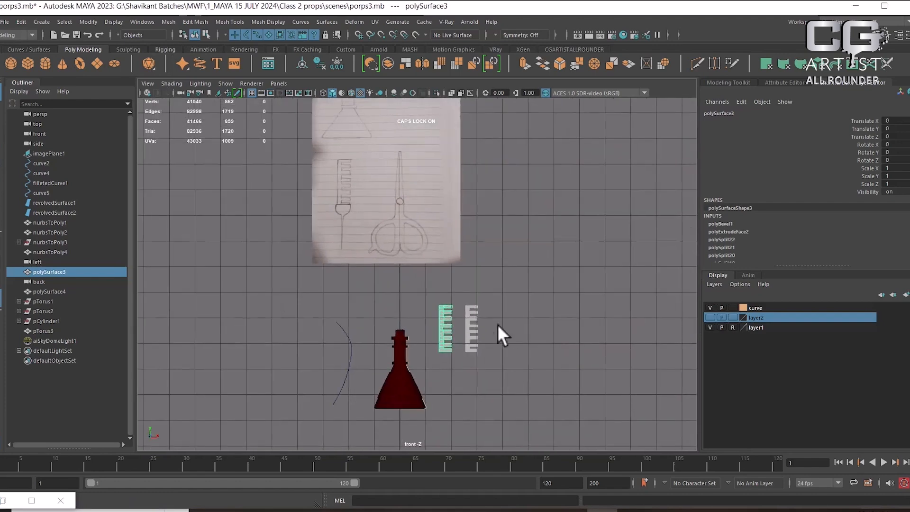
Step: Unlock the reference image's layer and move the image plane so the comb sketch lies over the comb models, about X 3.415, Y 4.251
{"action": "scroll", "coordinate": [490, 293], "scroll_direction": "up", "scroll_amount": 2}
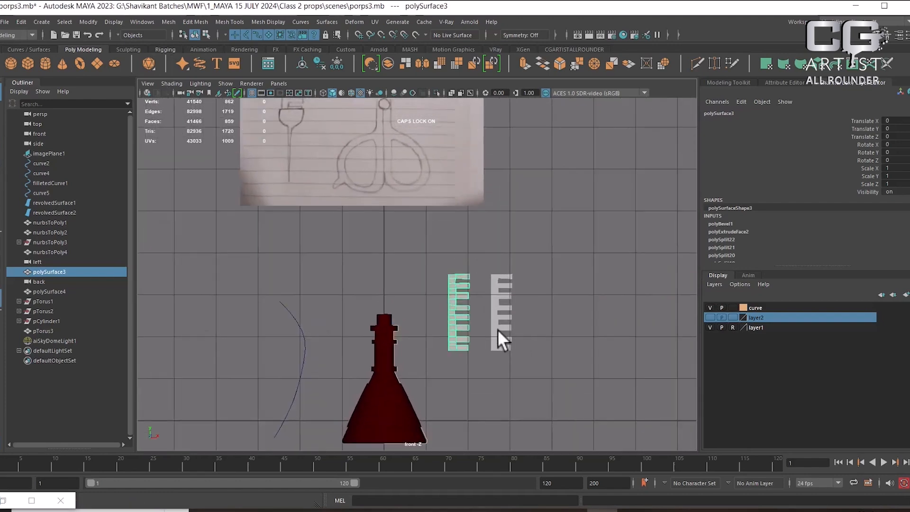
{"action": "left_click", "coordinate": [498, 328]}
{"action": "left_click", "coordinate": [271, 148]}
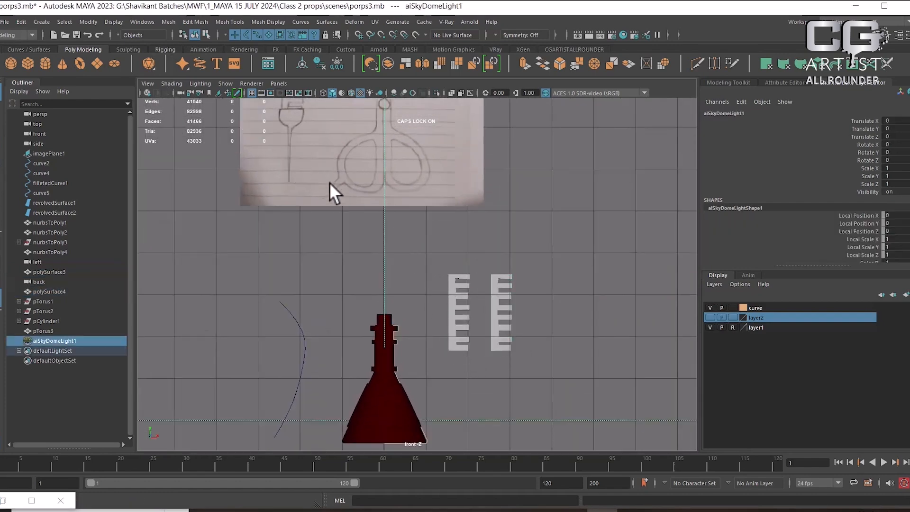
{"action": "scroll", "coordinate": [536, 321], "scroll_direction": "down", "scroll_amount": 2}
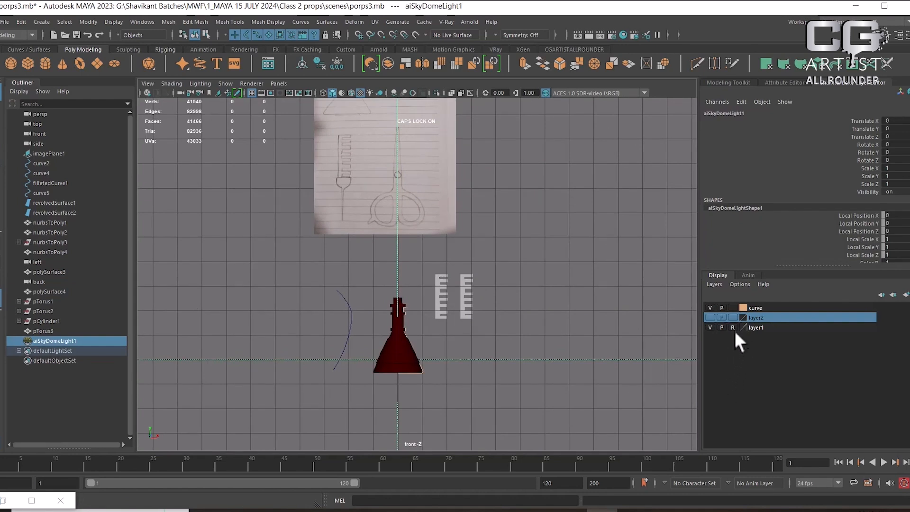
{"action": "left_click", "coordinate": [334, 218]}
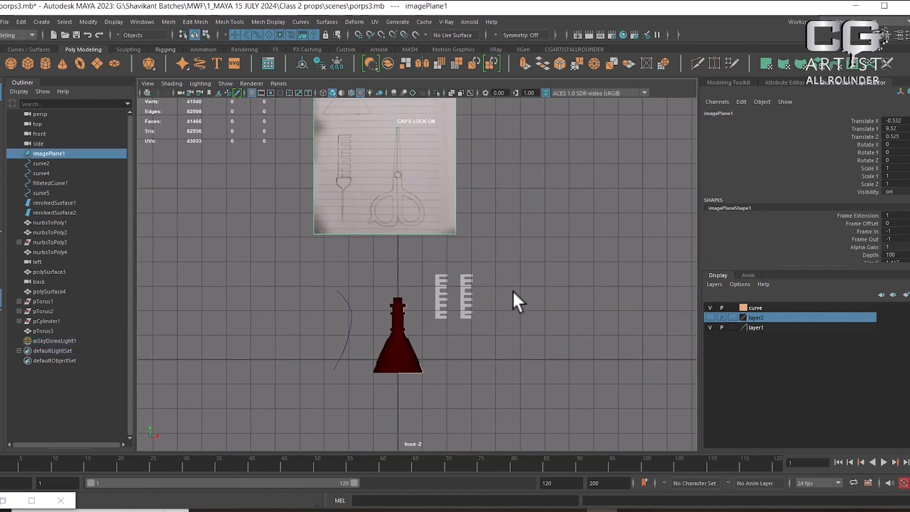
{"action": "key", "text": "space"}
{"action": "left_click_drag", "start_coordinate": [507, 294], "coordinate": [488, 316]}
{"action": "key", "text": "space"}
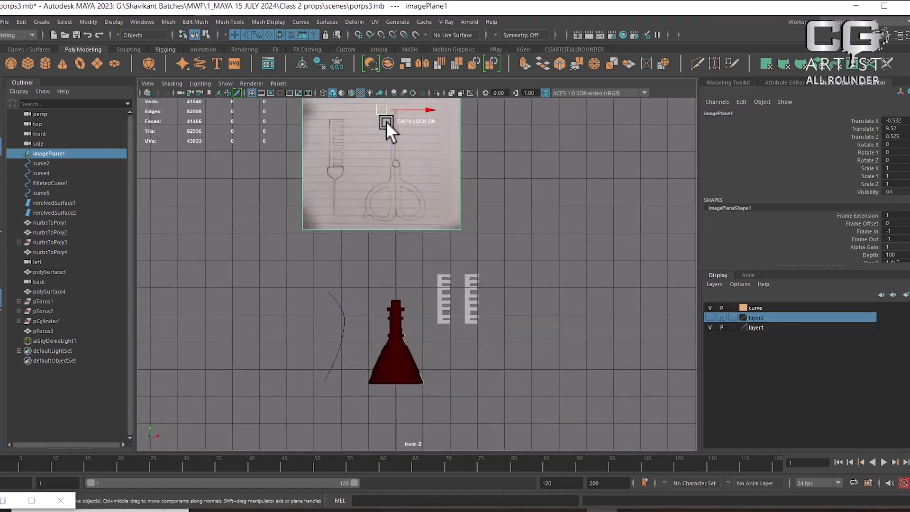
{"action": "left_click_drag", "start_coordinate": [386, 121], "coordinate": [490, 251]}
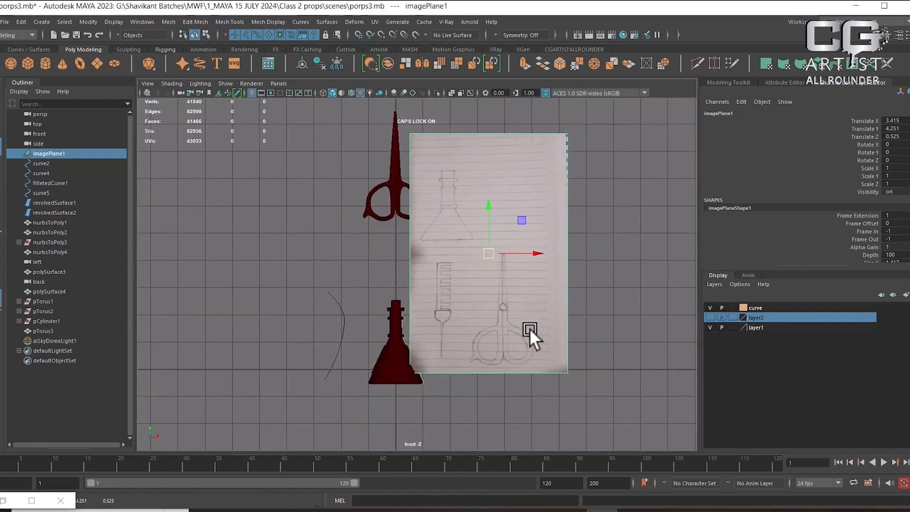
Step: Move the image plane back behind the models in a side view, to about Z -1.567, and return to the front view
{"action": "key", "text": "space"}
{"action": "left_click_drag", "start_coordinate": [530, 328], "coordinate": [459, 305]}
{"action": "left_click_drag", "start_coordinate": [368, 217], "coordinate": [312, 218]}
{"action": "key", "text": "space"}
{"action": "left_click_drag", "start_coordinate": [465, 238], "coordinate": [487, 314]}
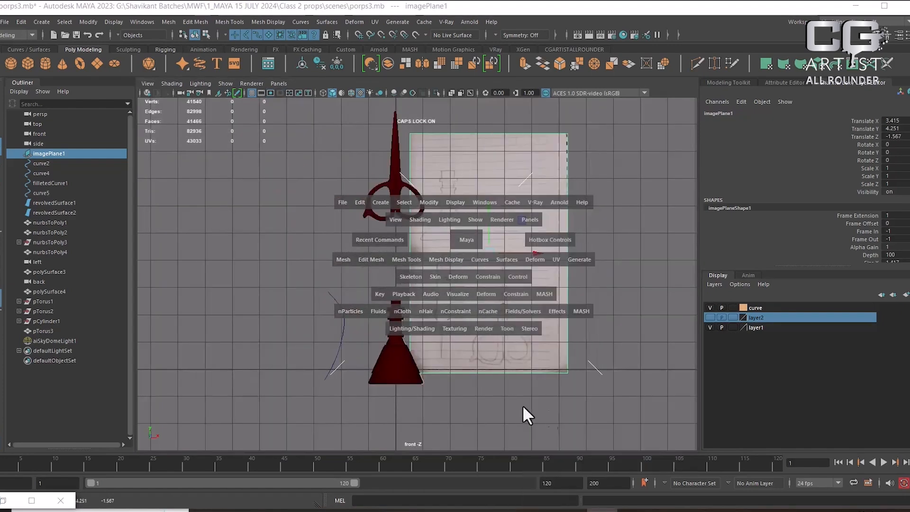
Step: Fine-align the image plane with the comb model at about X 3.43, Y 3.851, and set layer1 back to reference
{"action": "mouse_move", "coordinate": [454, 327]}
{"action": "right_mouse_down", "text": "alt"}
{"action": "mouse_move", "coordinate": [511, 300]}
{"action": "mouse_move", "coordinate": [559, 337]}
{"action": "mouse_move", "coordinate": [526, 268]}
{"action": "right_mouse_up", "text": "alt"}
{"action": "left_click_drag", "start_coordinate": [513, 211], "coordinate": [514, 228]}
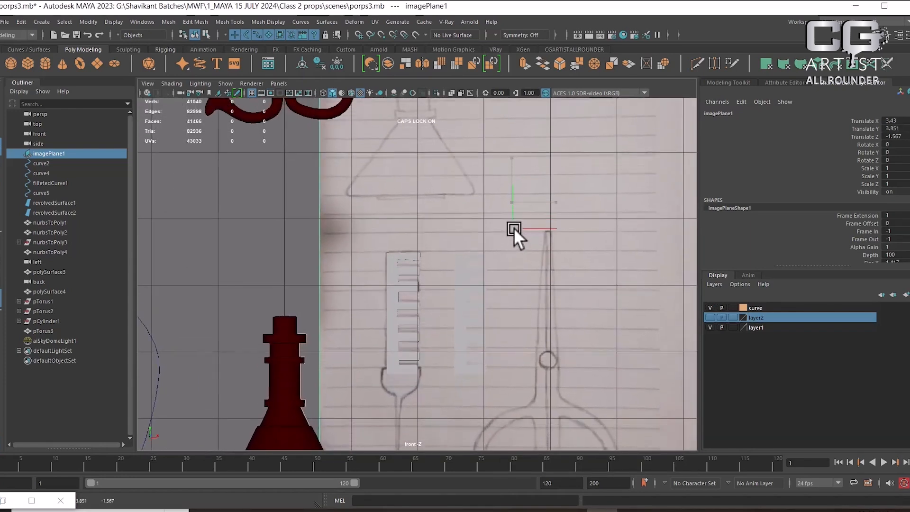
{"action": "mouse_move", "coordinate": [433, 362]}
{"action": "right_mouse_down", "text": "alt"}
{"action": "mouse_move", "coordinate": [514, 314]}
{"action": "mouse_move", "coordinate": [495, 357]}
{"action": "mouse_move", "coordinate": [468, 339]}
{"action": "mouse_move", "coordinate": [499, 362]}
{"action": "mouse_move", "coordinate": [496, 328]}
{"action": "mouse_move", "coordinate": [509, 361]}
{"action": "right_mouse_up", "text": "alt"}
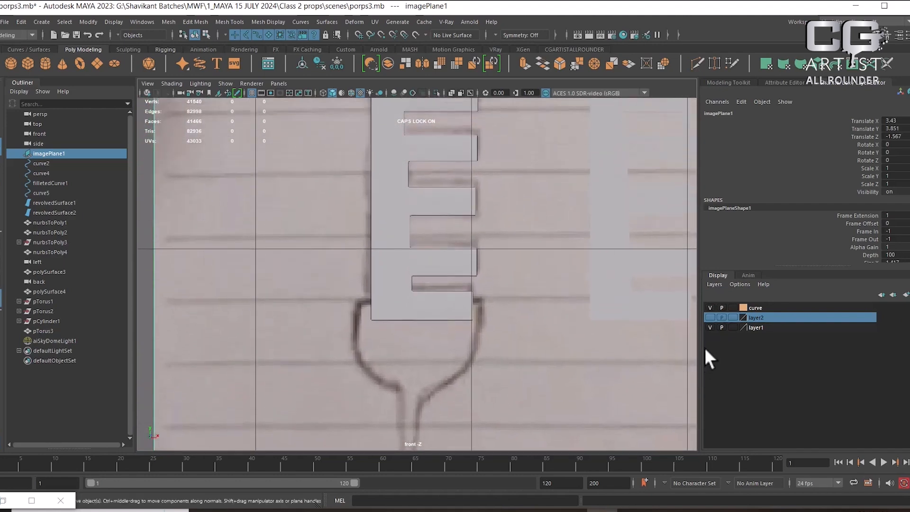
{"action": "left_click", "coordinate": [732, 327]}
{"action": "left_click", "coordinate": [733, 327]}
Step: Create a polygon sphere and move it over the comb's handle sketch, to about X 1.689, Y 1.553
{"action": "left_click", "coordinate": [477, 374]}
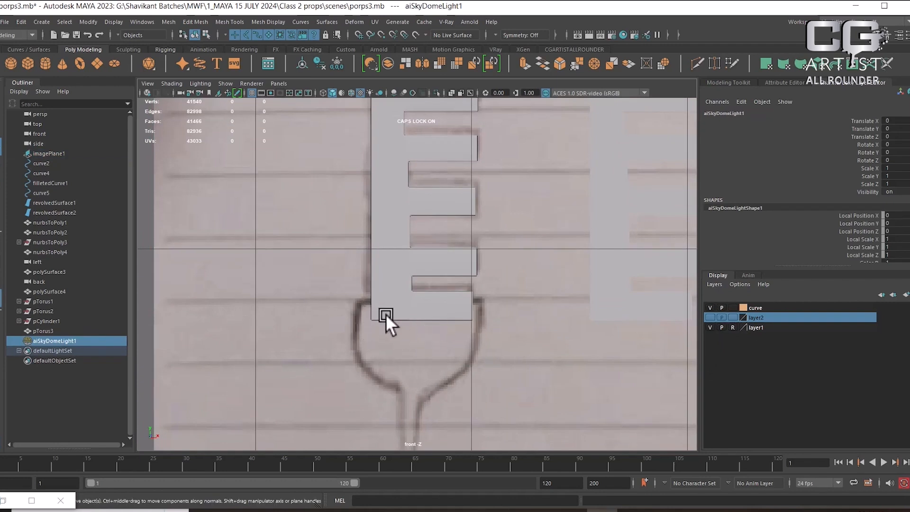
{"action": "right_click_drag", "start_coordinate": [454, 295], "coordinate": [499, 296], "text": "shift"}
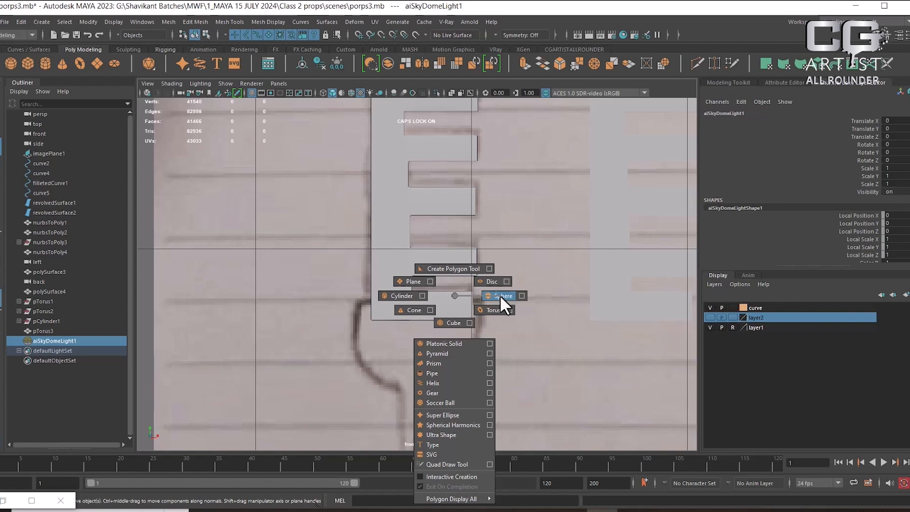
{"action": "right_click_drag", "start_coordinate": [500, 294], "coordinate": [451, 323], "text": "shift"}
{"action": "right_click_drag", "start_coordinate": [499, 297], "coordinate": [427, 387], "text": "shift"}
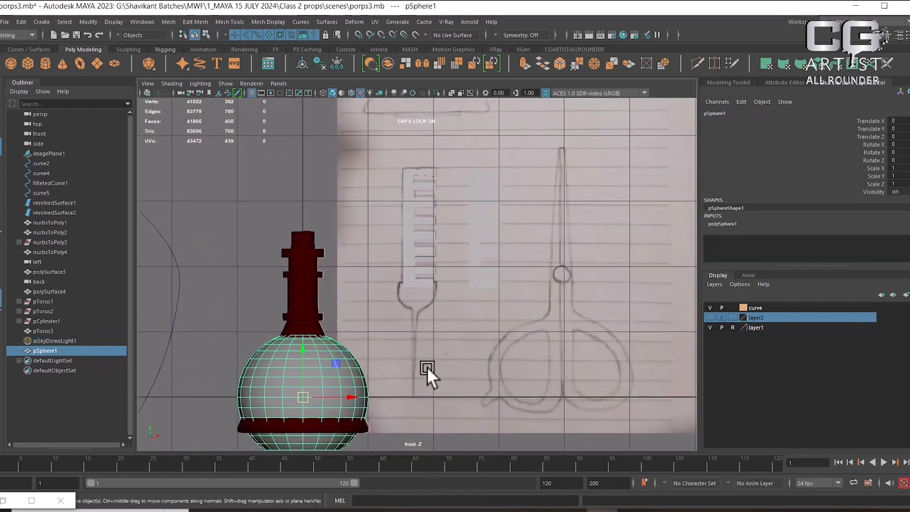
{"action": "left_click_drag", "start_coordinate": [317, 402], "coordinate": [417, 287]}
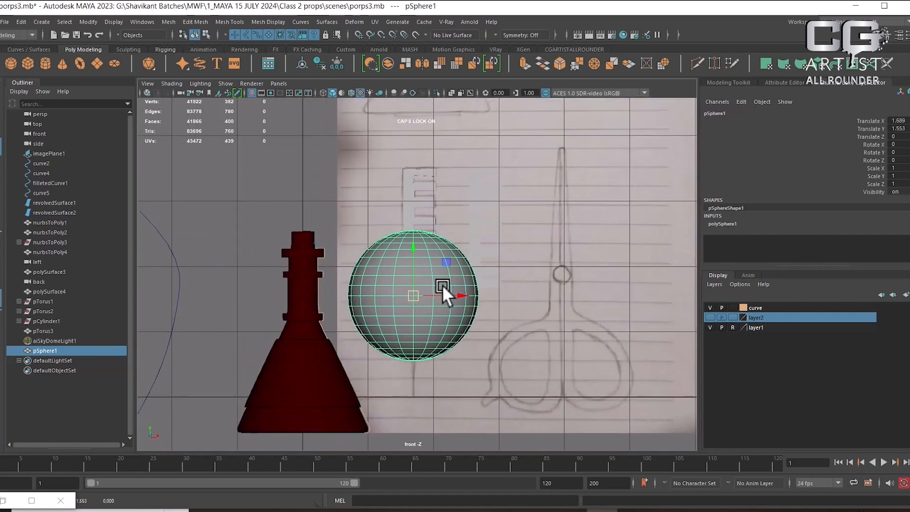
Step: Display the scene in wireframe and reduce the sphere's radius to 0.31
{"action": "key", "text": "4"}
{"action": "mouse_move", "coordinate": [457, 297]}
{"action": "right_mouse_down", "text": "alt"}
{"action": "mouse_move", "coordinate": [475, 362]}
{"action": "mouse_move", "coordinate": [491, 321]}
{"action": "mouse_move", "coordinate": [443, 288]}
{"action": "mouse_move", "coordinate": [553, 264]}
{"action": "right_mouse_up", "text": "alt"}
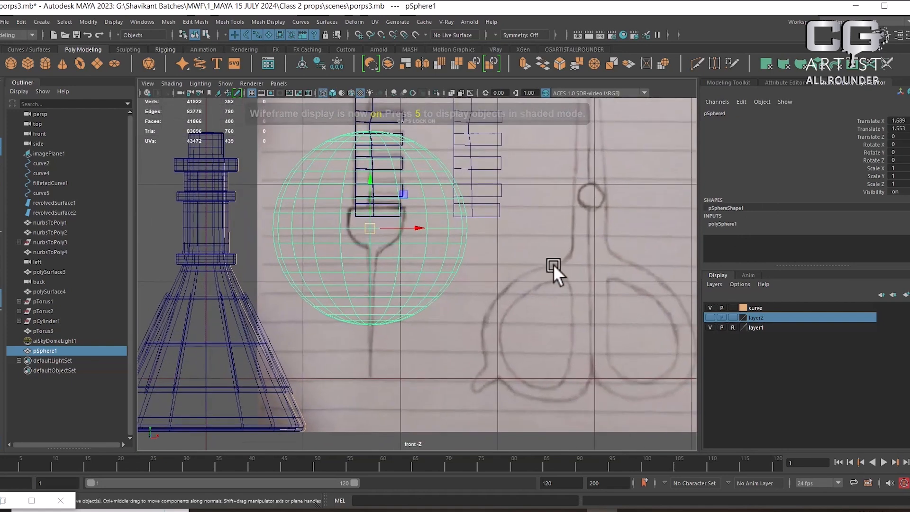
{"action": "left_click", "coordinate": [723, 224]}
{"action": "left_click", "coordinate": [865, 241]}
{"action": "middle_click_drag", "start_coordinate": [564, 221], "coordinate": [520, 237]}
Step: Position the sphere over the rounded handle outline below the comb, at about X 1.757, Y 1.719
{"action": "key", "text": "w"}
{"action": "scroll", "coordinate": [371, 168], "scroll_direction": "up", "scroll_amount": 3}
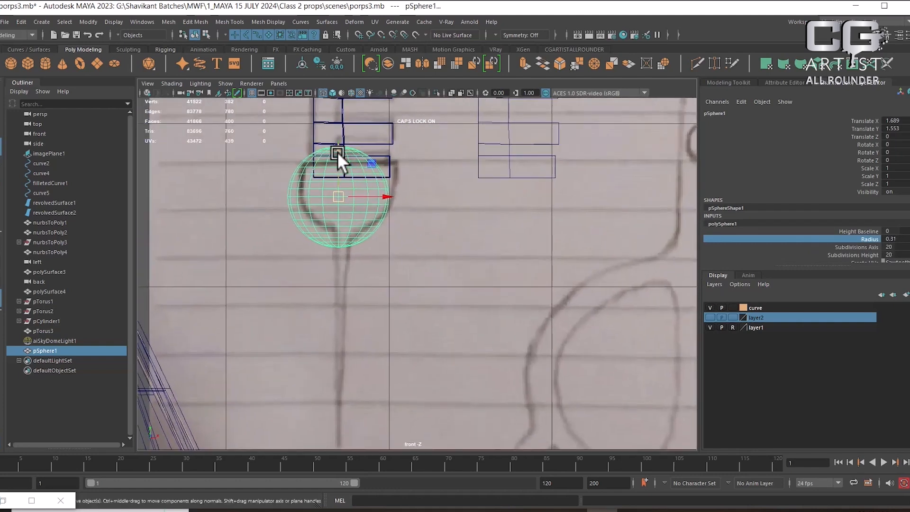
{"action": "left_click_drag", "start_coordinate": [337, 152], "coordinate": [354, 124]}
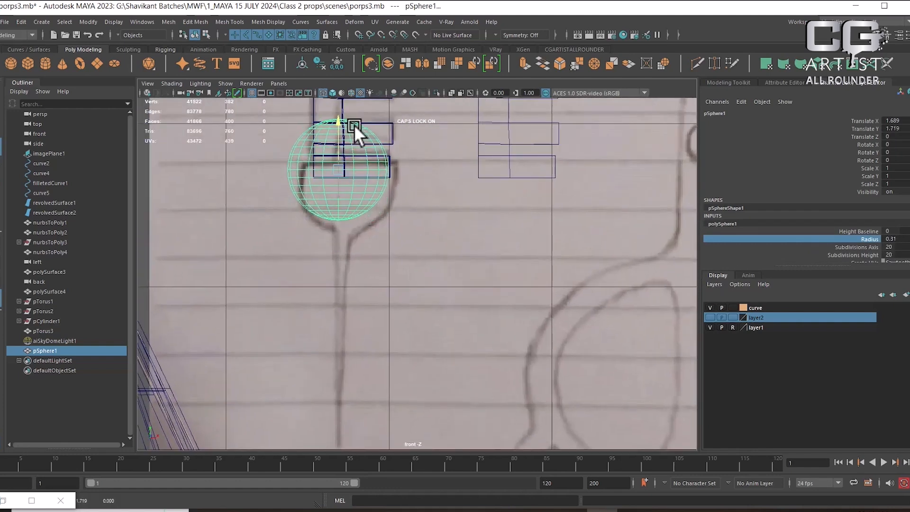
{"action": "scroll", "coordinate": [425, 212], "scroll_direction": "up", "scroll_amount": 1}
{"action": "left_click_drag", "start_coordinate": [374, 164], "coordinate": [389, 157]}
{"action": "middle_click_drag", "start_coordinate": [445, 172], "coordinate": [462, 226], "text": "alt"}
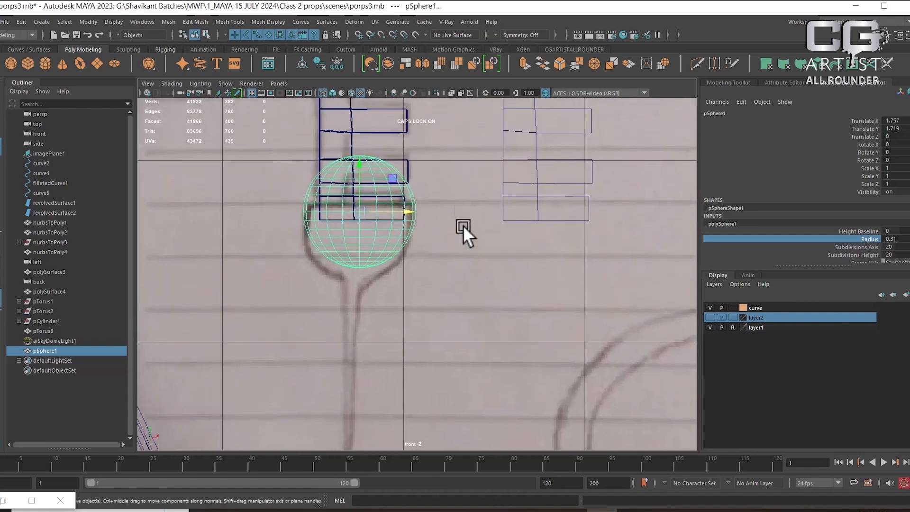
Step: Delete the faces of the sphere's upper half
{"action": "right_click_drag", "start_coordinate": [462, 187], "coordinate": [462, 208]}
{"action": "left_click_drag", "start_coordinate": [459, 141], "coordinate": [211, 208]}
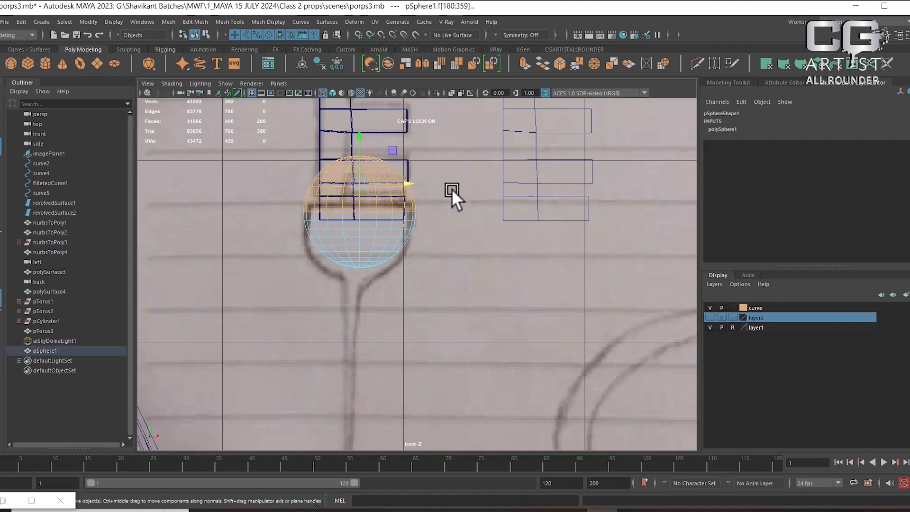
{"action": "key", "text": "Delete"}
{"action": "middle_click_drag", "start_coordinate": [406, 205], "coordinate": [417, 174], "text": "alt"}
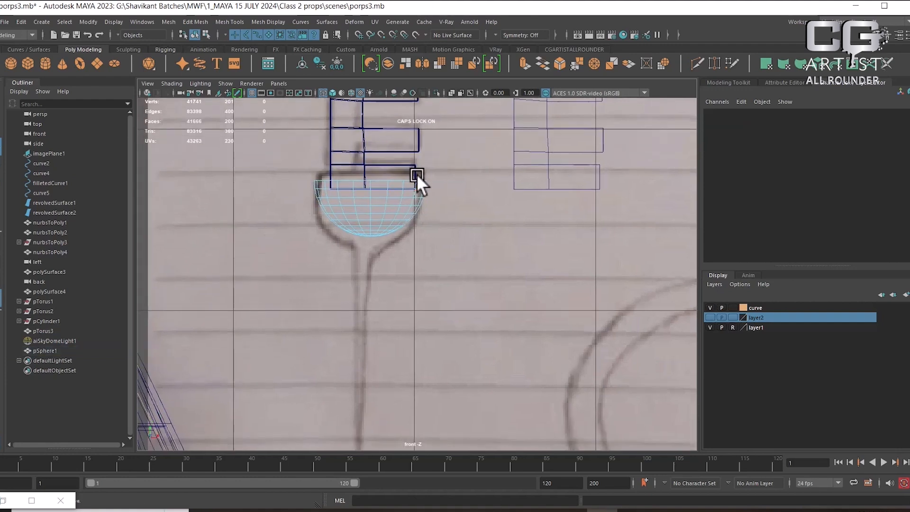
Step: Select the remaining half sphere as an object and add a Lattice deformer to it
{"action": "scroll", "coordinate": [416, 175], "scroll_direction": "up", "scroll_amount": 1}
{"action": "right_click_drag", "start_coordinate": [374, 187], "coordinate": [414, 166]}
{"action": "left_click", "coordinate": [450, 190]}
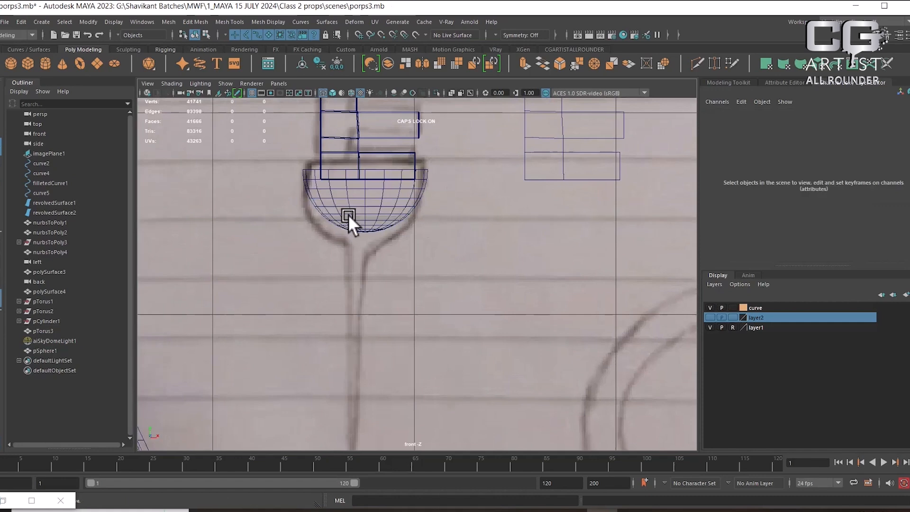
{"action": "left_click", "coordinate": [394, 208]}
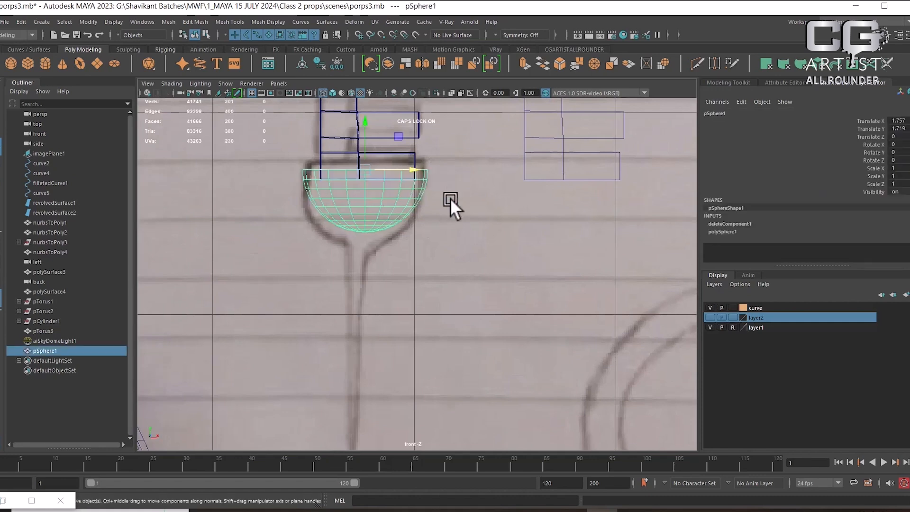
{"action": "left_click", "coordinate": [354, 22]}
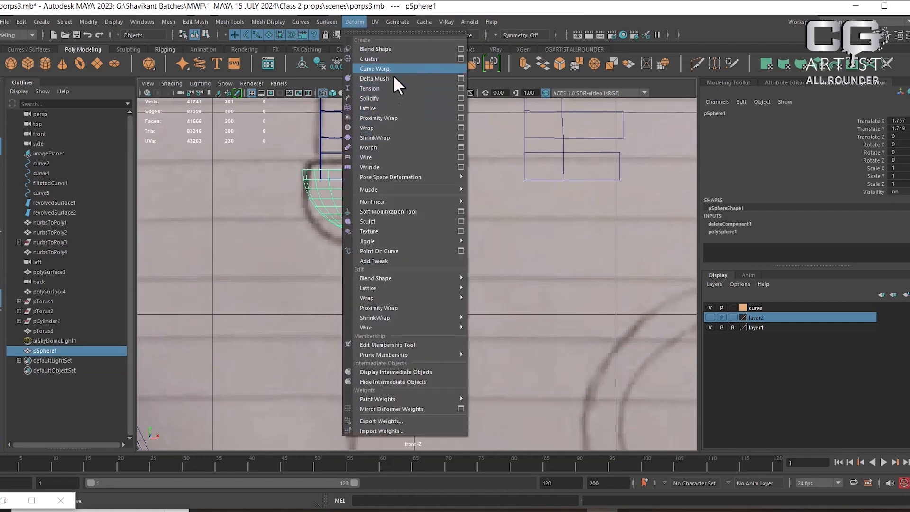
{"action": "left_click", "coordinate": [386, 108]}
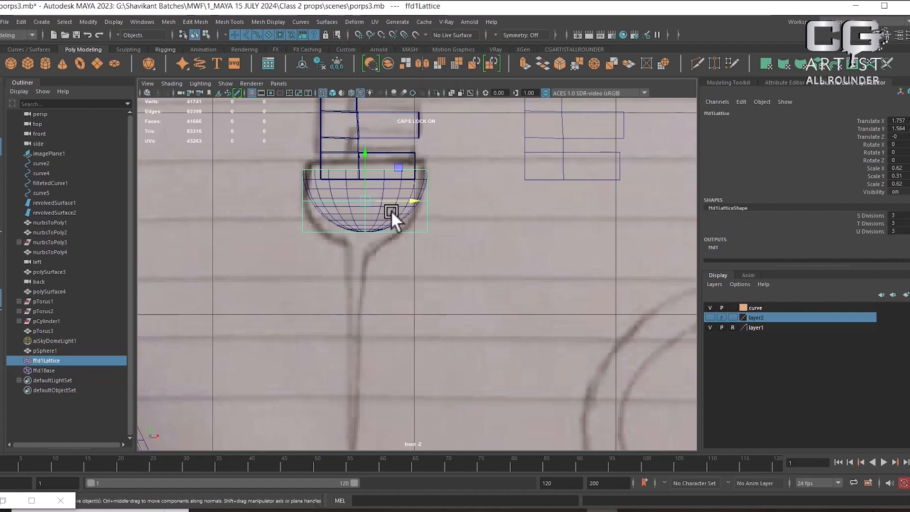
Step: Move the lattice's bottom and middle rows of points down to stretch the half sphere toward the sketched handle outline
{"action": "right_click_drag", "start_coordinate": [471, 212], "coordinate": [457, 186]}
{"action": "left_click_drag", "start_coordinate": [455, 216], "coordinate": [130, 287]}
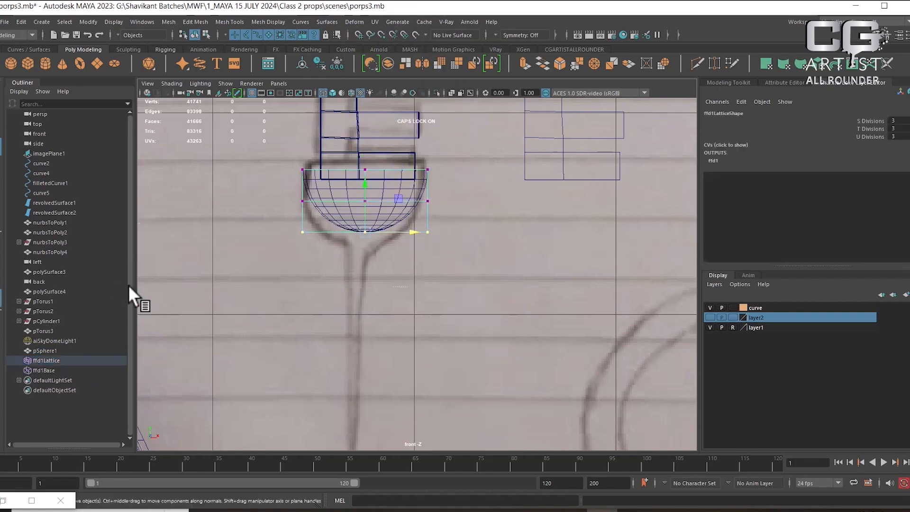
{"action": "left_click_drag", "start_coordinate": [365, 187], "coordinate": [366, 200]}
{"action": "left_click_drag", "start_coordinate": [447, 205], "coordinate": [262, 212]}
{"action": "left_click_drag", "start_coordinate": [364, 156], "coordinate": [363, 160]}
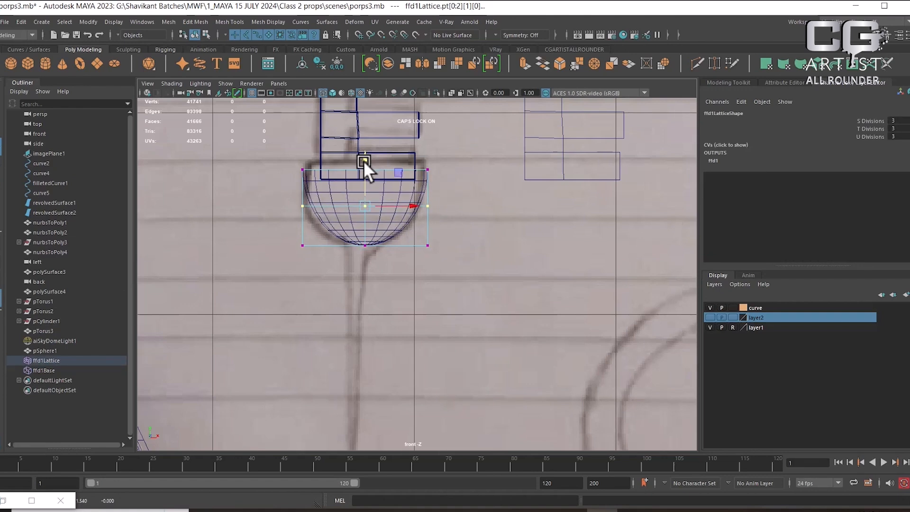
Step: Scale the lattice's middle row of points slightly wider along X to match the sketched curve
{"action": "key", "text": "q"}
{"action": "scroll", "coordinate": [418, 211], "scroll_direction": "down", "scroll_amount": 5}
{"action": "scroll", "coordinate": [455, 225], "scroll_direction": "up", "scroll_amount": 2}
{"action": "left_click_drag", "start_coordinate": [441, 232], "coordinate": [299, 242]}
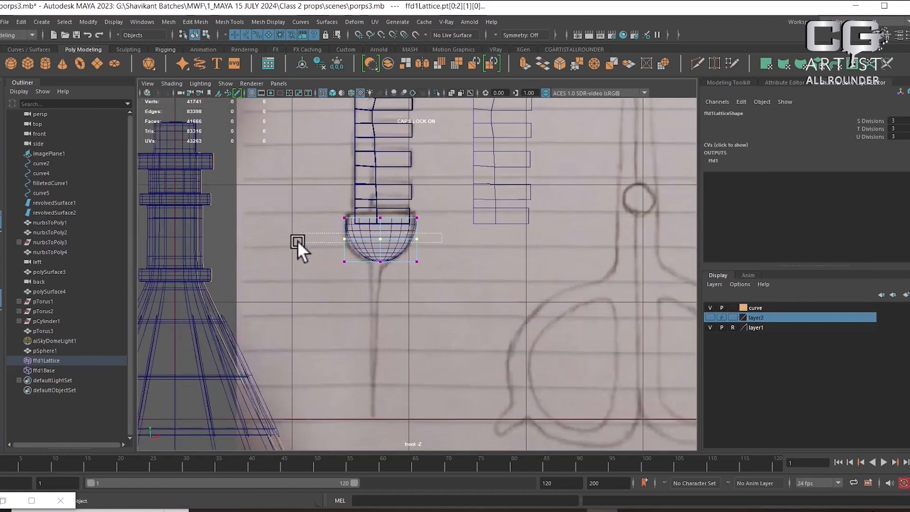
{"action": "key", "text": "w"}
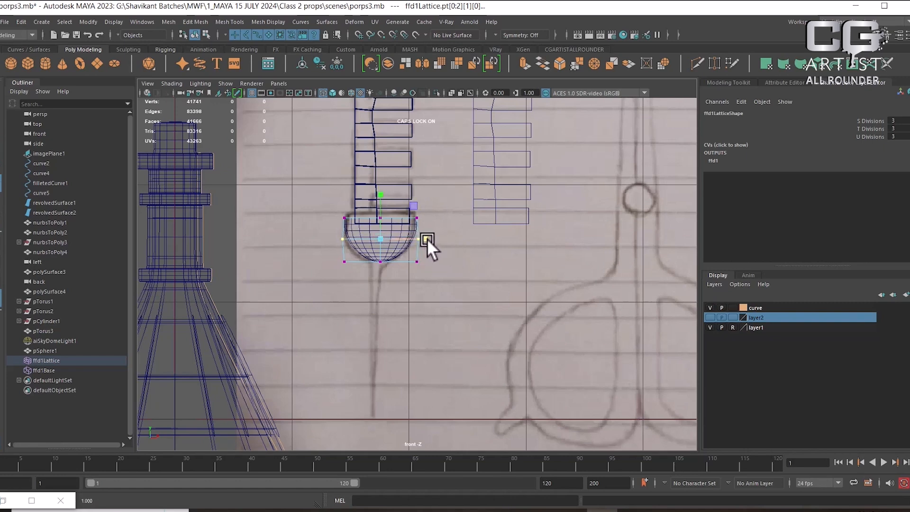
{"action": "scroll", "coordinate": [434, 230], "scroll_direction": "up", "scroll_amount": 2}
{"action": "scroll", "coordinate": [463, 197], "scroll_direction": "up", "scroll_amount": 3}
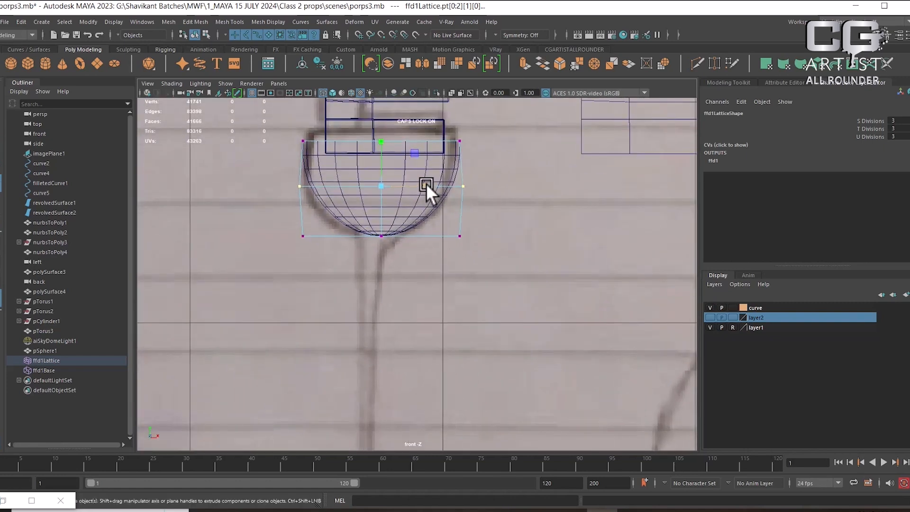
{"action": "left_click_drag", "start_coordinate": [425, 184], "coordinate": [428, 184]}
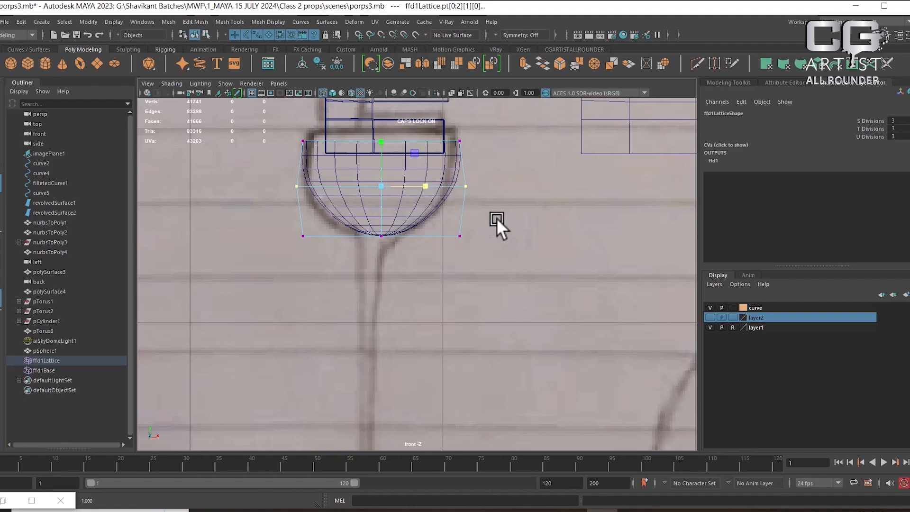
Step: Lower the lattice's bottom row of points slightly and raise its top row to the upper edge of the handle outline
{"action": "key", "text": "w"}
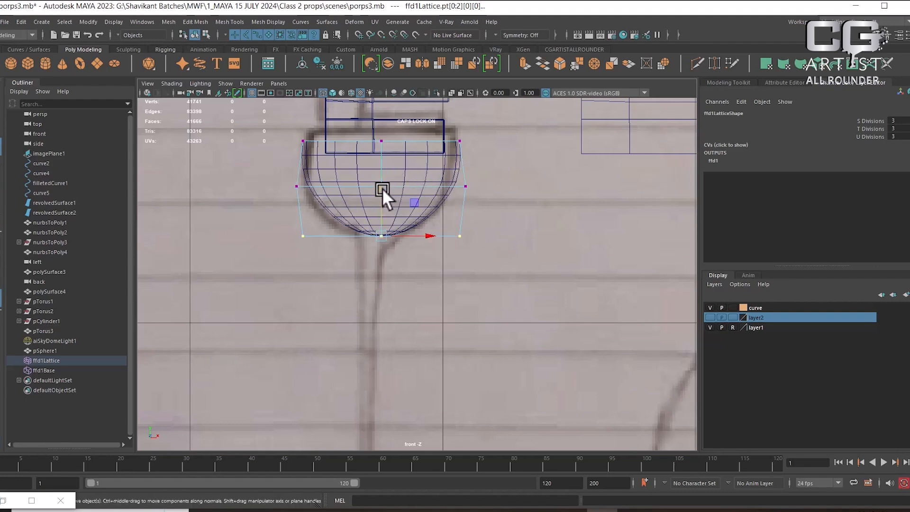
{"action": "left_click_drag", "start_coordinate": [290, 177], "coordinate": [501, 200]}
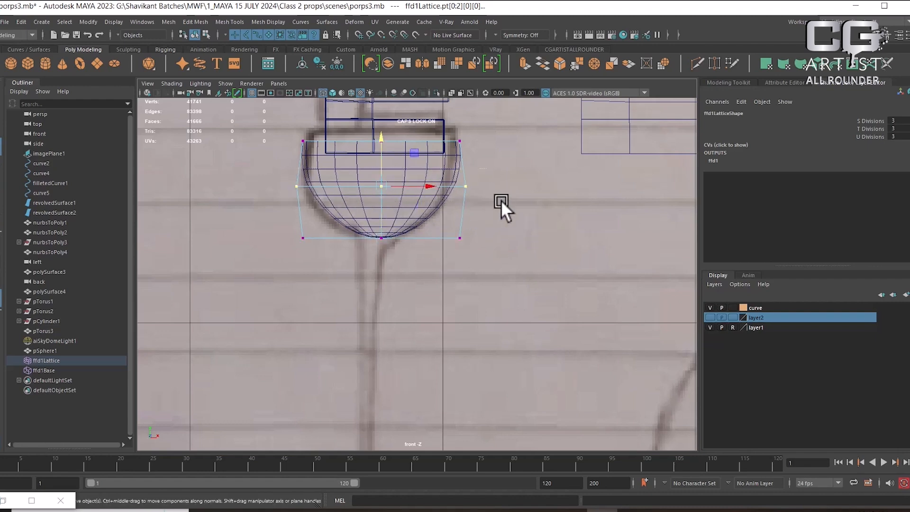
{"action": "middle_click_drag", "start_coordinate": [456, 203], "coordinate": [468, 232], "text": "alt"}
{"action": "scroll", "coordinate": [454, 246], "scroll_direction": "up", "scroll_amount": 1}
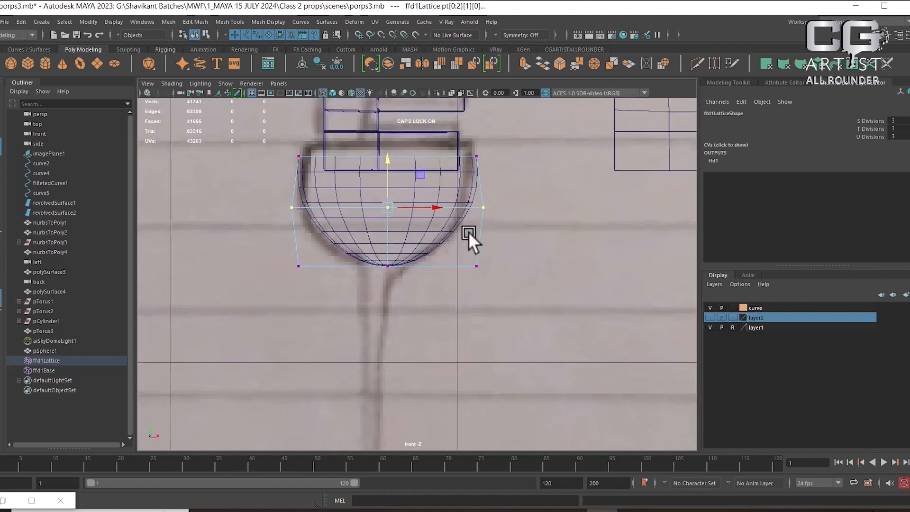
{"action": "left_click_drag", "start_coordinate": [276, 133], "coordinate": [560, 168]}
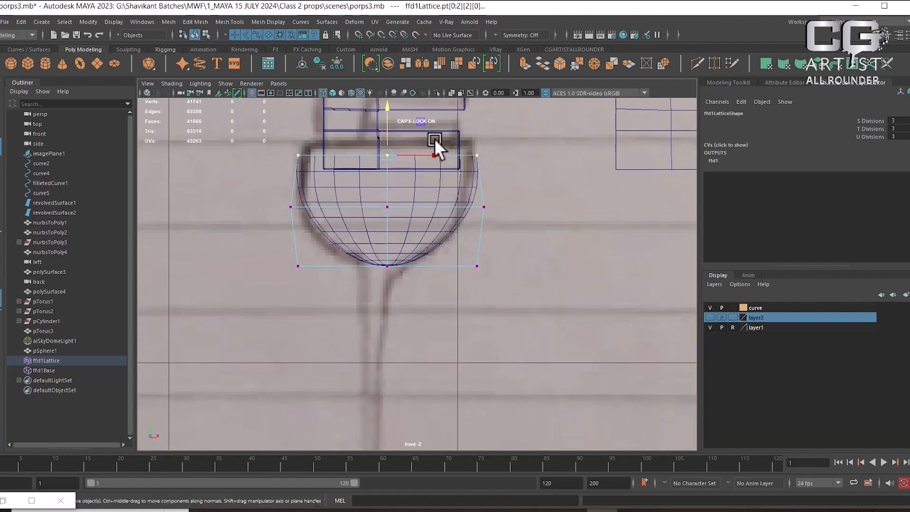
{"action": "left_click_drag", "start_coordinate": [388, 114], "coordinate": [388, 105]}
Step: Inspect the half sphere and its lattice against the comb from the side and in the perspective view
{"action": "key", "text": "space"}
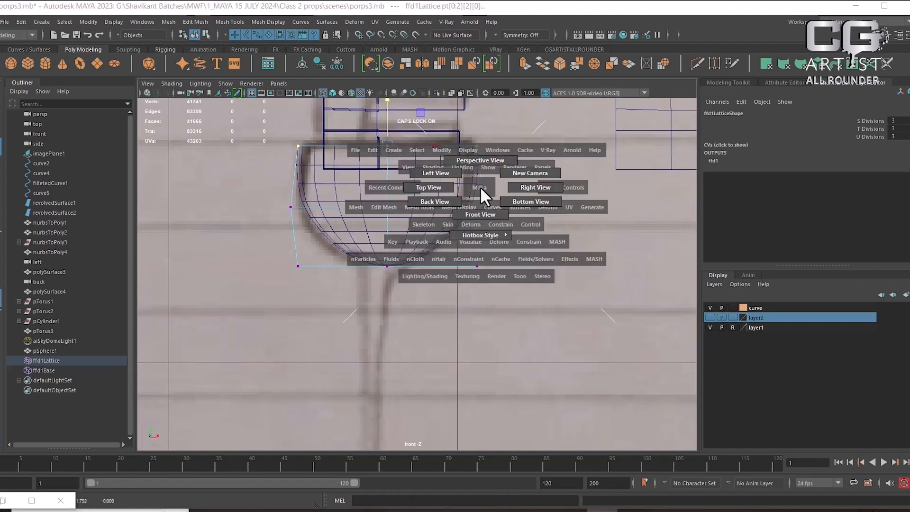
{"action": "left_click_drag", "start_coordinate": [462, 178], "coordinate": [415, 163]}
{"action": "middle_click_drag", "start_coordinate": [474, 313], "coordinate": [450, 222], "text": "alt"}
{"action": "scroll", "coordinate": [448, 208], "scroll_direction": "up", "scroll_amount": 3}
{"action": "scroll", "coordinate": [493, 249], "scroll_direction": "up", "scroll_amount": 2}
{"action": "key", "text": "space"}
{"action": "left_click_drag", "start_coordinate": [517, 256], "coordinate": [533, 154]}
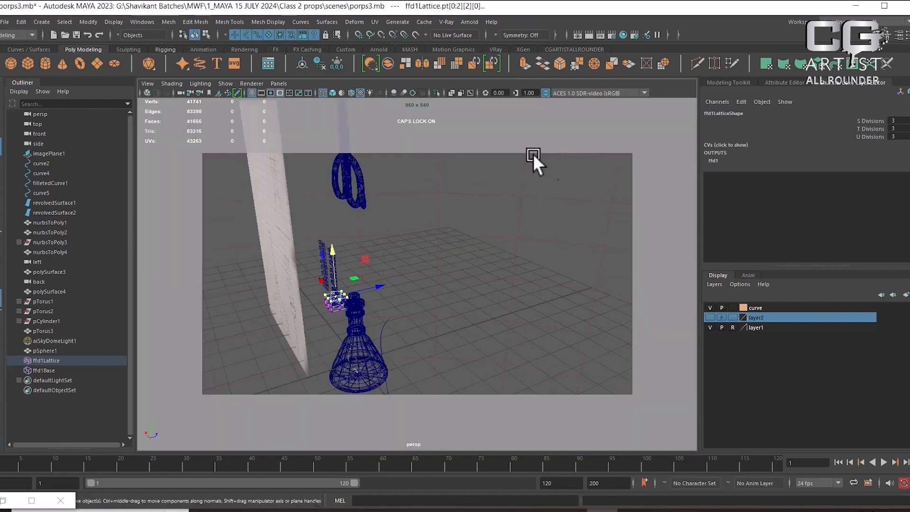
Step: Group the bottle body and its neck piece, and hide the group to clear the view around the comb
{"action": "left_click_drag", "start_coordinate": [511, 232], "coordinate": [531, 275], "text": "alt"}
{"action": "scroll", "coordinate": [531, 275], "scroll_direction": "up", "scroll_amount": 3}
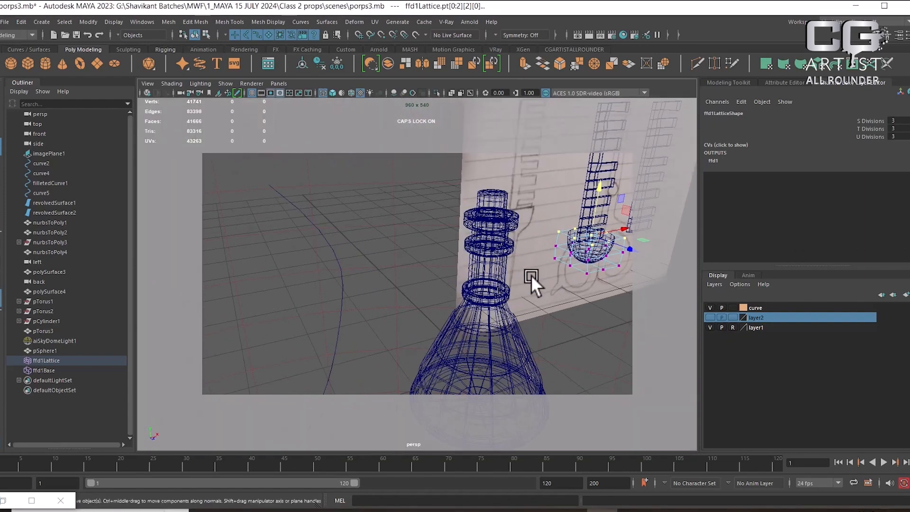
{"action": "right_click", "coordinate": [599, 234]}
{"action": "right_click_drag", "start_coordinate": [602, 232], "coordinate": [647, 219]}
{"action": "left_click", "coordinate": [477, 348]}
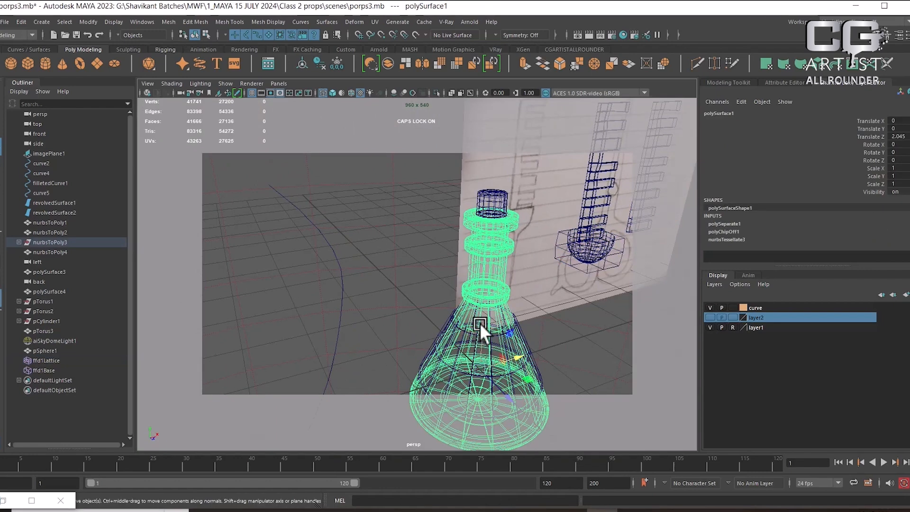
{"action": "left_click_drag", "start_coordinate": [519, 314], "coordinate": [456, 328], "text": "alt"}
{"action": "key", "text": "Up"}
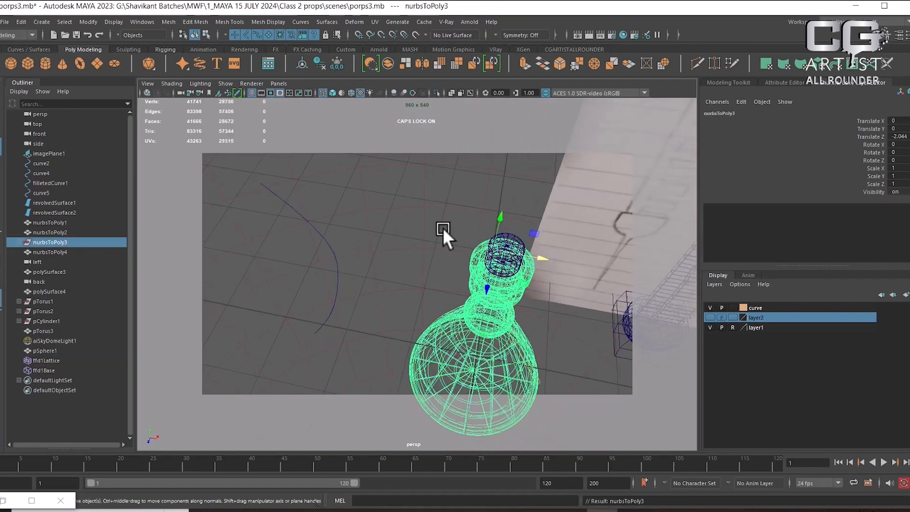
{"action": "left_click", "coordinate": [510, 239], "text": "shift"}
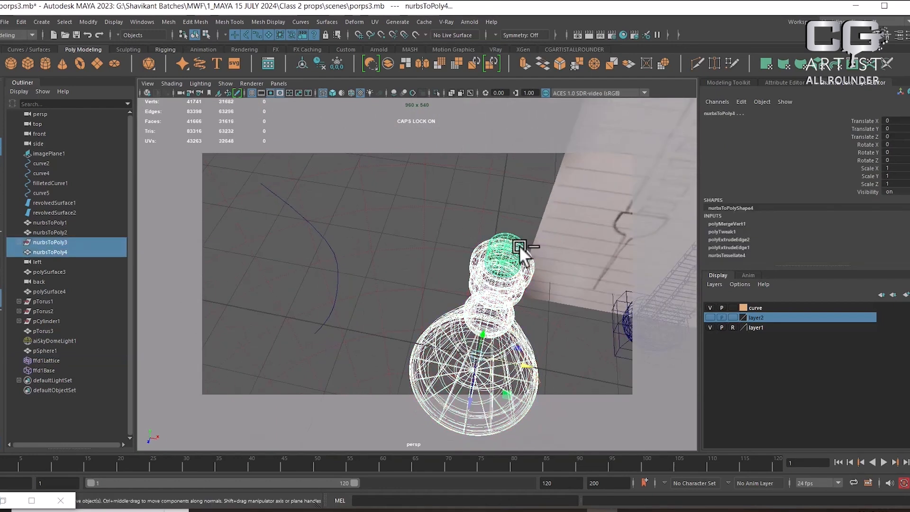
{"action": "key", "text": "ctrl+g"}
{"action": "key", "text": "ctrl+h"}
Step: Switch to the left side view and make the half sphere lattice's points editable
{"action": "key", "text": "space"}
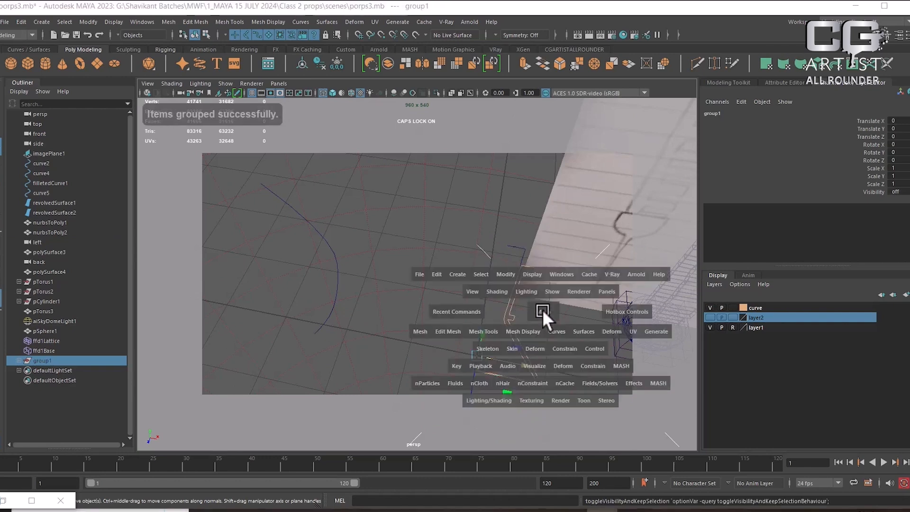
{"action": "left_click_drag", "start_coordinate": [543, 309], "coordinate": [474, 283]}
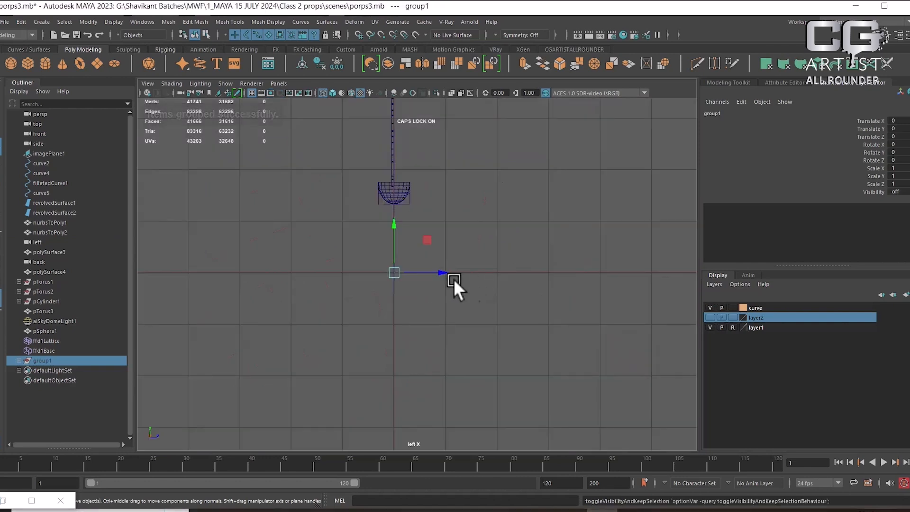
{"action": "right_click_drag", "start_coordinate": [454, 278], "coordinate": [507, 144], "text": "alt"}
{"action": "middle_click_drag", "start_coordinate": [507, 145], "coordinate": [576, 365], "text": "alt"}
{"action": "left_click", "coordinate": [461, 298]}
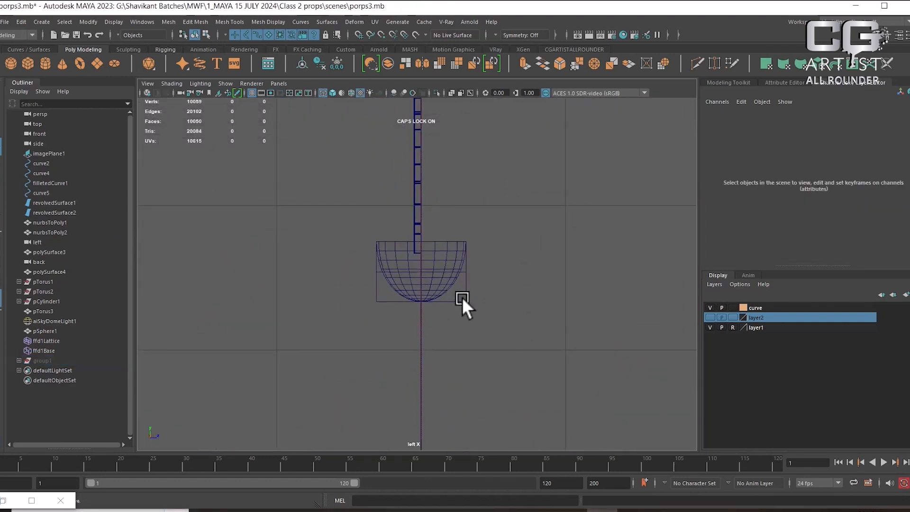
{"action": "left_click", "coordinate": [451, 273]}
{"action": "scroll", "coordinate": [550, 254], "scroll_direction": "up", "scroll_amount": 2}
{"action": "right_click_drag", "start_coordinate": [566, 223], "coordinate": [562, 195]}
Step: Try to flatten the half sphere by moving the lattice's two outer columns of points inward separately, and undo the moves
{"action": "left_click_drag", "start_coordinate": [535, 201], "coordinate": [449, 367]}
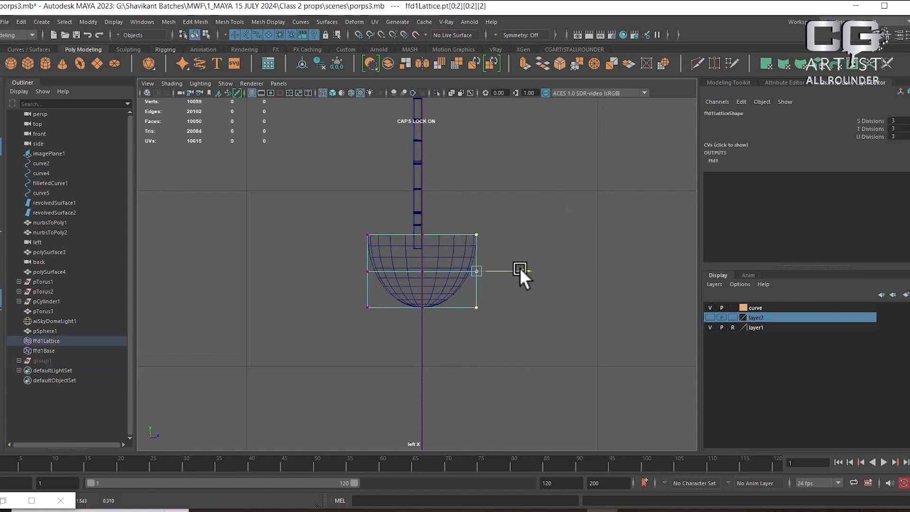
{"action": "left_click_drag", "start_coordinate": [520, 270], "coordinate": [475, 271]}
{"action": "left_click_drag", "start_coordinate": [345, 214], "coordinate": [381, 366]}
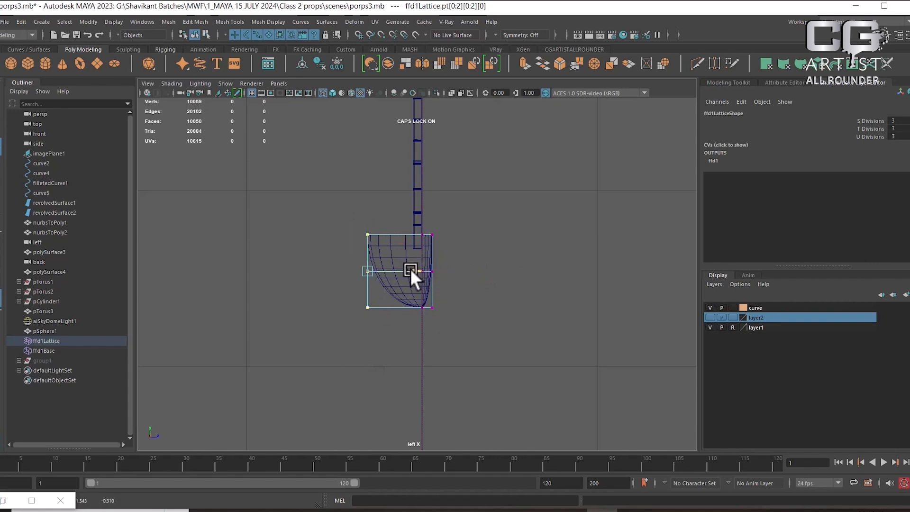
{"action": "left_click_drag", "start_coordinate": [411, 270], "coordinate": [454, 271]}
{"action": "key", "text": "ctrl+z"}
{"action": "key", "text": "ctrl+z"}
{"action": "key", "text": "ctrl+z"}
Step: Scale both outer columns of lattice points together along Z to about 0.233 to flatten the half sphere
{"action": "left_click_drag", "start_coordinate": [385, 204], "coordinate": [328, 344], "text": "shift"}
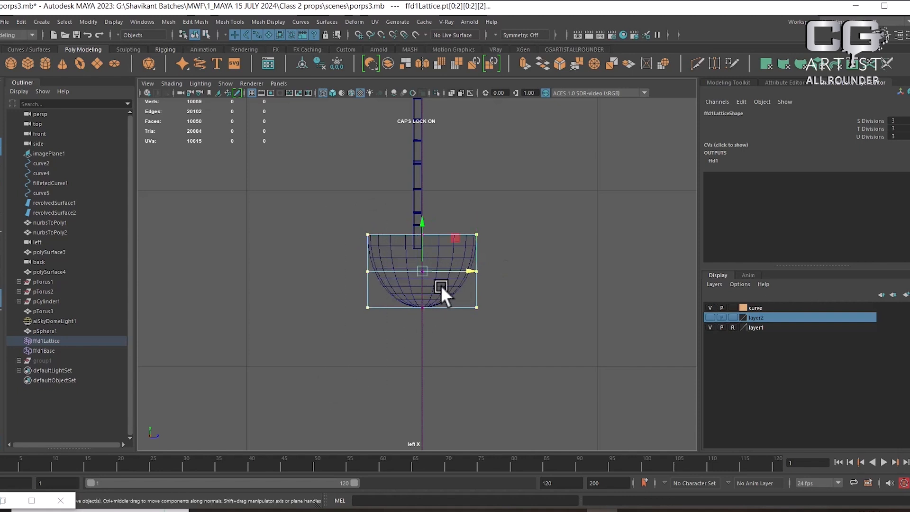
{"action": "key", "text": "r"}
{"action": "left_click_drag", "start_coordinate": [471, 270], "coordinate": [429, 272]}
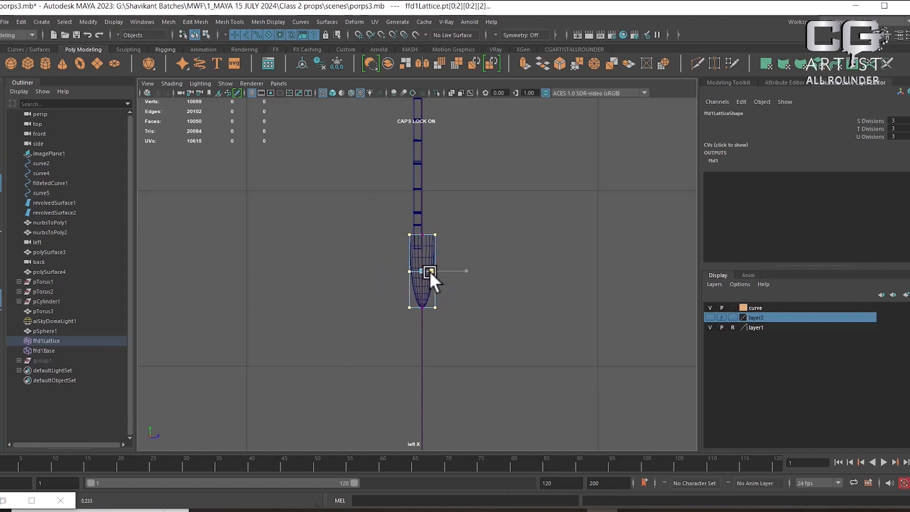
Step: Move the toothed comb mesh 0.024 along Z to centre it on the flattened half sphere
{"action": "scroll", "coordinate": [430, 271], "scroll_direction": "up", "scroll_amount": 10}
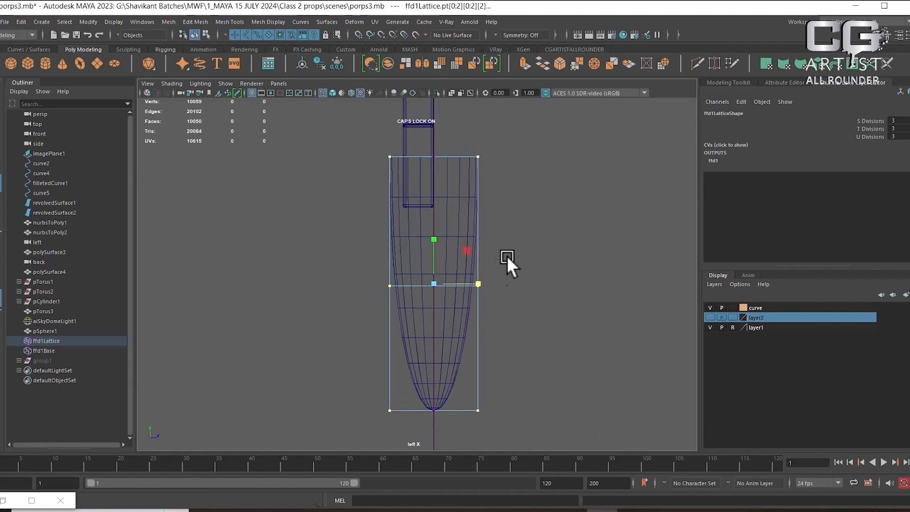
{"action": "scroll", "coordinate": [516, 282], "scroll_direction": "up", "scroll_amount": 1}
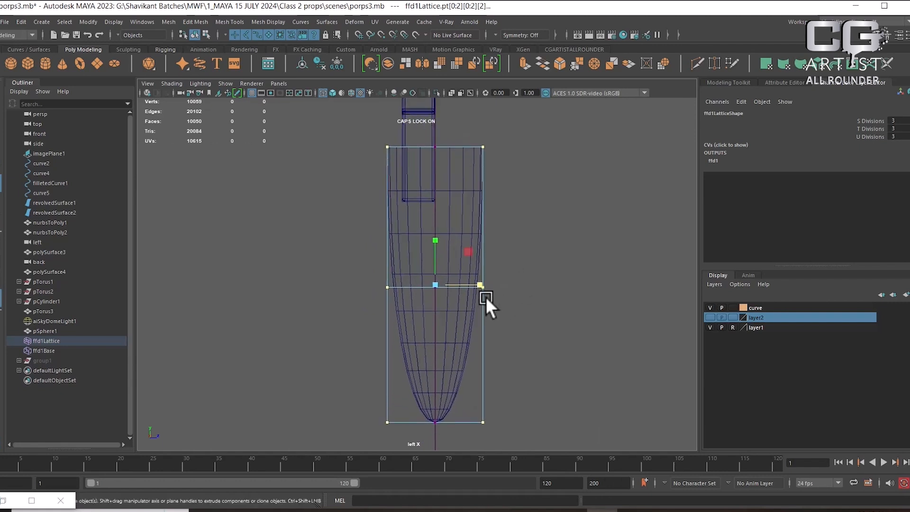
{"action": "middle_click_drag", "start_coordinate": [499, 233], "coordinate": [526, 370], "text": "alt"}
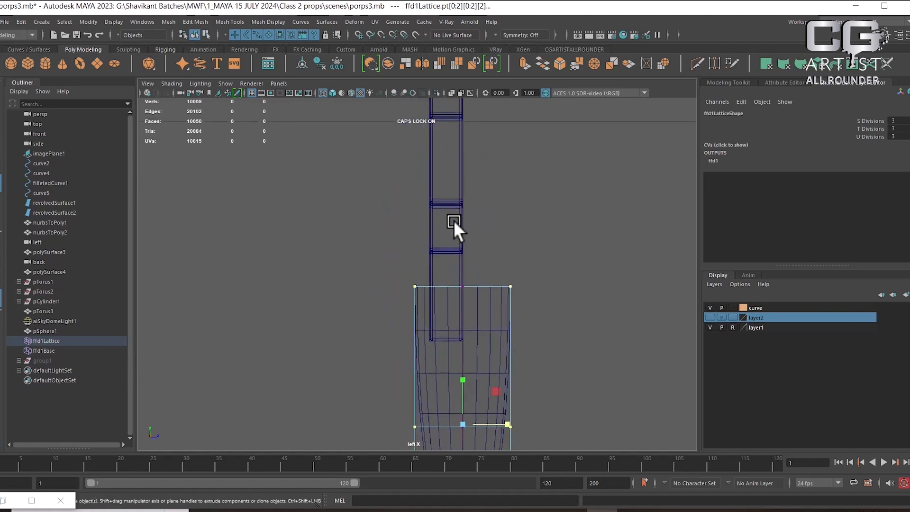
{"action": "right_click_drag", "start_coordinate": [455, 229], "coordinate": [548, 163]}
{"action": "left_click", "coordinate": [448, 195]}
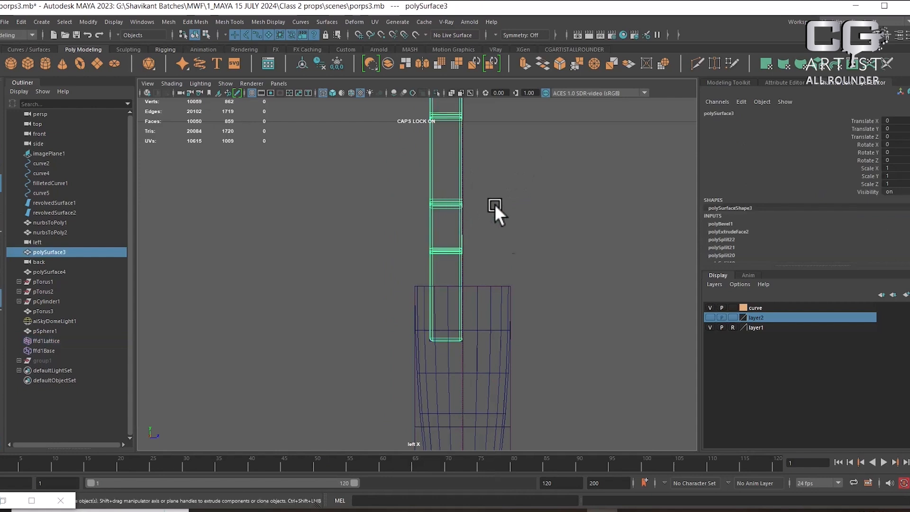
{"action": "scroll", "coordinate": [491, 218], "scroll_direction": "down", "scroll_amount": 12}
{"action": "middle_click_drag", "start_coordinate": [494, 246], "coordinate": [496, 318], "text": "alt"}
{"action": "scroll", "coordinate": [502, 317], "scroll_direction": "up", "scroll_amount": 2}
{"action": "key", "text": "w"}
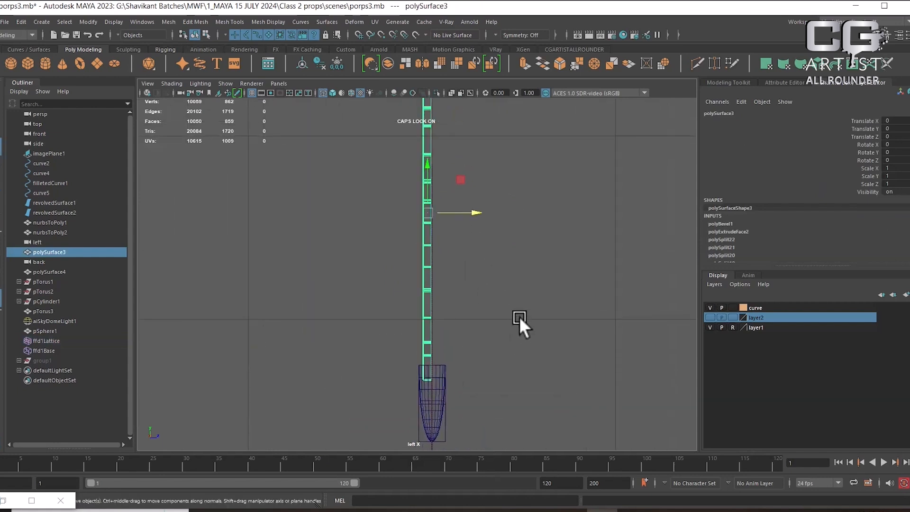
{"action": "scroll", "coordinate": [539, 279], "scroll_direction": "up", "scroll_amount": 4}
{"action": "left_click_drag", "start_coordinate": [476, 174], "coordinate": [483, 182]}
Step: Check the shifted comb and half sphere in the perspective, front and left side views
{"action": "key", "text": "space"}
{"action": "left_click_drag", "start_coordinate": [519, 146], "coordinate": [520, 148]}
{"action": "key", "text": "space"}
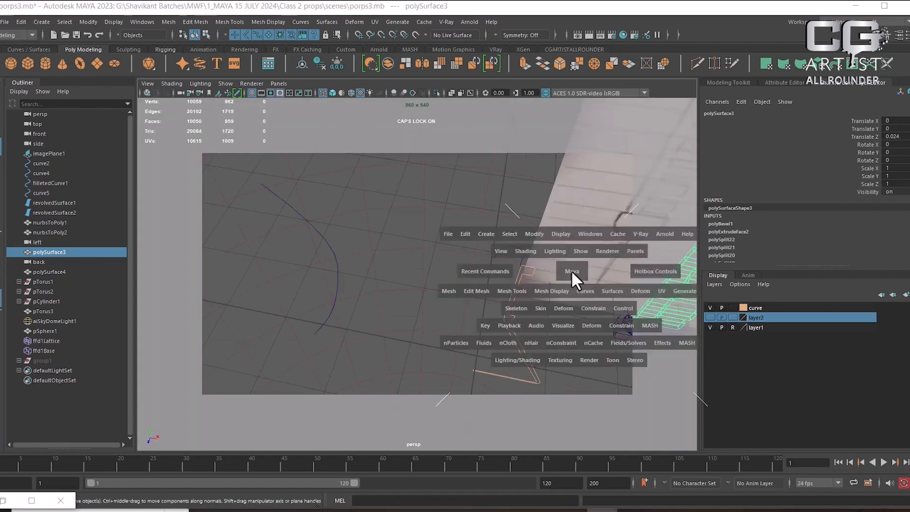
{"action": "left_click_drag", "start_coordinate": [571, 271], "coordinate": [571, 286]}
{"action": "left_click", "coordinate": [377, 285]}
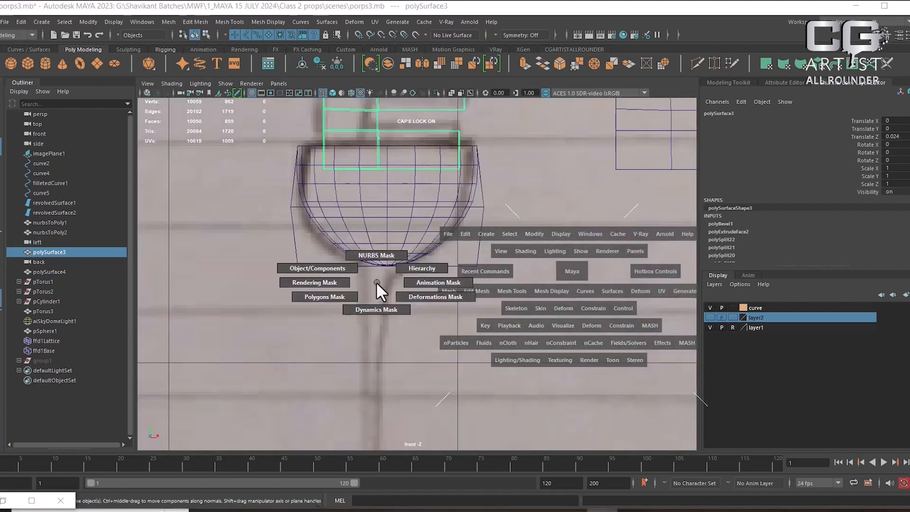
{"action": "key", "text": "space"}
{"action": "key", "text": "space"}
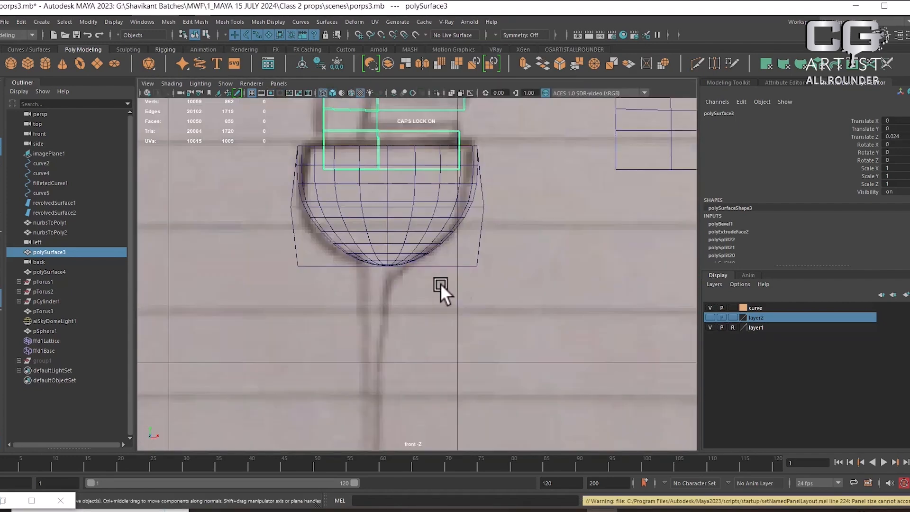
{"action": "key", "text": "space"}
{"action": "left_click_drag", "start_coordinate": [483, 271], "coordinate": [419, 252]}
{"action": "scroll", "coordinate": [493, 278], "scroll_direction": "up", "scroll_amount": 1}
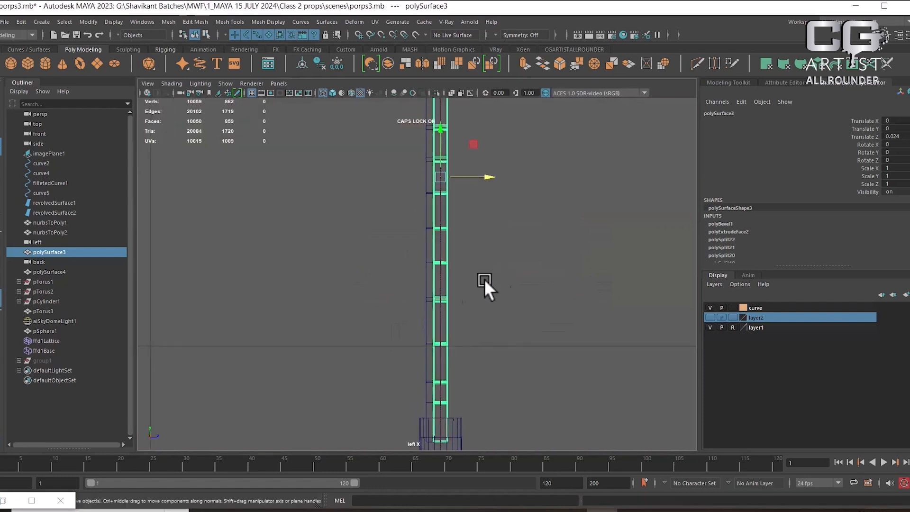
Step: Hide the leftover comb copy polySurface4 beside the toothed comb and reselect the toothed comb
{"action": "left_click", "coordinate": [428, 242]}
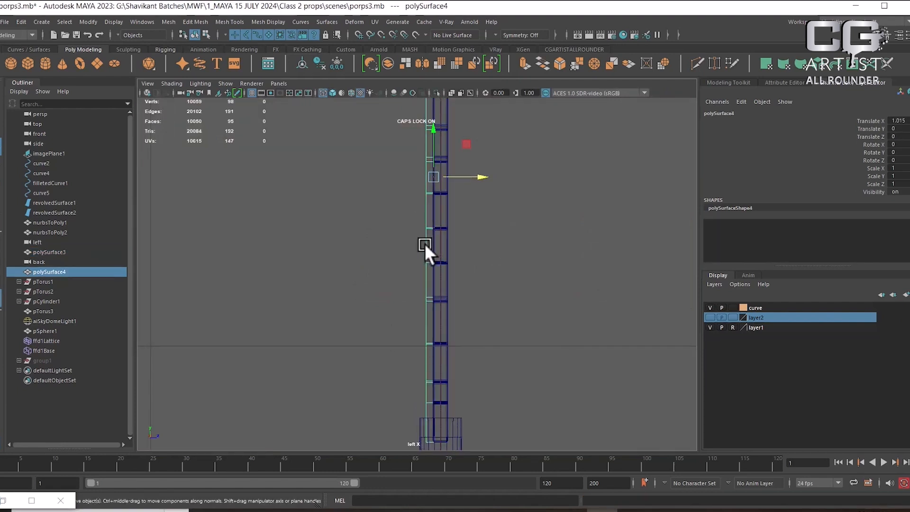
{"action": "key", "text": "h"}
{"action": "left_click", "coordinate": [448, 259]}
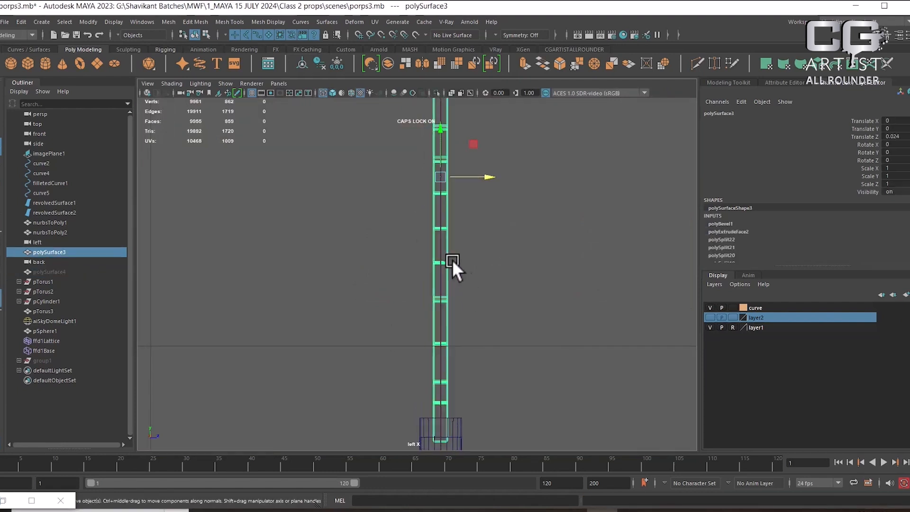
{"action": "scroll", "coordinate": [521, 270], "scroll_direction": "down", "scroll_amount": 6}
{"action": "scroll", "coordinate": [519, 366], "scroll_direction": "up", "scroll_amount": 6}
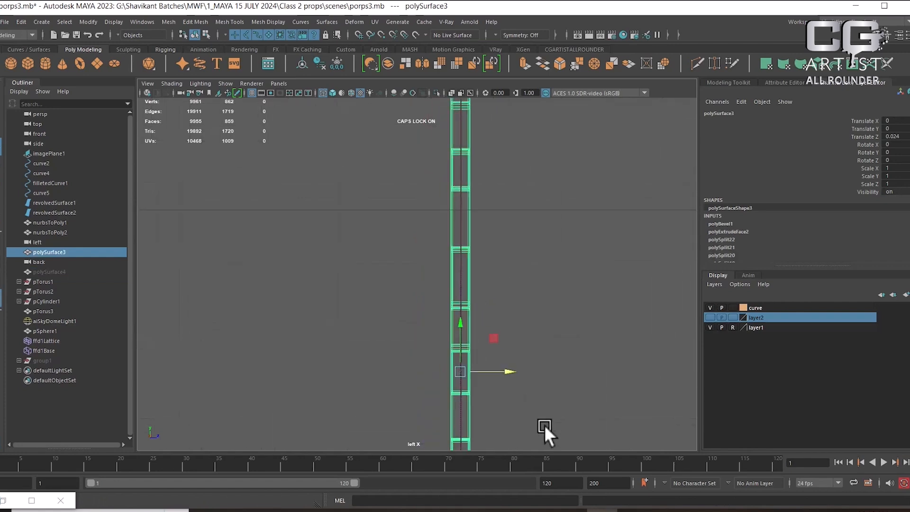
{"action": "middle_click_drag", "start_coordinate": [551, 345], "coordinate": [548, 259], "text": "alt"}
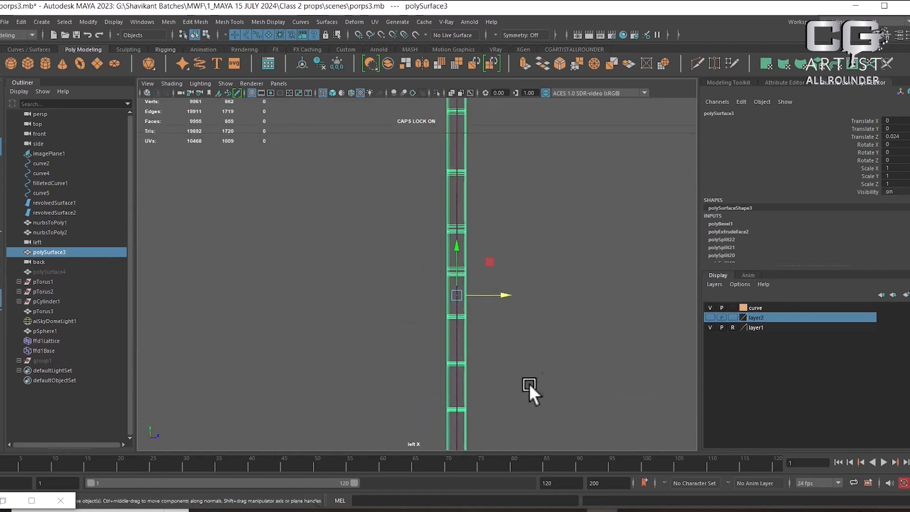
{"action": "middle_click_drag", "start_coordinate": [529, 383], "coordinate": [523, 263], "text": "alt"}
Step: Turn off the gate mask, grid and resolution gate in the perspective view
{"action": "key", "text": "space"}
{"action": "left_click_drag", "start_coordinate": [534, 348], "coordinate": [553, 352]}
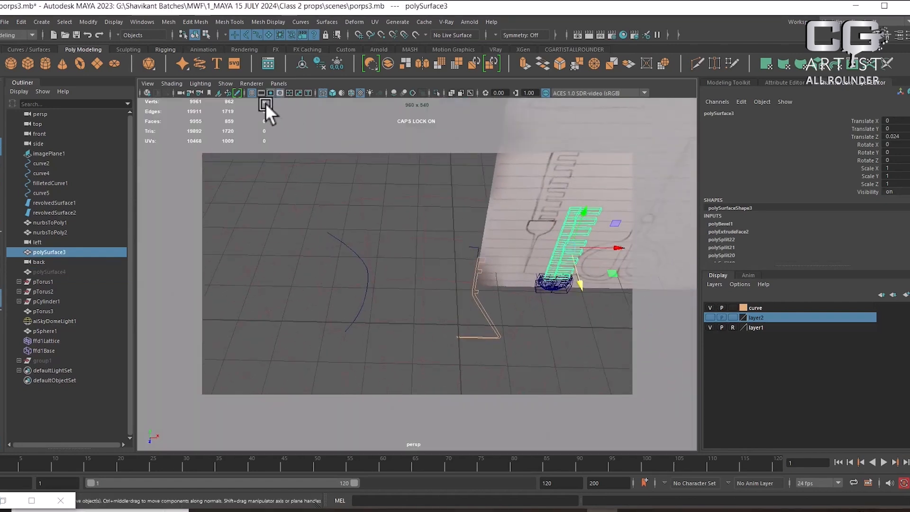
{"action": "left_click", "coordinate": [280, 93]}
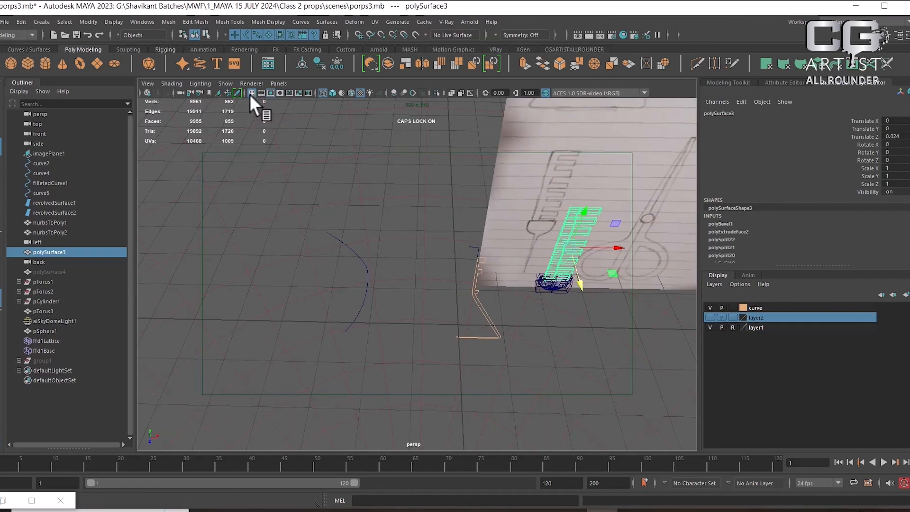
{"action": "left_click", "coordinate": [290, 93]}
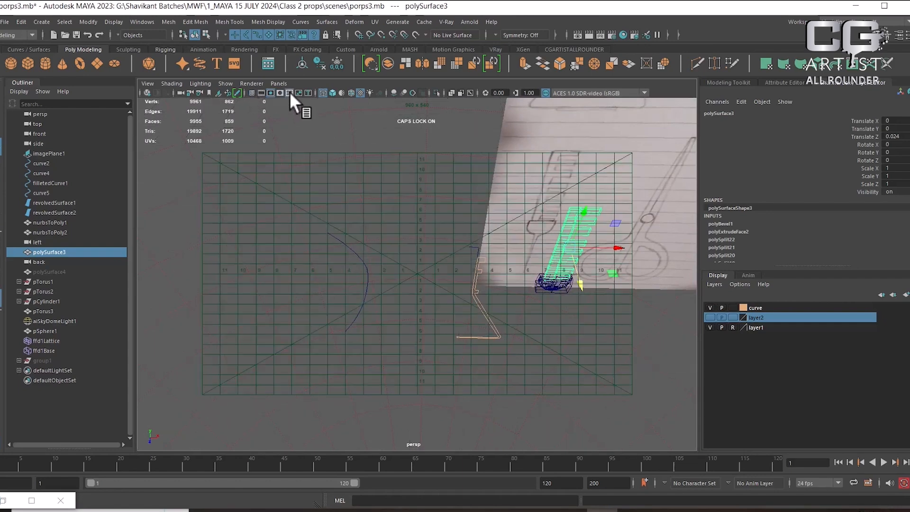
{"action": "left_click", "coordinate": [289, 93]}
{"action": "left_click", "coordinate": [318, 93]}
{"action": "left_click", "coordinate": [317, 94]}
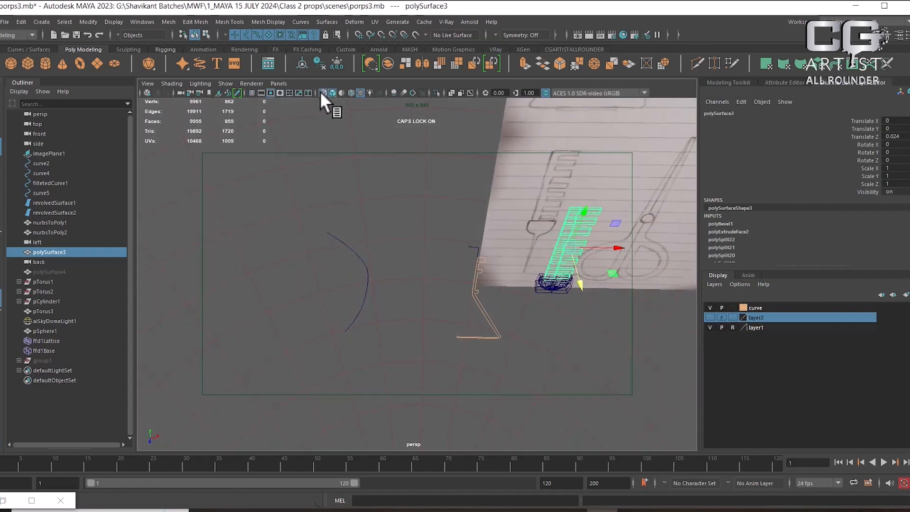
{"action": "left_click", "coordinate": [273, 91]}
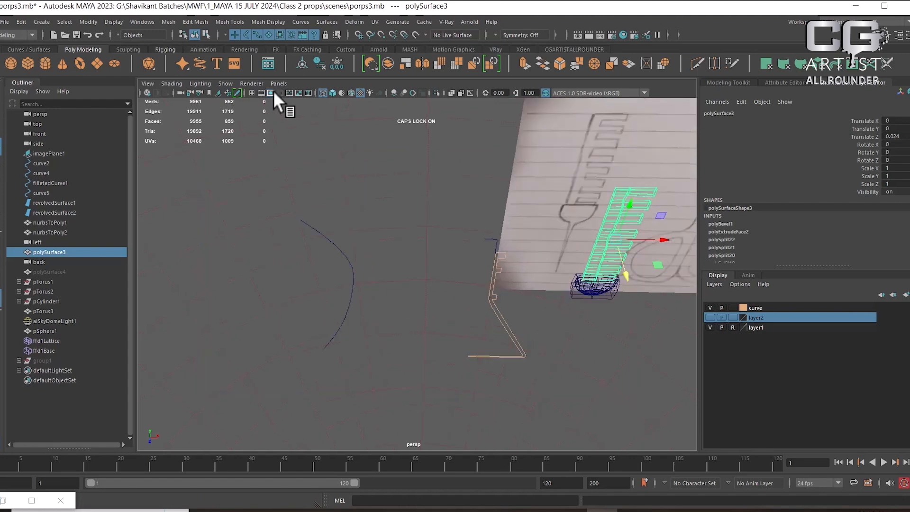
Step: Turn on shaded display and examine how the half sphere fits the comb and the sketched handle
{"action": "left_click_drag", "start_coordinate": [565, 291], "coordinate": [519, 260], "text": "alt"}
{"action": "right_click_drag", "start_coordinate": [519, 260], "coordinate": [614, 349], "text": "alt"}
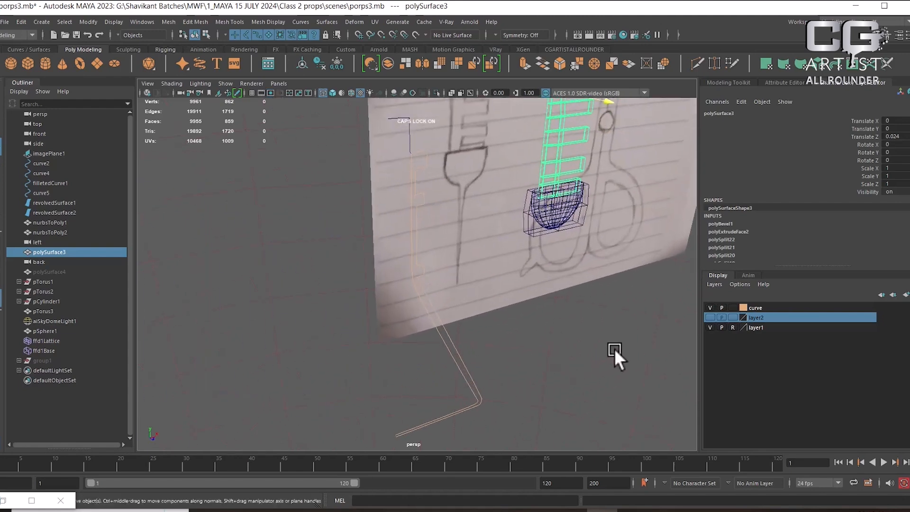
{"action": "key", "text": "5"}
{"action": "scroll", "coordinate": [614, 349], "scroll_direction": "up", "scroll_amount": 10}
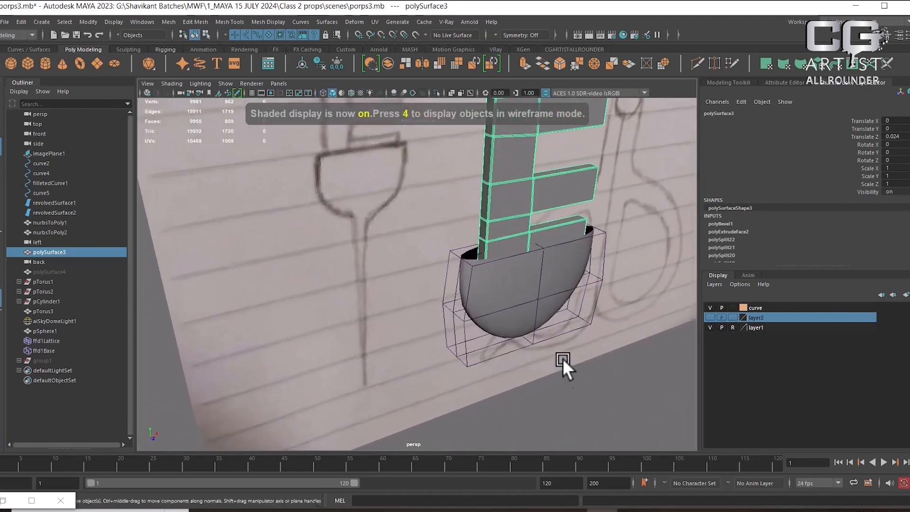
{"action": "mouse_move", "coordinate": [562, 358]}
{"action": "left_mouse_down", "text": "alt"}
{"action": "mouse_move", "coordinate": [533, 347]}
{"action": "mouse_move", "coordinate": [558, 332]}
{"action": "left_mouse_up", "text": "alt"}
{"action": "left_click_drag", "start_coordinate": [394, 289], "coordinate": [513, 325], "text": "alt"}
{"action": "key", "text": "space"}
{"action": "middle_click_drag", "start_coordinate": [424, 324], "coordinate": [491, 285], "text": "alt"}
{"action": "scroll", "coordinate": [490, 279], "scroll_direction": "up", "scroll_amount": 1}
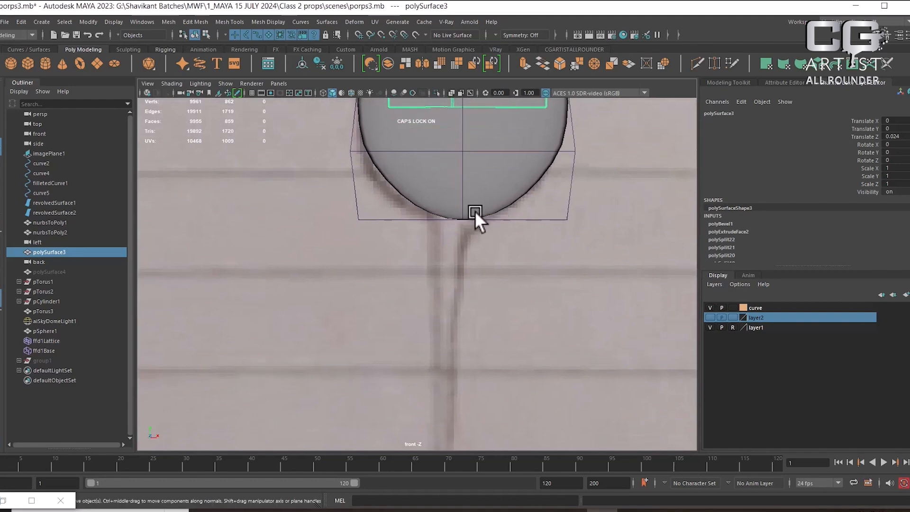
{"action": "scroll", "coordinate": [477, 374], "scroll_direction": "down", "scroll_amount": 5}
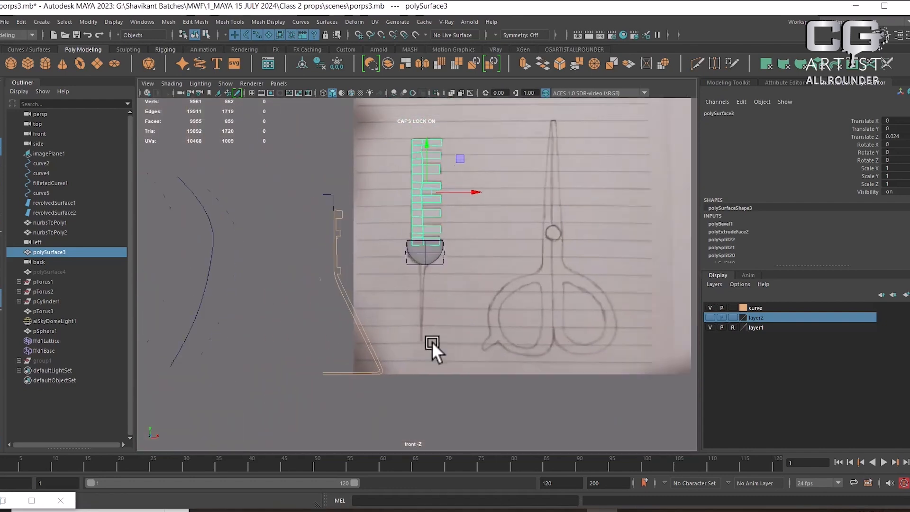
{"action": "scroll", "coordinate": [433, 345], "scroll_direction": "up", "scroll_amount": 6}
Step: Delete the construction history of the half sphere together with its lattice, removing the lattice and keeping the deformed shape
{"action": "left_click", "coordinate": [469, 219]}
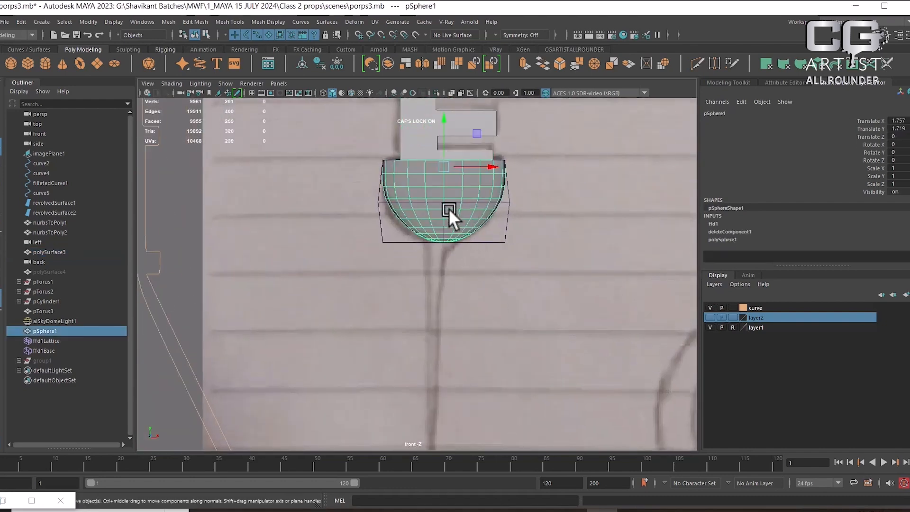
{"action": "scroll", "coordinate": [448, 209], "scroll_direction": "up", "scroll_amount": 2}
{"action": "right_click", "coordinate": [493, 195]}
{"action": "right_click_drag", "start_coordinate": [483, 195], "coordinate": [583, 133]}
{"action": "middle_click_drag", "start_coordinate": [595, 139], "coordinate": [588, 236], "text": "alt"}
{"action": "left_click", "coordinate": [560, 245], "text": "shift"}
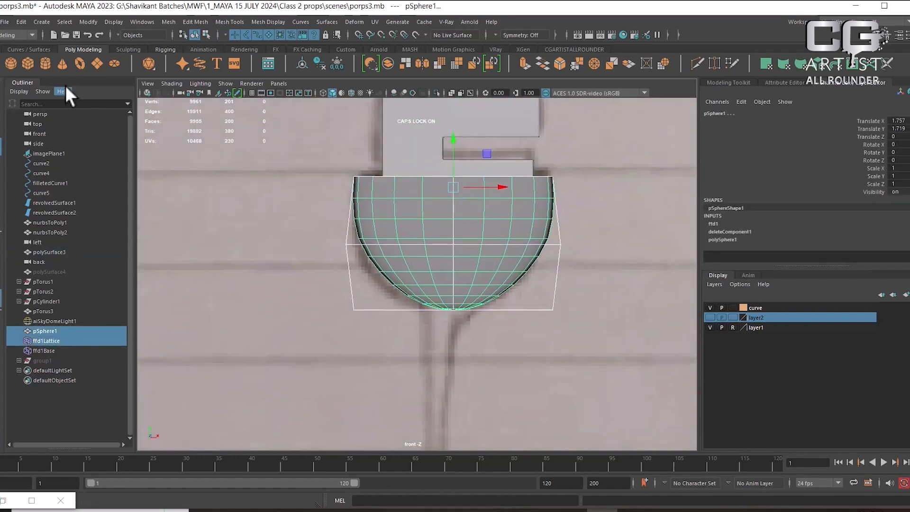
{"action": "left_click", "coordinate": [22, 20]}
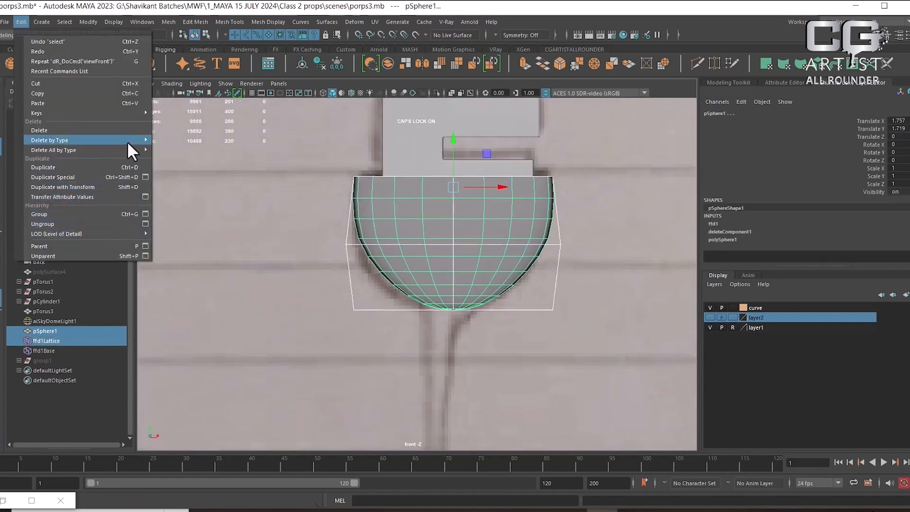
{"action": "mouse_move", "coordinate": [127, 140]}
{"action": "left_click", "coordinate": [209, 142]}
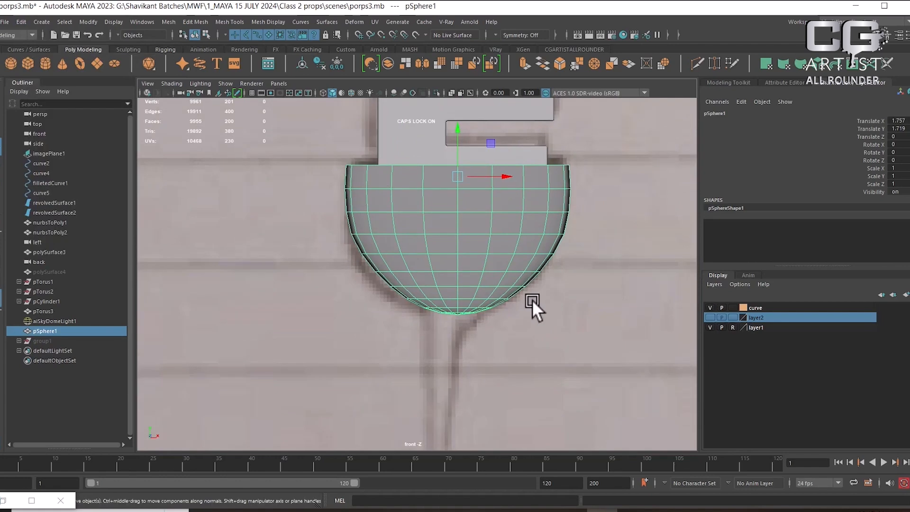
Step: Extrude the faces around the half sphere's bottom pole down to the end of the sketched handle and scale them to a point
{"action": "key", "text": "space"}
{"action": "left_click_drag", "start_coordinate": [491, 286], "coordinate": [495, 319]}
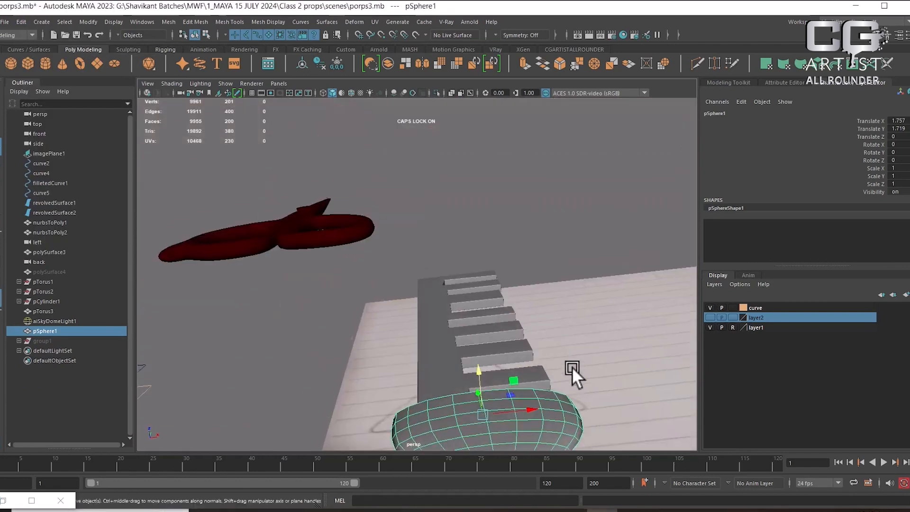
{"action": "right_click_drag", "start_coordinate": [527, 200], "coordinate": [446, 202]}
{"action": "left_click", "coordinate": [393, 273]}
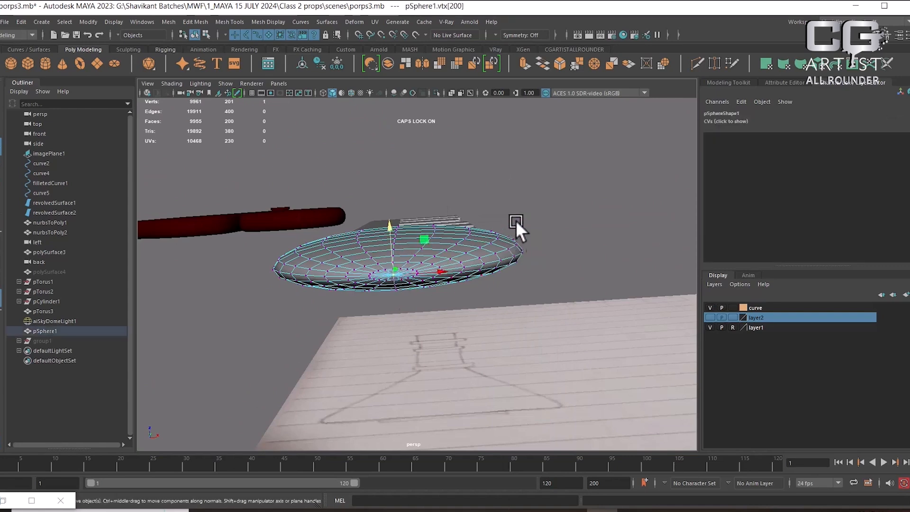
{"action": "right_click_drag", "start_coordinate": [515, 220], "coordinate": [526, 280], "text": "ctrl"}
{"action": "left_click_drag", "start_coordinate": [502, 251], "coordinate": [487, 343], "text": "alt"}
{"action": "key", "text": "space"}
{"action": "middle_click_drag", "start_coordinate": [490, 351], "coordinate": [473, 282], "text": "alt"}
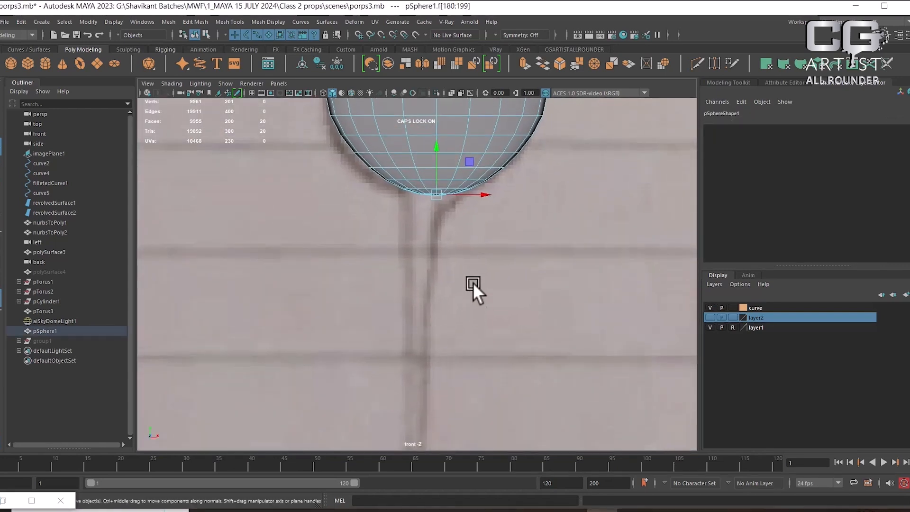
{"action": "left_click_drag", "start_coordinate": [437, 151], "coordinate": [426, 424], "text": "shift"}
{"action": "middle_click_drag", "start_coordinate": [425, 424], "coordinate": [460, 183], "text": "alt"}
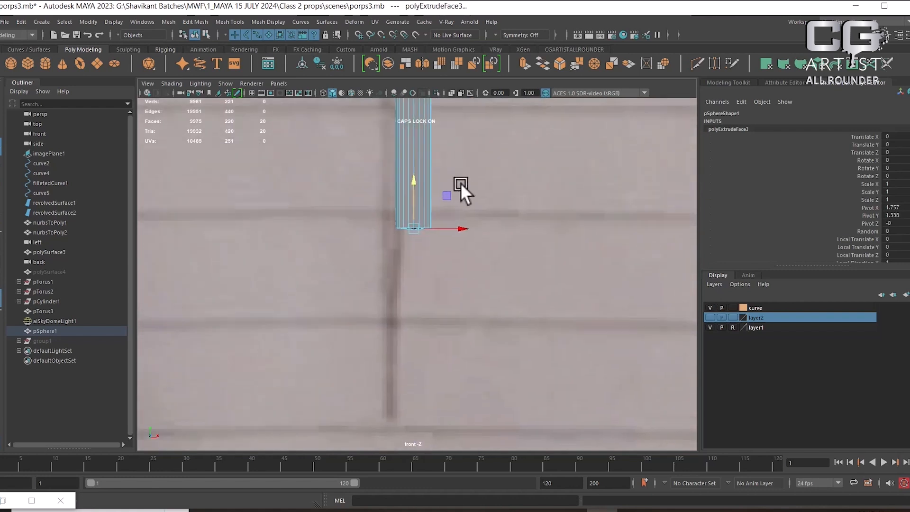
{"action": "left_click_drag", "start_coordinate": [423, 195], "coordinate": [434, 384]}
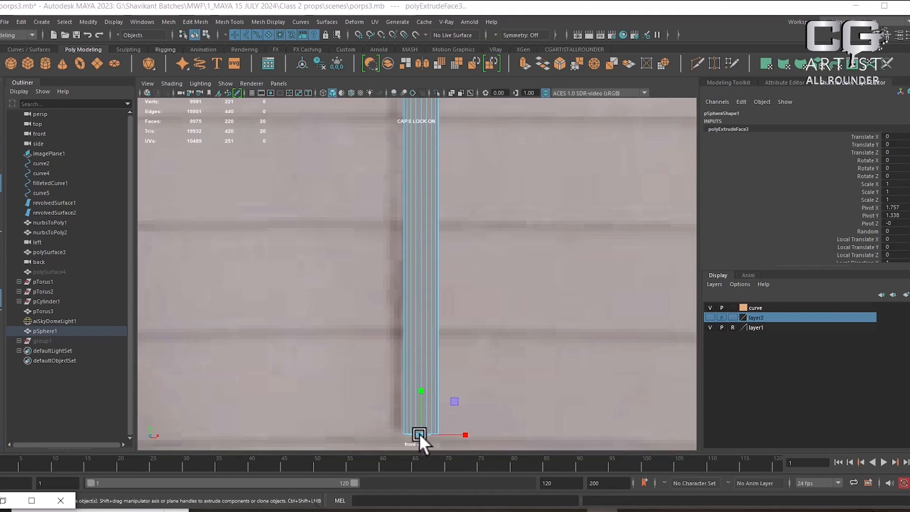
{"action": "left_click_drag", "start_coordinate": [419, 433], "coordinate": [403, 440]}
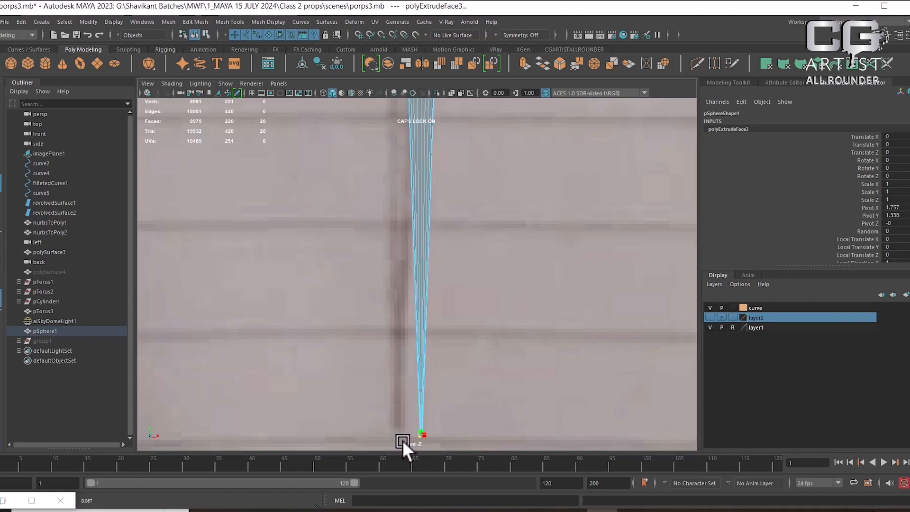
Step: Hide the reference sketch layer layer1 and inspect the tapered handle shaft in the perspective view
{"action": "key", "text": "space"}
{"action": "left_click_drag", "start_coordinate": [459, 378], "coordinate": [468, 346]}
{"action": "left_click_drag", "start_coordinate": [496, 262], "coordinate": [658, 360], "text": "alt"}
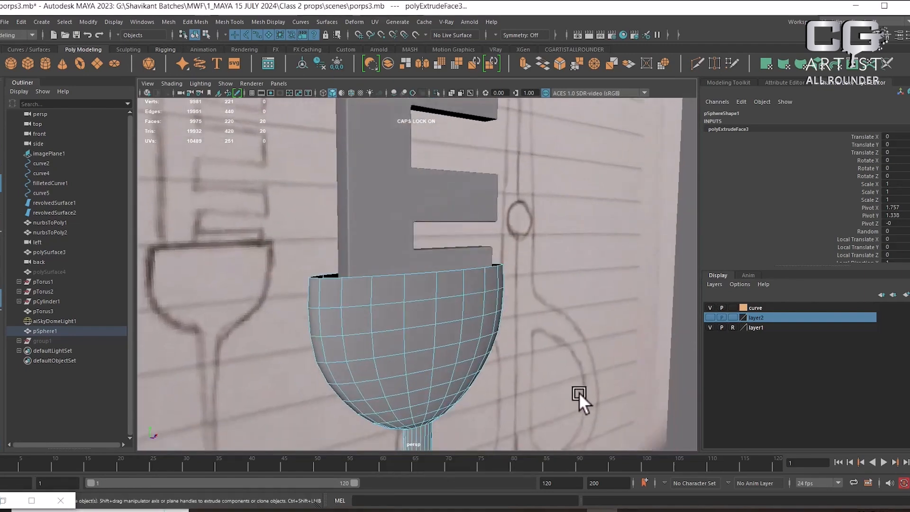
{"action": "left_click", "coordinate": [709, 329]}
{"action": "middle_click_drag", "start_coordinate": [493, 407], "coordinate": [448, 199], "text": "alt"}
{"action": "middle_click_drag", "start_coordinate": [461, 354], "coordinate": [455, 213], "text": "alt"}
{"action": "middle_click_drag", "start_coordinate": [449, 387], "coordinate": [473, 271], "text": "alt"}
{"action": "middle_click_drag", "start_coordinate": [467, 199], "coordinate": [457, 296], "text": "alt"}
{"action": "middle_click_drag", "start_coordinate": [490, 123], "coordinate": [485, 339], "text": "alt"}
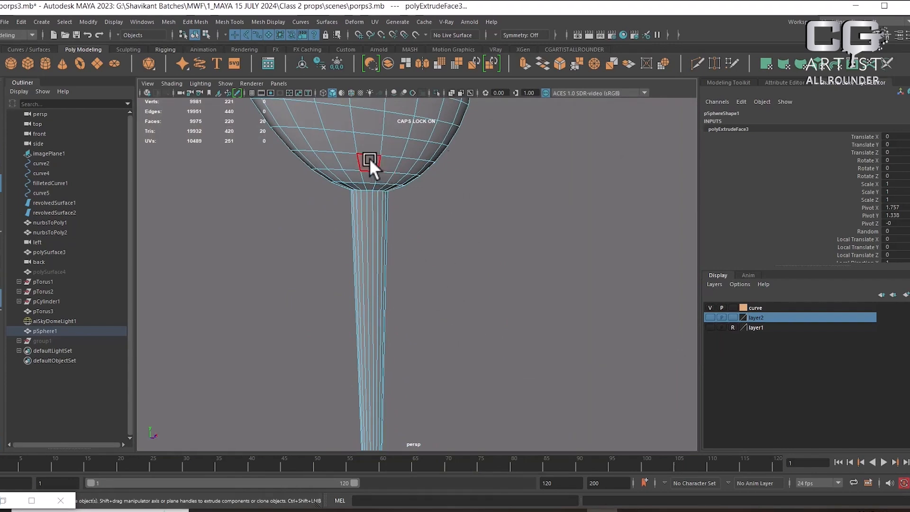
{"action": "right_click_drag", "start_coordinate": [369, 158], "coordinate": [408, 128]}
{"action": "left_click", "coordinate": [472, 161]}
{"action": "left_click_drag", "start_coordinate": [491, 222], "coordinate": [394, 212], "text": "alt"}
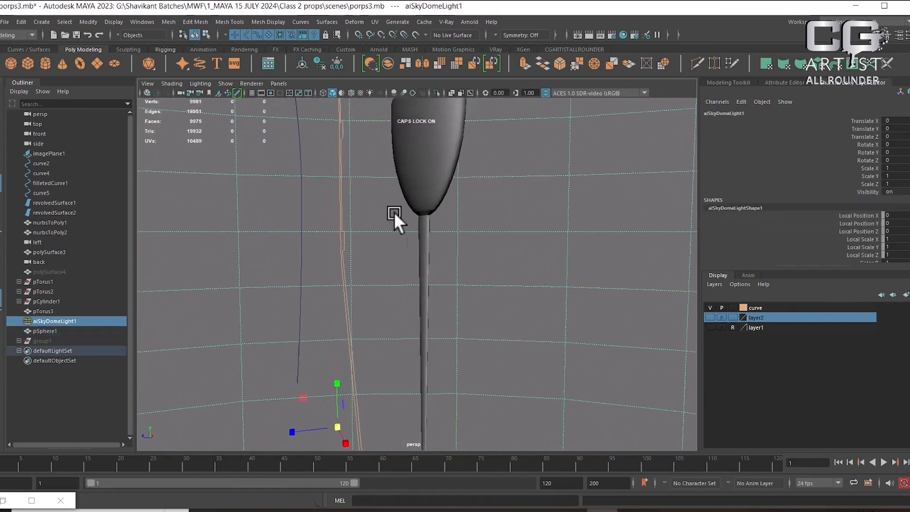
{"action": "middle_click_drag", "start_coordinate": [406, 214], "coordinate": [386, 391], "text": "alt"}
{"action": "left_click_drag", "start_coordinate": [387, 390], "coordinate": [482, 318], "text": "alt"}
Step: Extrude the half sphere's open top edge loop inward to form a rim, with a local Z translation of -0.009
{"action": "left_click", "coordinate": [366, 360]}
{"action": "right_click_drag", "start_coordinate": [482, 319], "coordinate": [508, 269]}
{"action": "double_click", "coordinate": [491, 282]}
{"action": "left_click_drag", "start_coordinate": [491, 282], "coordinate": [593, 235], "text": "alt"}
{"action": "right_click_drag", "start_coordinate": [593, 235], "coordinate": [598, 248], "text": "shift"}
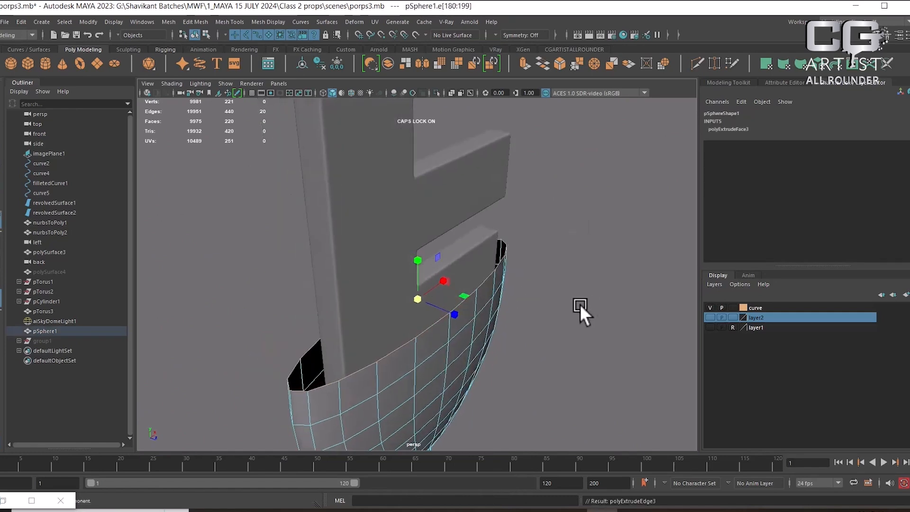
{"action": "left_click_drag", "start_coordinate": [524, 377], "coordinate": [650, 375], "text": "alt"}
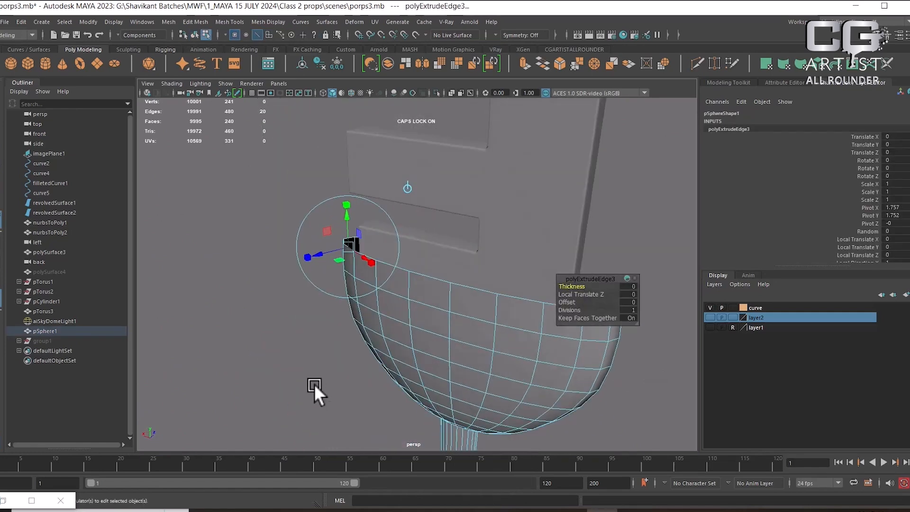
{"action": "right_click_drag", "start_coordinate": [319, 390], "coordinate": [394, 418], "text": "alt"}
{"action": "left_click_drag", "start_coordinate": [319, 378], "coordinate": [488, 392], "text": "alt"}
{"action": "right_click_drag", "start_coordinate": [488, 392], "coordinate": [526, 374], "text": "alt"}
{"action": "middle_click_drag", "start_coordinate": [526, 374], "coordinate": [526, 328], "text": "alt"}
{"action": "left_click_drag", "start_coordinate": [439, 243], "coordinate": [422, 246]}
{"action": "mouse_move", "coordinate": [494, 244]}
{"action": "right_mouse_down", "text": "alt"}
{"action": "mouse_move", "coordinate": [507, 266]}
{"action": "mouse_move", "coordinate": [493, 232]}
{"action": "right_mouse_up", "text": "alt"}
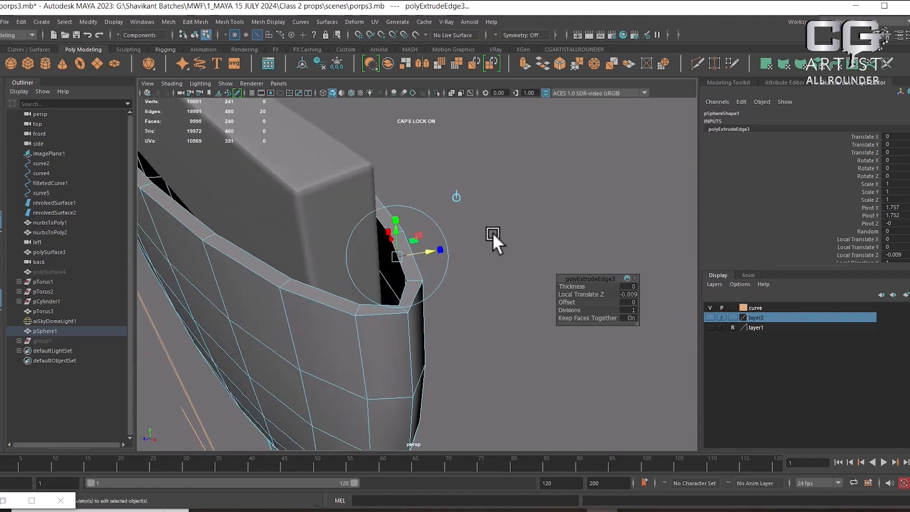
Step: Extrude the rim's inner edge loop a second time, with a local Y translation of 0.011
{"action": "key", "text": "w"}
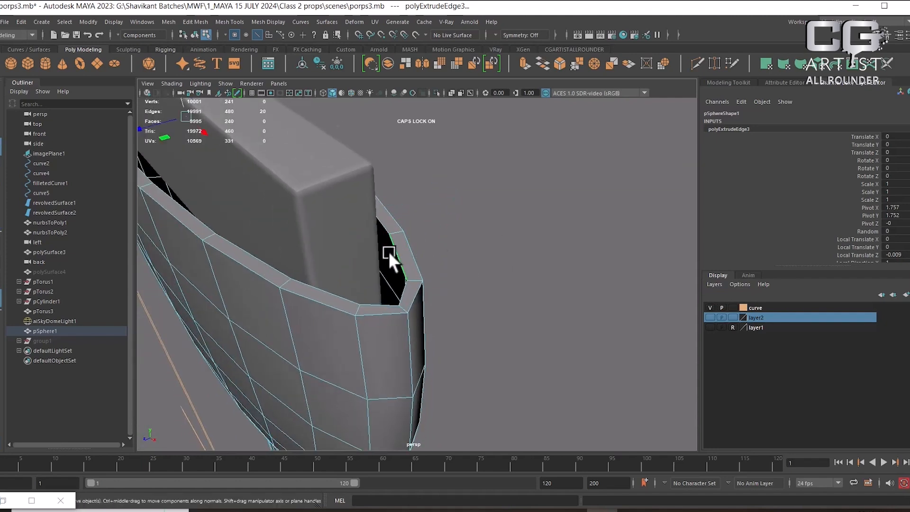
{"action": "right_click_drag", "start_coordinate": [484, 213], "coordinate": [505, 229], "text": "shift"}
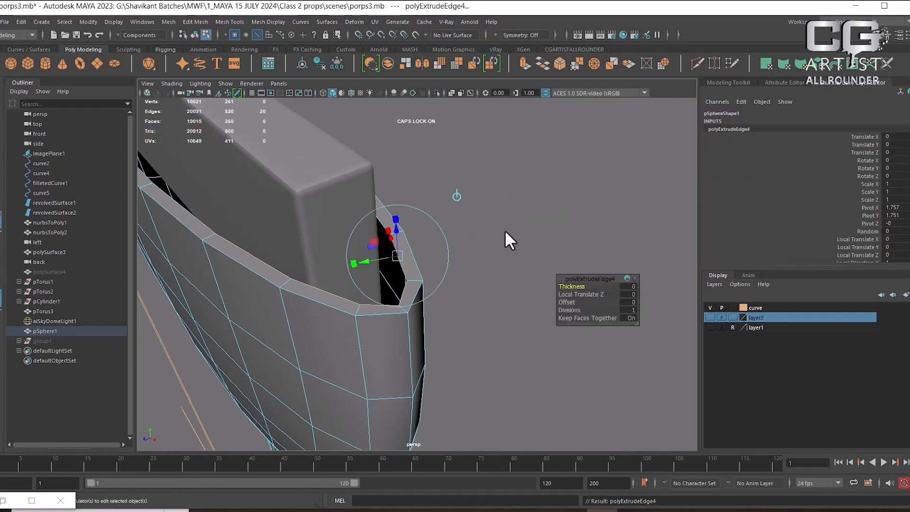
{"action": "left_click_drag", "start_coordinate": [366, 261], "coordinate": [416, 309]}
{"action": "right_click_drag", "start_coordinate": [417, 309], "coordinate": [454, 307], "text": "alt"}
{"action": "middle_click_drag", "start_coordinate": [454, 307], "coordinate": [419, 337], "text": "alt"}
{"action": "left_click_drag", "start_coordinate": [418, 337], "coordinate": [379, 328], "text": "alt"}
{"action": "right_click_drag", "start_coordinate": [379, 328], "coordinate": [497, 312], "text": "alt"}
{"action": "middle_click_drag", "start_coordinate": [498, 312], "coordinate": [405, 337], "text": "alt"}
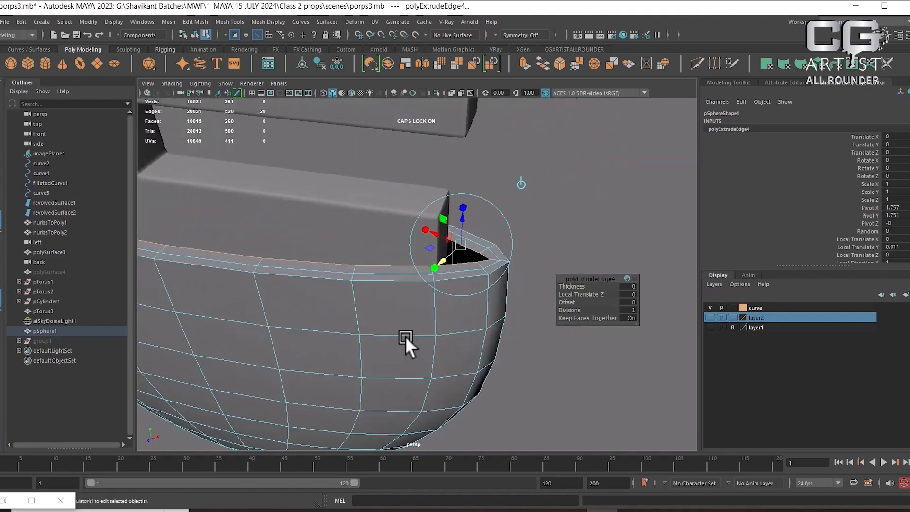
Step: Hide everything except the half sphere and examine its open rim, including a brief smooth preview
{"action": "right_click_drag", "start_coordinate": [405, 336], "coordinate": [448, 335], "text": "alt"}
{"action": "left_click_drag", "start_coordinate": [448, 335], "coordinate": [453, 320], "text": "alt"}
{"action": "right_click_drag", "start_coordinate": [464, 227], "coordinate": [545, 208]}
{"action": "left_click", "coordinate": [549, 285]}
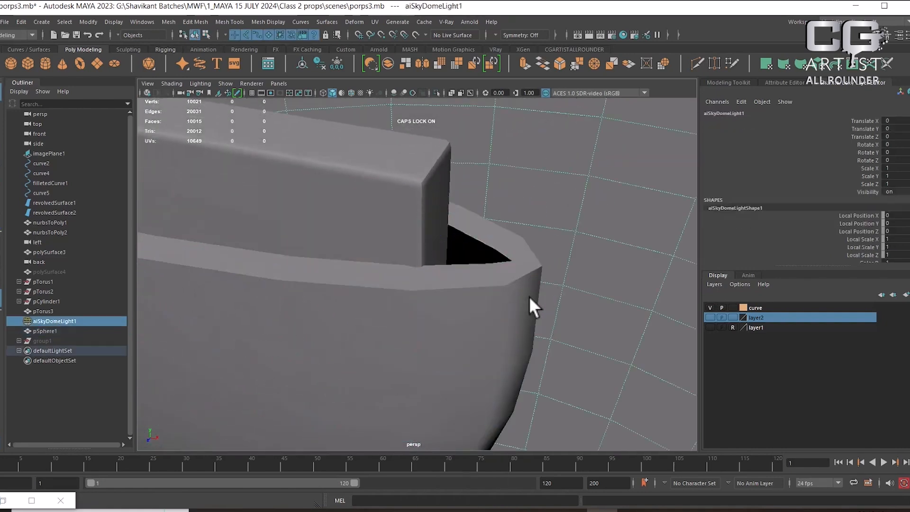
{"action": "left_click", "coordinate": [509, 294]}
{"action": "key", "text": "alt+h"}
{"action": "right_click_drag", "start_coordinate": [486, 299], "coordinate": [490, 304], "text": "alt"}
{"action": "left_click_drag", "start_coordinate": [490, 304], "coordinate": [397, 311], "text": "alt"}
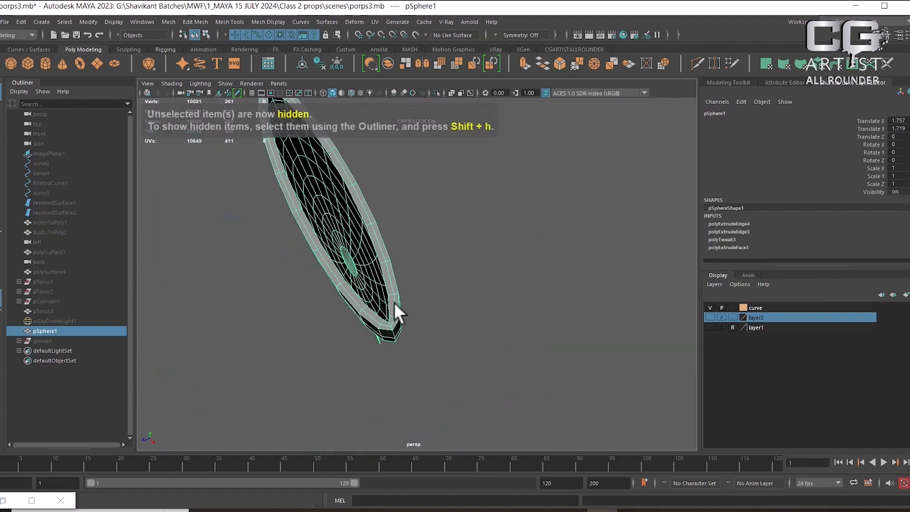
{"action": "middle_click_drag", "start_coordinate": [397, 311], "coordinate": [477, 359], "text": "alt"}
{"action": "right_click_drag", "start_coordinate": [477, 359], "coordinate": [490, 360], "text": "alt"}
{"action": "left_click_drag", "start_coordinate": [490, 360], "coordinate": [518, 295], "text": "alt"}
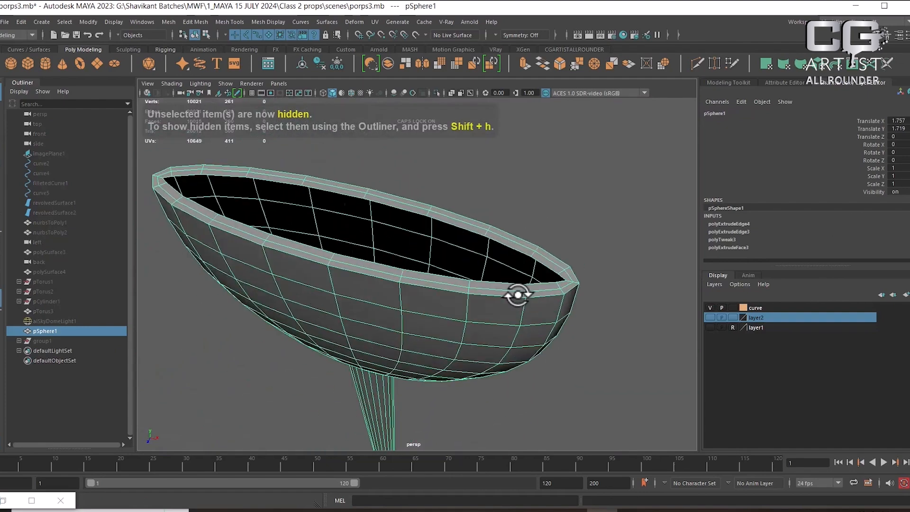
{"action": "mouse_move", "coordinate": [518, 295]}
{"action": "right_mouse_down", "text": "alt"}
{"action": "mouse_move", "coordinate": [477, 283]}
{"action": "mouse_move", "coordinate": [503, 298]}
{"action": "right_mouse_up", "text": "alt"}
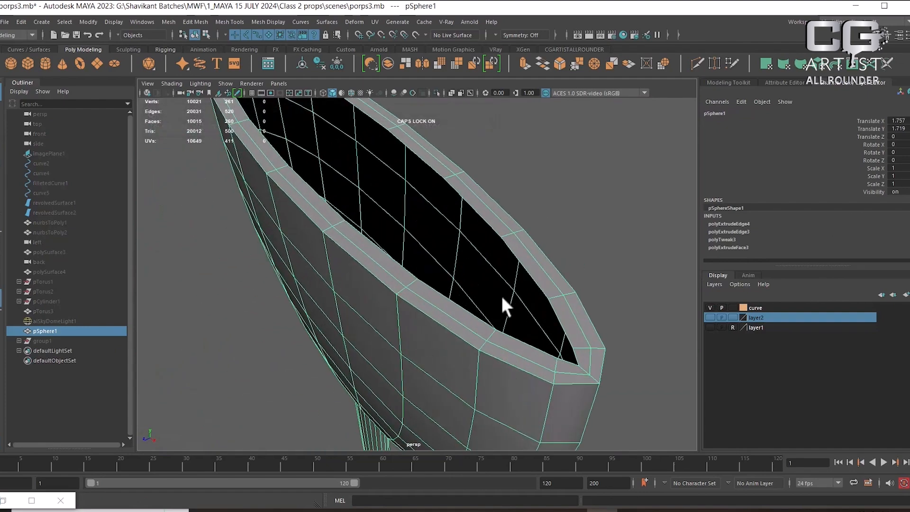
{"action": "key", "text": "3"}
{"action": "key", "text": "1"}
Step: Close the half sphere's open top by extruding its inner edge loop and merging the new vertices to the center
{"action": "right_click_drag", "start_coordinate": [519, 280], "coordinate": [542, 269]}
{"action": "double_click", "coordinate": [524, 272]}
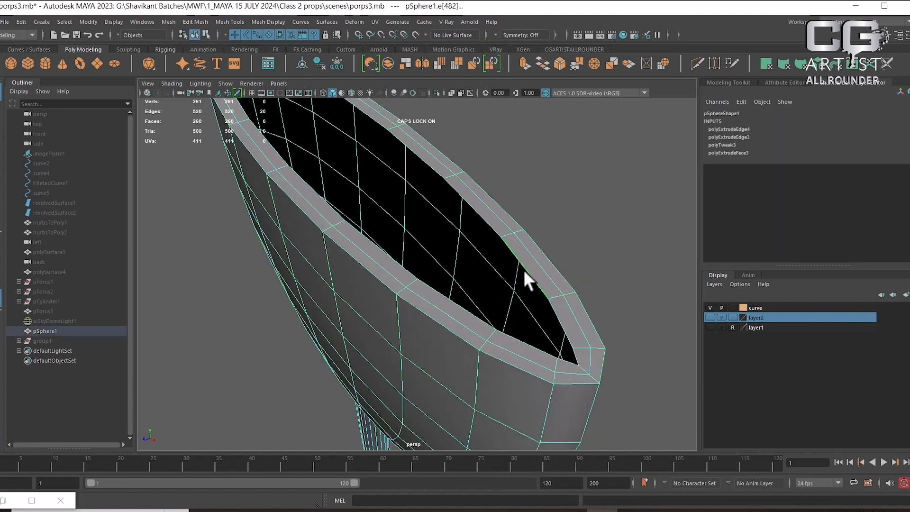
{"action": "key", "text": "w"}
{"action": "right_click_drag", "start_coordinate": [602, 198], "coordinate": [563, 120], "text": "shift"}
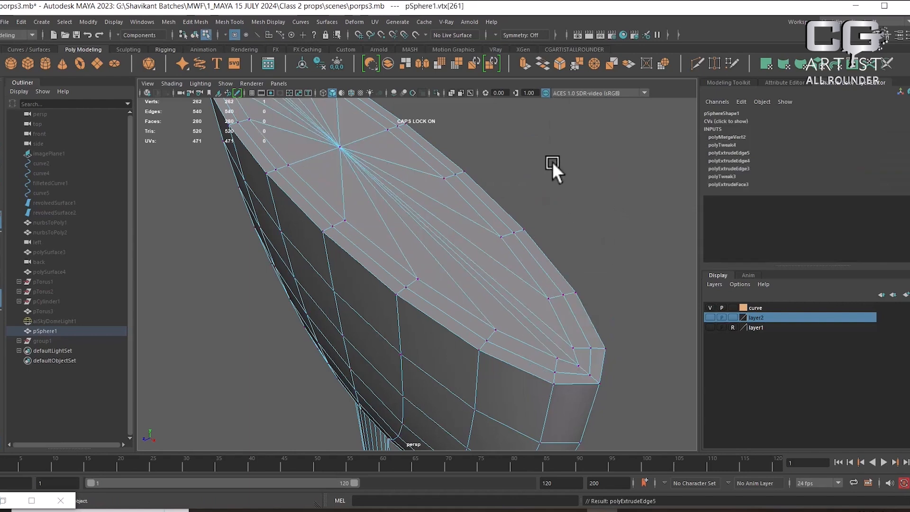
{"action": "right_click_drag", "start_coordinate": [471, 228], "coordinate": [561, 138]}
{"action": "left_click_drag", "start_coordinate": [463, 258], "coordinate": [595, 294], "text": "alt"}
{"action": "left_click", "coordinate": [595, 294]}
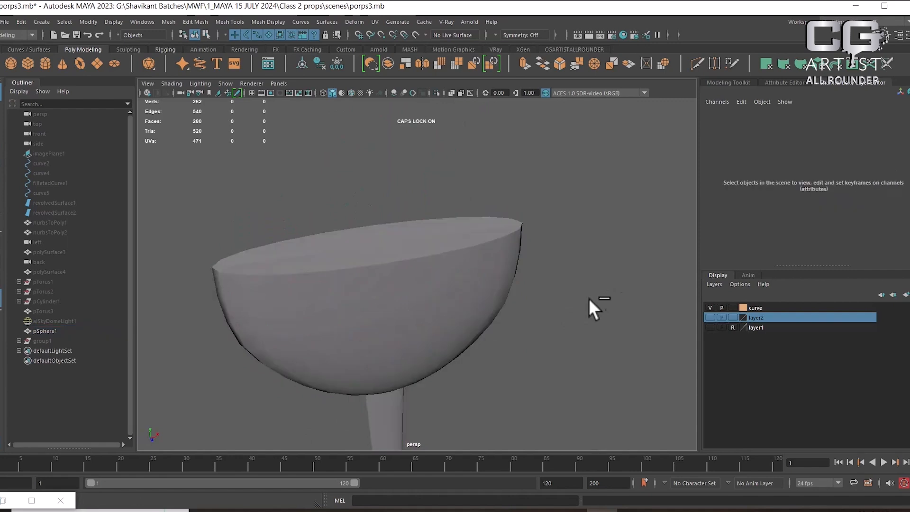
Step: Show the hidden objects again, check the capped base with the comb and shaft, and save the scene
{"action": "key", "text": "ctrl+shift+h"}
{"action": "left_click", "coordinate": [551, 335]}
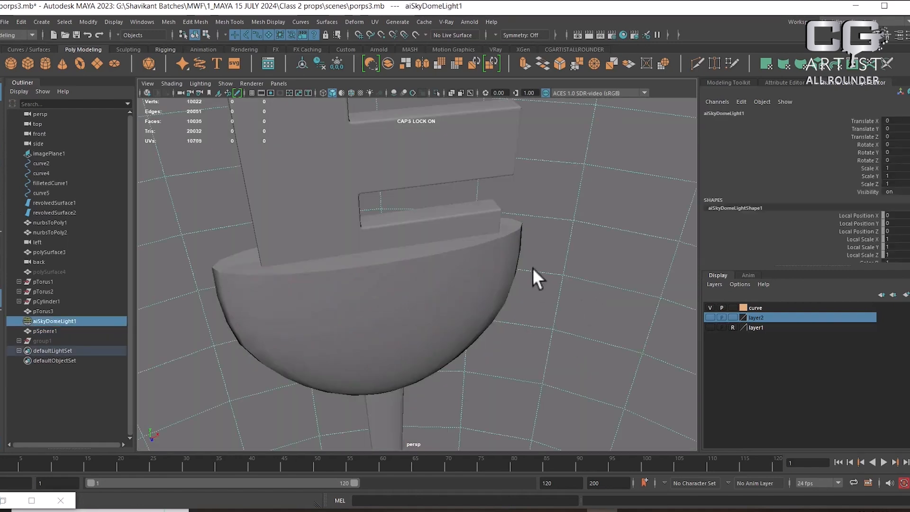
{"action": "left_click_drag", "start_coordinate": [533, 267], "coordinate": [390, 280], "text": "alt"}
{"action": "left_click", "coordinate": [411, 312]}
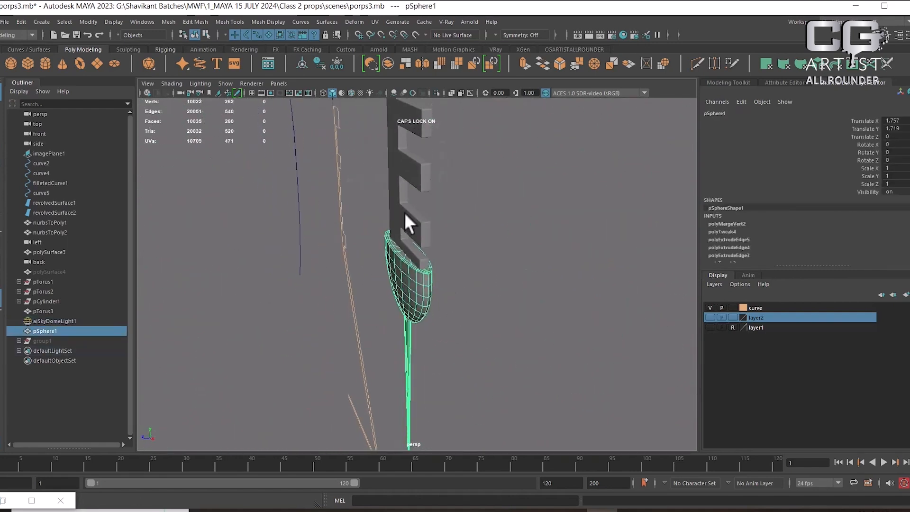
{"action": "left_click_drag", "start_coordinate": [406, 223], "coordinate": [505, 279], "text": "alt"}
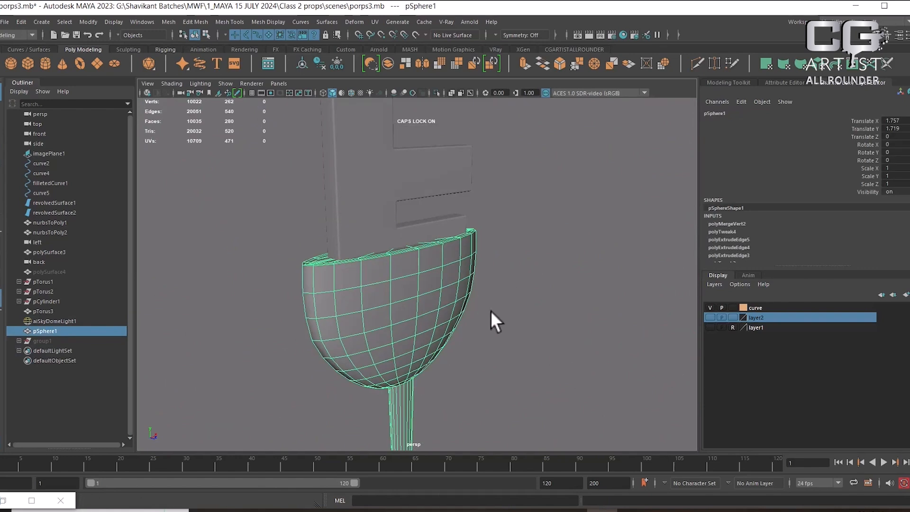
{"action": "middle_click_drag", "start_coordinate": [491, 315], "coordinate": [492, 221], "text": "alt"}
{"action": "scroll", "coordinate": [491, 227], "scroll_direction": "up", "scroll_amount": 4}
{"action": "left_click_drag", "start_coordinate": [493, 266], "coordinate": [434, 292], "text": "alt"}
{"action": "left_click", "coordinate": [539, 305]}
{"action": "key", "text": "ctrl+s"}
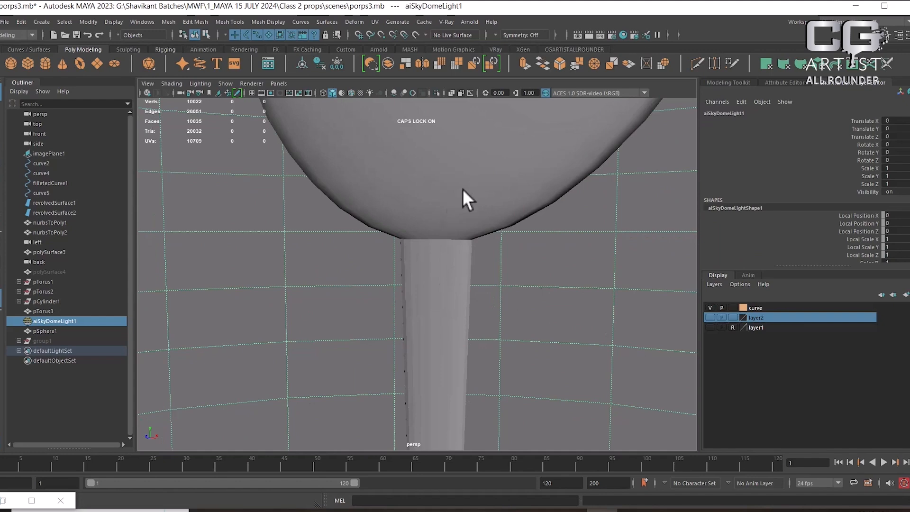
Step: Soften the edges of the handle shaft below the half sphere and return to object mode
{"action": "left_click", "coordinate": [451, 296]}
{"action": "scroll", "coordinate": [436, 287], "scroll_direction": "down", "scroll_amount": 5}
{"action": "right_click_drag", "start_coordinate": [420, 295], "coordinate": [420, 256]}
{"action": "left_click_drag", "start_coordinate": [502, 368], "coordinate": [283, 405]}
{"action": "scroll", "coordinate": [417, 296], "scroll_direction": "up", "scroll_amount": 5}
{"action": "right_click_drag", "start_coordinate": [425, 303], "coordinate": [514, 302], "text": "shift"}
{"action": "right_click_drag", "start_coordinate": [409, 206], "coordinate": [520, 137]}
{"action": "left_click", "coordinate": [556, 286]}
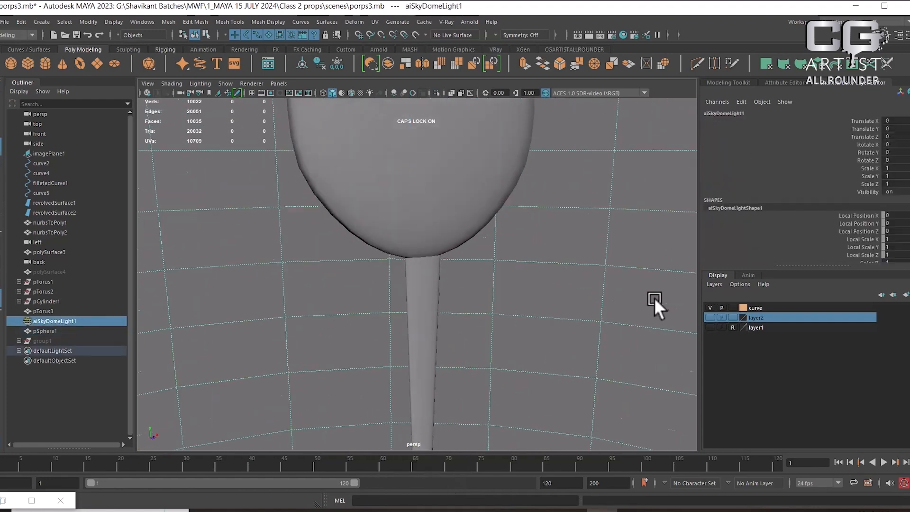
Step: Examine the handle shaft down to its tip and the complete comb in the perspective view
{"action": "mouse_move", "coordinate": [639, 294]}
{"action": "left_mouse_down", "text": "alt"}
{"action": "mouse_move", "coordinate": [464, 275]}
{"action": "mouse_move", "coordinate": [433, 291]}
{"action": "left_mouse_up", "text": "alt"}
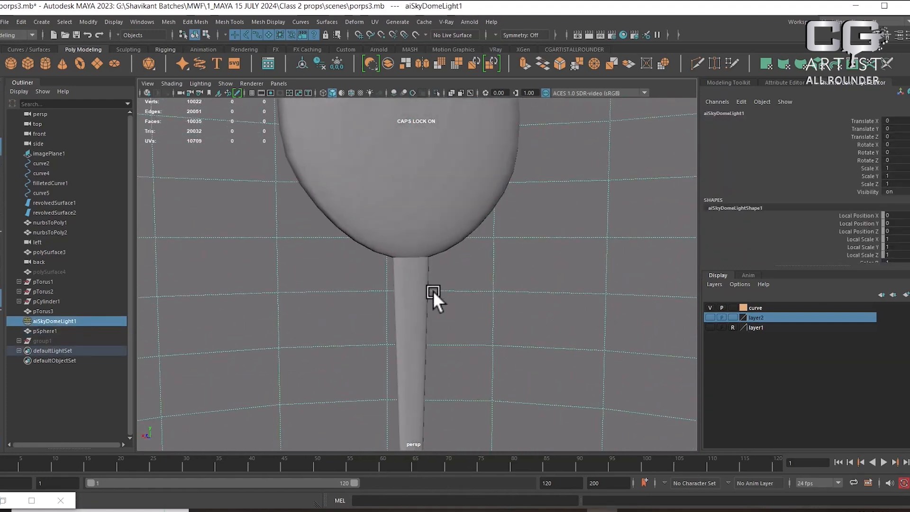
{"action": "middle_click_drag", "start_coordinate": [433, 313], "coordinate": [431, 152], "text": "alt"}
{"action": "middle_click_drag", "start_coordinate": [449, 299], "coordinate": [449, 252], "text": "alt"}
{"action": "middle_click_drag", "start_coordinate": [395, 284], "coordinate": [394, 199], "text": "alt"}
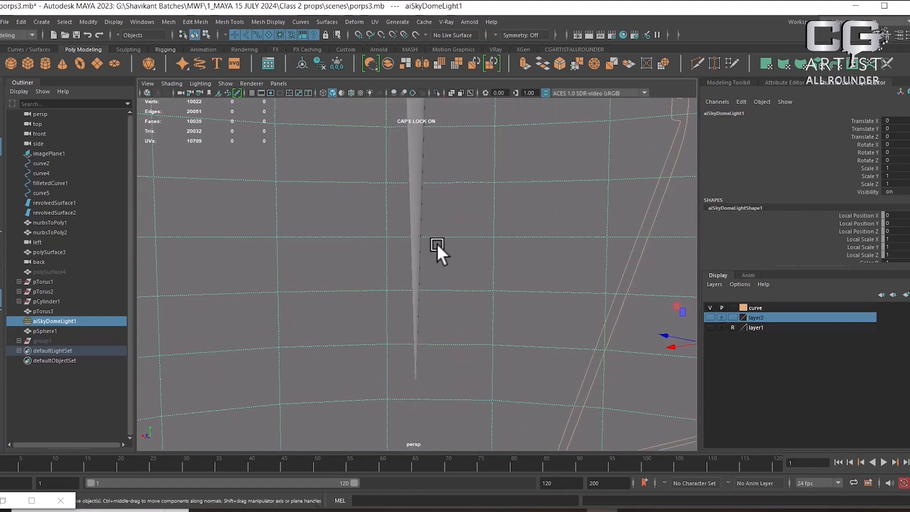
{"action": "middle_click_drag", "start_coordinate": [436, 243], "coordinate": [491, 351], "text": "alt"}
{"action": "right_click_drag", "start_coordinate": [490, 351], "coordinate": [422, 226], "text": "alt"}
{"action": "middle_click_drag", "start_coordinate": [423, 226], "coordinate": [433, 301], "text": "alt"}
{"action": "left_click_drag", "start_coordinate": [351, 275], "coordinate": [455, 280], "text": "alt"}
{"action": "middle_click_drag", "start_coordinate": [461, 232], "coordinate": [478, 297], "text": "alt"}
{"action": "right_click_drag", "start_coordinate": [479, 296], "coordinate": [489, 350], "text": "alt"}
{"action": "middle_click_drag", "start_coordinate": [483, 353], "coordinate": [428, 297], "text": "alt"}
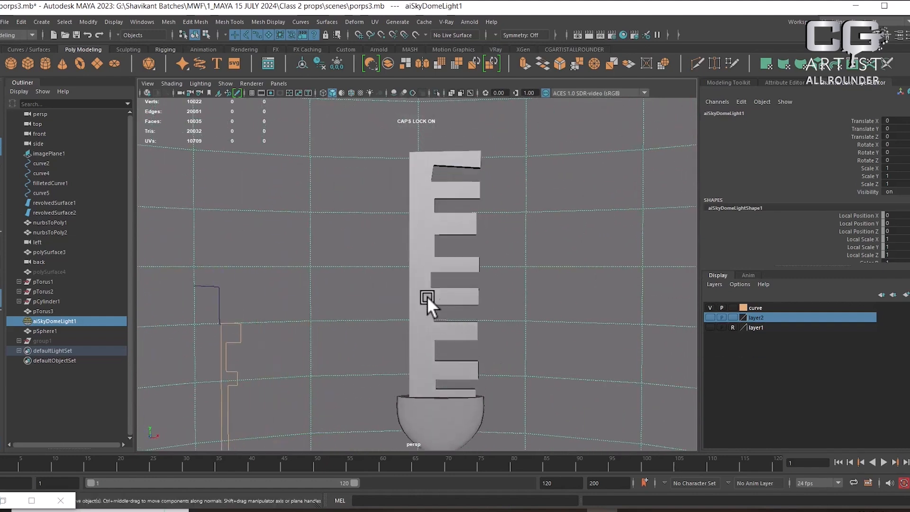
{"action": "right_click_drag", "start_coordinate": [558, 159], "coordinate": [510, 289], "text": "alt"}
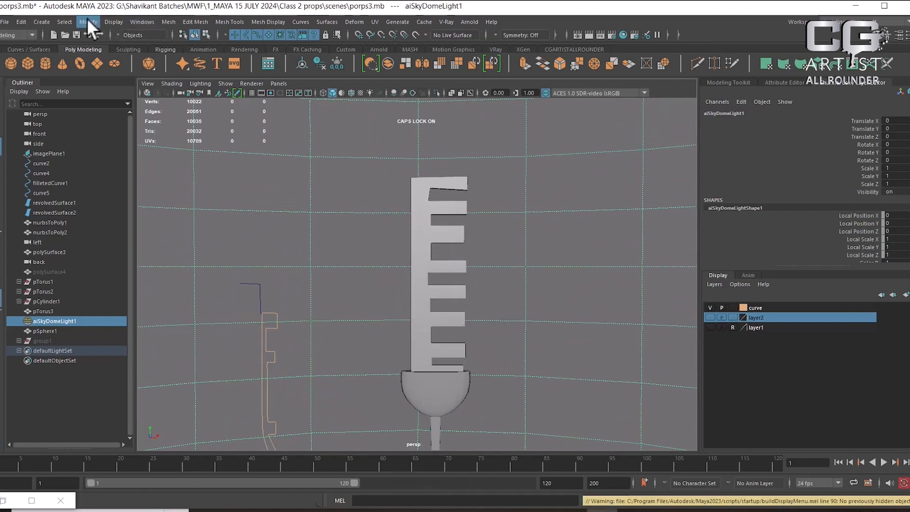
Step: Show all hidden objects and compare the bevelled comb with its unbevelled duplicate, looking closely at the tooth edges
{"action": "left_click", "coordinate": [113, 22]}
{"action": "mouse_move", "coordinate": [147, 86]}
{"action": "left_click", "coordinate": [364, 115]}
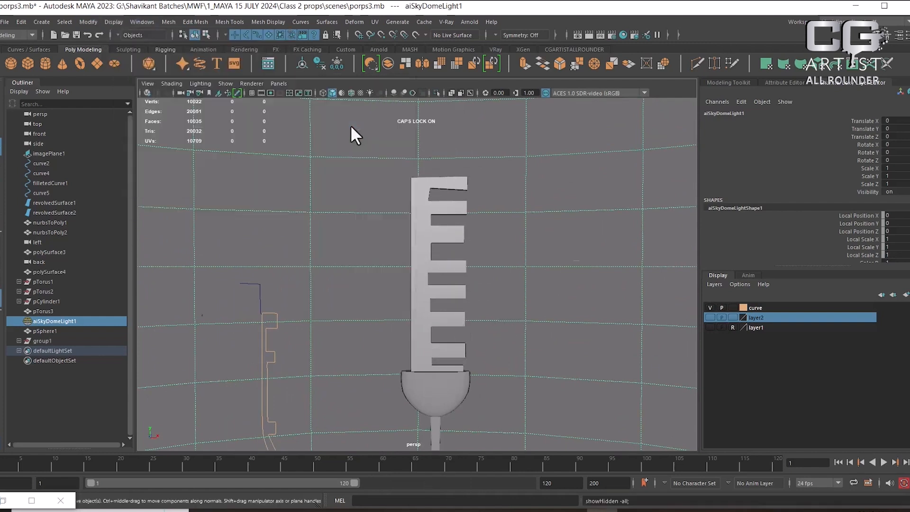
{"action": "left_click_drag", "start_coordinate": [576, 299], "coordinate": [523, 280], "text": "alt"}
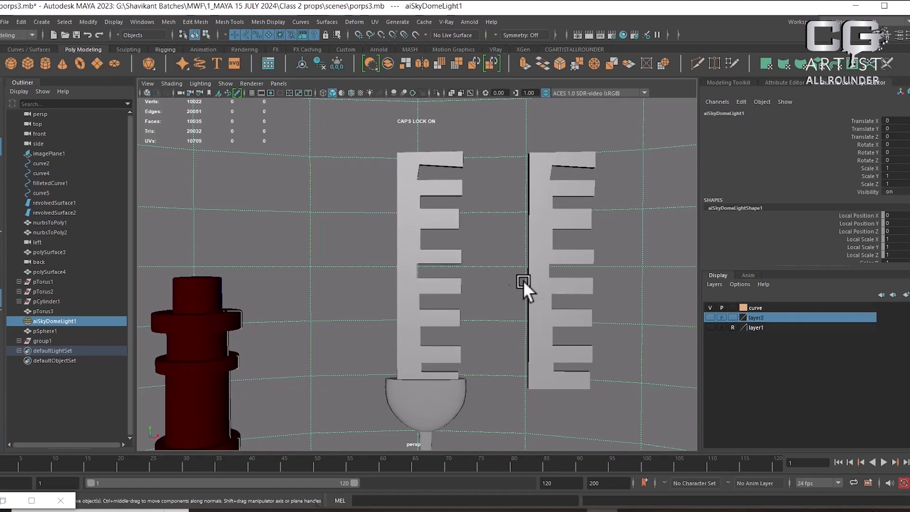
{"action": "left_click", "coordinate": [553, 311]}
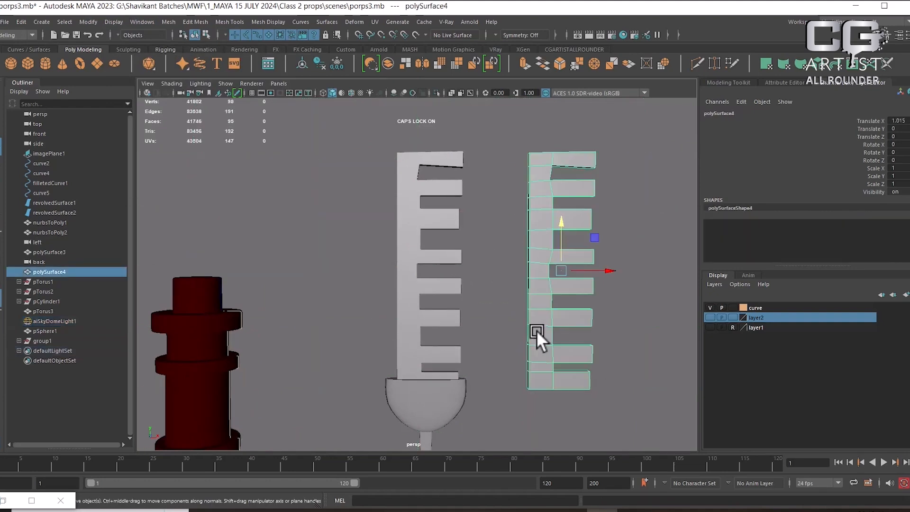
{"action": "left_click_drag", "start_coordinate": [536, 330], "coordinate": [410, 317], "text": "alt"}
{"action": "left_click", "coordinate": [479, 290]}
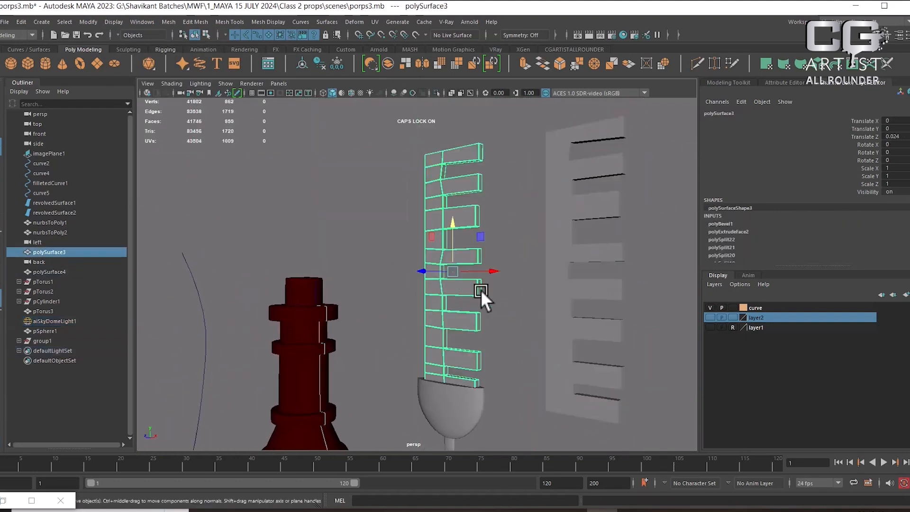
{"action": "left_click", "coordinate": [564, 283], "text": "shift"}
{"action": "scroll", "coordinate": [479, 304], "scroll_direction": "up", "scroll_amount": 10}
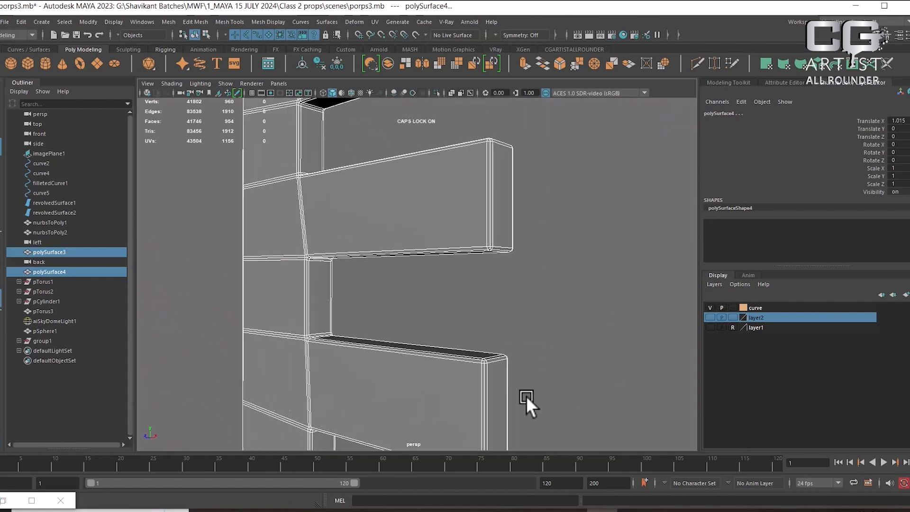
{"action": "left_click_drag", "start_coordinate": [526, 396], "coordinate": [374, 271], "text": "alt"}
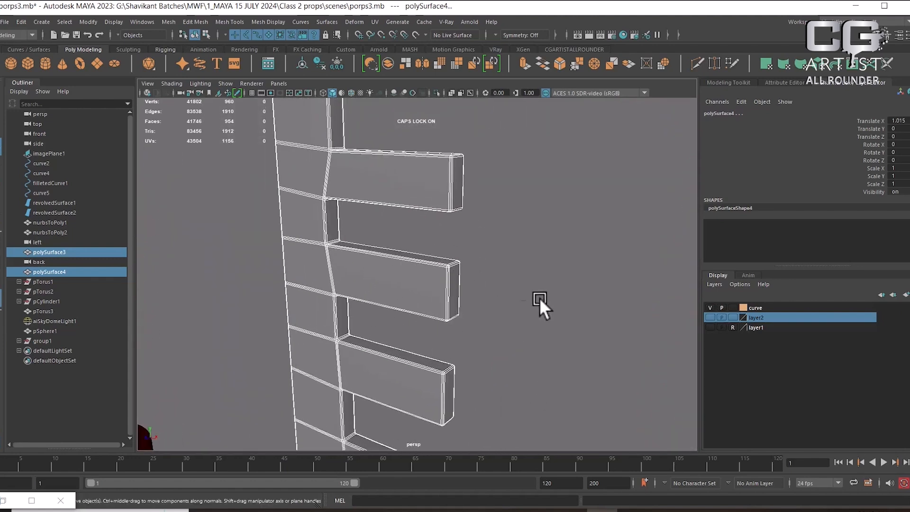
{"action": "left_click_drag", "start_coordinate": [539, 297], "coordinate": [493, 261], "text": "alt"}
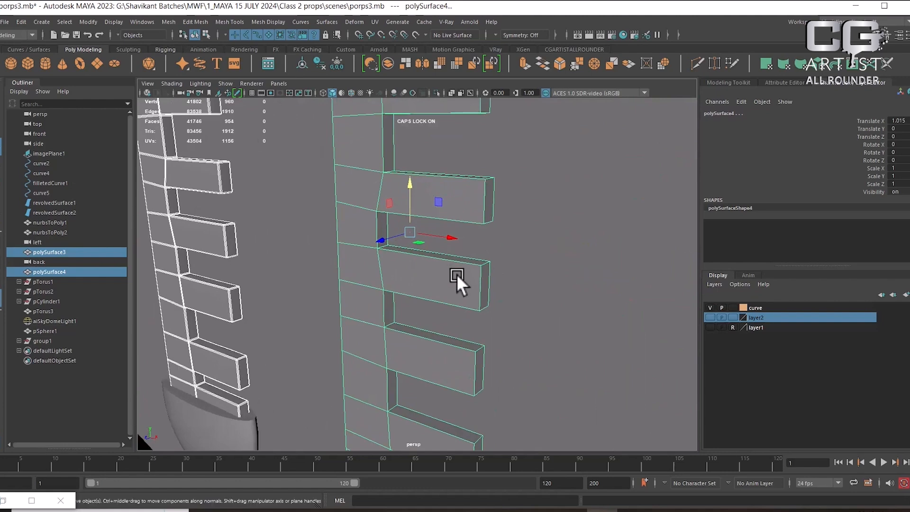
{"action": "right_click_drag", "start_coordinate": [457, 274], "coordinate": [488, 259], "text": "alt"}
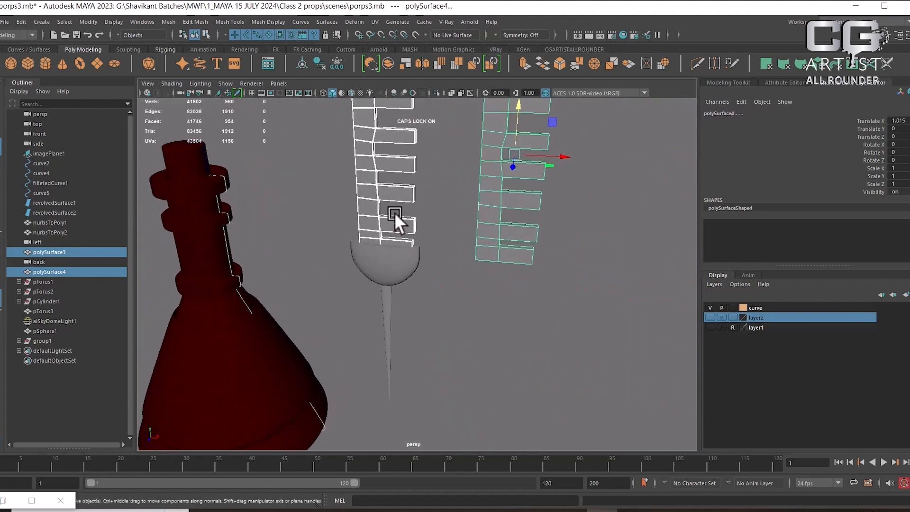
Step: Delete the construction history of the bevelled comb and the half-sphere handle
{"action": "left_click", "coordinate": [395, 218]}
{"action": "left_click", "coordinate": [396, 274], "text": "shift"}
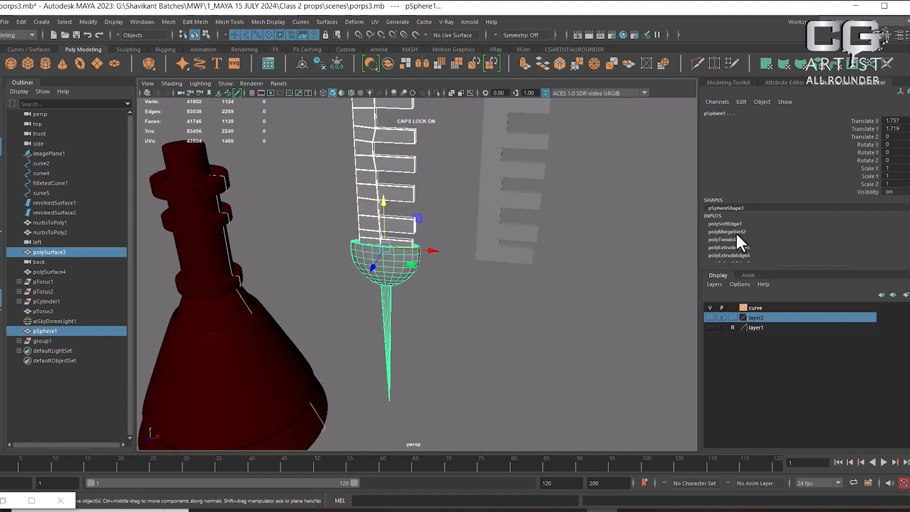
{"action": "scroll", "coordinate": [735, 232], "scroll_direction": "down", "scroll_amount": 2}
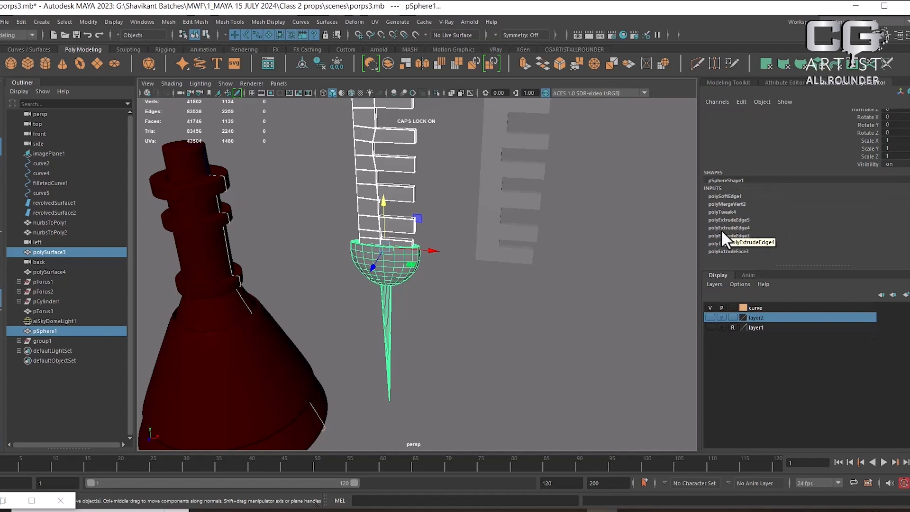
{"action": "left_click", "coordinate": [21, 22]}
{"action": "mouse_move", "coordinate": [90, 140]}
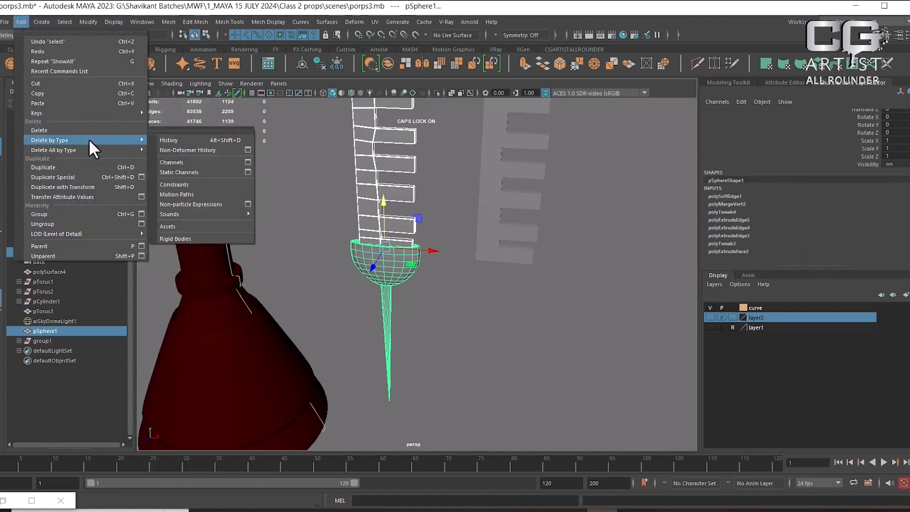
{"action": "left_click", "coordinate": [208, 141]}
{"action": "left_click", "coordinate": [536, 354]}
Step: Group the bevelled comb with the half-sphere handle and name the group COMB
{"action": "left_click", "coordinate": [397, 240]}
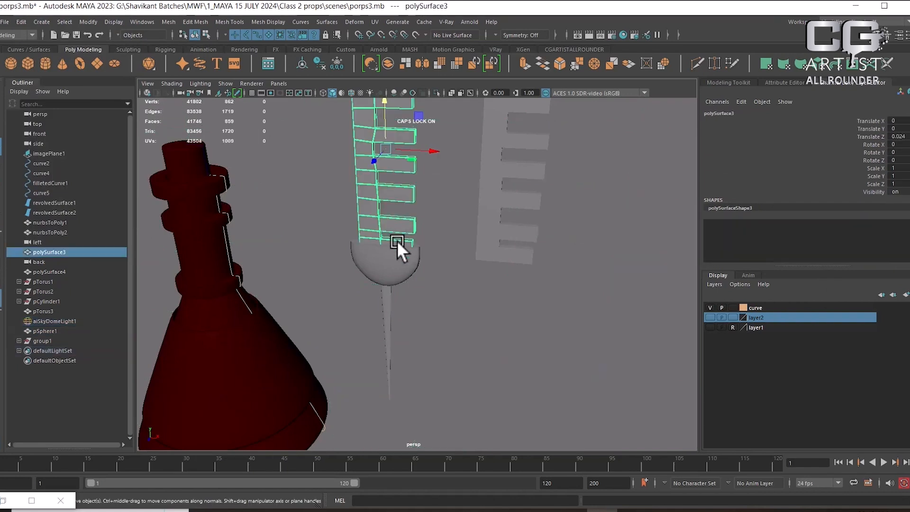
{"action": "left_click", "coordinate": [392, 268], "text": "shift"}
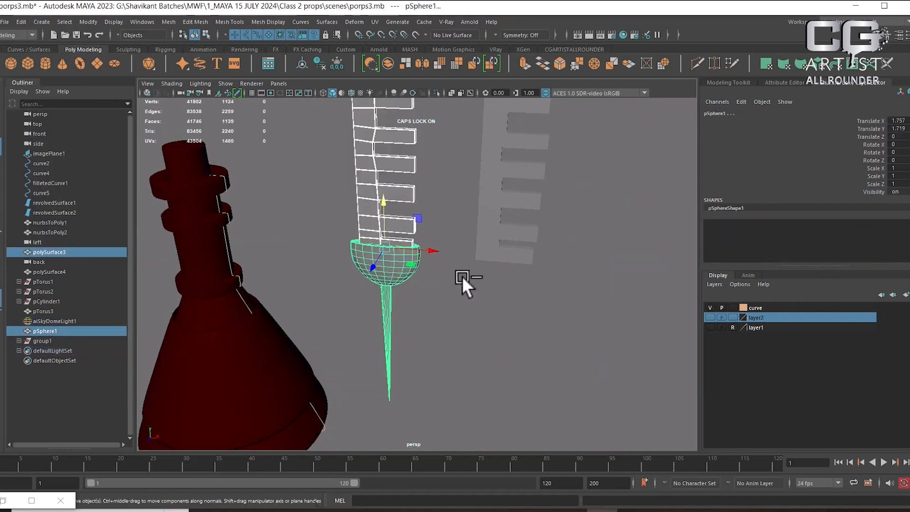
{"action": "key", "text": "ctrl+g"}
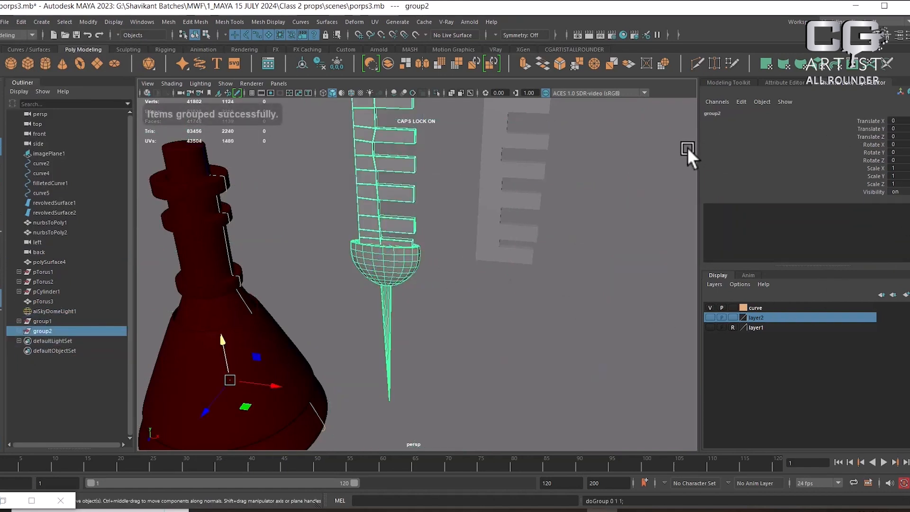
{"action": "double_click", "coordinate": [714, 113]}
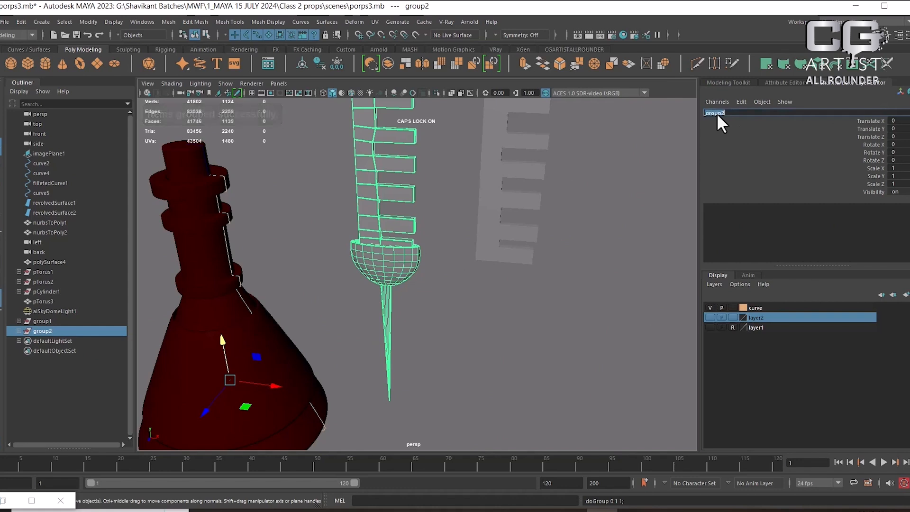
{"action": "type", "text": "COMB"}
{"action": "key", "text": "Return"}
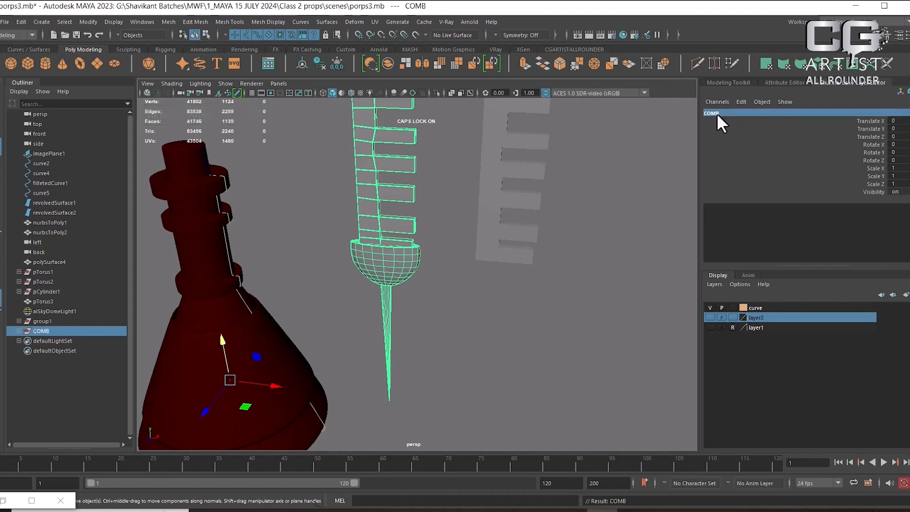
Step: Delete the spare unbevelled comb standing beside the finished one
{"action": "scroll", "coordinate": [585, 186], "scroll_direction": "down", "scroll_amount": 3}
{"action": "left_click", "coordinate": [439, 260]}
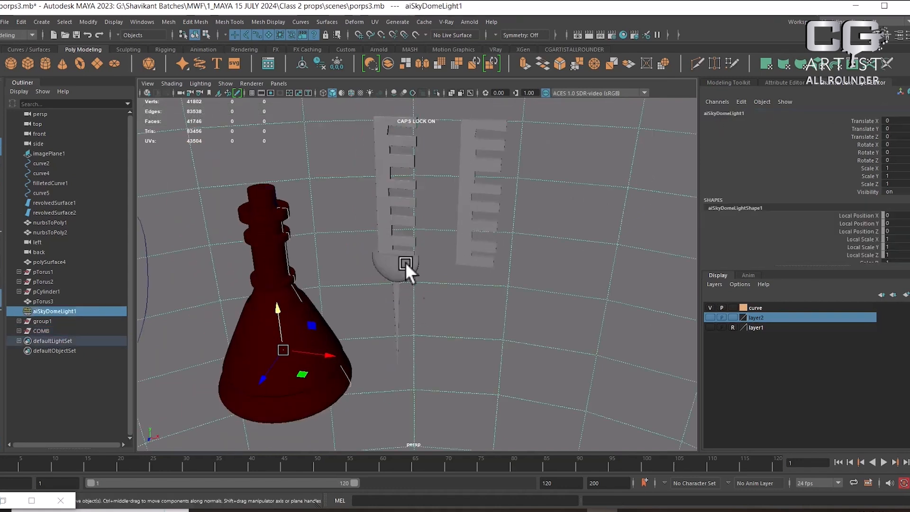
{"action": "left_click", "coordinate": [406, 262]}
{"action": "left_click", "coordinate": [481, 249]}
{"action": "key", "text": "Delete"}
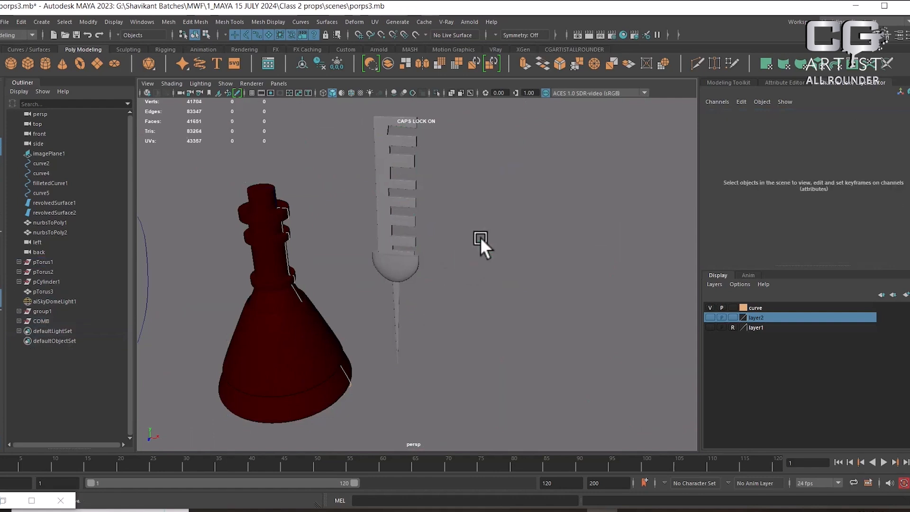
Step: Center the pivot of the COMB group and freeze its transformations
{"action": "left_click", "coordinate": [296, 349]}
{"action": "scroll", "coordinate": [482, 303], "scroll_direction": "up", "scroll_amount": 3}
{"action": "left_click", "coordinate": [379, 275]}
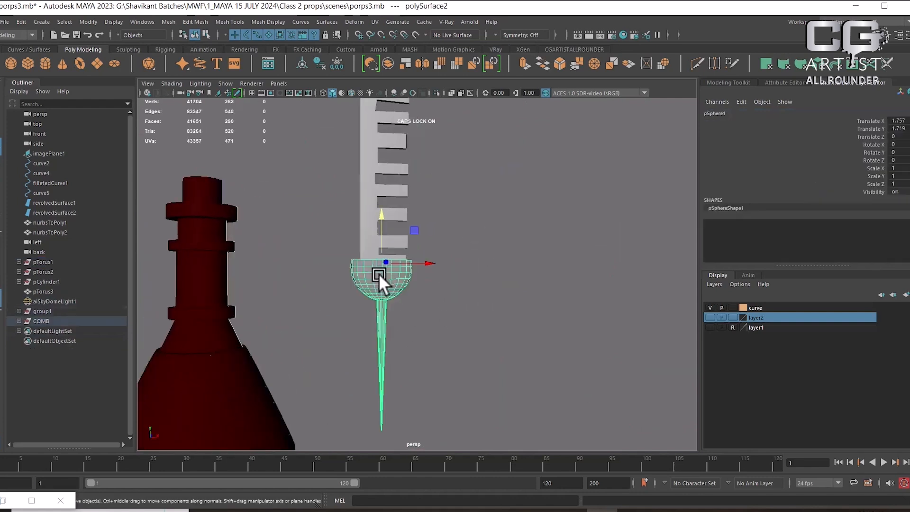
{"action": "key", "text": "Up"}
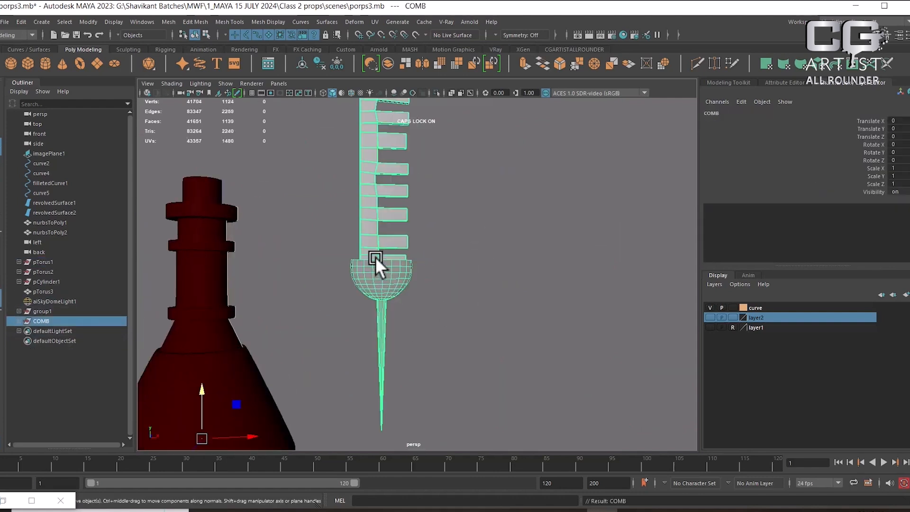
{"action": "right_click_drag", "start_coordinate": [467, 311], "coordinate": [360, 197], "text": "alt"}
{"action": "left_click_drag", "start_coordinate": [360, 197], "coordinate": [368, 220], "text": "alt"}
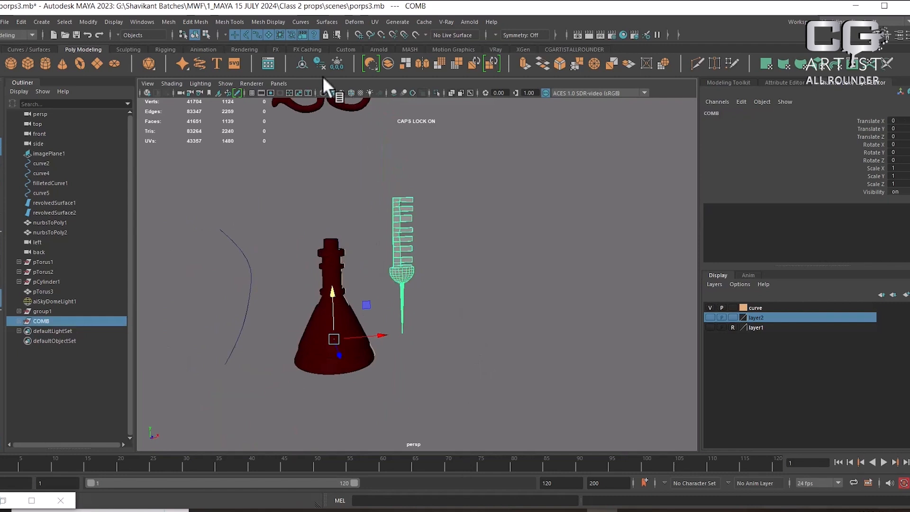
{"action": "left_click", "coordinate": [302, 64]}
{"action": "left_click", "coordinate": [333, 64]}
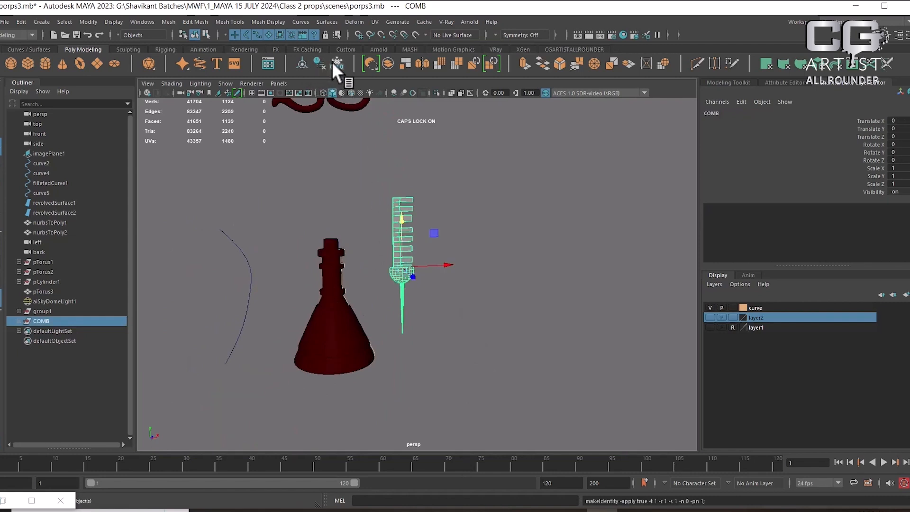
Step: Assign the grey Lambert material to the scissors, the flask and the comb together
{"action": "right_click_drag", "start_coordinate": [476, 298], "coordinate": [457, 265], "text": "alt"}
{"action": "left_click_drag", "start_coordinate": [457, 264], "coordinate": [445, 255], "text": "alt"}
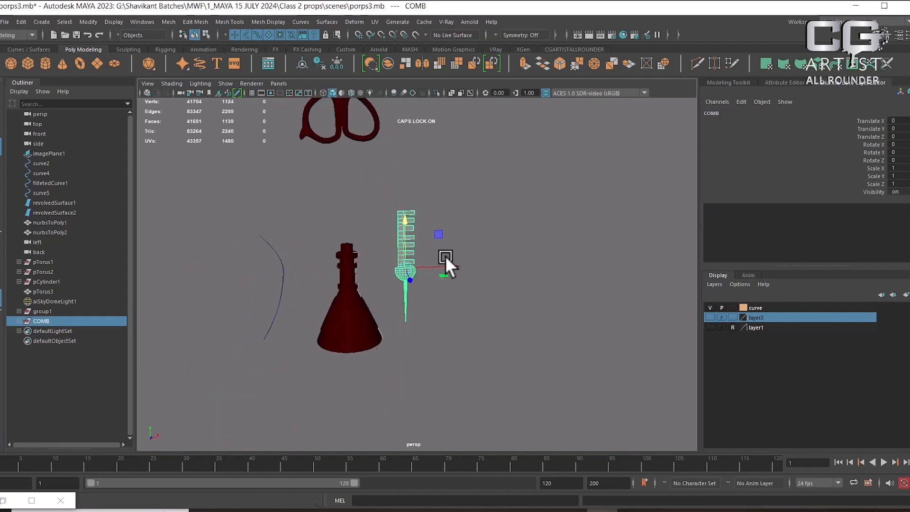
{"action": "right_click_drag", "start_coordinate": [445, 255], "coordinate": [497, 323], "text": "alt"}
{"action": "left_click", "coordinate": [334, 337]}
{"action": "left_click_drag", "start_coordinate": [497, 323], "coordinate": [425, 206], "text": "alt"}
{"action": "left_click", "coordinate": [425, 206]}
{"action": "scroll", "coordinate": [492, 275], "scroll_direction": "down", "scroll_amount": 10}
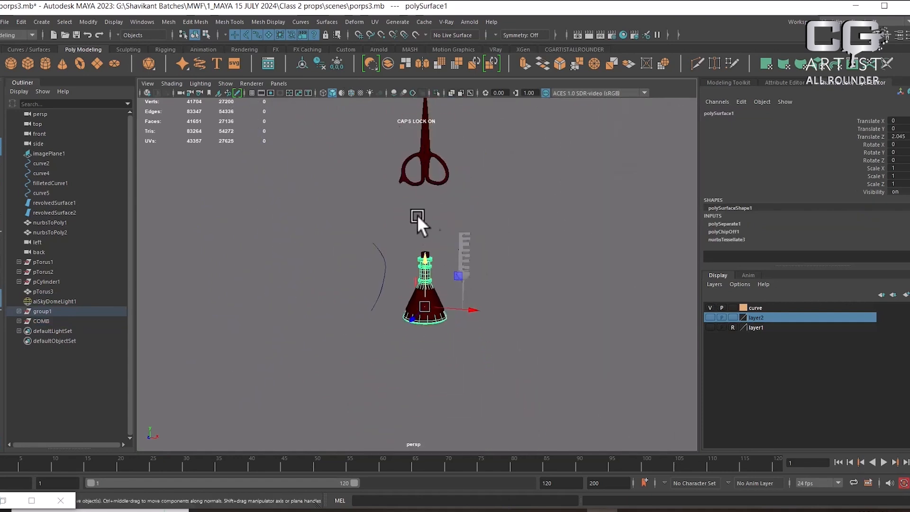
{"action": "left_click_drag", "start_coordinate": [495, 221], "coordinate": [365, 450]}
{"action": "right_click_drag", "start_coordinate": [413, 222], "coordinate": [496, 473]}
{"action": "left_click", "coordinate": [541, 325]}
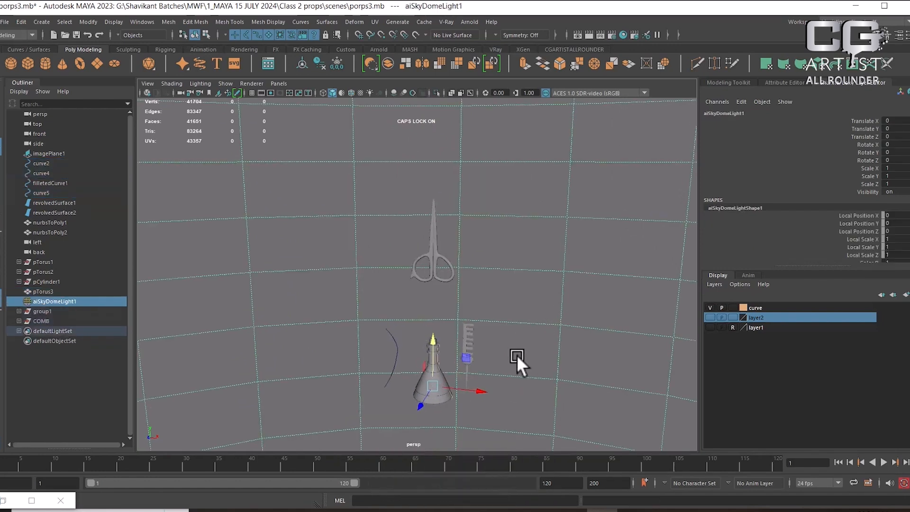
{"action": "key", "text": "ctrl+z"}
Step: Set the Divisions of the scissors' polySmoothFace1 input to 0
{"action": "right_click_drag", "start_coordinate": [520, 292], "coordinate": [553, 254], "text": "alt"}
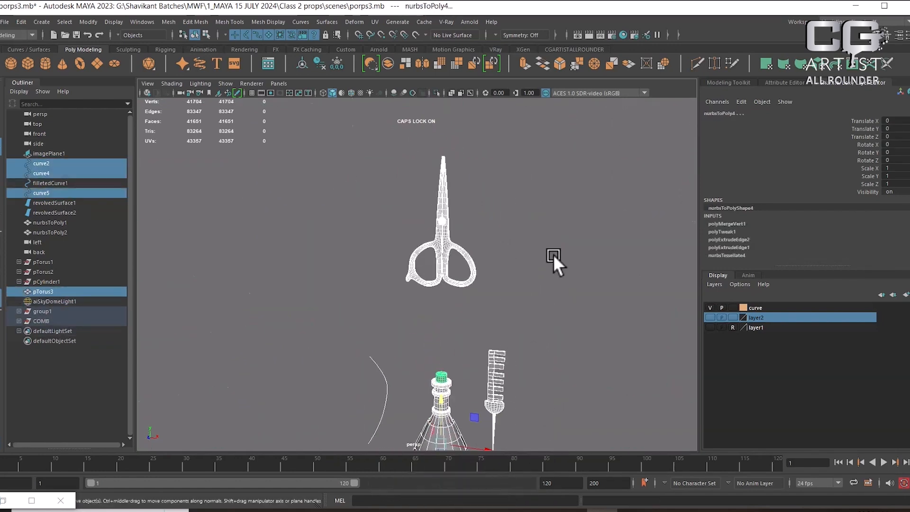
{"action": "left_click", "coordinate": [553, 254]}
{"action": "left_click", "coordinate": [445, 242]}
{"action": "right_click_drag", "start_coordinate": [445, 243], "coordinate": [533, 352], "text": "alt"}
{"action": "middle_click_drag", "start_coordinate": [519, 209], "coordinate": [494, 265], "text": "alt"}
{"action": "right_click_drag", "start_coordinate": [494, 266], "coordinate": [650, 241], "text": "alt"}
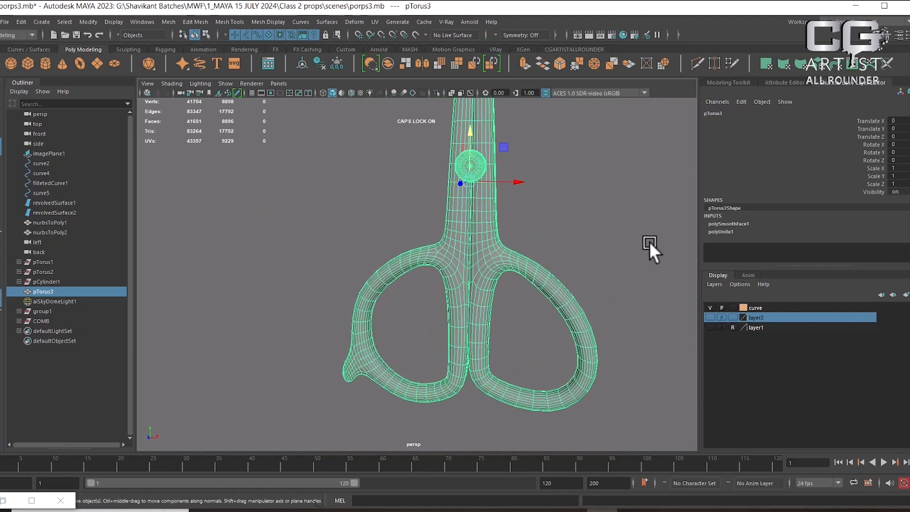
{"action": "left_click", "coordinate": [738, 224]}
{"action": "left_click", "coordinate": [893, 247]}
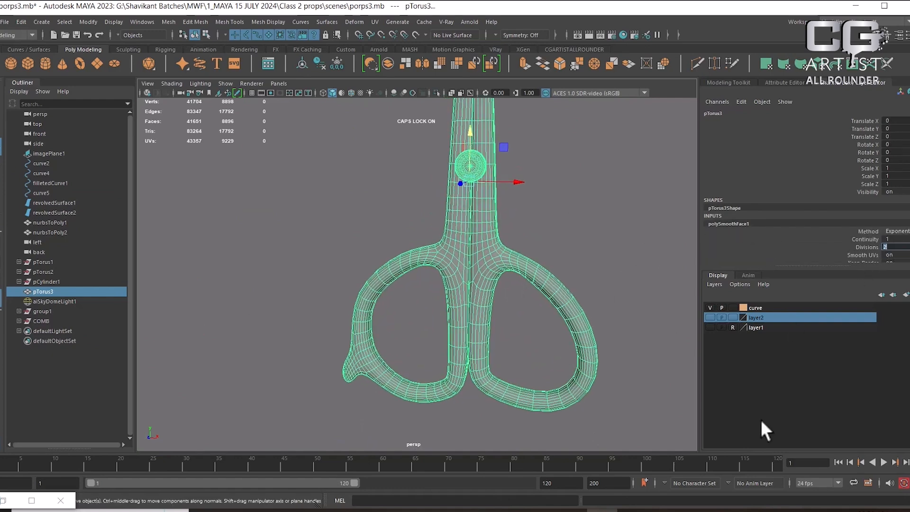
{"action": "type", "text": "0"}
{"action": "key", "text": "Return"}
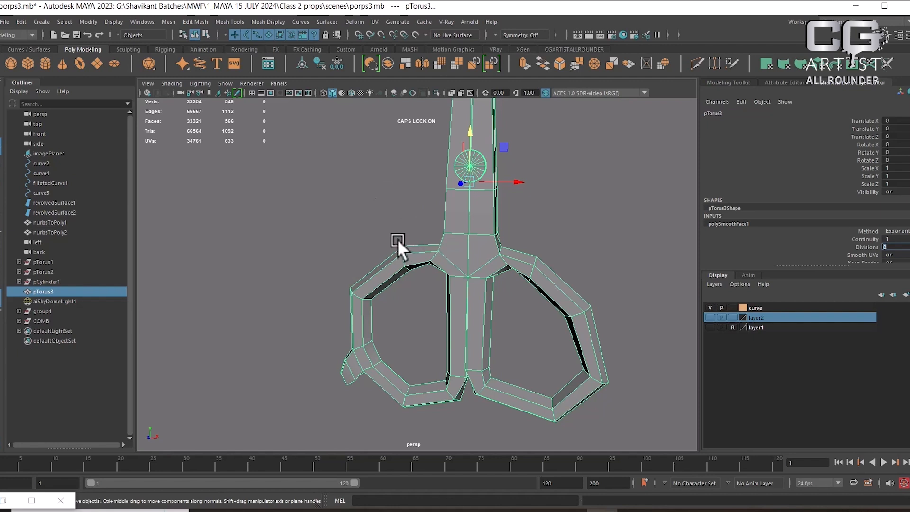
Step: Delete the construction history of the unsmoothed scissors and freeze their transformations
{"action": "left_click_drag", "start_coordinate": [377, 306], "coordinate": [399, 269], "text": "alt"}
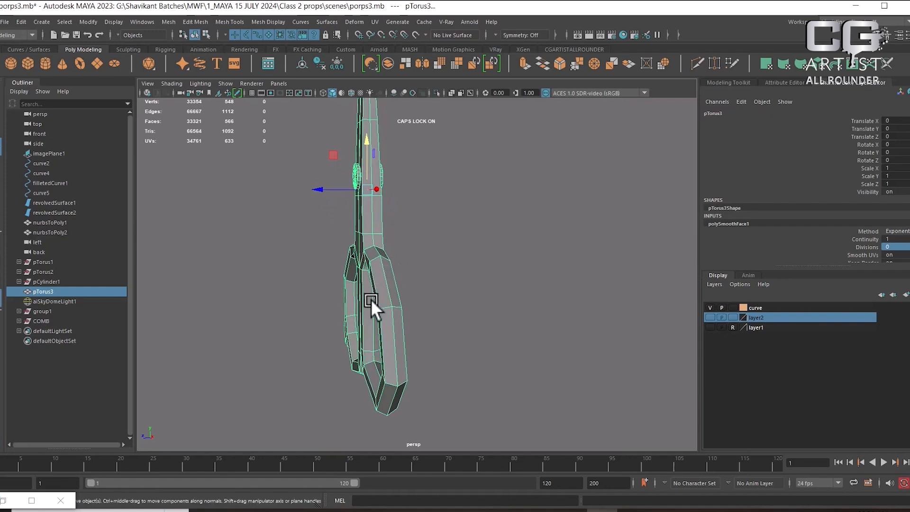
{"action": "left_click_drag", "start_coordinate": [371, 301], "coordinate": [411, 308], "text": "alt"}
{"action": "left_click", "coordinate": [595, 283]}
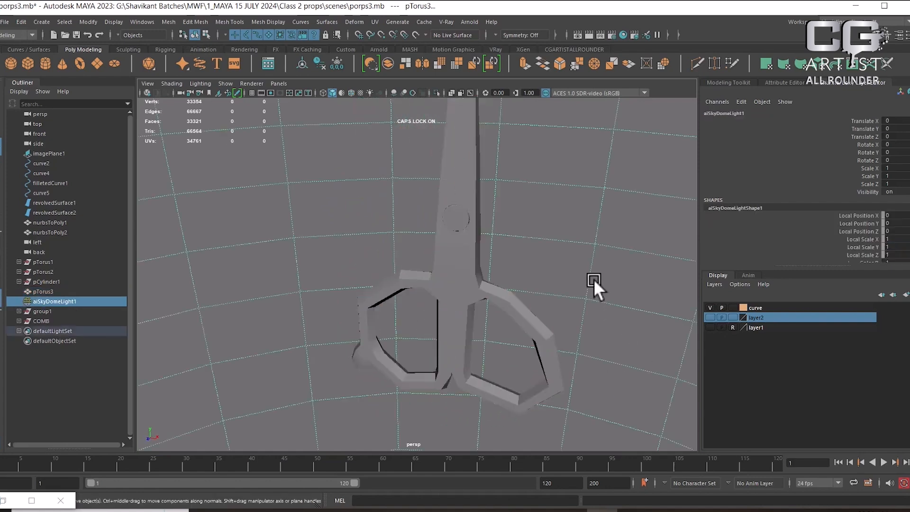
{"action": "left_click", "coordinate": [481, 251]}
{"action": "left_click_drag", "start_coordinate": [486, 256], "coordinate": [472, 235], "text": "alt"}
{"action": "left_click", "coordinate": [19, 22]}
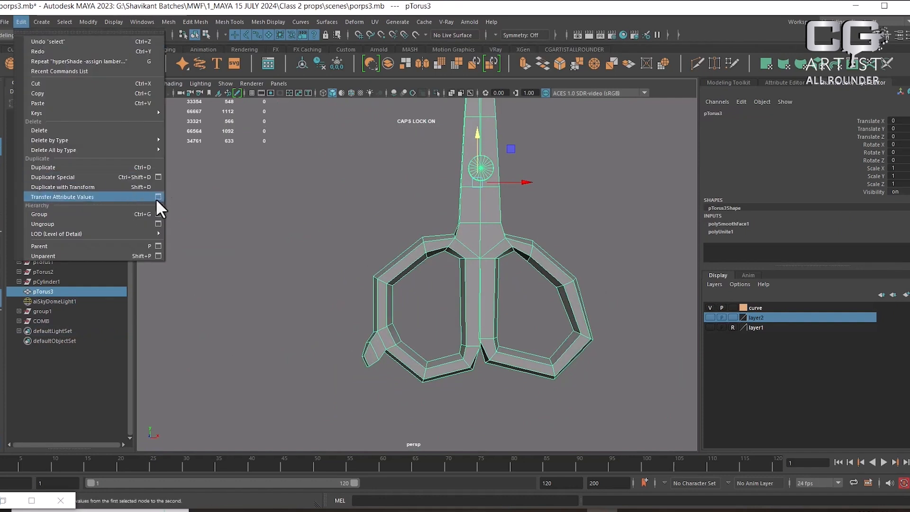
{"action": "mouse_move", "coordinate": [158, 143]}
{"action": "left_click", "coordinate": [215, 142]}
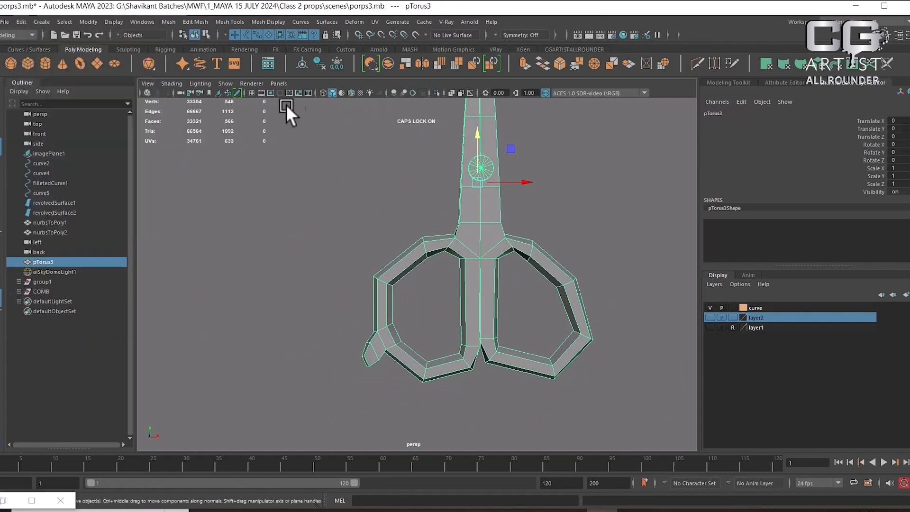
{"action": "left_click", "coordinate": [340, 65]}
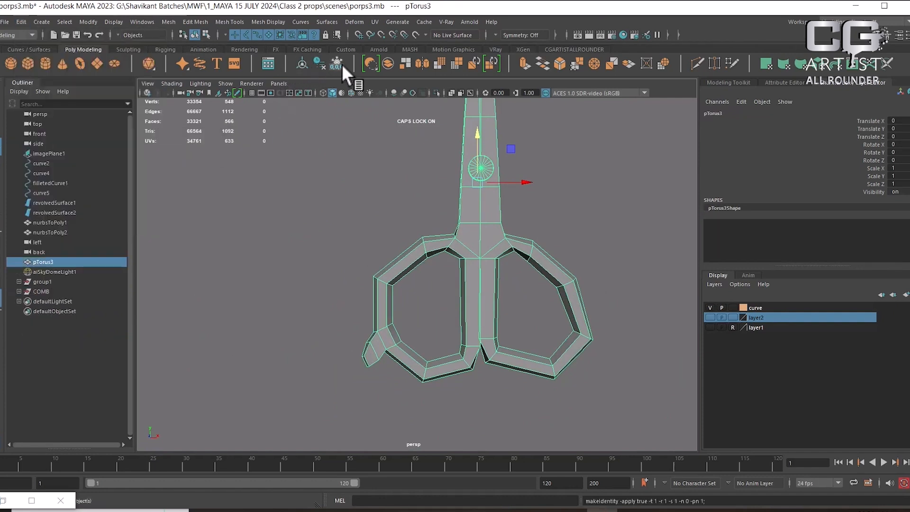
{"action": "left_click", "coordinate": [586, 211]}
{"action": "left_click", "coordinate": [478, 240]}
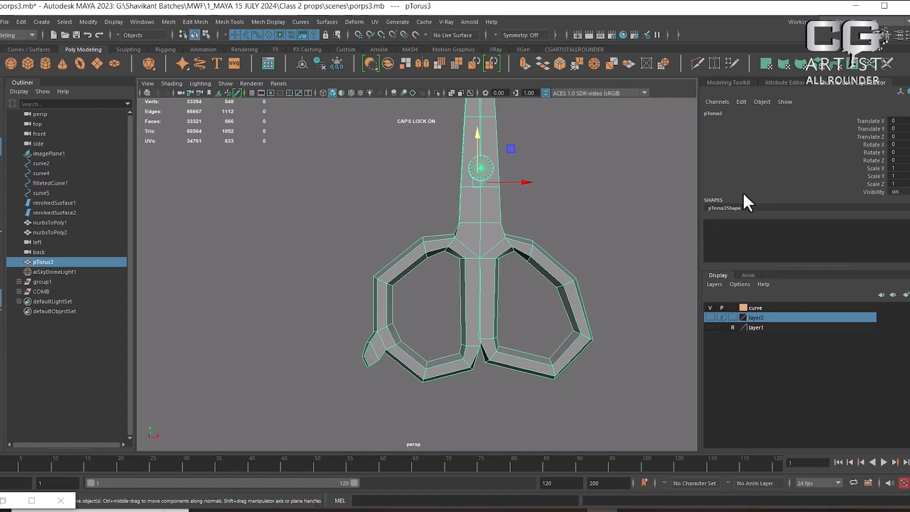
Step: Inspect the flask's outer shell and neck meshes together with their construction history inputs
{"action": "scroll", "coordinate": [427, 297], "scroll_direction": "down", "scroll_amount": 3}
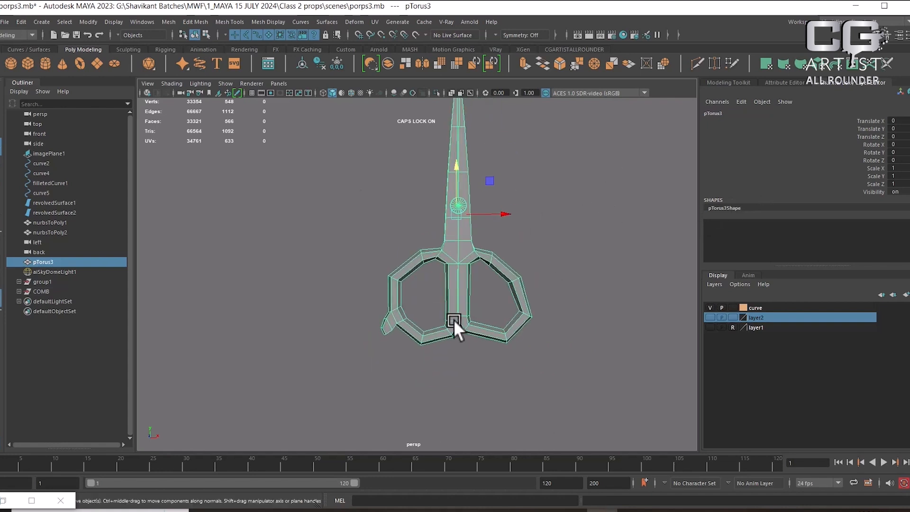
{"action": "middle_click_drag", "start_coordinate": [453, 422], "coordinate": [429, 147], "text": "alt"}
{"action": "scroll", "coordinate": [450, 215], "scroll_direction": "down", "scroll_amount": 3}
{"action": "middle_click_drag", "start_coordinate": [409, 271], "coordinate": [406, 220], "text": "alt"}
{"action": "scroll", "coordinate": [406, 219], "scroll_direction": "up", "scroll_amount": 2}
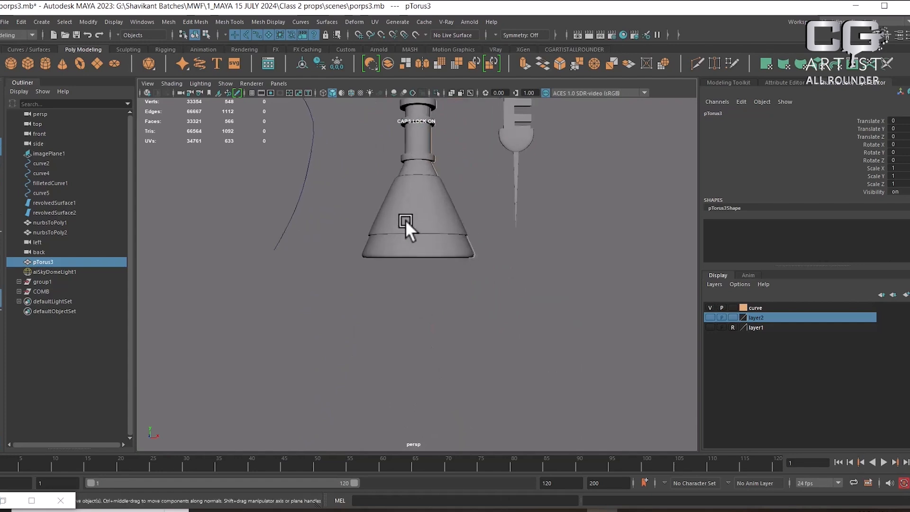
{"action": "left_click", "coordinate": [405, 220]}
{"action": "left_click_drag", "start_coordinate": [405, 219], "coordinate": [448, 248], "text": "alt"}
{"action": "middle_click_drag", "start_coordinate": [448, 248], "coordinate": [502, 330], "text": "alt"}
{"action": "scroll", "coordinate": [502, 329], "scroll_direction": "up", "scroll_amount": 3}
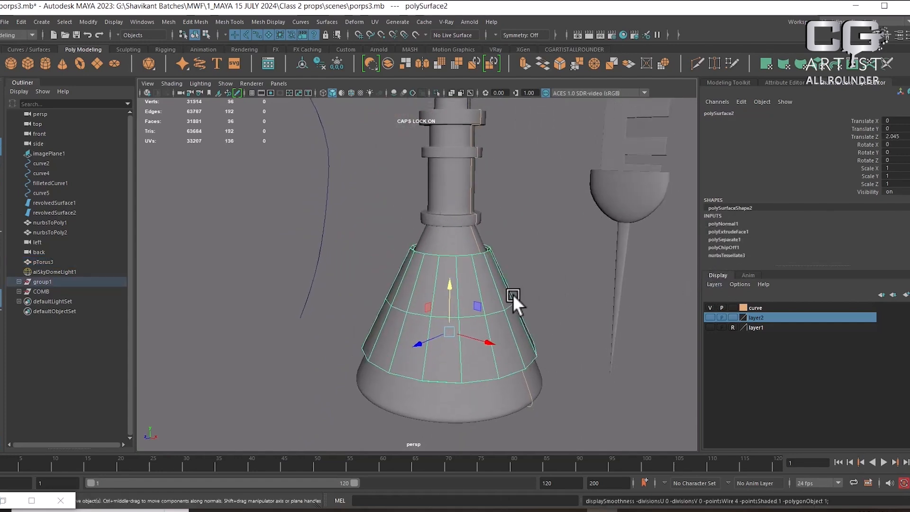
{"action": "left_click_drag", "start_coordinate": [513, 294], "coordinate": [599, 291], "text": "alt"}
{"action": "middle_click_drag", "start_coordinate": [564, 243], "coordinate": [563, 306], "text": "alt"}
{"action": "scroll", "coordinate": [533, 251], "scroll_direction": "up", "scroll_amount": 1}
{"action": "left_click", "coordinate": [531, 253]}
{"action": "left_click_drag", "start_coordinate": [527, 274], "coordinate": [536, 275], "text": "alt"}
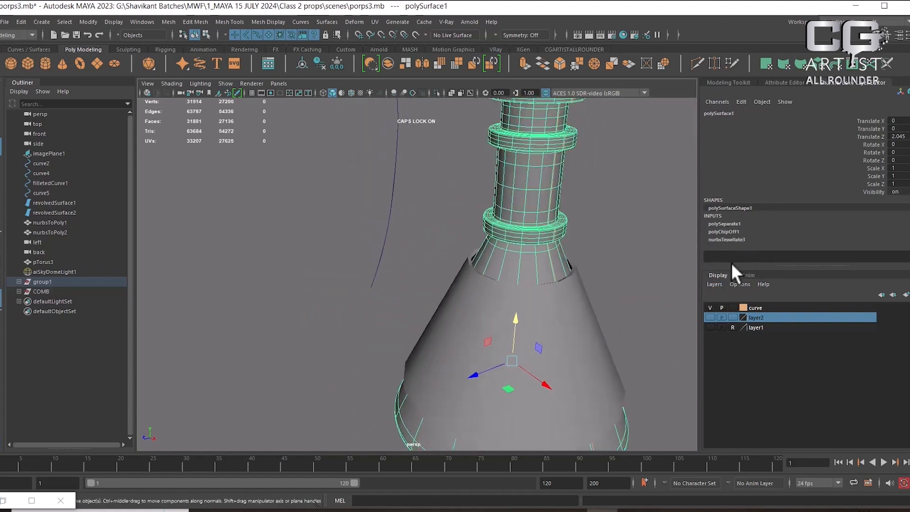
{"action": "middle_click_drag", "start_coordinate": [574, 199], "coordinate": [559, 277], "text": "alt"}
{"action": "left_click_drag", "start_coordinate": [559, 278], "coordinate": [555, 288], "text": "alt"}
Step: Compare the component modes available for the flask's polygon meshes and for the arc-shaped curve beside it
{"action": "right_click", "coordinate": [557, 185]}
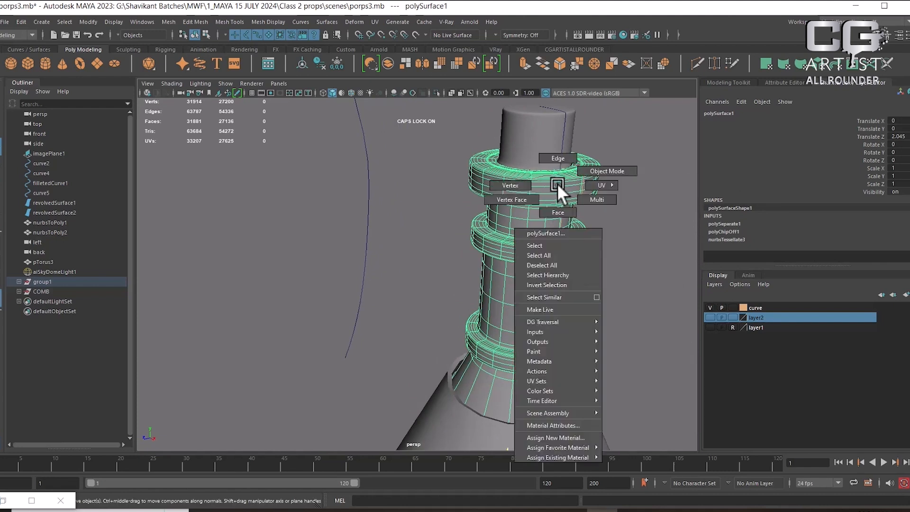
{"action": "left_click", "coordinate": [538, 116]}
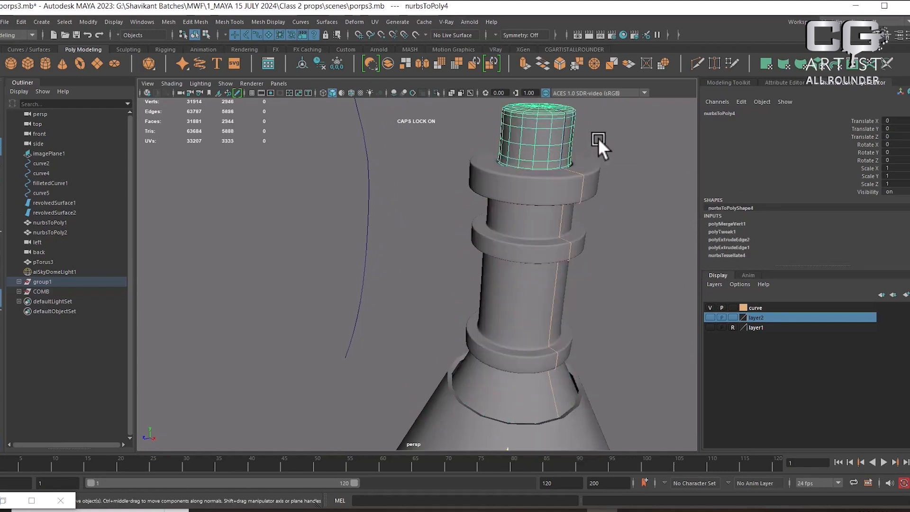
{"action": "right_click", "coordinate": [598, 138]}
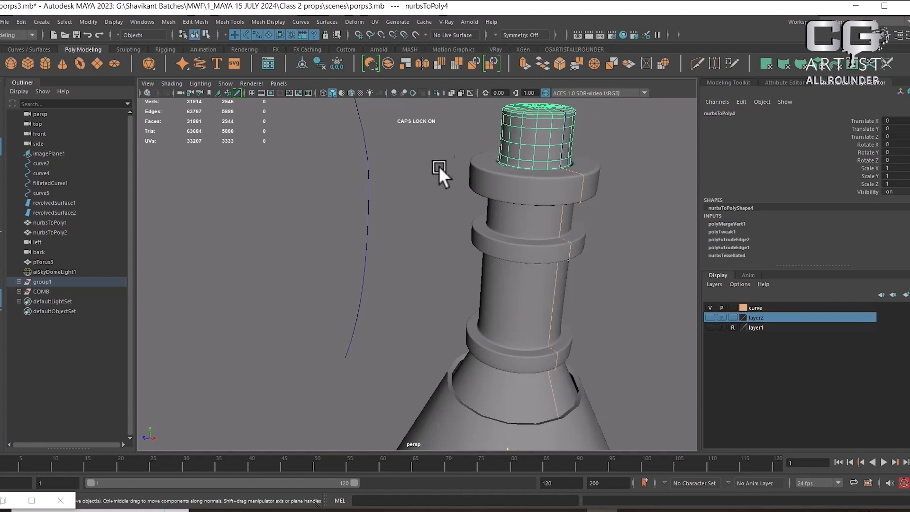
{"action": "left_click_drag", "start_coordinate": [404, 166], "coordinate": [330, 185]}
{"action": "right_click", "coordinate": [368, 172]}
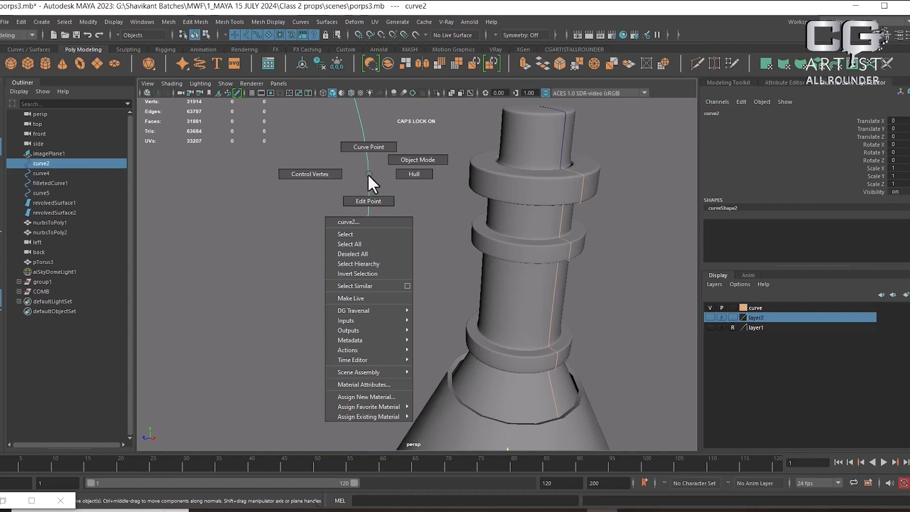
{"action": "right_click_drag", "start_coordinate": [368, 176], "coordinate": [368, 176]}
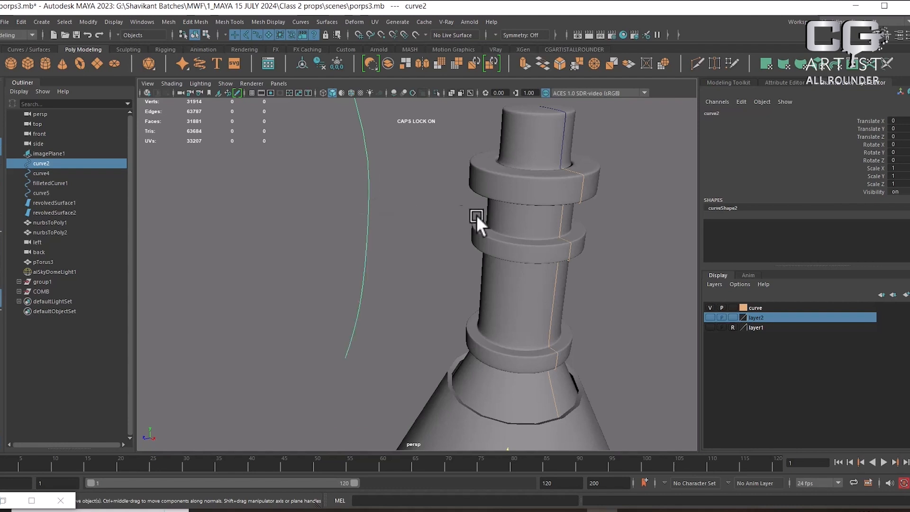
{"action": "right_click_drag", "start_coordinate": [525, 192], "coordinate": [602, 161]}
{"action": "left_click", "coordinate": [530, 151]}
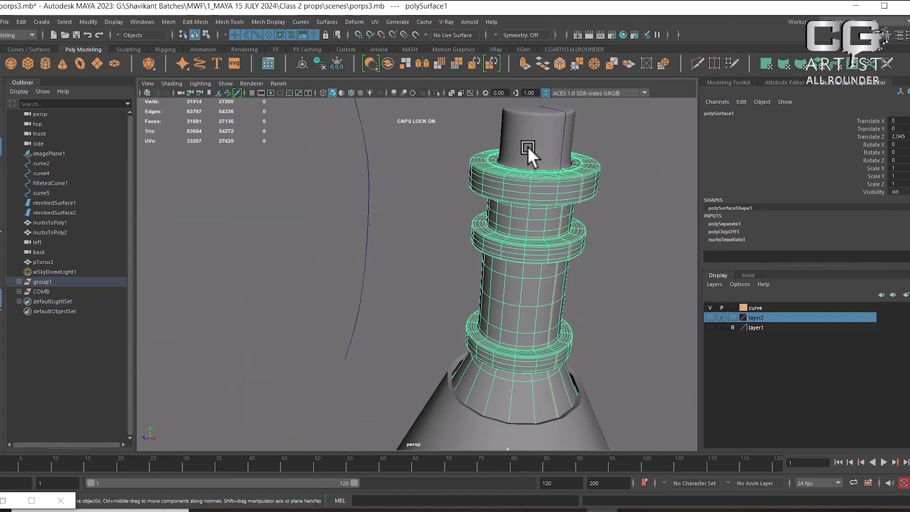
{"action": "left_click", "coordinate": [528, 147]}
Step: Compare the construction histories of the flask's neck mesh and its conical outer shell from several angles
{"action": "scroll", "coordinate": [527, 146], "scroll_direction": "down", "scroll_amount": 4}
{"action": "middle_click_drag", "start_coordinate": [512, 238], "coordinate": [500, 165], "text": "alt"}
{"action": "scroll", "coordinate": [502, 192], "scroll_direction": "up", "scroll_amount": 1}
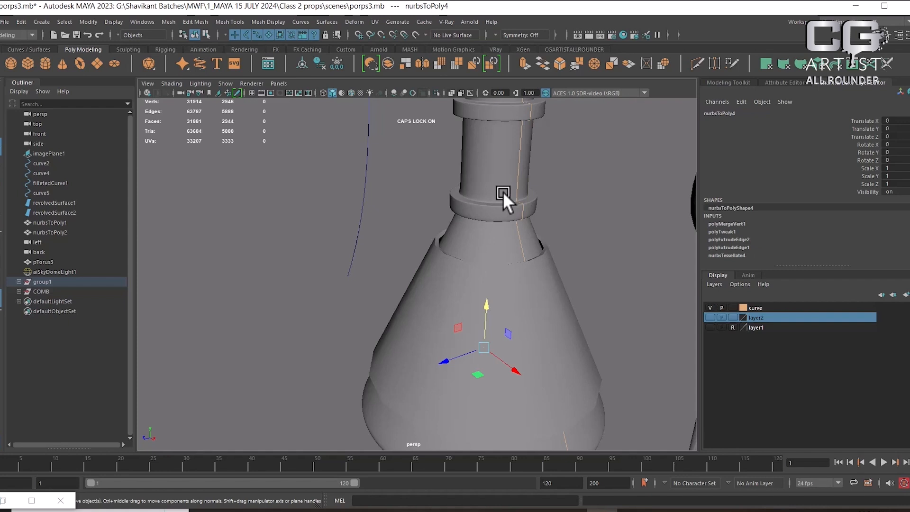
{"action": "left_click", "coordinate": [495, 223]}
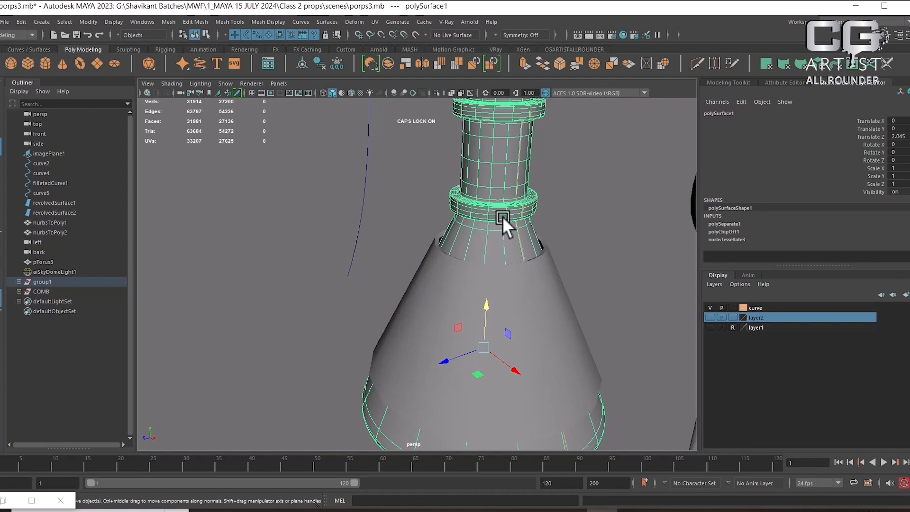
{"action": "left_click", "coordinate": [514, 283]}
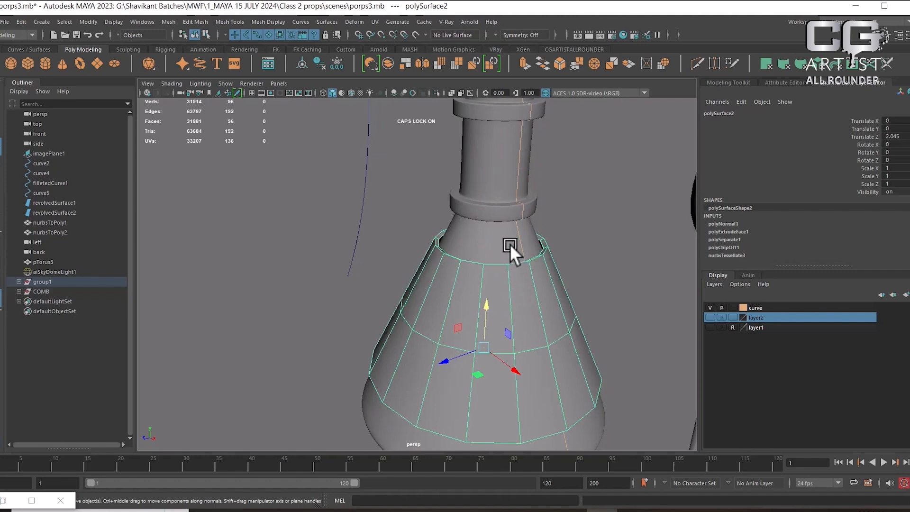
{"action": "right_click_drag", "start_coordinate": [510, 243], "coordinate": [453, 250], "text": "alt"}
{"action": "left_click_drag", "start_coordinate": [453, 250], "coordinate": [539, 295], "text": "alt"}
{"action": "left_click", "coordinate": [444, 210]}
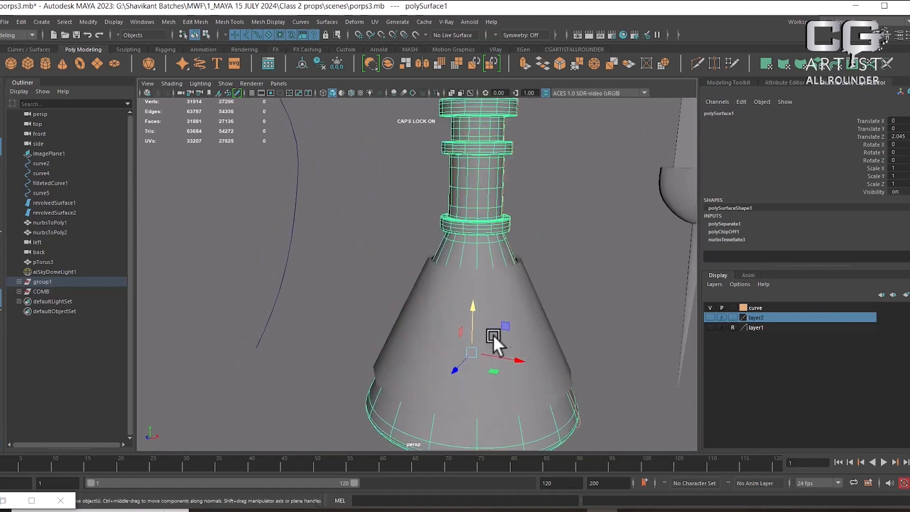
{"action": "left_click_drag", "start_coordinate": [493, 334], "coordinate": [508, 310], "text": "alt"}
{"action": "left_click", "coordinate": [508, 310]}
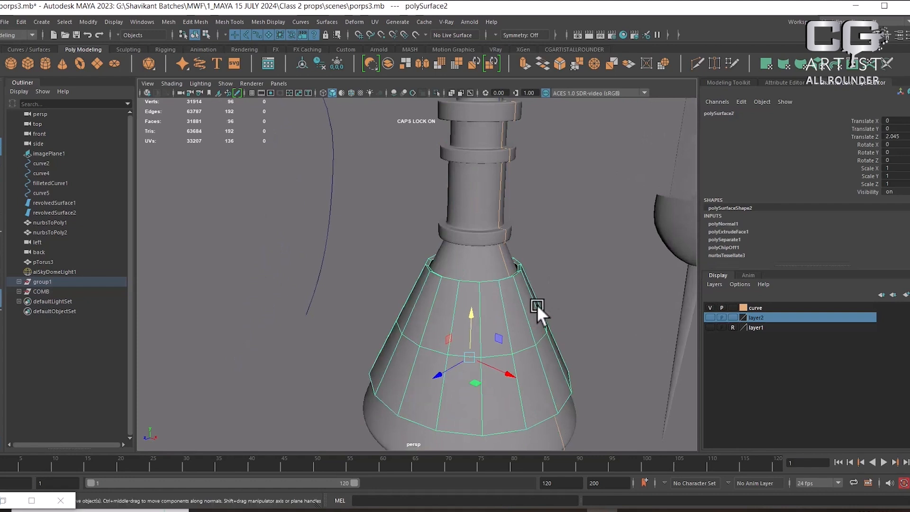
{"action": "left_click", "coordinate": [486, 215]}
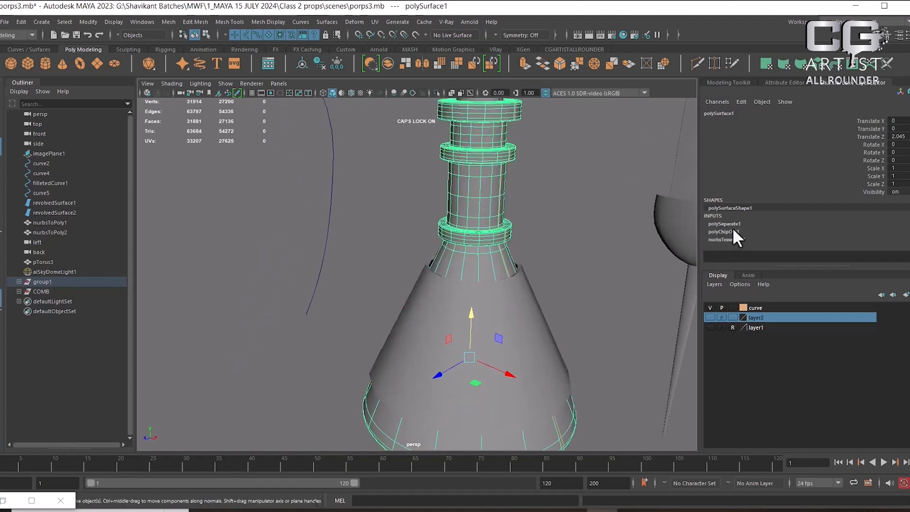
{"action": "key", "text": "f"}
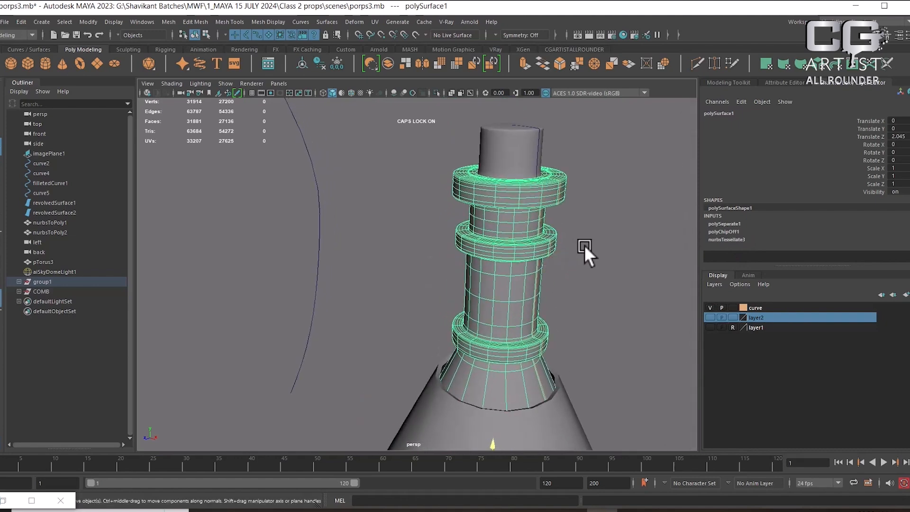
{"action": "right_click_drag", "start_coordinate": [584, 244], "coordinate": [562, 264], "text": "alt"}
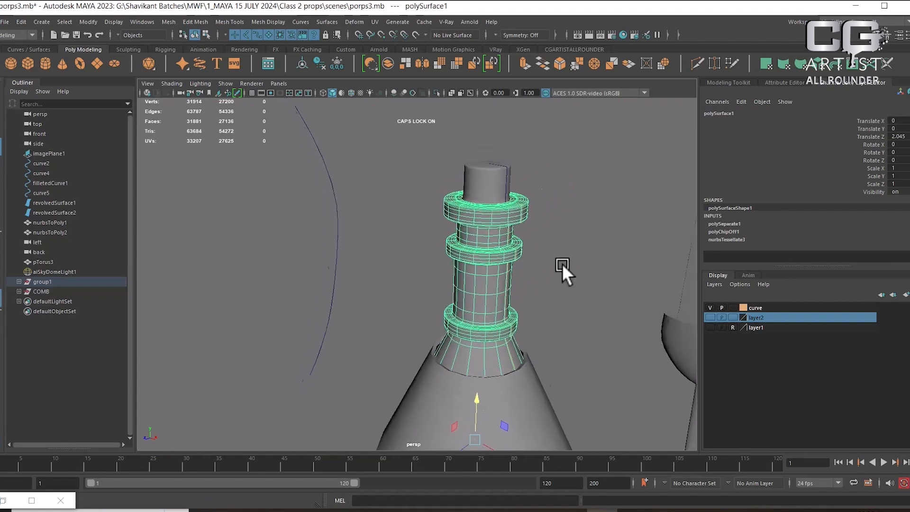
{"action": "middle_click_drag", "start_coordinate": [562, 263], "coordinate": [516, 227], "text": "alt"}
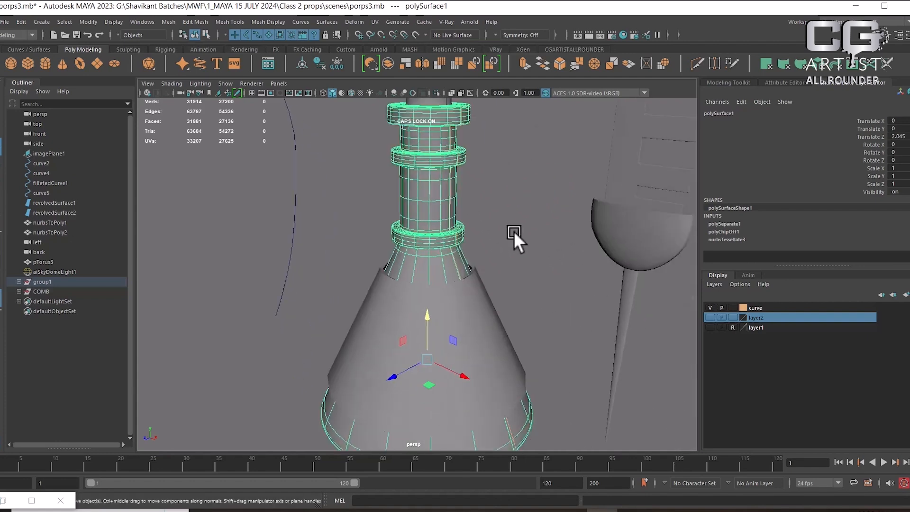
{"action": "right_click_drag", "start_coordinate": [513, 231], "coordinate": [460, 255], "text": "alt"}
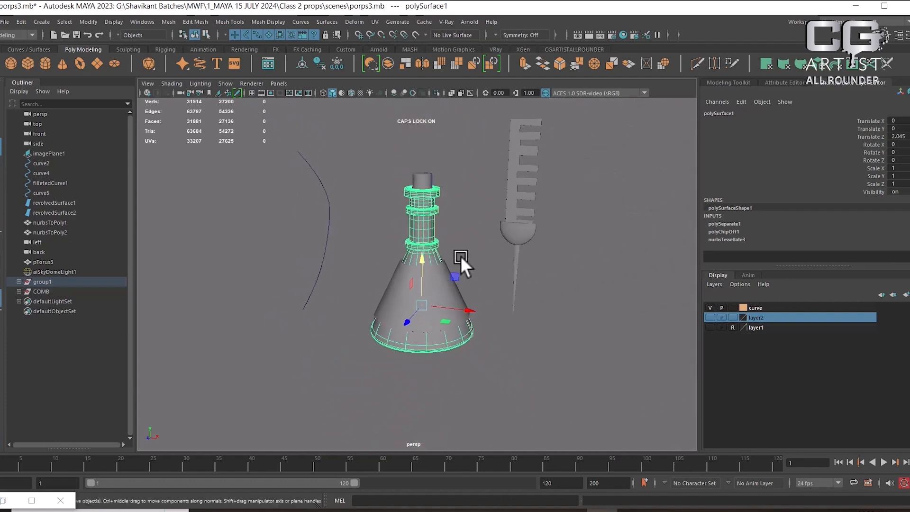
Step: Exclude curve objects from selection and select all the flask's mesh parts together
{"action": "left_click_drag", "start_coordinate": [453, 166], "coordinate": [373, 342]}
{"action": "right_click_drag", "start_coordinate": [436, 243], "coordinate": [454, 237], "text": "alt"}
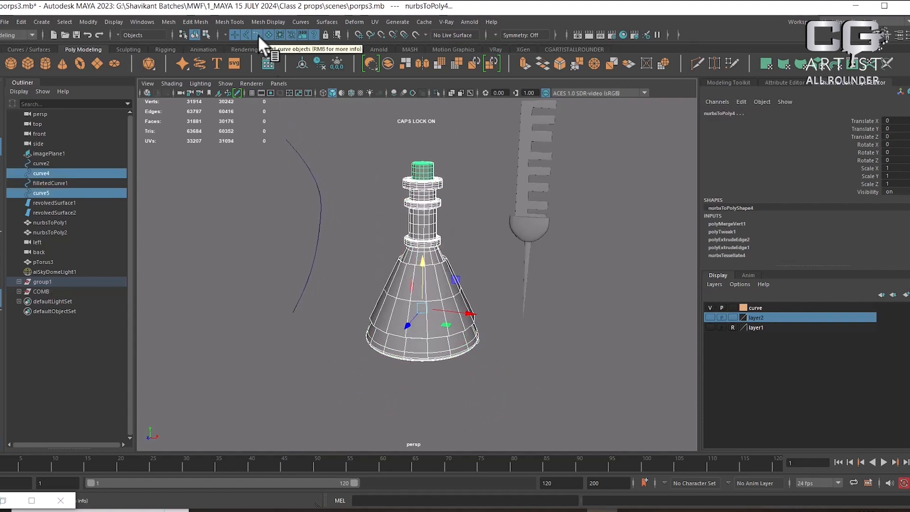
{"action": "left_click", "coordinate": [474, 209]}
{"action": "left_click_drag", "start_coordinate": [467, 150], "coordinate": [356, 421]}
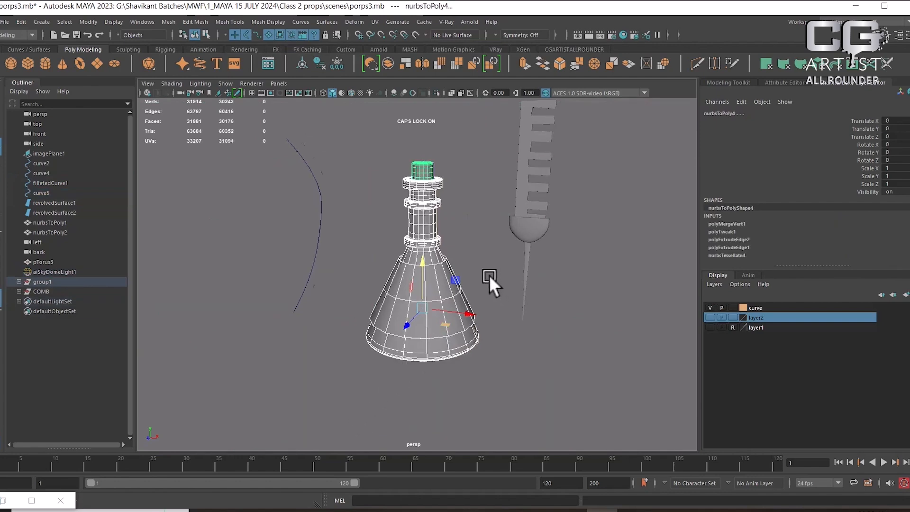
Step: Try moving the selected flask parts along Z and undo the move
{"action": "left_click_drag", "start_coordinate": [490, 275], "coordinate": [441, 304], "text": "alt"}
{"action": "right_click_drag", "start_coordinate": [441, 303], "coordinate": [459, 310], "text": "alt"}
{"action": "left_click_drag", "start_coordinate": [459, 310], "coordinate": [477, 356], "text": "alt"}
{"action": "left_click_drag", "start_coordinate": [412, 342], "coordinate": [360, 420]}
{"action": "key", "text": "ctrl+z"}
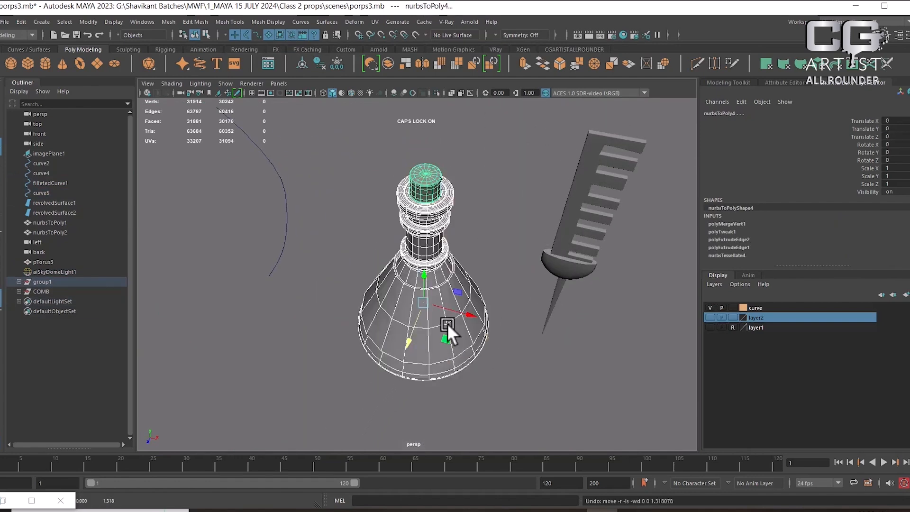
Step: Group the selected flask parts and hide the group
{"action": "left_click_drag", "start_coordinate": [448, 323], "coordinate": [466, 264], "text": "alt"}
{"action": "right_click_drag", "start_coordinate": [466, 264], "coordinate": [494, 300], "text": "alt"}
{"action": "key", "text": "ctrl+g"}
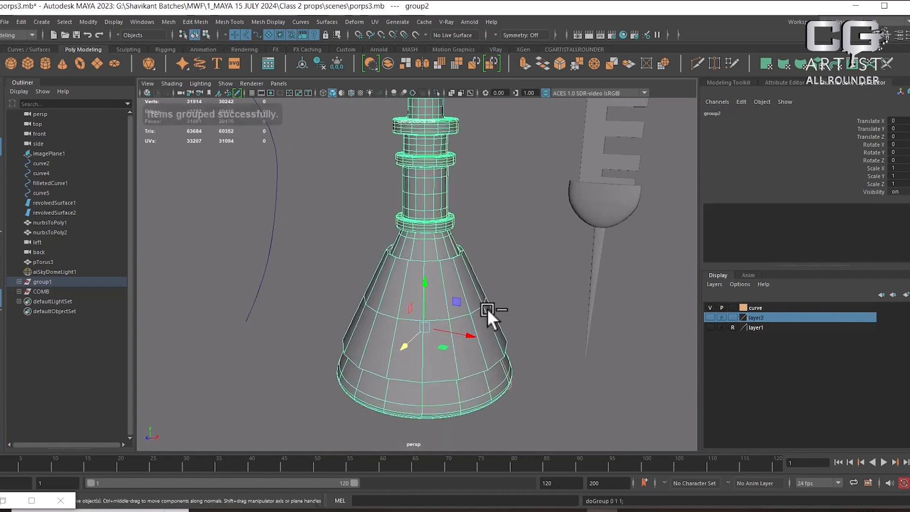
{"action": "left_click_drag", "start_coordinate": [488, 301], "coordinate": [537, 305], "text": "alt"}
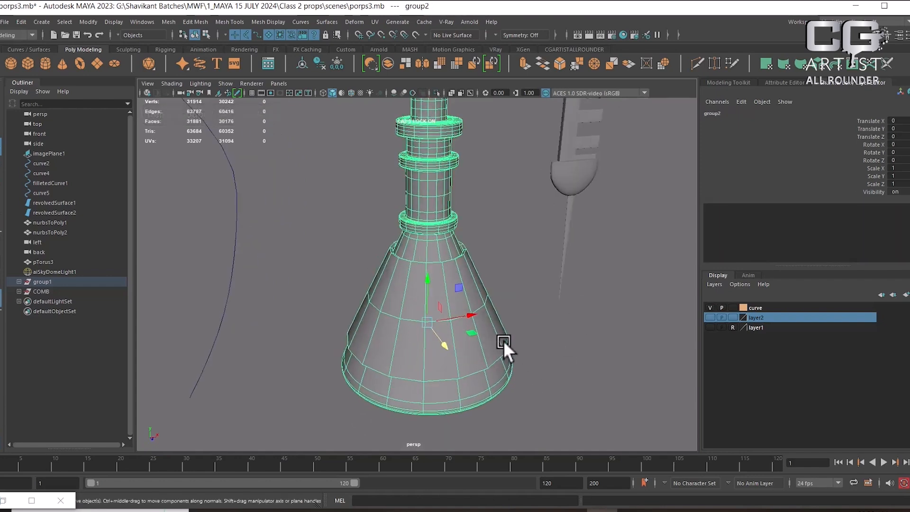
{"action": "left_click_drag", "start_coordinate": [504, 323], "coordinate": [474, 298], "text": "alt"}
{"action": "key", "text": "ctrl+h"}
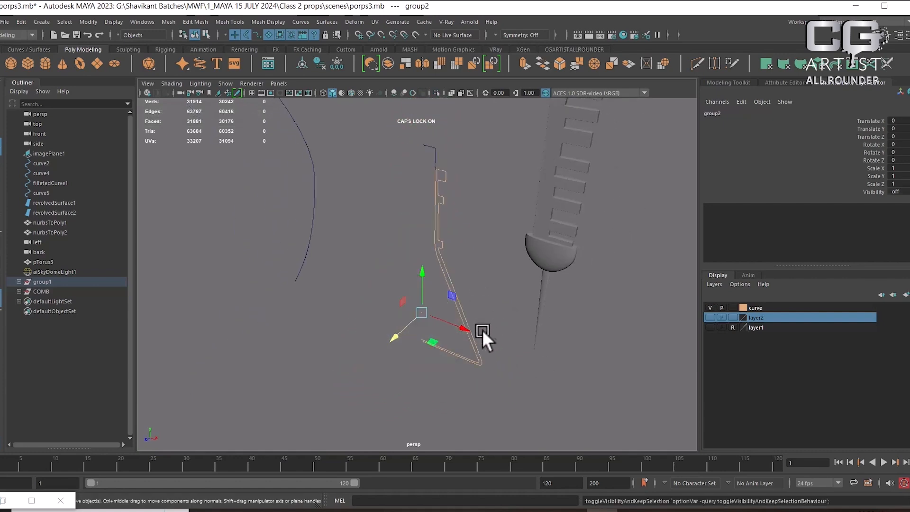
Step: Make curves selectable again and delete the unused arc-shaped curve beside the flask
{"action": "right_click_drag", "start_coordinate": [483, 329], "coordinate": [398, 261], "text": "alt"}
{"action": "left_click_drag", "start_coordinate": [341, 214], "coordinate": [339, 213]}
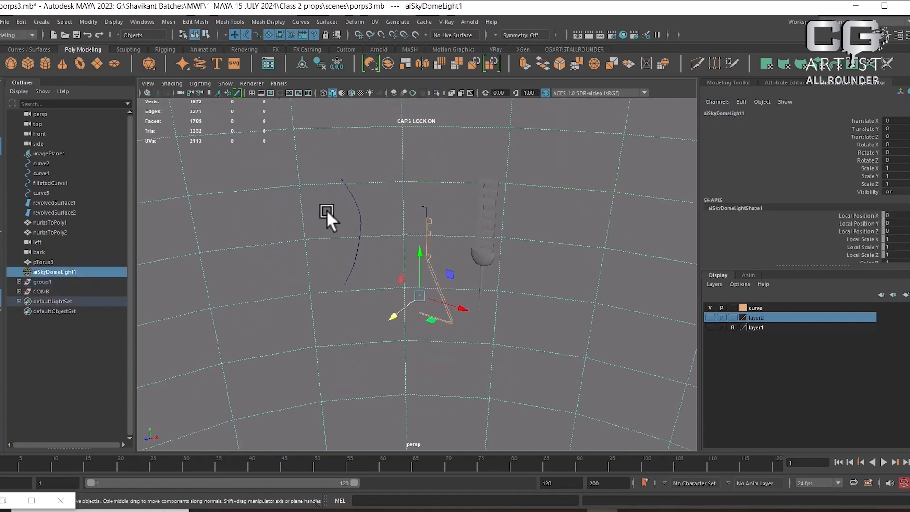
{"action": "left_click", "coordinate": [256, 34]}
{"action": "left_click", "coordinate": [360, 212]}
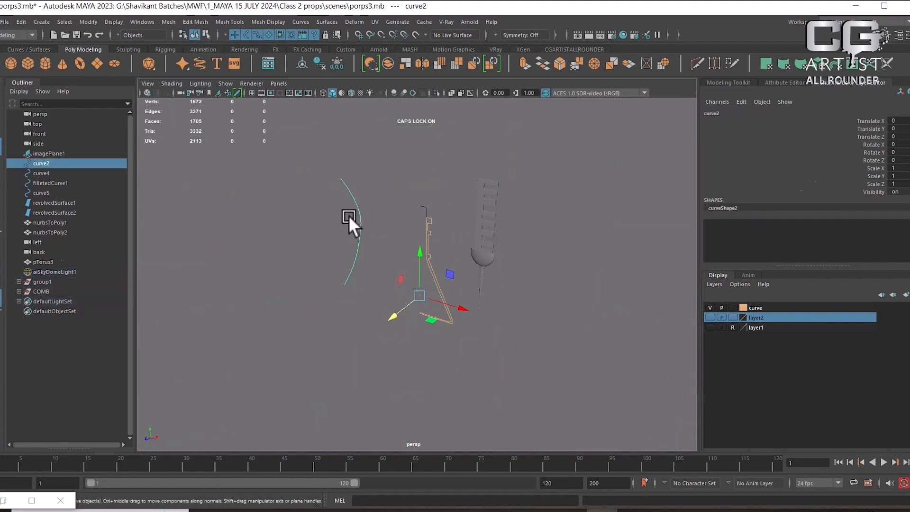
{"action": "key", "text": "Delete"}
Step: Add the flask's profile curves to the curve display layer and hide that layer
{"action": "left_click_drag", "start_coordinate": [386, 174], "coordinate": [426, 343]}
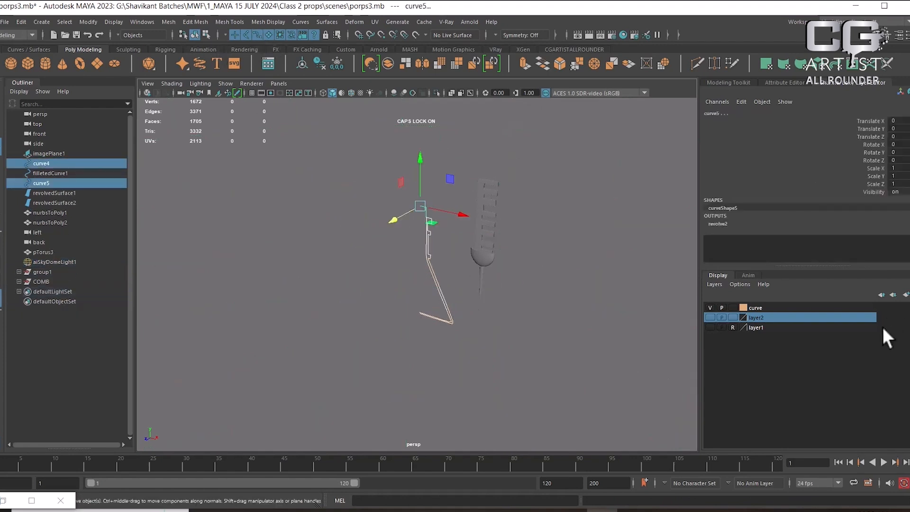
{"action": "left_click", "coordinate": [786, 309]}
{"action": "right_click", "coordinate": [785, 308]}
{"action": "left_click", "coordinate": [817, 331]}
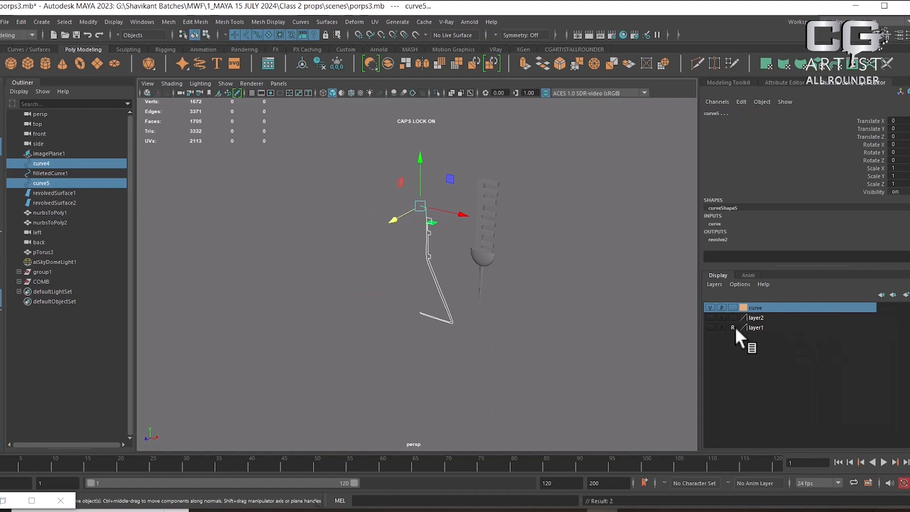
{"action": "left_click", "coordinate": [710, 307]}
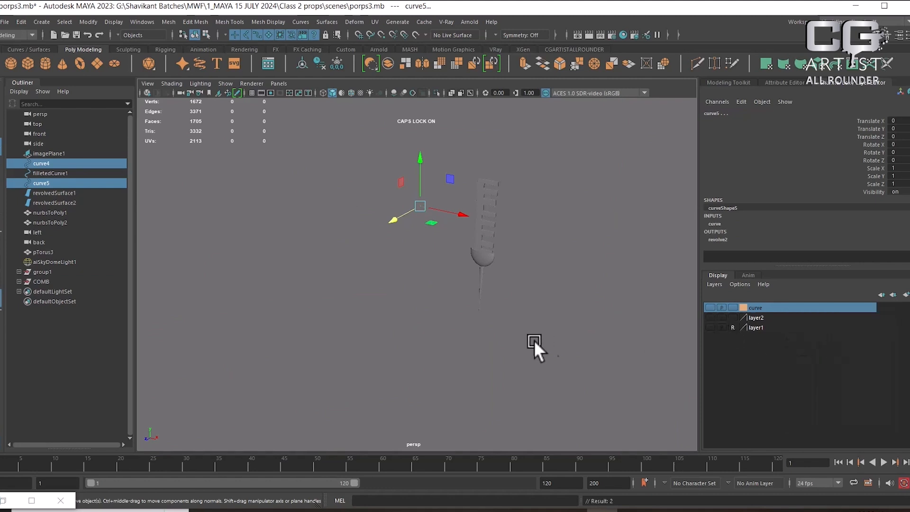
Step: Unhide the flask group and save the scene as porps3.1.mb
{"action": "scroll", "coordinate": [536, 339], "scroll_direction": "up", "scroll_amount": 2}
{"action": "key", "text": "ctrl+shift+h"}
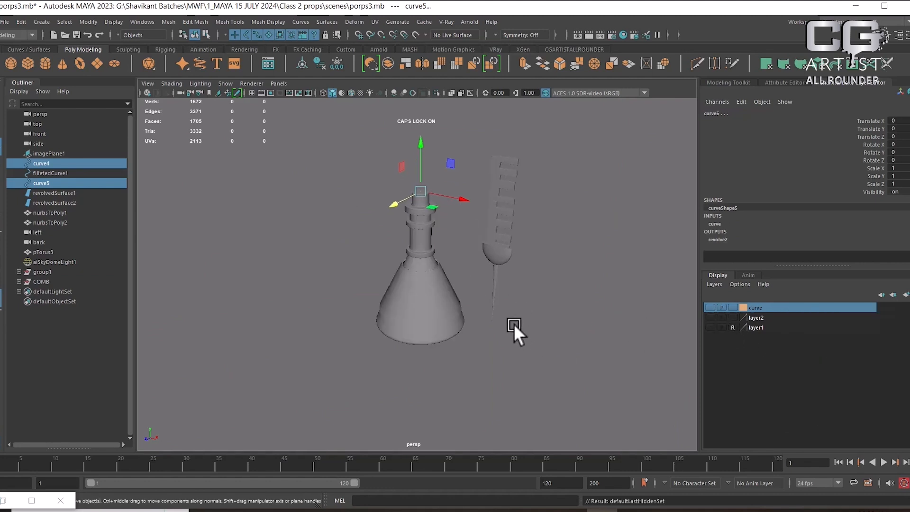
{"action": "middle_click_drag", "start_coordinate": [514, 323], "coordinate": [547, 365], "text": "alt"}
{"action": "scroll", "coordinate": [551, 296], "scroll_direction": "down", "scroll_amount": 3}
{"action": "left_click", "coordinate": [464, 199]}
{"action": "left_click", "coordinate": [459, 199]}
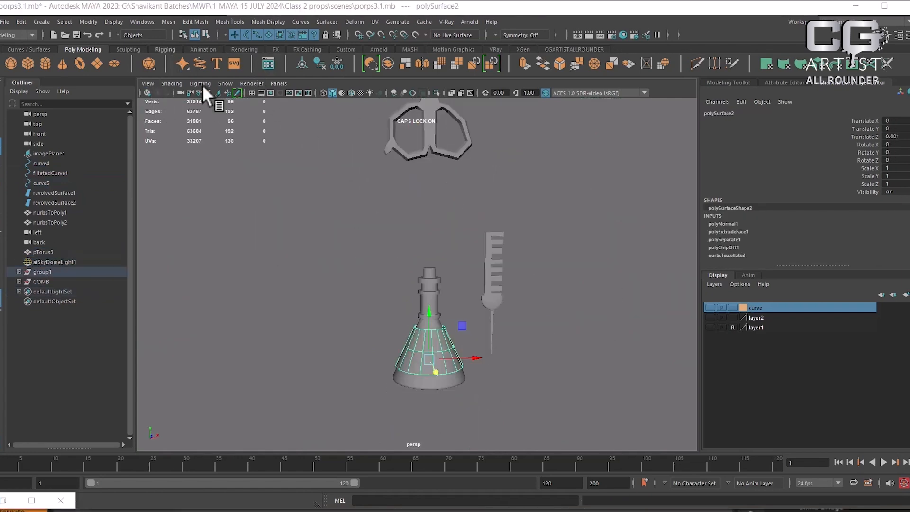
Step: Switch to the other Maya window with the bLOCKING5_props.mb scene containing the round flask
{"action": "left_click", "coordinate": [502, 262]}
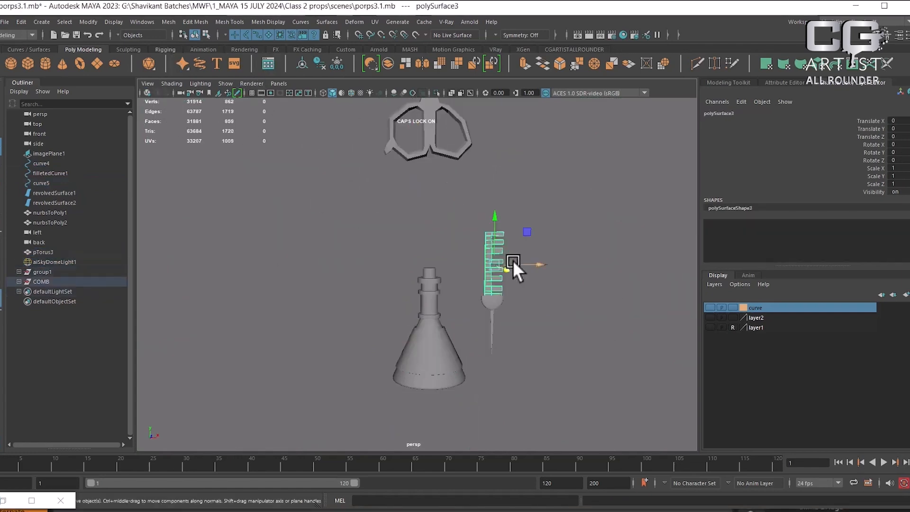
{"action": "left_click_drag", "start_coordinate": [513, 260], "coordinate": [493, 265], "text": "alt"}
{"action": "key", "text": "alt+Tab"}
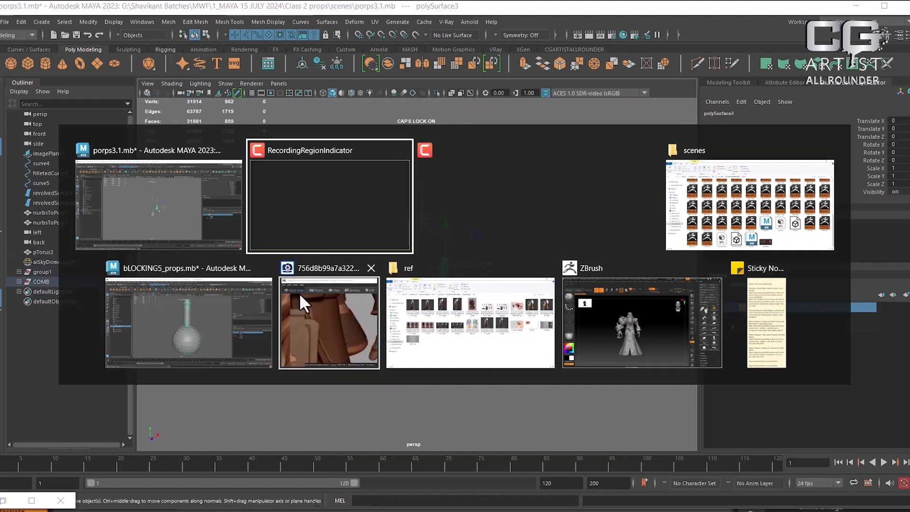
{"action": "left_click", "coordinate": [250, 316]}
{"action": "right_click_drag", "start_coordinate": [556, 280], "coordinate": [549, 251], "text": "alt"}
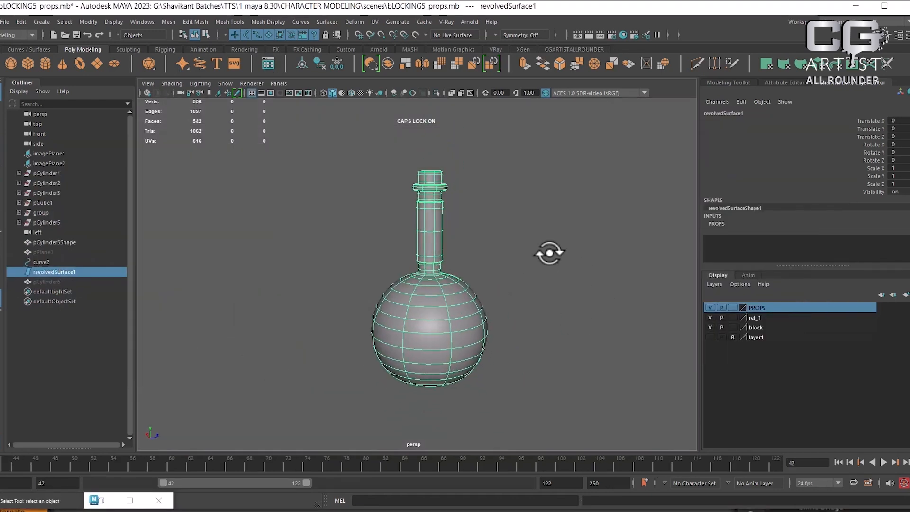
Step: Select only the round flask's revolved surface, leaving its profile curve out of the selection
{"action": "left_click", "coordinate": [502, 223]}
{"action": "left_click", "coordinate": [431, 191]}
{"action": "left_click_drag", "start_coordinate": [493, 152], "coordinate": [385, 394]}
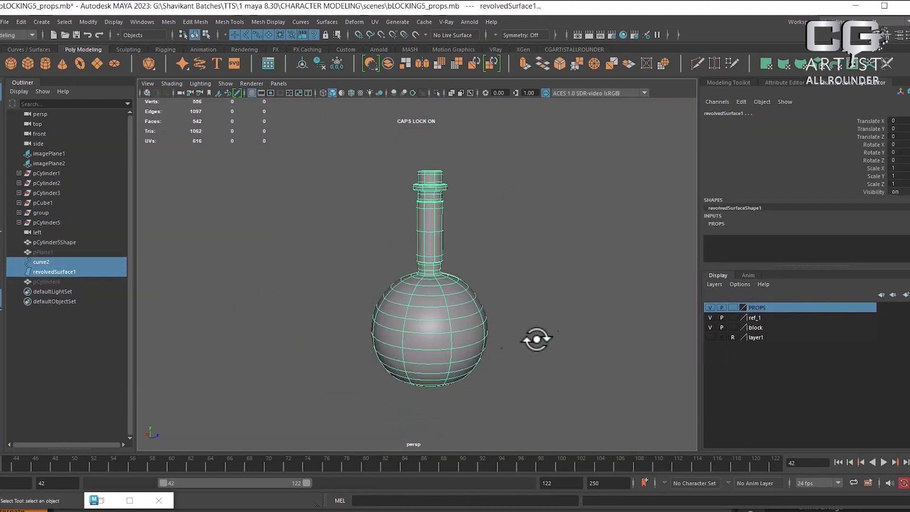
{"action": "left_click", "coordinate": [539, 339]}
{"action": "left_click", "coordinate": [433, 329]}
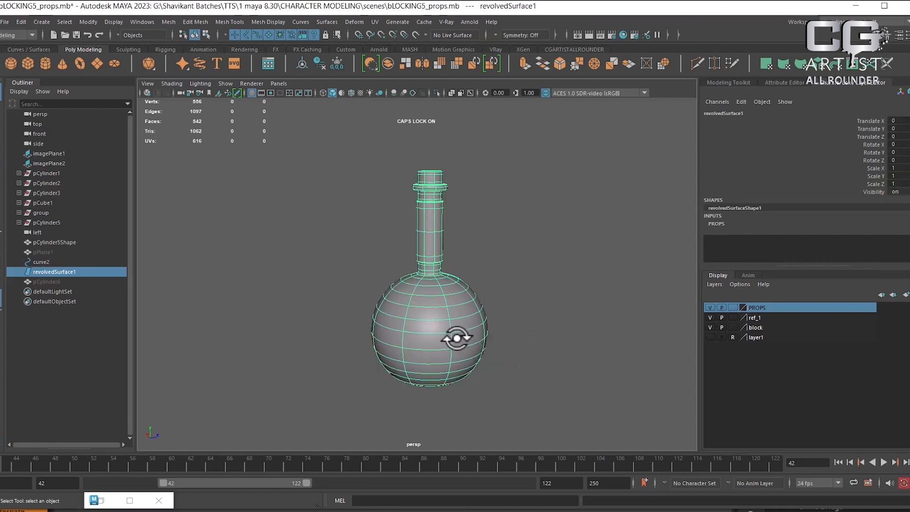
{"action": "right_click", "coordinate": [561, 211]}
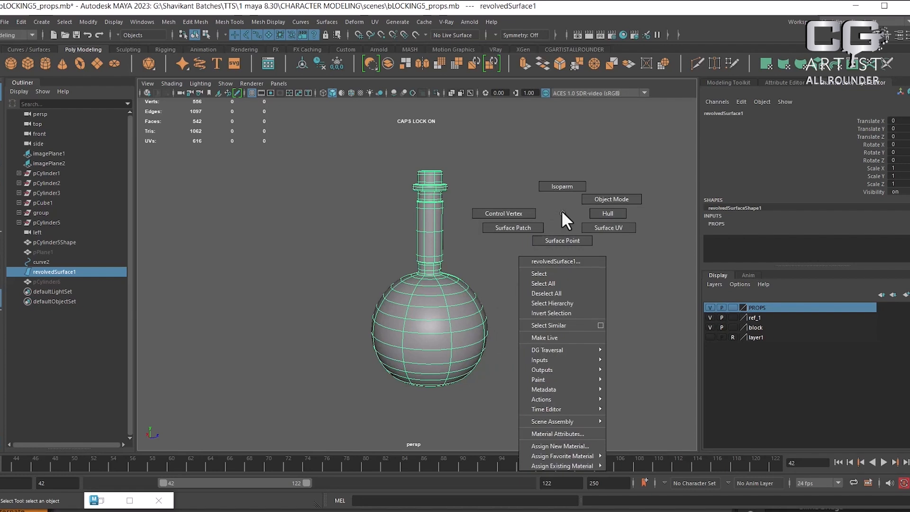
{"action": "left_click", "coordinate": [562, 210]}
{"action": "left_click", "coordinate": [558, 229]}
{"action": "left_click", "coordinate": [434, 218]}
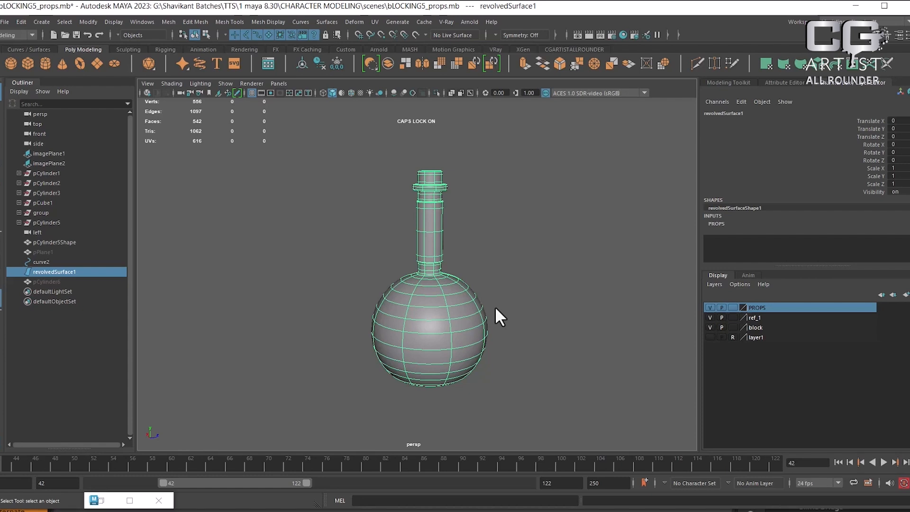
{"action": "left_click", "coordinate": [493, 337]}
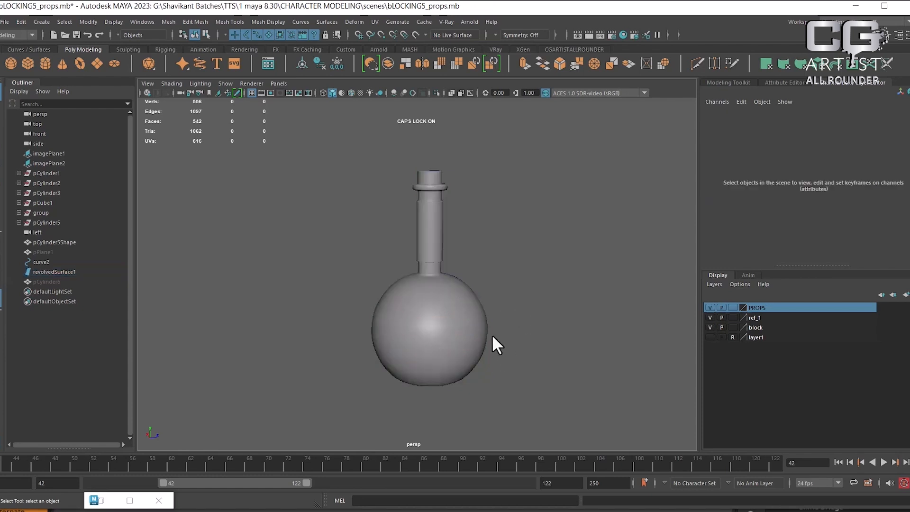
{"action": "left_click", "coordinate": [453, 328]}
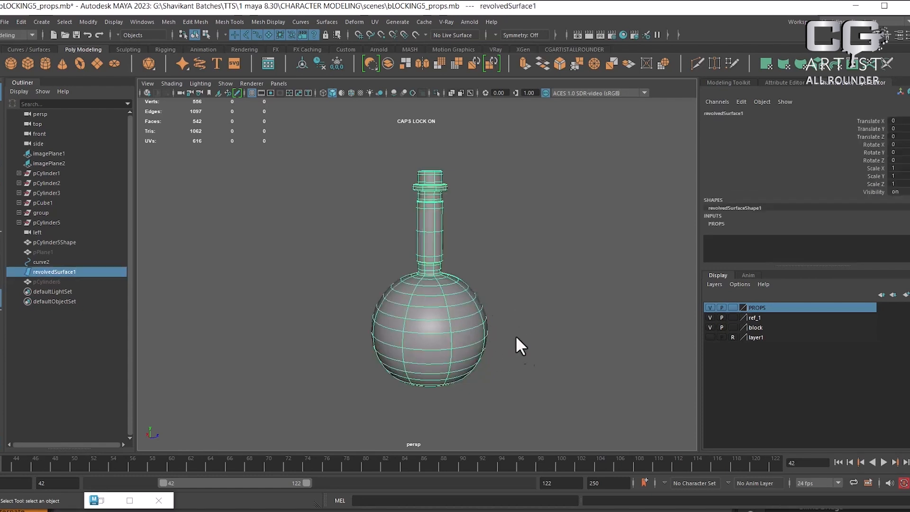
Step: Examine the round flask's stopper, neck and body from above and from the side
{"action": "left_click_drag", "start_coordinate": [515, 376], "coordinate": [397, 340], "text": "alt"}
{"action": "right_click_drag", "start_coordinate": [397, 340], "coordinate": [424, 351], "text": "alt"}
{"action": "left_click_drag", "start_coordinate": [424, 351], "coordinate": [518, 337], "text": "alt"}
{"action": "middle_click_drag", "start_coordinate": [518, 337], "coordinate": [551, 328], "text": "alt"}
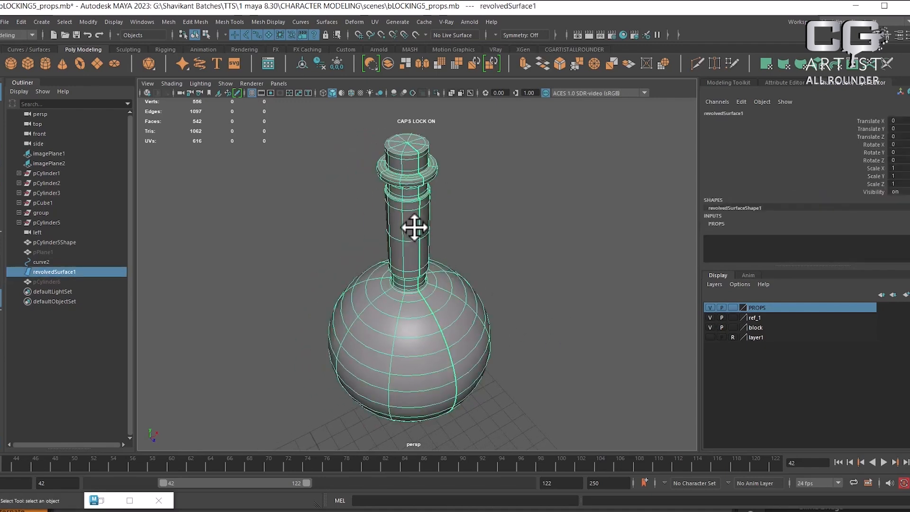
{"action": "left_click_drag", "start_coordinate": [440, 304], "coordinate": [494, 325], "text": "alt"}
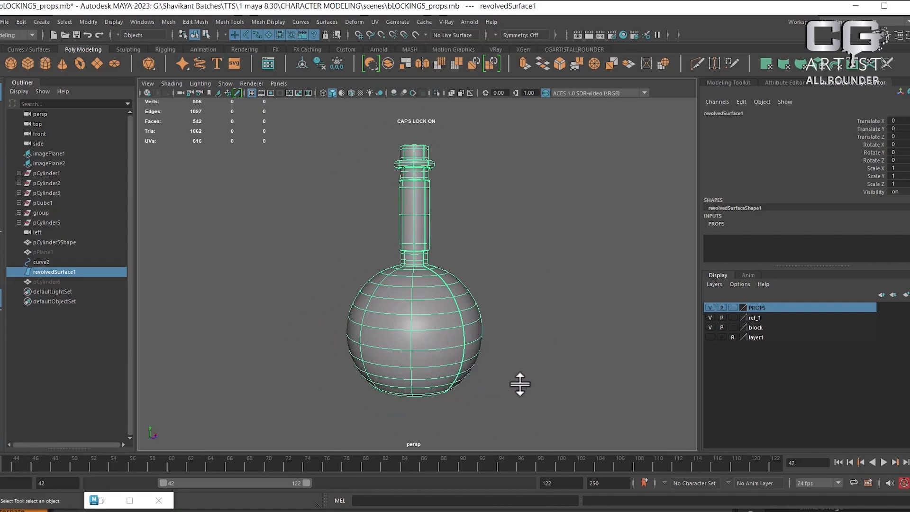
{"action": "key", "text": "super"}
{"action": "left_click", "coordinate": [599, 376]}
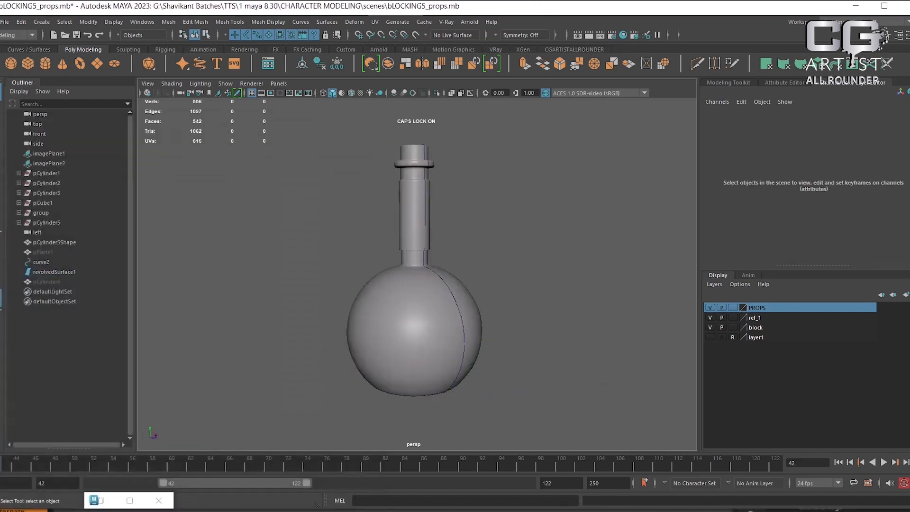
{"action": "left_click", "coordinate": [430, 317]}
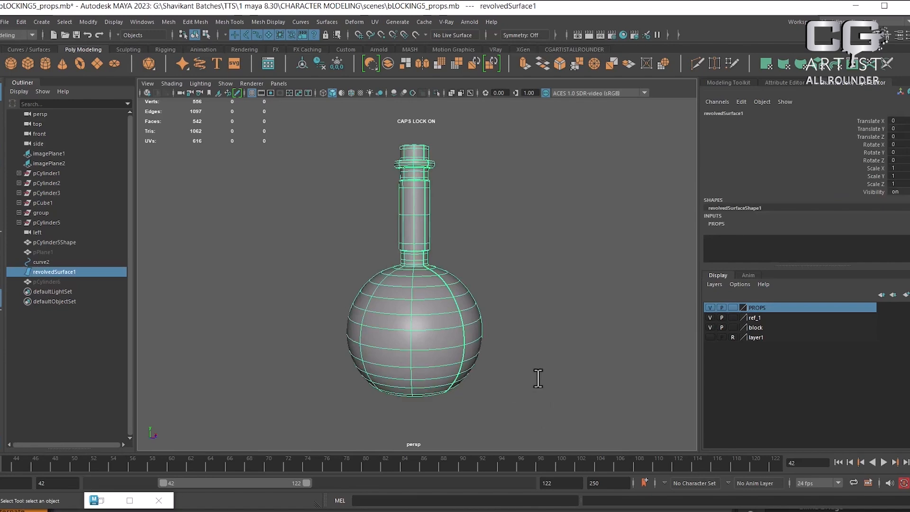
Step: Bring up the ACDSee character reference images and zoom in on the round flask hanging at the belt
{"action": "key", "text": "super"}
{"action": "left_click", "coordinate": [332, 511]}
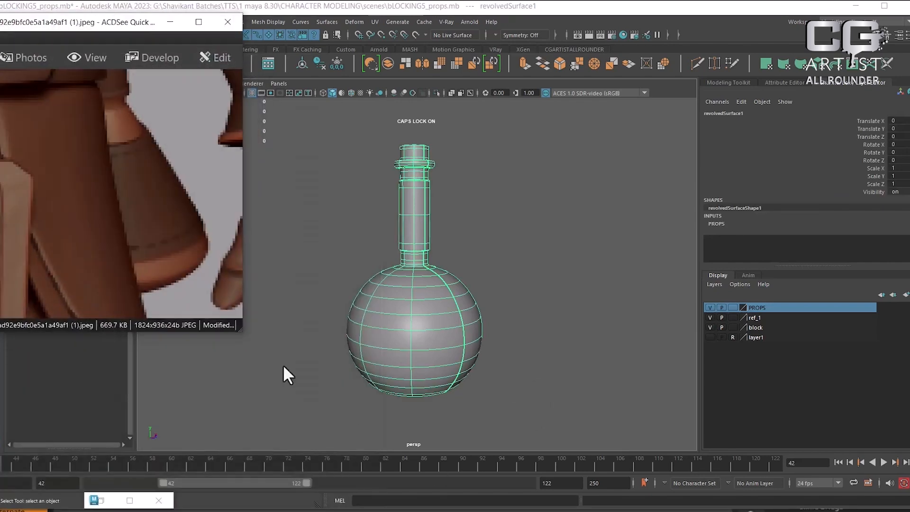
{"action": "left_click_drag", "start_coordinate": [147, 239], "coordinate": [185, 237]}
{"action": "scroll", "coordinate": [185, 232], "scroll_direction": "down", "scroll_amount": 1}
{"action": "scroll", "coordinate": [184, 231], "scroll_direction": "down", "scroll_amount": 1}
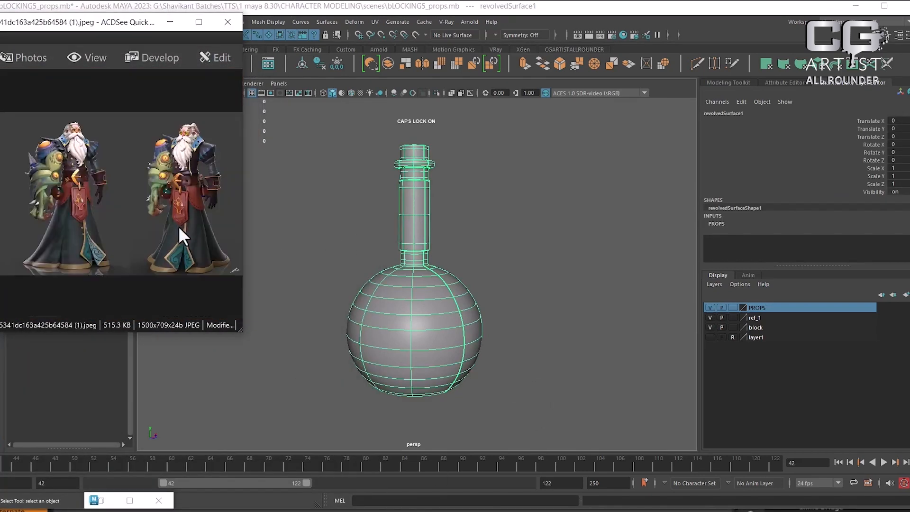
{"action": "scroll", "coordinate": [178, 228], "scroll_direction": "up", "scroll_amount": 1}
{"action": "scroll", "coordinate": [120, 201], "scroll_direction": "up", "scroll_amount": 5, "text": "ctrl"}
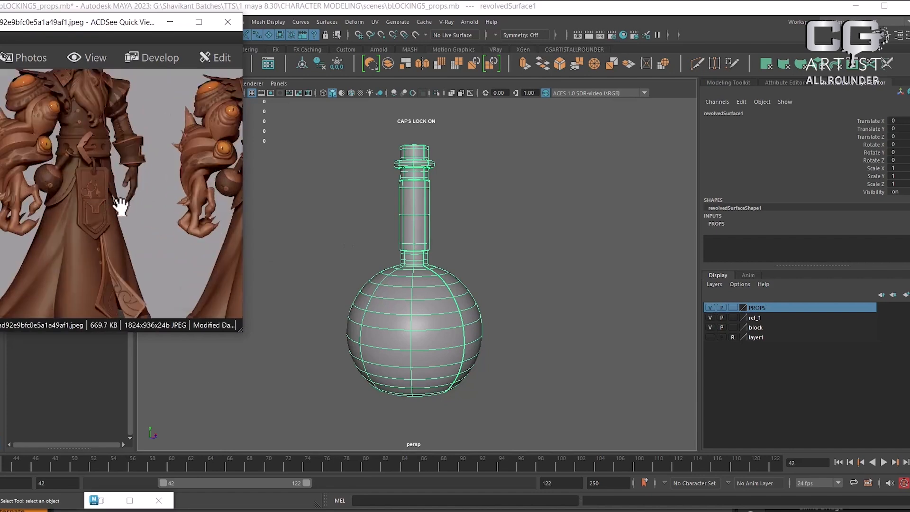
{"action": "left_click_drag", "start_coordinate": [148, 221], "coordinate": [119, 238]}
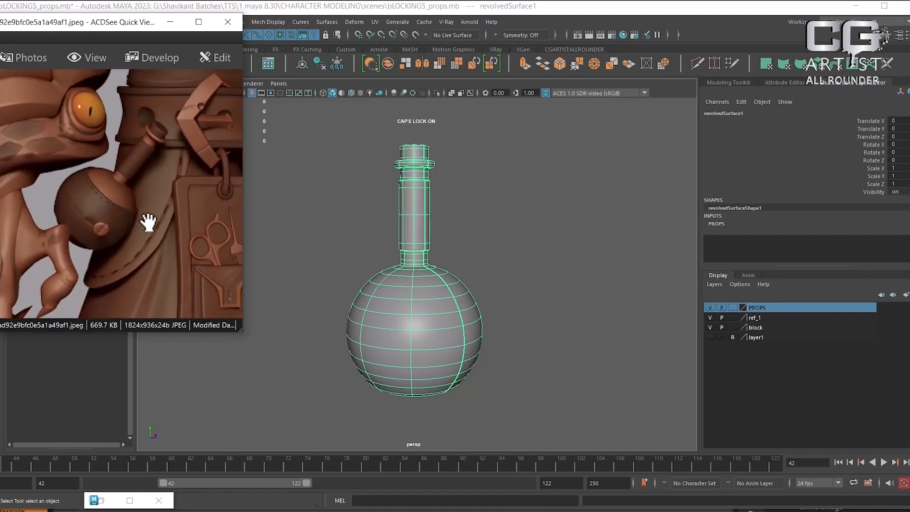
{"action": "scroll", "coordinate": [161, 223], "scroll_direction": "up", "scroll_amount": 1, "text": "ctrl"}
{"action": "left_click_drag", "start_coordinate": [178, 221], "coordinate": [157, 239]}
Step: Compare the modelled flask's neck, rim and body with the reference image and reselect its revolved surface
{"action": "left_click_drag", "start_coordinate": [410, 244], "coordinate": [467, 258], "text": "alt"}
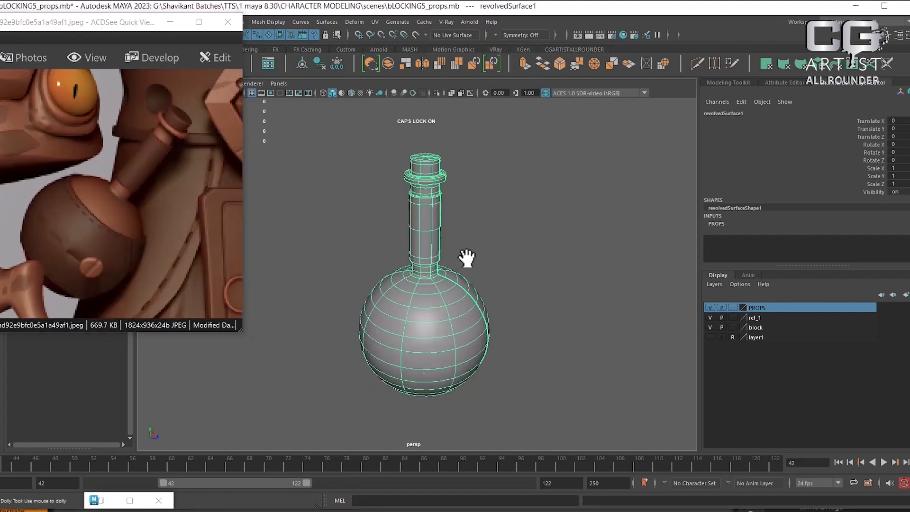
{"action": "right_click_drag", "start_coordinate": [467, 258], "coordinate": [495, 256], "text": "alt"}
{"action": "middle_click_drag", "start_coordinate": [495, 256], "coordinate": [500, 287], "text": "alt"}
{"action": "left_click_drag", "start_coordinate": [502, 269], "coordinate": [510, 235], "text": "alt"}
{"action": "right_click_drag", "start_coordinate": [510, 235], "coordinate": [526, 277], "text": "alt"}
{"action": "left_click_drag", "start_coordinate": [526, 277], "coordinate": [536, 274], "text": "alt"}
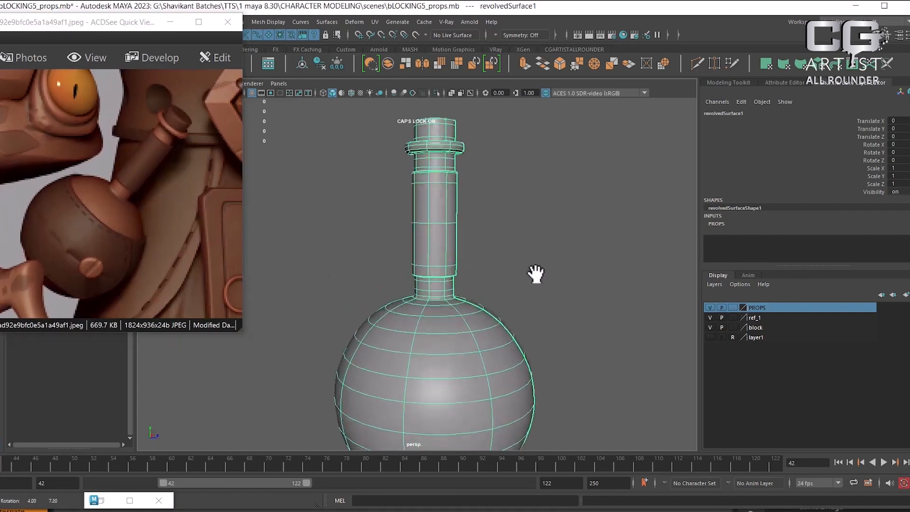
{"action": "right_click_drag", "start_coordinate": [536, 274], "coordinate": [510, 291], "text": "alt"}
{"action": "left_click", "coordinate": [472, 333]}
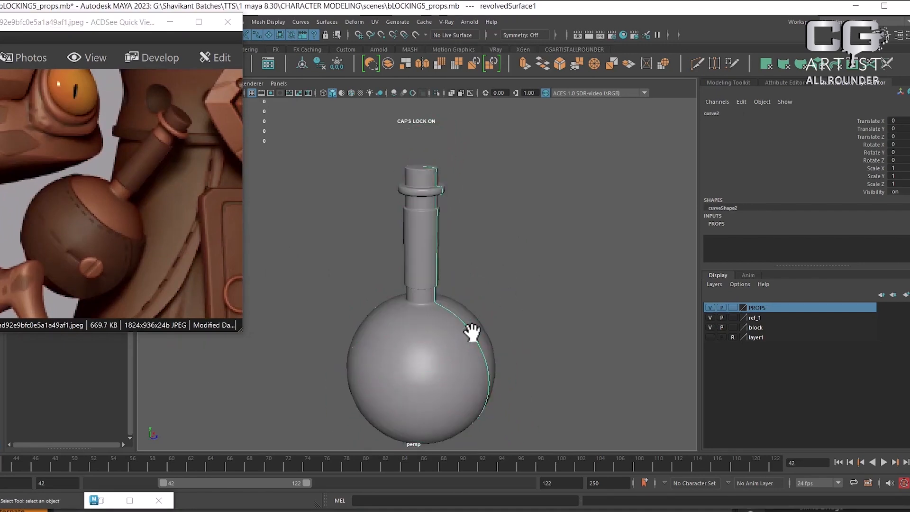
{"action": "middle_click_drag", "start_coordinate": [494, 409], "coordinate": [527, 347], "text": "alt"}
{"action": "right_click_drag", "start_coordinate": [443, 340], "coordinate": [465, 354], "text": "alt"}
{"action": "left_click", "coordinate": [473, 355]}
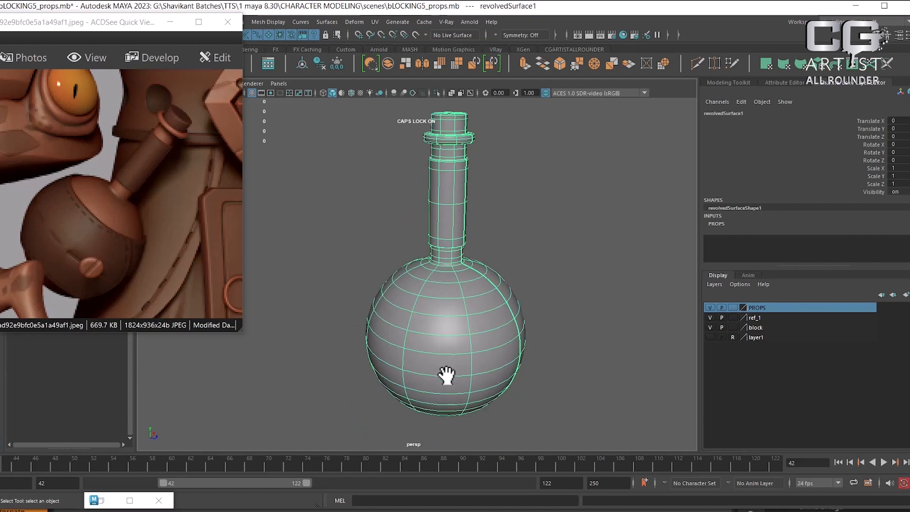
Step: Open the NURBS to Polygons conversion options for the flask surface and reset them to their defaults
{"action": "left_click_drag", "start_coordinate": [83, 26], "coordinate": [68, 110]}
{"action": "left_click", "coordinate": [86, 22]}
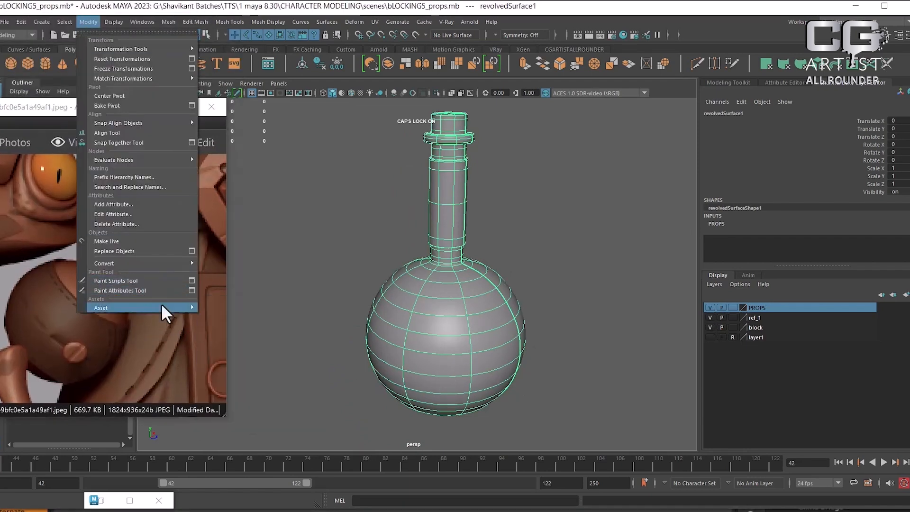
{"action": "mouse_move", "coordinate": [189, 264]}
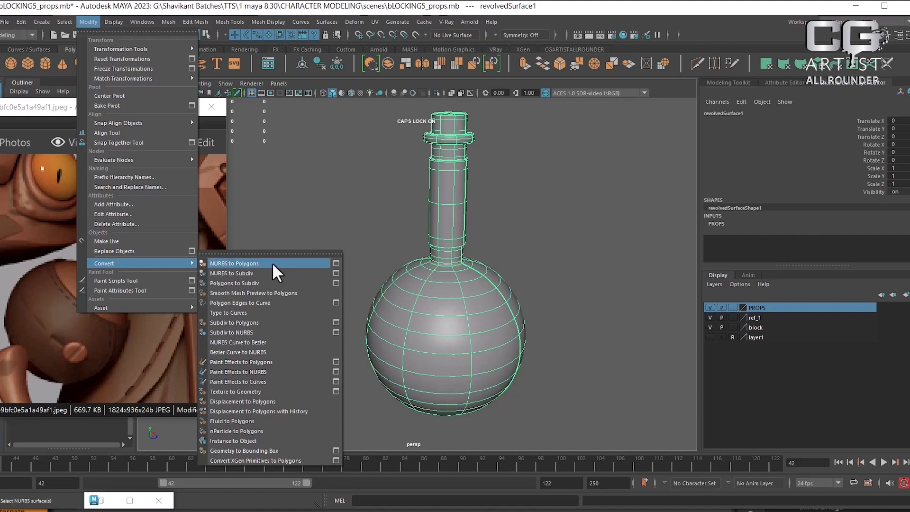
{"action": "left_click", "coordinate": [336, 263]}
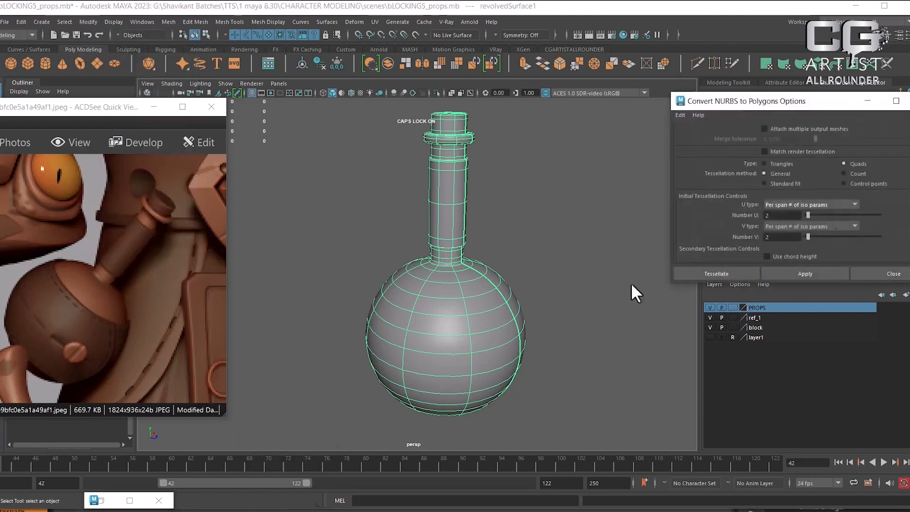
{"action": "left_click", "coordinate": [680, 115]}
{"action": "left_click", "coordinate": [694, 136]}
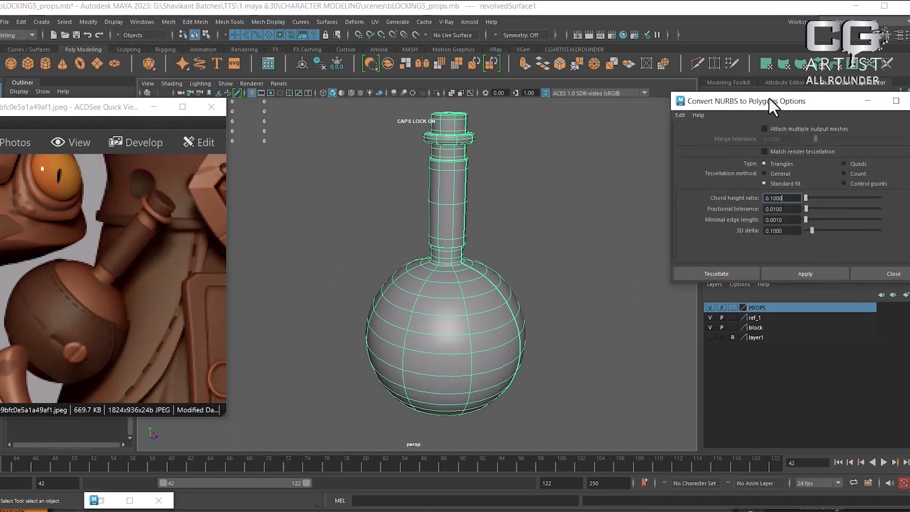
{"action": "left_click_drag", "start_coordinate": [769, 101], "coordinate": [659, 138]}
Step: Set the tessellation method to General with both U and V types as Per span # of iso params
{"action": "left_click", "coordinate": [661, 210]}
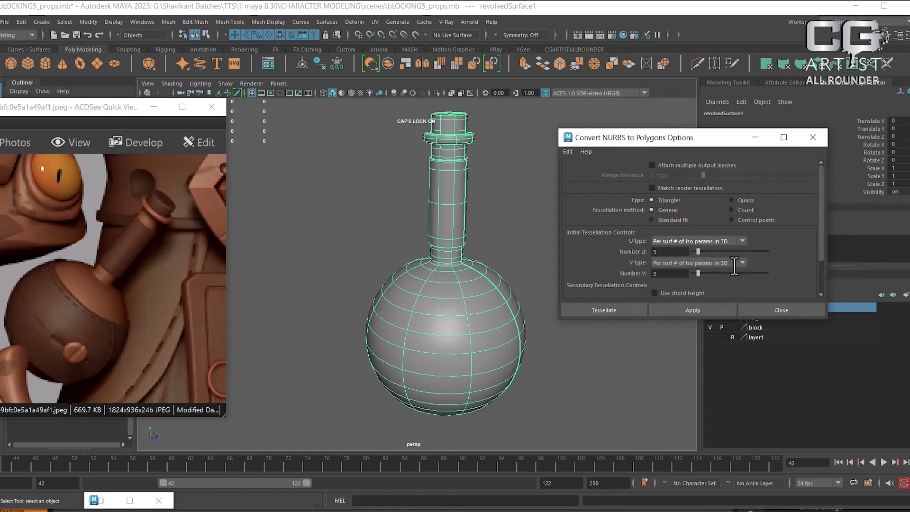
{"action": "left_click", "coordinate": [724, 241]}
{"action": "left_click", "coordinate": [710, 271]}
{"action": "left_click", "coordinate": [719, 256]}
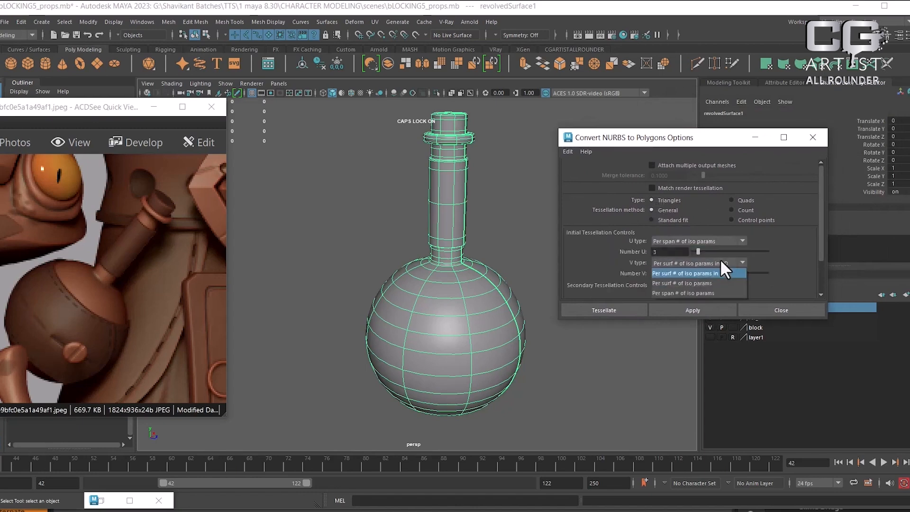
{"action": "left_click", "coordinate": [704, 294]}
Step: Set the tessellation's Number U to 1 and open the Number V value for editing
{"action": "scroll", "coordinate": [482, 336], "scroll_direction": "up", "scroll_amount": 2}
{"action": "scroll", "coordinate": [463, 335], "scroll_direction": "down", "scroll_amount": 3}
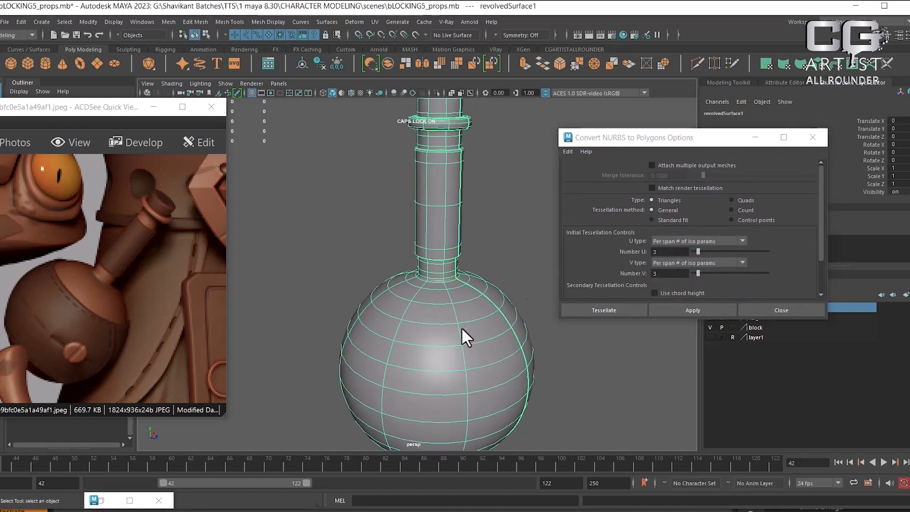
{"action": "scroll", "coordinate": [456, 297], "scroll_direction": "up", "scroll_amount": 2}
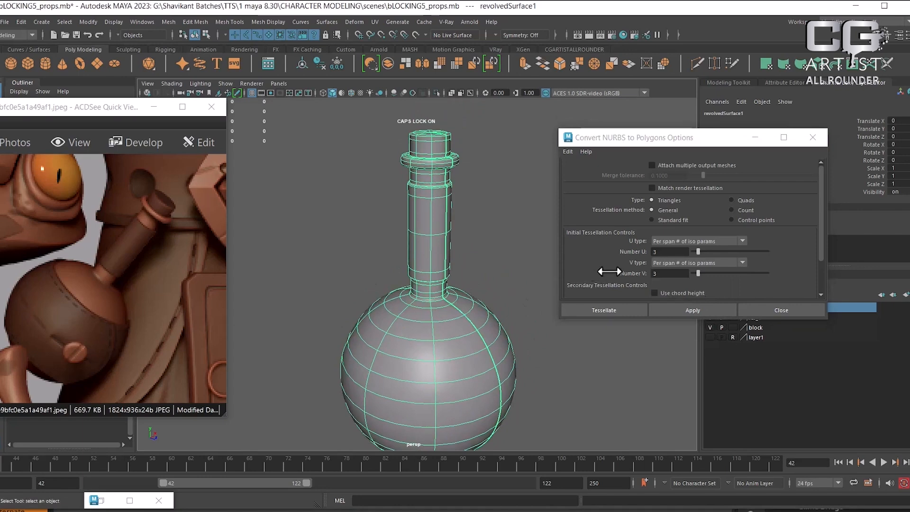
{"action": "double_click", "coordinate": [666, 252]}
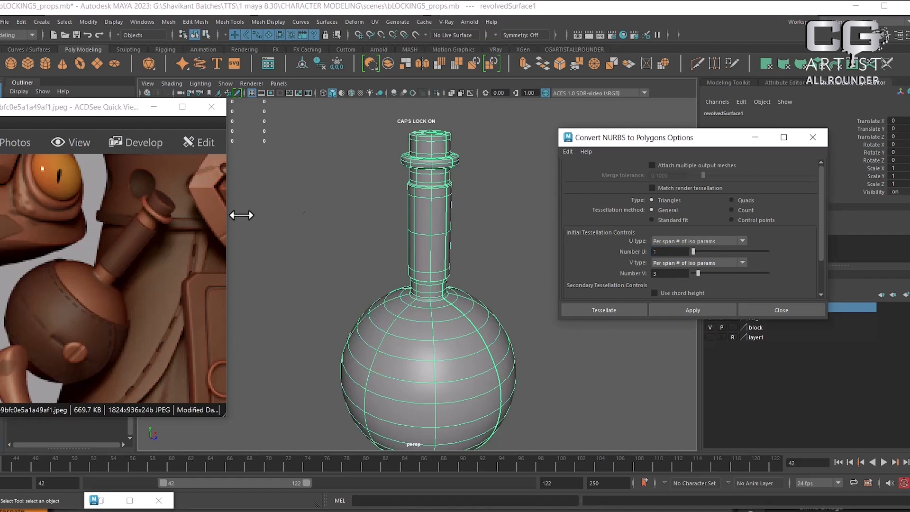
{"action": "left_click_drag", "start_coordinate": [666, 275], "coordinate": [626, 275]}
Step: Show the flask surface at rough display smoothness and examine the divisions on its neck and round body
{"action": "left_click_drag", "start_coordinate": [509, 259], "coordinate": [506, 261], "text": "alt"}
{"action": "right_click_drag", "start_coordinate": [477, 237], "coordinate": [474, 308], "text": "alt"}
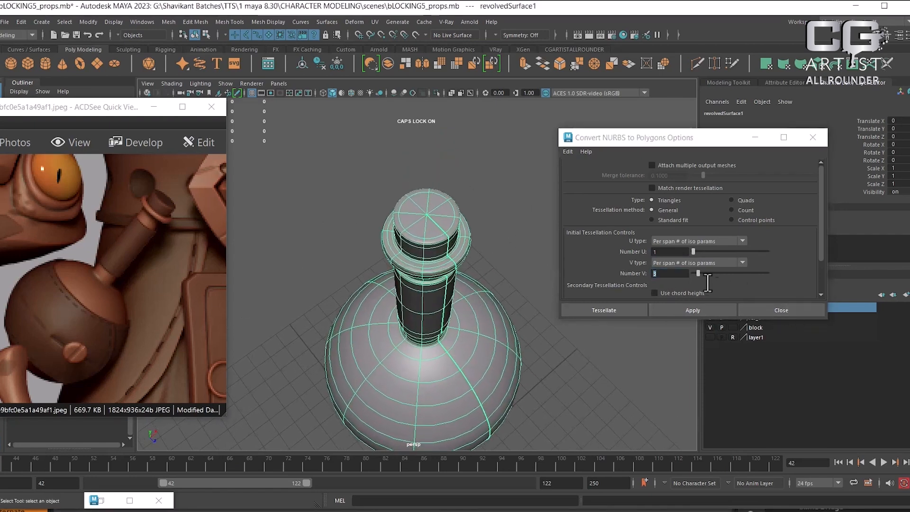
{"action": "key", "text": "1"}
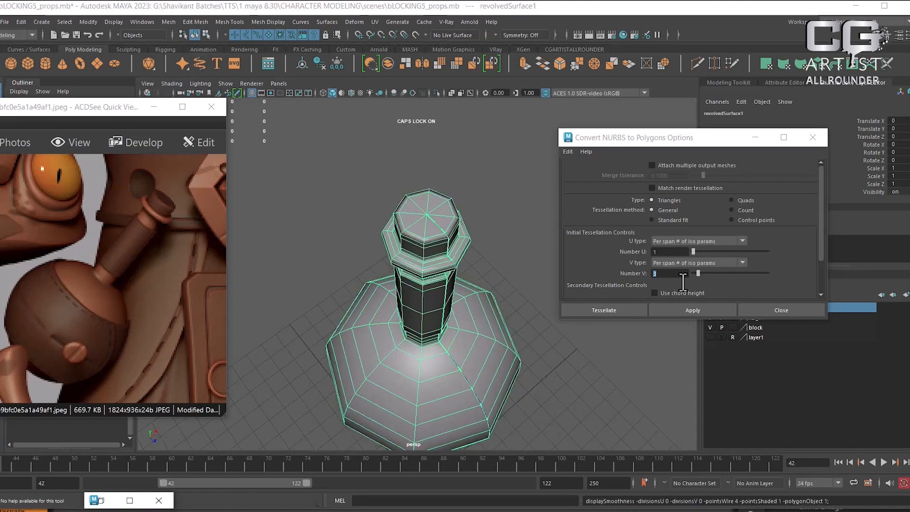
{"action": "left_click_drag", "start_coordinate": [438, 393], "coordinate": [436, 365], "text": "alt"}
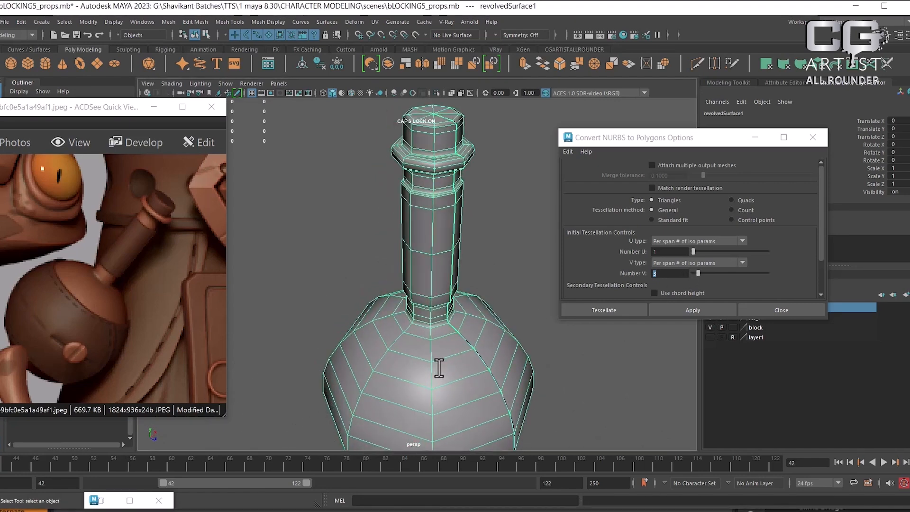
{"action": "key", "text": "1"}
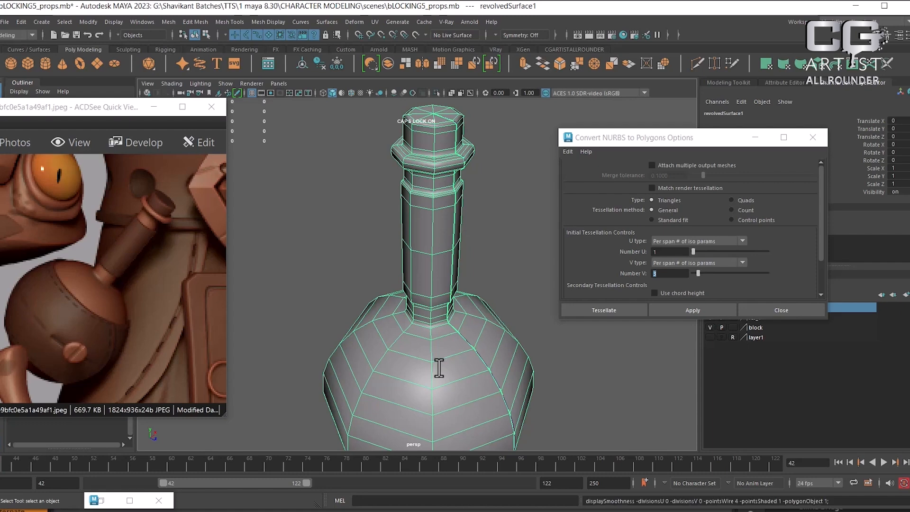
{"action": "scroll", "coordinate": [437, 377], "scroll_direction": "down", "scroll_amount": 3}
{"action": "left_click_drag", "start_coordinate": [437, 377], "coordinate": [437, 255], "text": "alt"}
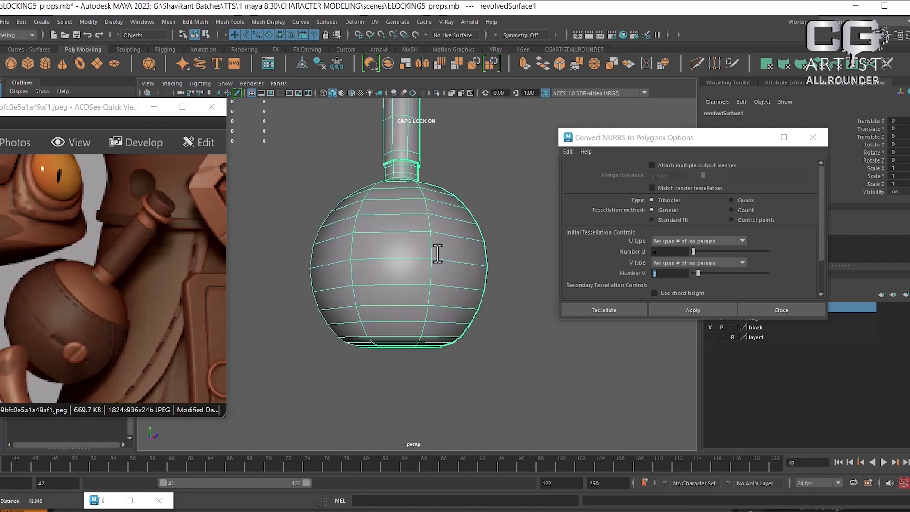
Step: Show the flask surface at fine display smoothness and examine the divisions around its body and neck
{"action": "scroll", "coordinate": [446, 275], "scroll_direction": "up", "scroll_amount": 2}
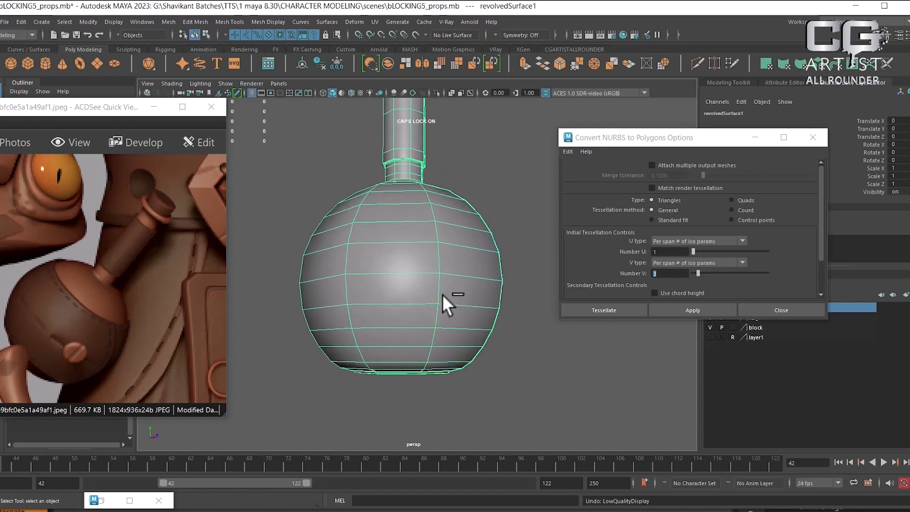
{"action": "key", "text": "3"}
{"action": "left_click_drag", "start_coordinate": [442, 273], "coordinate": [458, 293], "text": "alt"}
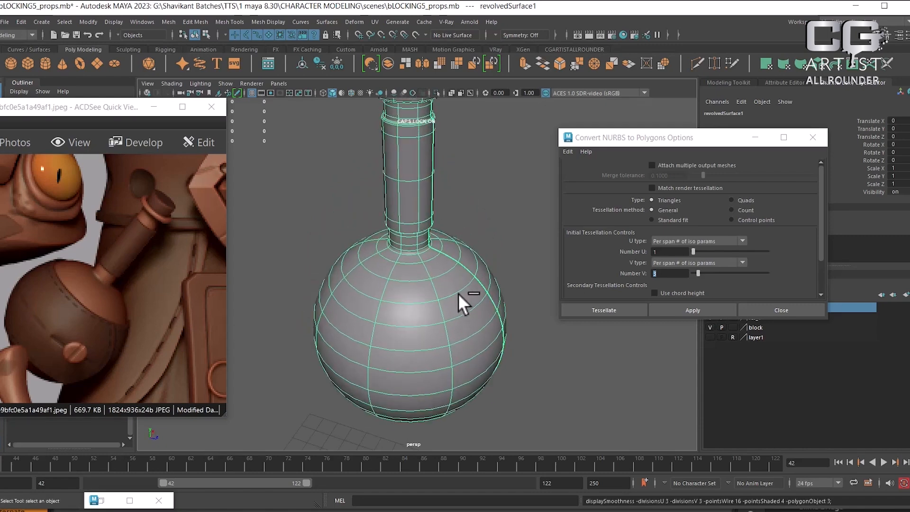
{"action": "left_click_drag", "start_coordinate": [539, 285], "coordinate": [470, 283], "text": "alt"}
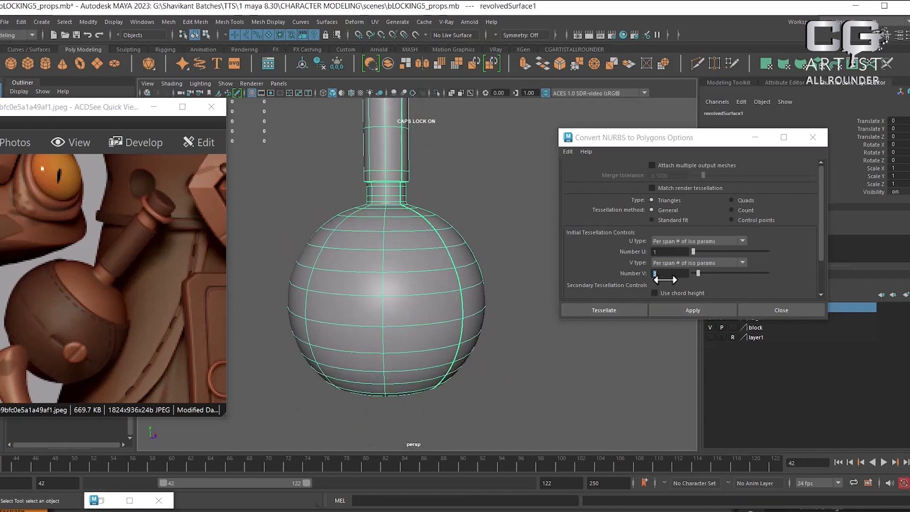
Step: Set the tessellation's Number V to 1 and convert the flask surface to triangulated polygons
{"action": "type", "text": "1"}
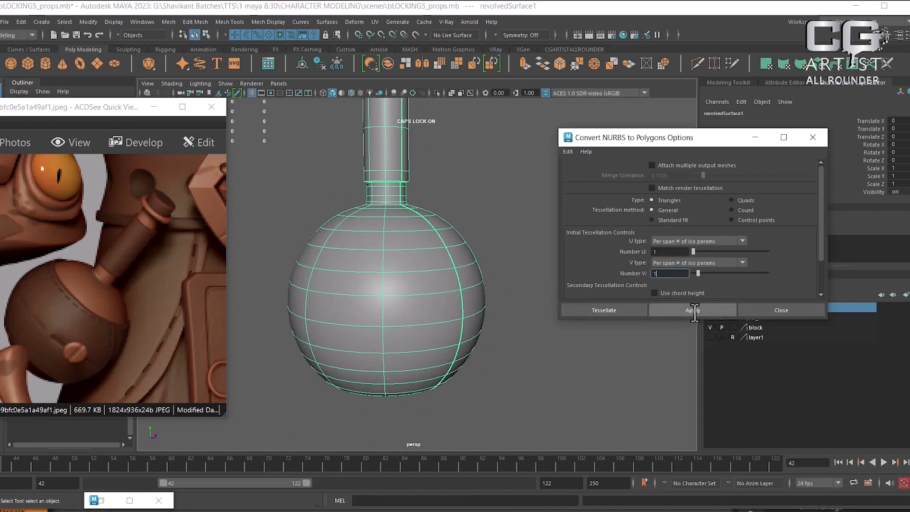
{"action": "left_click", "coordinate": [695, 311]}
{"action": "right_click_drag", "start_coordinate": [545, 313], "coordinate": [396, 286], "text": "alt"}
{"action": "left_click_drag", "start_coordinate": [396, 286], "coordinate": [439, 290], "text": "alt"}
Step: Center the triangulated flask's pivot and move it clear of the original surface, to about 4.58 on Z
{"action": "key", "text": "w"}
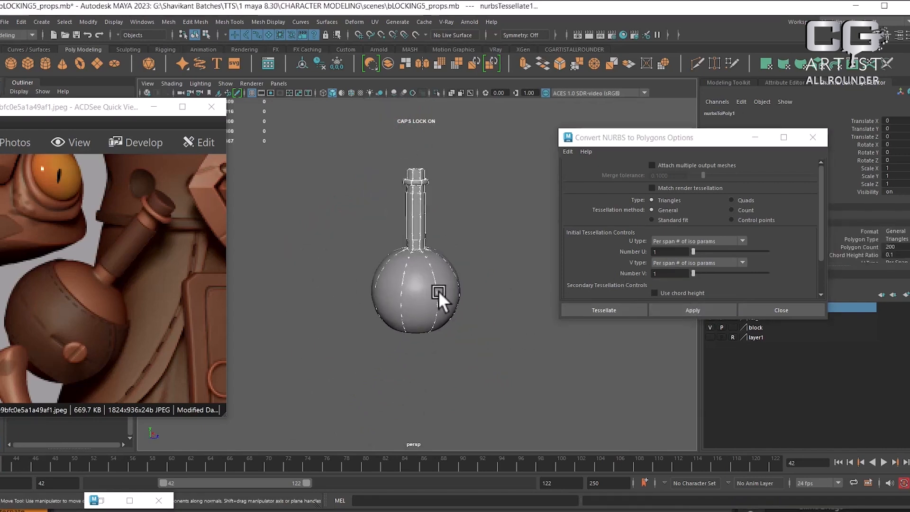
{"action": "left_click", "coordinate": [88, 22]}
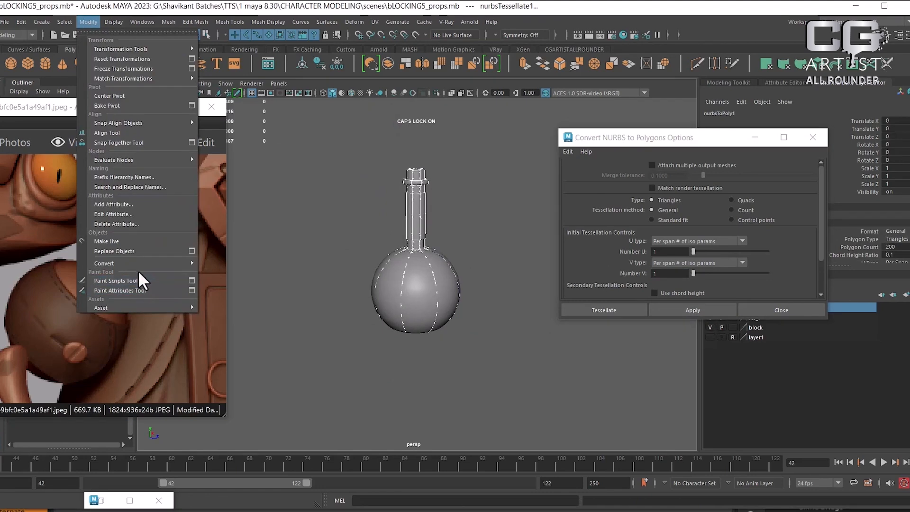
{"action": "left_click", "coordinate": [411, 4]}
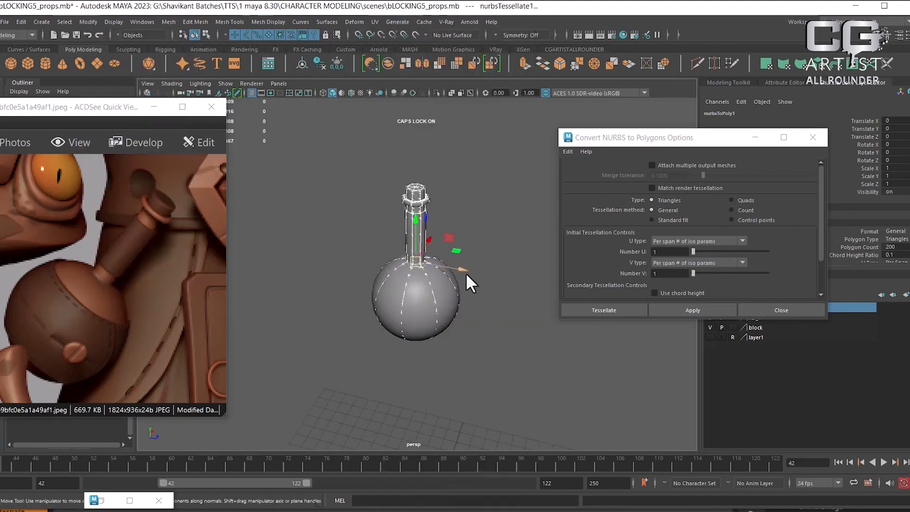
{"action": "left_click_drag", "start_coordinate": [467, 280], "coordinate": [537, 318]}
{"action": "middle_click_drag", "start_coordinate": [537, 318], "coordinate": [432, 282], "text": "alt"}
{"action": "right_click_drag", "start_coordinate": [432, 283], "coordinate": [591, 282], "text": "alt"}
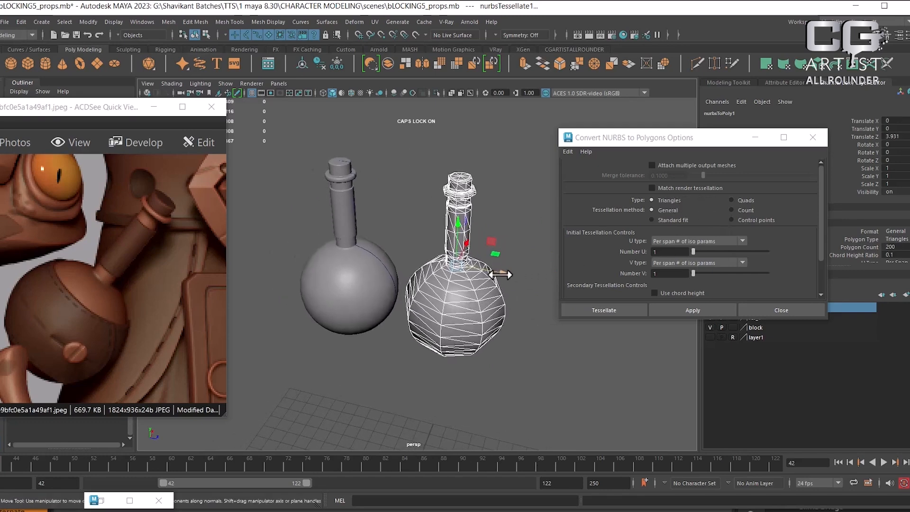
{"action": "left_click_drag", "start_coordinate": [500, 274], "coordinate": [515, 278]}
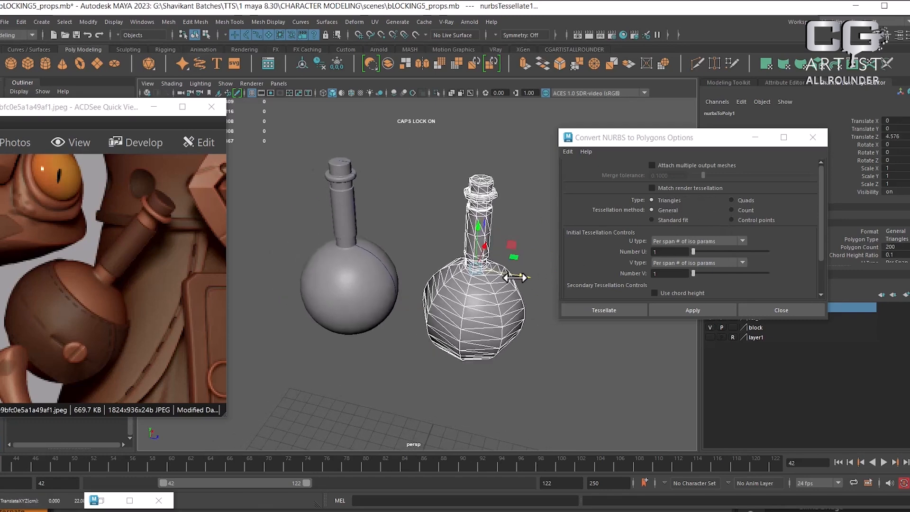
Step: Switch the tessellation type to Quads and convert the original flask surface again
{"action": "left_click", "coordinate": [747, 201]}
{"action": "left_click", "coordinate": [335, 287]}
{"action": "left_click", "coordinate": [687, 310]}
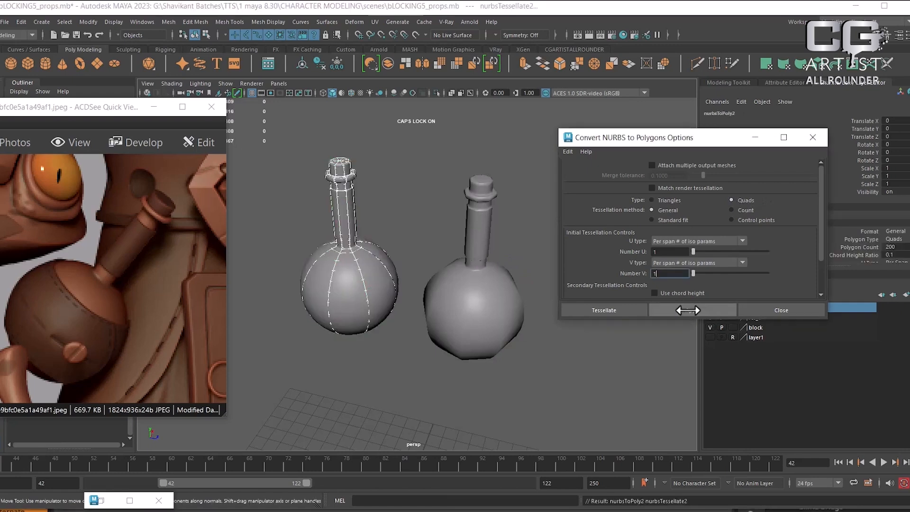
Step: Center the quad flask's pivot, move it to about -3.75 on Z and compare it with the original surface
{"action": "left_click", "coordinate": [303, 63]}
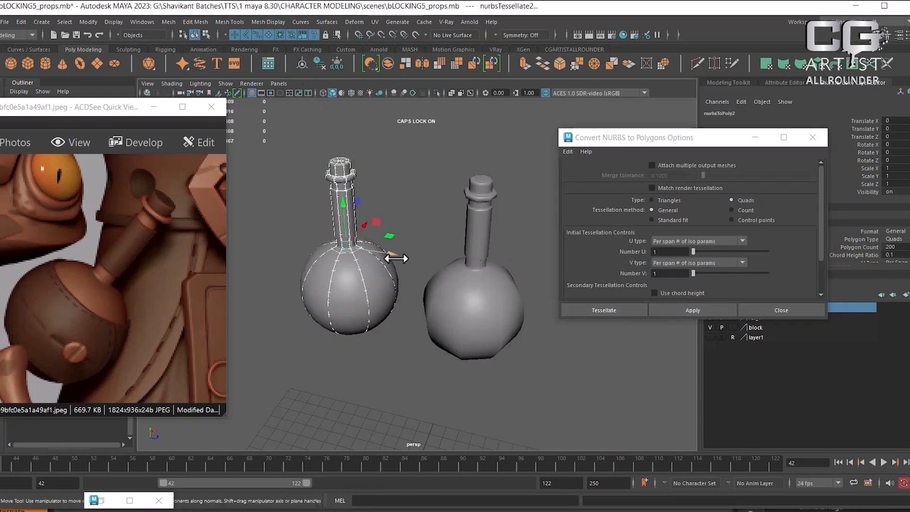
{"action": "left_click_drag", "start_coordinate": [396, 258], "coordinate": [297, 238]}
{"action": "left_click_drag", "start_coordinate": [388, 268], "coordinate": [428, 273], "text": "alt"}
{"action": "left_click_drag", "start_coordinate": [422, 285], "coordinate": [389, 303], "text": "alt"}
{"action": "scroll", "coordinate": [386, 345], "scroll_direction": "up", "scroll_amount": 3}
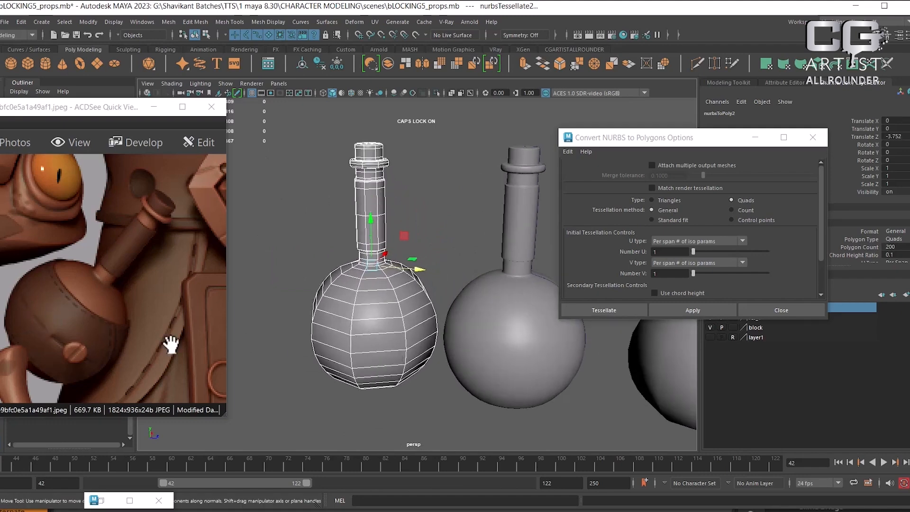
{"action": "scroll", "coordinate": [422, 341], "scroll_direction": "up", "scroll_amount": 2}
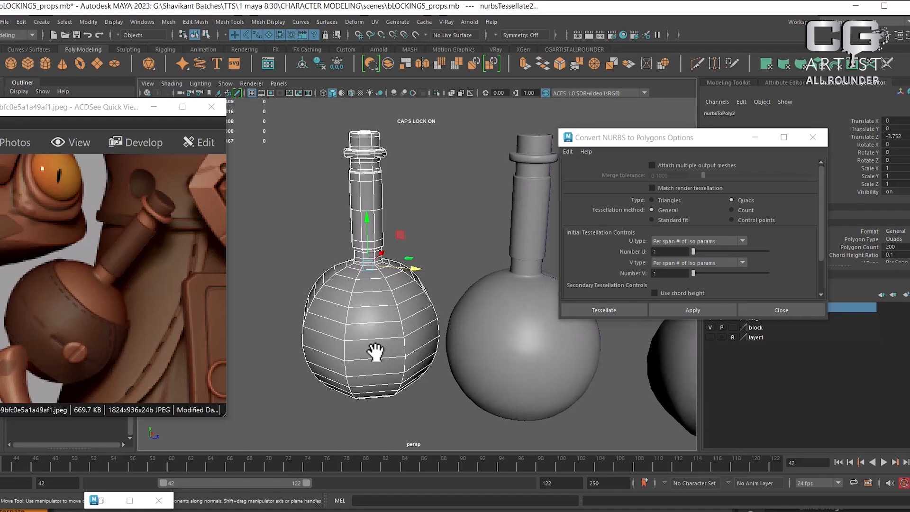
{"action": "left_click_drag", "start_coordinate": [371, 353], "coordinate": [337, 391], "text": "alt"}
{"action": "left_click", "coordinate": [429, 421]}
{"action": "left_click_drag", "start_coordinate": [428, 420], "coordinate": [448, 362], "text": "alt"}
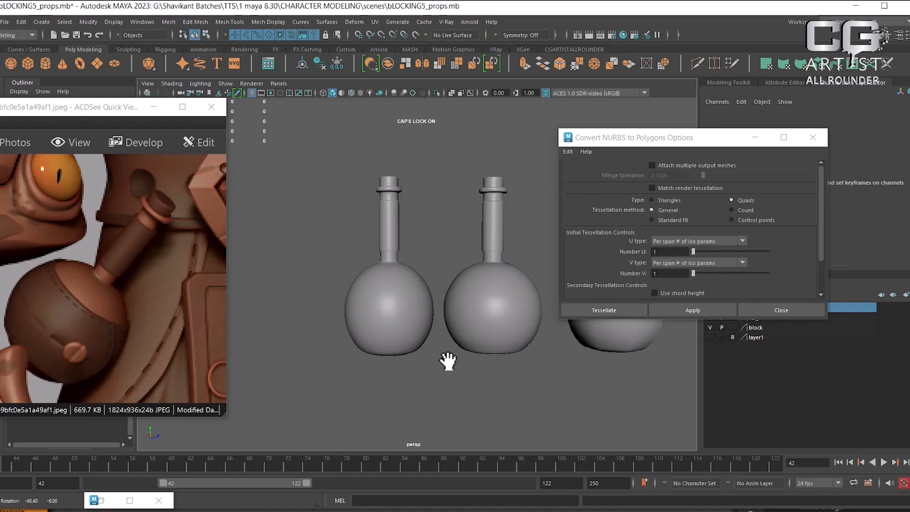
Step: Delete the quad and triangulated flask copies and select the original revolved surface
{"action": "left_click", "coordinate": [407, 315]}
{"action": "key", "text": "w"}
{"action": "right_click_drag", "start_coordinate": [420, 305], "coordinate": [410, 380], "text": "alt"}
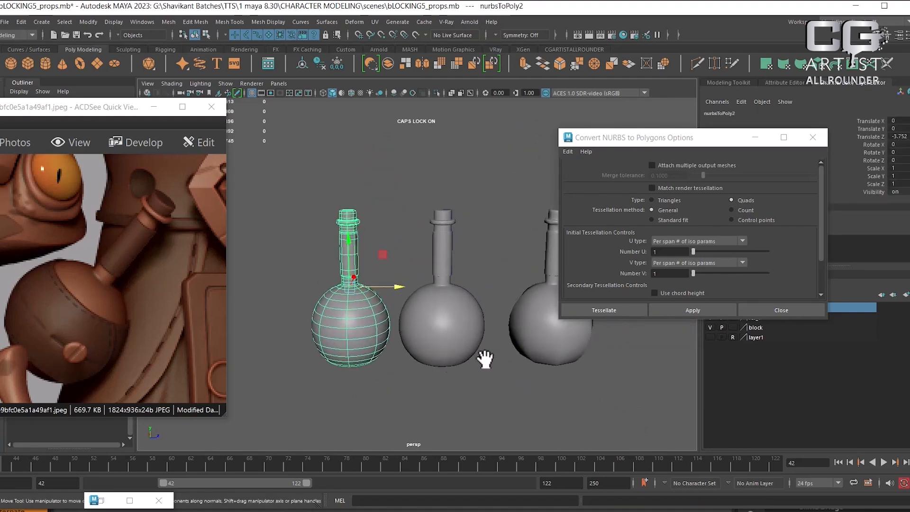
{"action": "key", "text": "Delete"}
{"action": "left_click", "coordinate": [548, 345]}
{"action": "key", "text": "Delete"}
{"action": "left_click", "coordinate": [455, 334]}
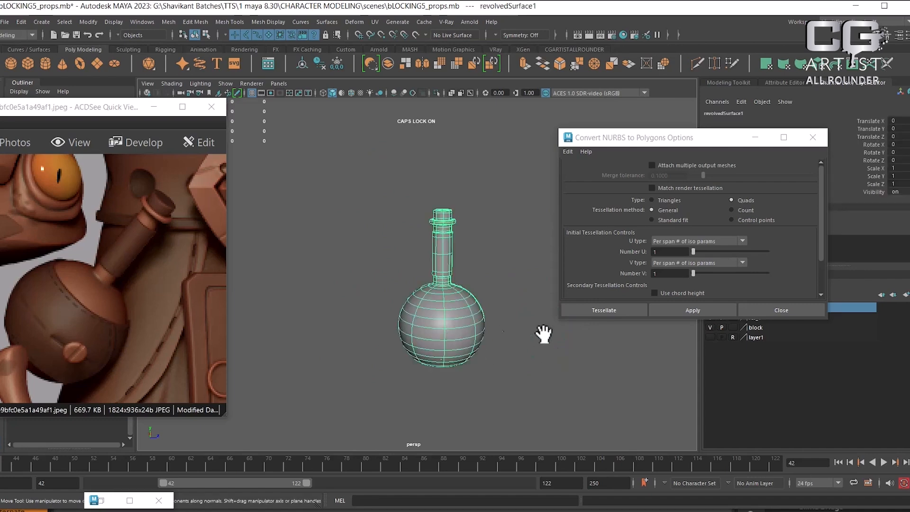
{"action": "right_click_drag", "start_coordinate": [464, 374], "coordinate": [464, 391], "text": "alt"}
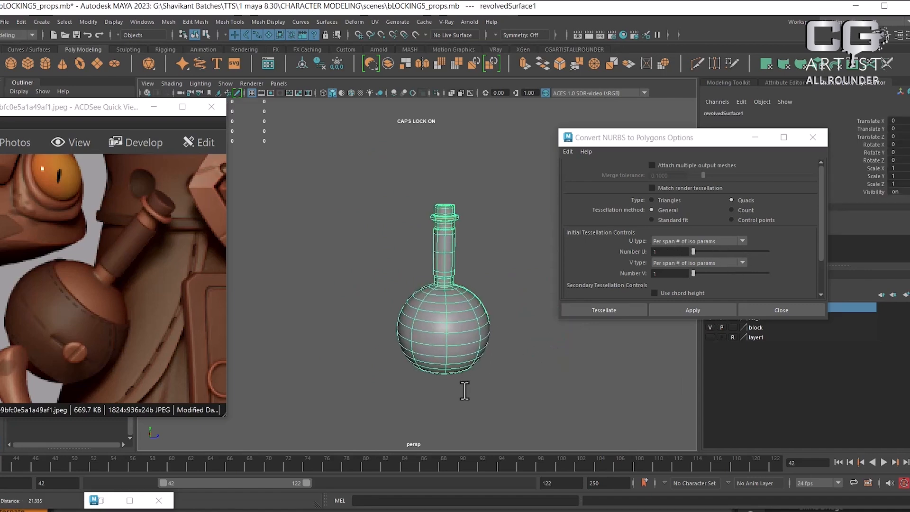
Step: Undo the deletion of the two converted flask copies
{"action": "key", "text": "ctrl+z"}
{"action": "key", "text": "ctrl+z"}
{"action": "key", "text": "ctrl+z"}
{"action": "key", "text": "ctrl+z"}
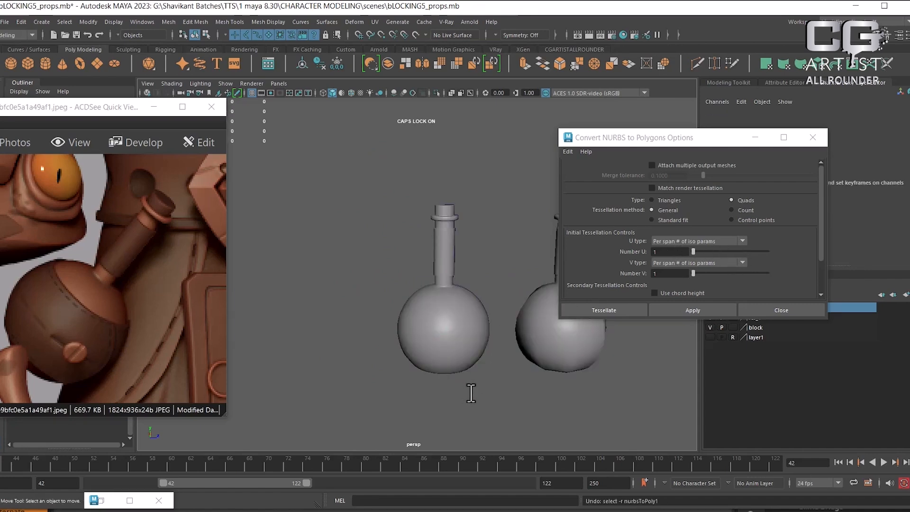
{"action": "key", "text": "ctrl+z"}
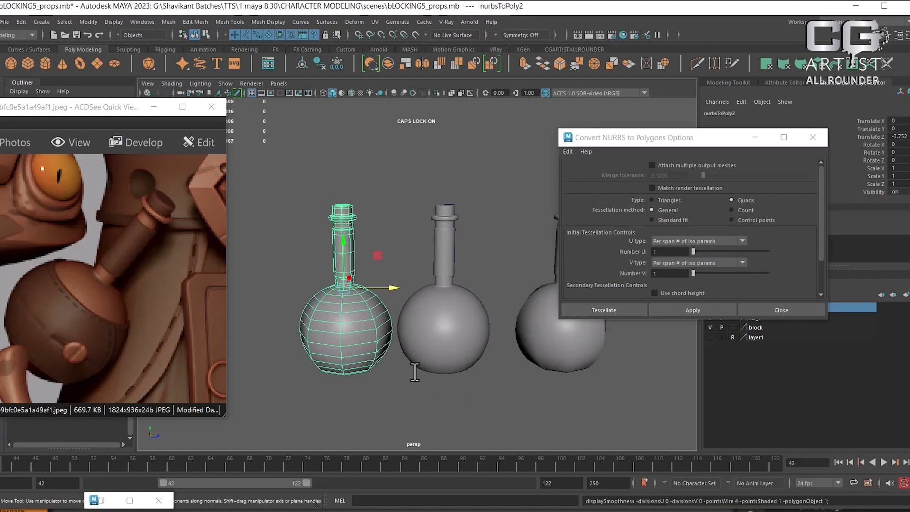
{"action": "key", "text": "ctrl+z"}
Step: Set the tessellation's Number U to 2 and convert the original flask surface to quads
{"action": "left_click_drag", "start_coordinate": [665, 251], "coordinate": [628, 251]}
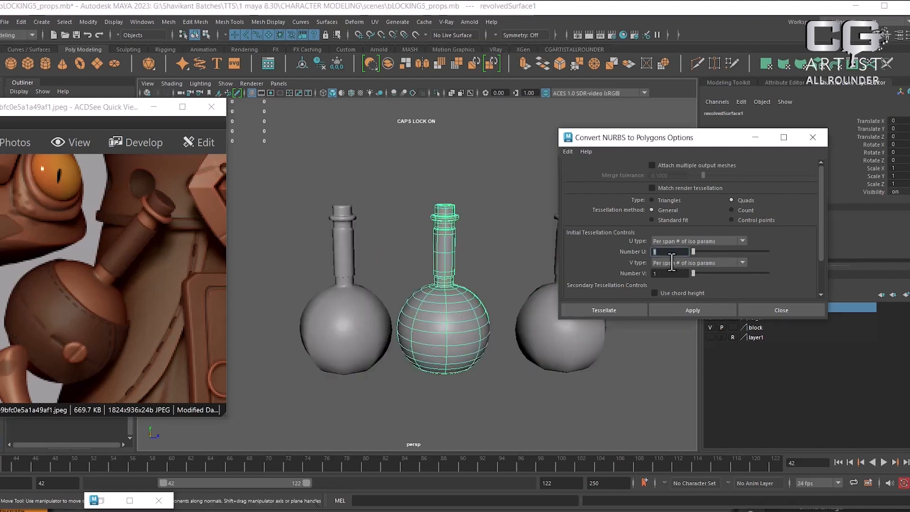
{"action": "type", "text": "2"}
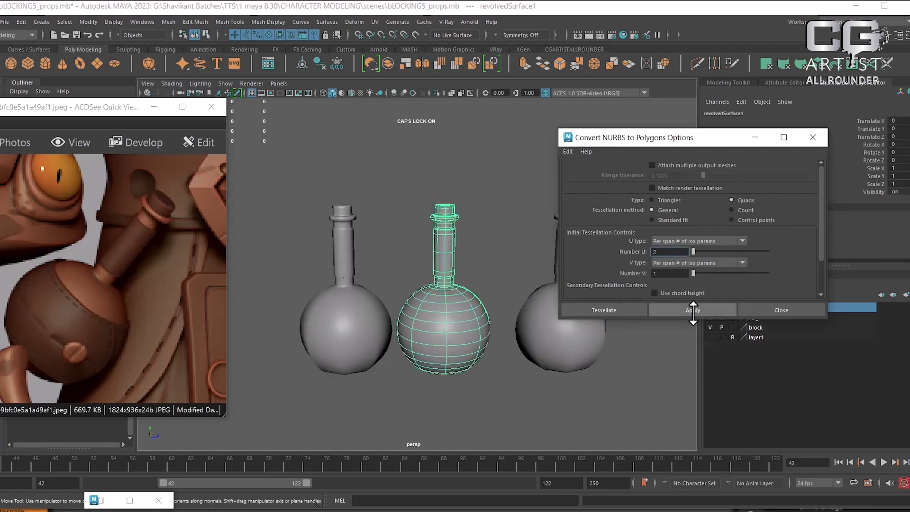
{"action": "left_click", "coordinate": [692, 310]}
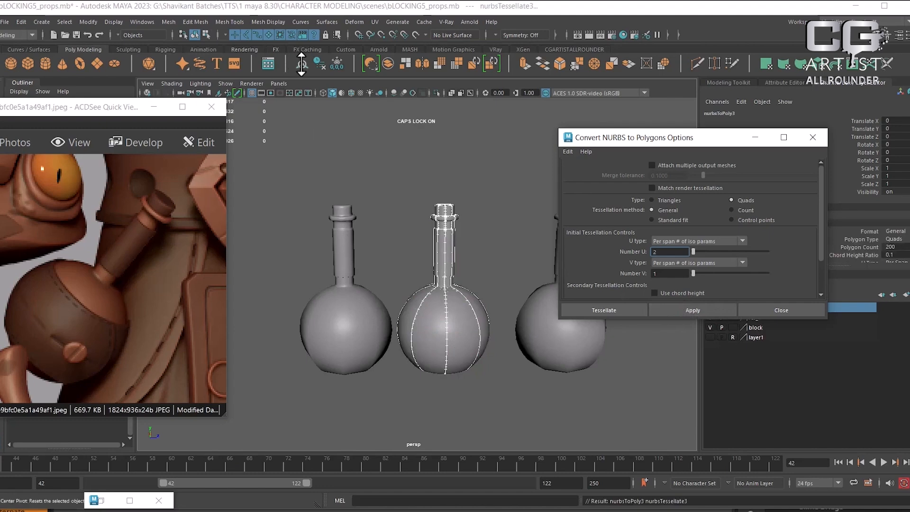
Step: Move the denser quad flask to about -6.53 on Z and select it with the first quad copy to compare divisions
{"action": "key", "text": "w"}
{"action": "left_click_drag", "start_coordinate": [490, 288], "coordinate": [316, 286]}
{"action": "right_click_drag", "start_coordinate": [315, 286], "coordinate": [394, 366], "text": "alt"}
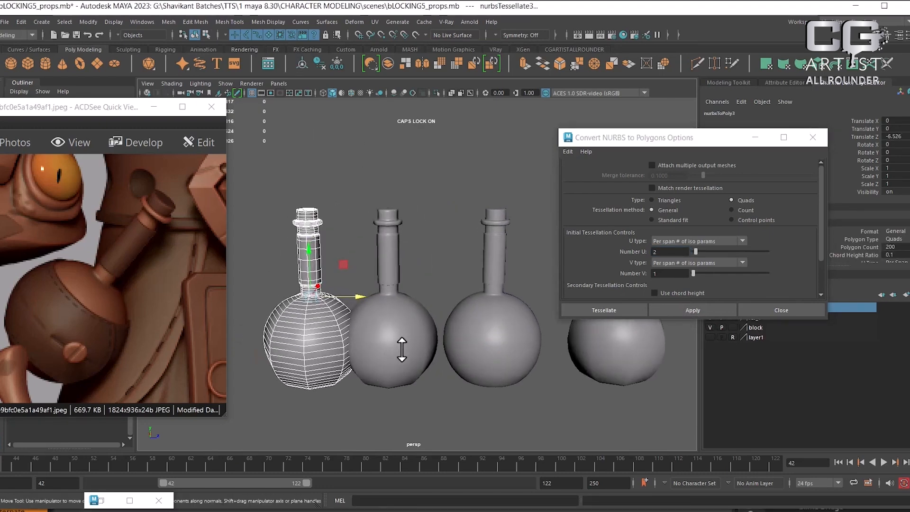
{"action": "left_click", "coordinate": [402, 350]}
{"action": "left_click", "coordinate": [301, 349], "text": "shift"}
{"action": "scroll", "coordinate": [302, 267], "scroll_direction": "up", "scroll_amount": 3}
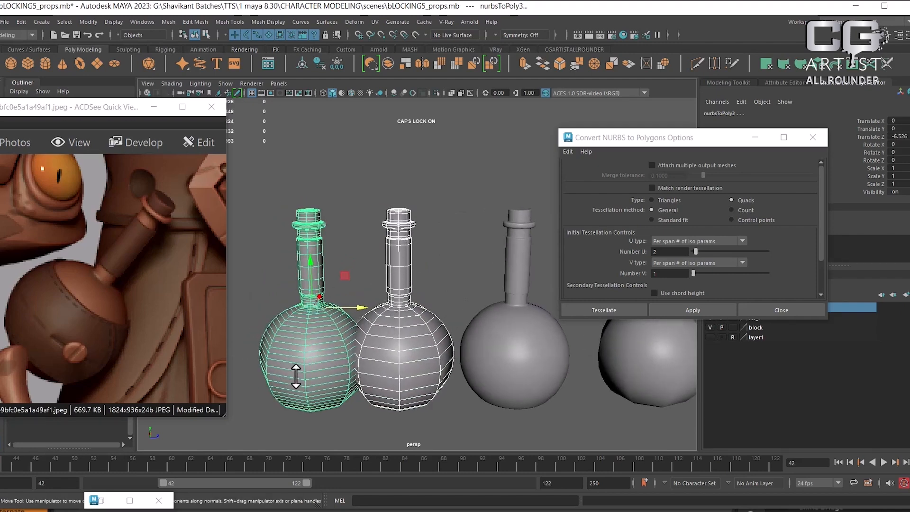
{"action": "left_click_drag", "start_coordinate": [333, 388], "coordinate": [328, 370], "text": "alt"}
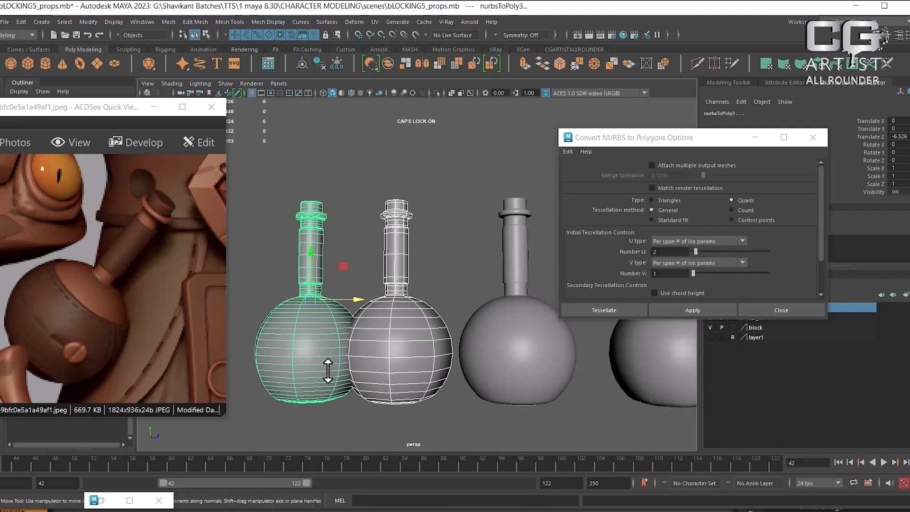
Step: Set the tessellation's Number V to 2 and convert the original flask surface to quads
{"action": "left_click_drag", "start_coordinate": [670, 274], "coordinate": [610, 268]}
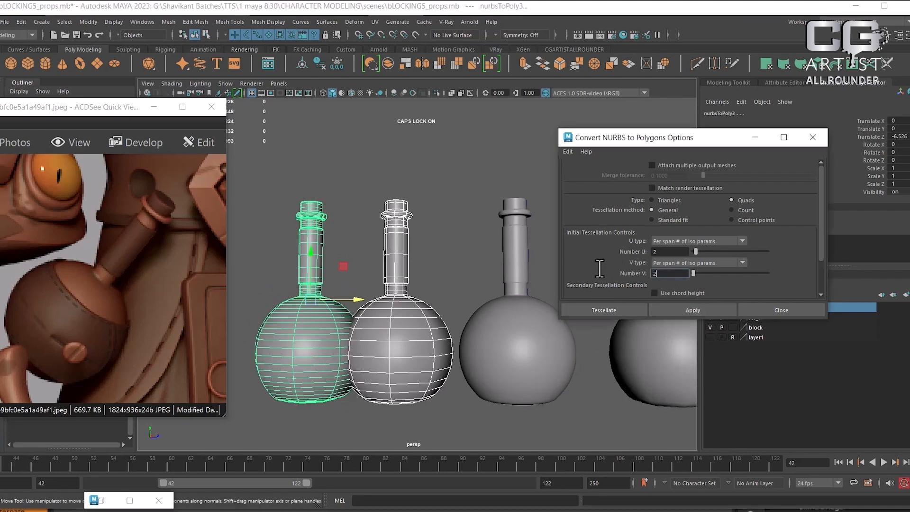
{"action": "left_click", "coordinate": [527, 348]}
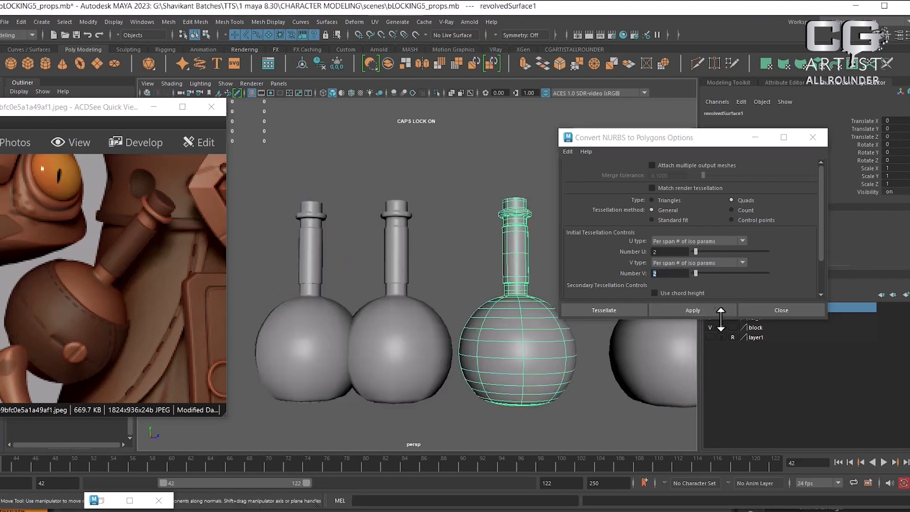
{"action": "left_click", "coordinate": [697, 310]}
Step: Center the newest quad flask's pivot and move it to about -9.35 on Z, beside the other copies
{"action": "scroll", "coordinate": [528, 365], "scroll_direction": "down", "scroll_amount": 2}
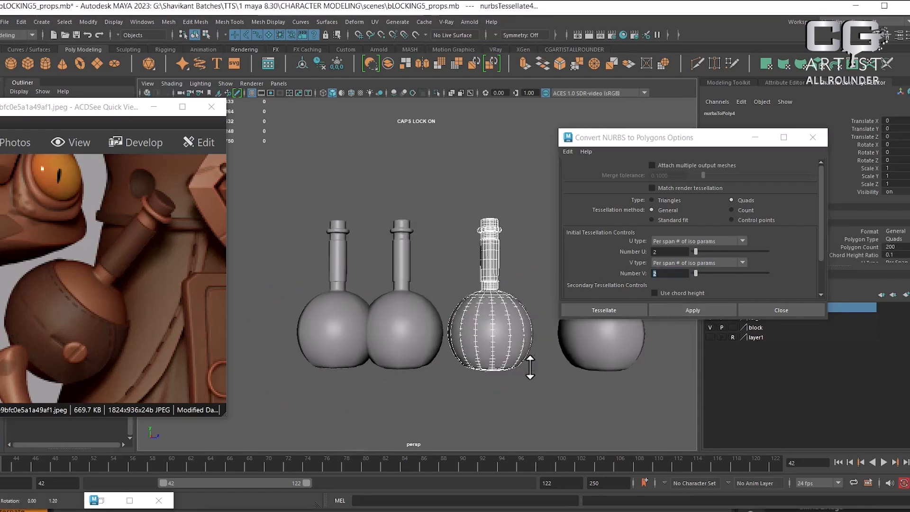
{"action": "left_click", "coordinate": [302, 71]}
{"action": "key", "text": "w"}
{"action": "left_click_drag", "start_coordinate": [534, 297], "coordinate": [408, 326]}
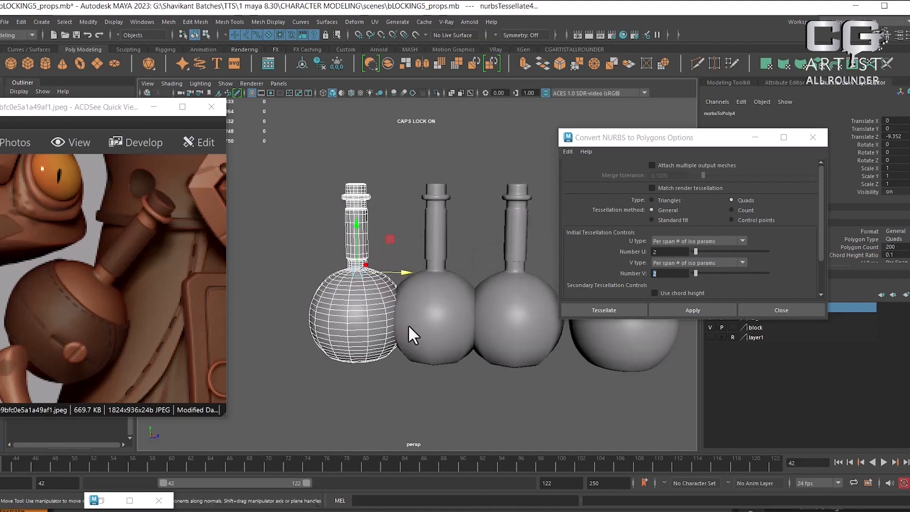
{"action": "middle_click_drag", "start_coordinate": [461, 351], "coordinate": [408, 368], "text": "alt"}
{"action": "right_click_drag", "start_coordinate": [409, 368], "coordinate": [421, 369], "text": "alt"}
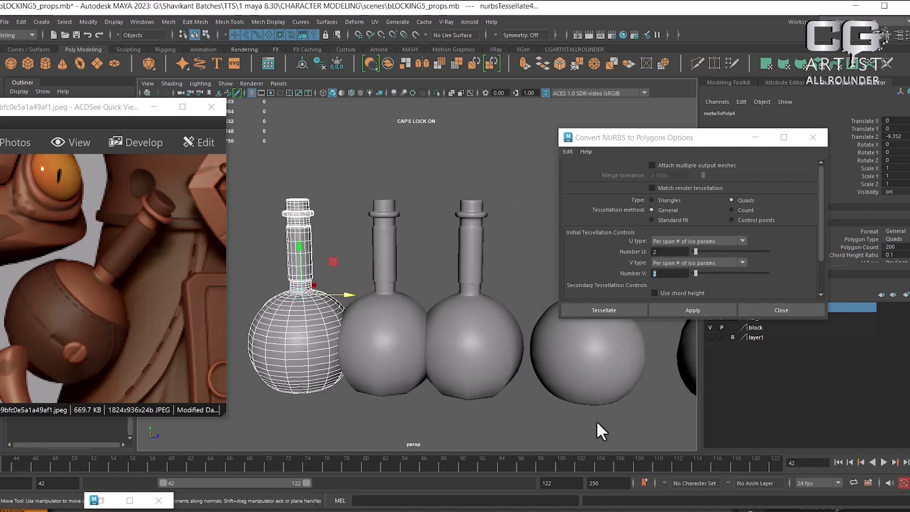
Step: Delete the three quad test copies and the triangulated copy, keeping only the original flask surface
{"action": "left_click_drag", "start_coordinate": [596, 420], "coordinate": [463, 432], "text": "alt"}
{"action": "left_click", "coordinate": [576, 374]}
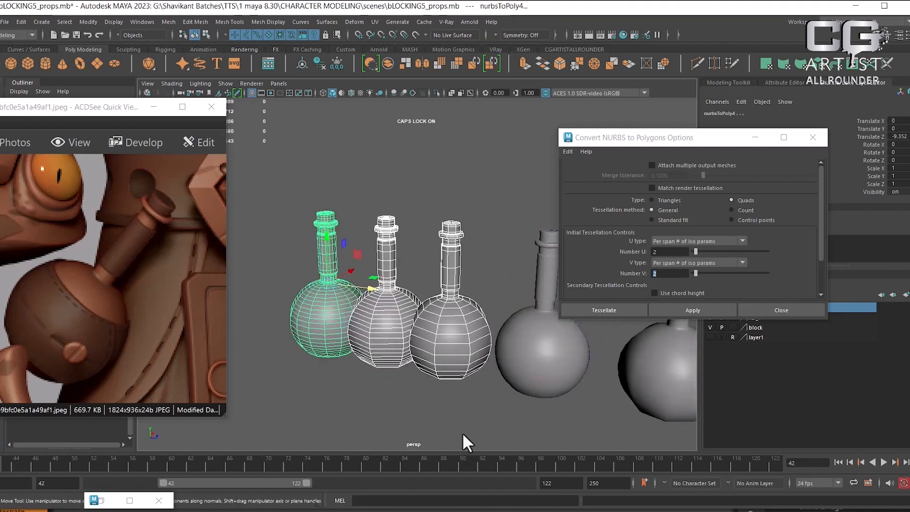
{"action": "key", "text": "Delete"}
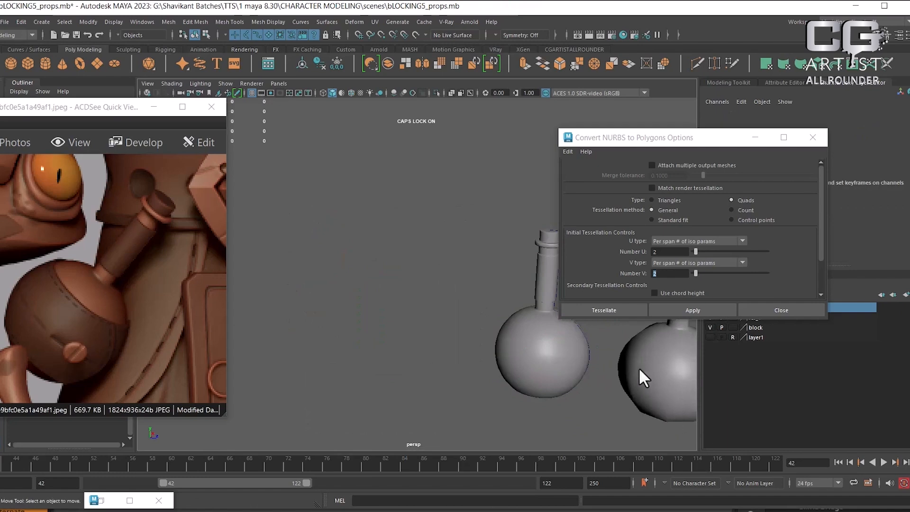
{"action": "left_click", "coordinate": [684, 382]}
{"action": "key", "text": "Delete"}
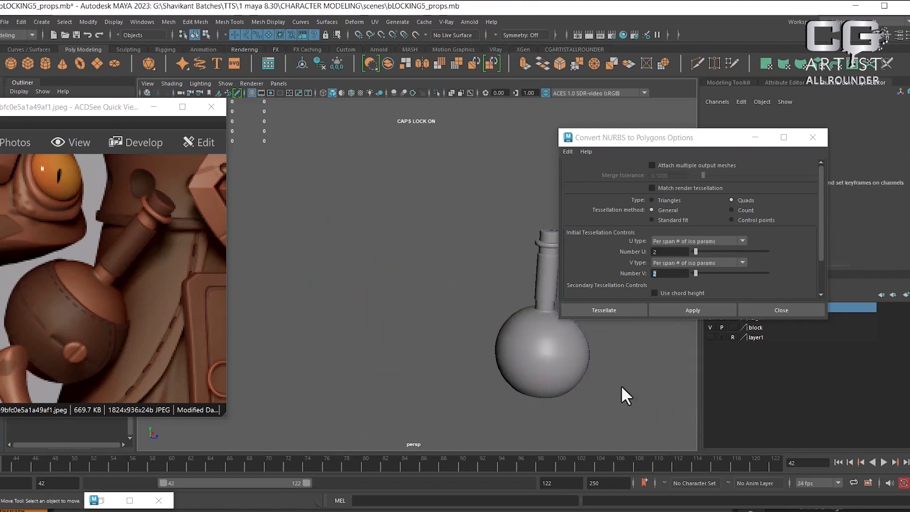
Step: Convert the original flask surface to quad polygons with Number U and Number V at 2
{"action": "left_click", "coordinate": [695, 312]}
{"action": "left_click", "coordinate": [545, 370]}
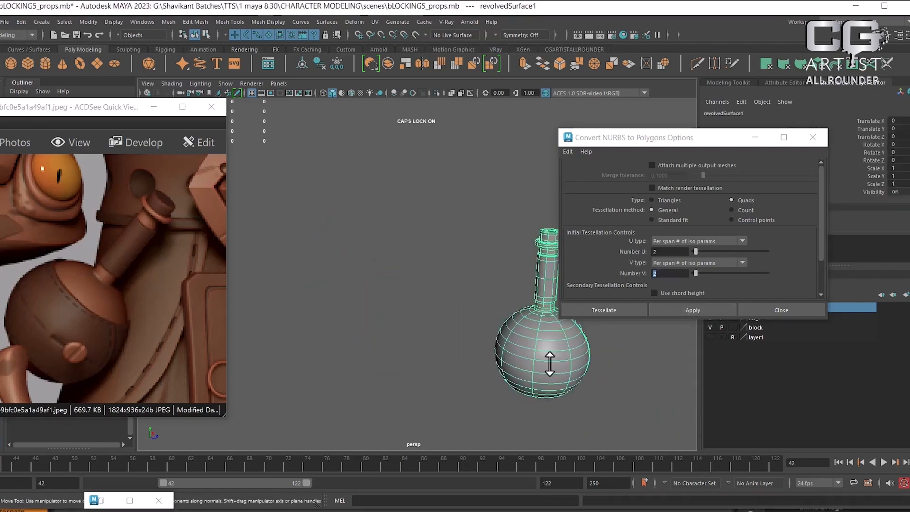
{"action": "left_click", "coordinate": [701, 310]}
{"action": "scroll", "coordinate": [575, 400], "scroll_direction": "up", "scroll_amount": 1}
{"action": "right_click_drag", "start_coordinate": [576, 400], "coordinate": [579, 391], "text": "alt"}
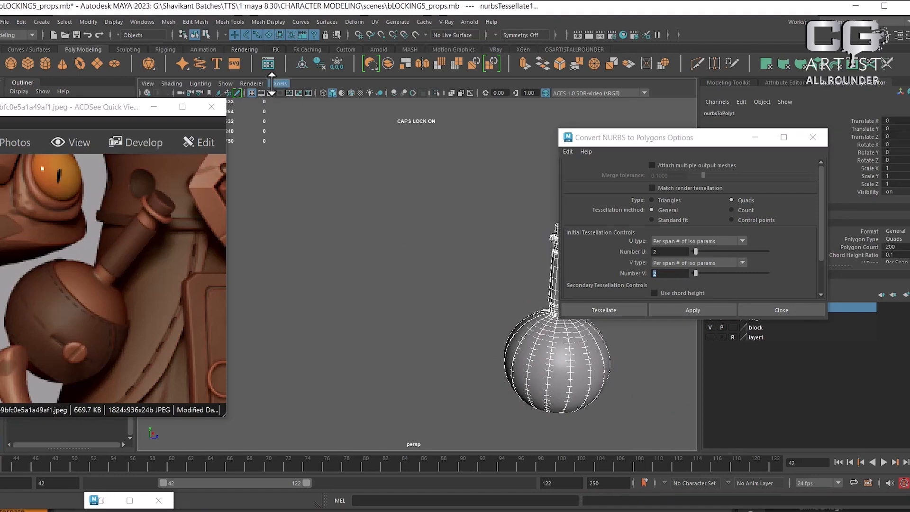
Step: Center the quad flask's pivot, move it to about -4.26 on Z beside the original, and close the conversion options
{"action": "left_click", "coordinate": [300, 62]}
{"action": "scroll", "coordinate": [502, 365], "scroll_direction": "down", "scroll_amount": 2}
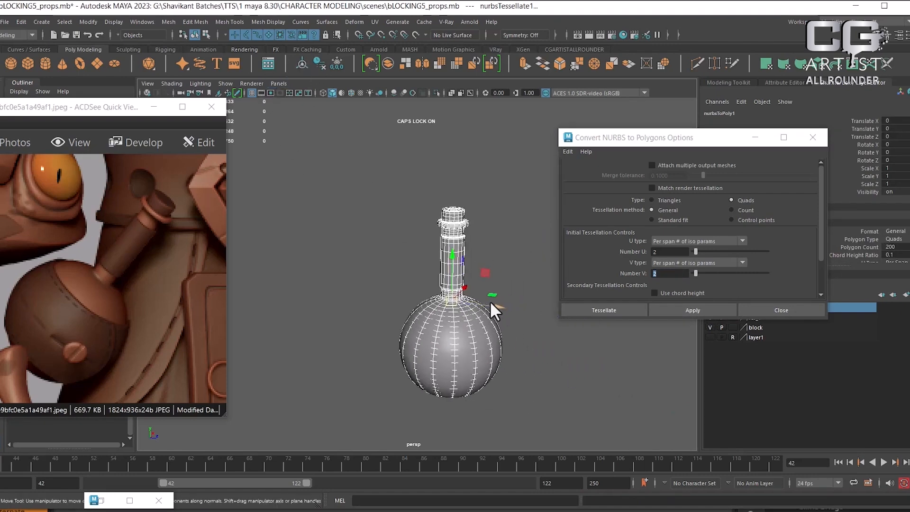
{"action": "left_click_drag", "start_coordinate": [491, 300], "coordinate": [375, 287]}
{"action": "middle_click_drag", "start_coordinate": [406, 325], "coordinate": [462, 327], "text": "alt"}
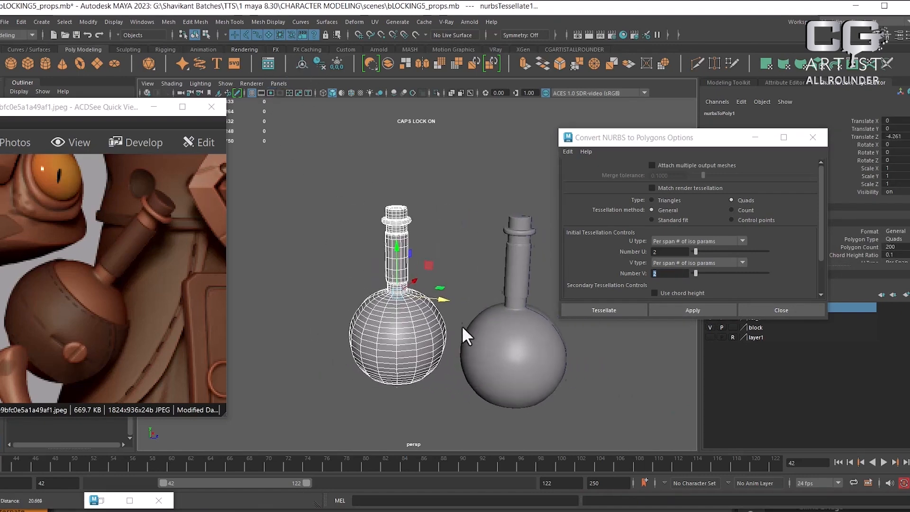
{"action": "scroll", "coordinate": [462, 327], "scroll_direction": "up", "scroll_amount": 1}
{"action": "left_click", "coordinate": [781, 310]}
Step: Hide the original NURBS flask surface
{"action": "left_click", "coordinate": [653, 410]}
{"action": "left_click", "coordinate": [519, 372]}
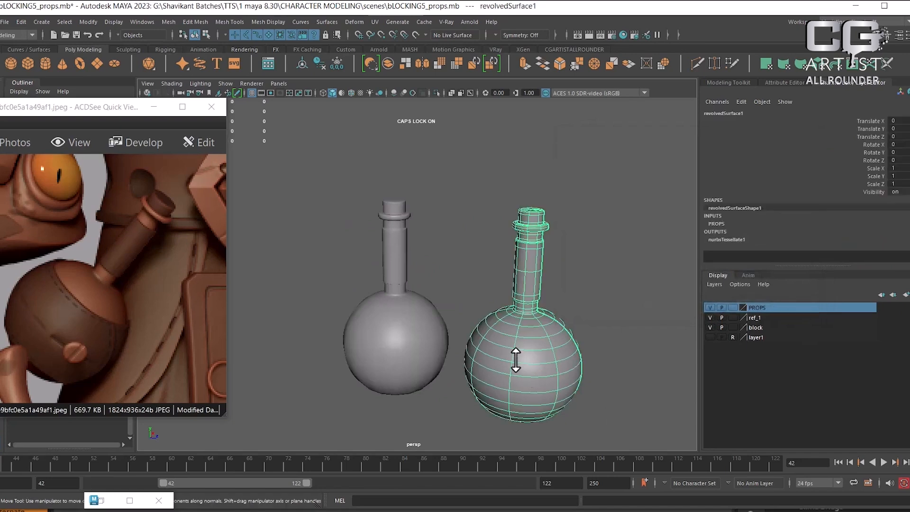
{"action": "scroll", "coordinate": [544, 319], "scroll_direction": "up", "scroll_amount": 2}
{"action": "left_click", "coordinate": [557, 214]}
{"action": "left_click_drag", "start_coordinate": [565, 153], "coordinate": [542, 387]}
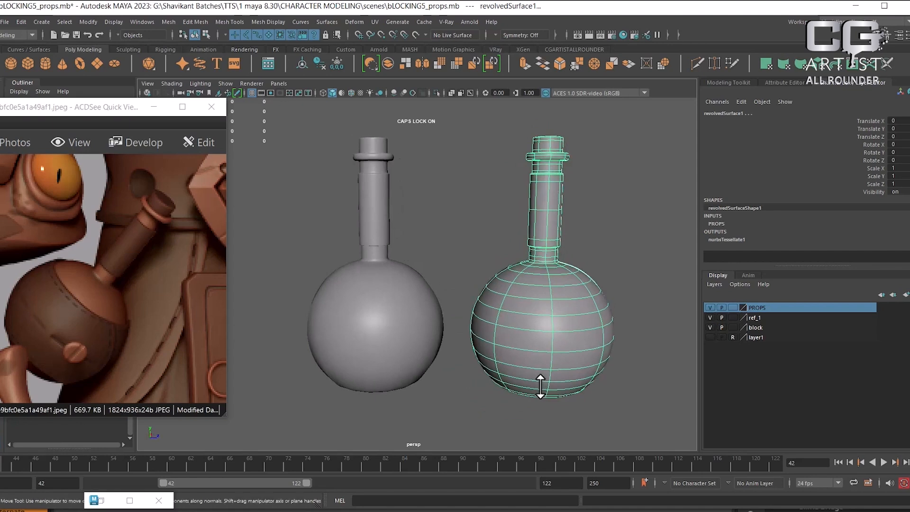
{"action": "key", "text": "h"}
Step: In the front view, select a horizontal edge loop around the quad flask's belly and convert it to faces
{"action": "left_click", "coordinate": [393, 306]}
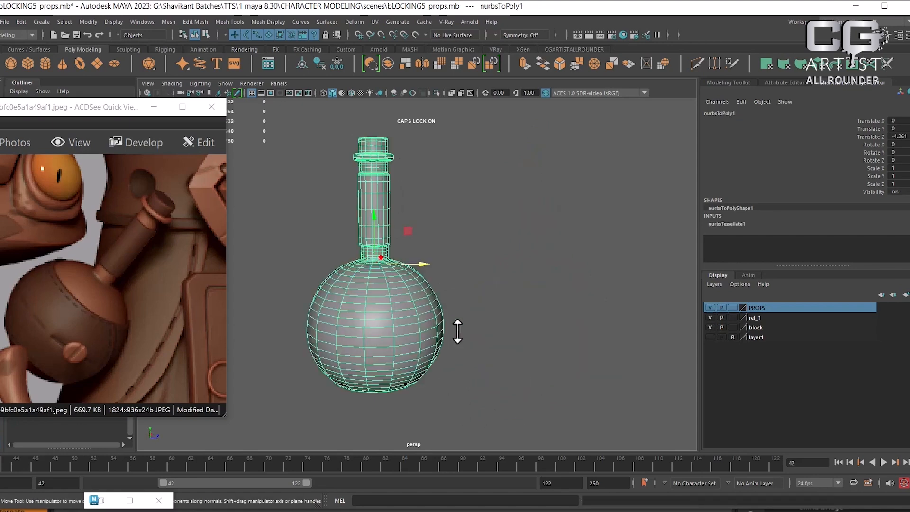
{"action": "key", "text": "space"}
{"action": "left_click_drag", "start_coordinate": [512, 319], "coordinate": [511, 327]}
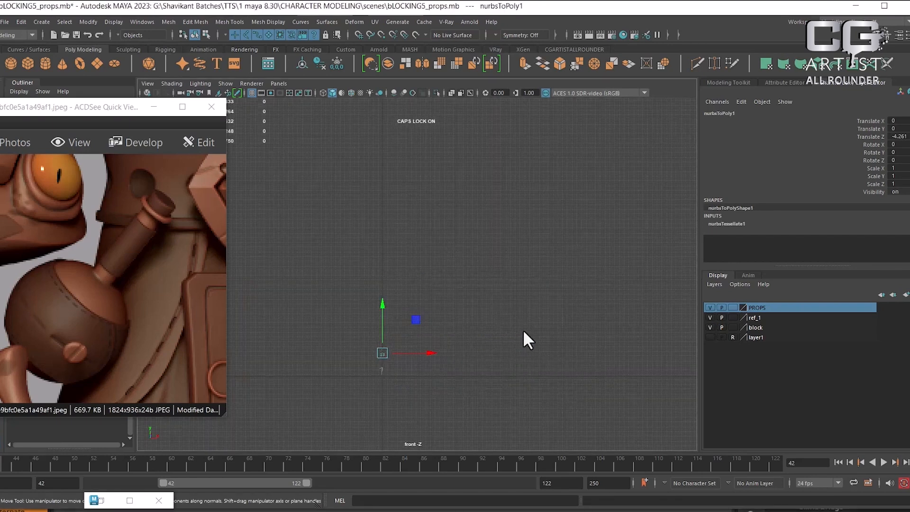
{"action": "key", "text": "f"}
{"action": "right_click_drag", "start_coordinate": [464, 331], "coordinate": [486, 309], "text": "alt"}
{"action": "middle_click_drag", "start_coordinate": [486, 309], "coordinate": [518, 256], "text": "alt"}
{"action": "right_click_drag", "start_coordinate": [518, 255], "coordinate": [403, 286], "text": "alt"}
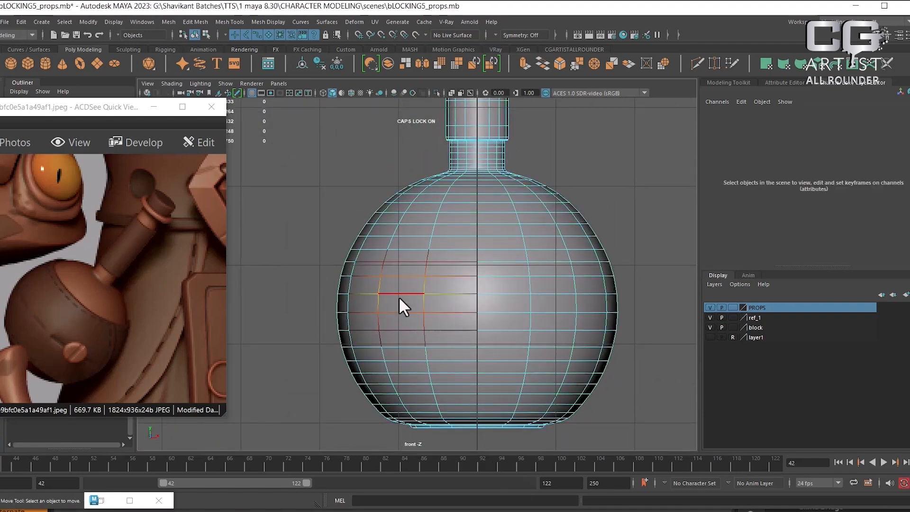
{"action": "left_click", "coordinate": [408, 294]}
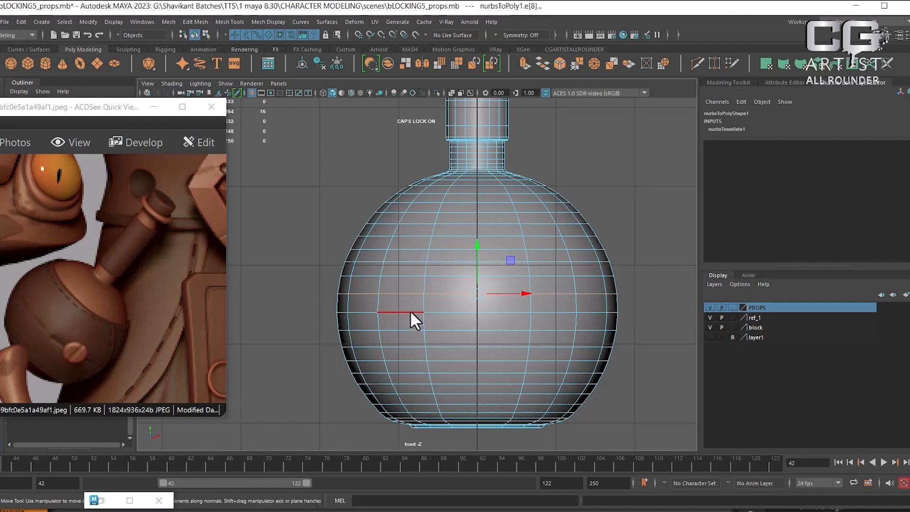
{"action": "right_click_drag", "start_coordinate": [419, 286], "coordinate": [412, 333], "text": "ctrl"}
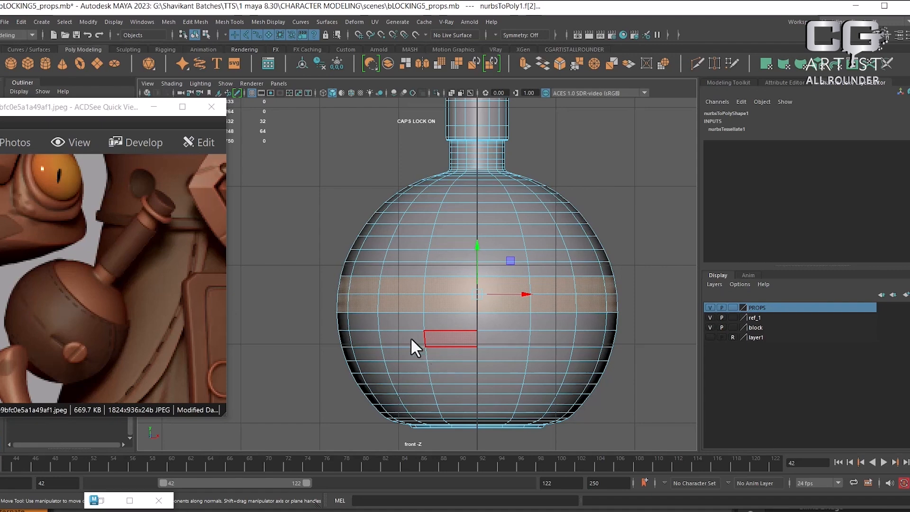
Step: Grow the face selection up and down five times so it covers most of the flask's belly
{"action": "left_click", "coordinate": [67, 22]}
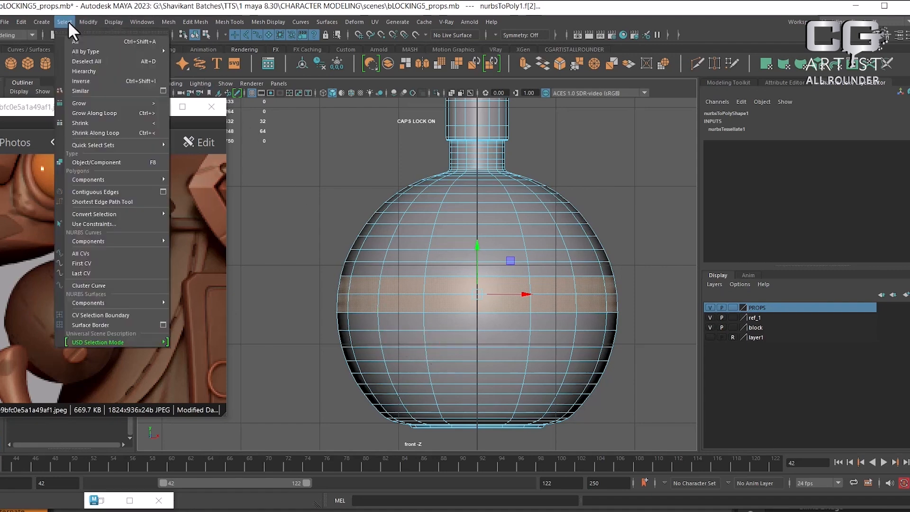
{"action": "left_click", "coordinate": [141, 103]}
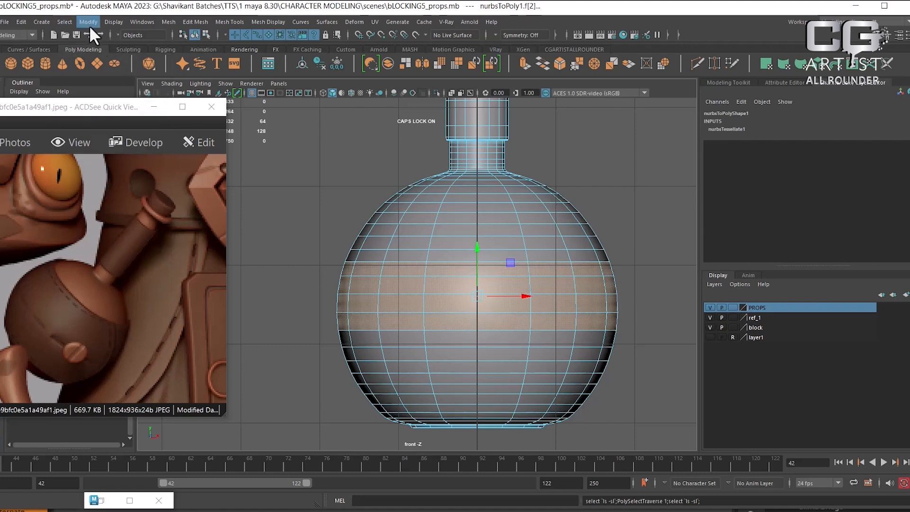
{"action": "left_click", "coordinate": [67, 22]}
{"action": "left_click", "coordinate": [102, 104]}
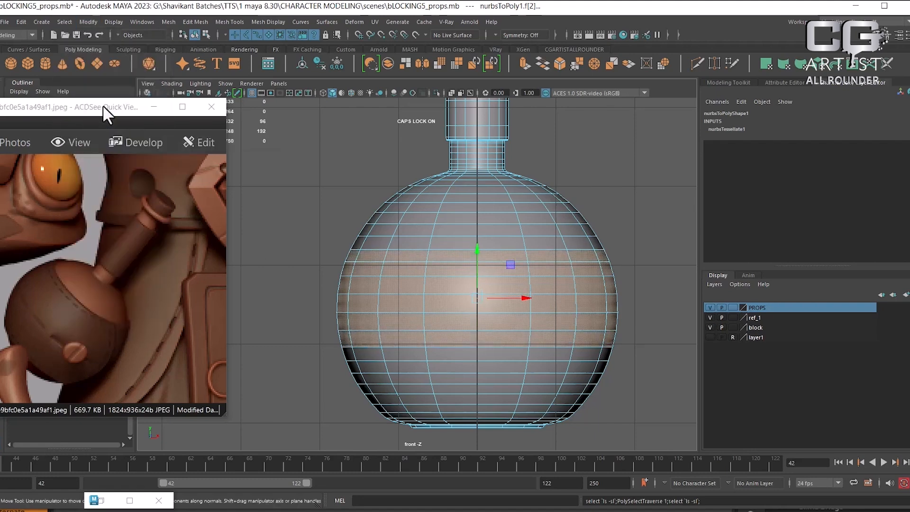
{"action": "left_click", "coordinate": [65, 22]}
{"action": "mouse_move", "coordinate": [47, 22]}
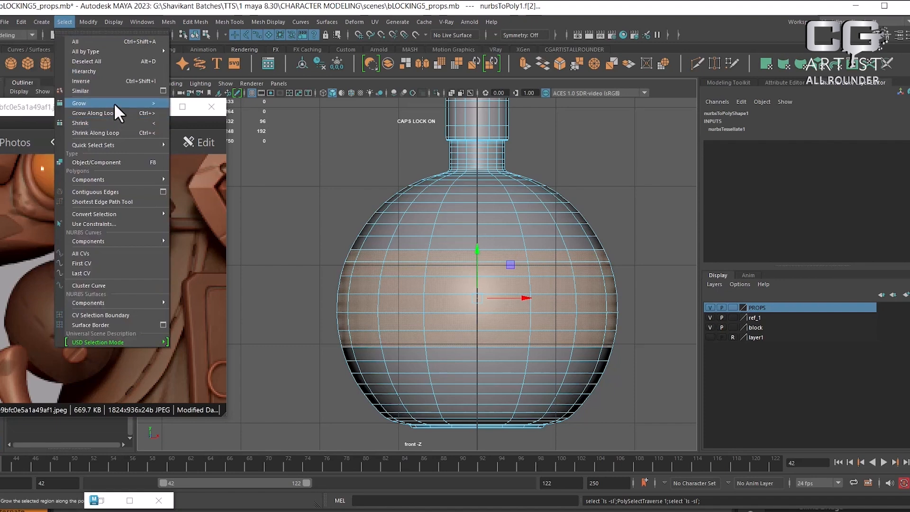
{"action": "left_click", "coordinate": [114, 105]}
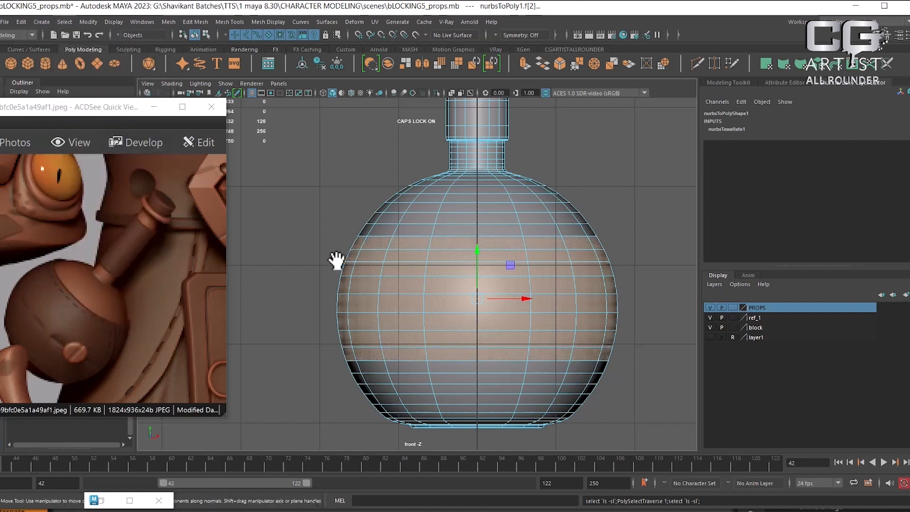
{"action": "key", "text": "shift+period"}
{"action": "key", "text": "shift+period"}
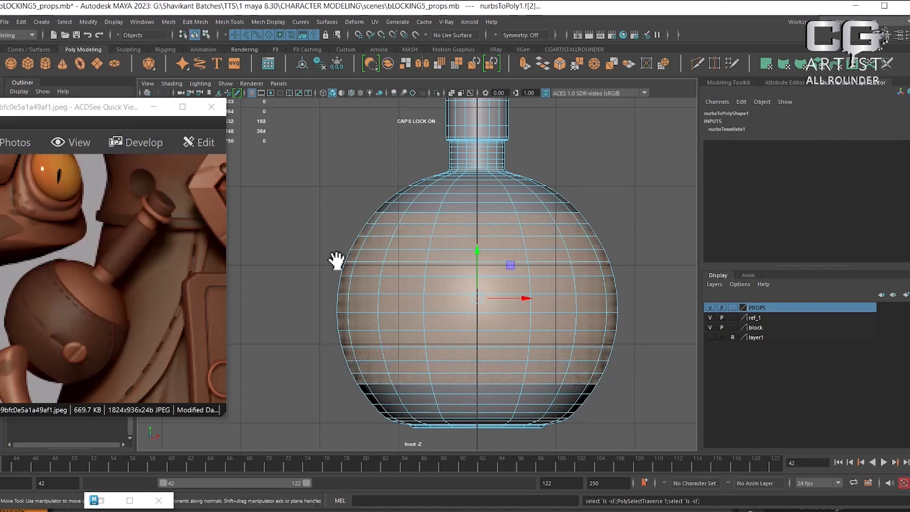
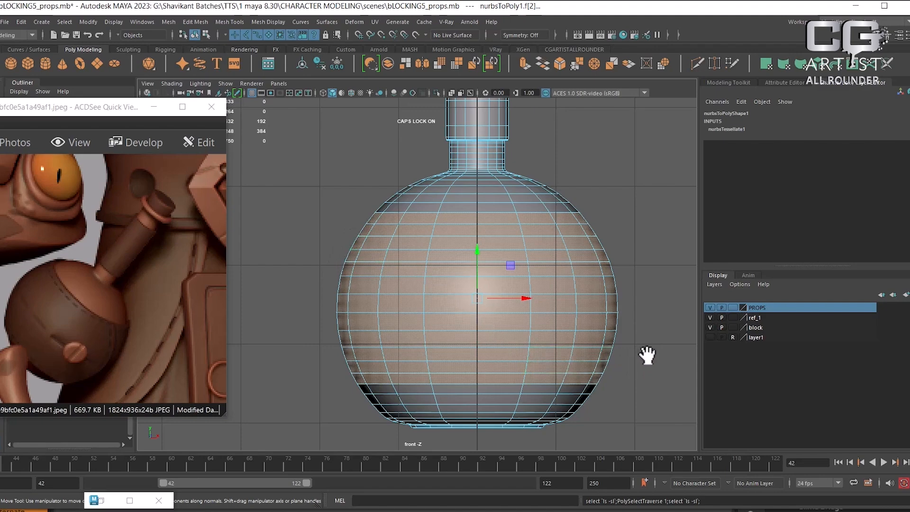
Step: Duplicate the selected belly faces into a separate mesh, keeping the faces together with zero offset
{"action": "left_click_drag", "start_coordinate": [582, 321], "coordinate": [657, 296], "text": "alt"}
{"action": "right_click_drag", "start_coordinate": [657, 296], "coordinate": [636, 318], "text": "alt"}
{"action": "middle_click_drag", "start_coordinate": [636, 318], "coordinate": [596, 272], "text": "alt"}
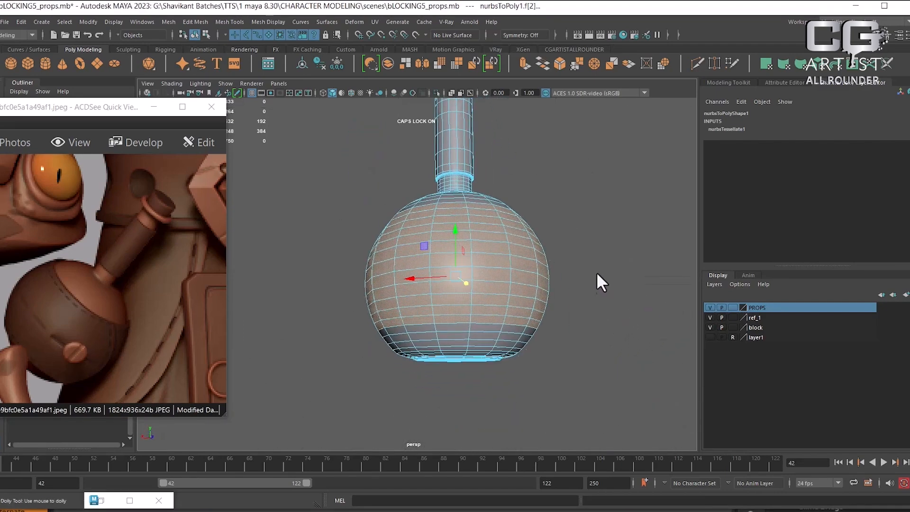
{"action": "right_click_drag", "start_coordinate": [596, 272], "coordinate": [615, 300], "text": "alt"}
{"action": "left_click_drag", "start_coordinate": [615, 300], "coordinate": [610, 312], "text": "alt"}
{"action": "right_click_drag", "start_coordinate": [608, 202], "coordinate": [574, 317], "text": "shift"}
{"action": "left_click_drag", "start_coordinate": [573, 317], "coordinate": [568, 338], "text": "alt"}
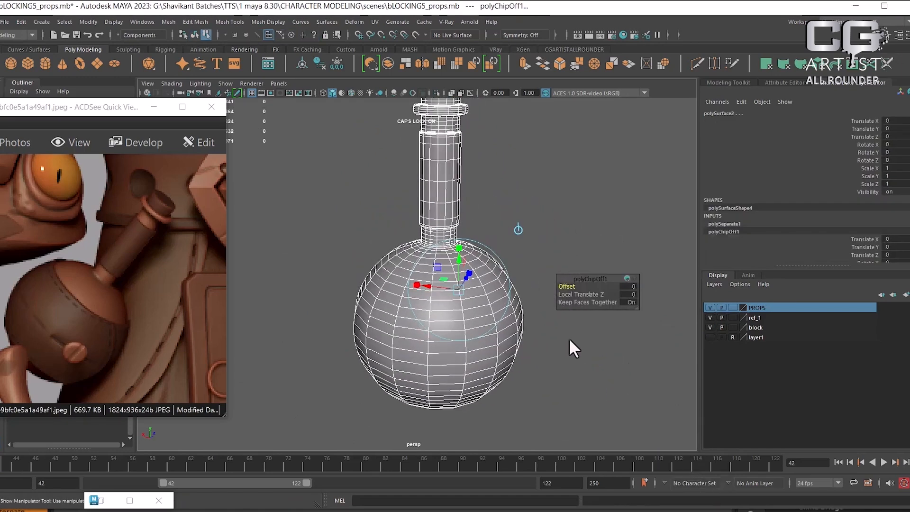
{"action": "right_click_drag", "start_coordinate": [569, 337], "coordinate": [587, 342], "text": "alt"}
Step: Return to object selection and hide the full quad flask, leaving the duplicated belly band
{"action": "right_click_drag", "start_coordinate": [468, 219], "coordinate": [566, 147]}
{"action": "left_click", "coordinate": [567, 147]}
{"action": "left_click", "coordinate": [465, 291]}
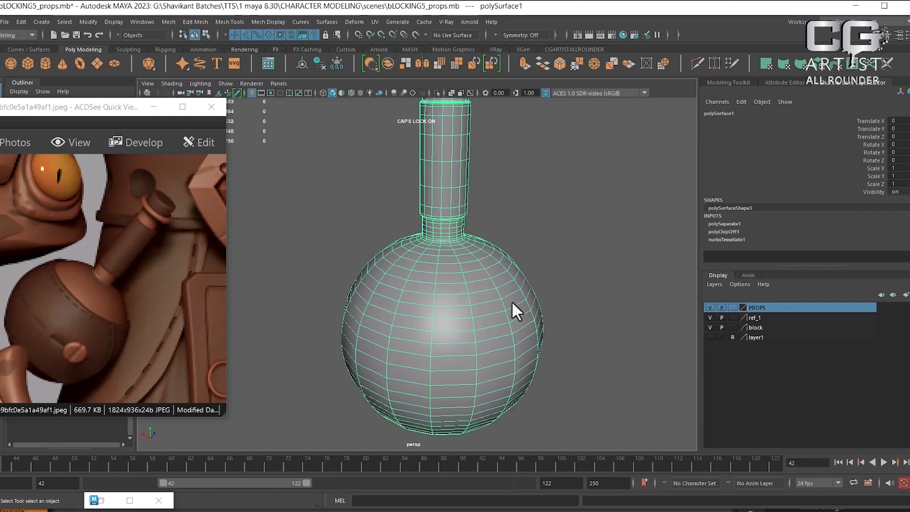
{"action": "key", "text": "ctrl+h"}
Step: Examine the duplicated belly band from several angles against the stitched leather cover in the reference image
{"action": "left_click", "coordinate": [474, 334]}
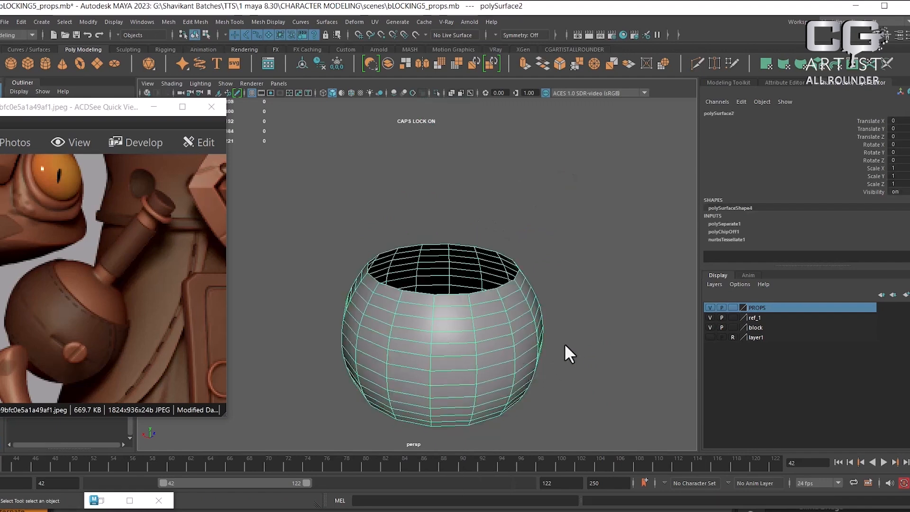
{"action": "mouse_move", "coordinate": [562, 346]}
{"action": "left_mouse_down", "text": "alt"}
{"action": "mouse_move", "coordinate": [570, 340]}
{"action": "mouse_move", "coordinate": [534, 337]}
{"action": "mouse_move", "coordinate": [556, 342]}
{"action": "left_mouse_up", "text": "alt"}
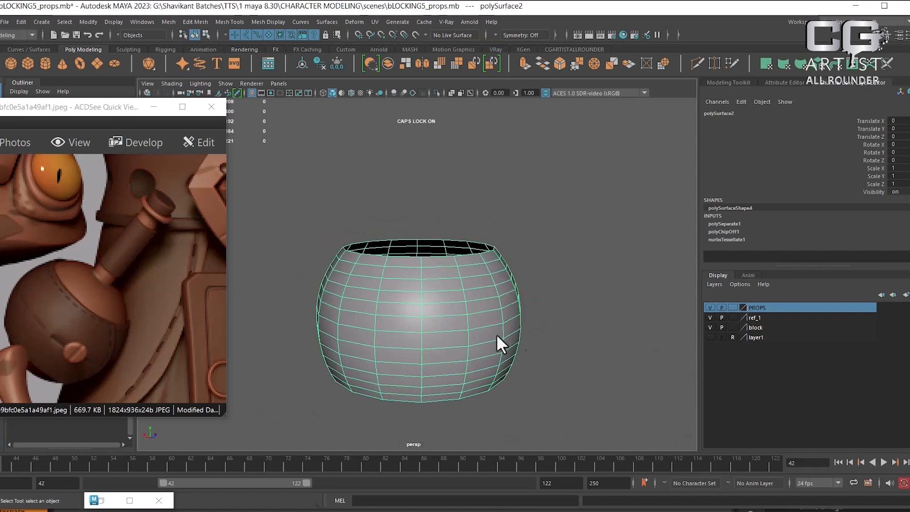
{"action": "left_click_drag", "start_coordinate": [493, 309], "coordinate": [516, 285], "text": "alt"}
{"action": "left_click_drag", "start_coordinate": [146, 342], "coordinate": [112, 315]}
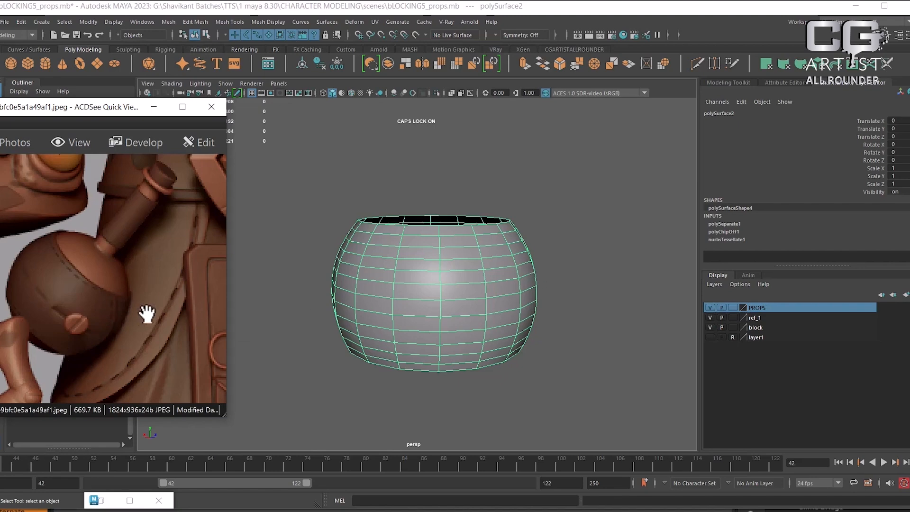
{"action": "left_click_drag", "start_coordinate": [479, 270], "coordinate": [522, 301], "text": "alt"}
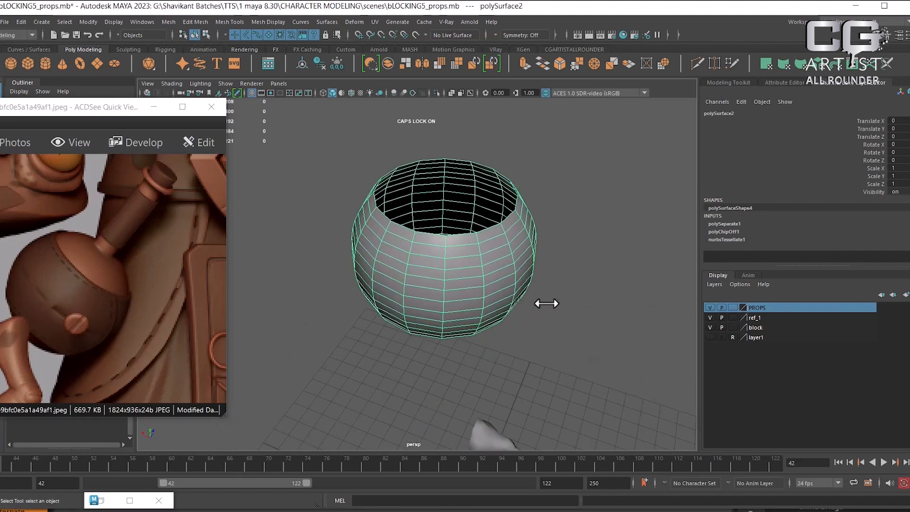
{"action": "left_click", "coordinate": [546, 304]}
{"action": "left_click", "coordinate": [504, 270]}
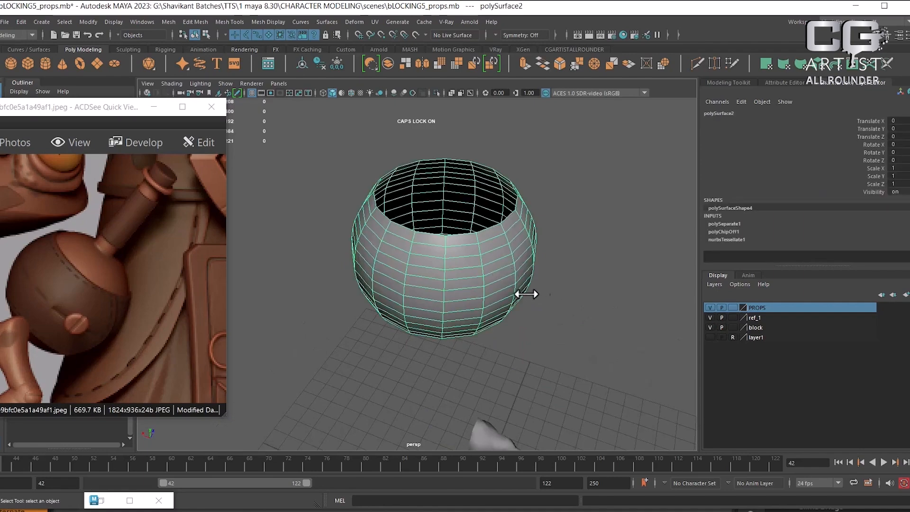
{"action": "left_click_drag", "start_coordinate": [527, 294], "coordinate": [517, 277], "text": "alt"}
{"action": "right_click_drag", "start_coordinate": [502, 306], "coordinate": [527, 315], "text": "alt"}
{"action": "right_click_drag", "start_coordinate": [517, 232], "coordinate": [536, 123], "text": "alt"}
Step: Select a vertical edge loop on the front of the belly band
{"action": "left_click", "coordinate": [526, 209]}
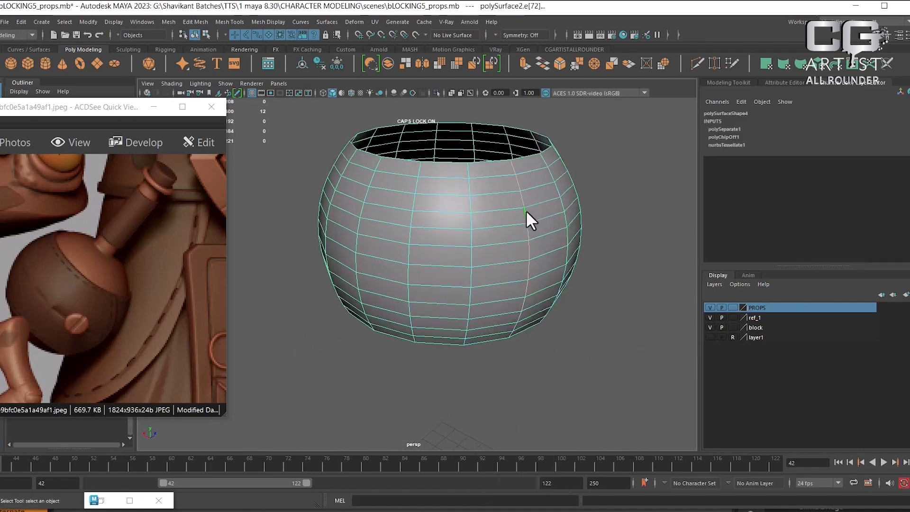
{"action": "left_click_drag", "start_coordinate": [525, 209], "coordinate": [556, 306], "text": "alt"}
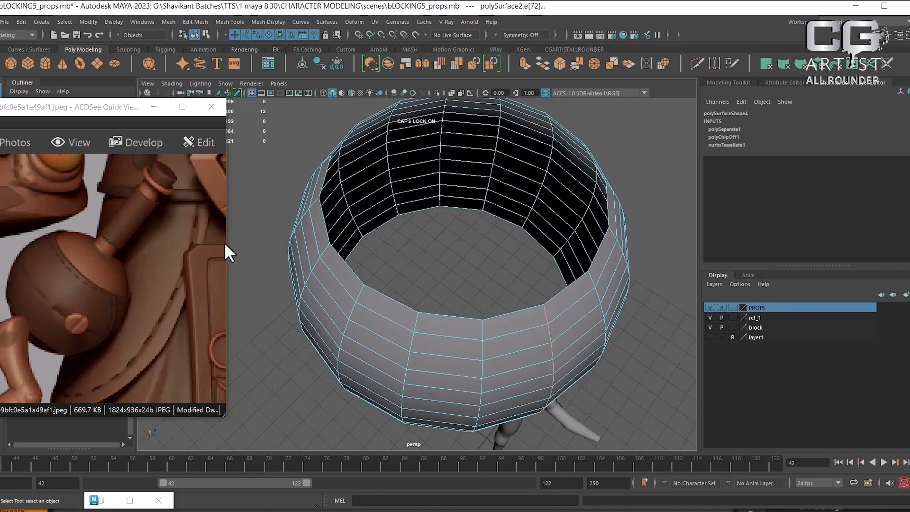
{"action": "key", "text": "alt+Tab"}
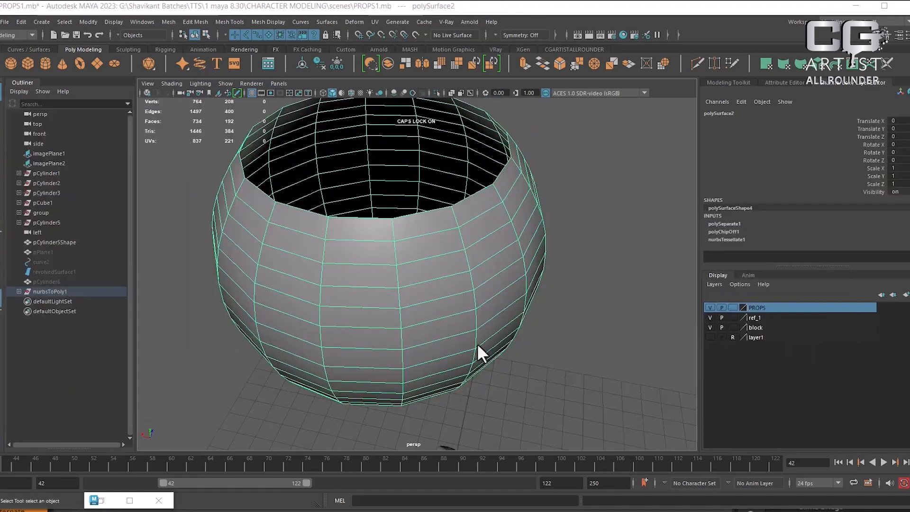
{"action": "scroll", "coordinate": [477, 343], "scroll_direction": "down", "scroll_amount": 3}
{"action": "left_click_drag", "start_coordinate": [440, 297], "coordinate": [431, 216], "text": "alt"}
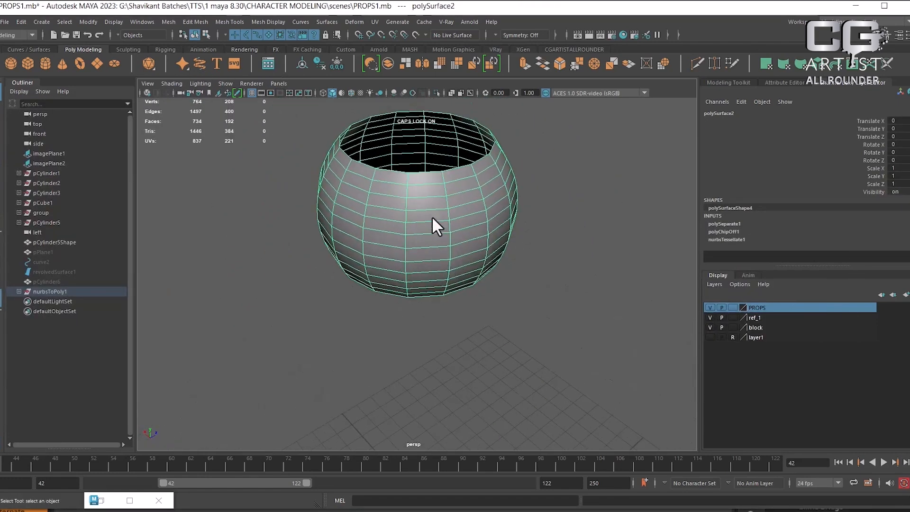
{"action": "right_click_drag", "start_coordinate": [411, 230], "coordinate": [435, 191], "text": "alt"}
{"action": "left_click_drag", "start_coordinate": [448, 223], "coordinate": [453, 257], "text": "alt"}
{"action": "scroll", "coordinate": [448, 251], "scroll_direction": "up", "scroll_amount": 2}
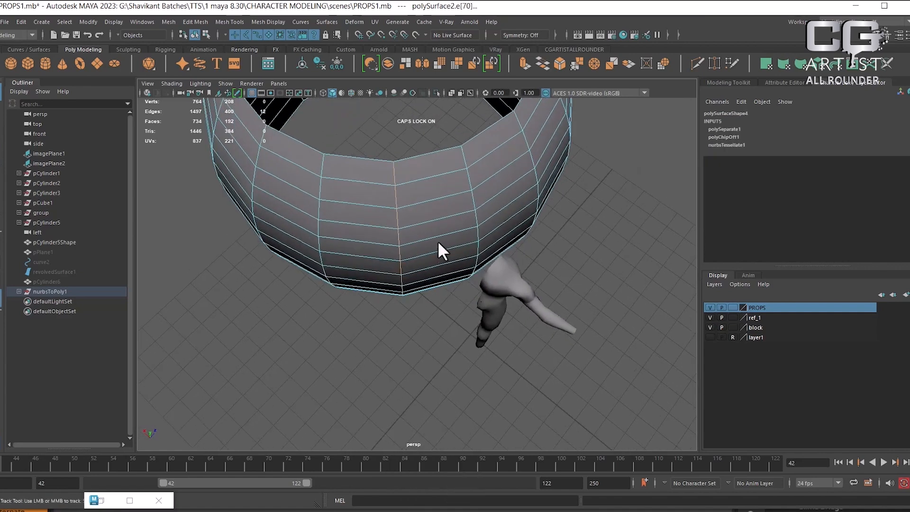
Step: Delete the leftover pCylinder5Shape mesh below the belly band
{"action": "scroll", "coordinate": [463, 209], "scroll_direction": "down", "scroll_amount": 3}
{"action": "right_click_drag", "start_coordinate": [457, 177], "coordinate": [498, 163]}
{"action": "left_click", "coordinate": [522, 275]}
{"action": "left_click", "coordinate": [512, 284]}
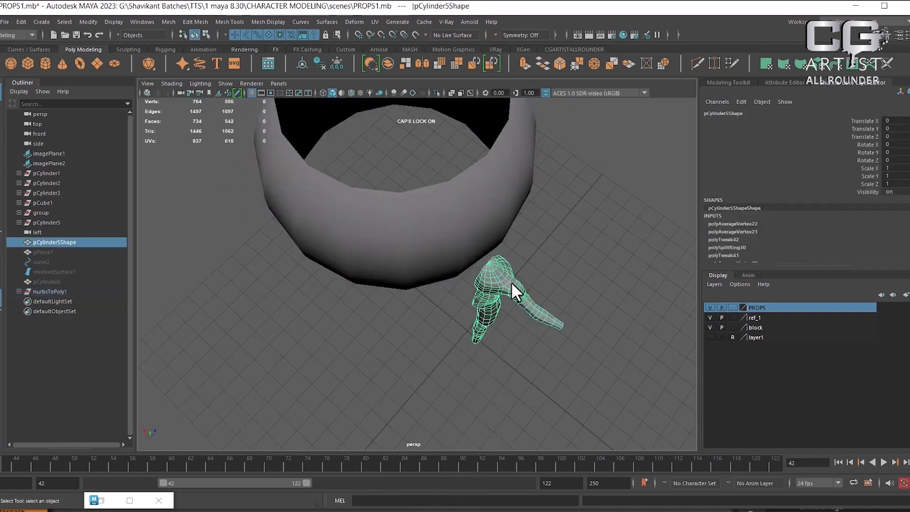
{"action": "key", "text": "Delete"}
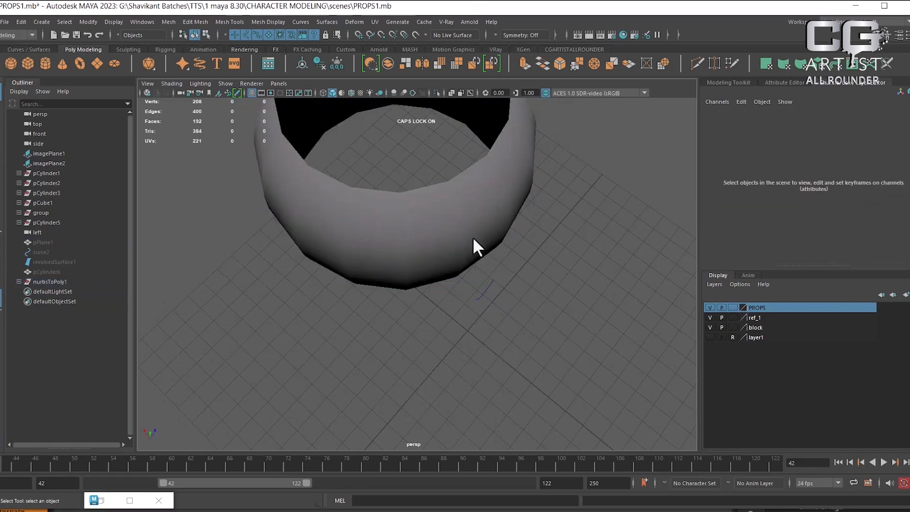
Step: Select vertical edges on the belly band and check their placement around the ring from the top view
{"action": "left_click", "coordinate": [427, 239]}
{"action": "left_click_drag", "start_coordinate": [422, 219], "coordinate": [502, 277], "text": "alt"}
{"action": "key", "text": "space"}
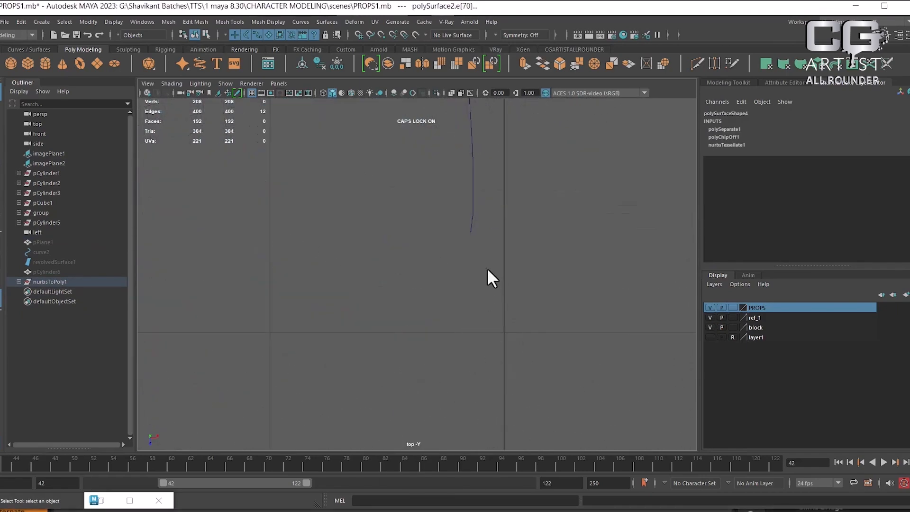
{"action": "key", "text": "f"}
{"action": "scroll", "coordinate": [482, 258], "scroll_direction": "down", "scroll_amount": 15}
{"action": "middle_click_drag", "start_coordinate": [480, 289], "coordinate": [447, 234], "text": "alt"}
{"action": "right_click_drag", "start_coordinate": [447, 234], "coordinate": [544, 309], "text": "alt"}
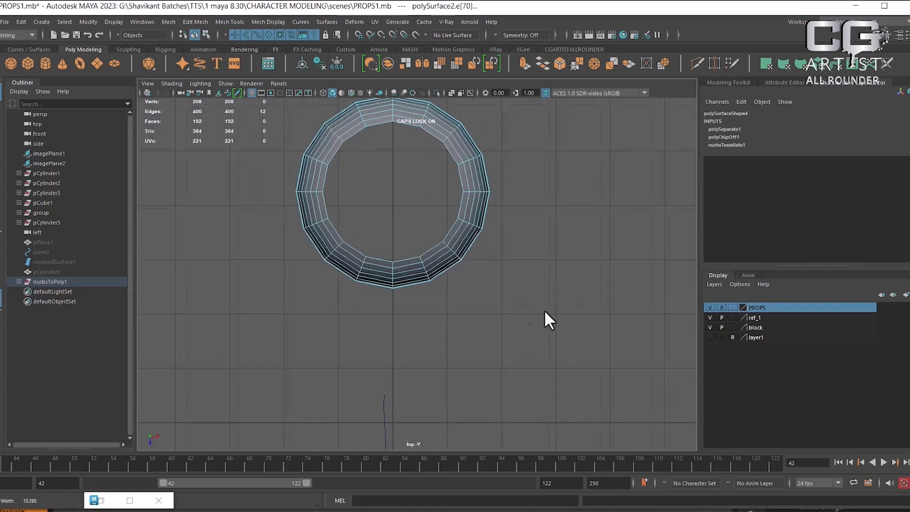
{"action": "middle_click_drag", "start_coordinate": [545, 312], "coordinate": [543, 283], "text": "alt"}
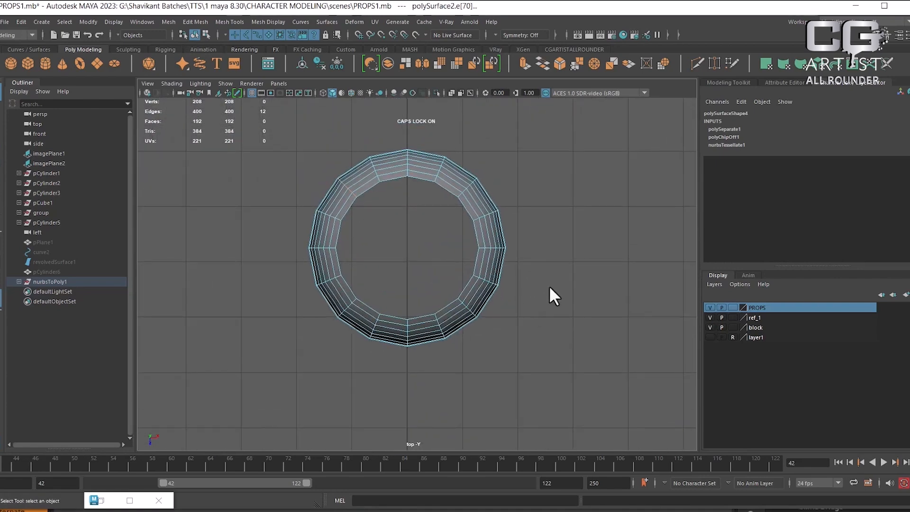
{"action": "right_click_drag", "start_coordinate": [443, 300], "coordinate": [473, 325], "text": "alt"}
{"action": "key", "text": "space"}
{"action": "mouse_move", "coordinate": [473, 328]}
{"action": "left_mouse_down"}
{"action": "mouse_move", "coordinate": [468, 263]}
{"action": "mouse_move", "coordinate": [518, 355]}
{"action": "left_mouse_up"}
{"action": "right_click_drag", "start_coordinate": [518, 356], "coordinate": [441, 284], "text": "alt"}
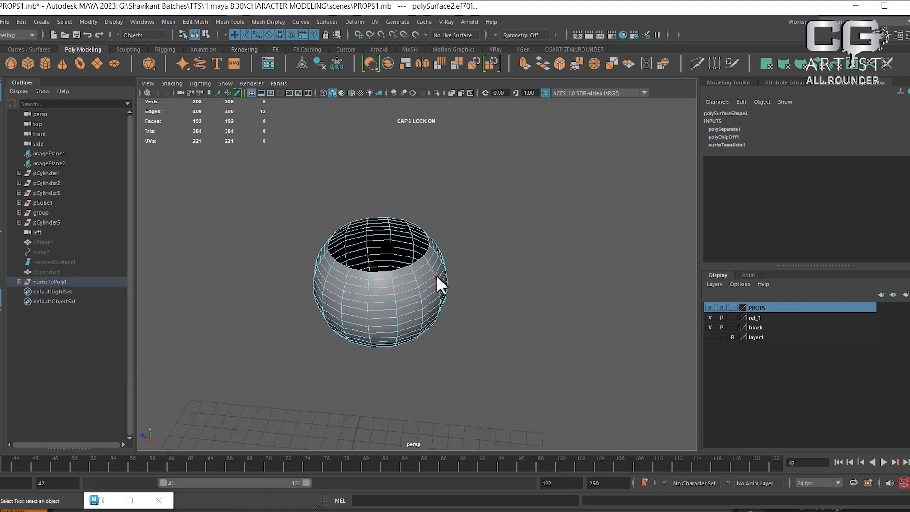
Step: Unhide the rest of the flask and move it together with the belly band to Translate Z 0.242, centring both on the grid origin
{"action": "left_click", "coordinate": [553, 251]}
{"action": "key", "text": "space"}
{"action": "left_click_drag", "start_coordinate": [469, 321], "coordinate": [458, 297]}
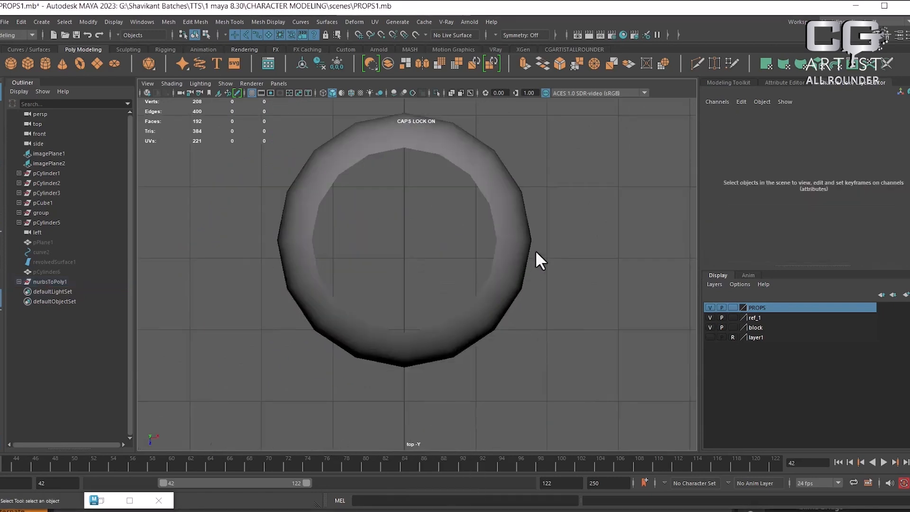
{"action": "left_click", "coordinate": [518, 256]}
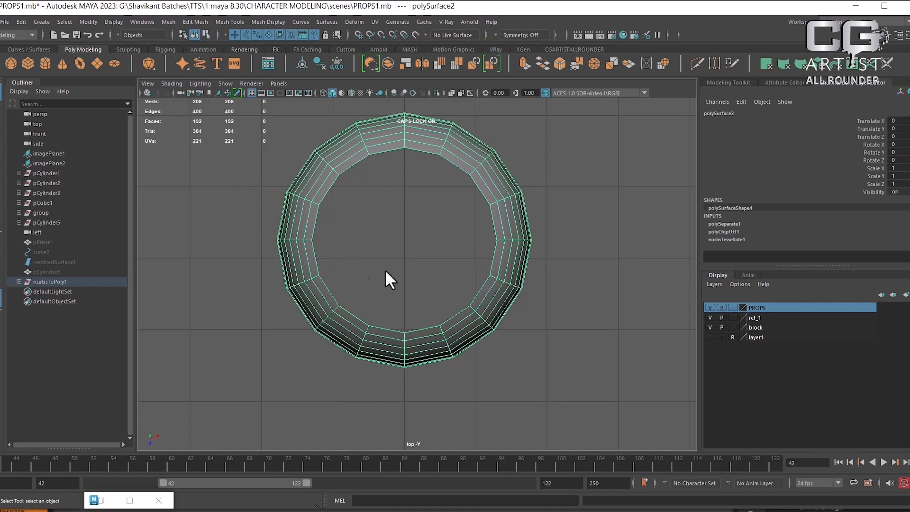
{"action": "key", "text": "w"}
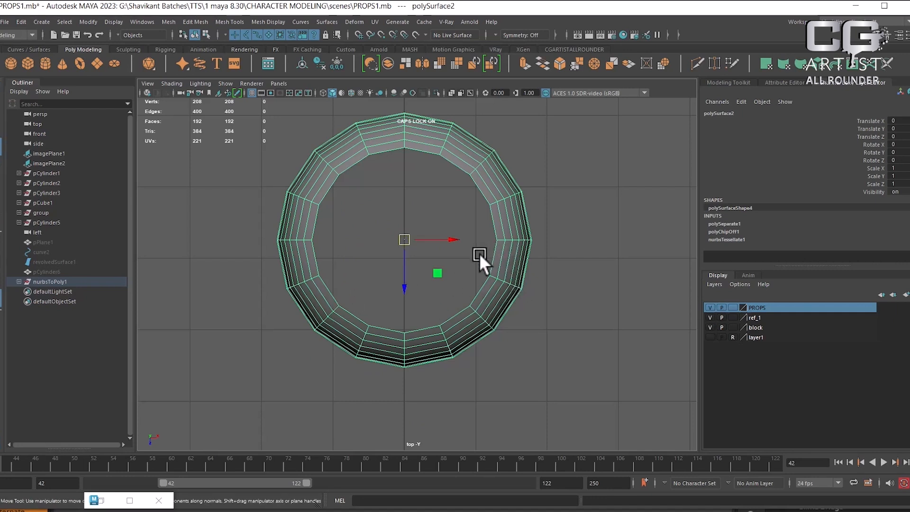
{"action": "left_click", "coordinate": [576, 321]}
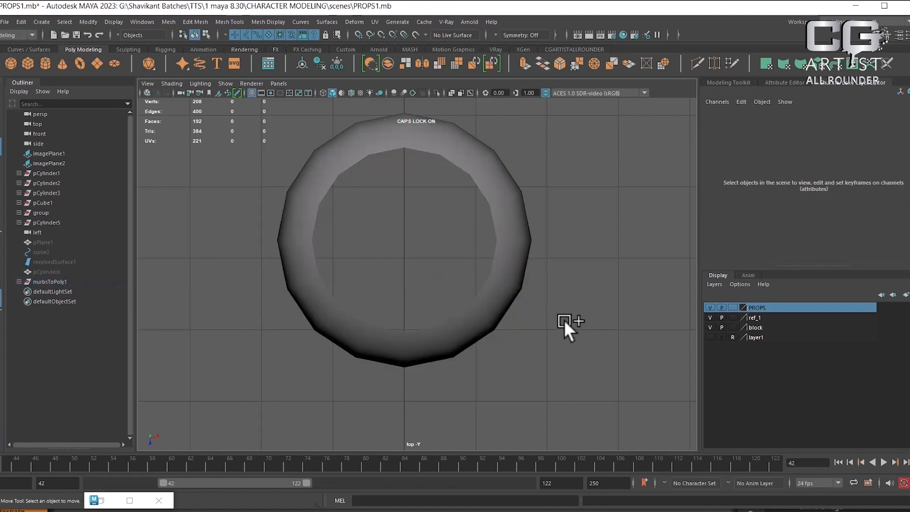
{"action": "key", "text": "ctrl+shift+h"}
{"action": "left_click", "coordinate": [519, 270]}
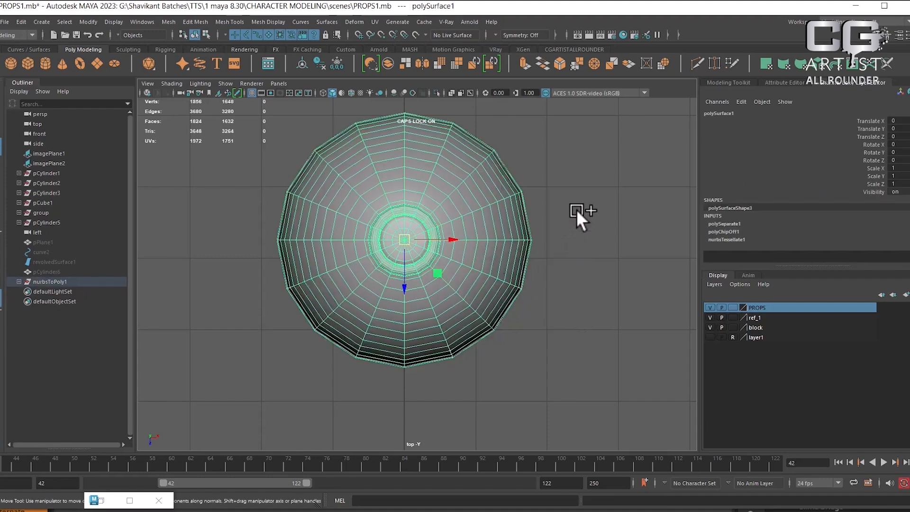
{"action": "left_click_drag", "start_coordinate": [576, 209], "coordinate": [322, 385]}
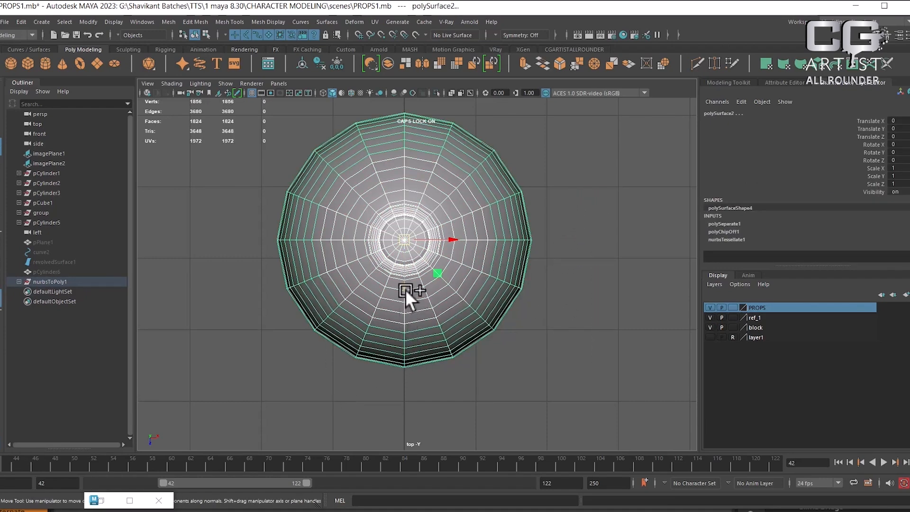
{"action": "middle_click_drag", "start_coordinate": [406, 289], "coordinate": [406, 305]}
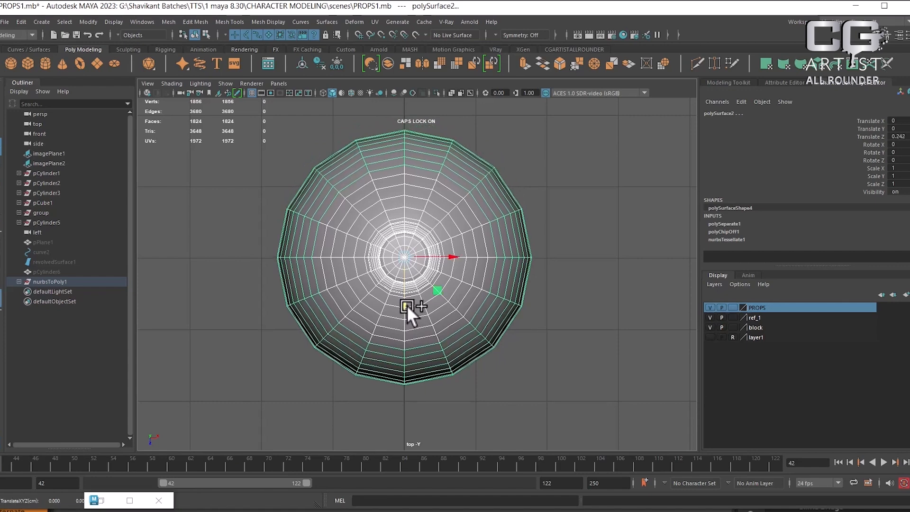
Step: Isolate the belly band by hiding every unselected object, and show it from the top view
{"action": "key", "text": "space"}
{"action": "left_click_drag", "start_coordinate": [497, 296], "coordinate": [509, 237]}
{"action": "left_click", "coordinate": [395, 304]}
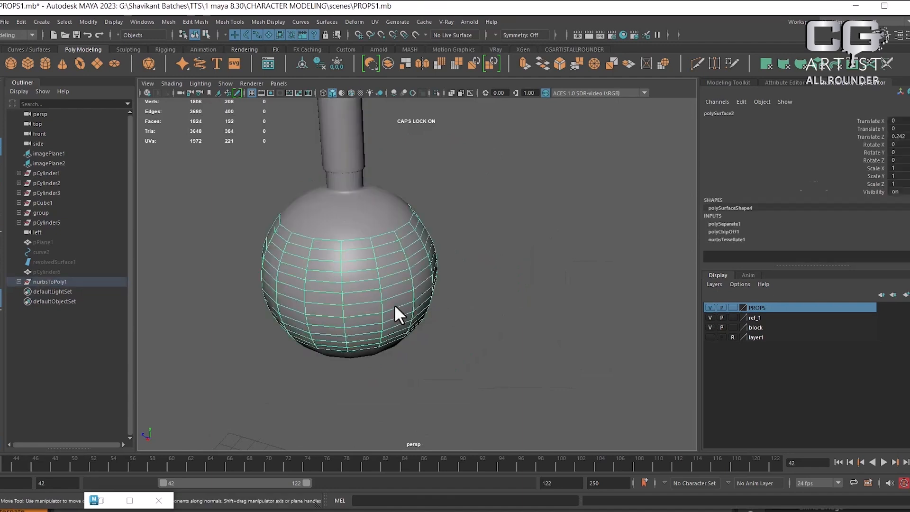
{"action": "key", "text": "alt+h"}
{"action": "key", "text": "space"}
{"action": "left_click_drag", "start_coordinate": [503, 283], "coordinate": [286, 314]}
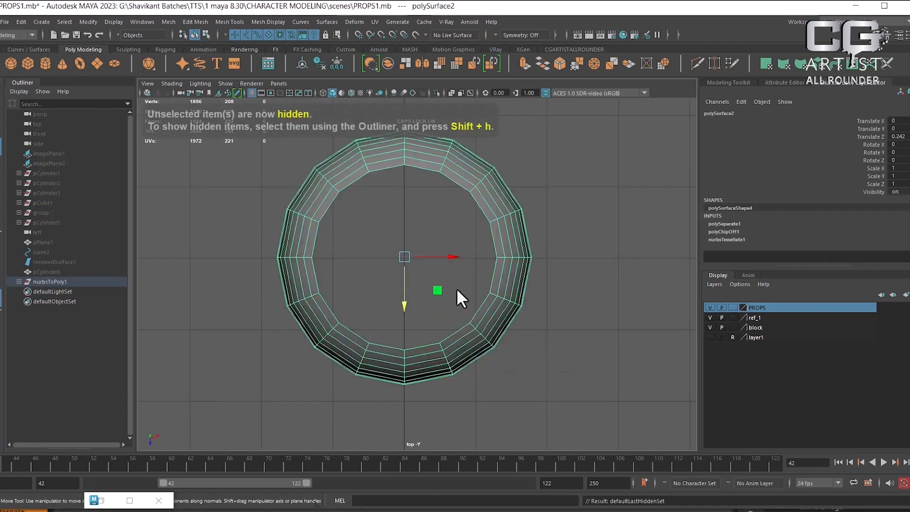
{"action": "right_click_drag", "start_coordinate": [456, 289], "coordinate": [570, 293], "text": "alt"}
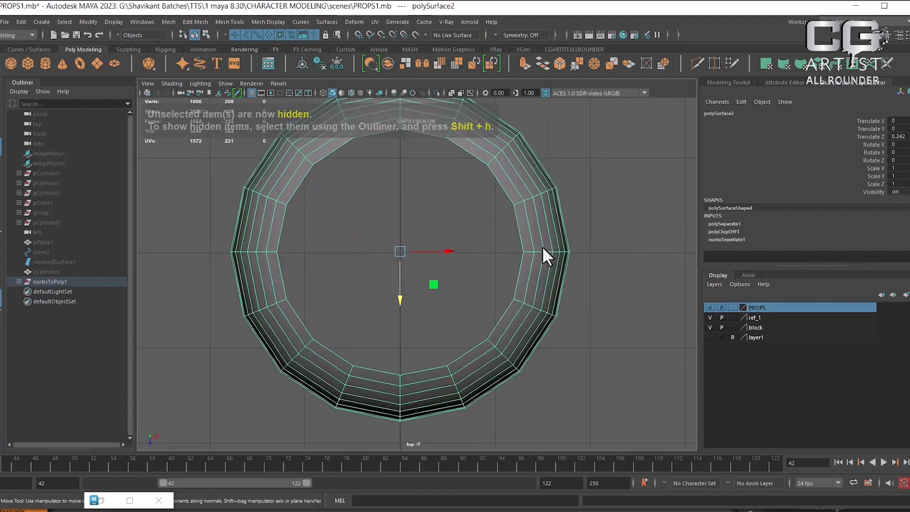
Step: Select the vertical edge loop on the band's +X side and check its alignment with the grid axis, with and without smooth preview
{"action": "right_click_drag", "start_coordinate": [531, 251], "coordinate": [523, 238]}
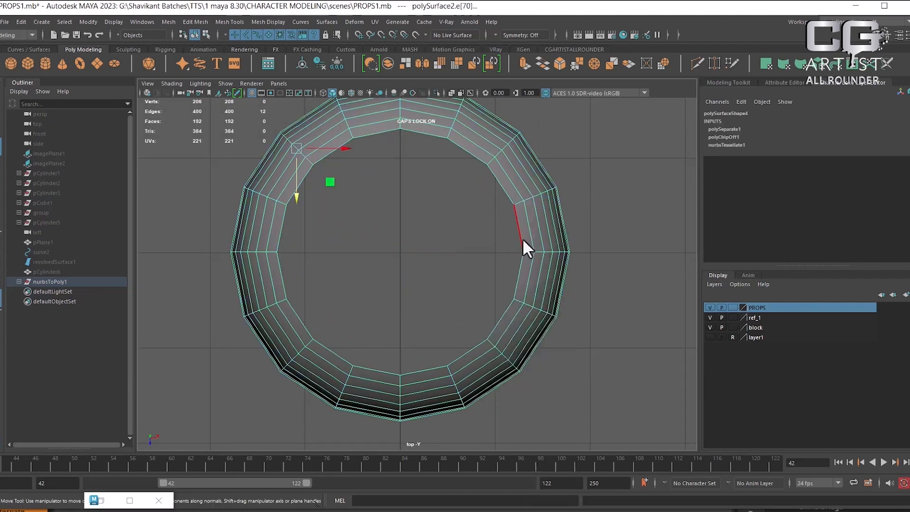
{"action": "left_click", "coordinate": [529, 253]}
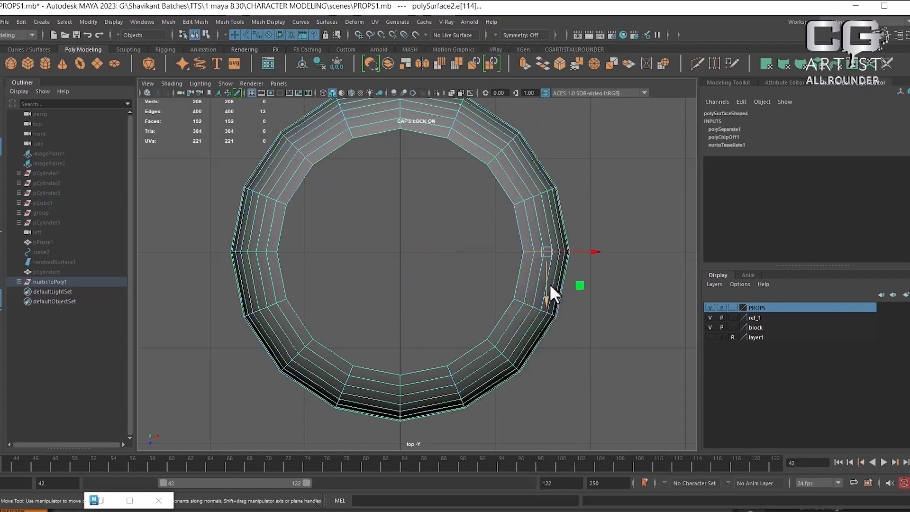
{"action": "scroll", "coordinate": [593, 324], "scroll_direction": "up", "scroll_amount": 3}
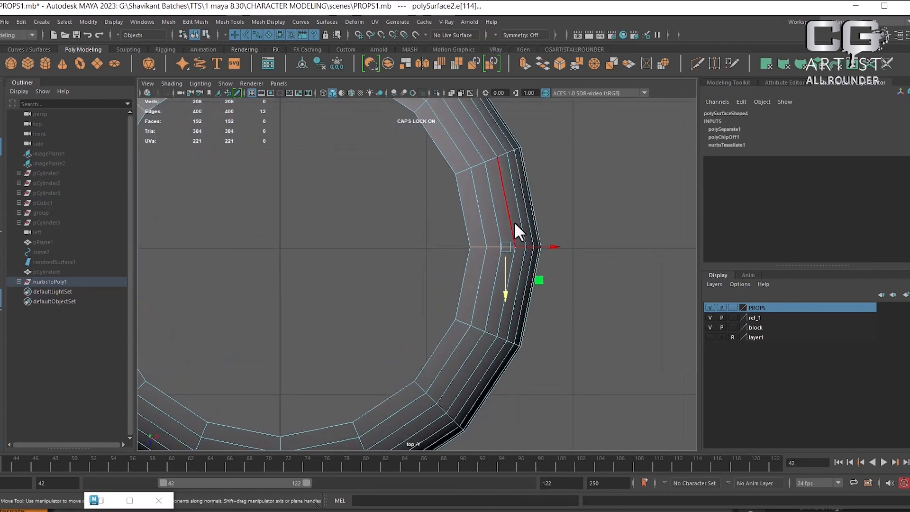
{"action": "scroll", "coordinate": [483, 224], "scroll_direction": "down", "scroll_amount": 3}
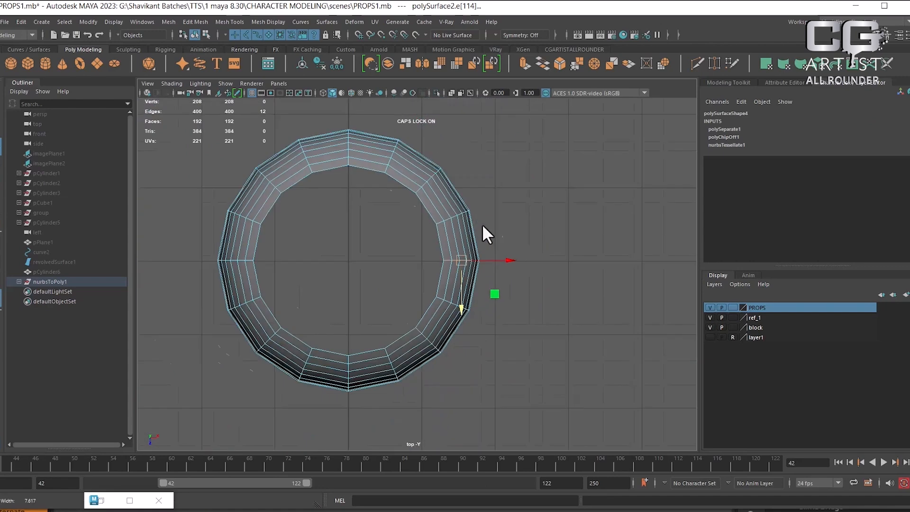
{"action": "scroll", "coordinate": [298, 209], "scroll_direction": "up", "scroll_amount": 2}
{"action": "scroll", "coordinate": [405, 226], "scroll_direction": "up", "scroll_amount": 2}
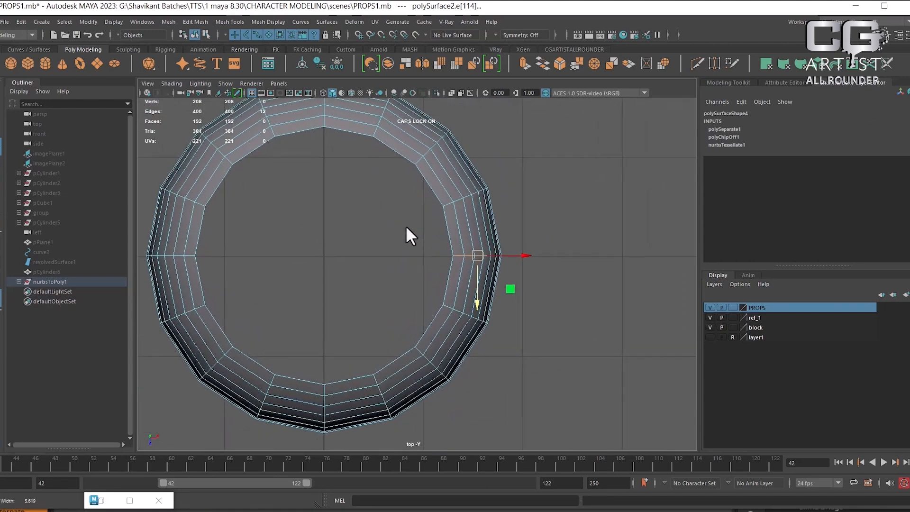
{"action": "key", "text": "3"}
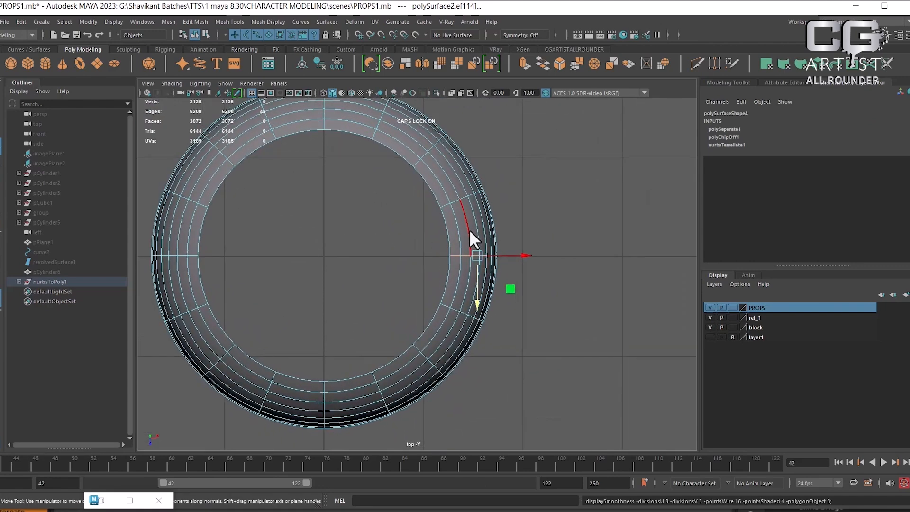
{"action": "key", "text": "1"}
Step: Smooth the whole belly band mesh with 1 division and return to object selection
{"action": "right_click_drag", "start_coordinate": [451, 178], "coordinate": [573, 123]}
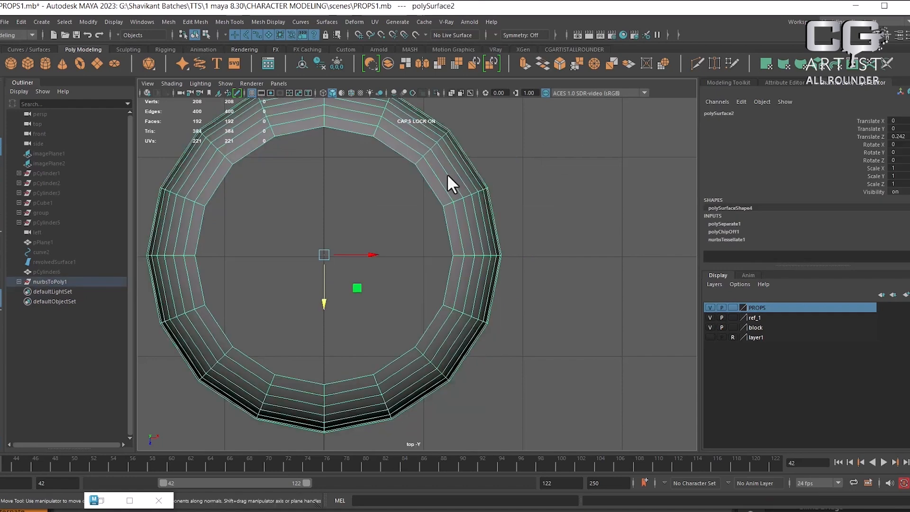
{"action": "right_click_drag", "start_coordinate": [501, 163], "coordinate": [494, 218], "text": "shift"}
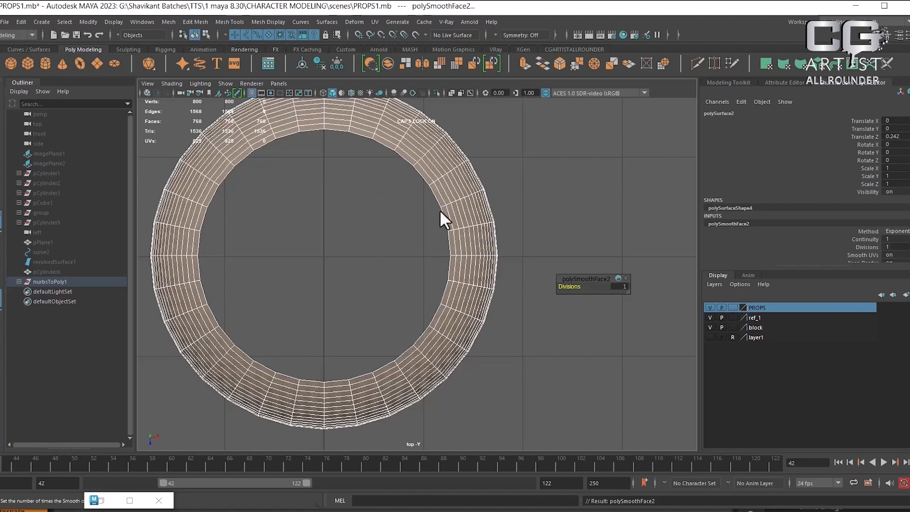
{"action": "right_click_drag", "start_coordinate": [440, 209], "coordinate": [457, 192]}
{"action": "left_click", "coordinate": [496, 250]}
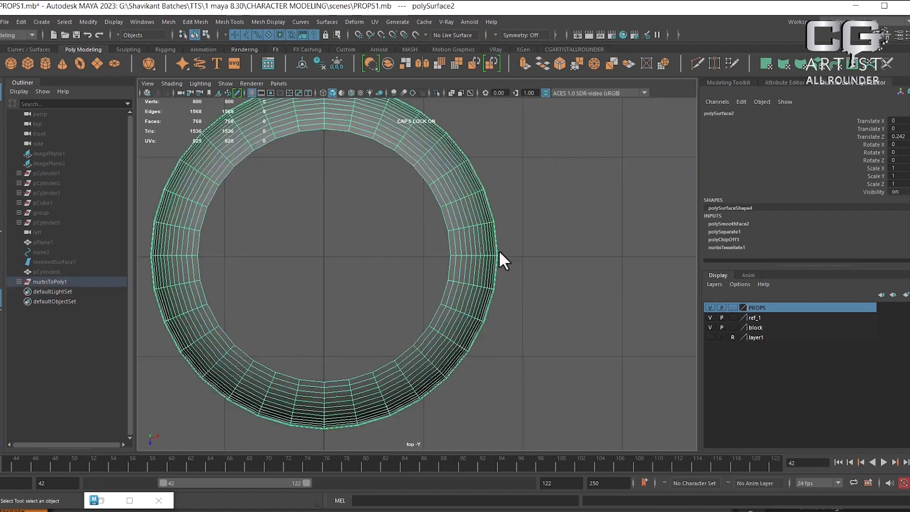
{"action": "key", "text": "space"}
{"action": "key", "text": "space"}
{"action": "left_click_drag", "start_coordinate": [490, 282], "coordinate": [323, 304], "text": "alt"}
{"action": "key", "text": "space"}
Step: Select the vertical edge loop lying on the grid's X axis at the +X side of the smoothed belly band
{"action": "scroll", "coordinate": [510, 283], "scroll_direction": "up", "scroll_amount": 2}
{"action": "right_click_drag", "start_coordinate": [494, 227], "coordinate": [542, 194]}
{"action": "scroll", "coordinate": [532, 325], "scroll_direction": "up", "scroll_amount": 5}
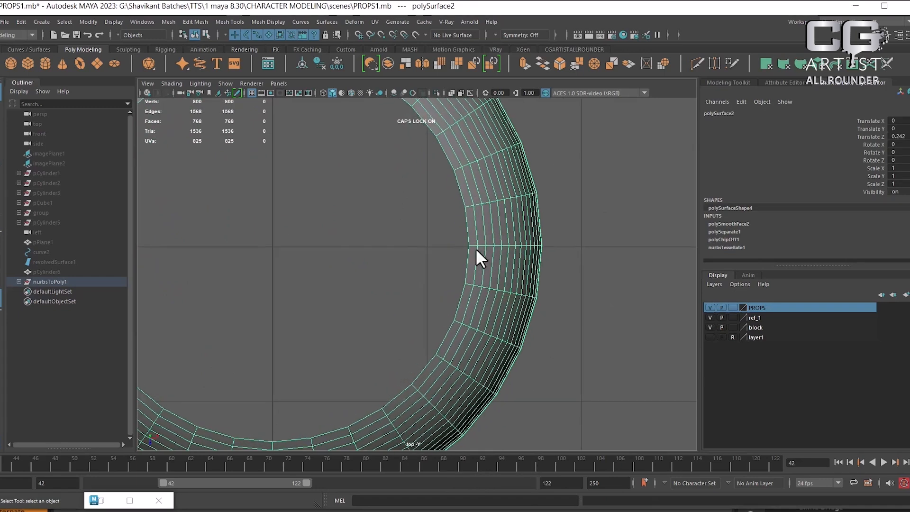
{"action": "right_click_drag", "start_coordinate": [476, 248], "coordinate": [481, 195]}
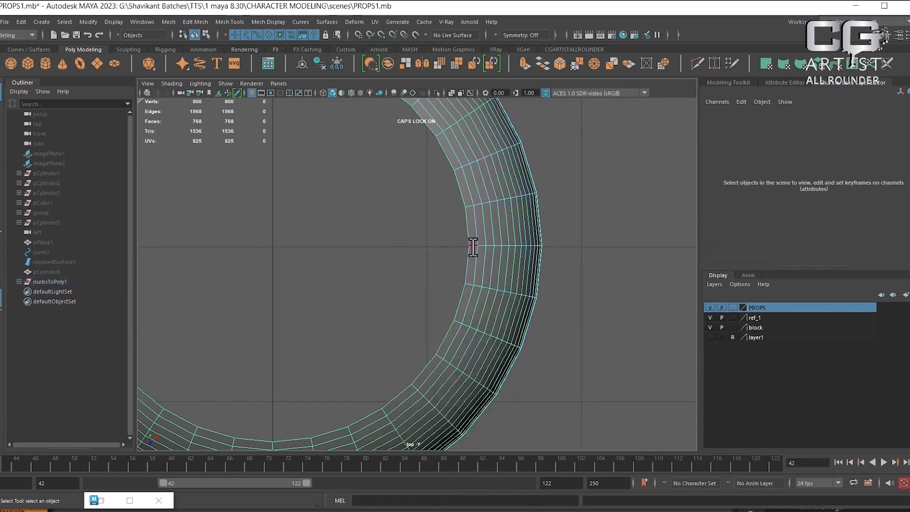
{"action": "double_click", "coordinate": [473, 247]}
{"action": "key", "text": "space"}
{"action": "left_click_drag", "start_coordinate": [526, 268], "coordinate": [524, 144]}
{"action": "left_click_drag", "start_coordinate": [474, 204], "coordinate": [484, 346], "text": "alt"}
Step: Bevel the selected vertical edge loop on the belly band with a fraction of 0.16 and 2 segments
{"action": "scroll", "coordinate": [484, 346], "scroll_direction": "up", "scroll_amount": 8}
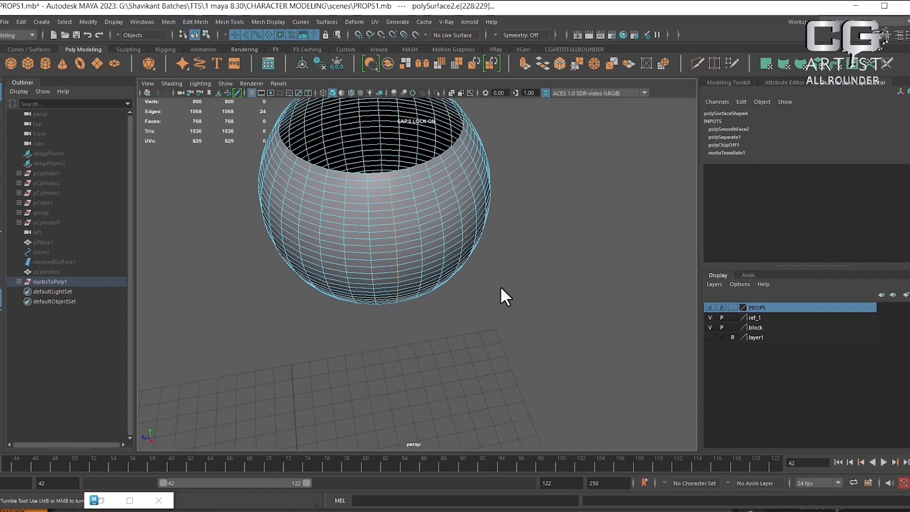
{"action": "right_click_drag", "start_coordinate": [479, 286], "coordinate": [485, 286], "text": "alt"}
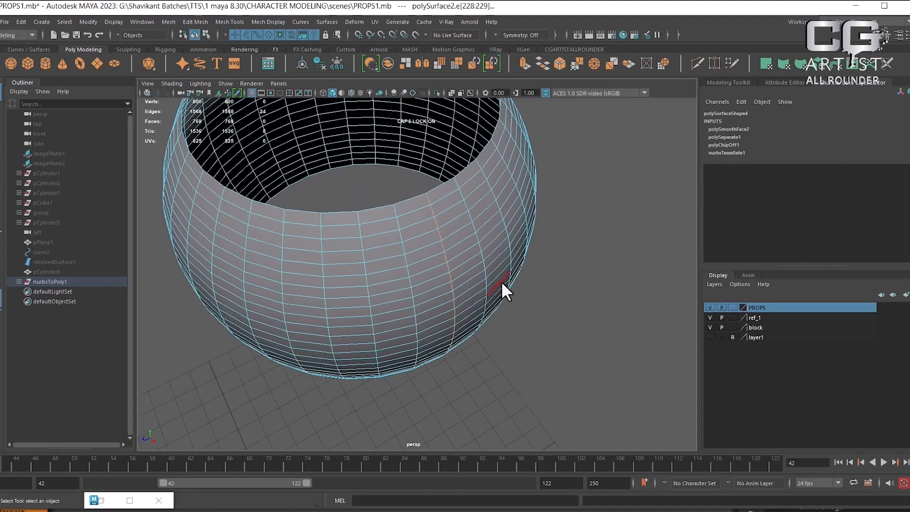
{"action": "right_click_drag", "start_coordinate": [545, 230], "coordinate": [587, 229], "text": "shift"}
{"action": "scroll", "coordinate": [476, 247], "scroll_direction": "up", "scroll_amount": 4}
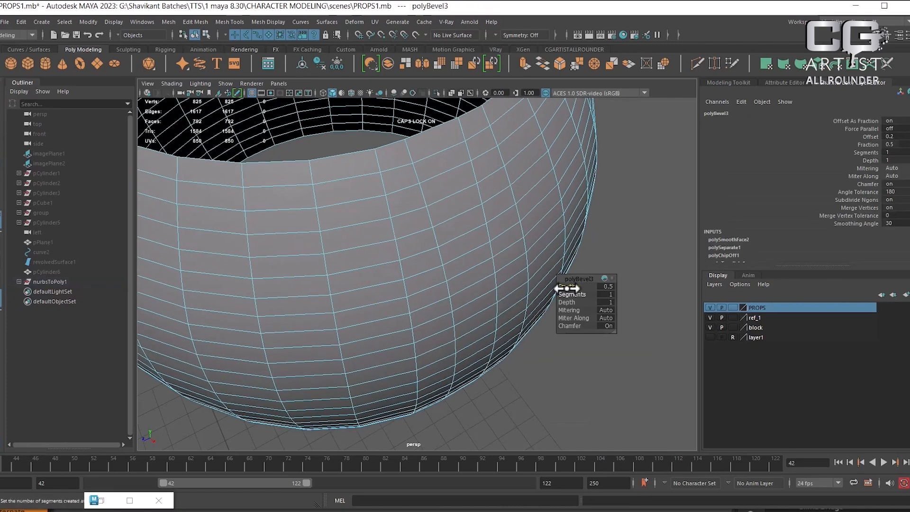
{"action": "mouse_move", "coordinate": [572, 288]}
{"action": "left_mouse_down"}
{"action": "mouse_move", "coordinate": [546, 290]}
{"action": "mouse_move", "coordinate": [572, 292]}
{"action": "left_mouse_up"}
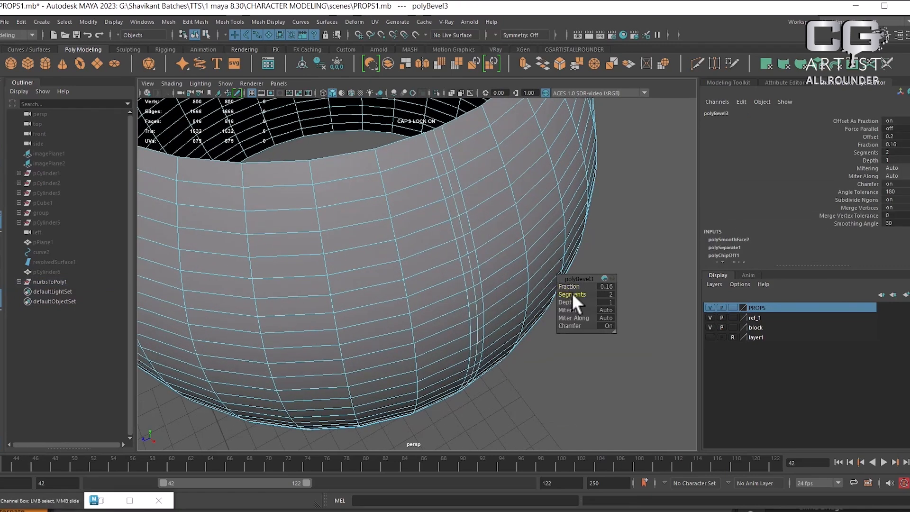
{"action": "scroll", "coordinate": [473, 229], "scroll_direction": "up", "scroll_amount": 3}
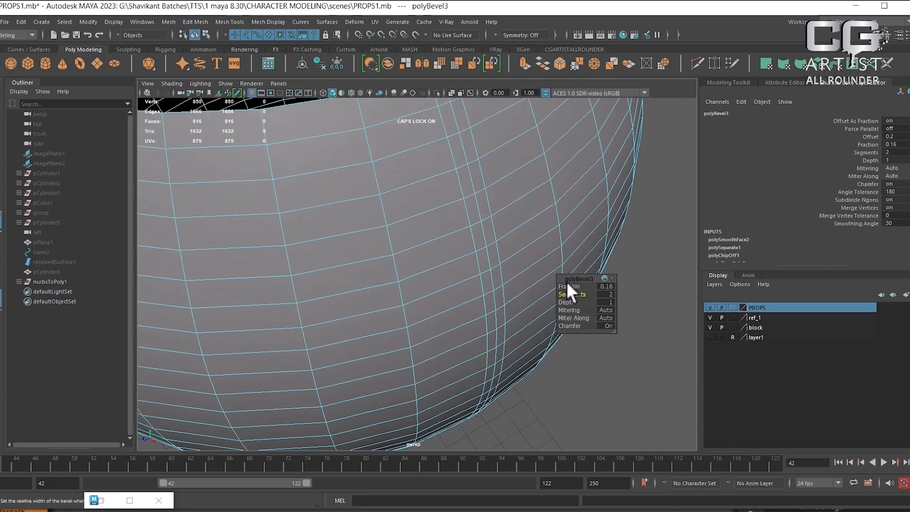
Step: Select the middle edge loop of the beveled seam, convert it to faces and delete the narrow strip down the band
{"action": "left_click_drag", "start_coordinate": [565, 283], "coordinate": [562, 286]}
{"action": "left_click_drag", "start_coordinate": [422, 197], "coordinate": [448, 282], "text": "alt"}
{"action": "double_click", "coordinate": [445, 288]}
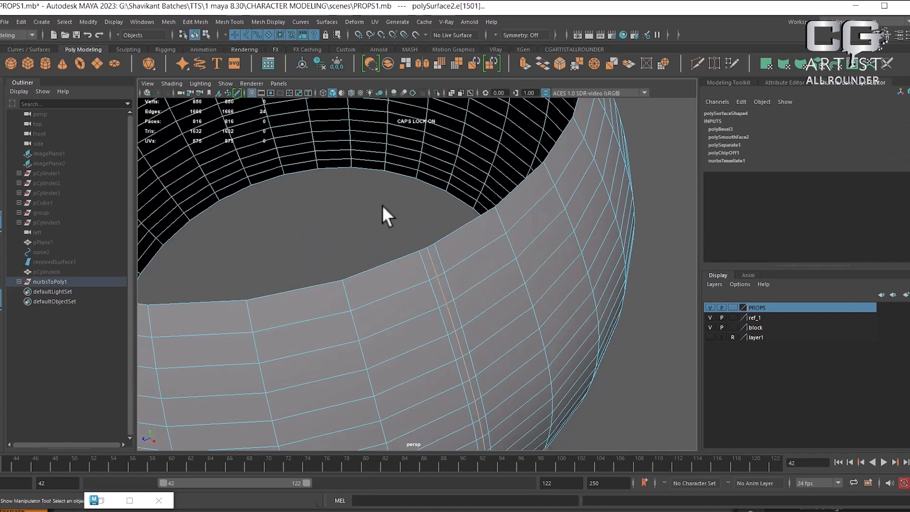
{"action": "right_click_drag", "start_coordinate": [383, 207], "coordinate": [393, 287], "text": "ctrl"}
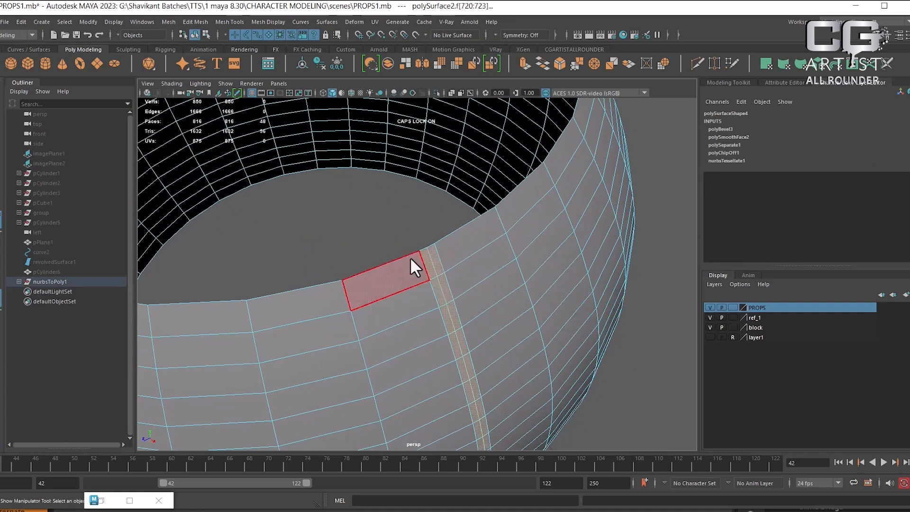
{"action": "key", "text": "Delete"}
Step: Select the full column of border edges along one side of the open gap
{"action": "right_click_drag", "start_coordinate": [425, 227], "coordinate": [424, 283]}
{"action": "double_click", "coordinate": [422, 268]}
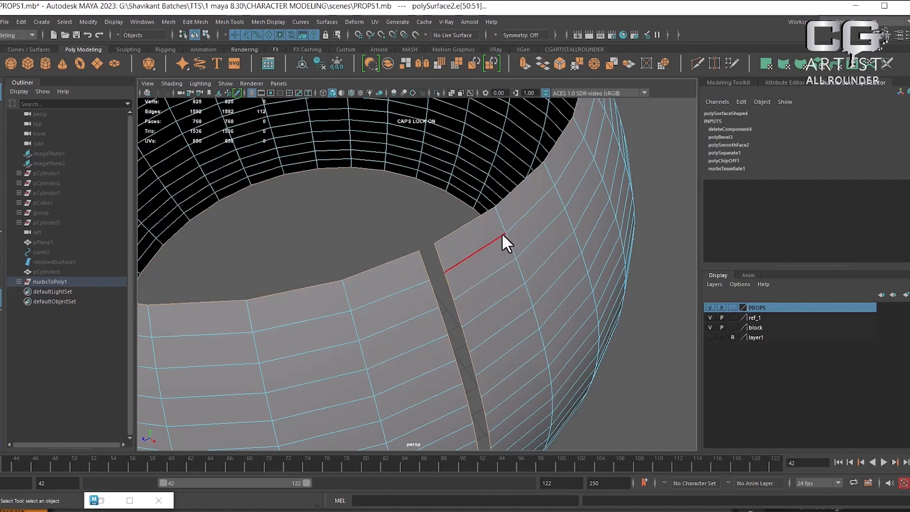
{"action": "right_click_drag", "start_coordinate": [502, 229], "coordinate": [501, 230]}
{"action": "right_click_drag", "start_coordinate": [500, 197], "coordinate": [500, 199]}
{"action": "left_click", "coordinate": [421, 266]}
{"action": "scroll", "coordinate": [421, 266], "scroll_direction": "down", "scroll_amount": 5}
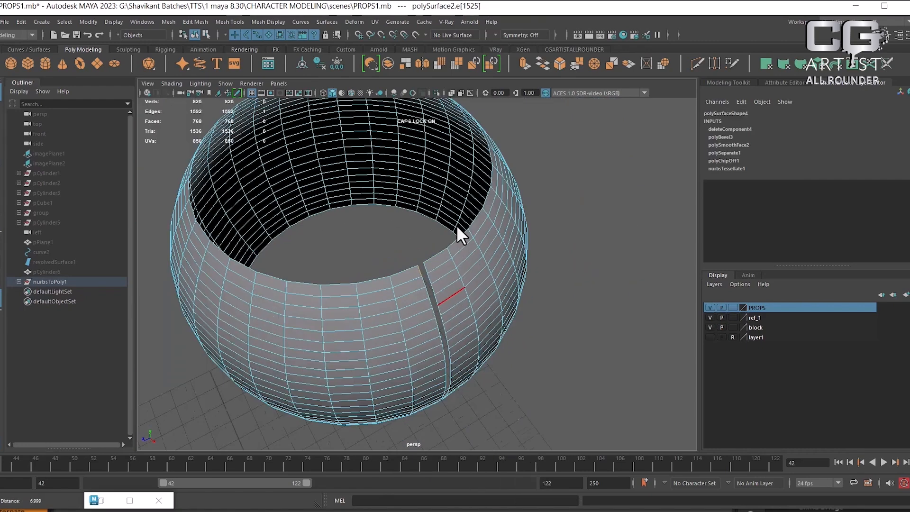
{"action": "left_click_drag", "start_coordinate": [457, 224], "coordinate": [435, 219], "text": "alt"}
{"action": "middle_click_drag", "start_coordinate": [434, 219], "coordinate": [470, 300], "text": "alt"}
{"action": "scroll", "coordinate": [476, 348], "scroll_direction": "up", "scroll_amount": 6}
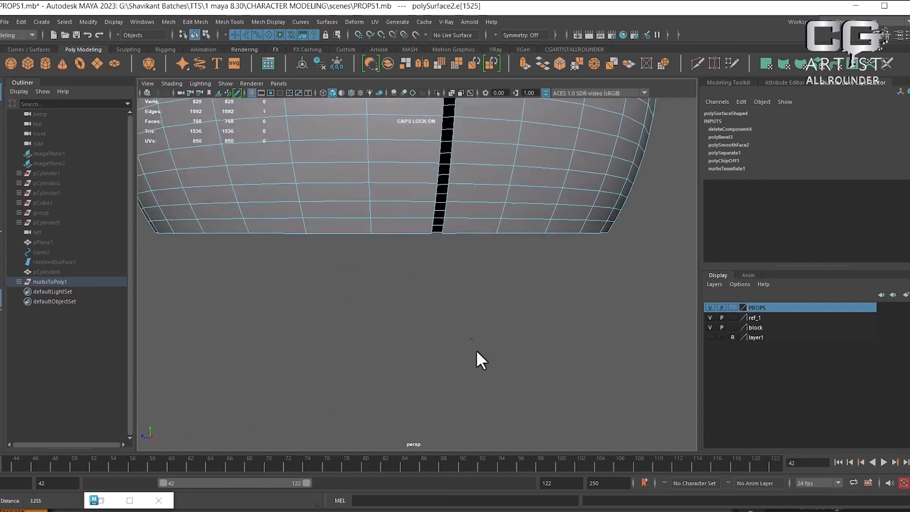
{"action": "left_click", "coordinate": [444, 279], "text": "shift"}
{"action": "double_click", "coordinate": [443, 278], "text": "shift"}
{"action": "scroll", "coordinate": [442, 277], "scroll_direction": "down", "scroll_amount": 4}
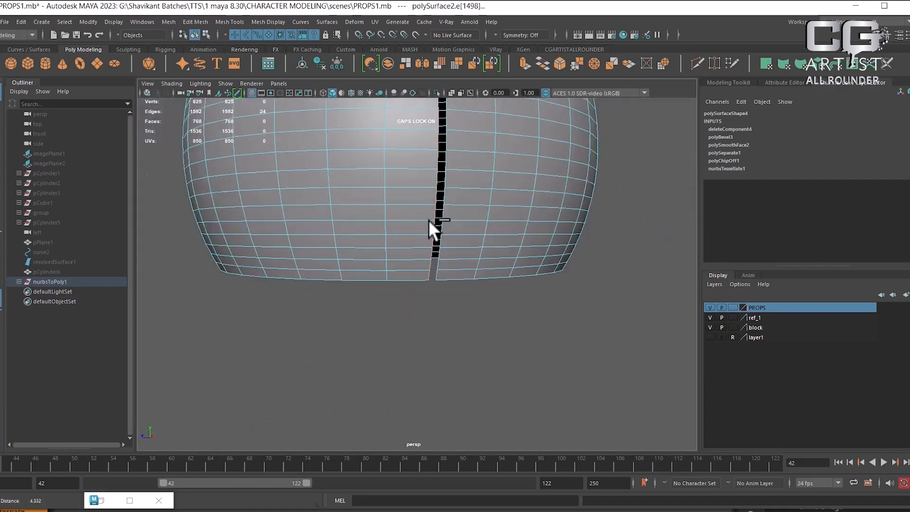
Step: In the top view, activate the Move tool with soft selection enabled and set its falloff mode to Surface
{"action": "left_click_drag", "start_coordinate": [429, 220], "coordinate": [450, 280], "text": "alt"}
{"action": "key", "text": "w"}
{"action": "key", "text": "space"}
{"action": "scroll", "coordinate": [524, 301], "scroll_direction": "up", "scroll_amount": 3}
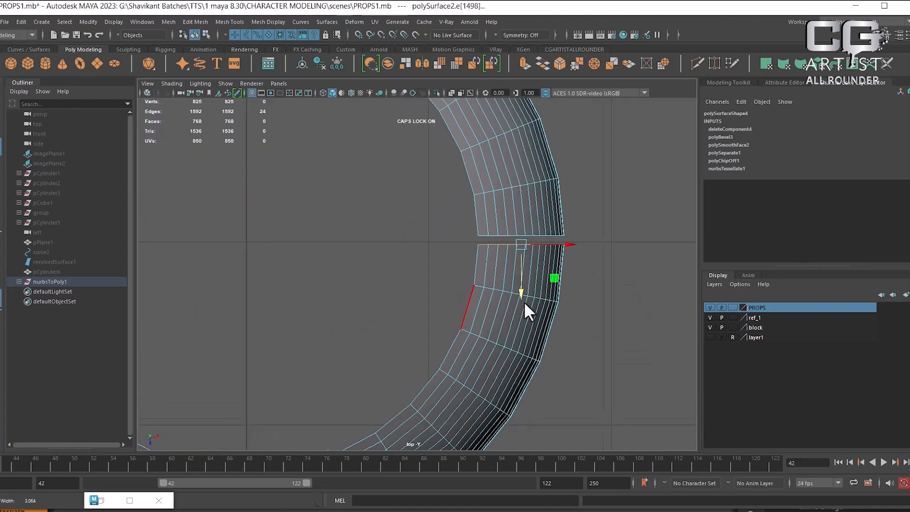
{"action": "key", "text": "b"}
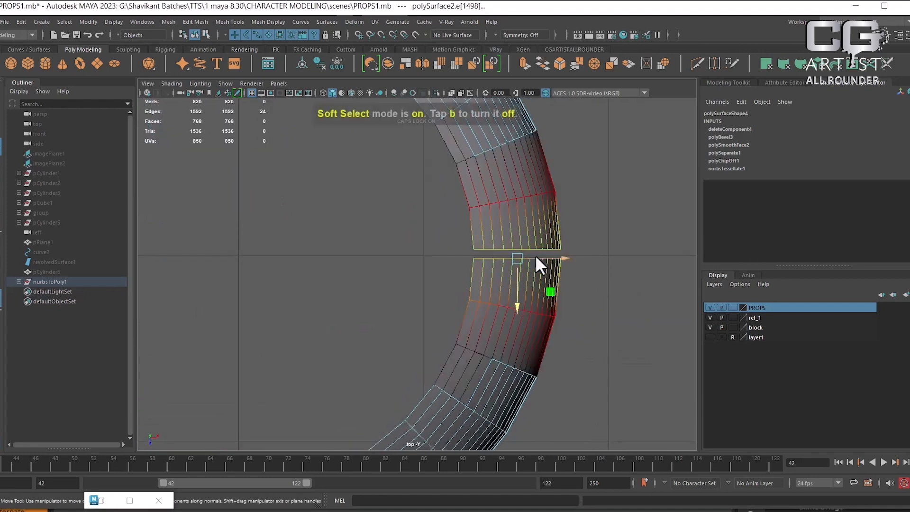
{"action": "left_click", "coordinate": [908, 35]}
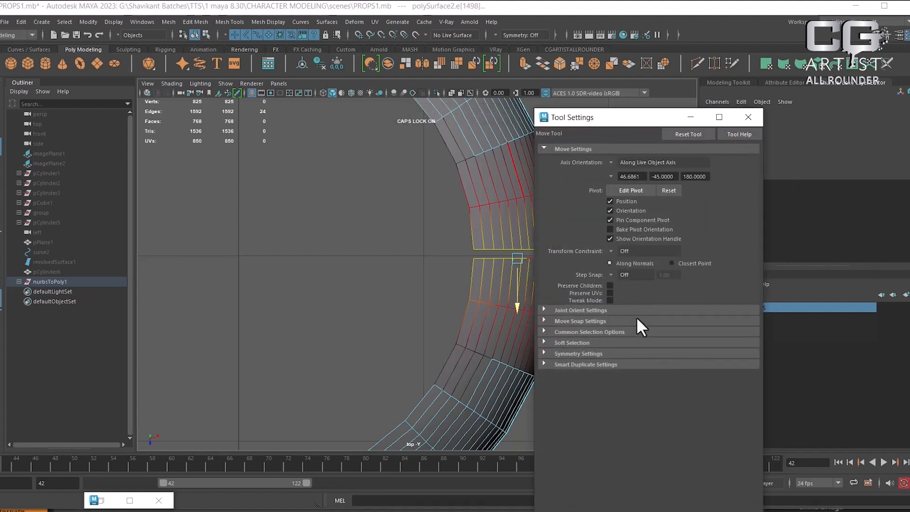
{"action": "left_click", "coordinate": [572, 342]}
{"action": "left_click", "coordinate": [637, 367]}
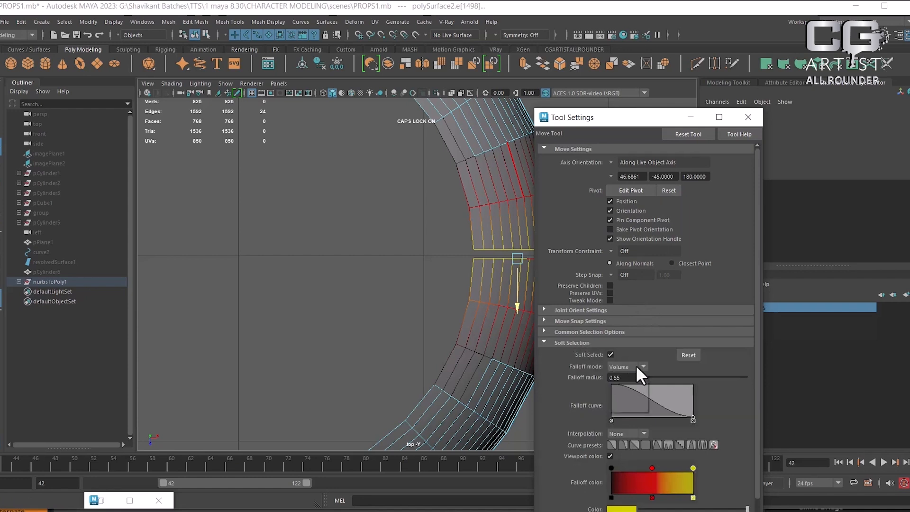
{"action": "left_click", "coordinate": [621, 387]}
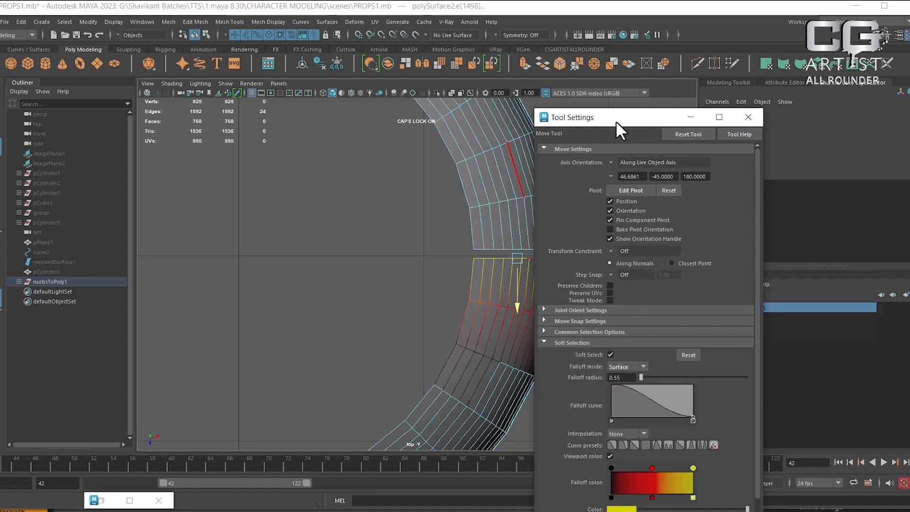
{"action": "left_click_drag", "start_coordinate": [615, 120], "coordinate": [751, 95]}
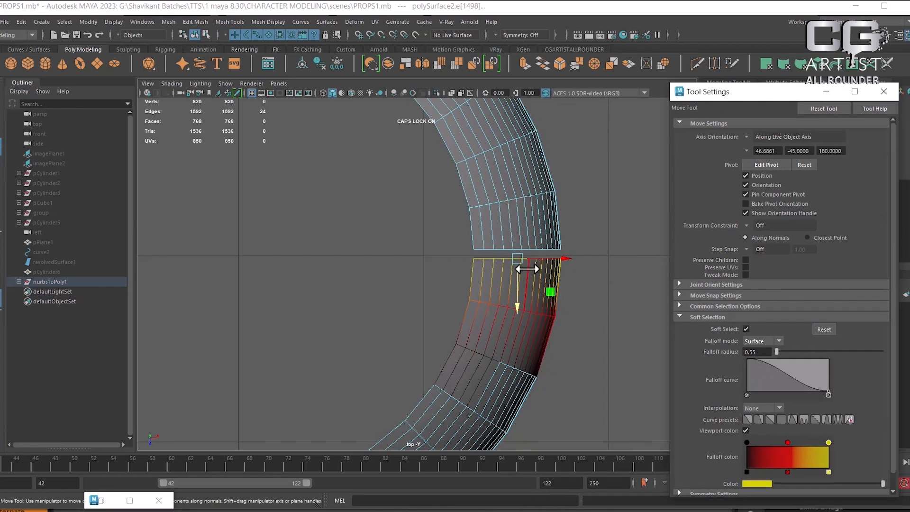
Step: Move the selected border edges across the gap and slightly outward so they overlap the opposite side, then check the seam in perspective
{"action": "left_click_drag", "start_coordinate": [518, 262], "coordinate": [523, 250]}
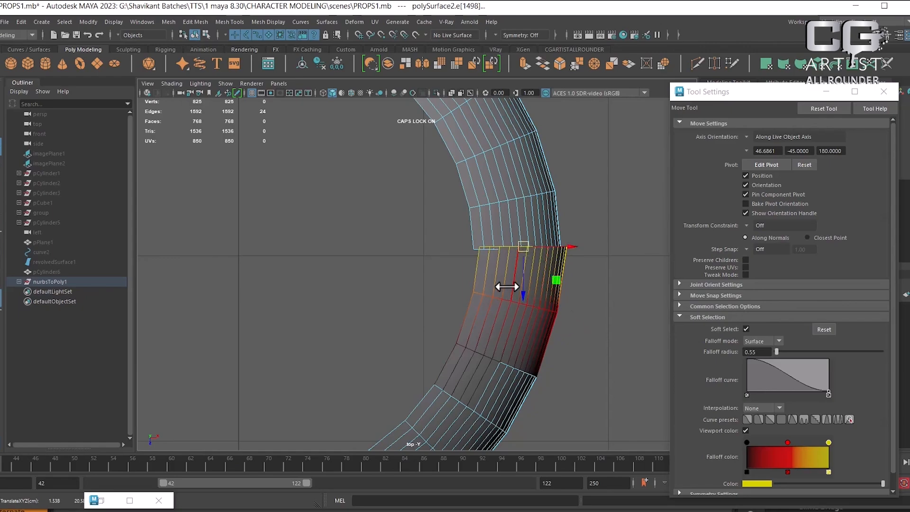
{"action": "key", "text": "space"}
{"action": "left_click_drag", "start_coordinate": [555, 326], "coordinate": [488, 196]}
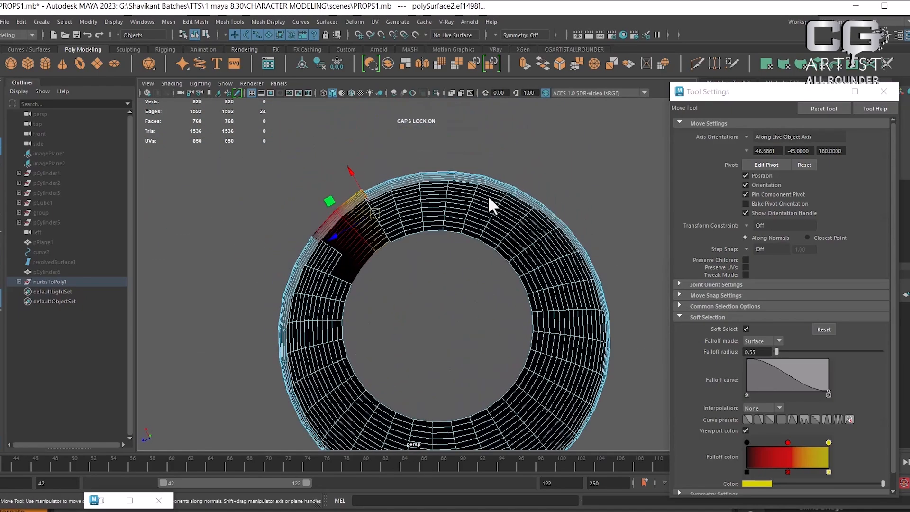
{"action": "right_click_drag", "start_coordinate": [487, 196], "coordinate": [494, 251], "text": "alt"}
{"action": "middle_click_drag", "start_coordinate": [494, 251], "coordinate": [490, 297], "text": "alt"}
{"action": "right_click_drag", "start_coordinate": [491, 298], "coordinate": [520, 365], "text": "alt"}
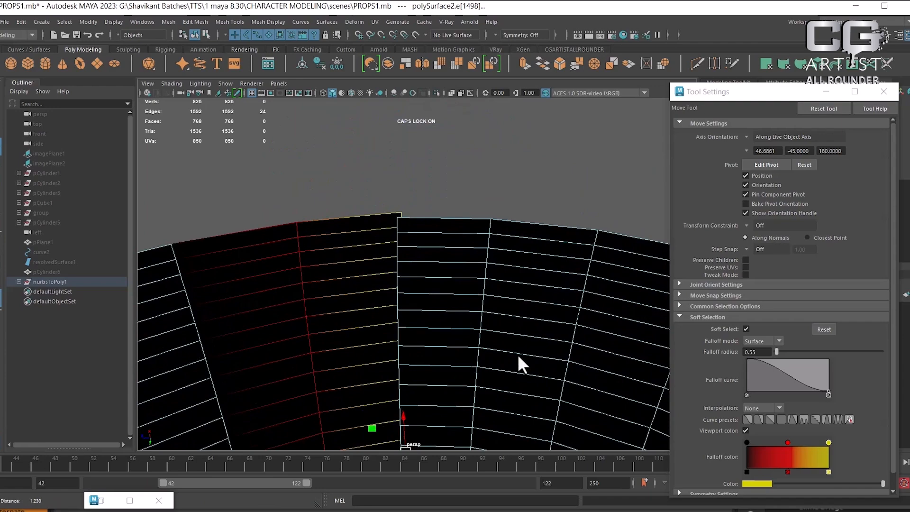
Step: Select the opposite column of border edges and move it slightly in the top view to tuck it under the overlapping side
{"action": "left_click", "coordinate": [397, 225]}
{"action": "middle_click_drag", "start_coordinate": [474, 332], "coordinate": [480, 102], "text": "alt"}
{"action": "middle_click_drag", "start_coordinate": [405, 321], "coordinate": [463, 105], "text": "alt"}
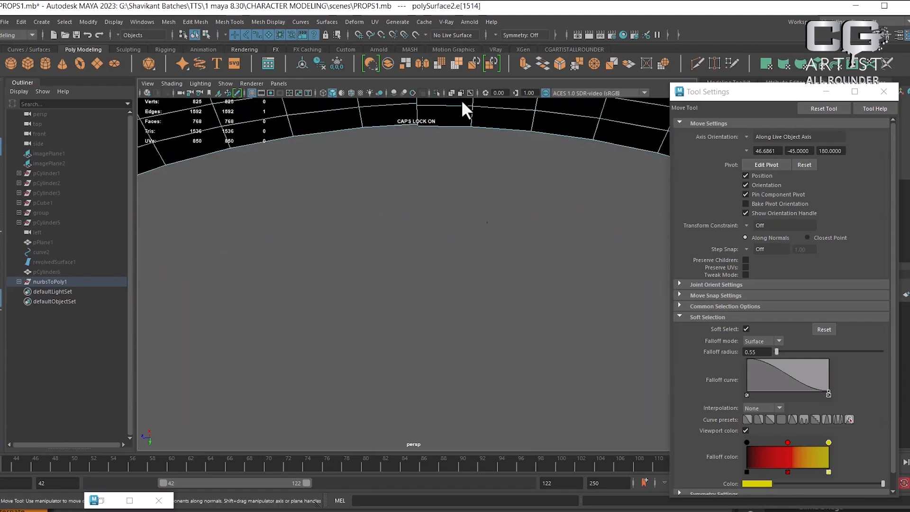
{"action": "middle_click_drag", "start_coordinate": [465, 263], "coordinate": [463, 373], "text": "alt"}
{"action": "double_click", "coordinate": [426, 255]}
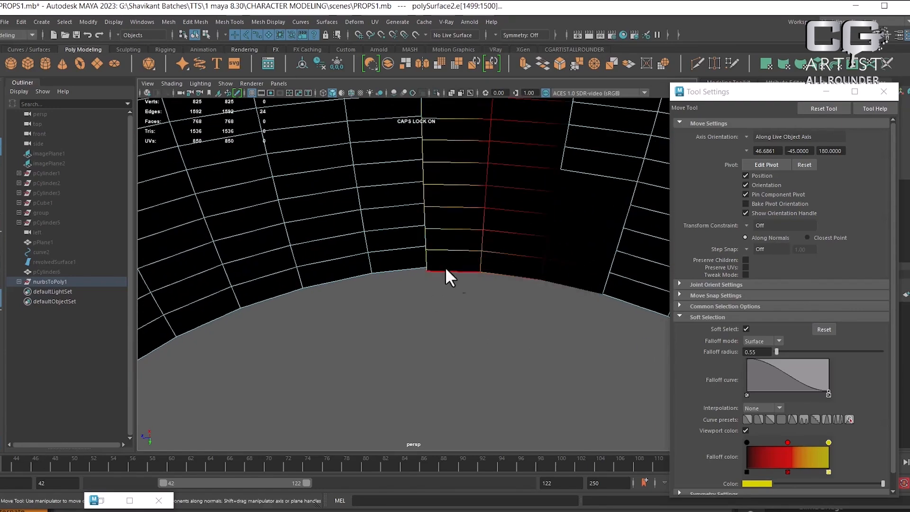
{"action": "key", "text": "space"}
{"action": "left_click_drag", "start_coordinate": [525, 277], "coordinate": [436, 278]}
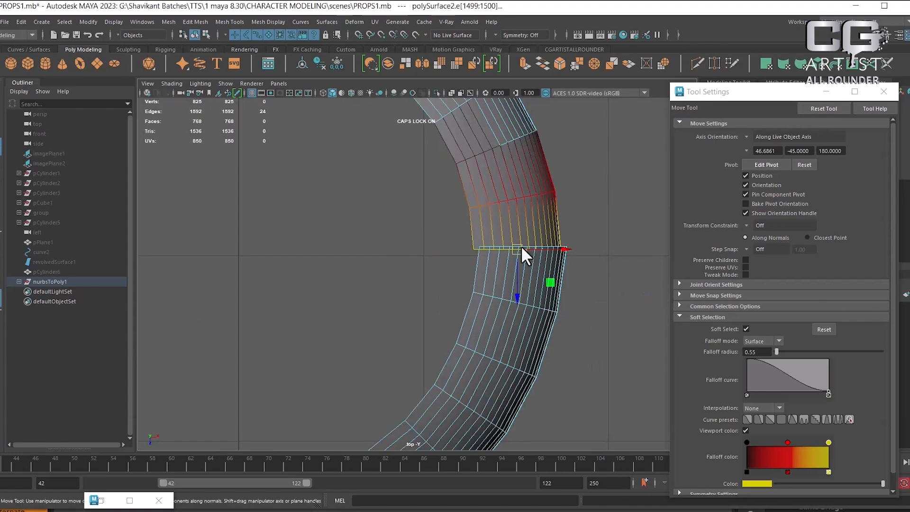
{"action": "left_click_drag", "start_coordinate": [521, 246], "coordinate": [520, 252]}
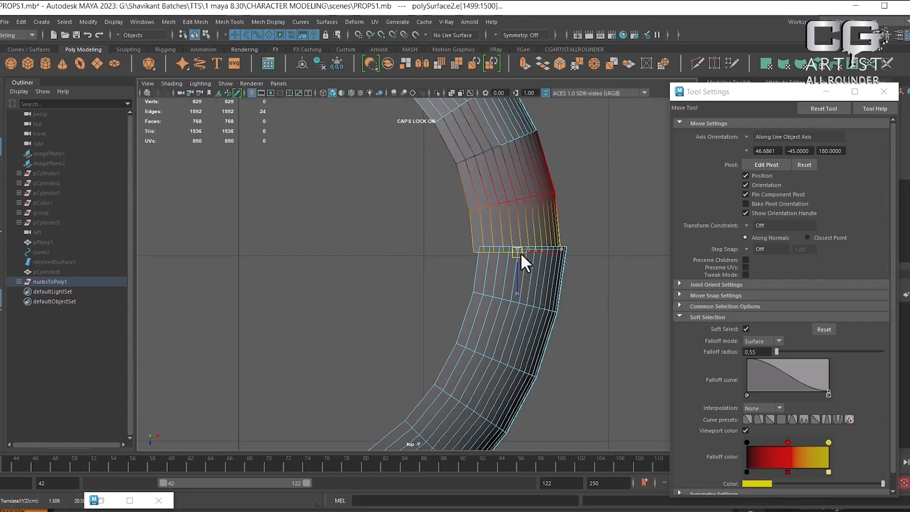
Step: Return to object mode in the perspective view and inspect the overlapping seam around the band
{"action": "key", "text": "space"}
{"action": "left_click_drag", "start_coordinate": [538, 284], "coordinate": [496, 317]}
{"action": "scroll", "coordinate": [553, 300], "scroll_direction": "down", "scroll_amount": 5}
{"action": "scroll", "coordinate": [409, 228], "scroll_direction": "down", "scroll_amount": 5}
{"action": "scroll", "coordinate": [495, 317], "scroll_direction": "up", "scroll_amount": 4}
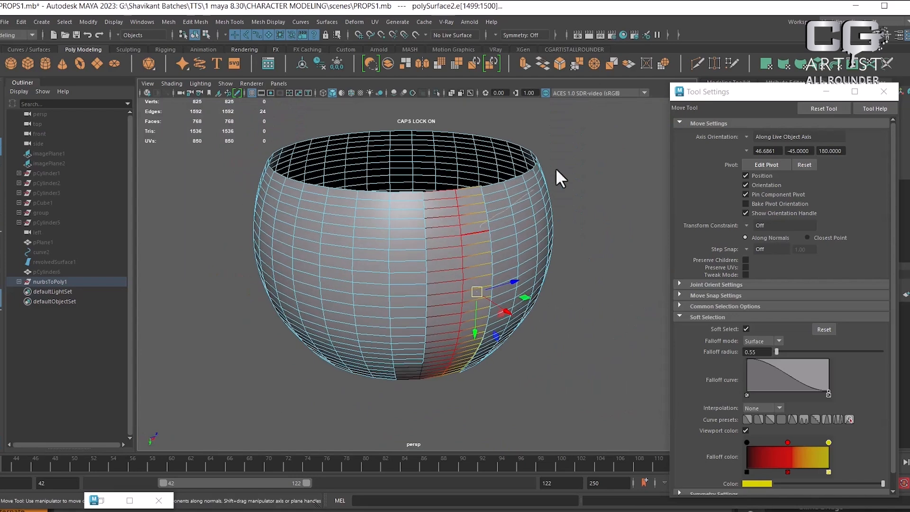
{"action": "right_click_drag", "start_coordinate": [556, 168], "coordinate": [560, 165]}
{"action": "left_click", "coordinate": [573, 219]}
{"action": "left_click_drag", "start_coordinate": [549, 288], "coordinate": [552, 320], "text": "alt"}
{"action": "scroll", "coordinate": [544, 304], "scroll_direction": "up", "scroll_amount": 3}
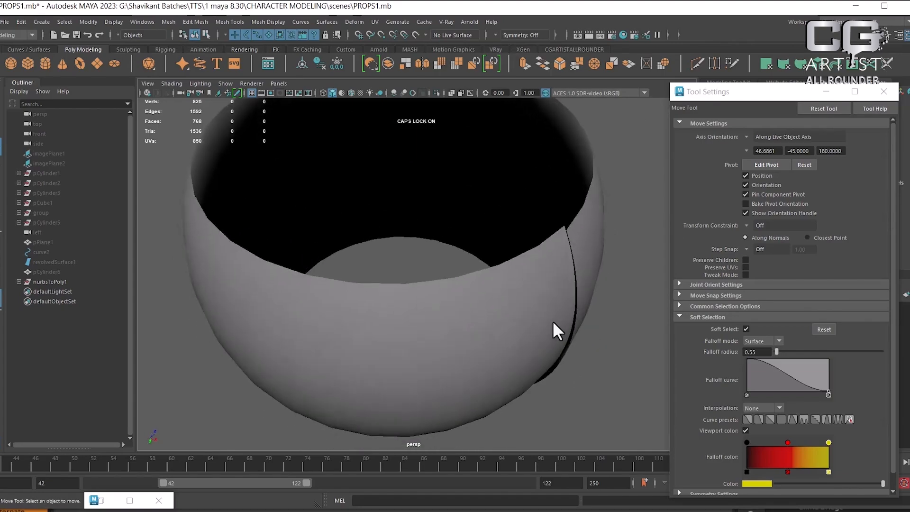
Step: Select all faces of the band, turn off soft selection and extrude them with a thickness of 0.05
{"action": "right_click_drag", "start_coordinate": [578, 247], "coordinate": [585, 244]}
{"action": "left_click", "coordinate": [583, 241]}
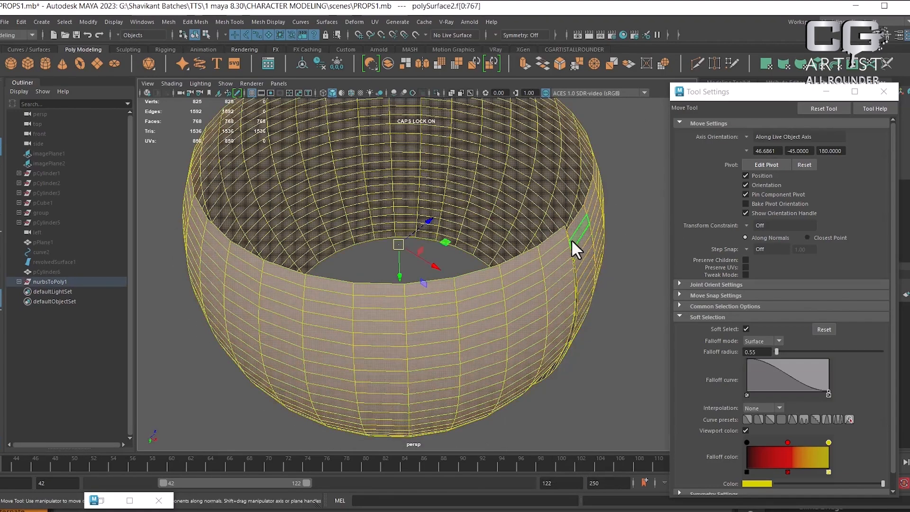
{"action": "key", "text": "b"}
{"action": "scroll", "coordinate": [546, 263], "scroll_direction": "down", "scroll_amount": 3}
{"action": "middle_click_drag", "start_coordinate": [545, 263], "coordinate": [476, 267], "text": "alt"}
{"action": "scroll", "coordinate": [516, 274], "scroll_direction": "up", "scroll_amount": 4}
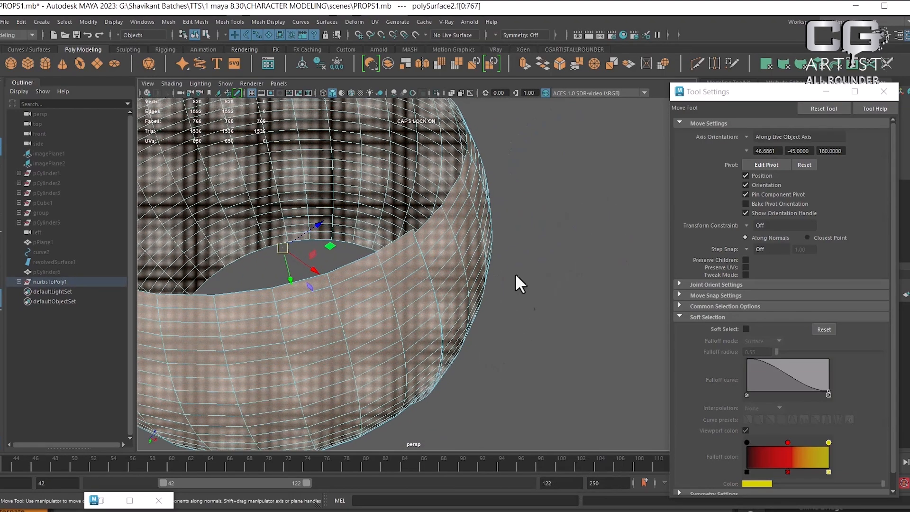
{"action": "right_click_drag", "start_coordinate": [532, 201], "coordinate": [531, 226], "text": "shift"}
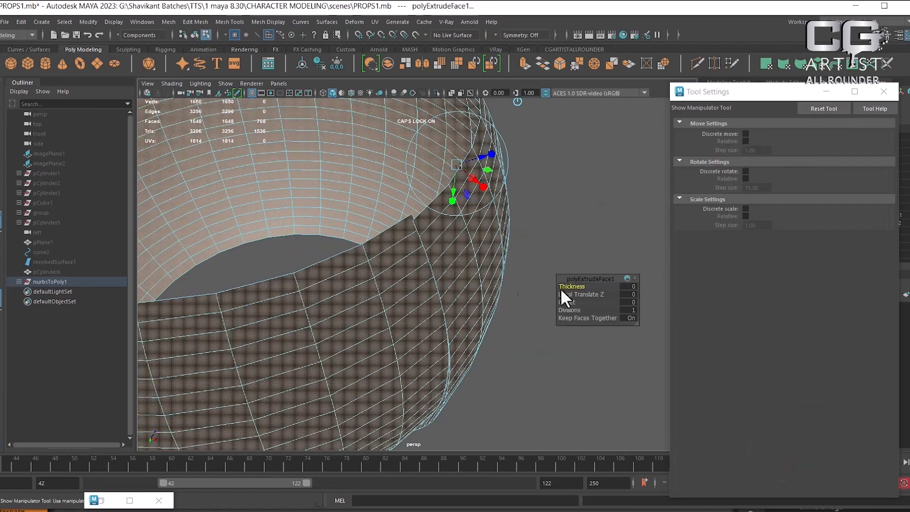
{"action": "left_click_drag", "start_coordinate": [576, 289], "coordinate": [577, 289]}
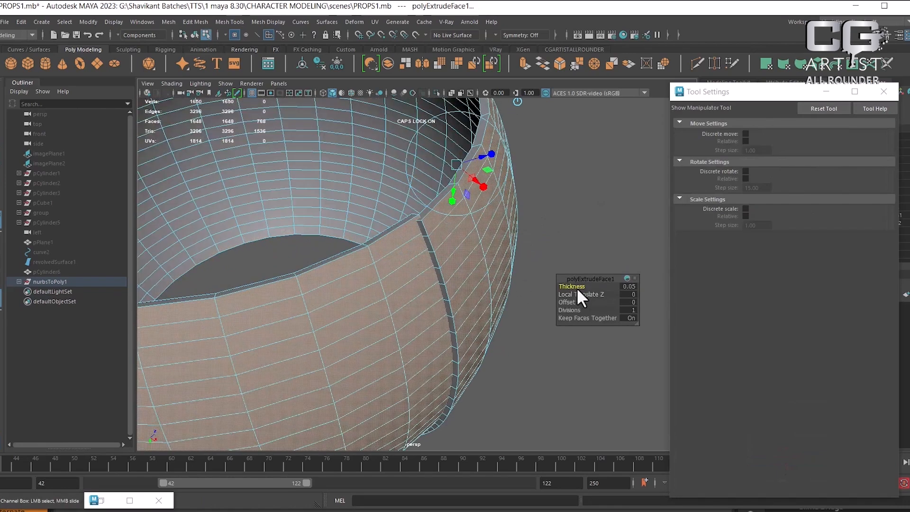
Step: Preview the thickened band smoothed, return it to normal display and set the extrusion thickness to 0.03
{"action": "mouse_move", "coordinate": [429, 313]}
{"action": "left_mouse_down", "text": "alt"}
{"action": "mouse_move", "coordinate": [470, 264]}
{"action": "mouse_move", "coordinate": [482, 309]}
{"action": "mouse_move", "coordinate": [473, 303]}
{"action": "mouse_move", "coordinate": [507, 303]}
{"action": "mouse_move", "coordinate": [471, 314]}
{"action": "mouse_move", "coordinate": [349, 278]}
{"action": "mouse_move", "coordinate": [327, 187]}
{"action": "mouse_move", "coordinate": [420, 266]}
{"action": "mouse_move", "coordinate": [426, 299]}
{"action": "mouse_move", "coordinate": [424, 319]}
{"action": "mouse_move", "coordinate": [350, 306]}
{"action": "mouse_move", "coordinate": [416, 317]}
{"action": "left_mouse_up", "text": "alt"}
{"action": "key", "text": "3"}
{"action": "key", "text": "1"}
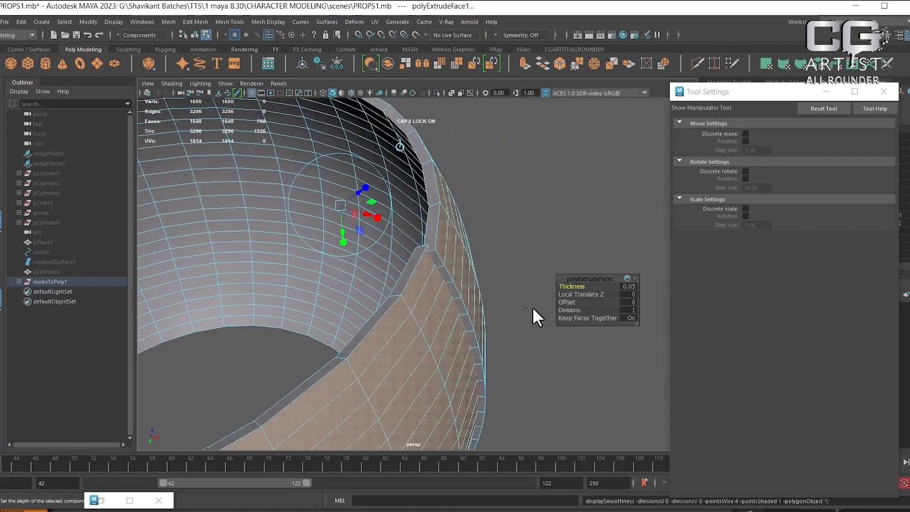
{"action": "left_click", "coordinate": [631, 287]}
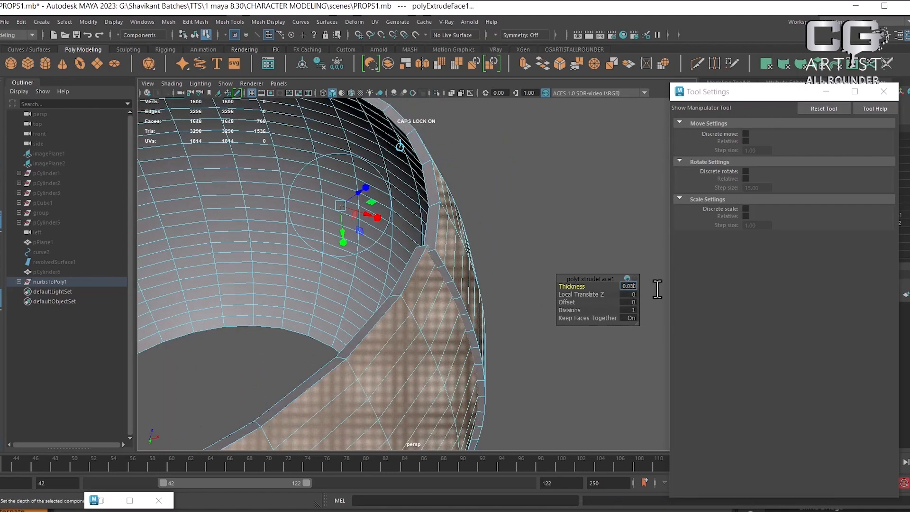
{"action": "type", "text": "0.03"}
{"action": "key", "text": "Return"}
{"action": "left_click_drag", "start_coordinate": [430, 325], "coordinate": [396, 227], "text": "alt"}
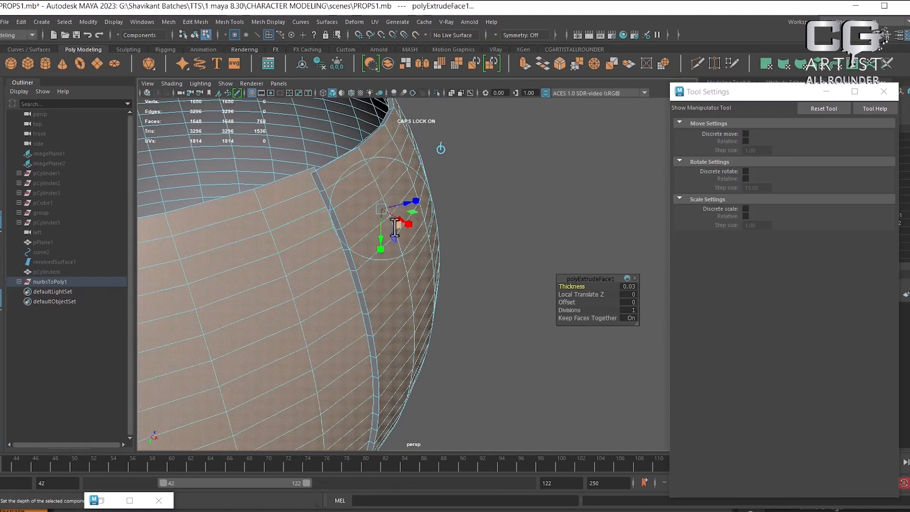
Step: Return to object mode and turn on smooth mesh preview for the band to check the overlapping seam
{"action": "right_click_drag", "start_coordinate": [396, 226], "coordinate": [505, 192]}
{"action": "left_click_drag", "start_coordinate": [510, 196], "coordinate": [518, 251], "text": "alt"}
{"action": "key", "text": "3"}
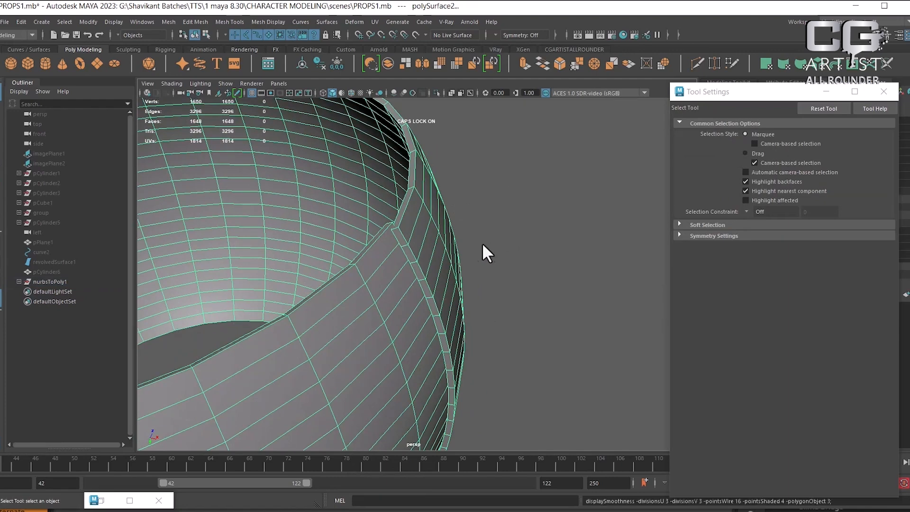
{"action": "left_click", "coordinate": [427, 249]}
{"action": "left_click", "coordinate": [569, 280]}
{"action": "left_click_drag", "start_coordinate": [570, 280], "coordinate": [548, 328], "text": "alt"}
{"action": "left_click", "coordinate": [429, 296]}
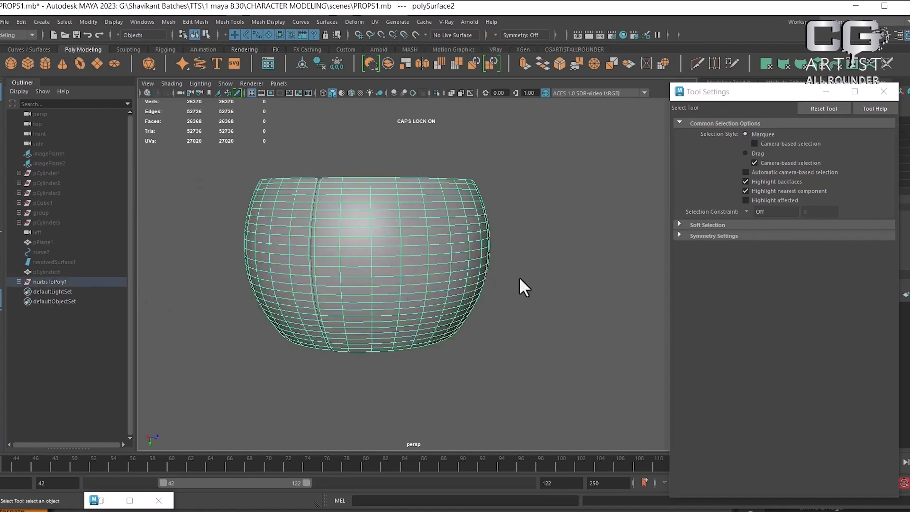
Step: Unhide the other prop parts and examine the band's fit around the spherical body
{"action": "key", "text": "ctrl+shift+h"}
{"action": "left_click_drag", "start_coordinate": [546, 356], "coordinate": [584, 254], "text": "alt"}
{"action": "scroll", "coordinate": [573, 270], "scroll_direction": "down", "scroll_amount": 4}
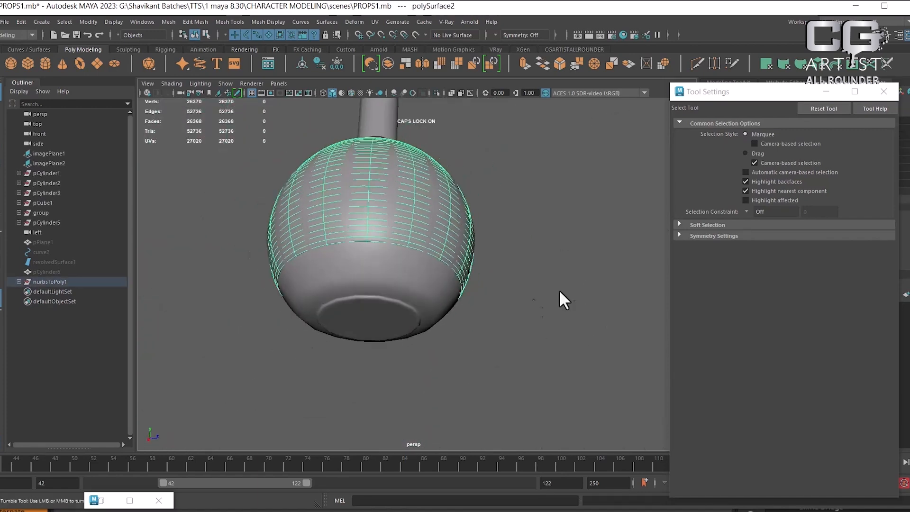
{"action": "left_click_drag", "start_coordinate": [559, 289], "coordinate": [517, 340], "text": "alt"}
{"action": "scroll", "coordinate": [517, 340], "scroll_direction": "up", "scroll_amount": 1}
{"action": "left_click", "coordinate": [514, 335]}
{"action": "left_click", "coordinate": [369, 199]}
{"action": "left_click_drag", "start_coordinate": [413, 217], "coordinate": [543, 309], "text": "alt"}
{"action": "left_click", "coordinate": [515, 274]}
{"action": "key", "text": "alt+Tab"}
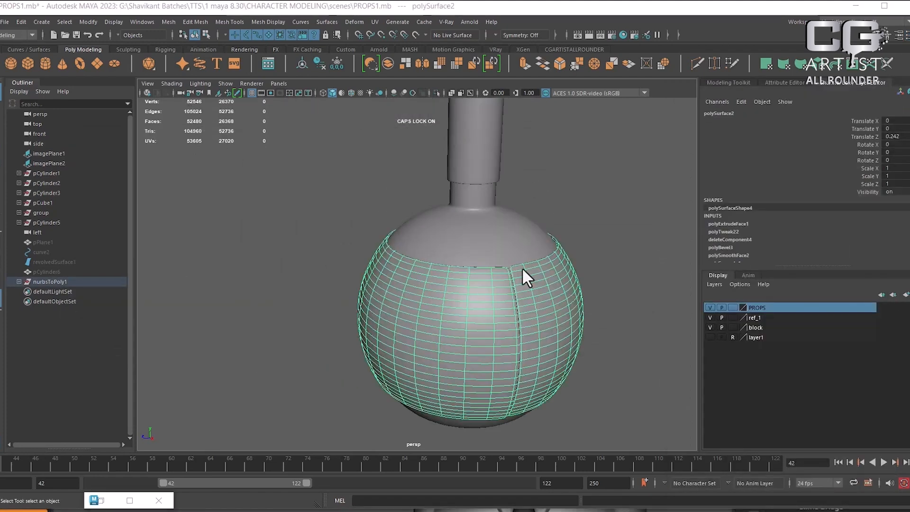
Step: Turn off smooth mesh preview on the band and compare its shape with the surrounding parts
{"action": "left_click", "coordinate": [603, 300]}
{"action": "left_click", "coordinate": [569, 326]}
{"action": "mouse_move", "coordinate": [567, 317]}
{"action": "right_mouse_down", "text": "alt"}
{"action": "mouse_move", "coordinate": [456, 228]}
{"action": "mouse_move", "coordinate": [541, 333]}
{"action": "mouse_move", "coordinate": [515, 301]}
{"action": "mouse_move", "coordinate": [563, 323]}
{"action": "right_mouse_up", "text": "alt"}
{"action": "mouse_move", "coordinate": [563, 324]}
{"action": "left_mouse_down", "text": "alt"}
{"action": "mouse_move", "coordinate": [549, 311]}
{"action": "mouse_move", "coordinate": [579, 314]}
{"action": "left_mouse_up", "text": "alt"}
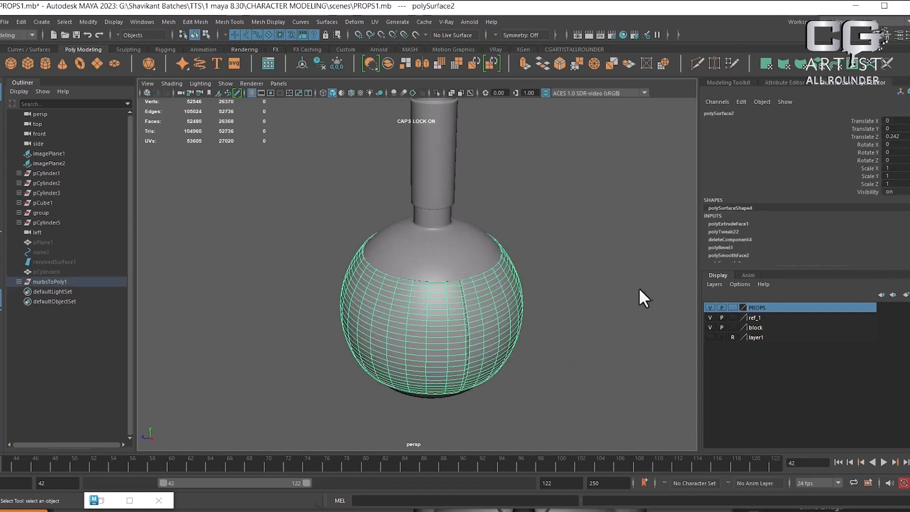
{"action": "key", "text": "1"}
{"action": "left_click", "coordinate": [552, 306]}
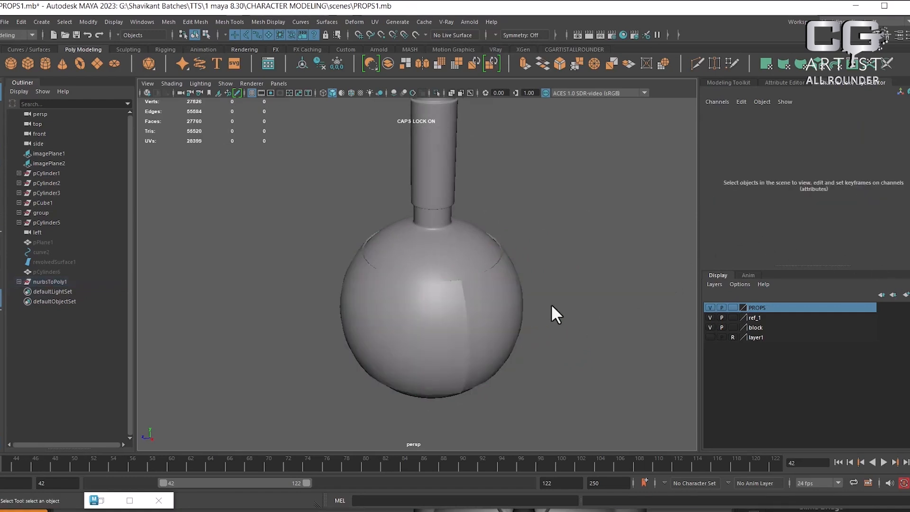
{"action": "left_click", "coordinate": [476, 313]}
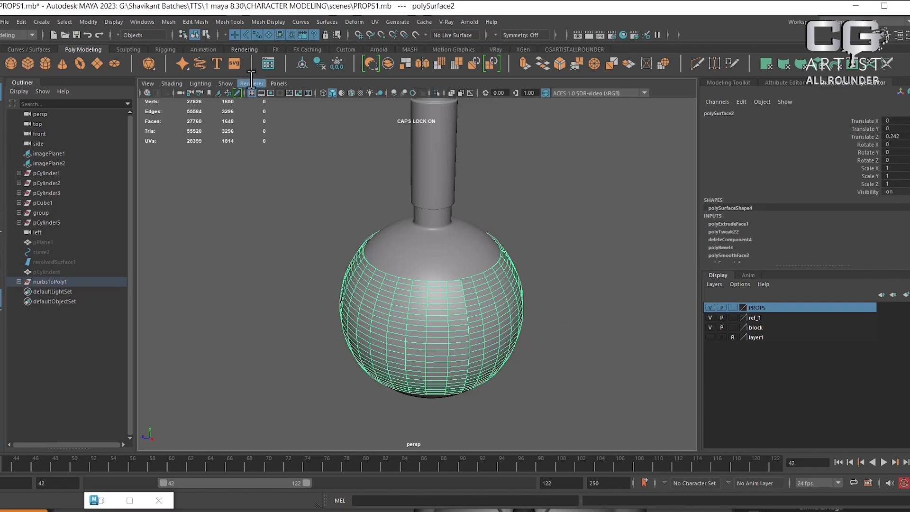
Step: Delete the band's construction history and bring the bottle's neck-and-base mesh into close view
{"action": "left_click", "coordinate": [324, 64]}
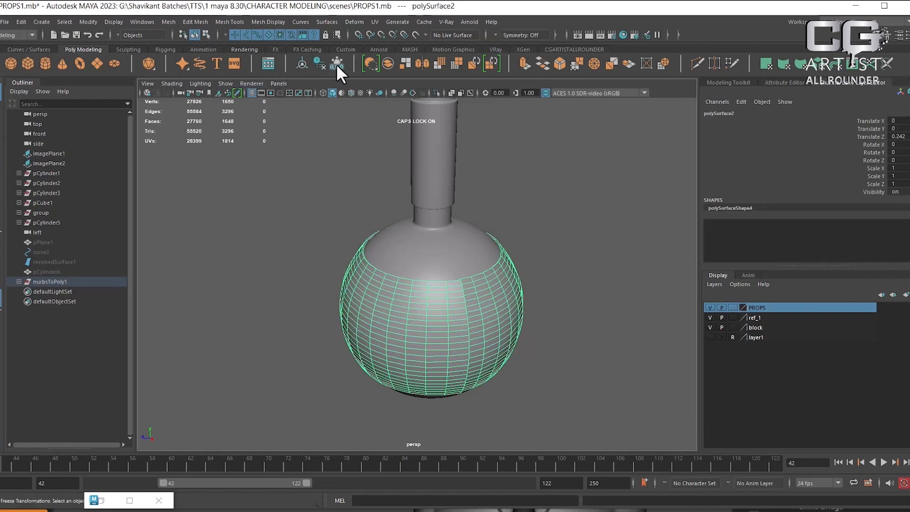
{"action": "left_click", "coordinate": [413, 210]}
{"action": "key", "text": "f"}
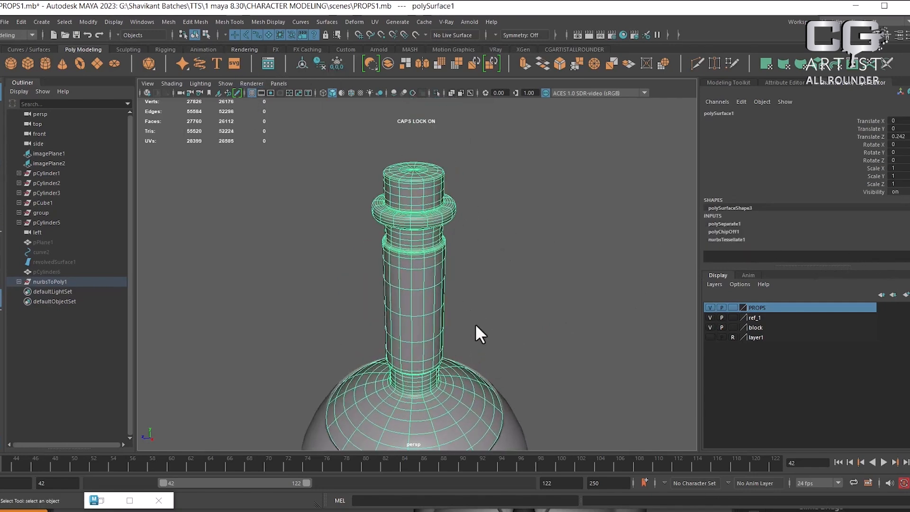
Step: Switch to the reference image in ACDSee and compare its flask with the modelled bottle's neck and body
{"action": "key", "text": "alt+Tab"}
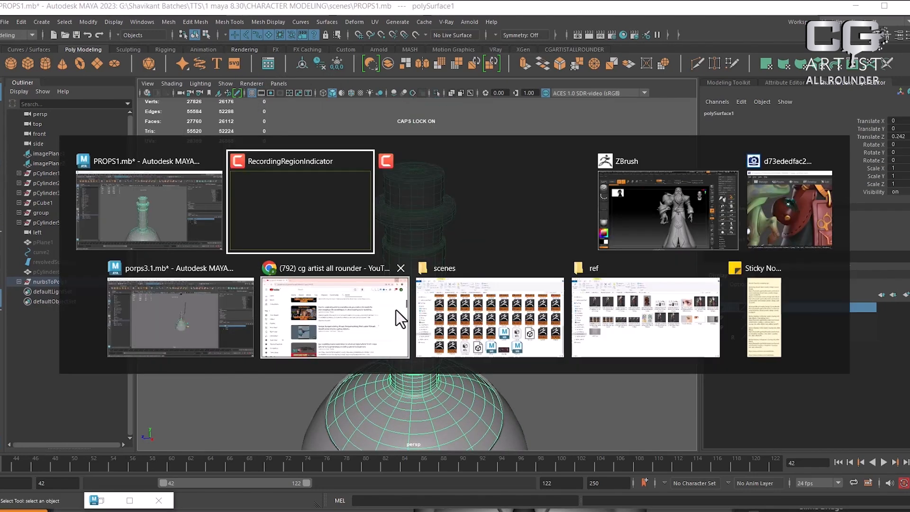
{"action": "left_click", "coordinate": [791, 219]}
{"action": "left_click_drag", "start_coordinate": [548, 279], "coordinate": [532, 261], "text": "alt"}
{"action": "middle_click_drag", "start_coordinate": [550, 267], "coordinate": [575, 249], "text": "alt"}
{"action": "right_click_drag", "start_coordinate": [574, 249], "coordinate": [583, 258], "text": "alt"}
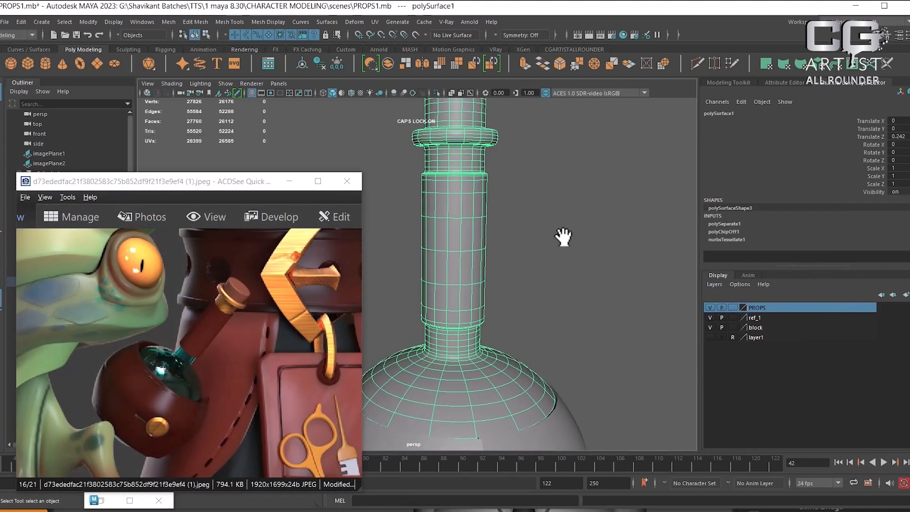
{"action": "scroll", "coordinate": [513, 275], "scroll_direction": "down", "scroll_amount": 5}
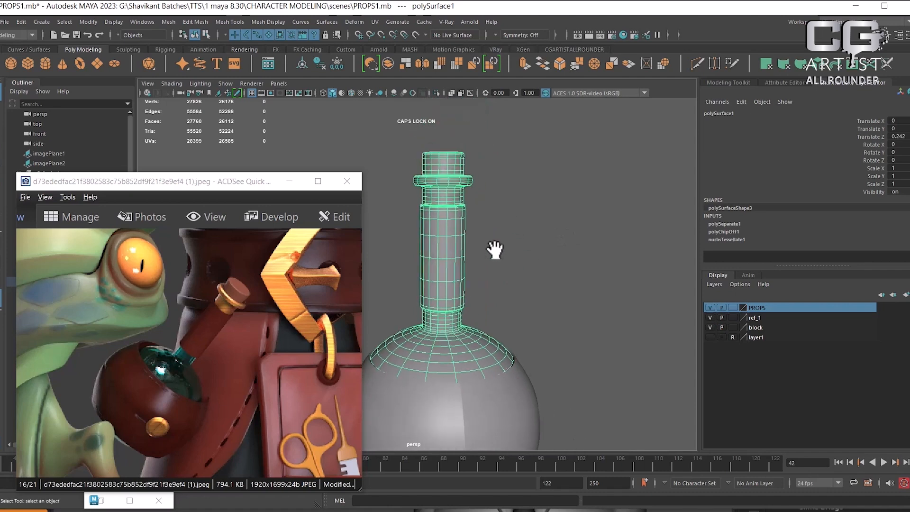
{"action": "left_click_drag", "start_coordinate": [230, 181], "coordinate": [164, 71]}
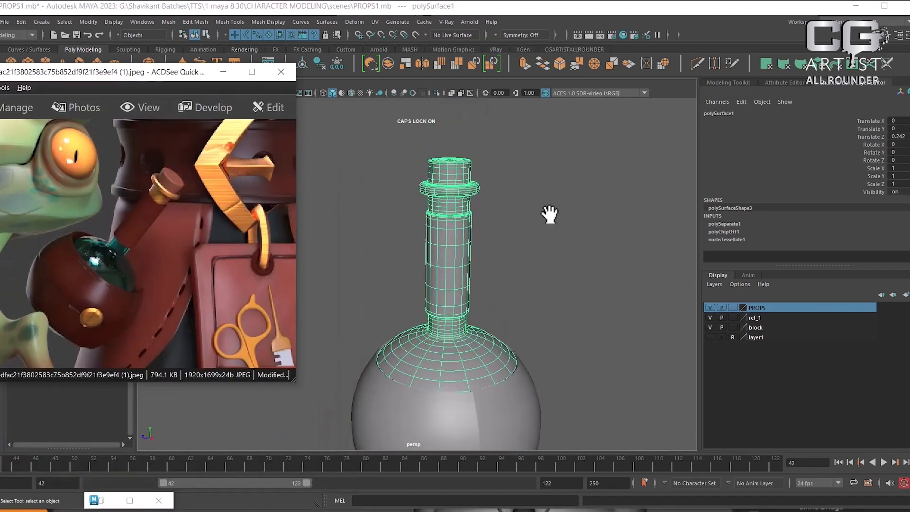
{"action": "left_click", "coordinate": [548, 214]}
{"action": "left_click", "coordinate": [463, 248]}
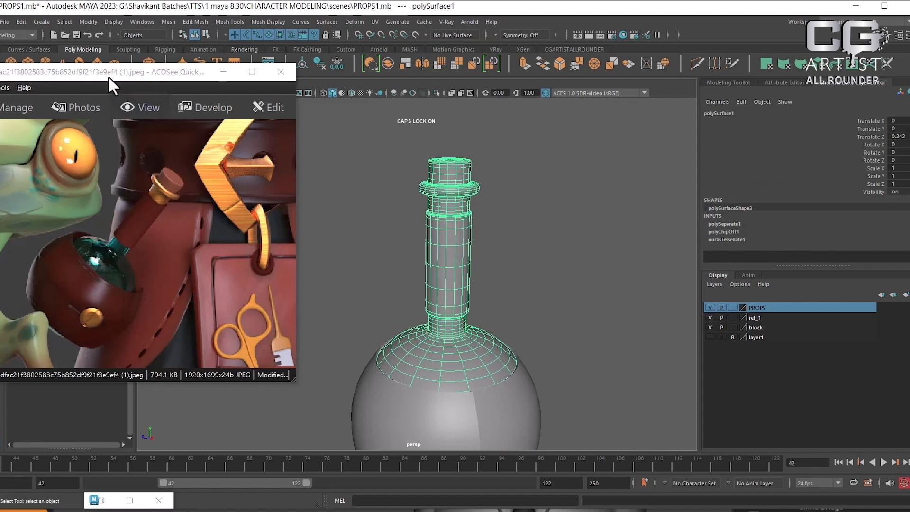
{"action": "left_click_drag", "start_coordinate": [108, 78], "coordinate": [78, 145]}
Step: Delete the construction history of the bottle's neck-and-base mesh and put the reference image away
{"action": "left_click", "coordinate": [320, 64]}
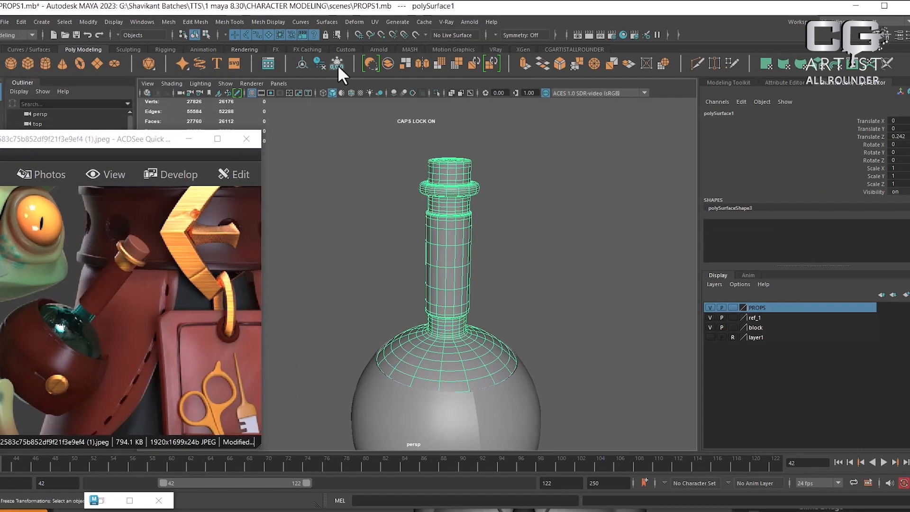
{"action": "left_click", "coordinate": [338, 64]}
{"action": "scroll", "coordinate": [527, 232], "scroll_direction": "down", "scroll_amount": 4}
{"action": "scroll", "coordinate": [521, 247], "scroll_direction": "down", "scroll_amount": 2}
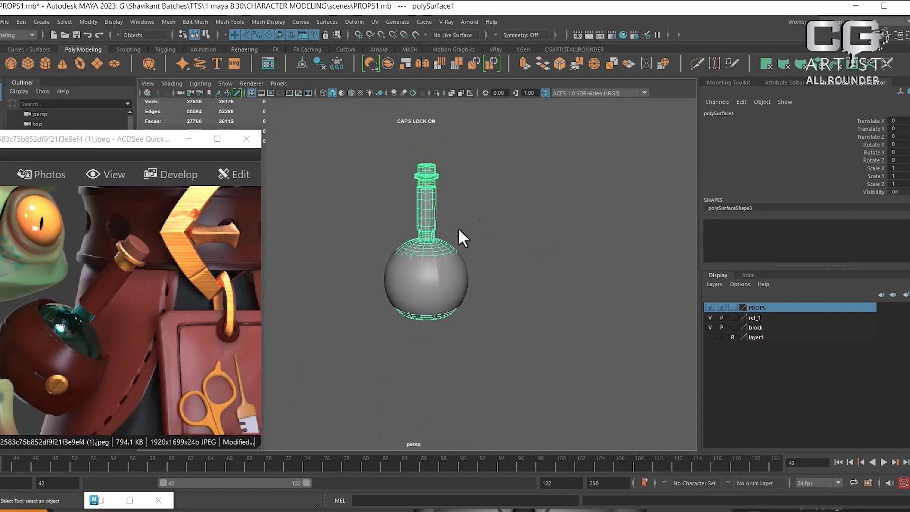
{"action": "left_click", "coordinate": [188, 139]}
Step: Select all the bottle's parts and group them
{"action": "left_click", "coordinate": [556, 230]}
{"action": "left_click_drag", "start_coordinate": [658, 143], "coordinate": [380, 330]}
{"action": "scroll", "coordinate": [447, 385], "scroll_direction": "down", "scroll_amount": 4}
{"action": "left_click_drag", "start_coordinate": [448, 385], "coordinate": [494, 343], "text": "alt"}
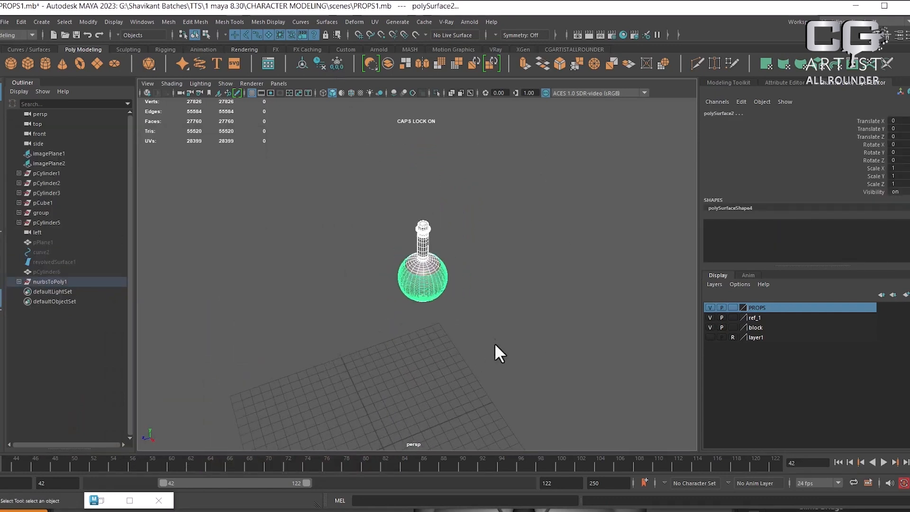
{"action": "middle_click_drag", "start_coordinate": [494, 343], "coordinate": [510, 312], "text": "alt"}
{"action": "scroll", "coordinate": [509, 311], "scroll_direction": "up", "scroll_amount": 2}
{"action": "left_click", "coordinate": [509, 312]}
{"action": "left_click_drag", "start_coordinate": [462, 169], "coordinate": [223, 347]}
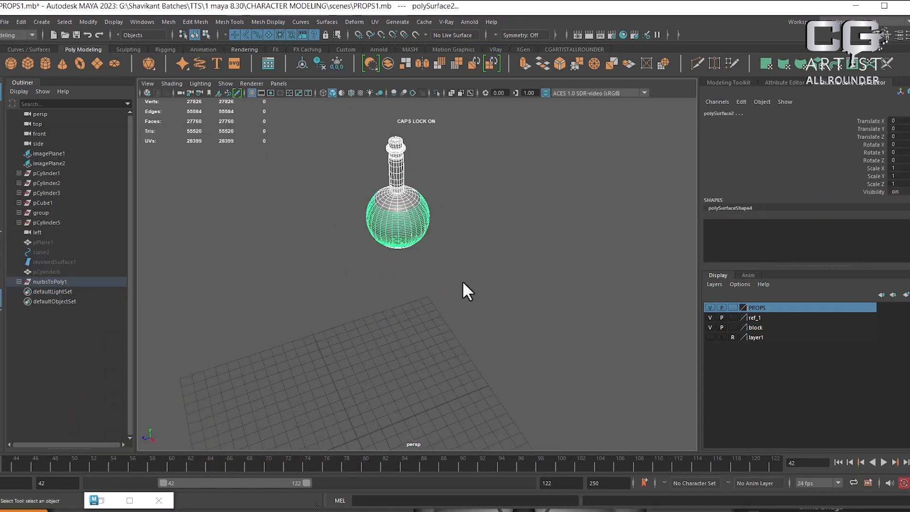
{"action": "key", "text": "ctrl+g"}
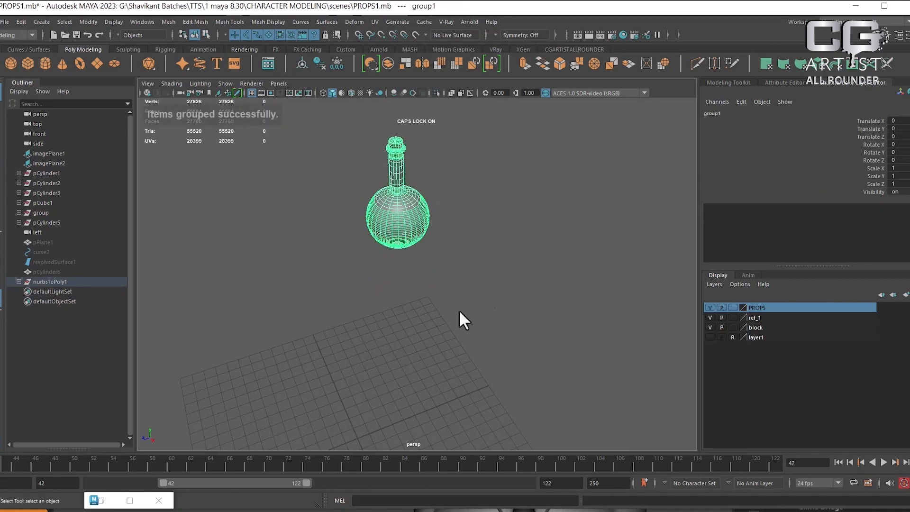
Step: In the front view, lower the bottle group to the ground line, at a Translate Y of about -18.905
{"action": "scroll", "coordinate": [456, 275], "scroll_direction": "down", "scroll_amount": 4}
{"action": "scroll", "coordinate": [478, 303], "scroll_direction": "up", "scroll_amount": 2}
{"action": "key", "text": "w"}
{"action": "scroll", "coordinate": [425, 257], "scroll_direction": "down", "scroll_amount": 3}
{"action": "left_click_drag", "start_coordinate": [481, 306], "coordinate": [466, 272], "text": "alt"}
{"action": "key", "text": "space"}
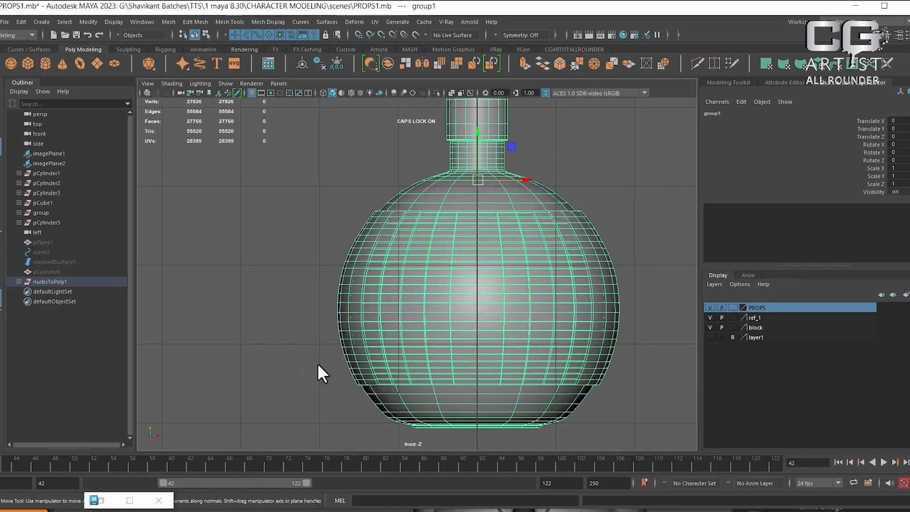
{"action": "scroll", "coordinate": [422, 216], "scroll_direction": "down", "scroll_amount": 10}
{"action": "middle_click_drag", "start_coordinate": [408, 331], "coordinate": [385, 255], "text": "alt"}
{"action": "middle_click_drag", "start_coordinate": [407, 285], "coordinate": [423, 329], "text": "alt"}
{"action": "left_click_drag", "start_coordinate": [432, 144], "coordinate": [439, 315]}
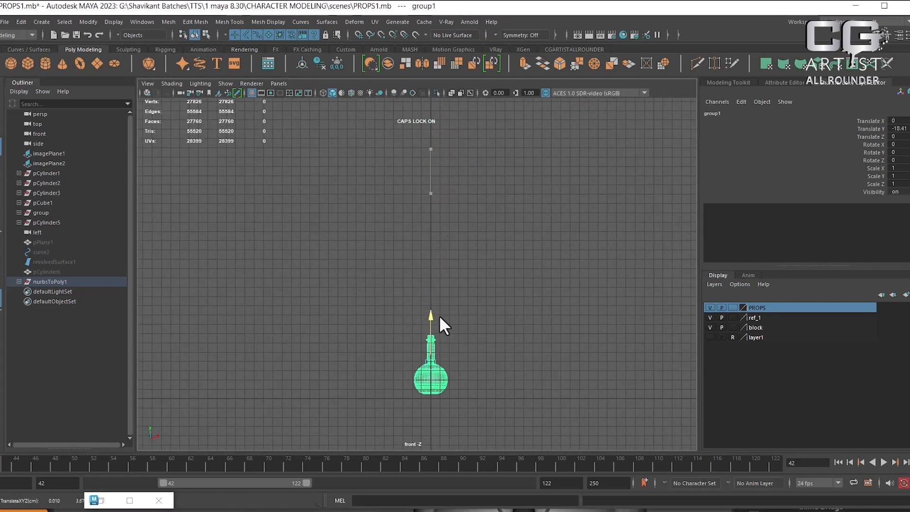
{"action": "key", "text": "f"}
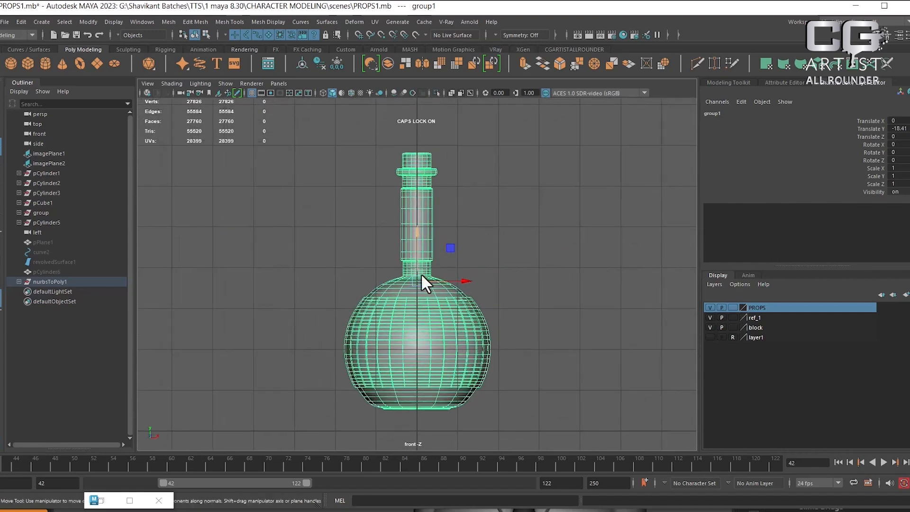
{"action": "left_click_drag", "start_coordinate": [417, 236], "coordinate": [412, 255]}
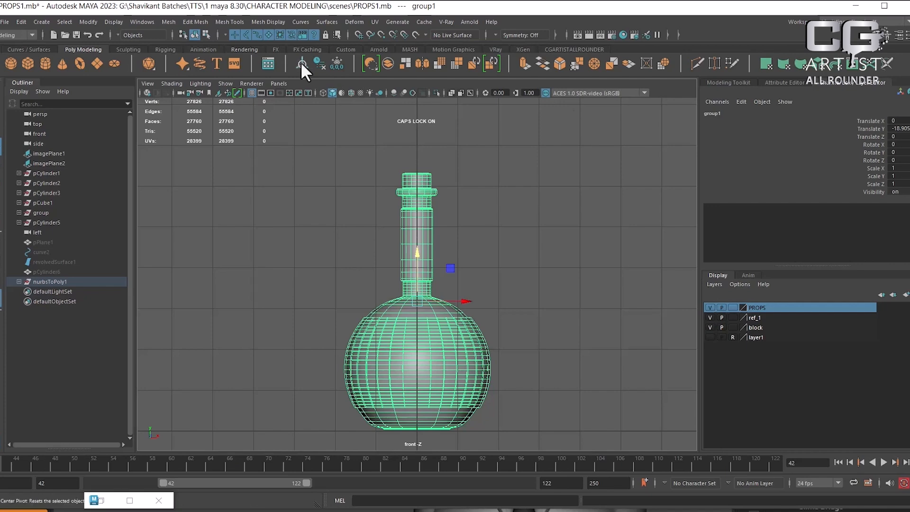
Step: In the top view, move the bottle group along Z to the grid centre, at a Translate Z of about 4.009
{"action": "right_click_drag", "start_coordinate": [513, 296], "coordinate": [491, 241], "text": "alt"}
{"action": "key", "text": "space"}
{"action": "left_click_drag", "start_coordinate": [497, 301], "coordinate": [496, 250]}
{"action": "left_click_drag", "start_coordinate": [493, 317], "coordinate": [455, 295], "text": "alt"}
{"action": "key", "text": "space"}
{"action": "right_click_drag", "start_coordinate": [446, 289], "coordinate": [473, 329], "text": "alt"}
{"action": "middle_click_drag", "start_coordinate": [452, 330], "coordinate": [462, 281], "text": "alt"}
{"action": "right_click_drag", "start_coordinate": [461, 280], "coordinate": [465, 282], "text": "alt"}
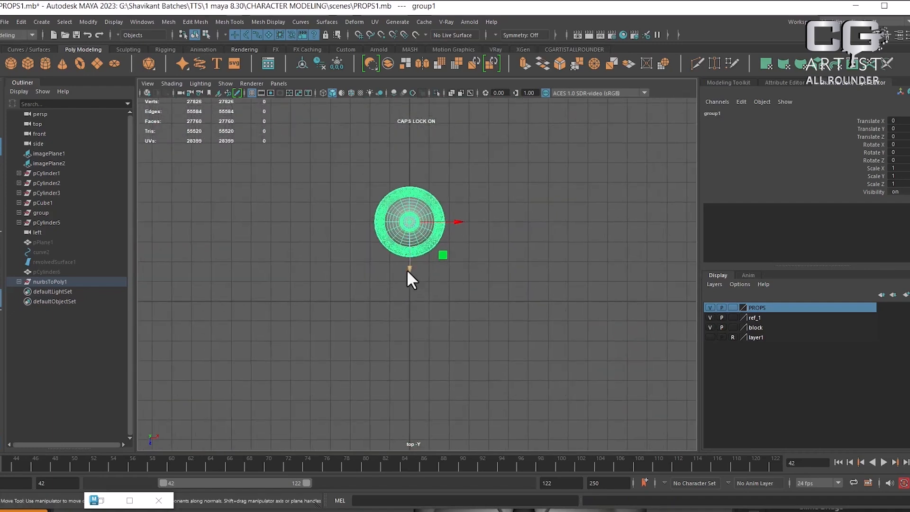
{"action": "left_click_drag", "start_coordinate": [410, 270], "coordinate": [409, 358]}
{"action": "right_click_drag", "start_coordinate": [409, 357], "coordinate": [472, 373], "text": "alt"}
{"action": "left_click_drag", "start_coordinate": [391, 298], "coordinate": [389, 287]}
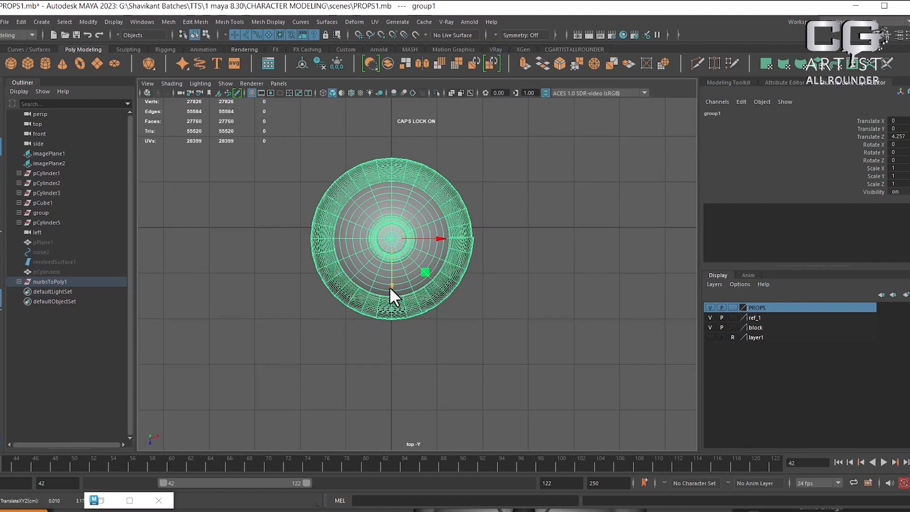
{"action": "key", "text": "equal"}
{"action": "key", "text": "equal"}
{"action": "left_click_drag", "start_coordinate": [392, 426], "coordinate": [396, 409]}
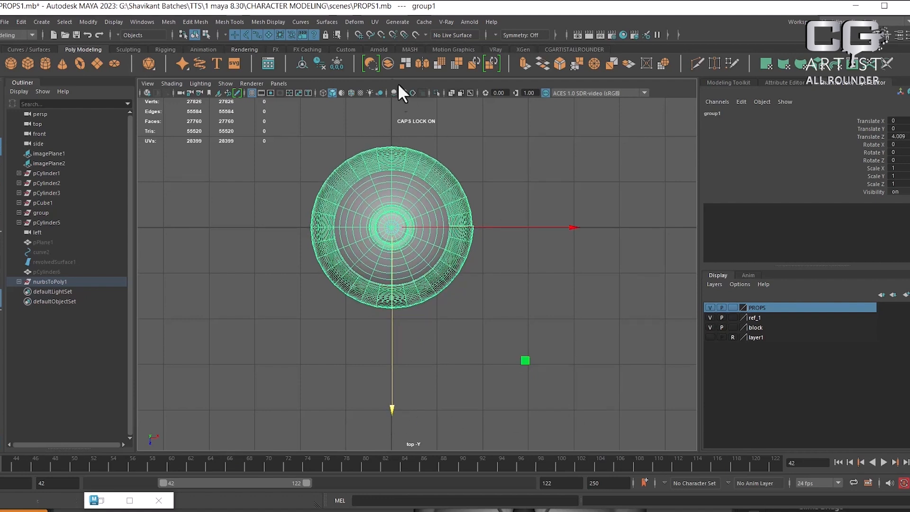
Step: Freeze the bottle group's transformations and shrink the move manipulator in the perspective view
{"action": "left_click", "coordinate": [334, 63]}
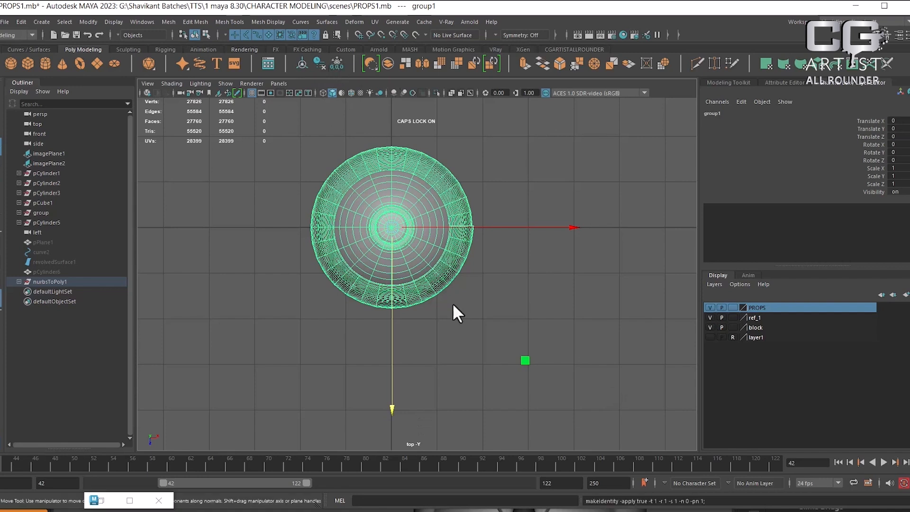
{"action": "key", "text": "space"}
{"action": "left_click_drag", "start_coordinate": [453, 303], "coordinate": [456, 174]}
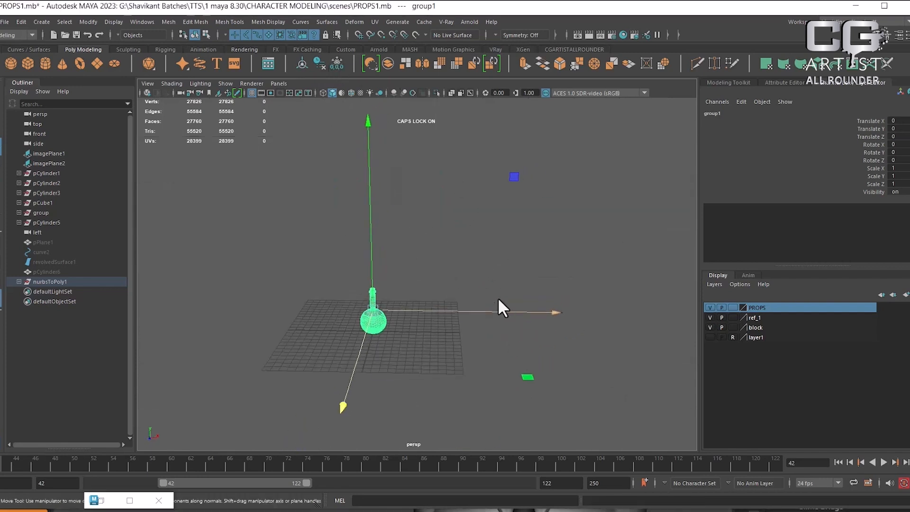
{"action": "key", "text": "minus"}
{"action": "key", "text": "minus"}
{"action": "key", "text": "minus"}
{"action": "key", "text": "minus"}
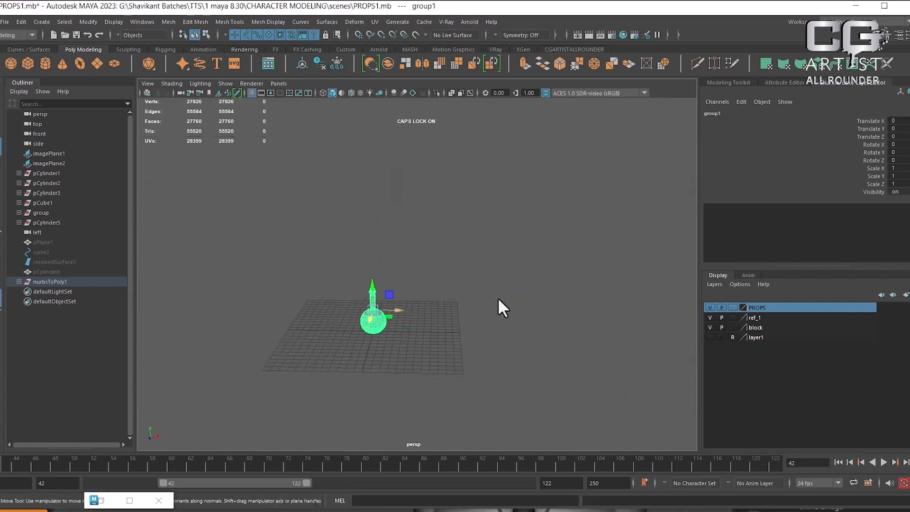
Step: Reselect the bottle group and check its placement on the grid from several perspective angles
{"action": "left_click", "coordinate": [536, 341]}
{"action": "scroll", "coordinate": [548, 415], "scroll_direction": "up", "scroll_amount": 3}
{"action": "left_click", "coordinate": [348, 360]}
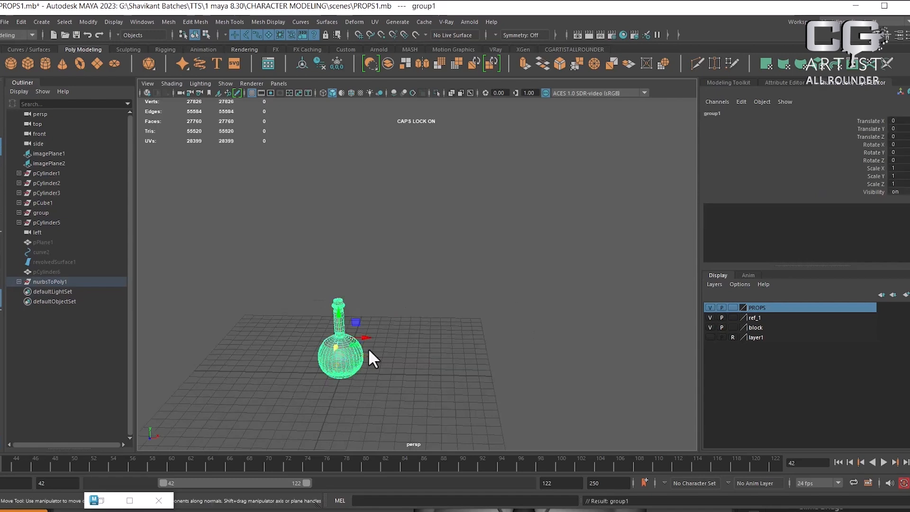
{"action": "left_click_drag", "start_coordinate": [487, 368], "coordinate": [420, 343], "text": "alt"}
{"action": "right_click_drag", "start_coordinate": [420, 346], "coordinate": [437, 381], "text": "alt"}
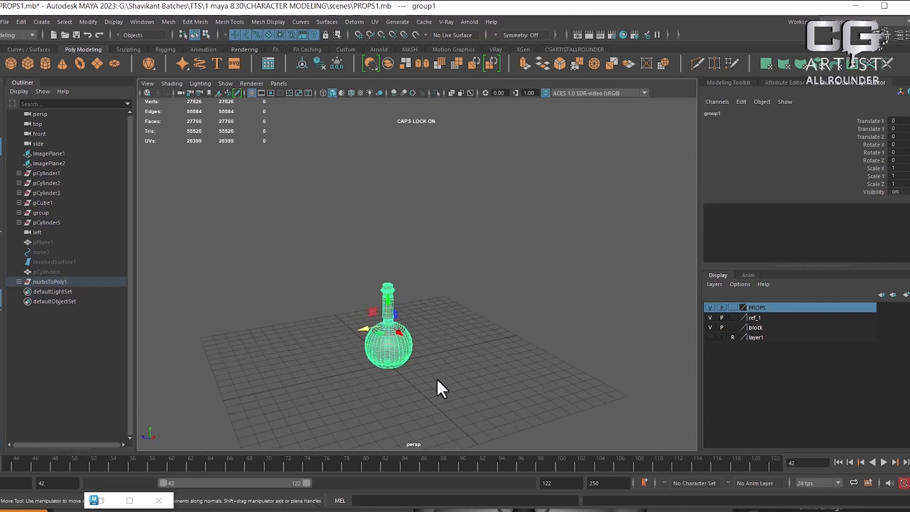
{"action": "key", "text": "equal"}
{"action": "left_click_drag", "start_coordinate": [464, 395], "coordinate": [450, 379], "text": "alt"}
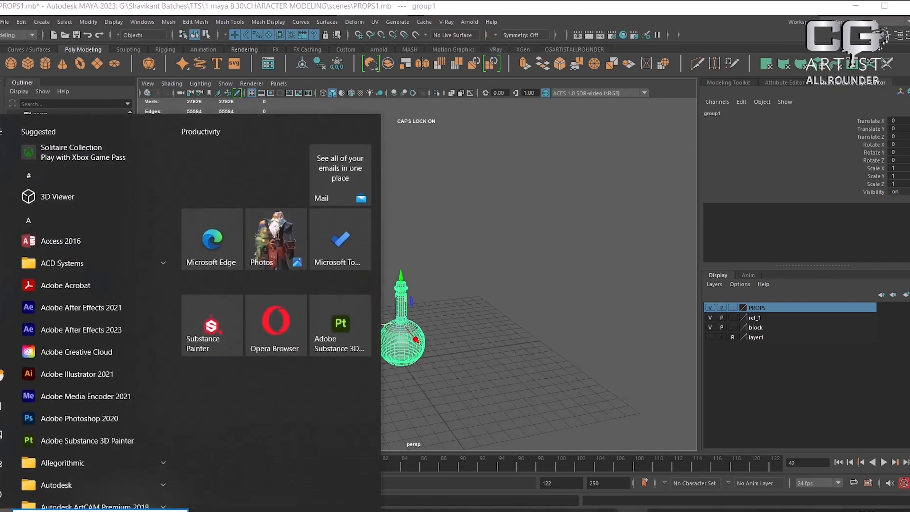
Step: Switch to the Maya window with the porps3.1.mb scene and view the conical flask beside the comb
{"action": "mouse_move", "coordinate": [569, 510]}
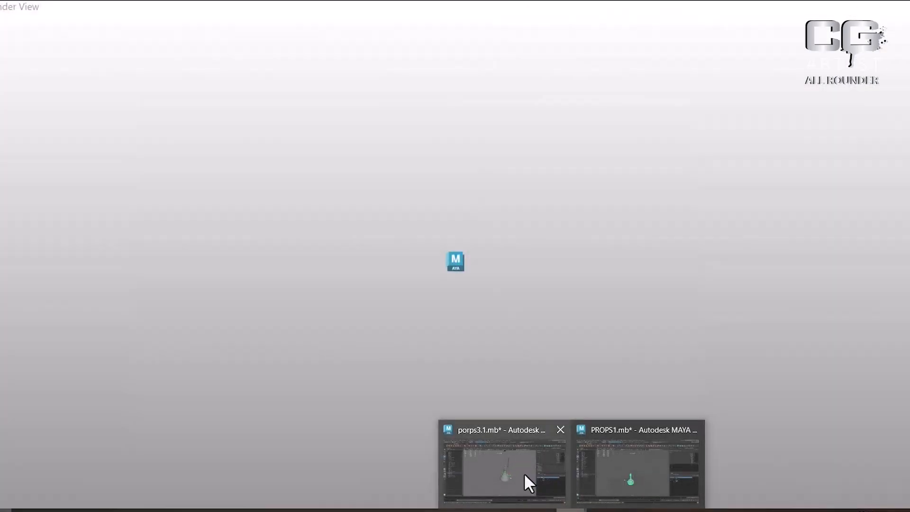
{"action": "left_click", "coordinate": [524, 473]}
{"action": "left_click_drag", "start_coordinate": [500, 298], "coordinate": [488, 331], "text": "alt"}
{"action": "right_click_drag", "start_coordinate": [504, 334], "coordinate": [550, 360], "text": "alt"}
{"action": "middle_click_drag", "start_coordinate": [550, 360], "coordinate": [552, 313], "text": "alt"}
{"action": "right_click_drag", "start_coordinate": [551, 313], "coordinate": [571, 349], "text": "alt"}
{"action": "left_click_drag", "start_coordinate": [570, 349], "coordinate": [560, 337], "text": "alt"}
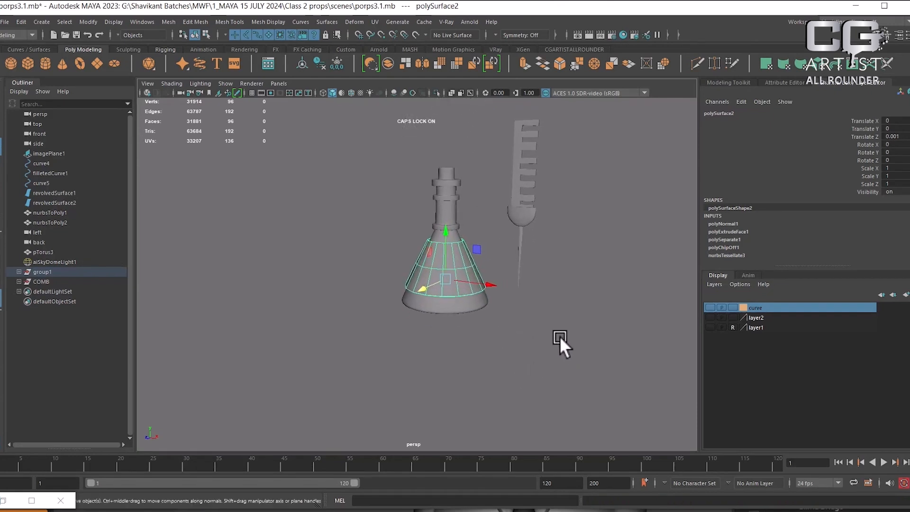
Step: Select the conical flask's stopper and examine its transform values and construction history
{"action": "left_click", "coordinate": [451, 252]}
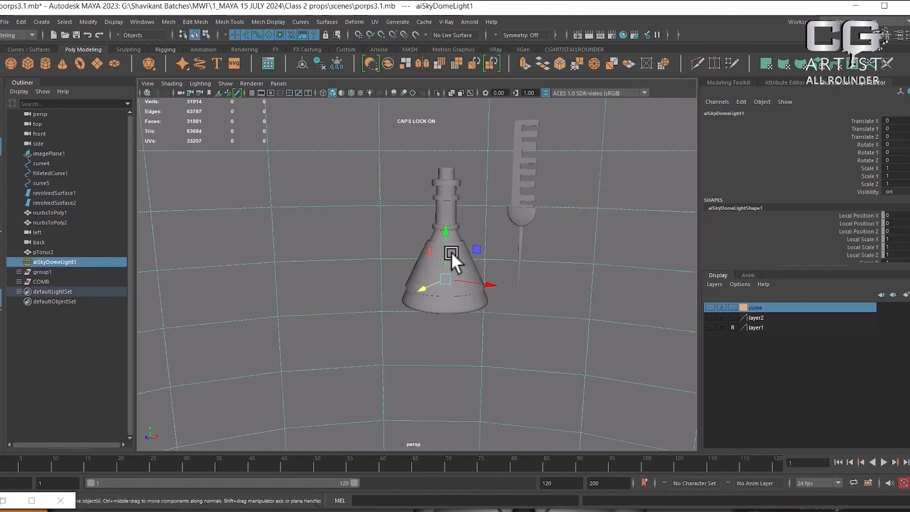
{"action": "left_click", "coordinate": [442, 179]}
{"action": "left_click", "coordinate": [451, 177]}
{"action": "right_click_drag", "start_coordinate": [482, 307], "coordinate": [484, 256], "text": "alt"}
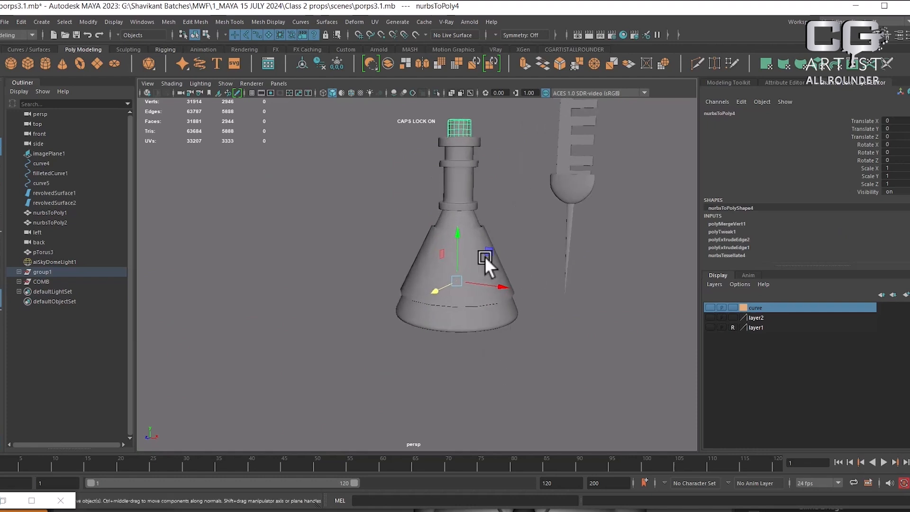
{"action": "right_click_drag", "start_coordinate": [584, 228], "coordinate": [583, 332], "text": "alt"}
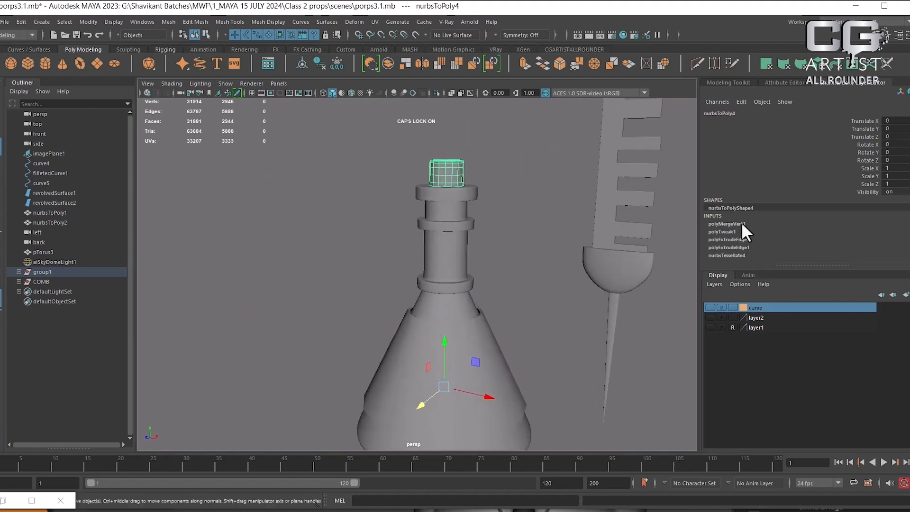
{"action": "right_click_drag", "start_coordinate": [560, 408], "coordinate": [459, 348], "text": "alt"}
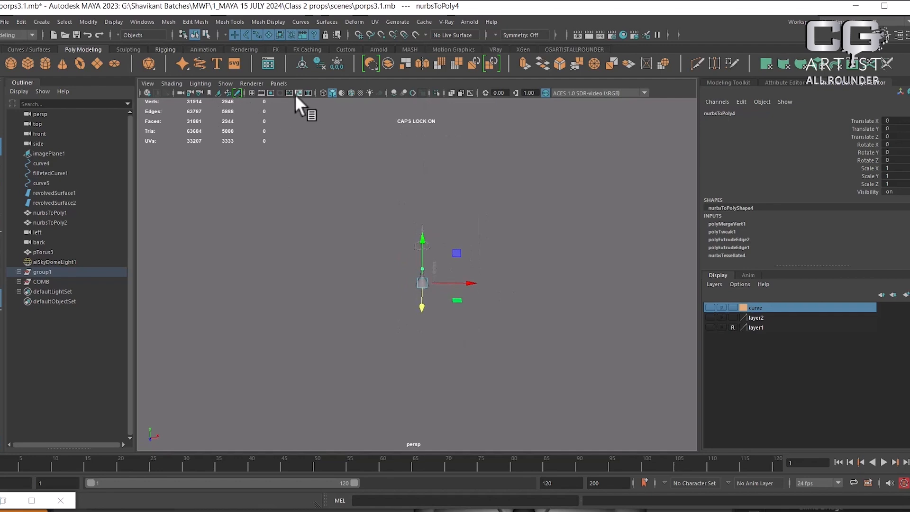
Step: Show the viewport grid and view the conical flask against it in the front view
{"action": "left_click", "coordinate": [252, 92]}
{"action": "left_click_drag", "start_coordinate": [469, 317], "coordinate": [506, 310], "text": "alt"}
{"action": "key", "text": "space"}
{"action": "right_click_drag", "start_coordinate": [550, 354], "coordinate": [513, 426], "text": "alt"}
{"action": "scroll", "coordinate": [400, 314], "scroll_direction": "up", "scroll_amount": 4}
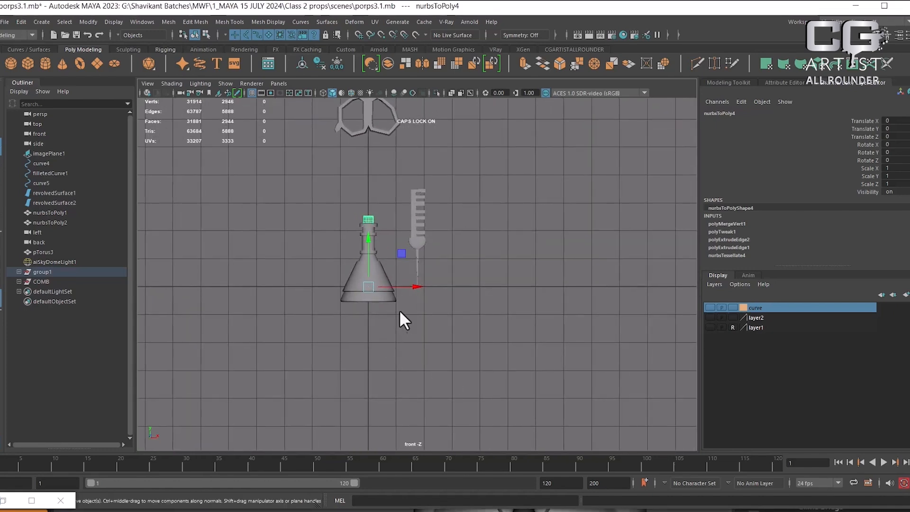
Step: Check the conical flask's separate meshes by selecting them together and individually, ending on the stopper
{"action": "left_click_drag", "start_coordinate": [285, 166], "coordinate": [354, 388]}
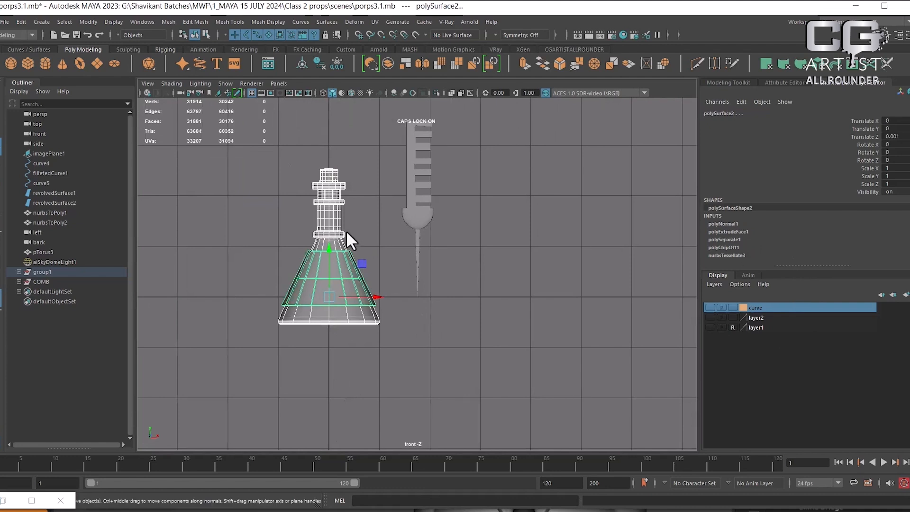
{"action": "left_click", "coordinate": [326, 206]}
{"action": "left_click_drag", "start_coordinate": [297, 148], "coordinate": [339, 335]}
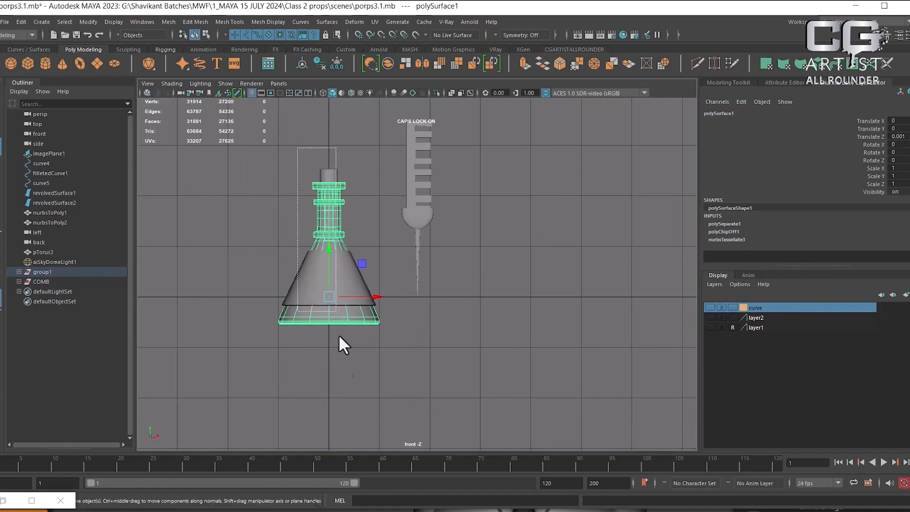
{"action": "left_click", "coordinate": [340, 246]}
{"action": "left_click", "coordinate": [330, 174]}
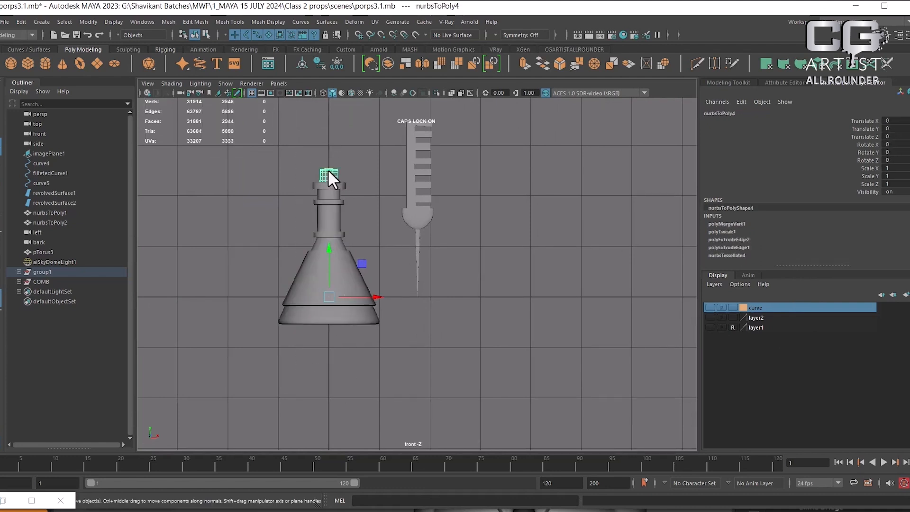
Step: Select all of the conical flask's meshes and combine them into a single mesh
{"action": "left_click_drag", "start_coordinate": [284, 141], "coordinate": [336, 377]}
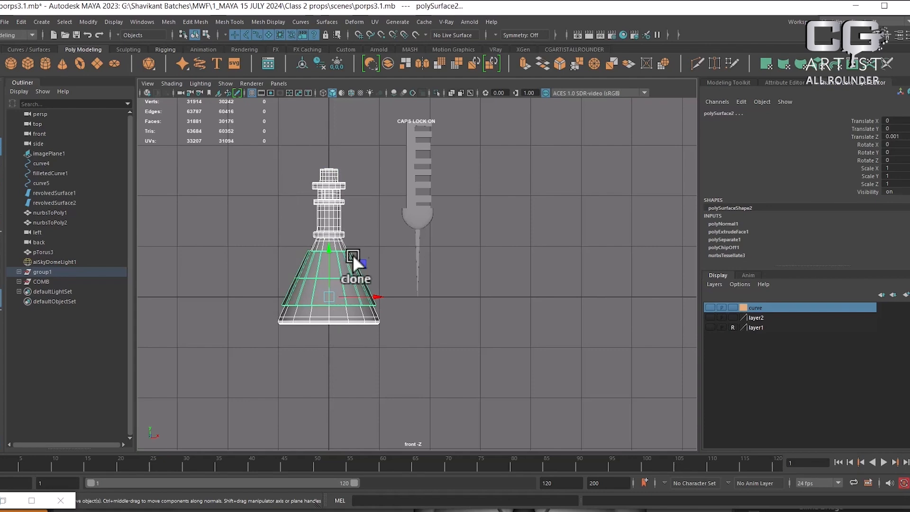
{"action": "right_click_drag", "start_coordinate": [364, 203], "coordinate": [362, 415], "text": "shift"}
{"action": "key", "text": "f"}
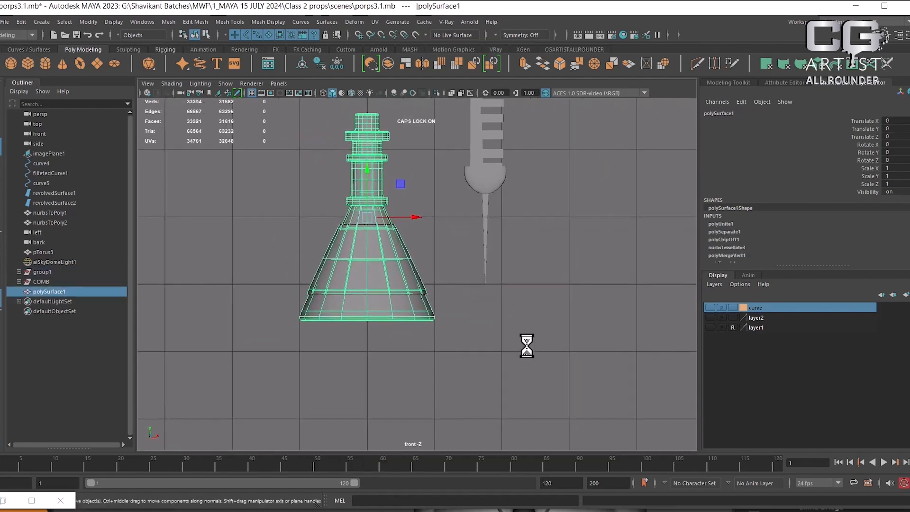
Step: Raise the combined flask to Translate Y 0.521 so its base rests on the grid, then delete its history and freeze its transforms
{"action": "left_click_drag", "start_coordinate": [362, 173], "coordinate": [355, 126]}
{"action": "scroll", "coordinate": [406, 270], "scroll_direction": "down", "scroll_amount": 5}
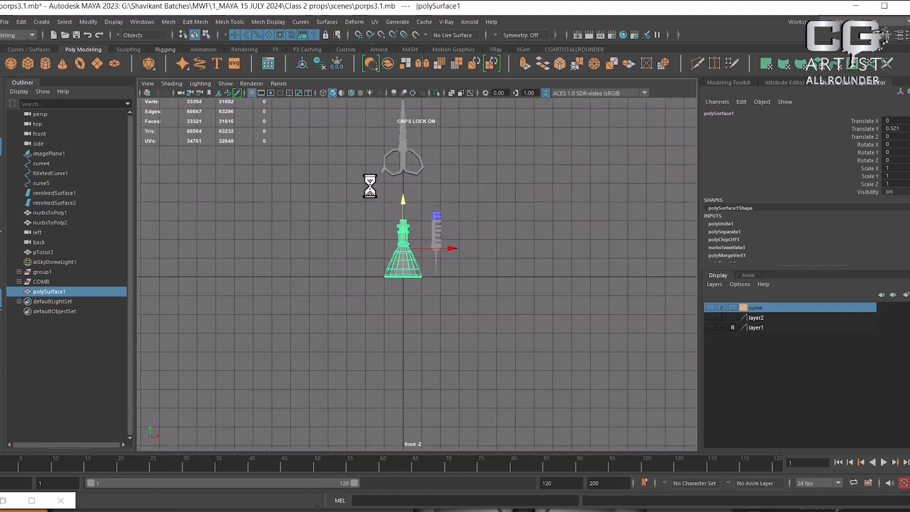
{"action": "middle_click_drag", "start_coordinate": [369, 185], "coordinate": [370, 234], "text": "alt"}
{"action": "key", "text": "space"}
{"action": "left_click_drag", "start_coordinate": [485, 339], "coordinate": [427, 357]}
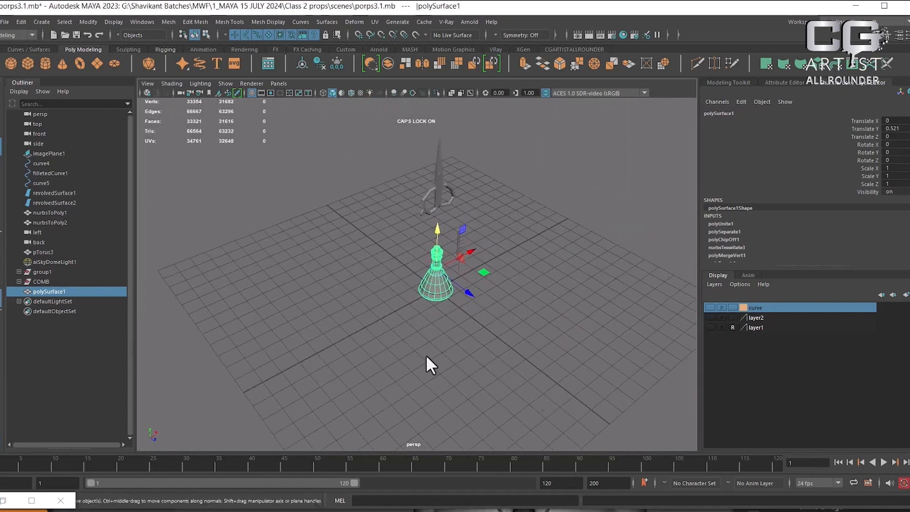
{"action": "left_click", "coordinate": [320, 65]}
{"action": "left_click_drag", "start_coordinate": [451, 294], "coordinate": [520, 354], "text": "alt"}
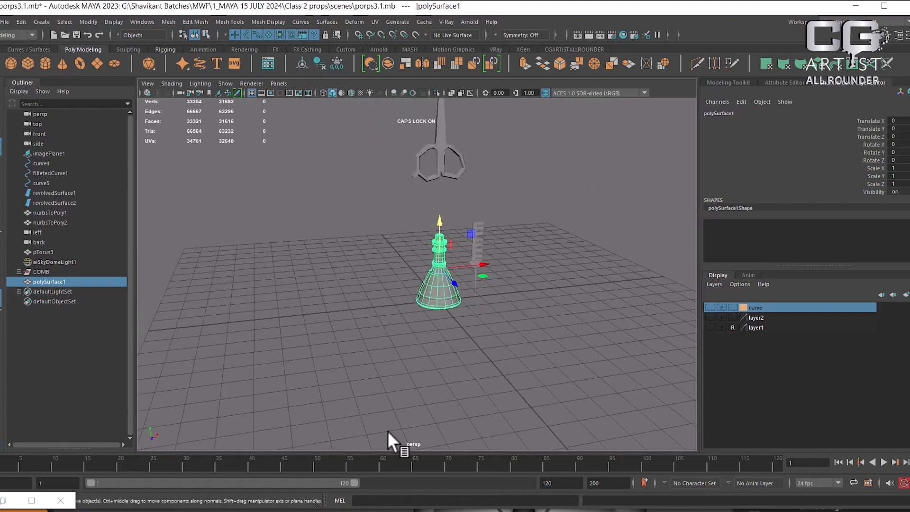
Step: Switch to the Maya window with the PROPS1.mb scene, select both round bottle meshes and invert the selection
{"action": "key", "text": "alt+Tab"}
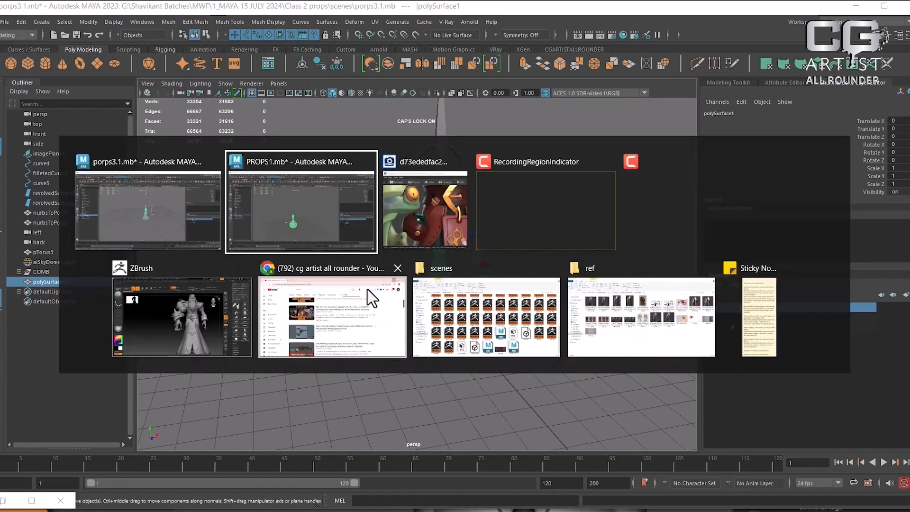
{"action": "left_click", "coordinate": [326, 229]}
{"action": "left_click_drag", "start_coordinate": [504, 255], "coordinate": [268, 427]}
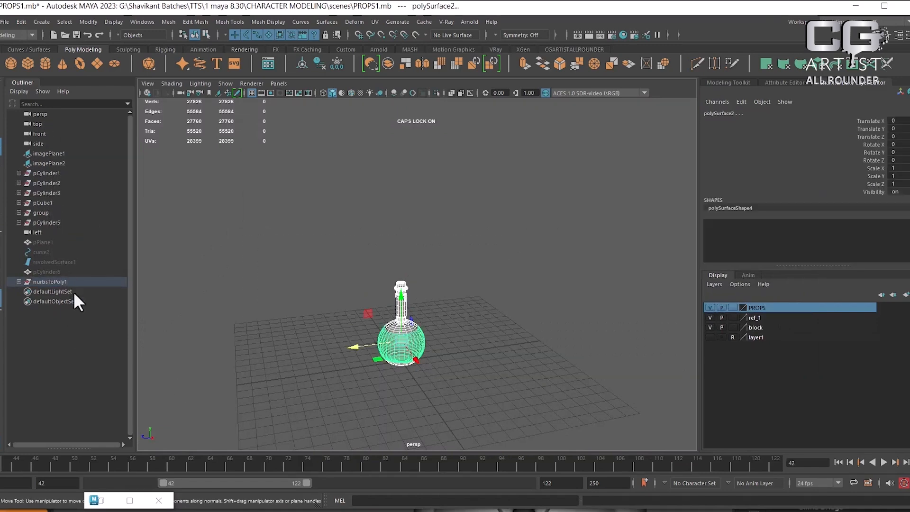
{"action": "left_click", "coordinate": [65, 24]}
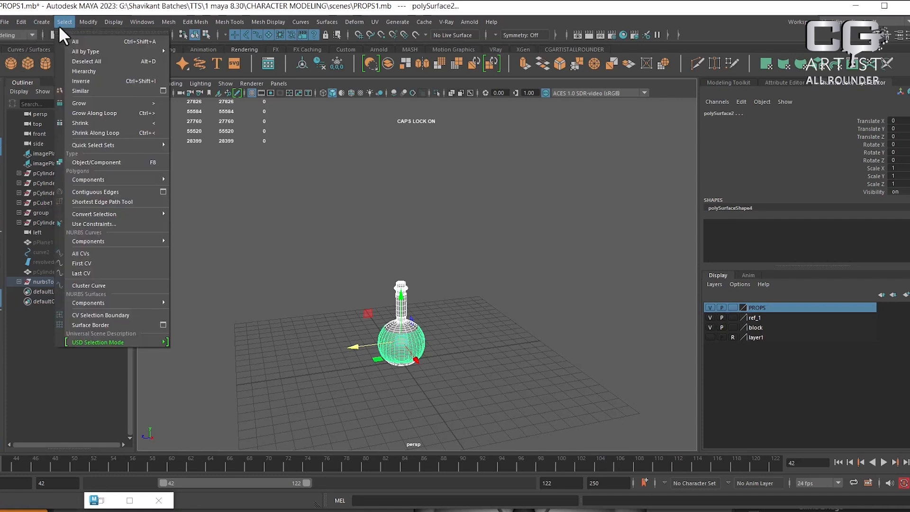
{"action": "left_click", "coordinate": [93, 80]}
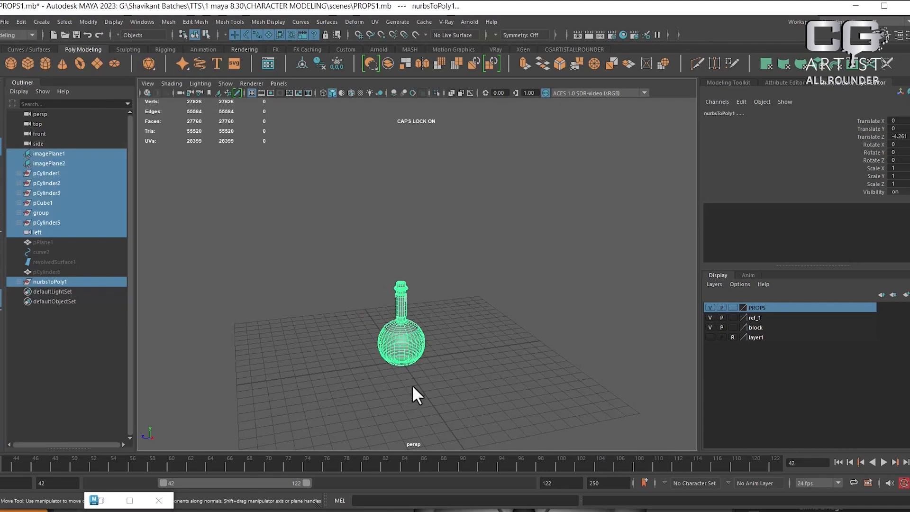
Step: Take polySurface1 and polySurface2 out of the nurbsToPoly1 hierarchy and put them in a new top-level group
{"action": "left_click", "coordinate": [403, 348]}
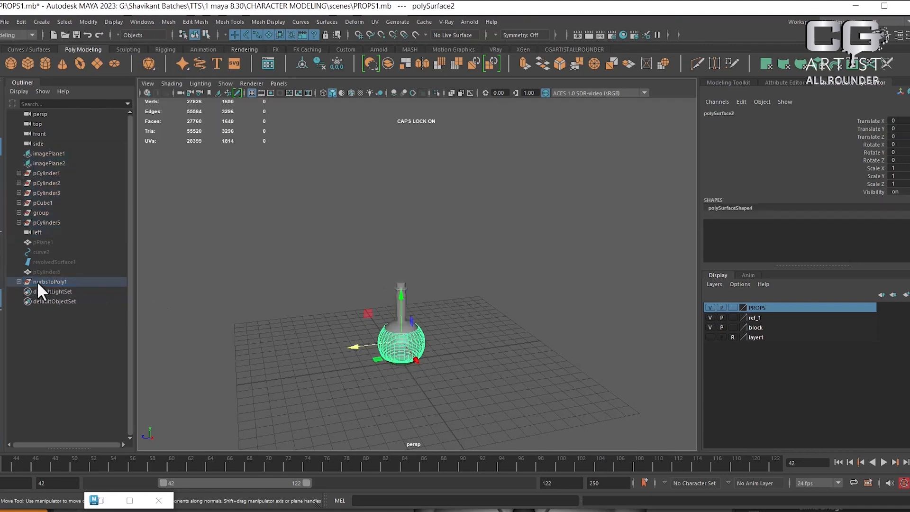
{"action": "left_click", "coordinate": [19, 282]}
{"action": "left_click", "coordinate": [24, 292]}
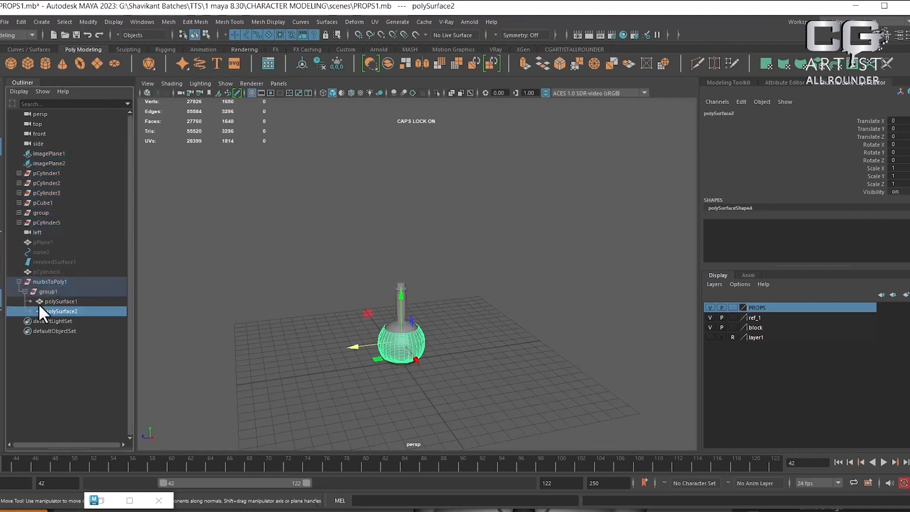
{"action": "left_click", "coordinate": [62, 302]}
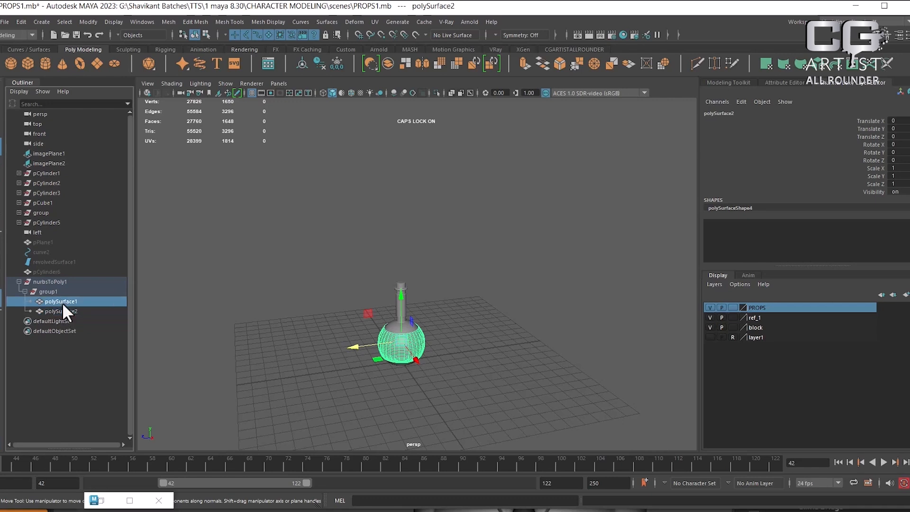
{"action": "left_click", "coordinate": [57, 312], "text": "shift"}
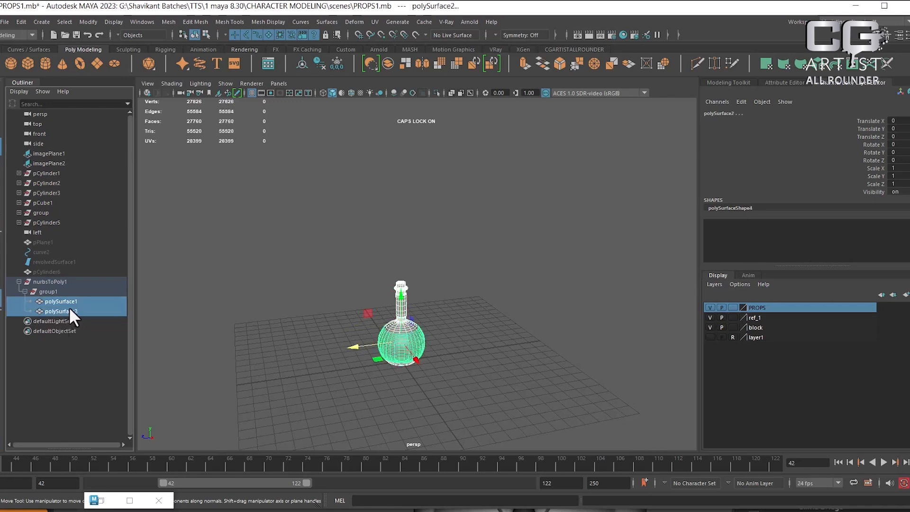
{"action": "left_click_drag", "start_coordinate": [57, 305], "coordinate": [263, 342]}
{"action": "key", "text": "ctrl+g"}
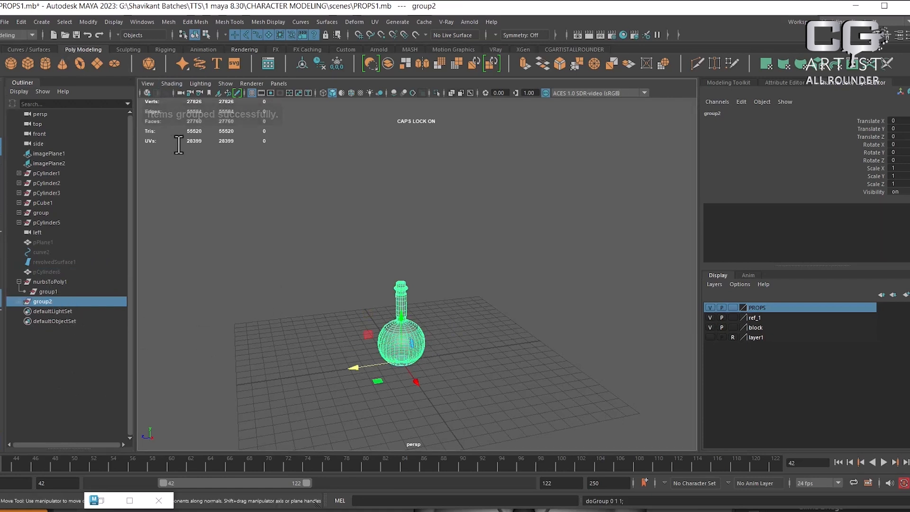
Step: Delete the other selectable scene objects by inverting the selection, and expand the remaining bottle group
{"action": "key", "text": "ctrl+shift+i"}
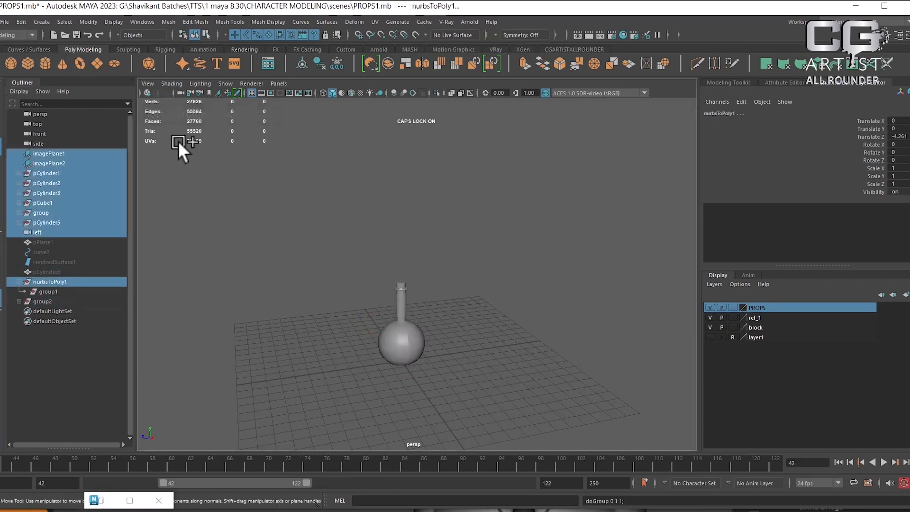
{"action": "key", "text": "Delete"}
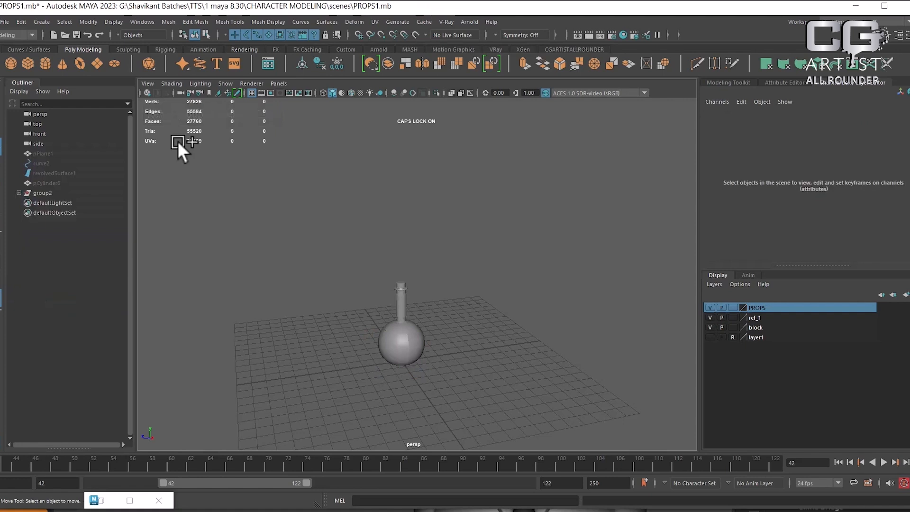
{"action": "left_click", "coordinate": [45, 192]}
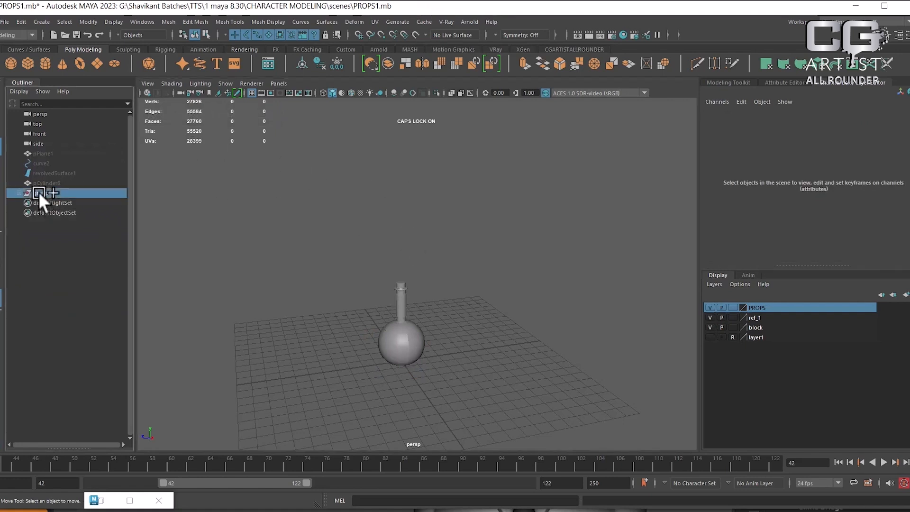
{"action": "left_click", "coordinate": [18, 193]}
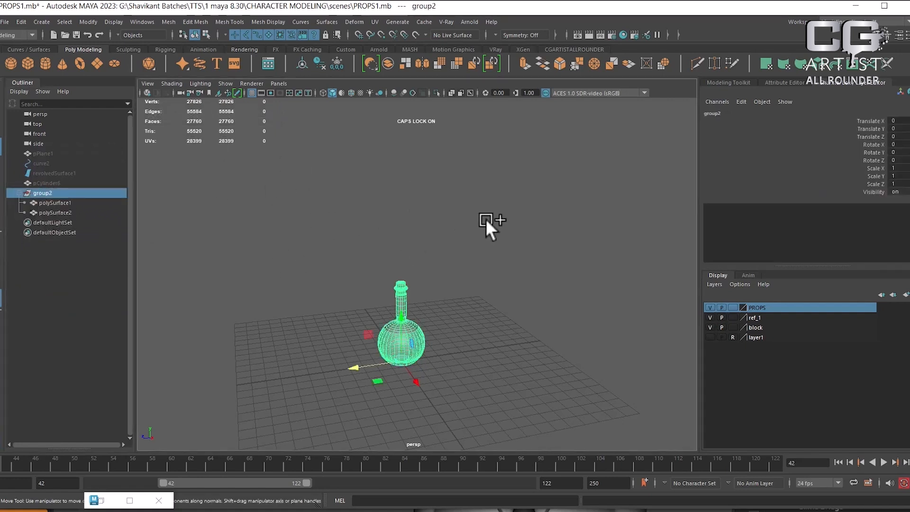
Step: Select both round bottle meshes and delete the display layers layer1, block and ref_1
{"action": "left_click_drag", "start_coordinate": [545, 237], "coordinate": [328, 418]}
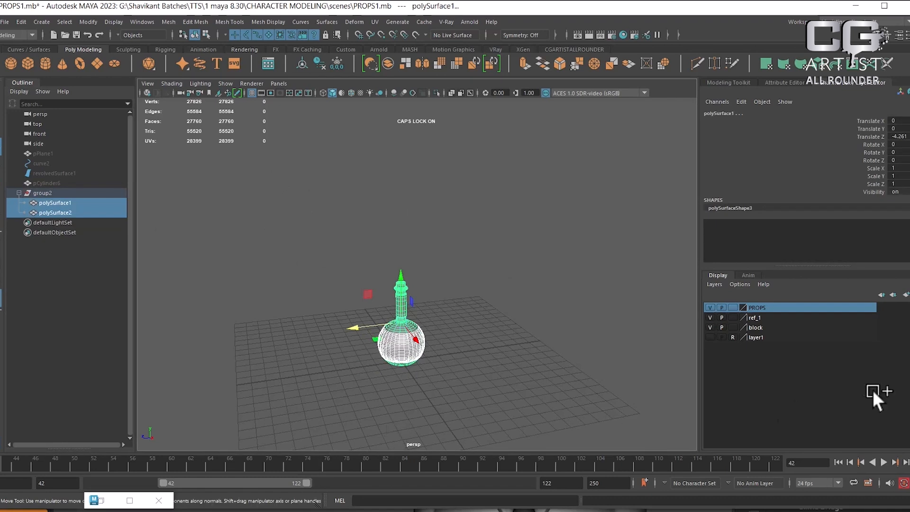
{"action": "left_click", "coordinate": [760, 337]}
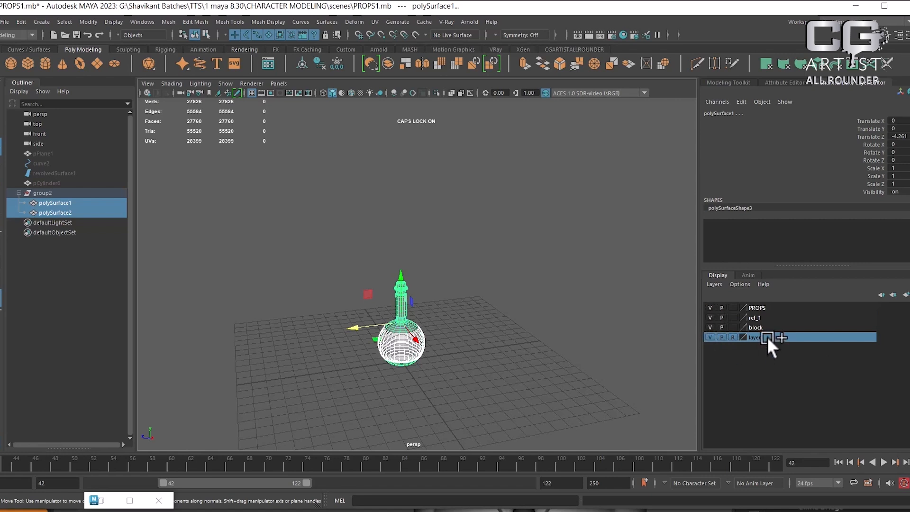
{"action": "right_click", "coordinate": [767, 336]}
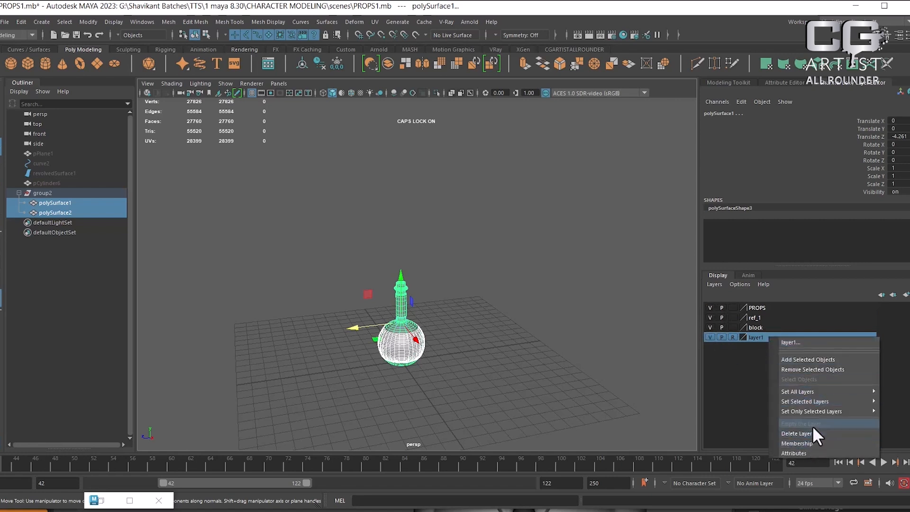
{"action": "left_click", "coordinate": [812, 431]}
{"action": "left_click", "coordinate": [767, 328]}
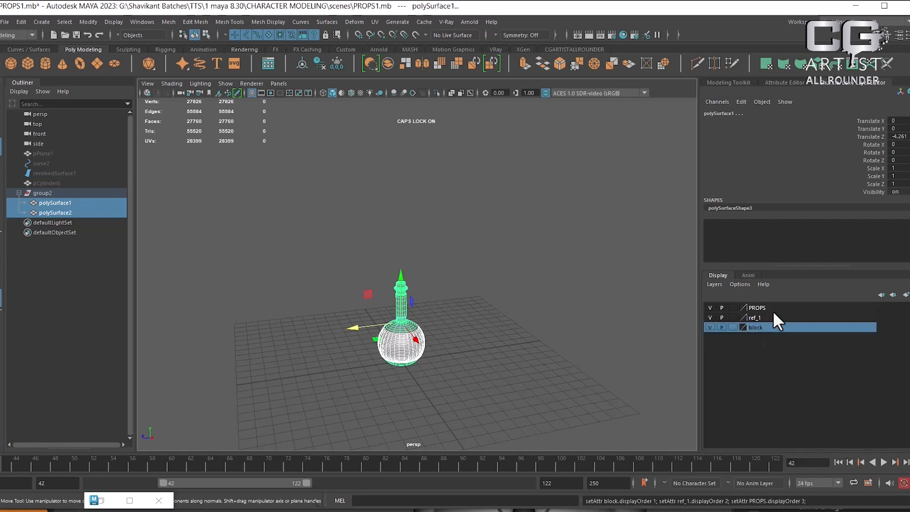
{"action": "right_click", "coordinate": [768, 326]}
{"action": "left_click", "coordinate": [803, 421]}
{"action": "left_click", "coordinate": [758, 316]}
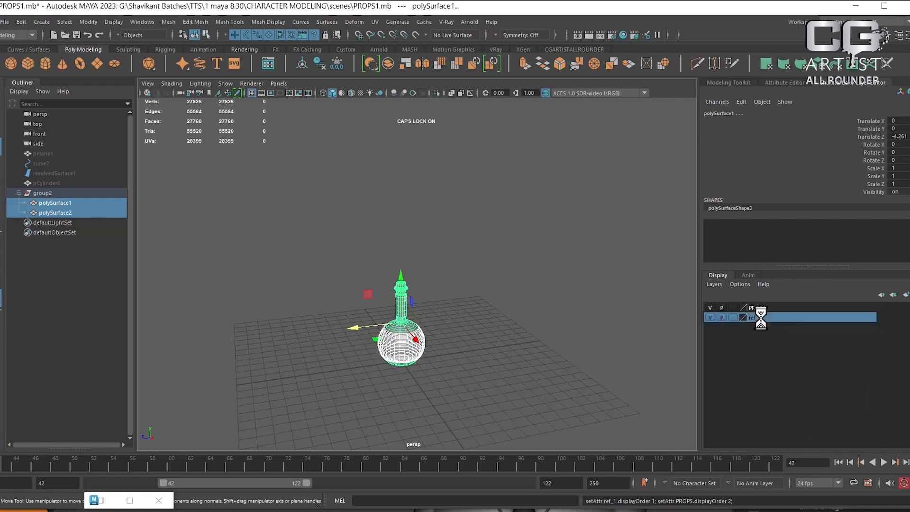
{"action": "right_click", "coordinate": [760, 318]}
{"action": "left_click", "coordinate": [789, 415]}
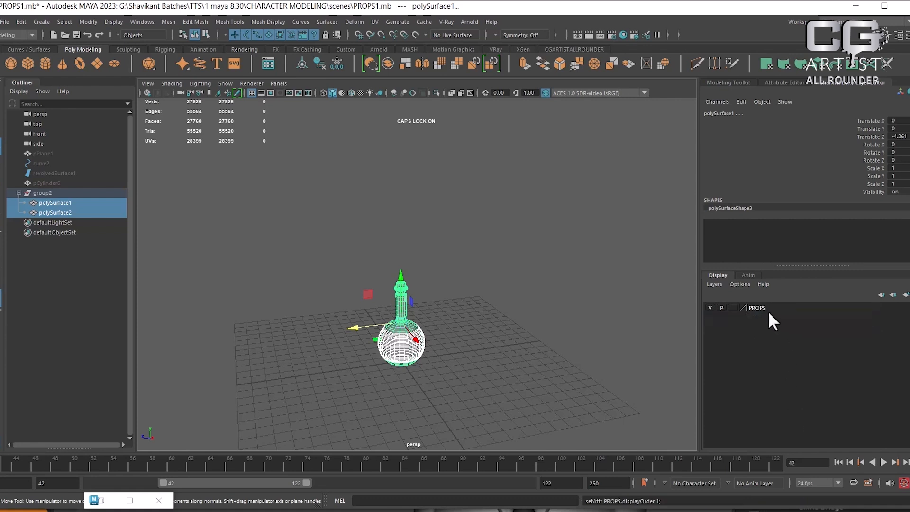
Step: Add the two selected bottle meshes to the PROPS display layer
{"action": "left_click", "coordinate": [767, 309]}
{"action": "right_click", "coordinate": [766, 307]}
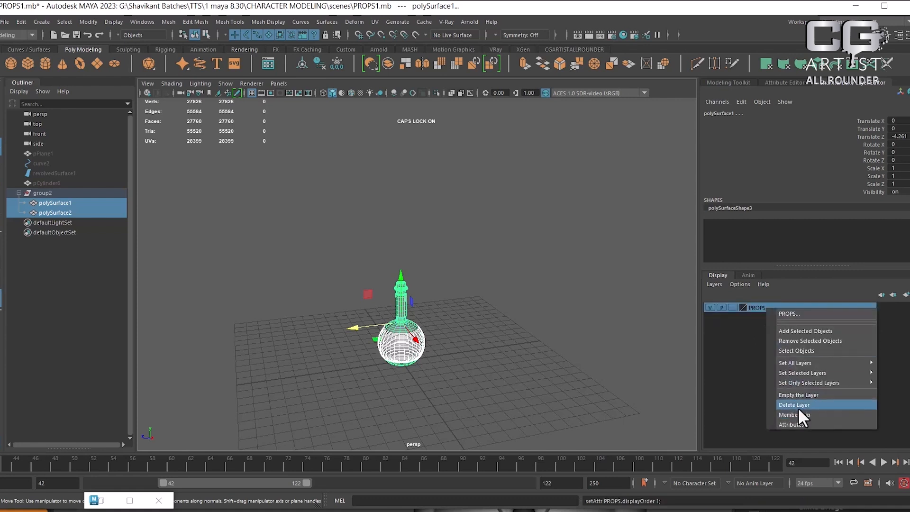
{"action": "left_click", "coordinate": [730, 344]}
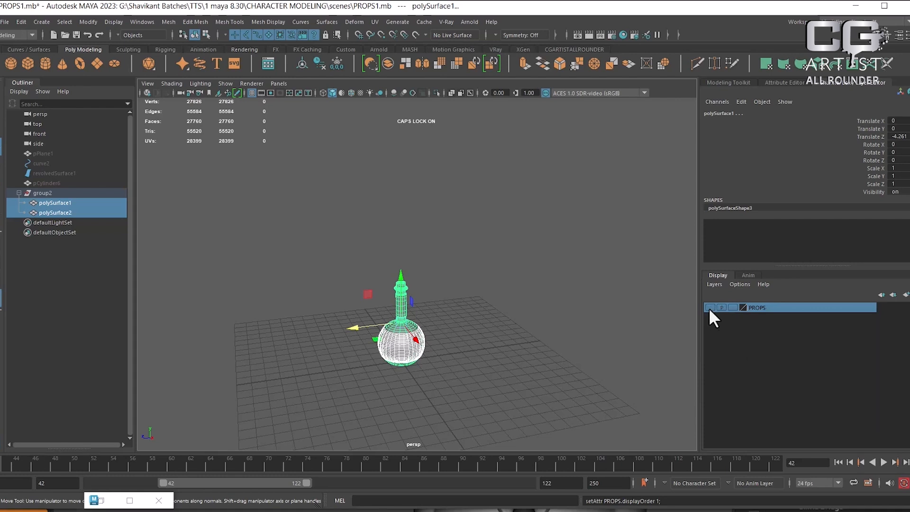
{"action": "right_click", "coordinate": [771, 309]}
{"action": "left_click", "coordinate": [808, 332]}
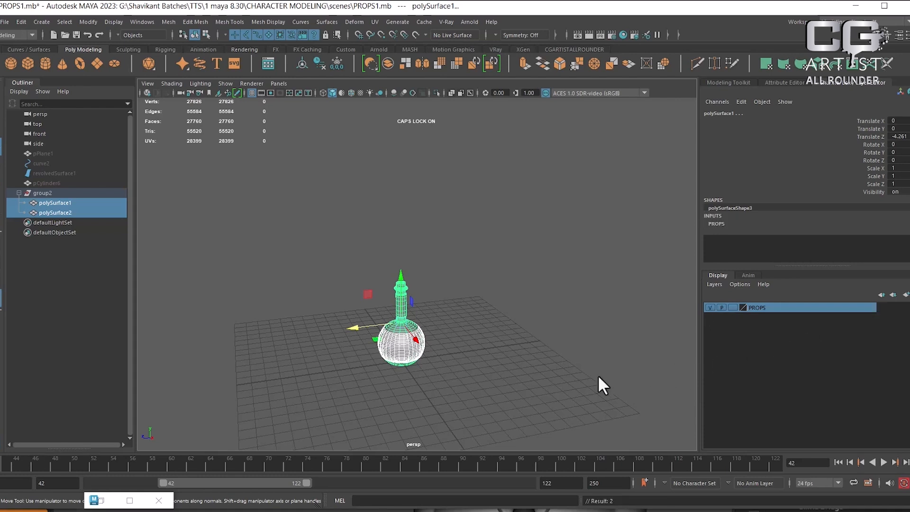
Step: Toggle the PROPS layer's visibility off and on to check its contents, and select both bottle meshes again
{"action": "left_click", "coordinate": [599, 377]}
{"action": "left_click", "coordinate": [709, 308]}
{"action": "left_click", "coordinate": [710, 307]}
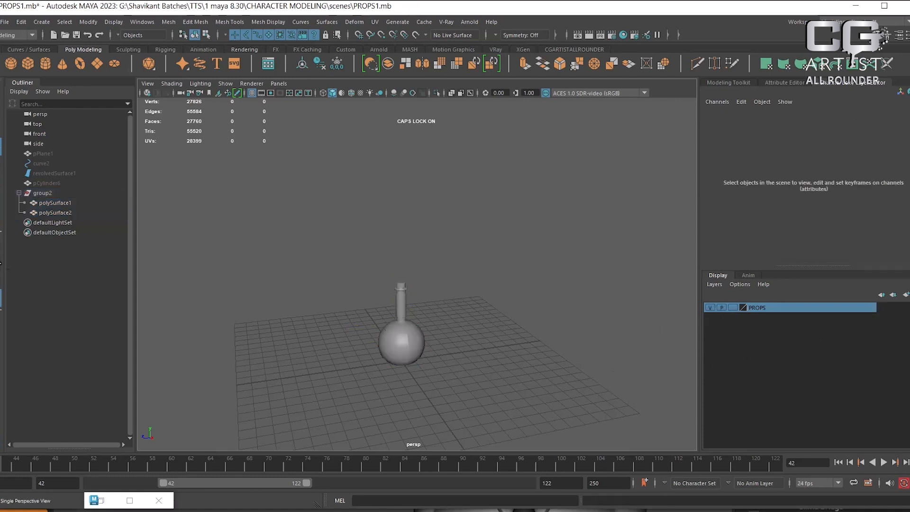
{"action": "left_click_drag", "start_coordinate": [509, 253], "coordinate": [218, 456]}
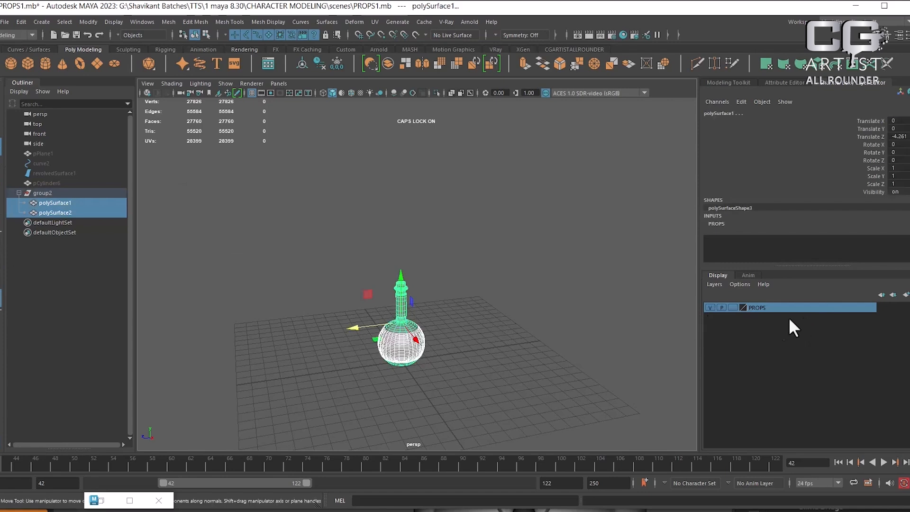
{"action": "left_click_drag", "start_coordinate": [504, 323], "coordinate": [484, 353], "text": "alt"}
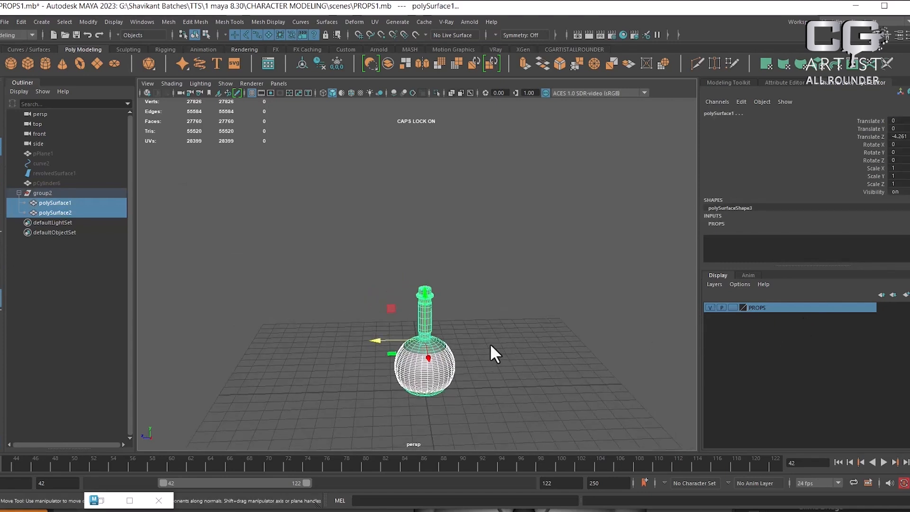
Step: Switch to the Maya window with the porps3.1.mb scene and delete the aiSkyDomeLight1 light
{"action": "key", "text": "alt+Tab"}
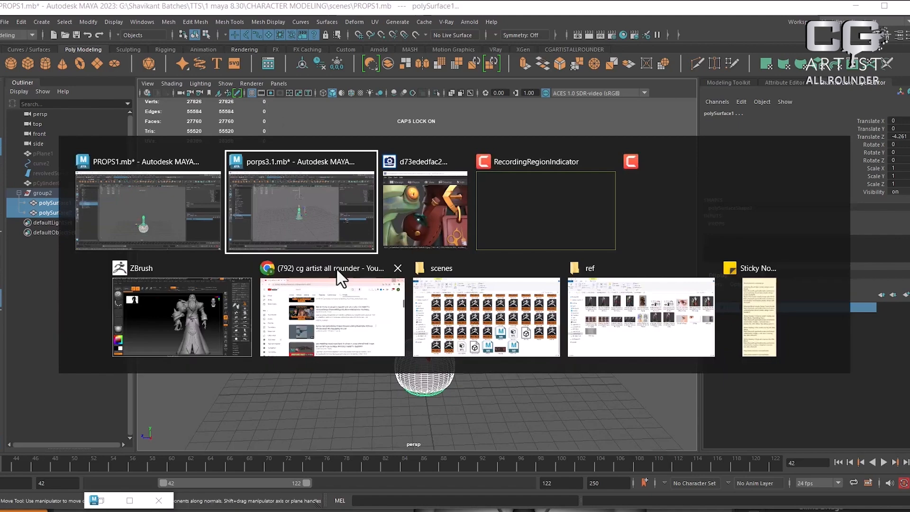
{"action": "left_click", "coordinate": [328, 216]}
{"action": "left_click", "coordinate": [541, 336]}
{"action": "right_click_drag", "start_coordinate": [547, 314], "coordinate": [556, 200], "text": "alt"}
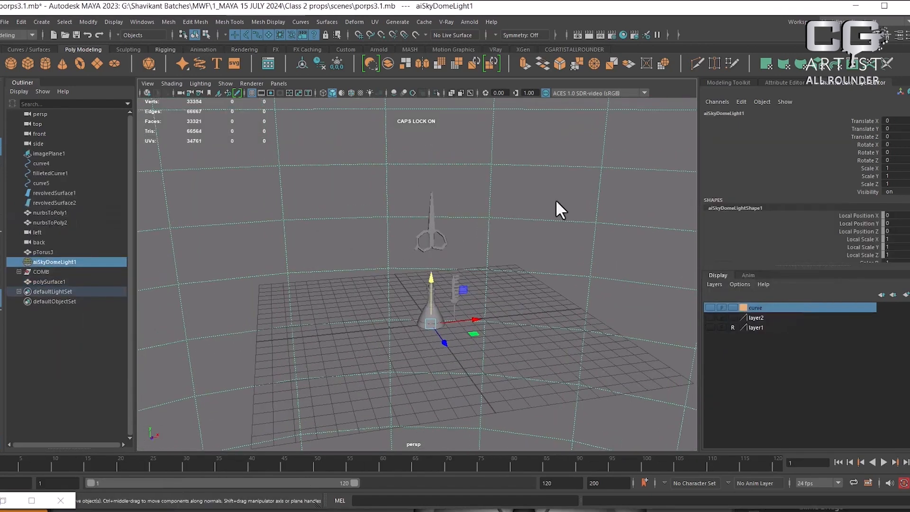
{"action": "key", "text": "Delete"}
Step: Examine the props up close and select the comb's separate meshes to check them
{"action": "left_click_drag", "start_coordinate": [506, 145], "coordinate": [407, 329]}
{"action": "right_click_drag", "start_coordinate": [405, 328], "coordinate": [550, 359], "text": "alt"}
{"action": "left_click_drag", "start_coordinate": [550, 359], "coordinate": [514, 351], "text": "alt"}
{"action": "right_click_drag", "start_coordinate": [514, 352], "coordinate": [576, 388], "text": "alt"}
{"action": "left_click", "coordinate": [577, 387]}
{"action": "left_click", "coordinate": [505, 316]}
{"action": "left_click", "coordinate": [507, 365]}
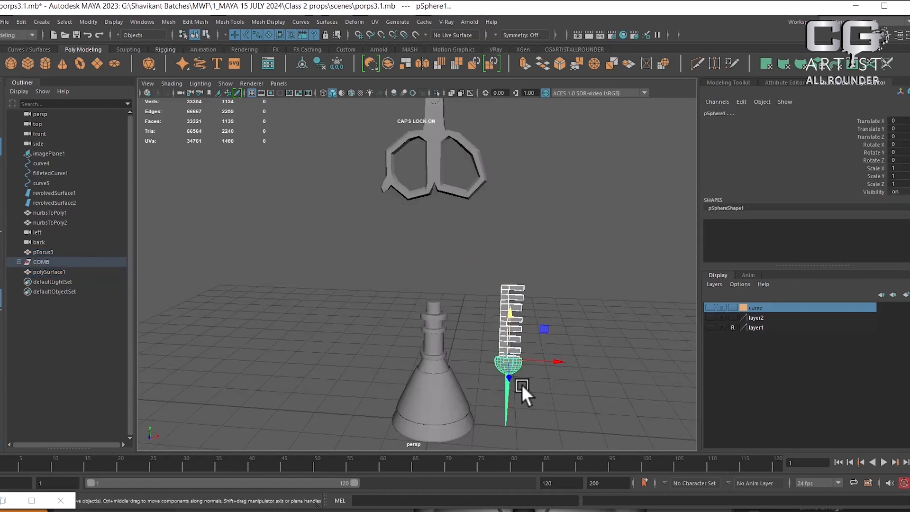
Step: Select the scissors above the flask and examine their transform values and position over the grid
{"action": "right_click_drag", "start_coordinate": [521, 385], "coordinate": [529, 334], "text": "alt"}
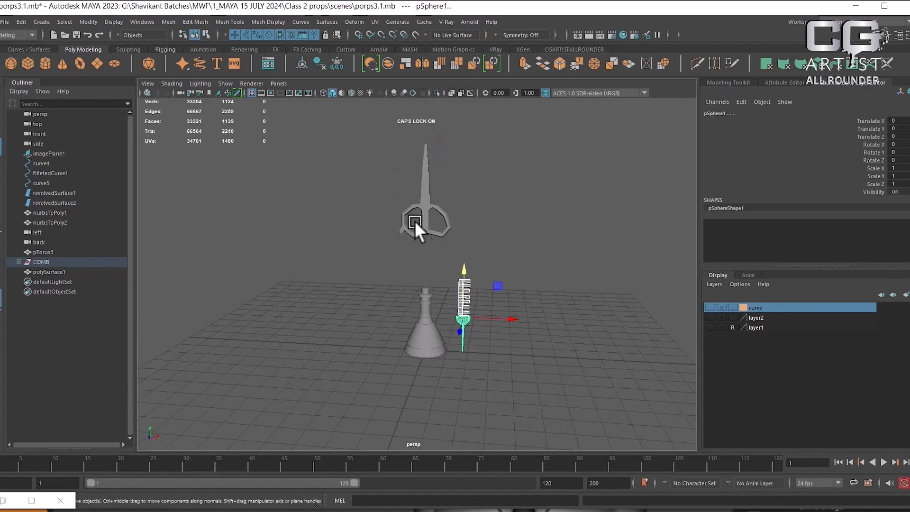
{"action": "left_click", "coordinate": [424, 207]}
{"action": "right_click_drag", "start_coordinate": [423, 207], "coordinate": [522, 279], "text": "alt"}
{"action": "mouse_move", "coordinate": [522, 280]}
{"action": "left_mouse_down", "text": "alt"}
{"action": "mouse_move", "coordinate": [516, 262]}
{"action": "mouse_move", "coordinate": [522, 272]}
{"action": "left_mouse_up", "text": "alt"}
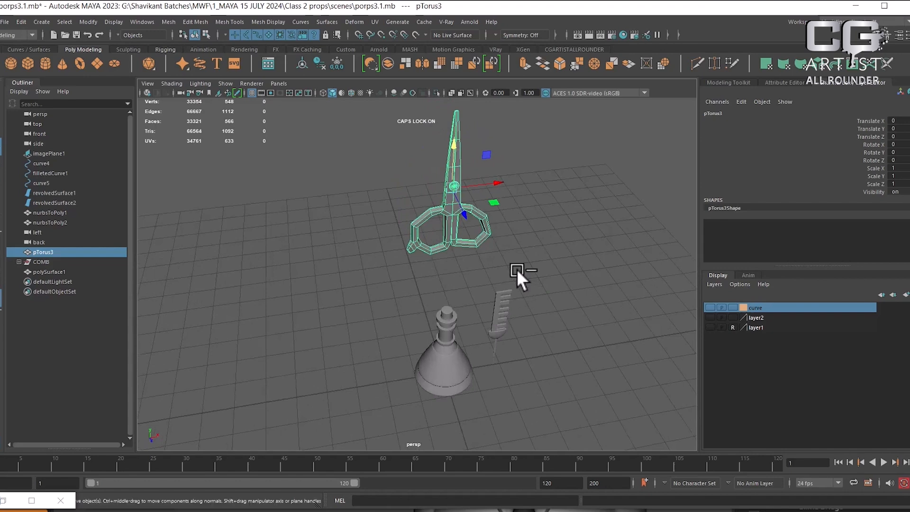
Step: Switch to the PROPS1.mb scene, paste the copied scissors and raise their group to 2.879 in Y, above the bottle
{"action": "key", "text": "super"}
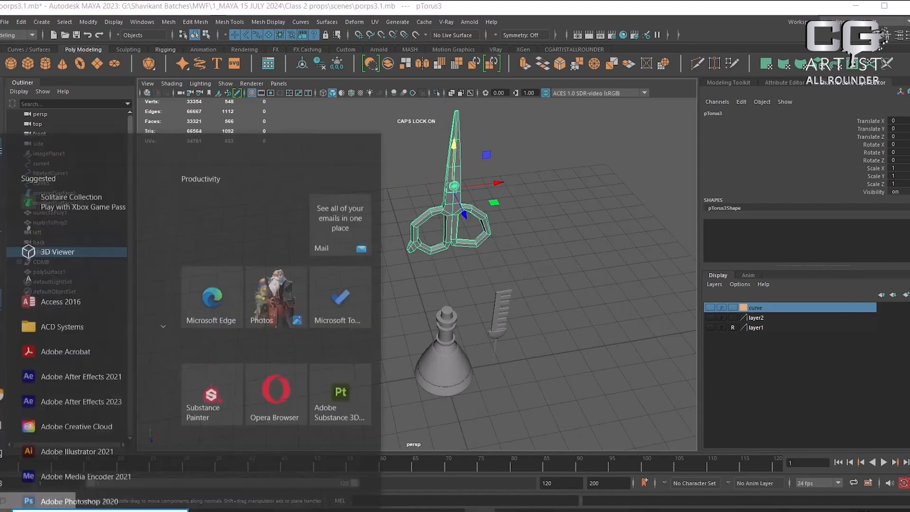
{"action": "mouse_move", "coordinate": [590, 507]}
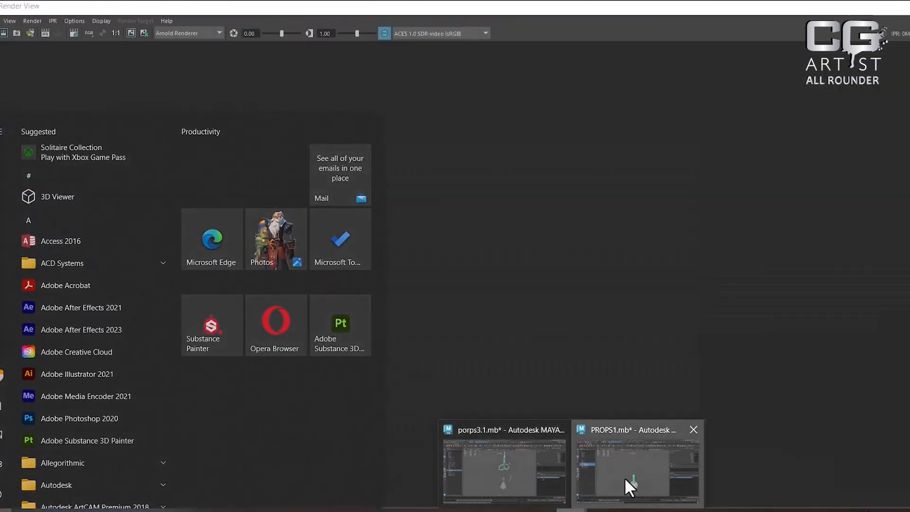
{"action": "left_click", "coordinate": [624, 477]}
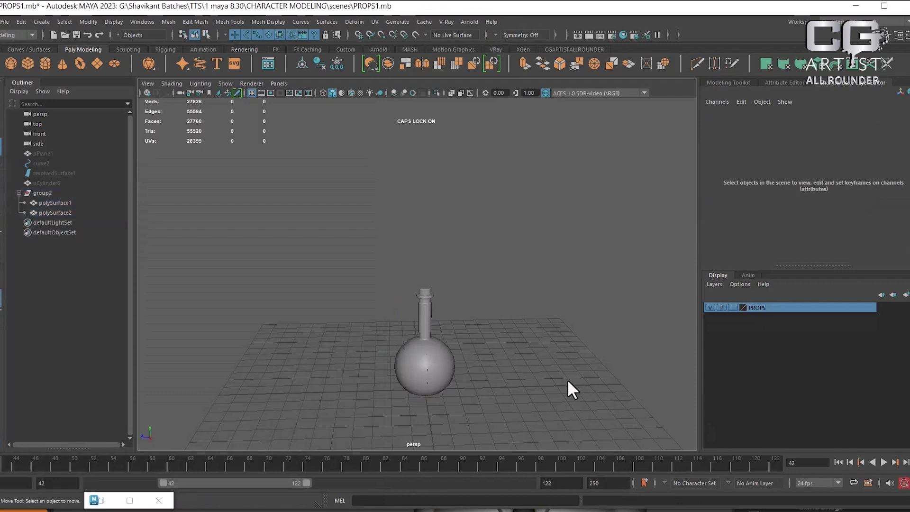
{"action": "key", "text": "ctrl+v"}
{"action": "scroll", "coordinate": [547, 374], "scroll_direction": "up", "scroll_amount": 5}
{"action": "middle_click_drag", "start_coordinate": [491, 331], "coordinate": [522, 318], "text": "alt"}
{"action": "scroll", "coordinate": [521, 317], "scroll_direction": "up", "scroll_amount": 1}
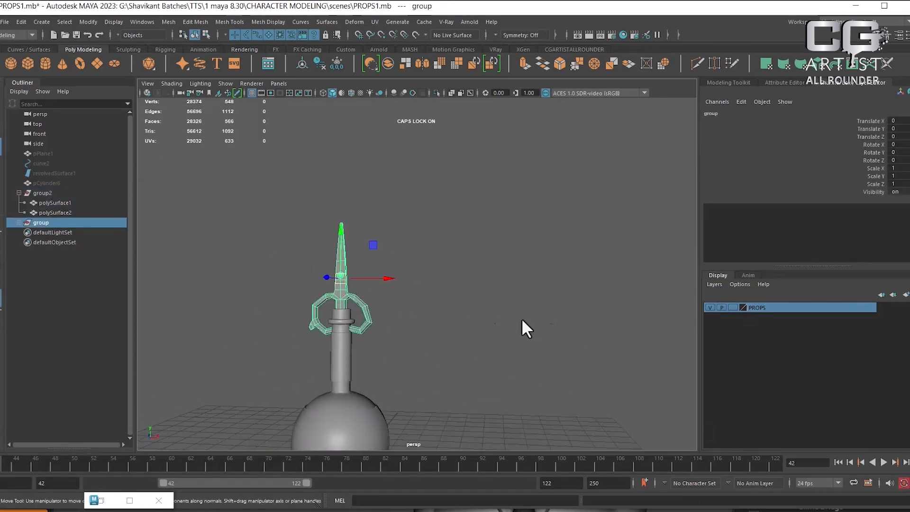
{"action": "left_click_drag", "start_coordinate": [341, 241], "coordinate": [351, 163]}
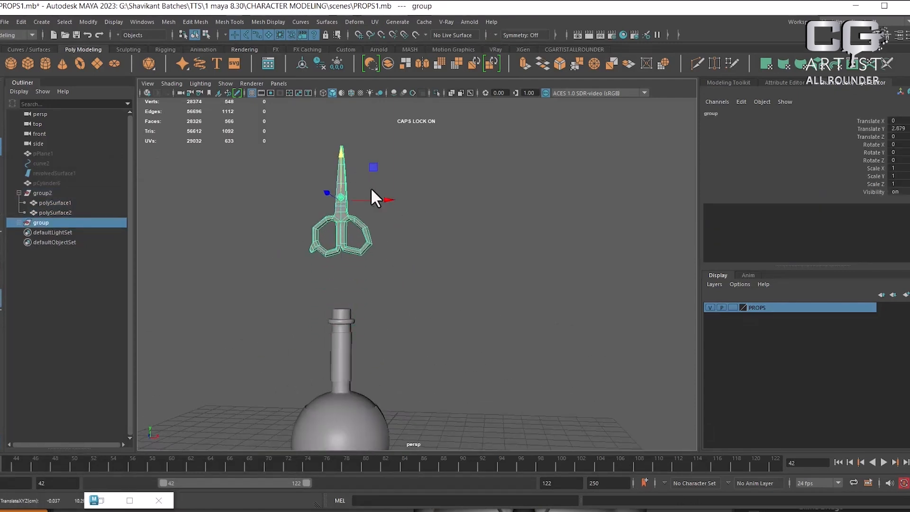
Step: Expand the pasted group and rename the scissors mesh inside it to pTorus3
{"action": "left_click", "coordinate": [74, 288]}
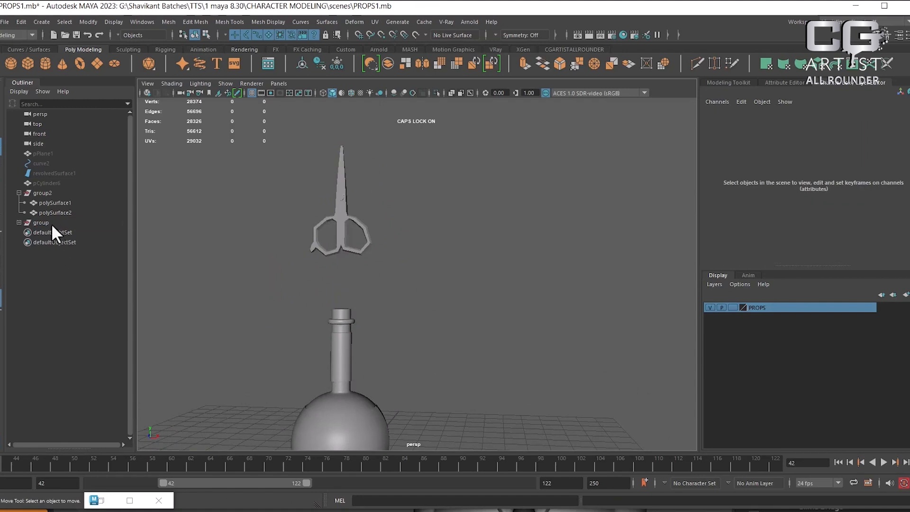
{"action": "left_click", "coordinate": [32, 223]}
{"action": "left_click", "coordinate": [19, 223]}
{"action": "left_click", "coordinate": [67, 232]}
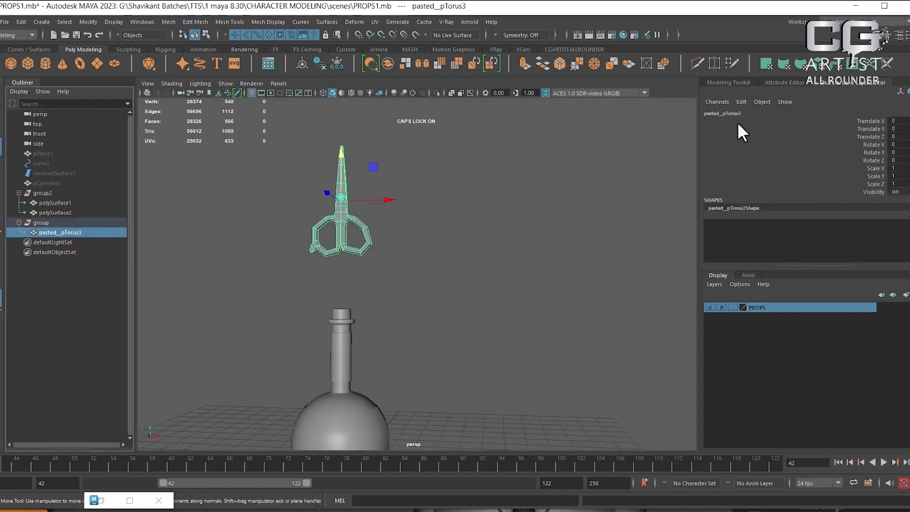
{"action": "double_click", "coordinate": [725, 113]}
{"action": "left_click_drag", "start_coordinate": [726, 113], "coordinate": [654, 113]}
{"action": "key", "text": "BackSpace"}
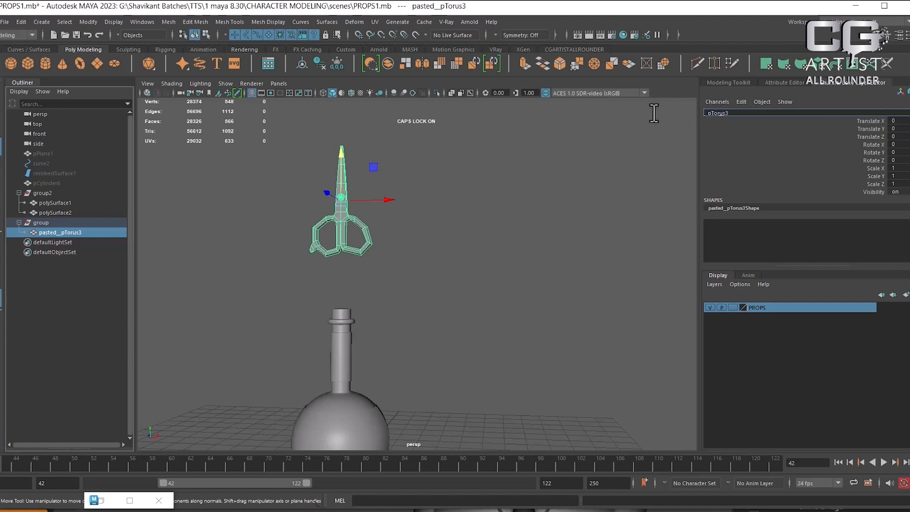
{"action": "key", "text": "Delete"}
{"action": "key", "text": "Delete"}
{"action": "key", "text": "Return"}
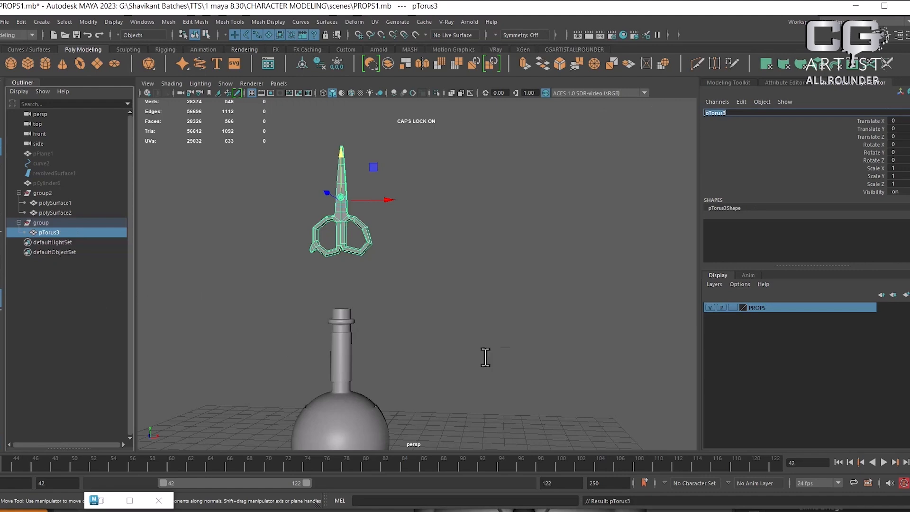
{"action": "left_click", "coordinate": [423, 353]}
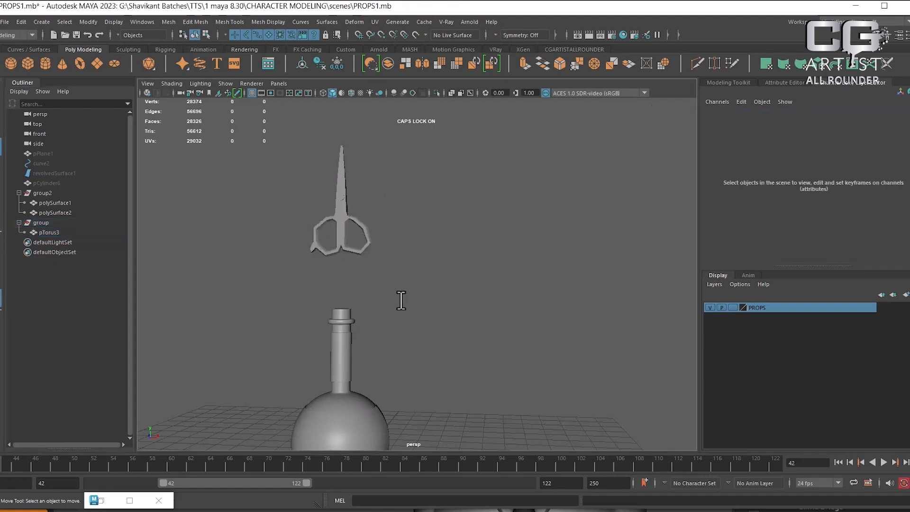
Step: Switch back to the porps3.1.mb scene and deselect the scissors
{"action": "key", "text": "super"}
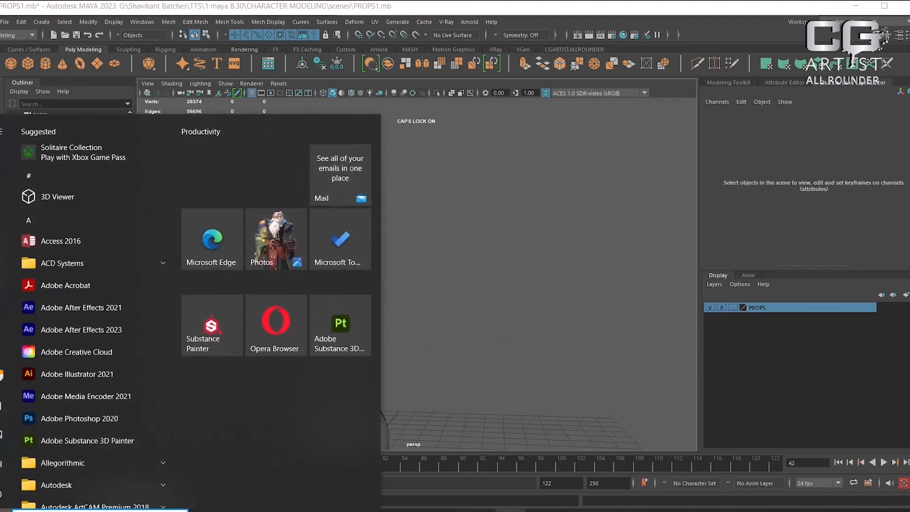
{"action": "mouse_move", "coordinate": [571, 511]}
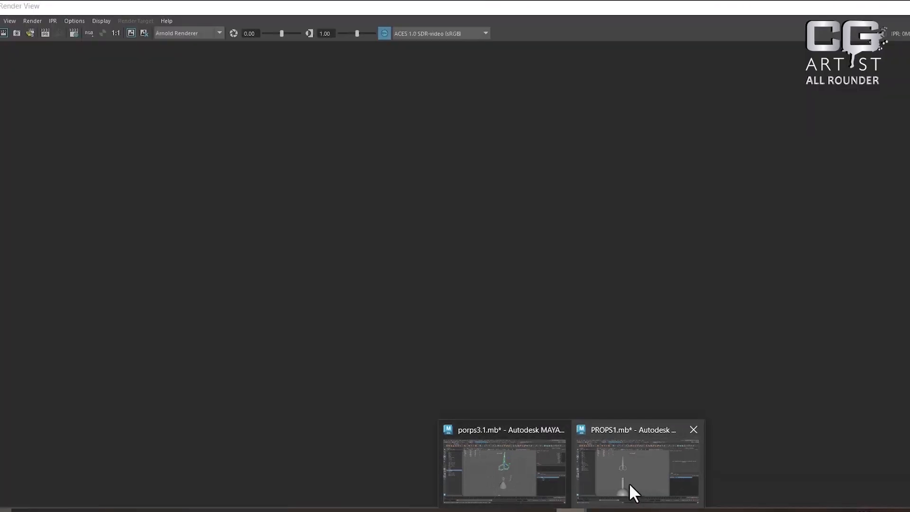
{"action": "left_click", "coordinate": [629, 482]}
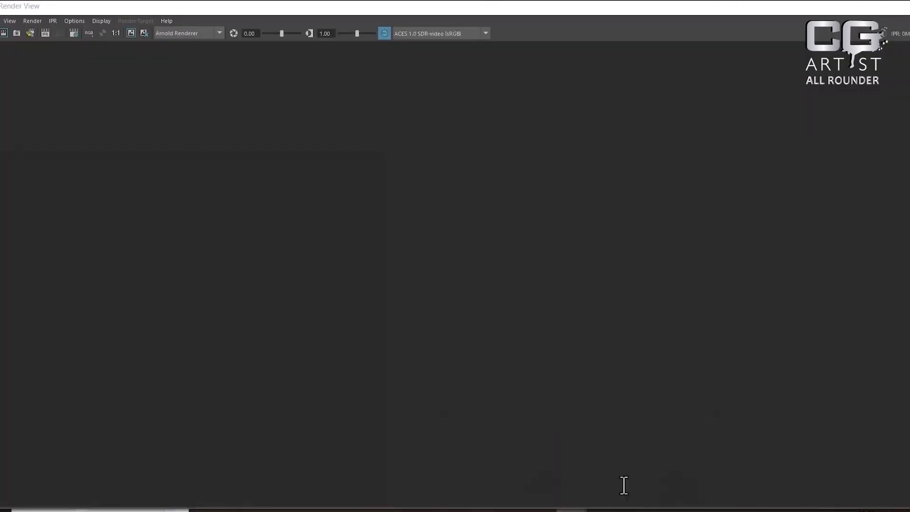
{"action": "key", "text": "super"}
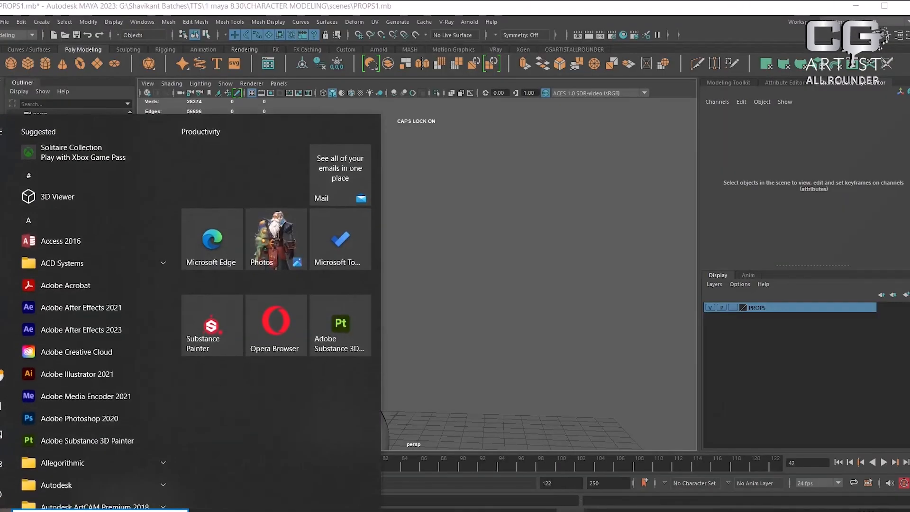
{"action": "mouse_move", "coordinate": [571, 510]}
{"action": "left_click", "coordinate": [511, 470]}
{"action": "scroll", "coordinate": [435, 217], "scroll_direction": "down", "scroll_amount": 4}
{"action": "left_click_drag", "start_coordinate": [539, 326], "coordinate": [531, 285], "text": "alt"}
{"action": "left_click", "coordinate": [533, 258]}
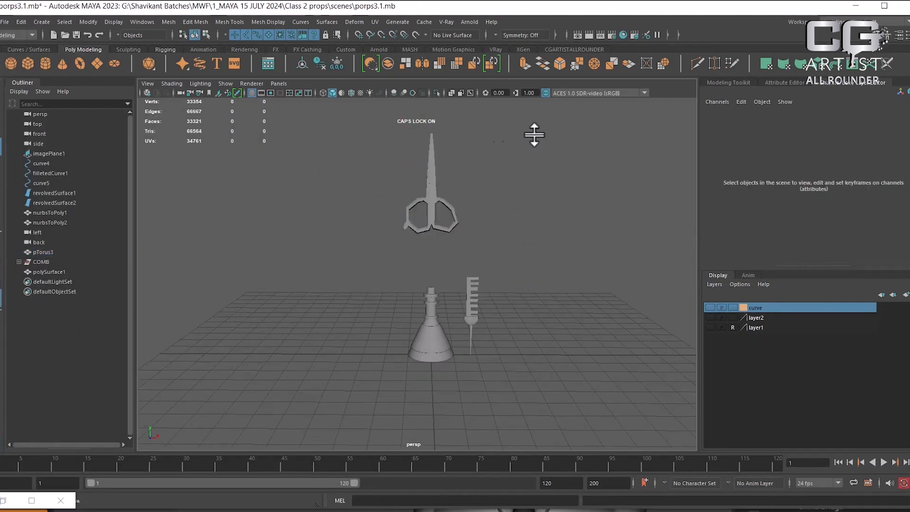
{"action": "left_click_drag", "start_coordinate": [534, 130], "coordinate": [335, 419]}
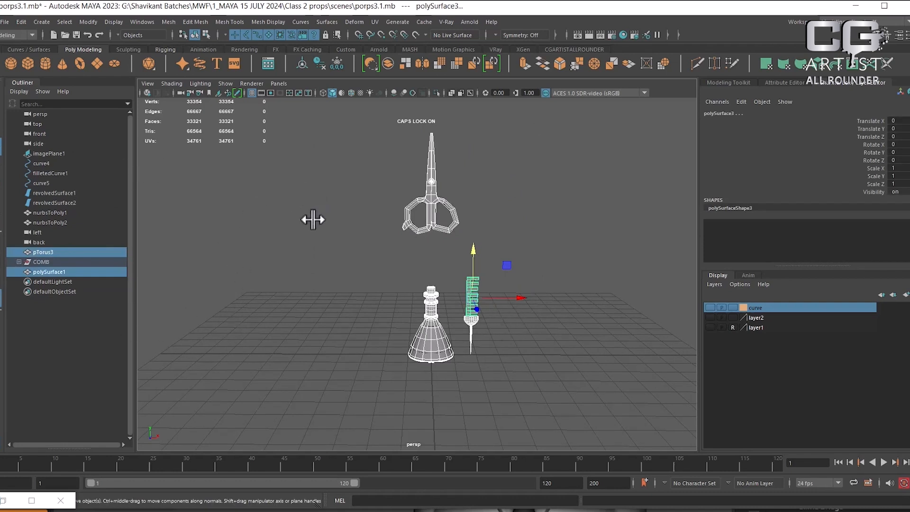
{"action": "key", "text": "ctrl+shift+i"}
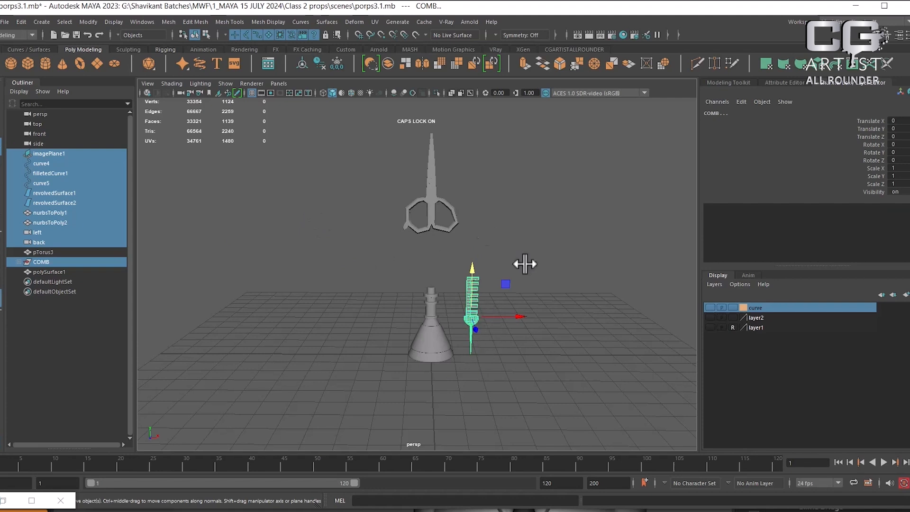
{"action": "left_click", "coordinate": [68, 317]}
Step: Unparent the polySurface3 and pSphere1 meshes from the COMB group
{"action": "left_click", "coordinate": [18, 262]}
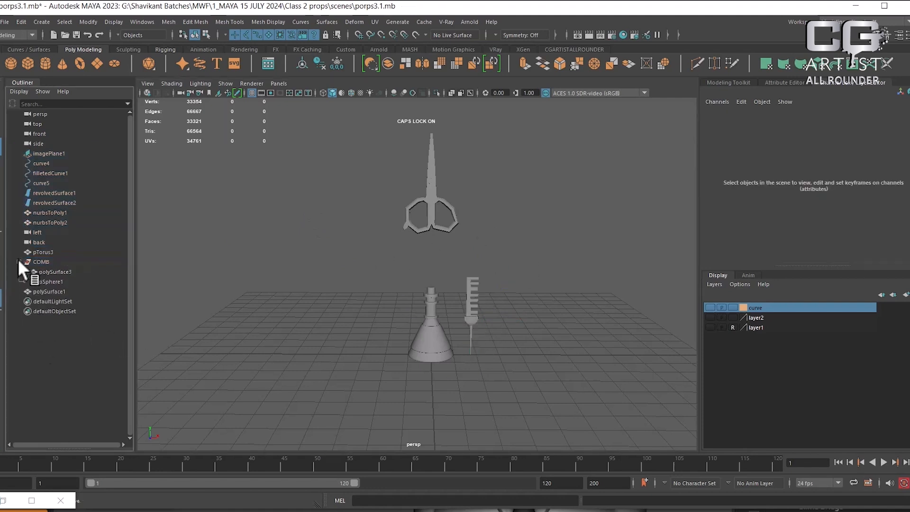
{"action": "left_click", "coordinate": [57, 272]}
{"action": "left_click", "coordinate": [50, 280], "text": "ctrl"}
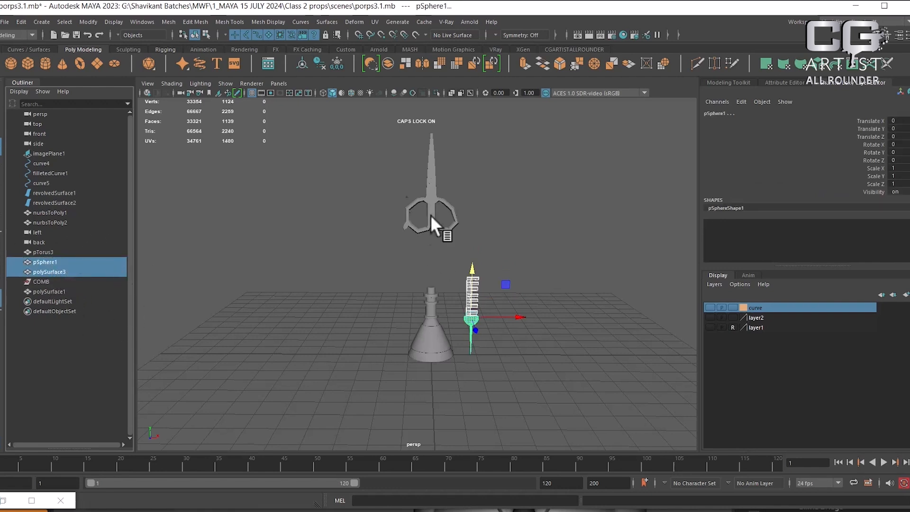
Step: Select the scissors, flask and comb meshes, invert the selection and delete the leftover curves, surfaces, cameras, image plane and empty COMB group
{"action": "left_click_drag", "start_coordinate": [380, 142], "coordinate": [508, 444]}
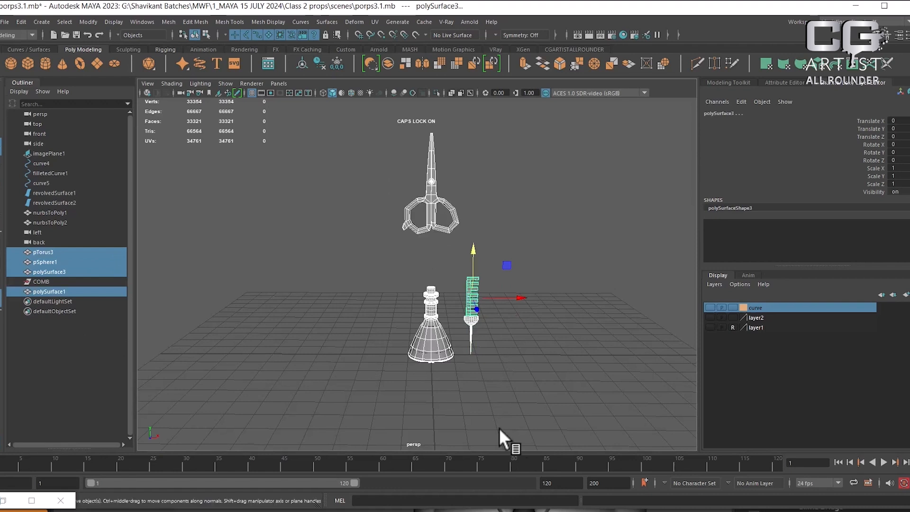
{"action": "key", "text": "ctrl+shift+i"}
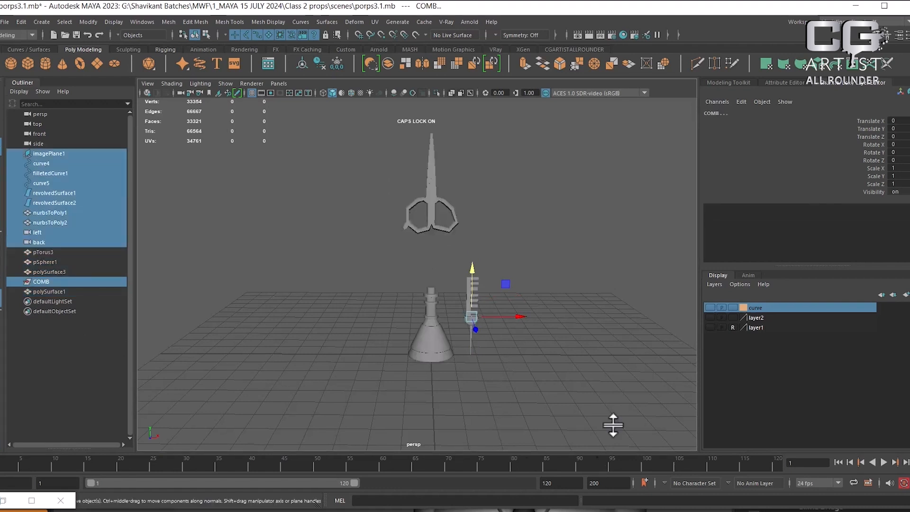
{"action": "left_click_drag", "start_coordinate": [611, 425], "coordinate": [582, 403], "text": "alt"}
{"action": "key", "text": "Delete"}
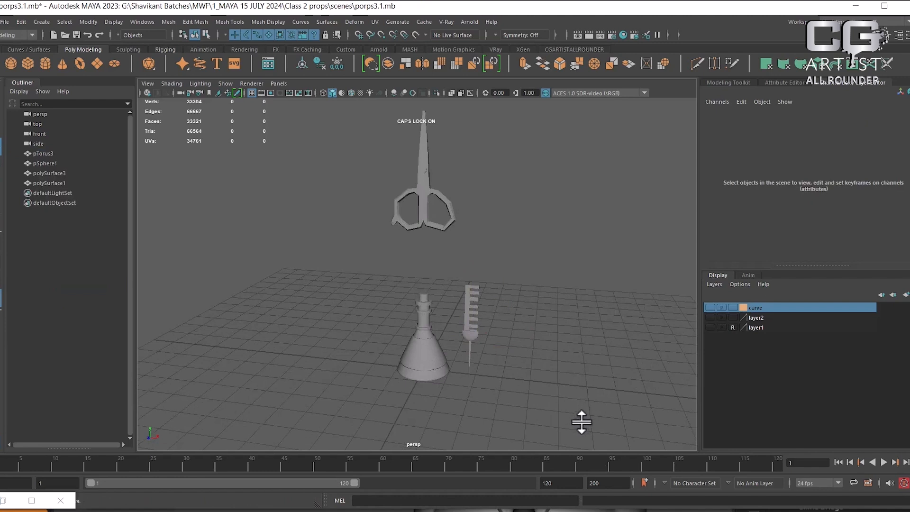
Step: Select all four prop meshes and delete the display layers curve, layer1 and layer2
{"action": "left_click_drag", "start_coordinate": [329, 146], "coordinate": [545, 460]}
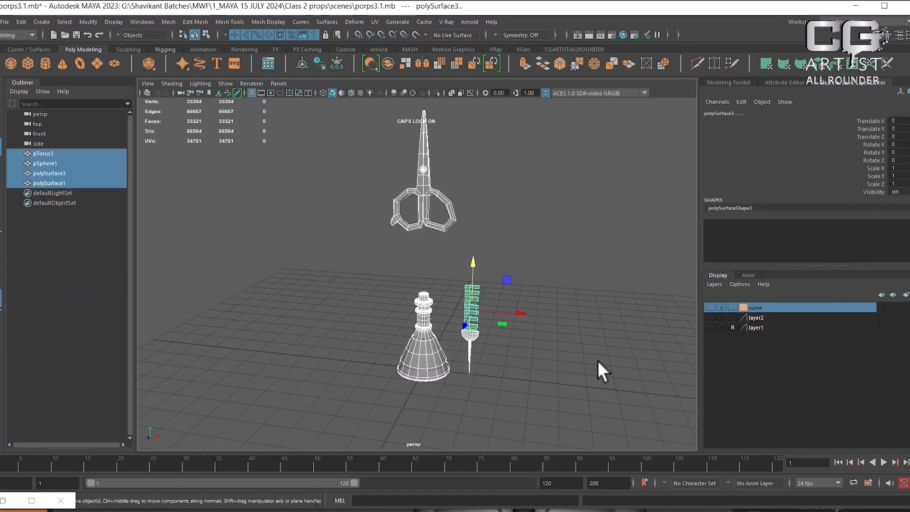
{"action": "right_click", "coordinate": [770, 309]}
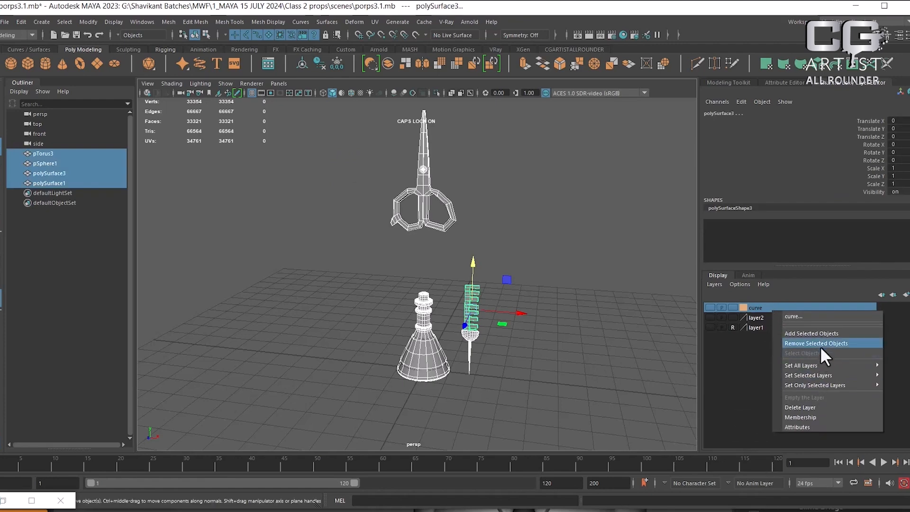
{"action": "left_click", "coordinate": [820, 409]}
{"action": "right_click", "coordinate": [792, 318]}
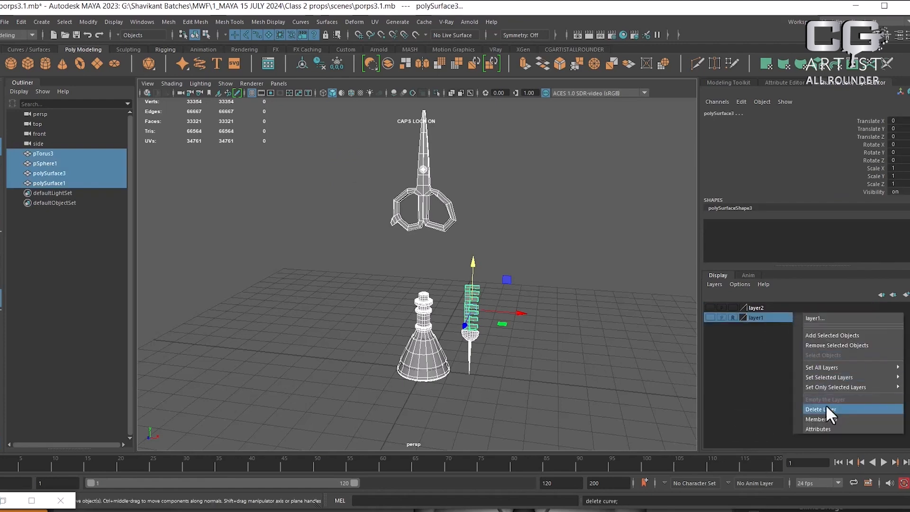
{"action": "left_click", "coordinate": [826, 409]}
{"action": "right_click", "coordinate": [790, 307]}
{"action": "left_click", "coordinate": [819, 406]}
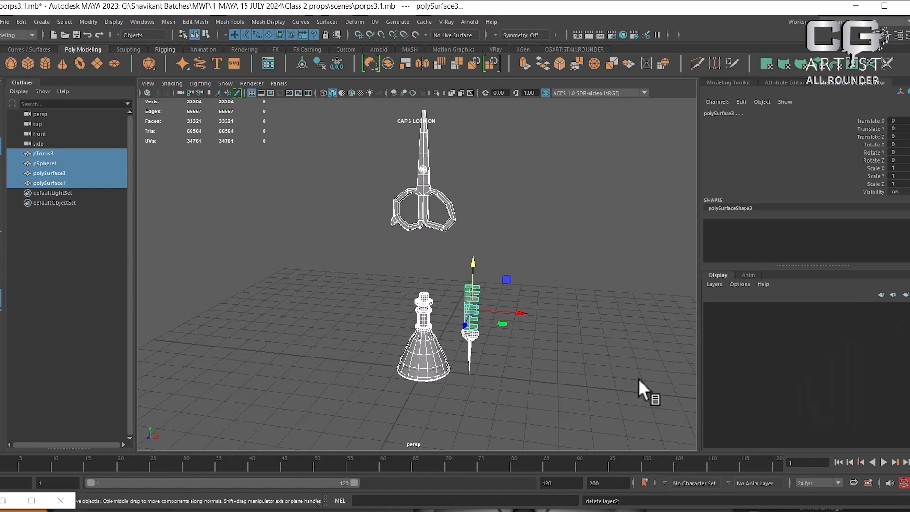
Step: Run Optimize Scene Size with its current options and accept the confirmation
{"action": "left_click_drag", "start_coordinate": [477, 166], "coordinate": [322, 425]}
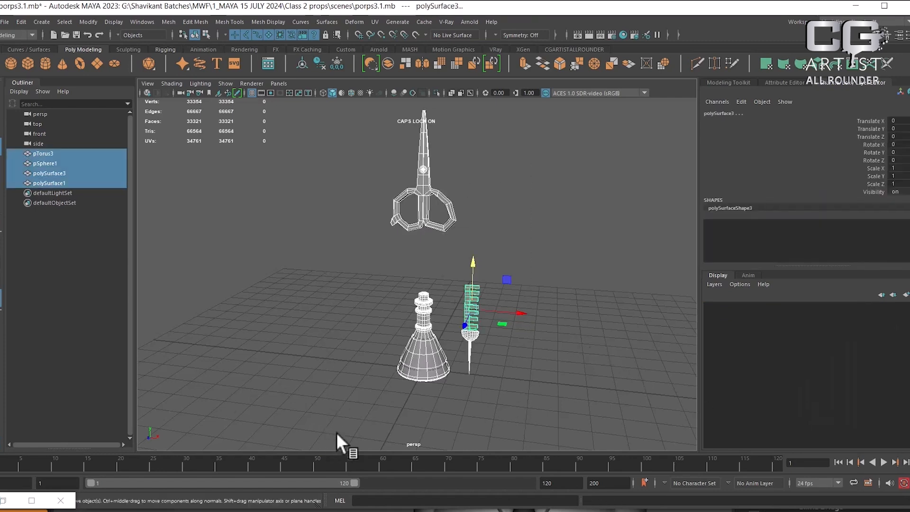
{"action": "left_click", "coordinate": [4, 22]}
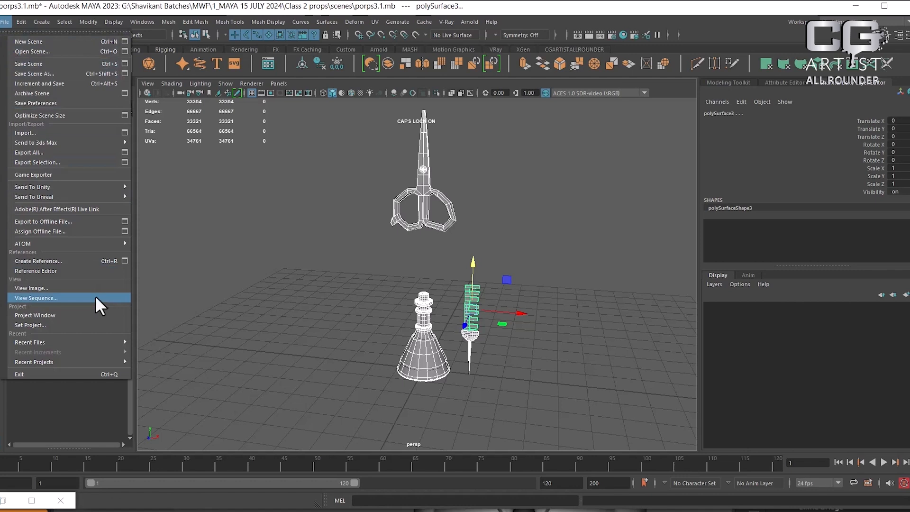
{"action": "left_click", "coordinate": [124, 115]}
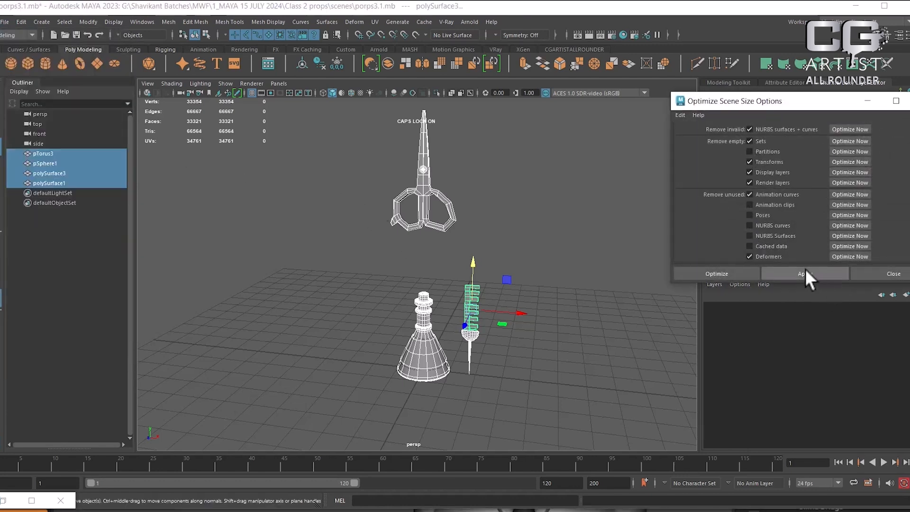
{"action": "left_click", "coordinate": [727, 274]}
{"action": "left_click", "coordinate": [433, 265]}
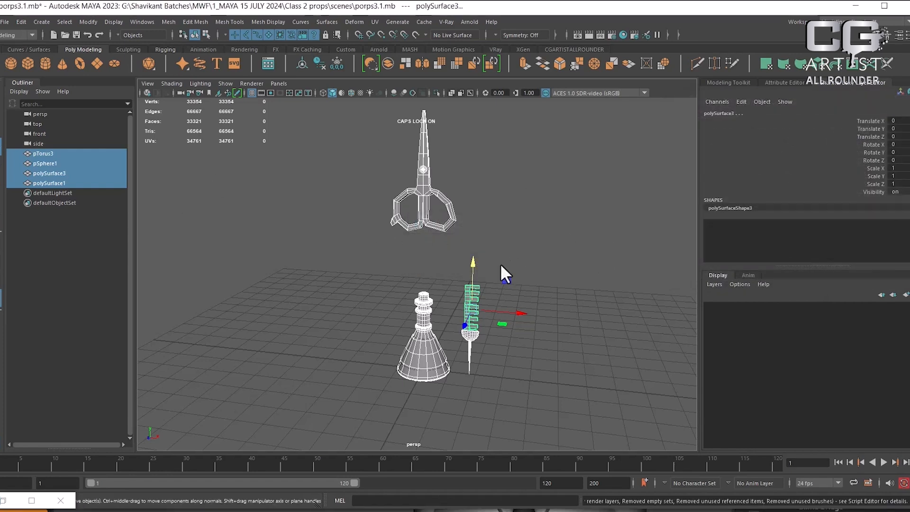
Step: Switch to File Explorer, copy the CHARACTER MODELING scenes folder path, and return to the porps3.1 scene in Maya
{"action": "mouse_move", "coordinate": [358, 131]}
{"action": "left_mouse_down"}
{"action": "mouse_move", "coordinate": [506, 412]}
{"action": "mouse_move", "coordinate": [530, 418]}
{"action": "left_mouse_up"}
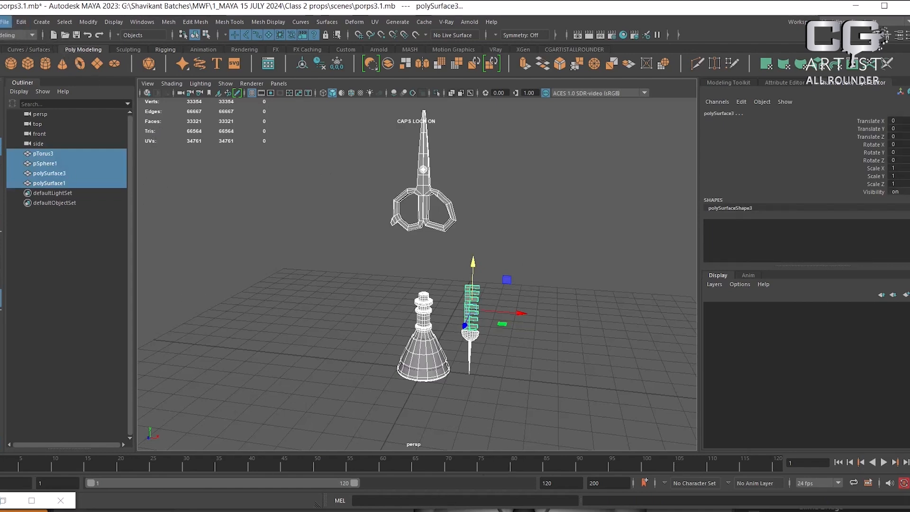
{"action": "key", "text": "super"}
{"action": "mouse_move", "coordinate": [265, 509]}
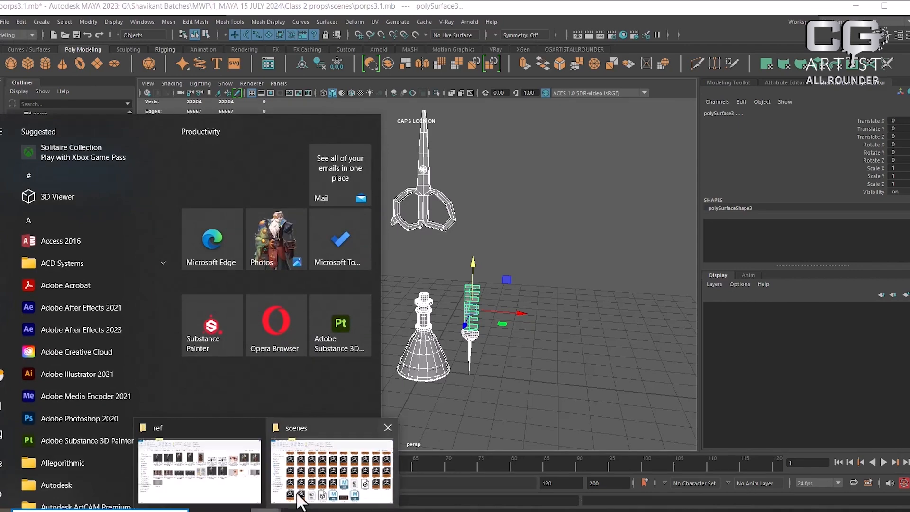
{"action": "left_click", "coordinate": [324, 488]}
{"action": "left_click", "coordinate": [477, 97]}
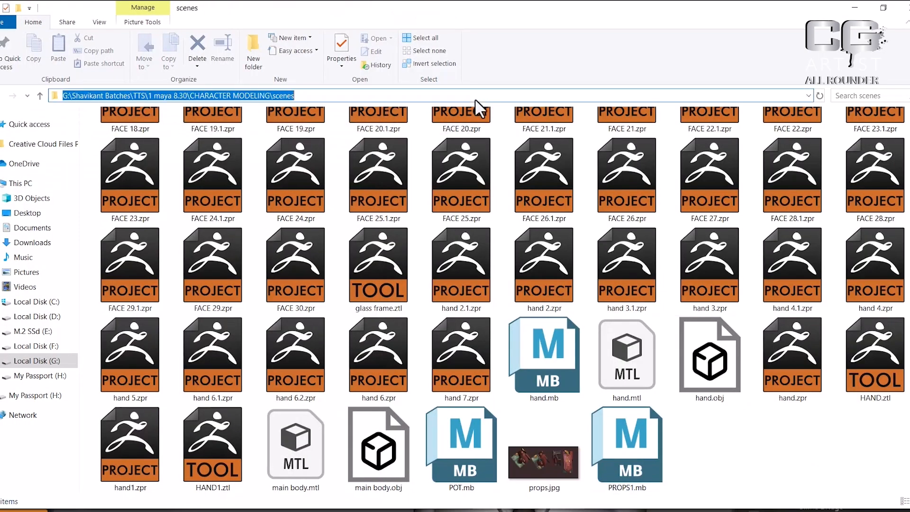
{"action": "key", "text": "super"}
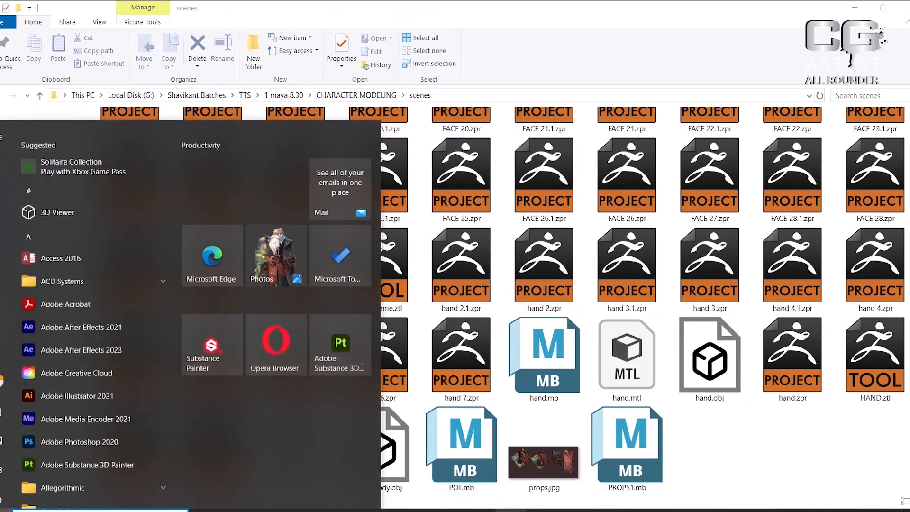
{"action": "mouse_move", "coordinate": [572, 508]}
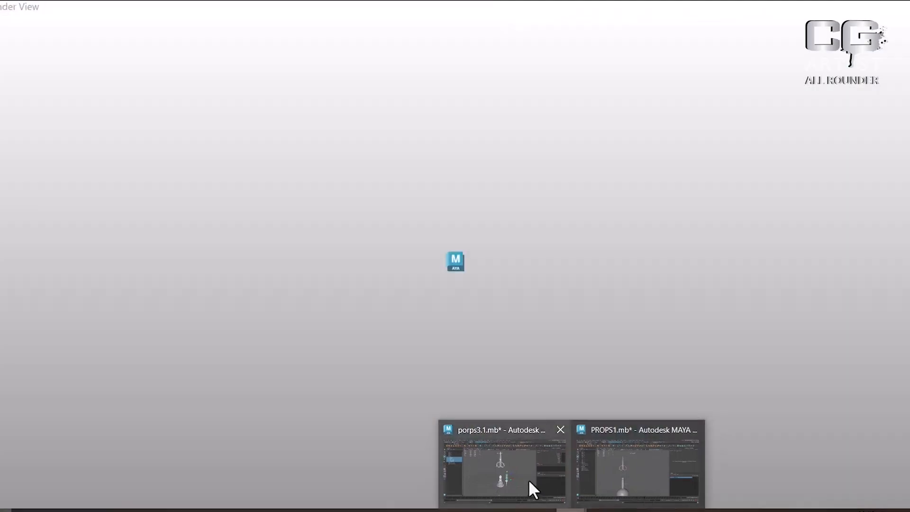
{"action": "left_click", "coordinate": [527, 479]}
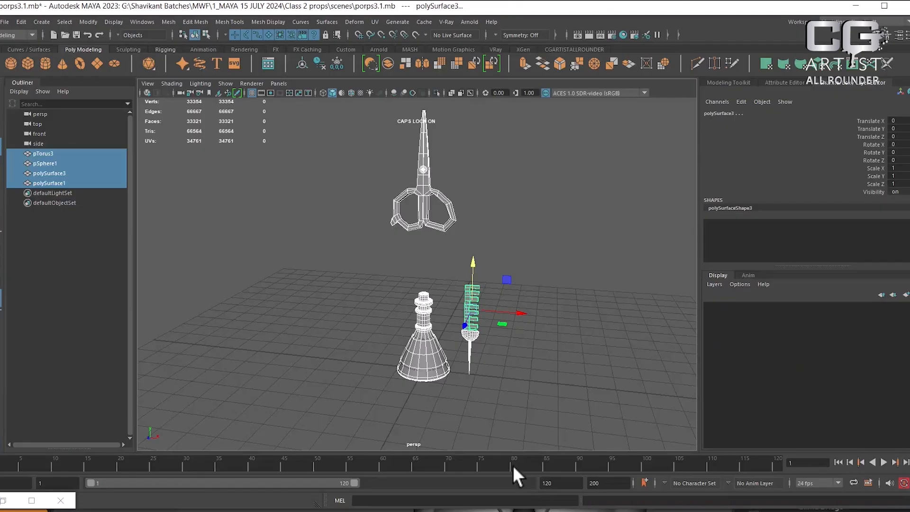
Step: Save the scene as 3PROPS in the G:\Shavikant Batches\TTS\1 maya 8.30\CHARACTER MODELING\scenes folder
{"action": "left_click", "coordinate": [4, 21]}
{"action": "left_click", "coordinate": [54, 72]}
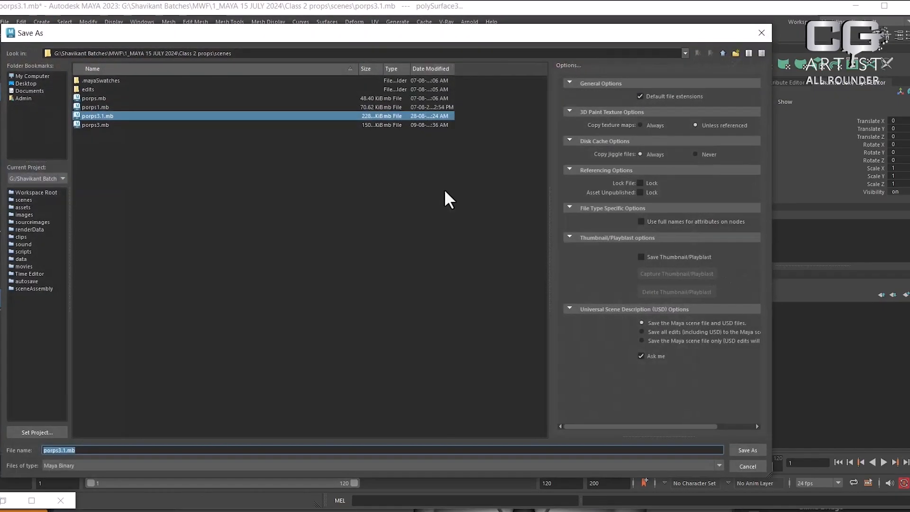
{"action": "left_click", "coordinate": [442, 195]}
{"action": "key", "text": "Return"}
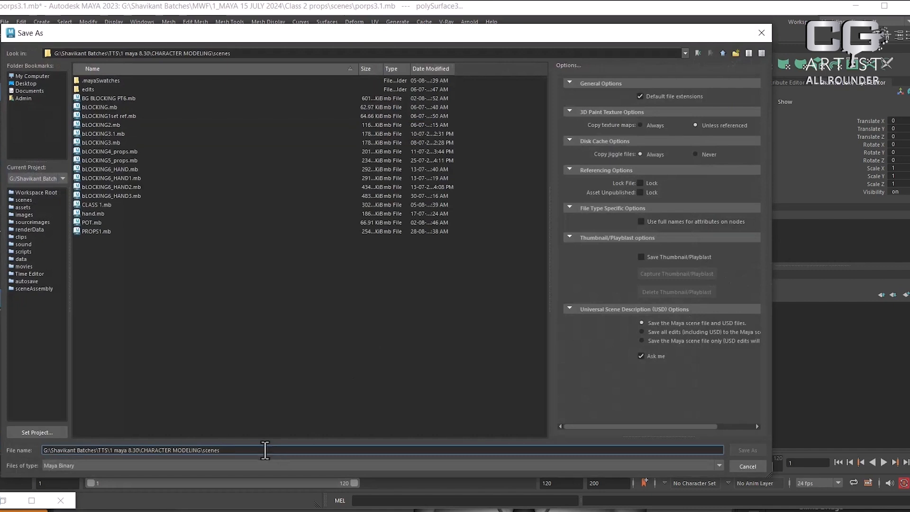
{"action": "left_click_drag", "start_coordinate": [266, 450], "coordinate": [1, 450]}
{"action": "type", "text": "PROPS"}
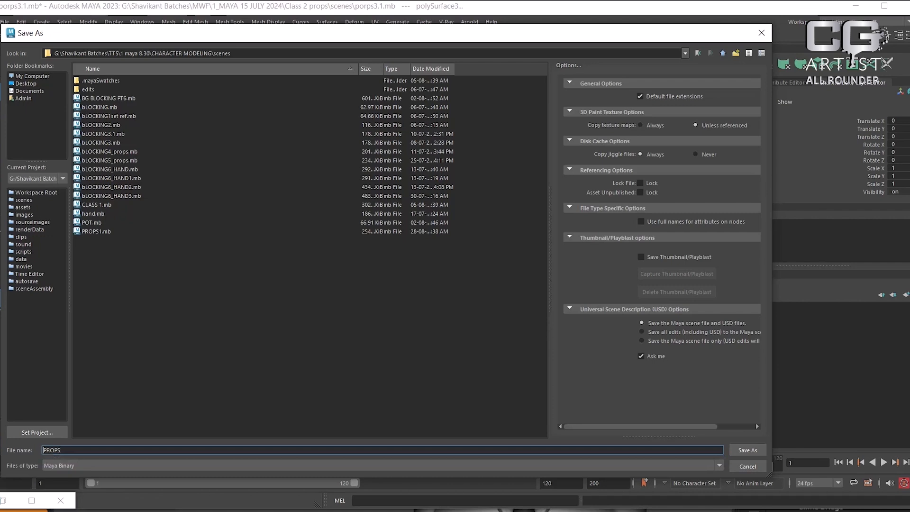
{"action": "type", "text": " 3"}
{"action": "key", "text": "Return"}
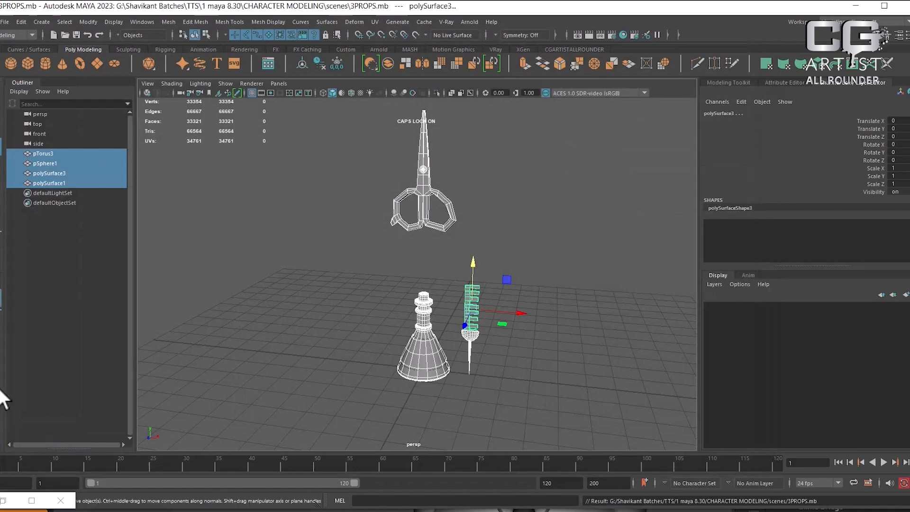
Step: Switch to the PROPS1 scene and import 3PROPS.mb from the CHARACTER MODELING scenes folder
{"action": "key", "text": "super"}
{"action": "mouse_move", "coordinate": [571, 510]}
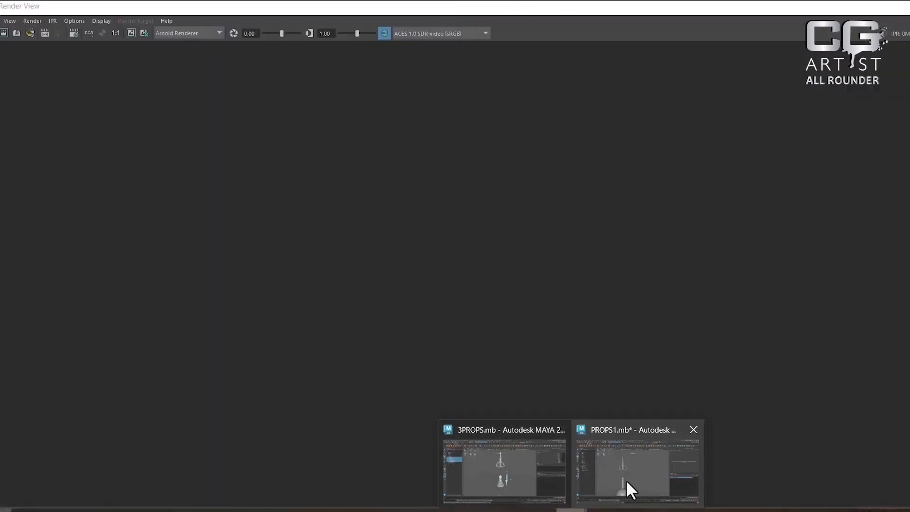
{"action": "left_click", "coordinate": [626, 480]}
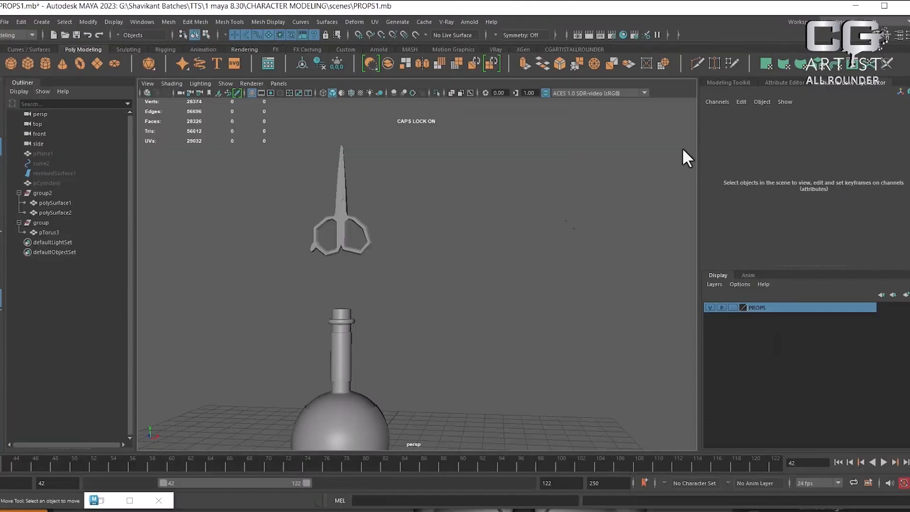
{"action": "left_click", "coordinate": [5, 22]}
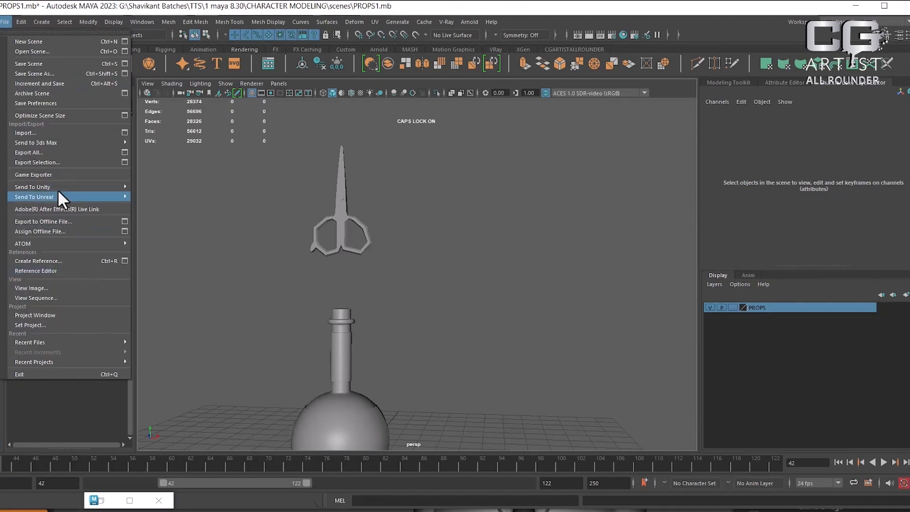
{"action": "left_click", "coordinate": [51, 133]}
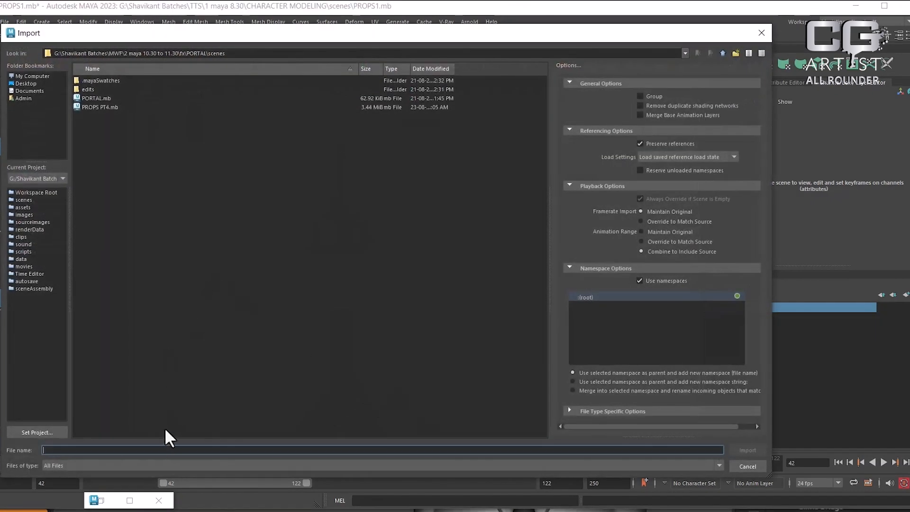
{"action": "type", "text": "G:\\Shavikant Batches\\TTS\\1 maya 8.30\\CHARACTER MODELING\\scenes"}
{"action": "key", "text": "Return"}
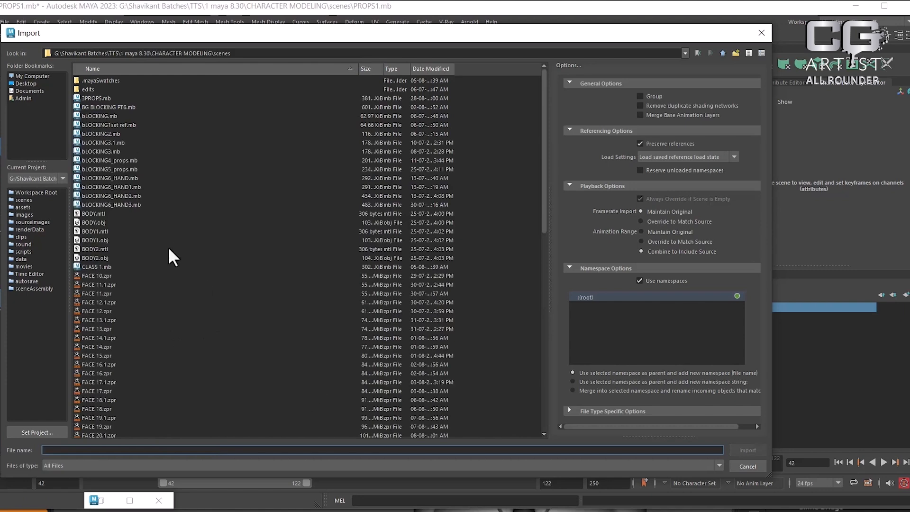
{"action": "left_click", "coordinate": [92, 98]}
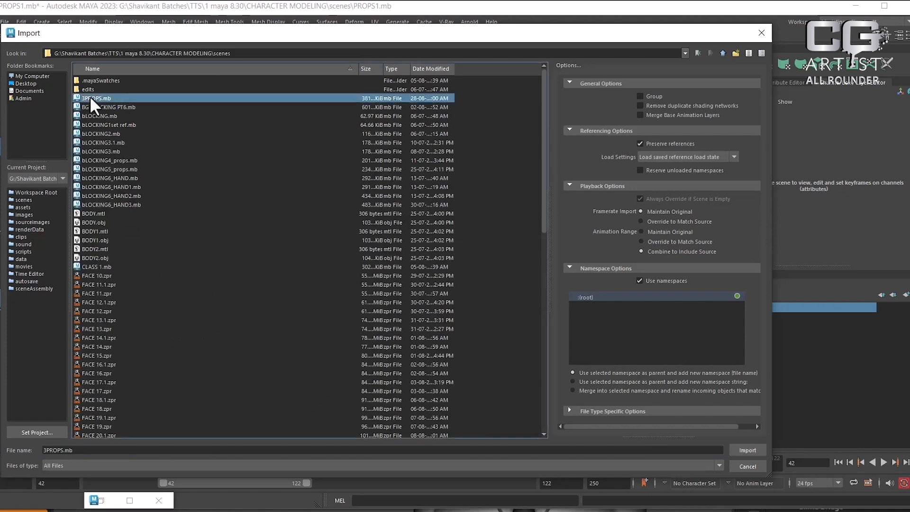
{"action": "left_click", "coordinate": [747, 450]}
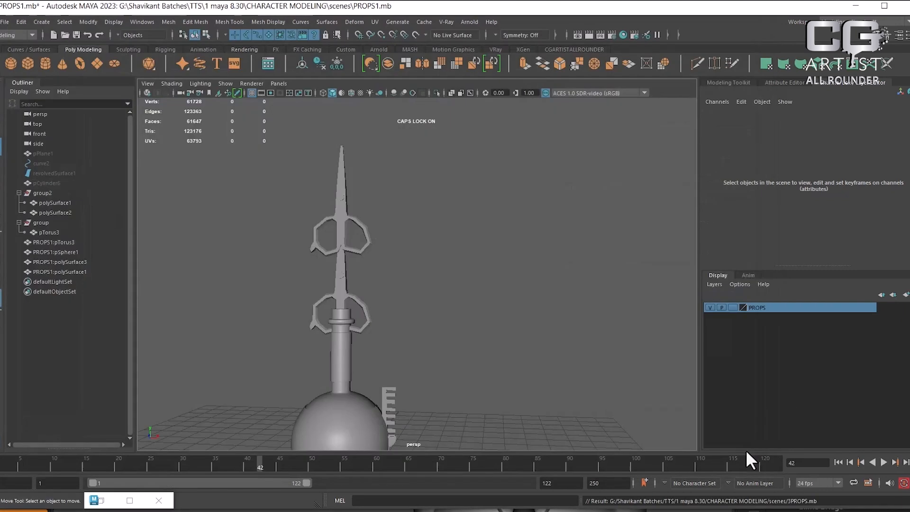
Step: Combine the imported pSphere1 and polySurface3 meshes into one comb and move it sideways, clear of the round flask
{"action": "scroll", "coordinate": [397, 340], "scroll_direction": "down", "scroll_amount": 4}
{"action": "left_click_drag", "start_coordinate": [426, 317], "coordinate": [439, 338], "text": "alt"}
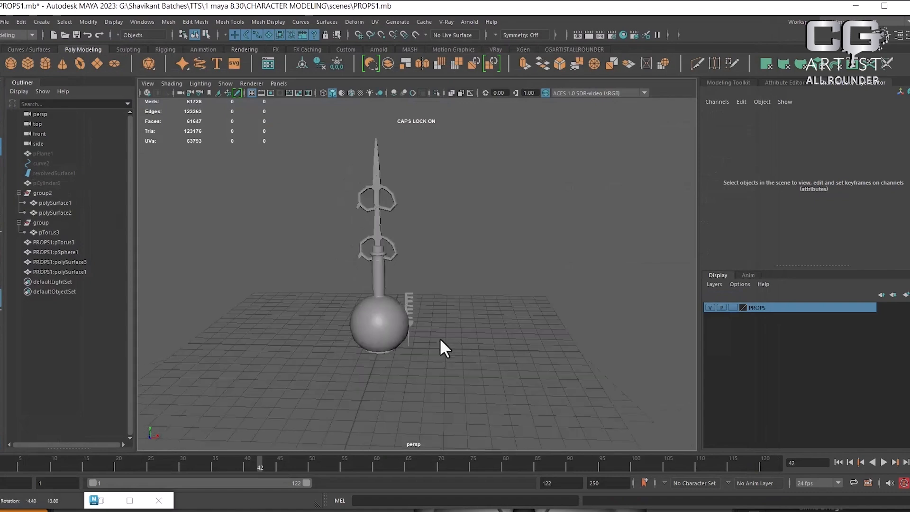
{"action": "scroll", "coordinate": [439, 297], "scroll_direction": "up", "scroll_amount": 4}
{"action": "middle_click_drag", "start_coordinate": [412, 276], "coordinate": [468, 348], "text": "alt"}
{"action": "left_click", "coordinate": [442, 309]}
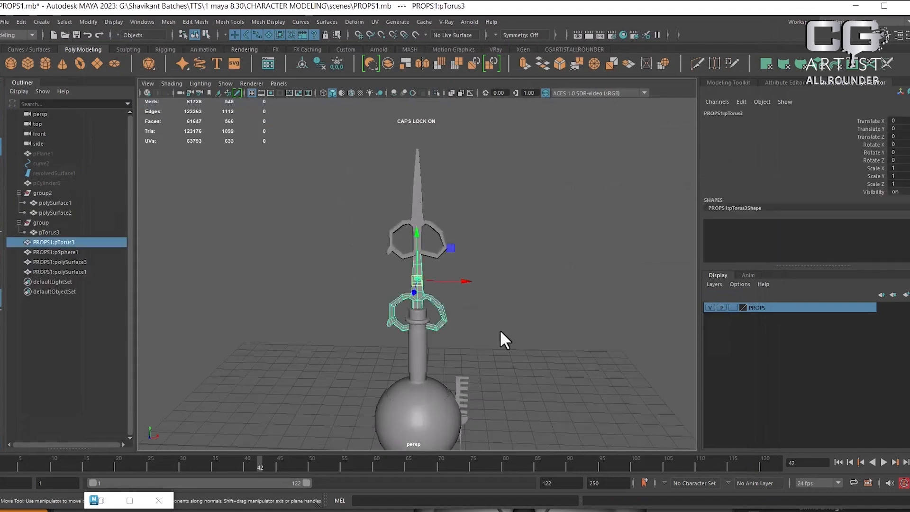
{"action": "left_click_drag", "start_coordinate": [499, 329], "coordinate": [479, 336], "text": "alt"}
{"action": "left_click", "coordinate": [66, 253]}
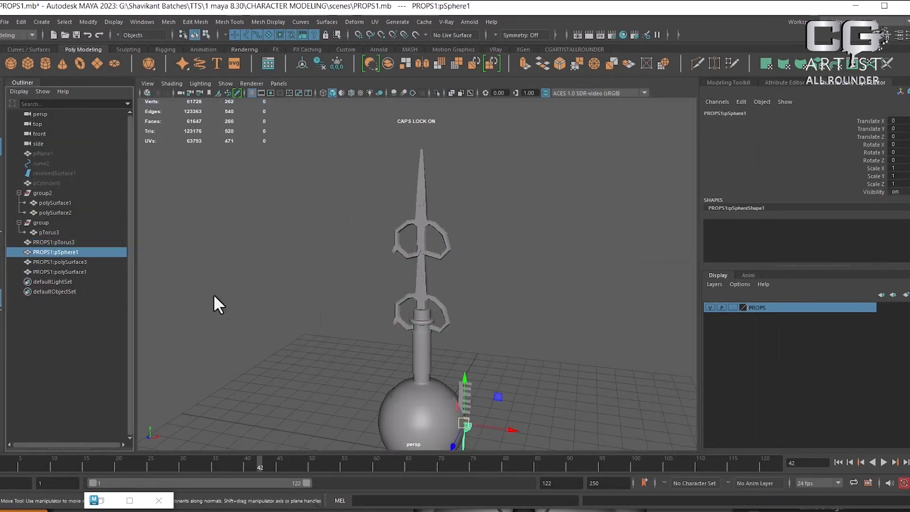
{"action": "middle_click_drag", "start_coordinate": [520, 384], "coordinate": [523, 273], "text": "alt"}
{"action": "right_click_drag", "start_coordinate": [523, 273], "coordinate": [568, 328], "text": "alt"}
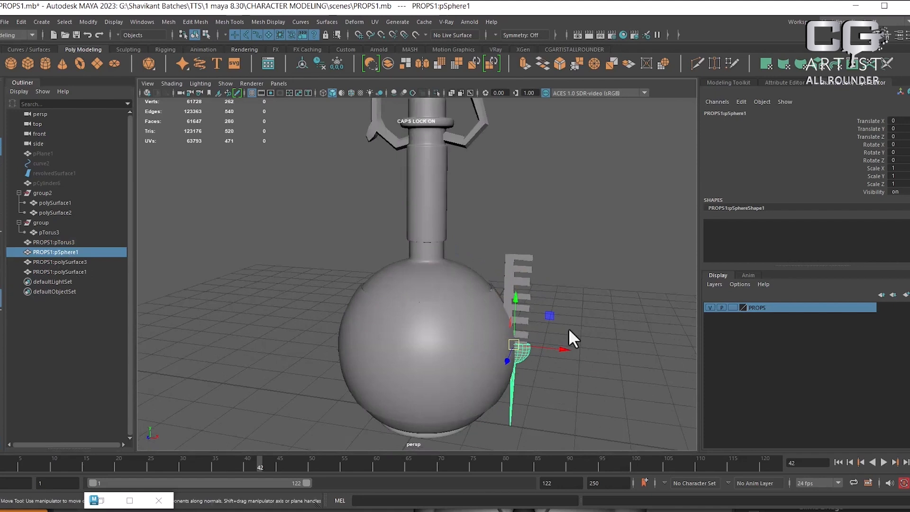
{"action": "left_click", "coordinate": [522, 266], "text": "shift"}
{"action": "right_click_drag", "start_coordinate": [603, 237], "coordinate": [604, 446], "text": "shift"}
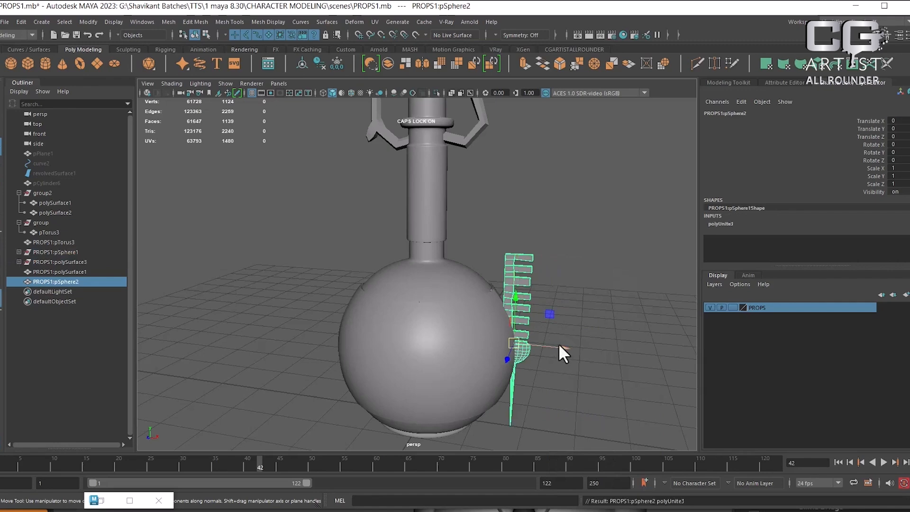
Step: Delete the original upper scissors mesh pTorus3 and raise the imported scissors to Translate Y 2.734 above the flask
{"action": "middle_click_drag", "start_coordinate": [491, 154], "coordinate": [482, 265], "text": "alt"}
{"action": "left_click", "coordinate": [481, 267]}
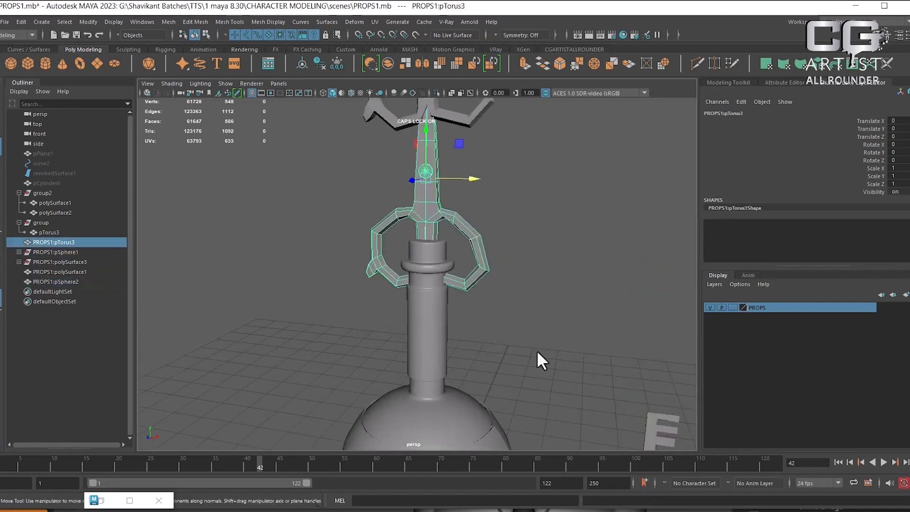
{"action": "right_click_drag", "start_coordinate": [536, 350], "coordinate": [453, 213], "text": "alt"}
{"action": "middle_click_drag", "start_coordinate": [442, 189], "coordinate": [453, 274], "text": "alt"}
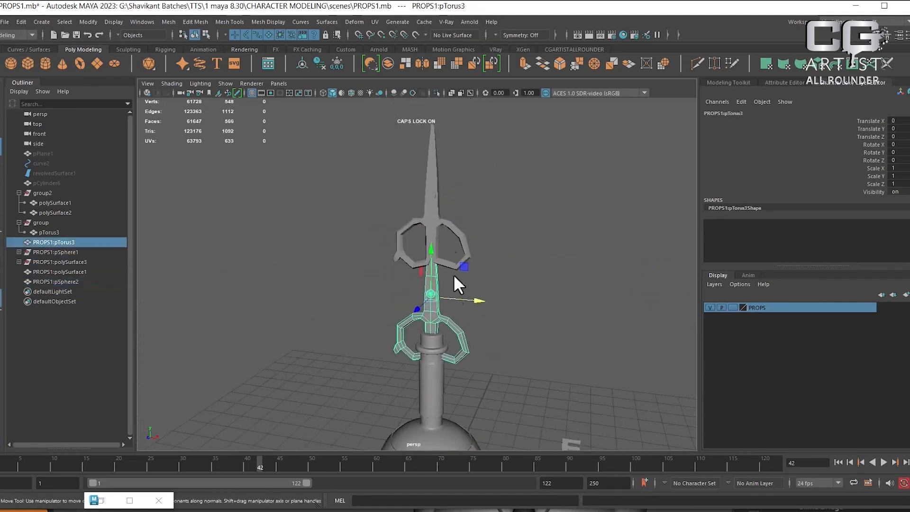
{"action": "left_click", "coordinate": [454, 274]}
{"action": "left_click", "coordinate": [436, 289]}
{"action": "left_click", "coordinate": [427, 200]}
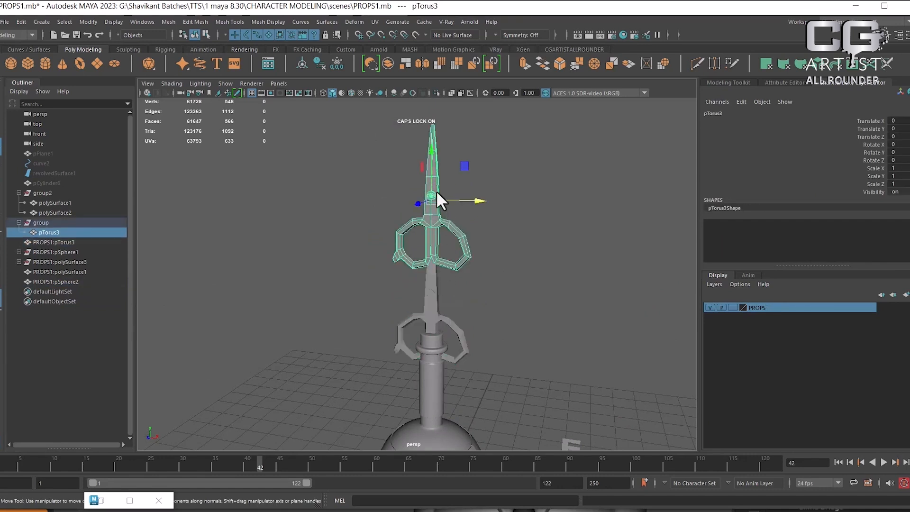
{"action": "key", "text": "Delete"}
{"action": "left_click", "coordinate": [435, 282]}
{"action": "left_click_drag", "start_coordinate": [433, 257], "coordinate": [431, 158]}
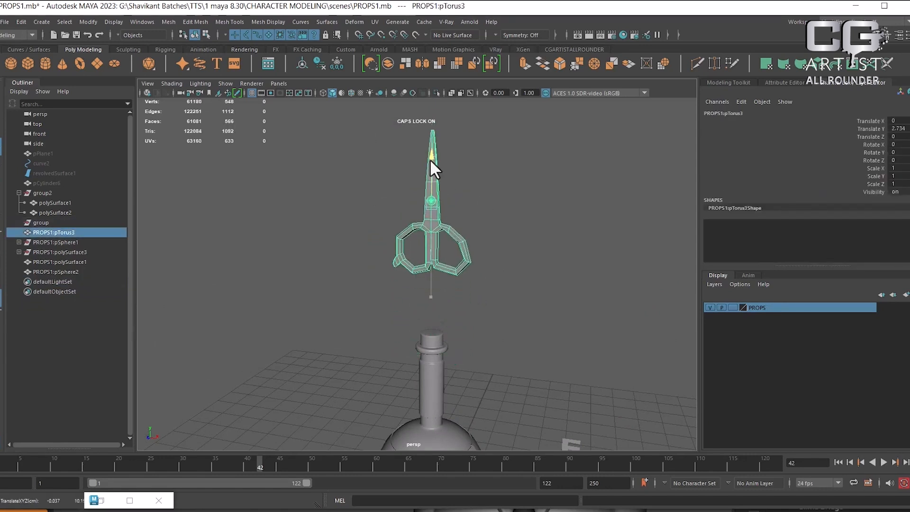
Step: With the PROPS layer temporarily hidden, move the imported conical flask to Translate X -4.064 beside the round flask
{"action": "left_click", "coordinate": [442, 395]}
{"action": "left_click_drag", "start_coordinate": [442, 396], "coordinate": [442, 323], "text": "alt"}
{"action": "left_click", "coordinate": [442, 323]}
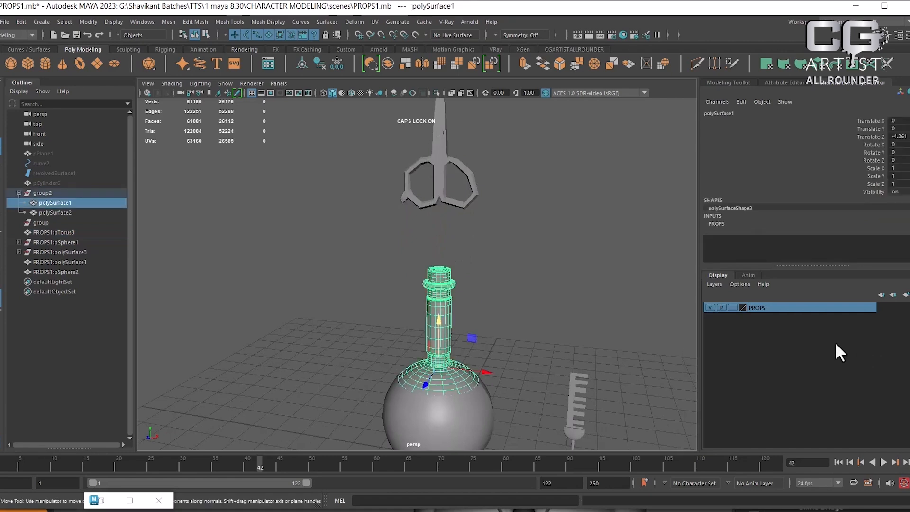
{"action": "left_click", "coordinate": [709, 308]}
{"action": "left_click_drag", "start_coordinate": [469, 393], "coordinate": [499, 284], "text": "alt"}
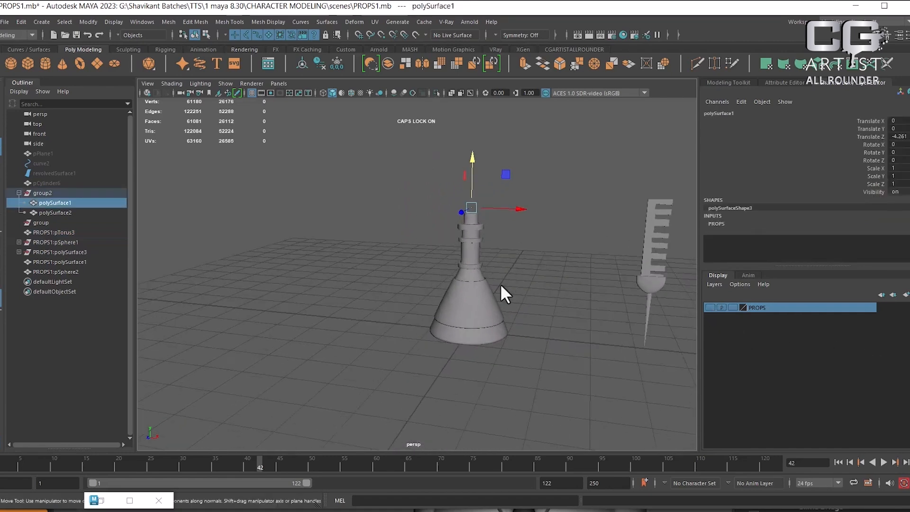
{"action": "left_click", "coordinate": [489, 318]}
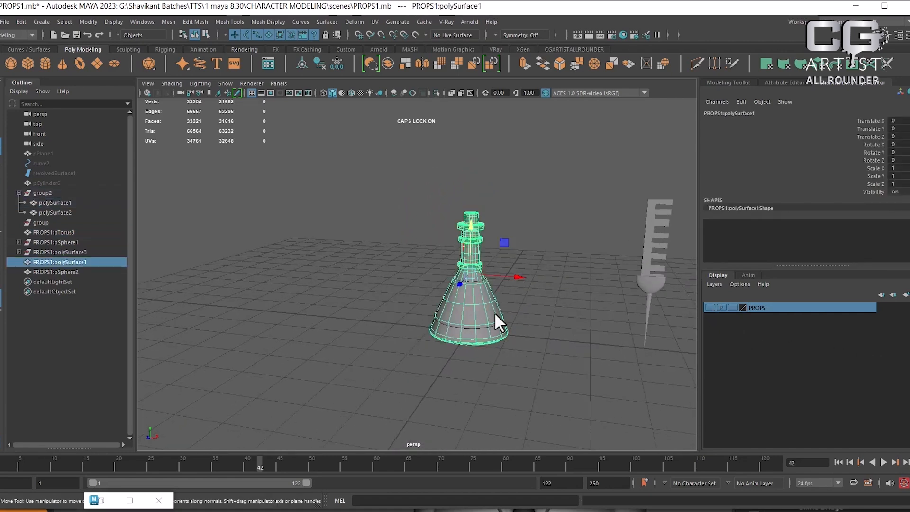
{"action": "left_click_drag", "start_coordinate": [525, 276], "coordinate": [376, 259]}
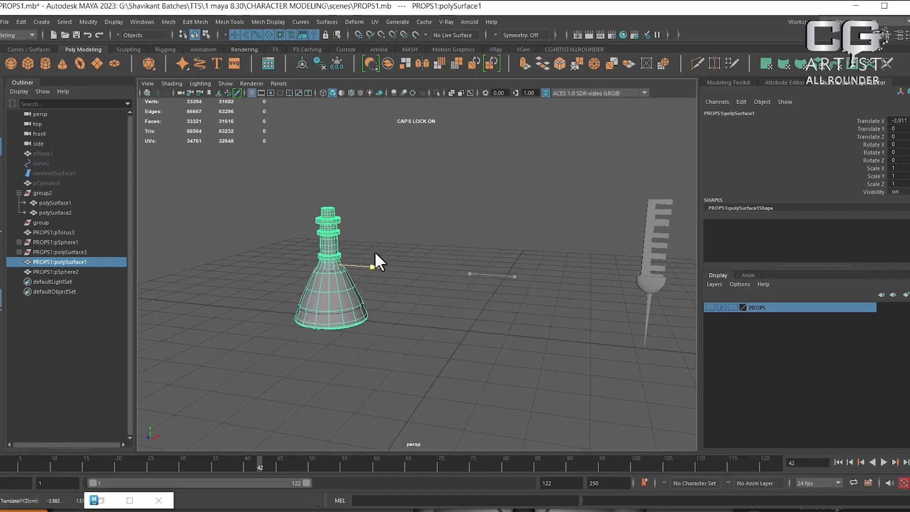
{"action": "left_click", "coordinate": [710, 307]}
{"action": "scroll", "coordinate": [593, 363], "scroll_direction": "down", "scroll_amount": 6}
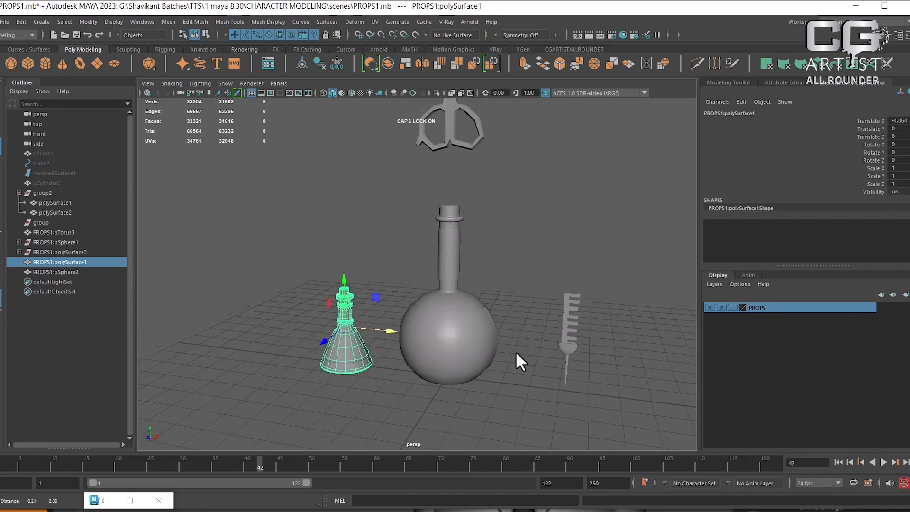
{"action": "scroll", "coordinate": [534, 381], "scroll_direction": "down", "scroll_amount": 2}
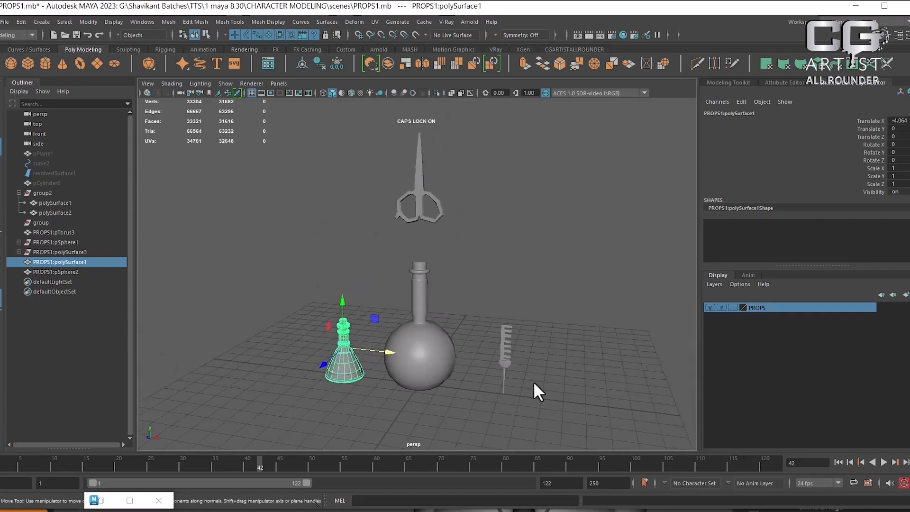
Step: Glance at the character reference image, and save the merged scene as 4PROPS.mb in the CHARACTER MODELING scenes folder
{"action": "key", "text": "super"}
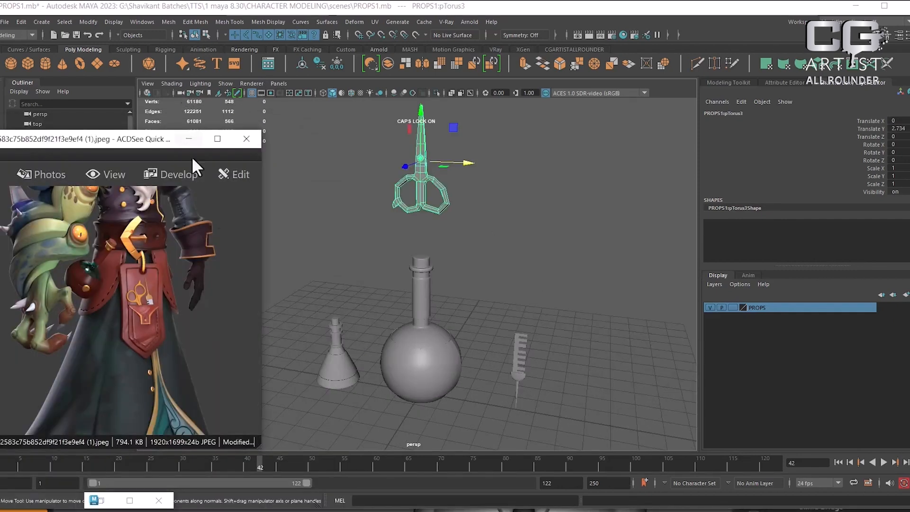
{"action": "left_click", "coordinate": [209, 140]}
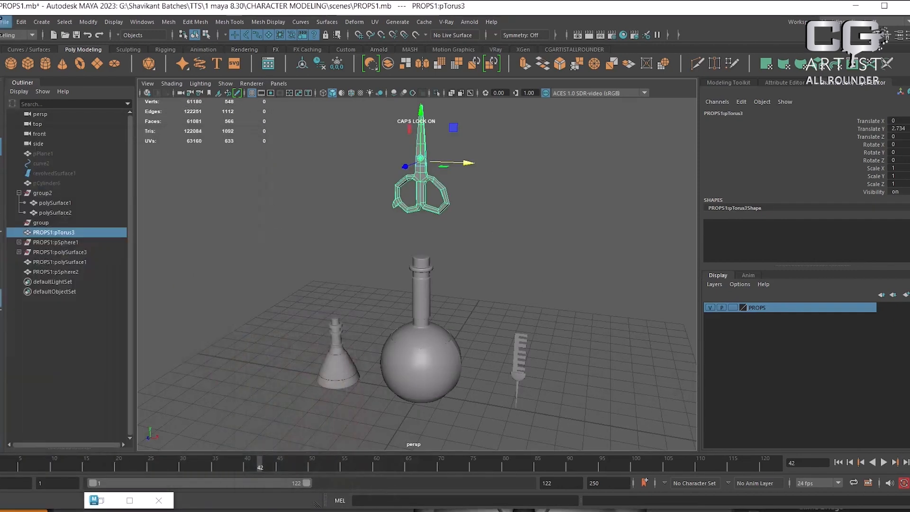
{"action": "left_click", "coordinate": [5, 21]}
{"action": "left_click", "coordinate": [60, 75]}
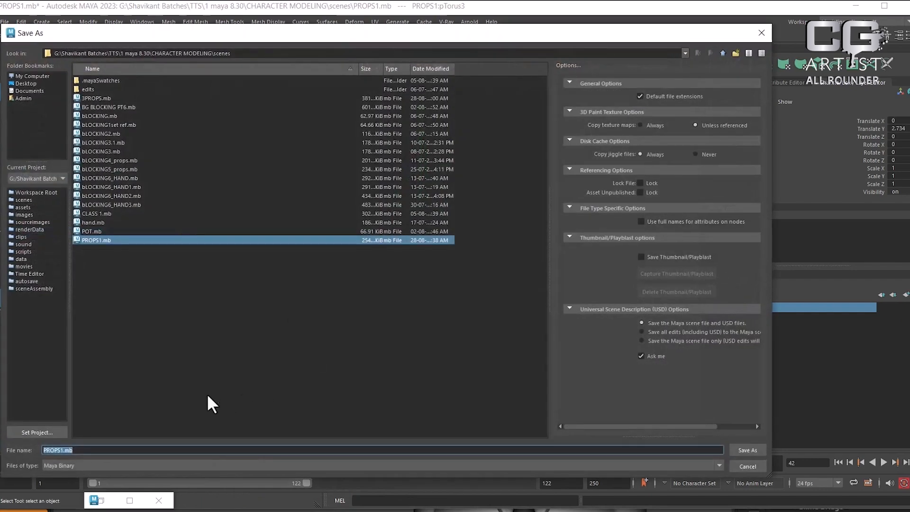
{"action": "left_click", "coordinate": [96, 98]}
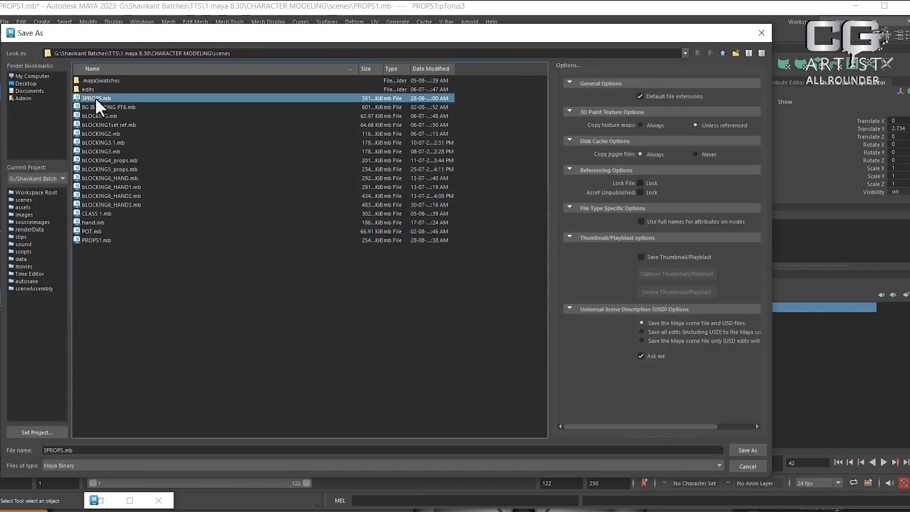
{"action": "left_click", "coordinate": [60, 451]}
{"action": "key", "text": "BackSpace"}
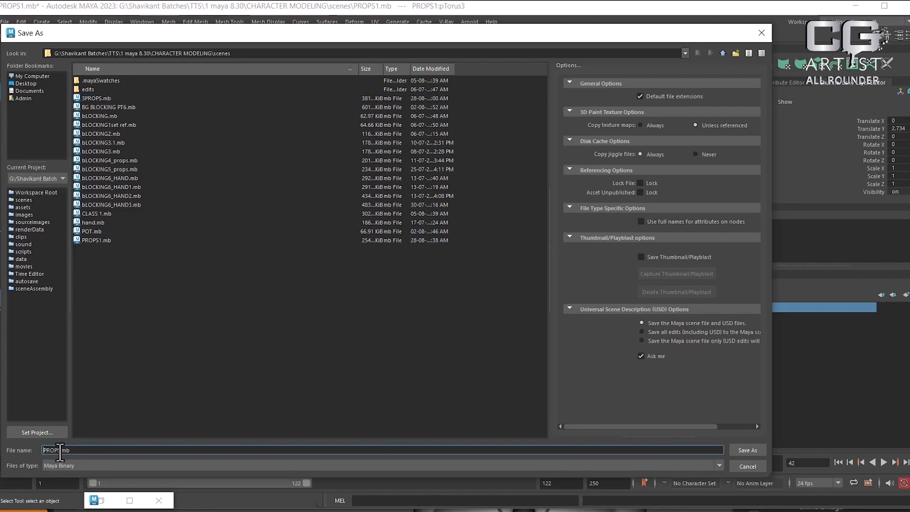
{"action": "type", "text": "4"}
{"action": "key", "text": "Return"}
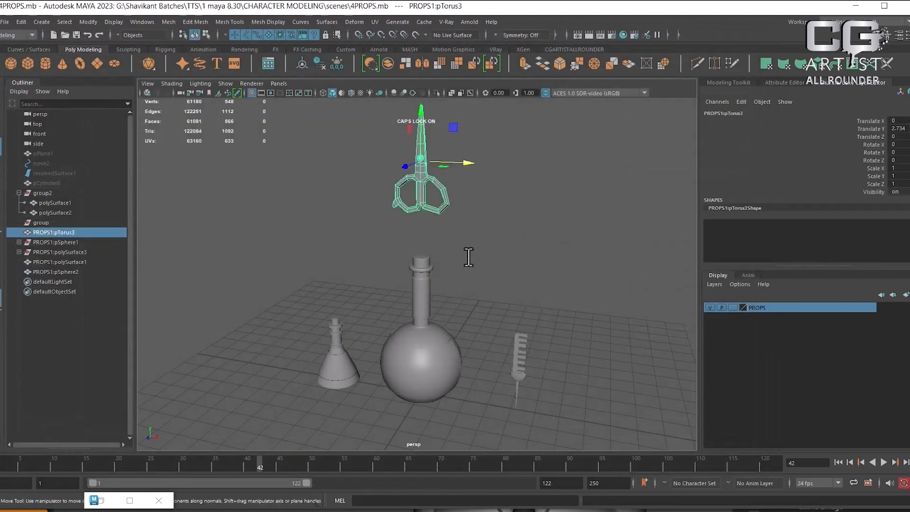
{"action": "left_click", "coordinate": [491, 219]}
{"action": "left_click_drag", "start_coordinate": [484, 161], "coordinate": [327, 184]}
{"action": "left_click", "coordinate": [3, 22]}
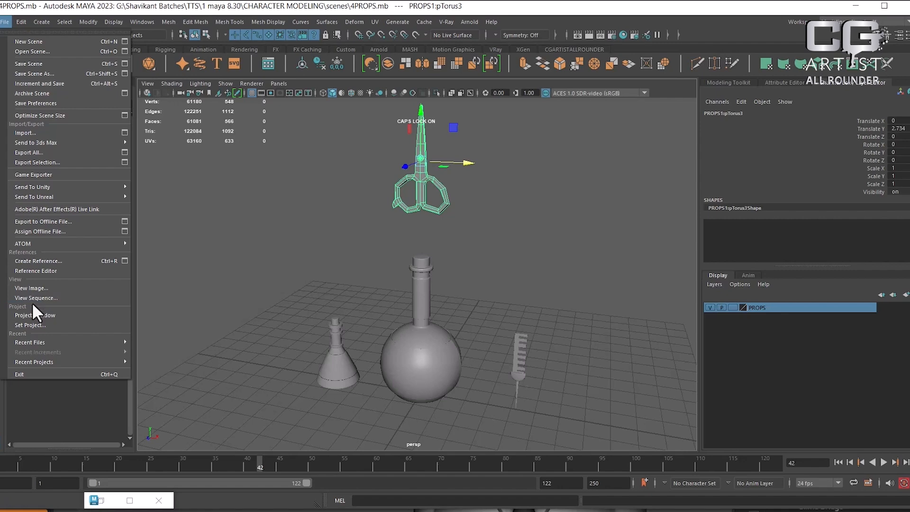
{"action": "left_click", "coordinate": [525, 202]}
{"action": "left_click", "coordinate": [613, 133]}
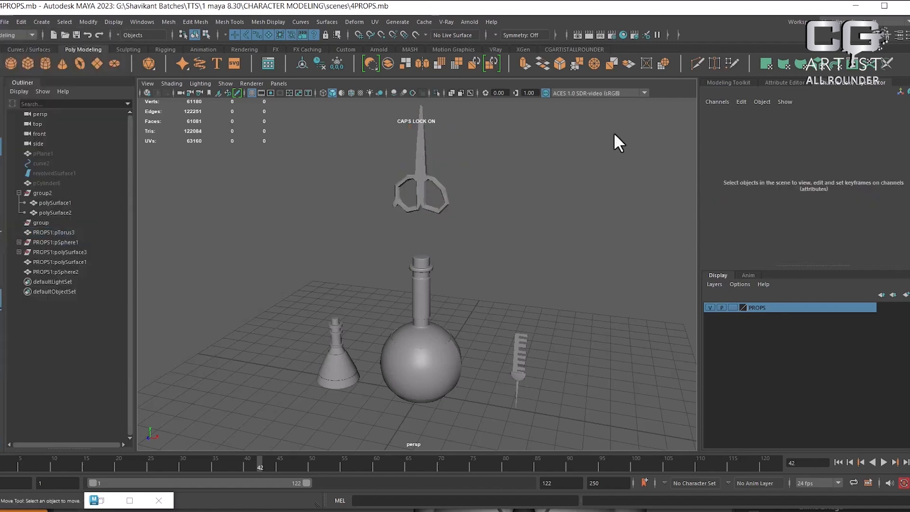
{"action": "left_click_drag", "start_coordinate": [613, 132], "coordinate": [180, 470]}
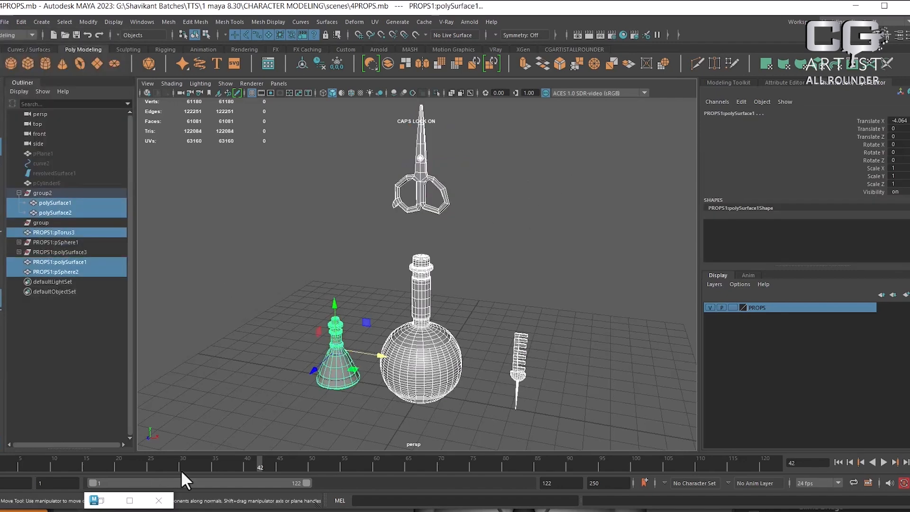
{"action": "left_click", "coordinate": [295, 229]}
Step: Combine the round flask's meshes polySurface1 and polySurface2 into one object, and check the scissors, comb and conical flask individually
{"action": "left_click", "coordinate": [335, 365]}
{"action": "left_click", "coordinate": [434, 330]}
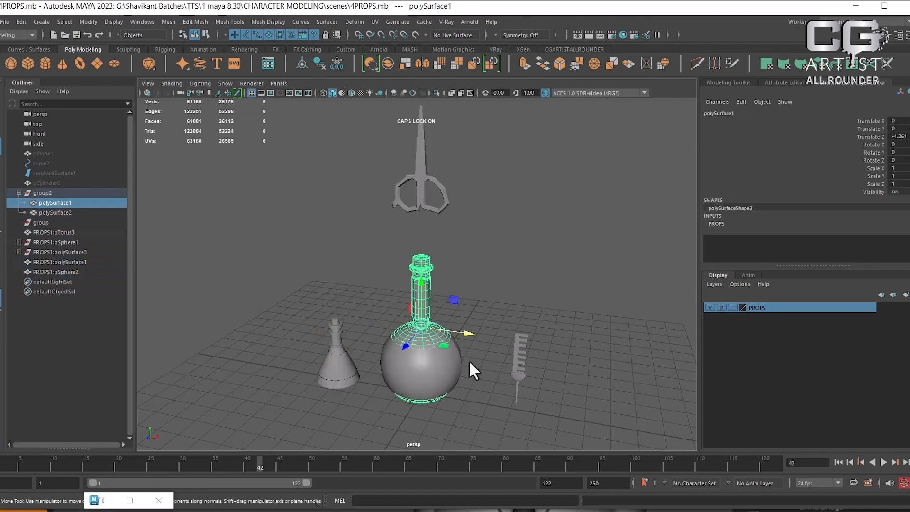
{"action": "left_click", "coordinate": [413, 379], "text": "shift"}
{"action": "scroll", "coordinate": [505, 267], "scroll_direction": "up", "scroll_amount": 5}
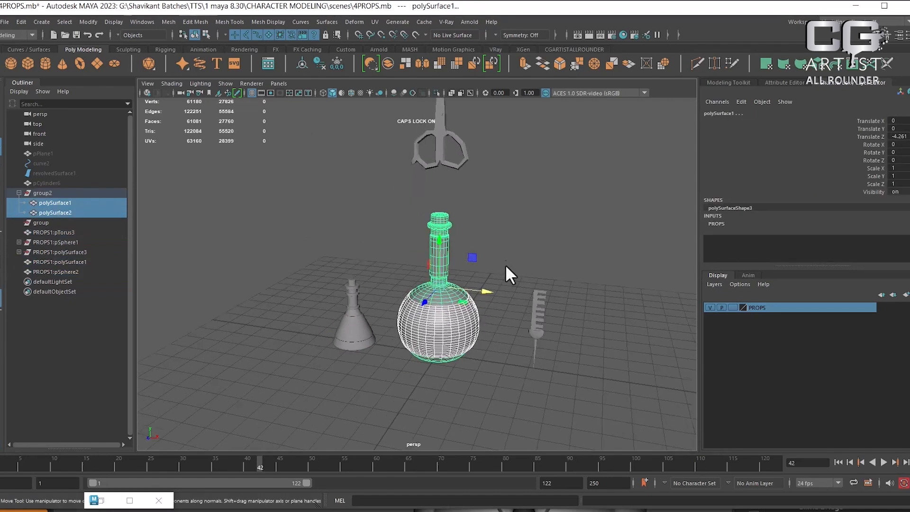
{"action": "right_click_drag", "start_coordinate": [540, 236], "coordinate": [545, 445], "text": "shift"}
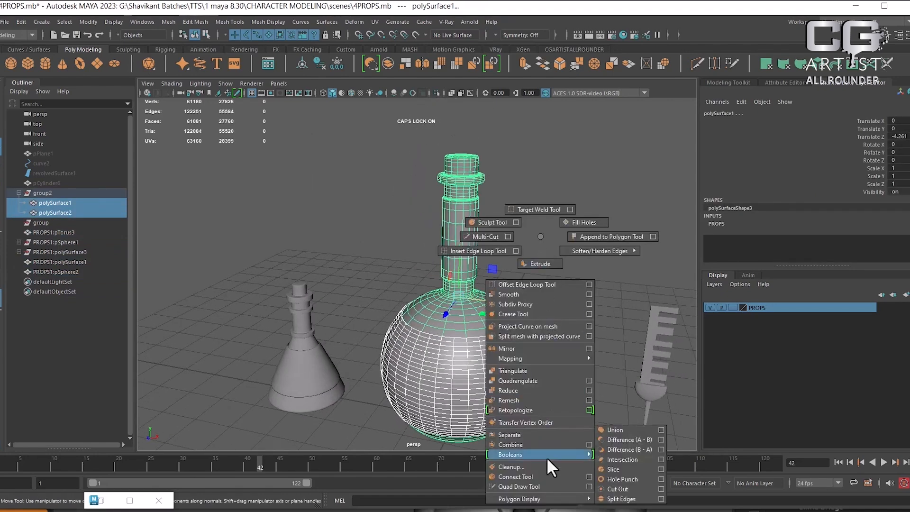
{"action": "scroll", "coordinate": [470, 234], "scroll_direction": "down", "scroll_amount": 5}
{"action": "left_click", "coordinate": [443, 194]}
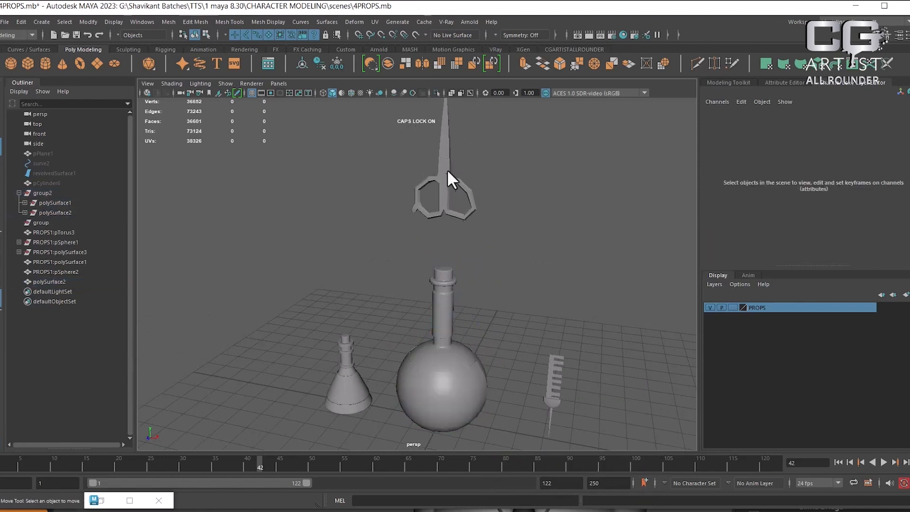
{"action": "left_click", "coordinate": [447, 171]}
{"action": "left_click", "coordinate": [549, 391]}
{"action": "left_click", "coordinate": [353, 407]}
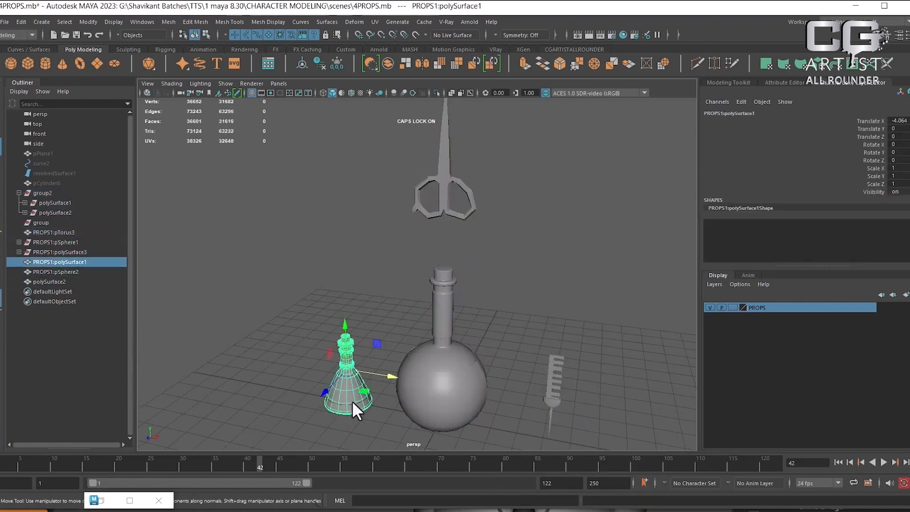
{"action": "scroll", "coordinate": [480, 325], "scroll_direction": "down", "scroll_amount": 4}
{"action": "left_click", "coordinate": [511, 215]}
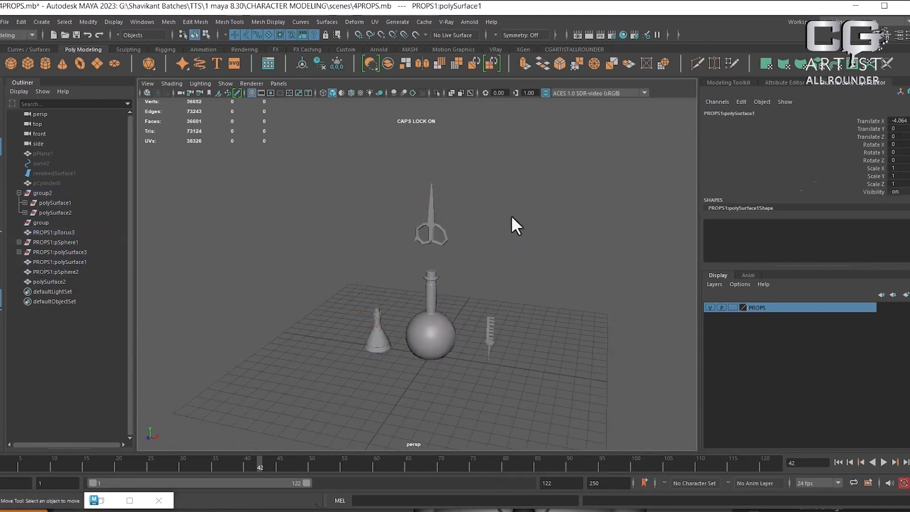
Step: Export all the props as an OBJ file named 4 PROPS into the CHARACTER MODELING scenes folder
{"action": "left_click_drag", "start_coordinate": [561, 156], "coordinate": [302, 440]}
{"action": "left_click", "coordinate": [6, 24]}
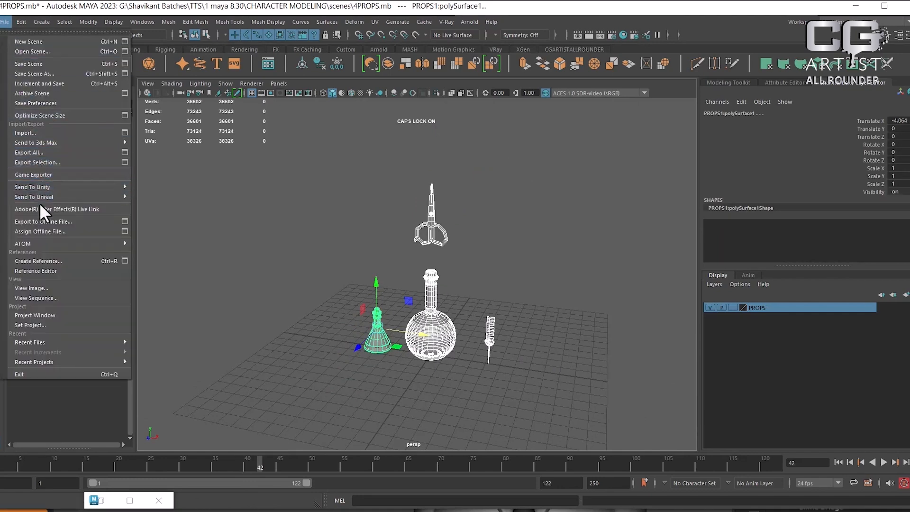
{"action": "left_click", "coordinate": [52, 164]}
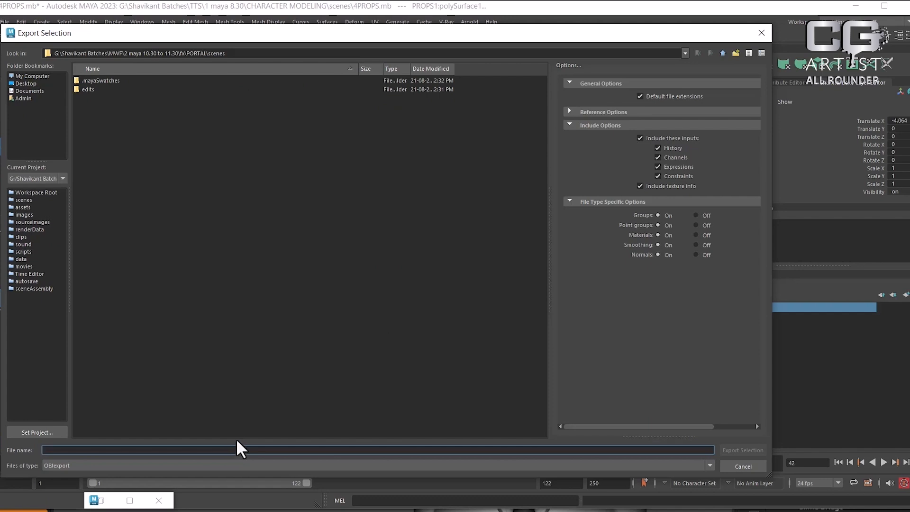
{"action": "type", "text": "G:\\Shavikant Batches\\TTS\\1 maya 8.30\\CHARACTER MODELING\\scenes"}
{"action": "key", "text": "Return"}
{"action": "key", "text": "ctrl+a"}
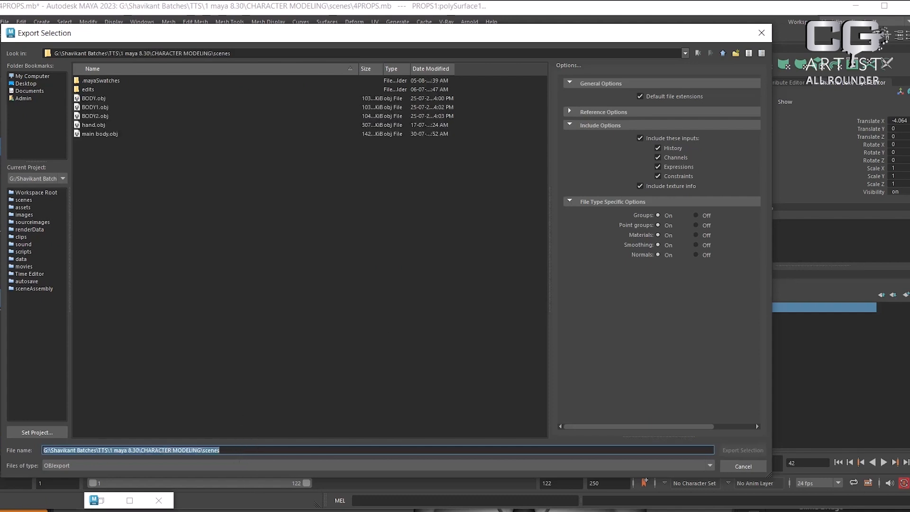
{"action": "type", "text": "PROPS"}
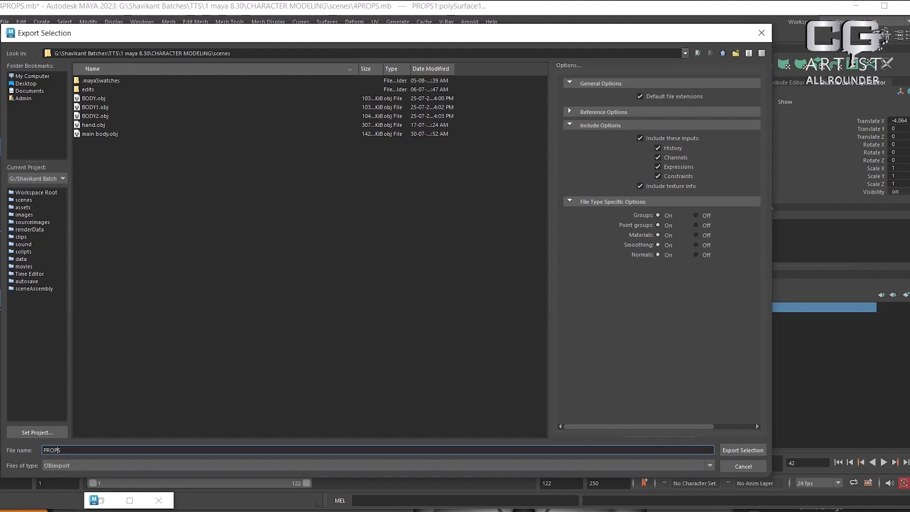
{"action": "type", "text": "4"}
{"action": "key", "text": "Return"}
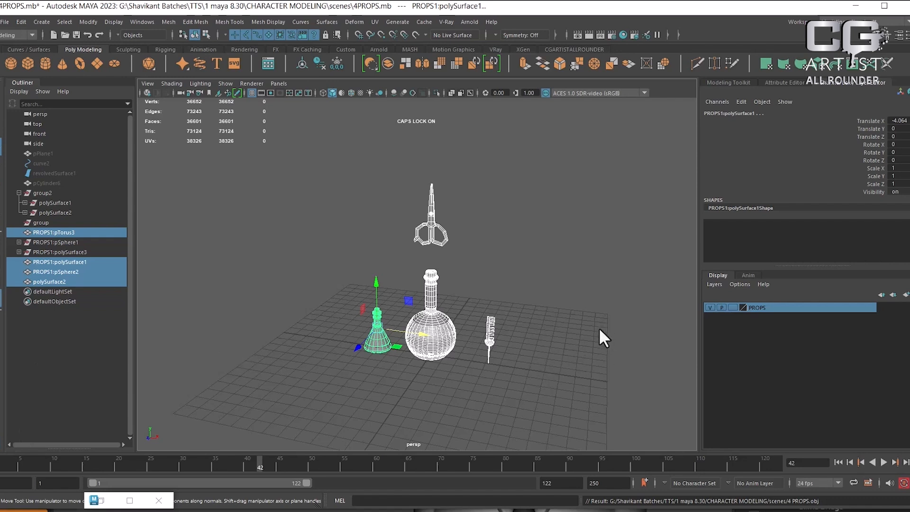
Step: Switch to ZBrush and import 4 PROPS.obj into the Extract5 subtool, splitting its nonstandard polygons into quads and triangles
{"action": "left_click", "coordinate": [853, 13]}
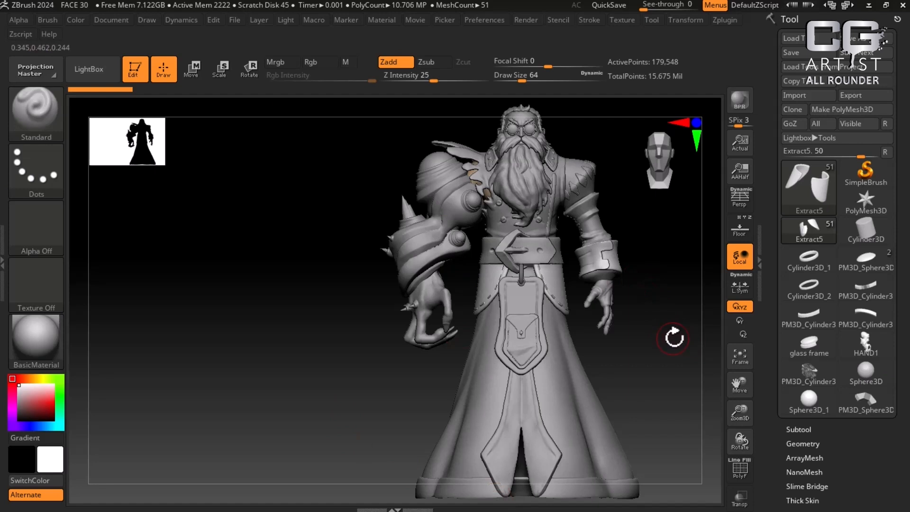
{"action": "left_click_drag", "start_coordinate": [673, 338], "coordinate": [580, 334], "text": "alt"}
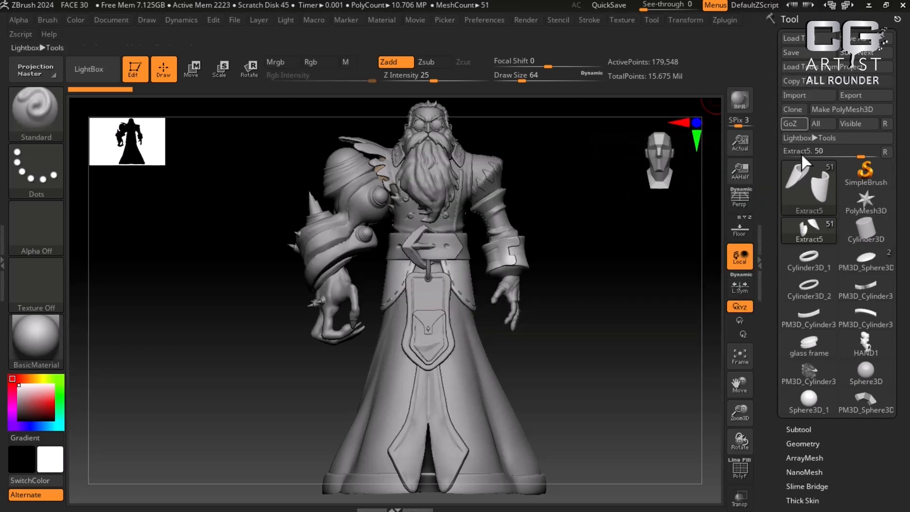
{"action": "left_click", "coordinate": [805, 429]}
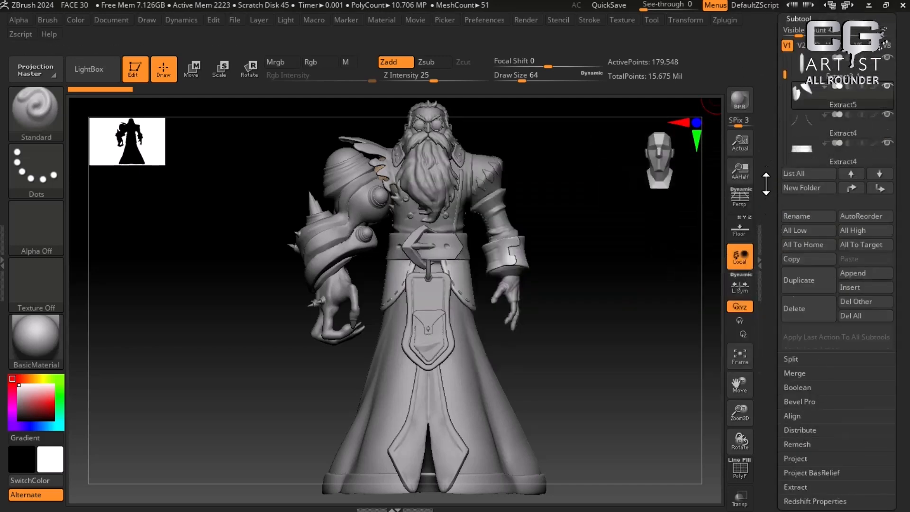
{"action": "left_click_drag", "start_coordinate": [758, 188], "coordinate": [770, 319]}
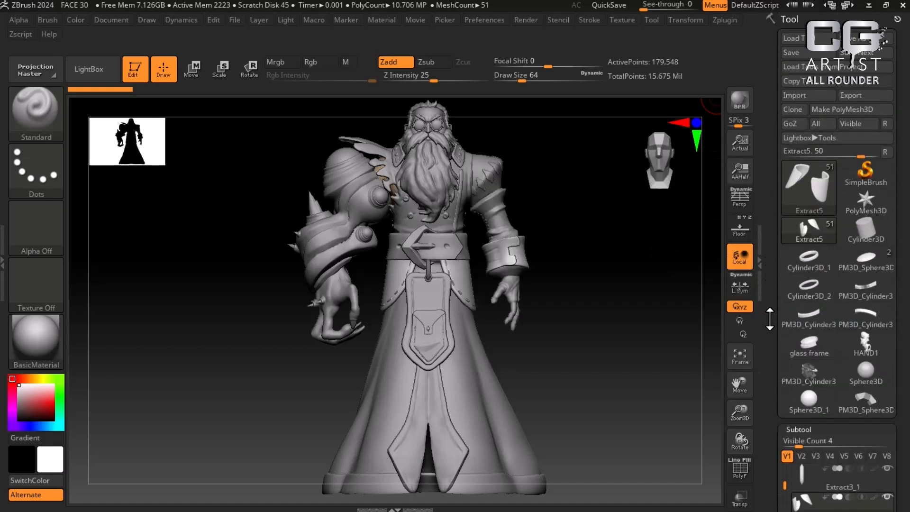
{"action": "left_click", "coordinate": [795, 94]}
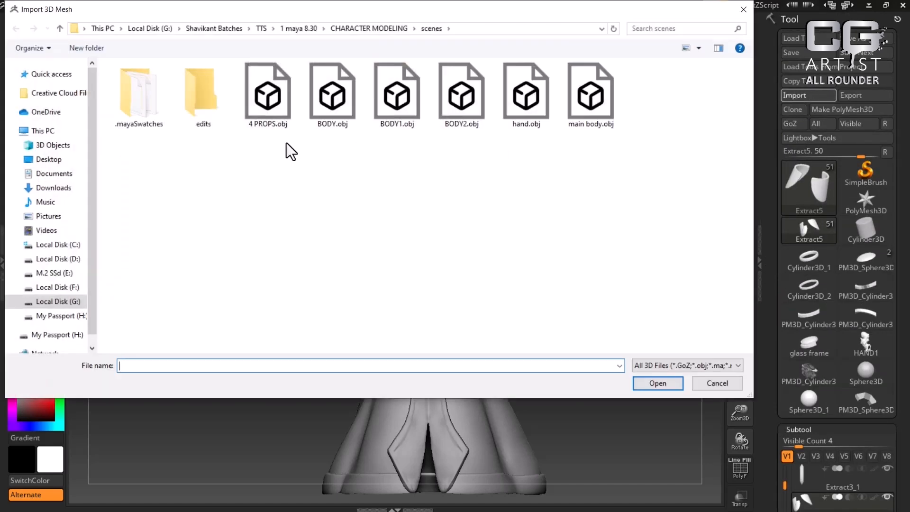
{"action": "left_click", "coordinate": [274, 101]}
{"action": "left_click", "coordinate": [644, 384]}
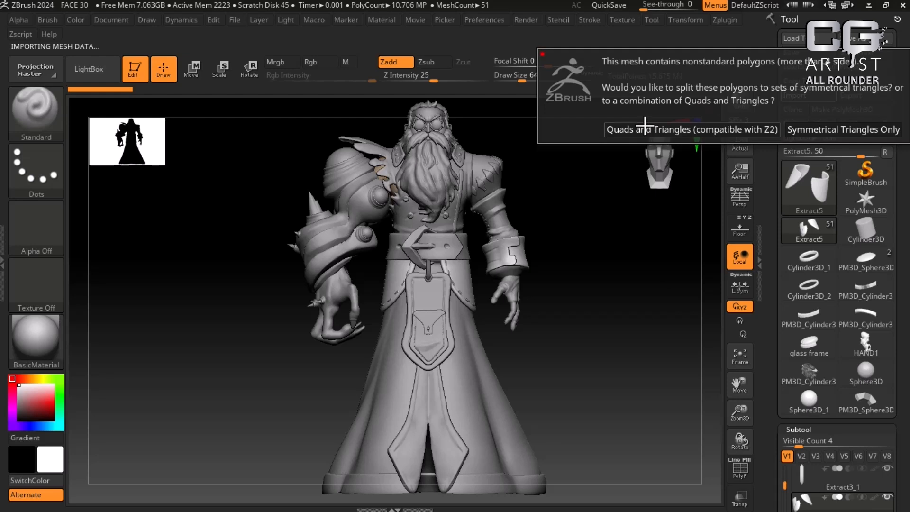
{"action": "left_click", "coordinate": [683, 130]}
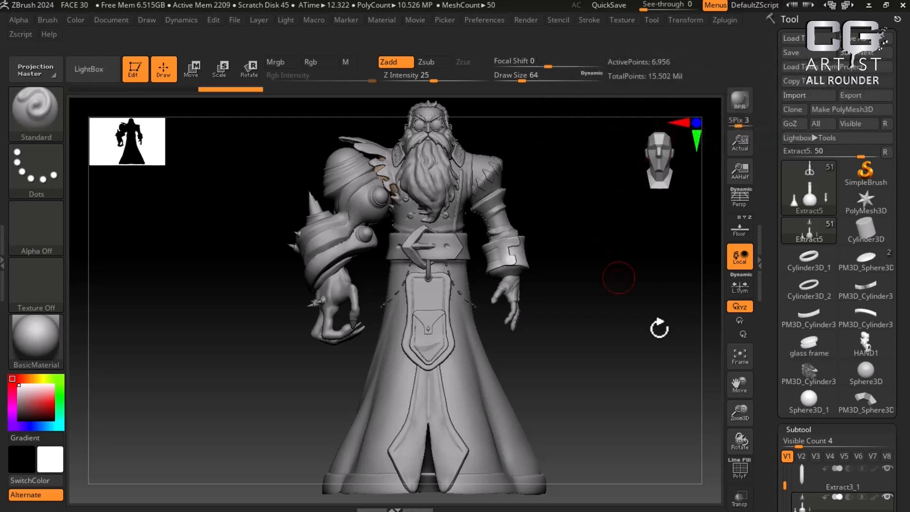
Step: Examine the imported props in the Extract5 subtool entry and look for them around the character
{"action": "left_click_drag", "start_coordinate": [768, 416], "coordinate": [761, 312]}
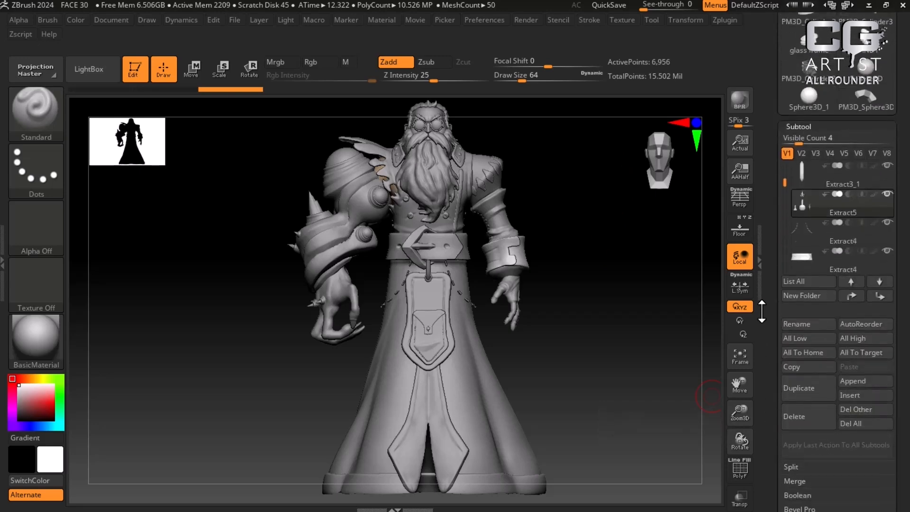
{"action": "mouse_move", "coordinate": [802, 204]}
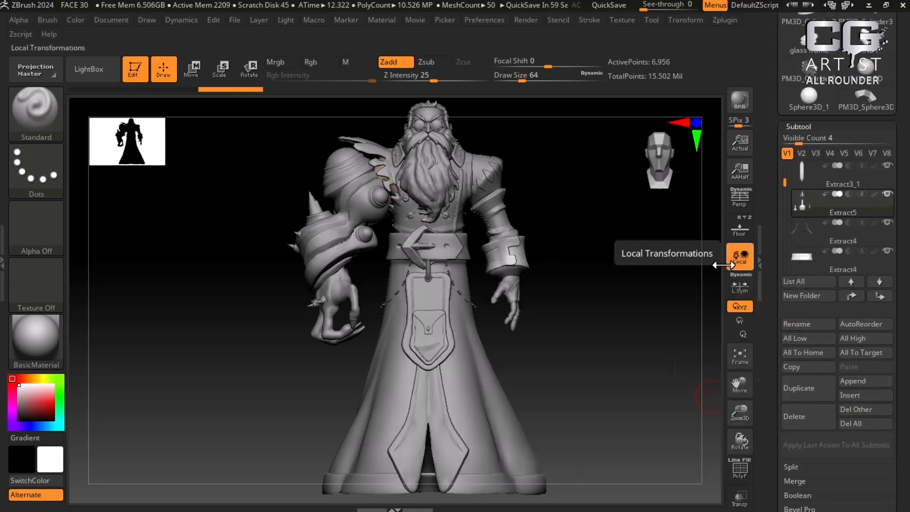
{"action": "left_click_drag", "start_coordinate": [638, 300], "coordinate": [643, 303]}
{"action": "left_click", "coordinate": [813, 195]}
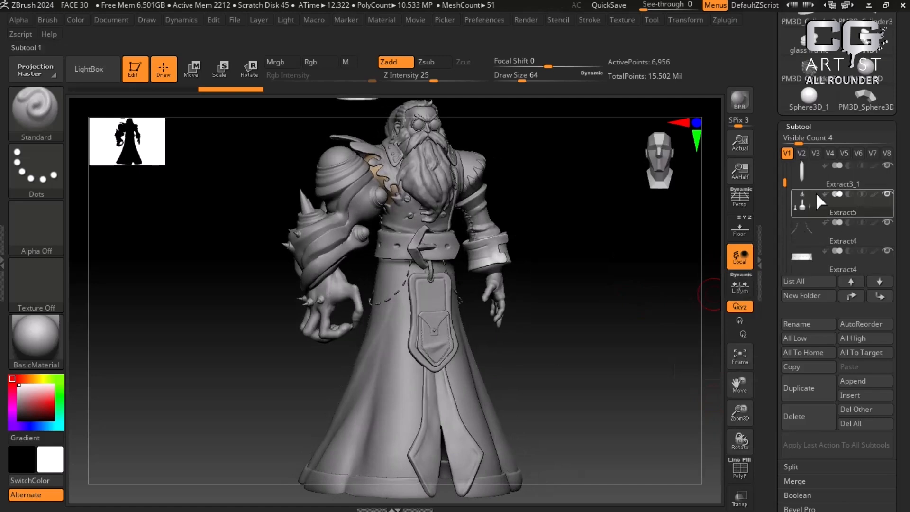
{"action": "mouse_move", "coordinate": [803, 203]}
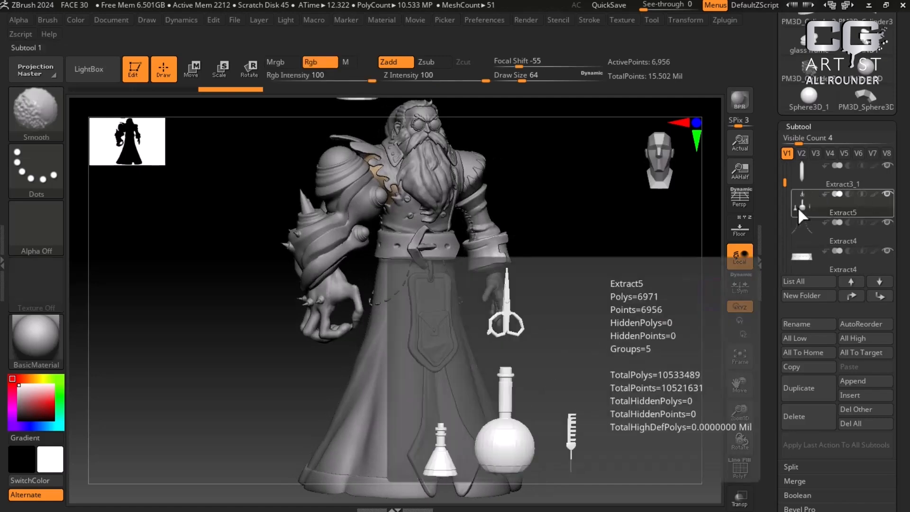
{"action": "left_click", "coordinate": [798, 208], "text": "shift"}
{"action": "left_click", "coordinate": [799, 207], "text": "shift"}
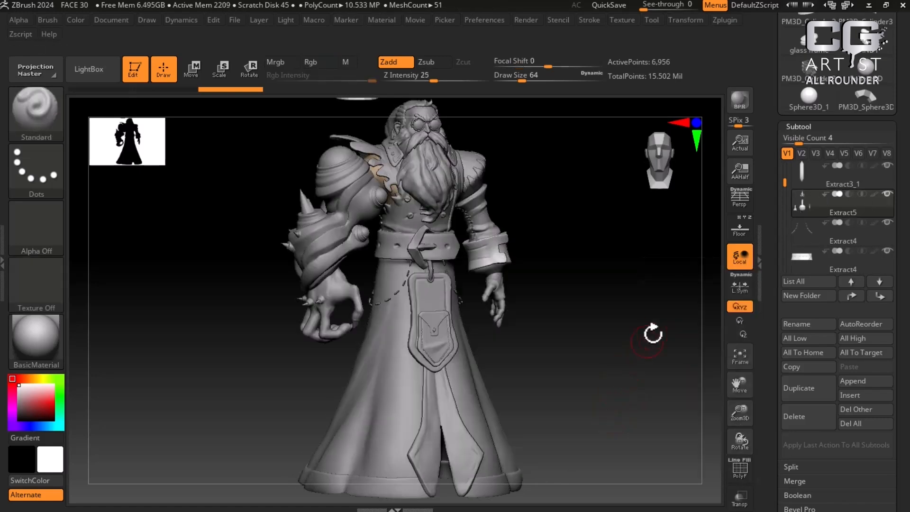
Step: Try to position the imported props on the character with the Move gizmo, and show their polyframe
{"action": "left_click_drag", "start_coordinate": [648, 345], "coordinate": [654, 345]}
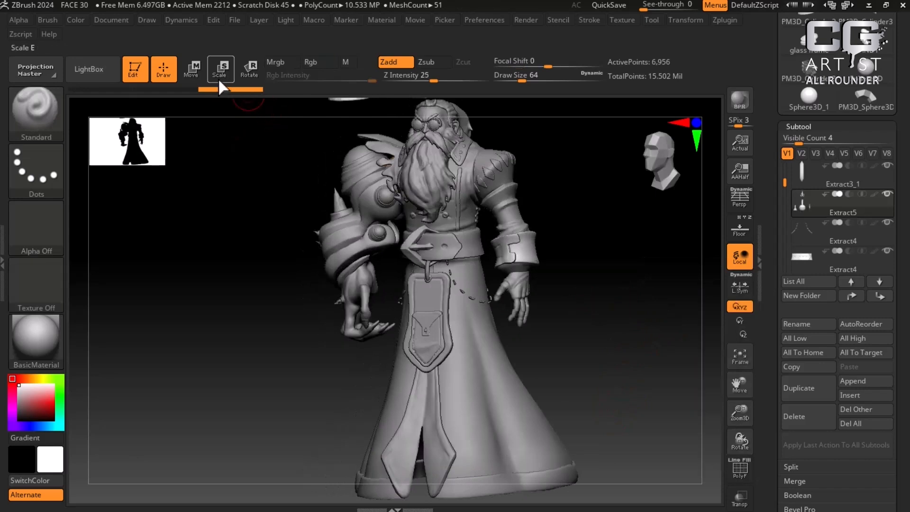
{"action": "key", "text": "w"}
{"action": "left_click_drag", "start_coordinate": [359, 215], "coordinate": [175, 208]}
{"action": "mouse_move", "coordinate": [615, 329]}
{"action": "left_mouse_down"}
{"action": "mouse_move", "coordinate": [561, 290]}
{"action": "mouse_move", "coordinate": [574, 347]}
{"action": "mouse_move", "coordinate": [575, 423]}
{"action": "mouse_move", "coordinate": [599, 368]}
{"action": "mouse_move", "coordinate": [626, 366]}
{"action": "mouse_move", "coordinate": [622, 342]}
{"action": "left_mouse_up"}
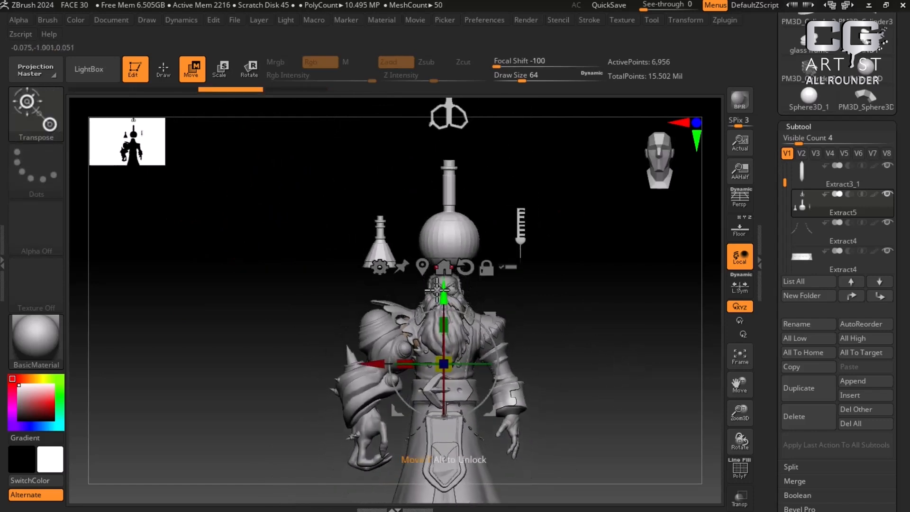
{"action": "mouse_move", "coordinate": [441, 292]}
{"action": "left_mouse_down"}
{"action": "mouse_move", "coordinate": [443, 488]}
{"action": "mouse_move", "coordinate": [454, 299]}
{"action": "left_mouse_up"}
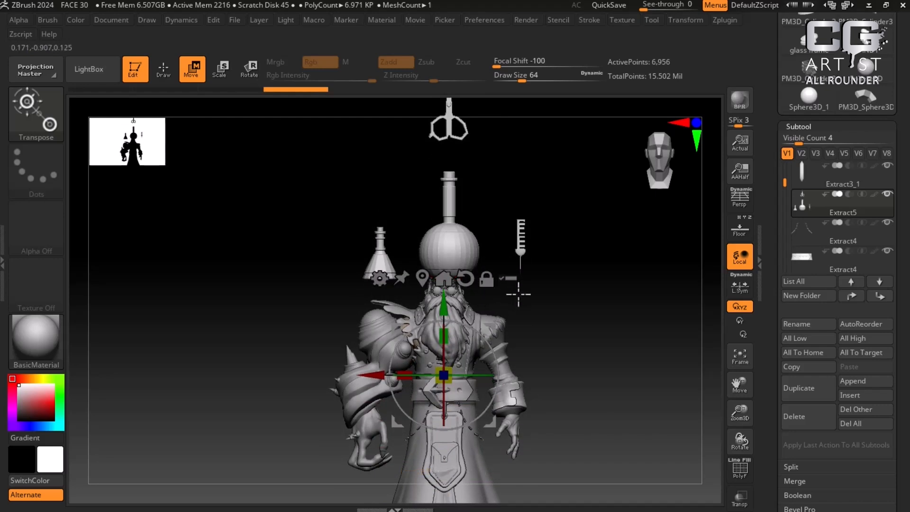
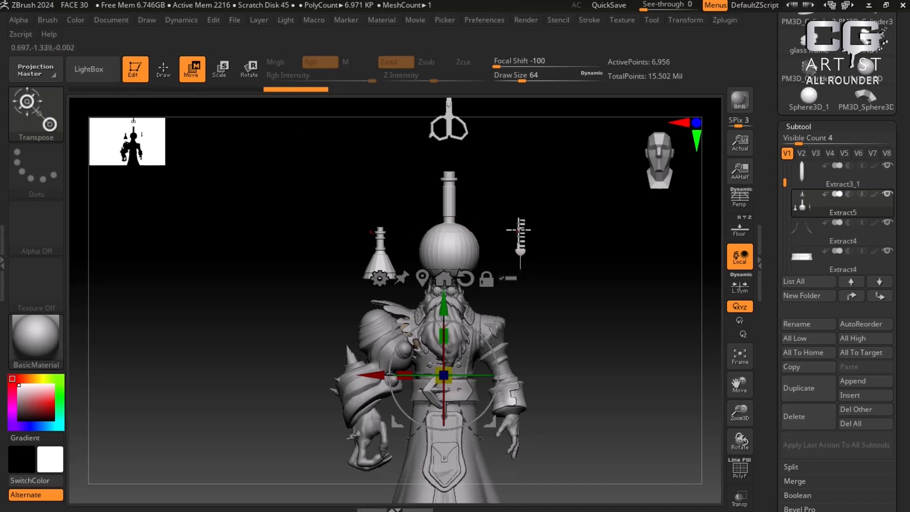
{"action": "key", "text": "shift+f"}
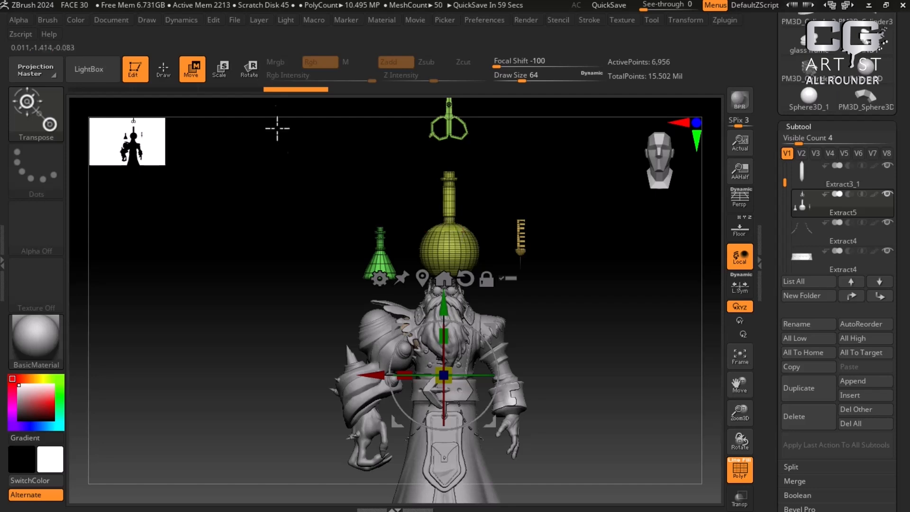
Step: Reopen the FACE 30.zpr project without saving the changes, and turn off the polyframe display
{"action": "left_click", "coordinate": [235, 20]}
{"action": "left_click", "coordinate": [259, 42]}
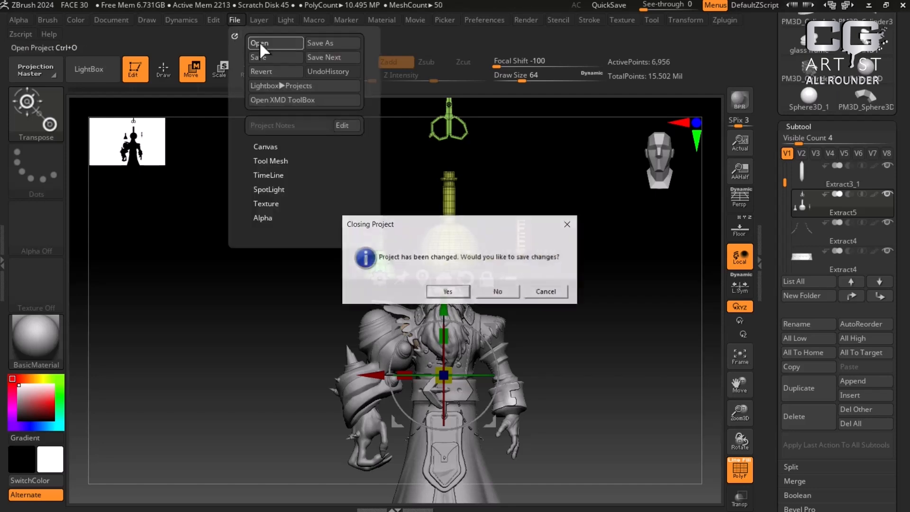
{"action": "left_click", "coordinate": [498, 292]}
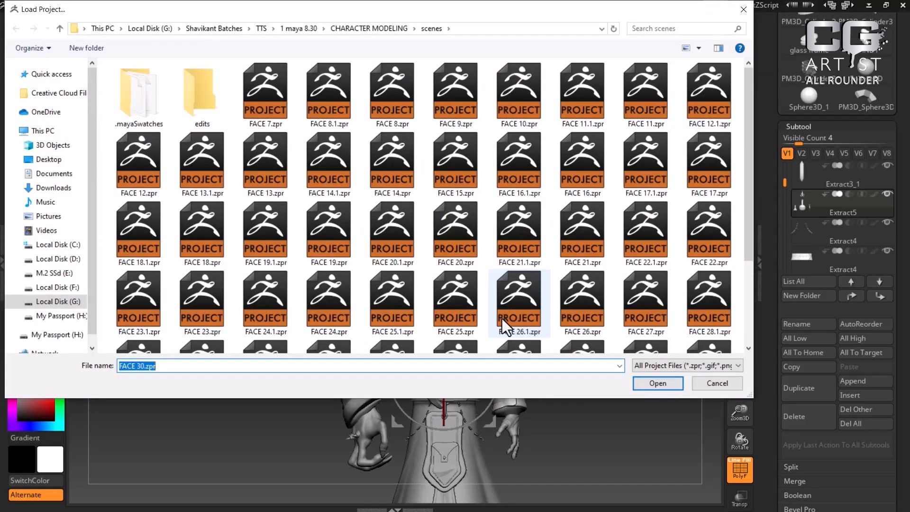
{"action": "scroll", "coordinate": [409, 231], "scroll_direction": "down", "scroll_amount": 5}
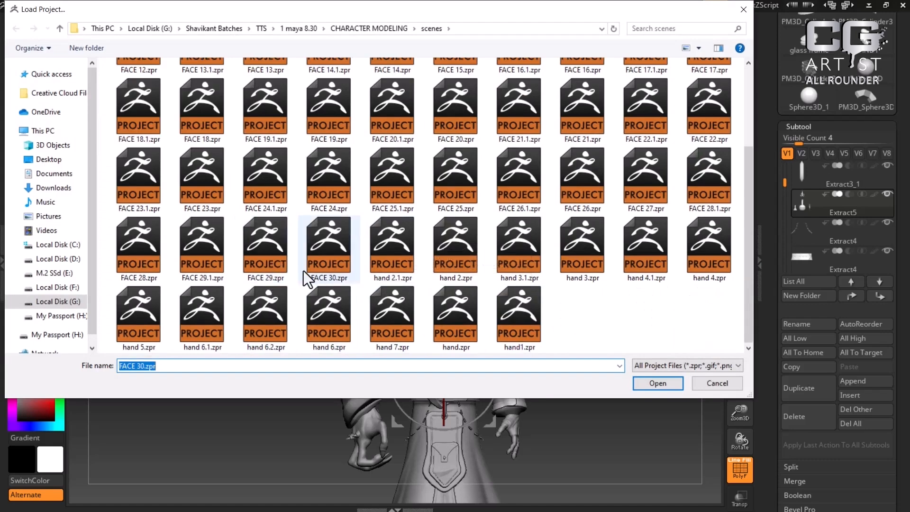
{"action": "double_click", "coordinate": [332, 261]}
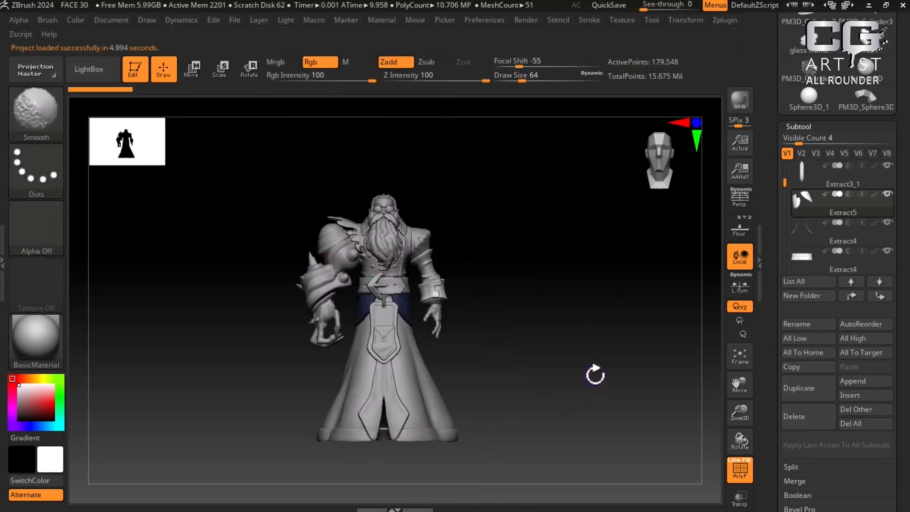
{"action": "key", "text": "shift+f"}
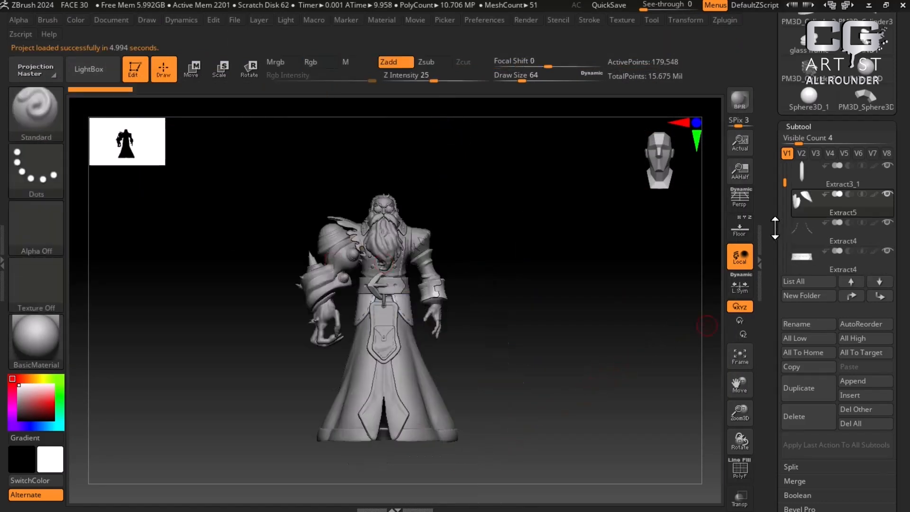
{"action": "left_click_drag", "start_coordinate": [771, 214], "coordinate": [770, 293]}
Step: Switch to the 4PROPS scene in Maya and export only the scissors as an OBJ named PROPS 1 into the scenes folder
{"action": "key", "text": "alt+Tab"}
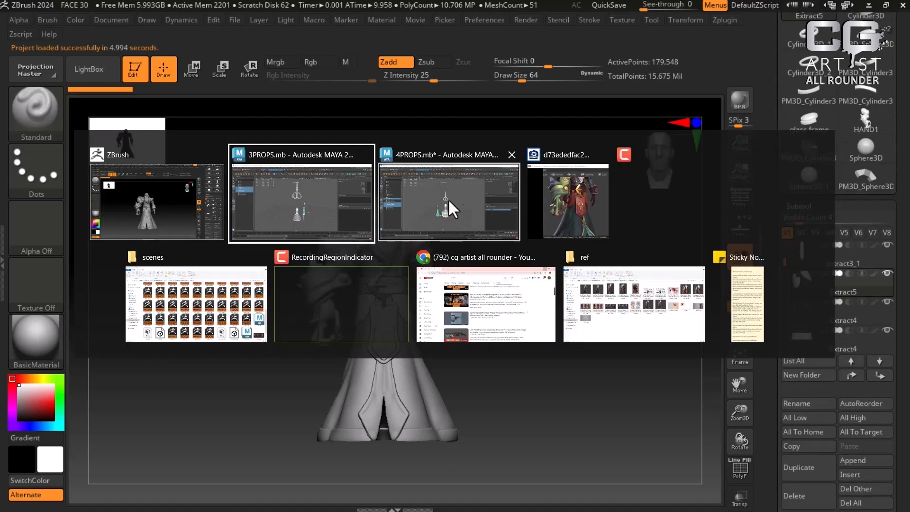
{"action": "left_click", "coordinate": [439, 203]}
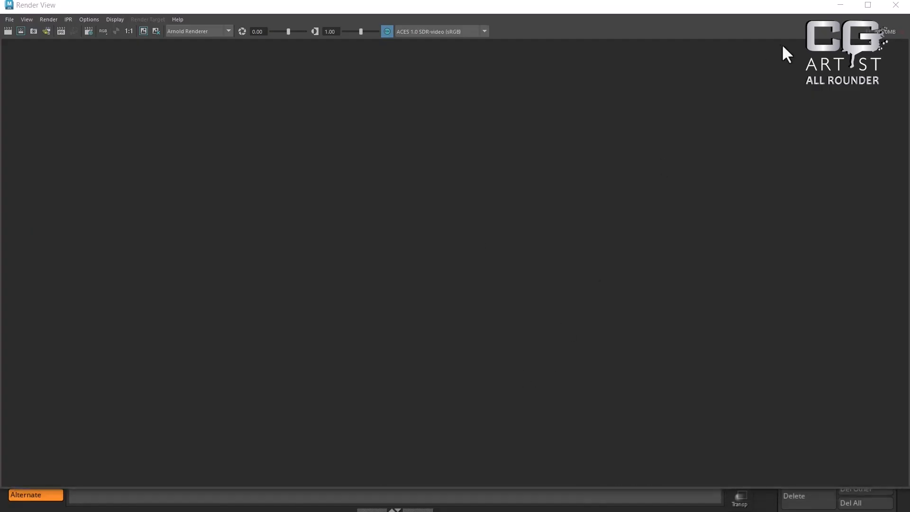
{"action": "left_click", "coordinate": [841, 6]}
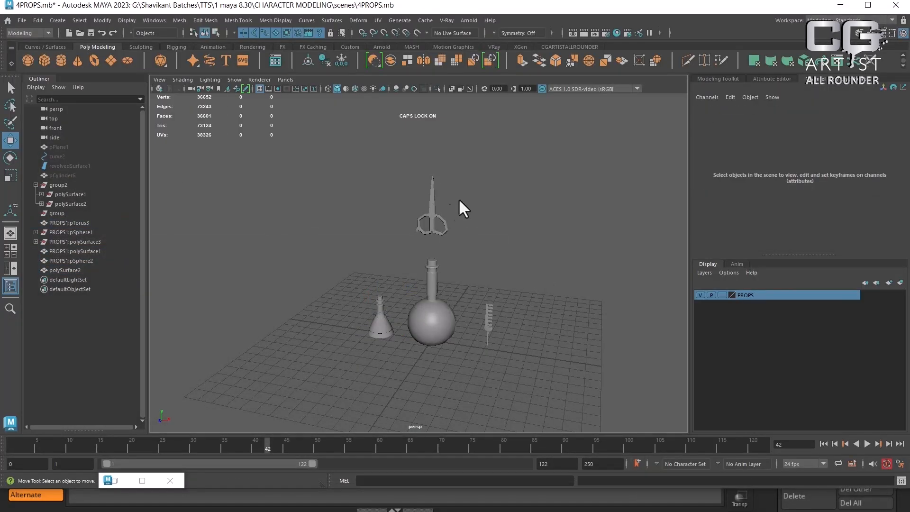
{"action": "left_click", "coordinate": [432, 223]}
{"action": "right_click_drag", "start_coordinate": [476, 278], "coordinate": [554, 355], "text": "alt"}
{"action": "left_click", "coordinate": [20, 19]}
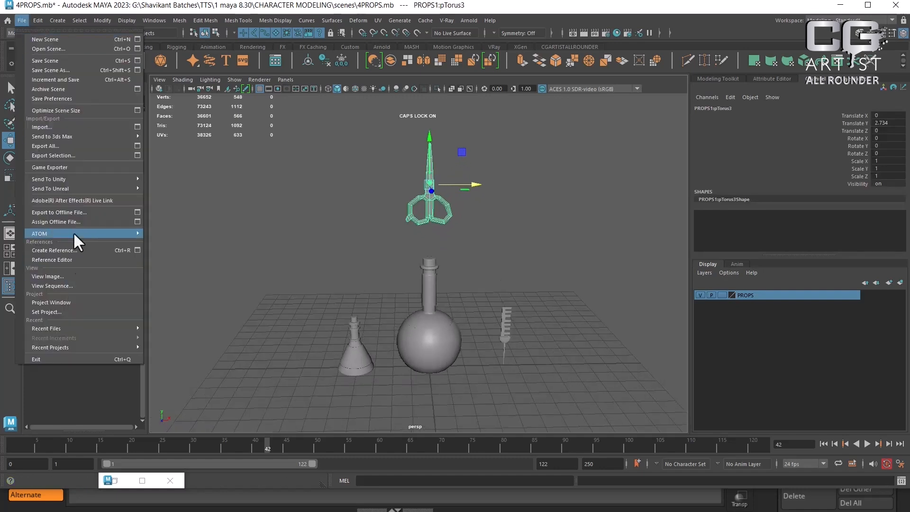
{"action": "left_click", "coordinate": [75, 154]}
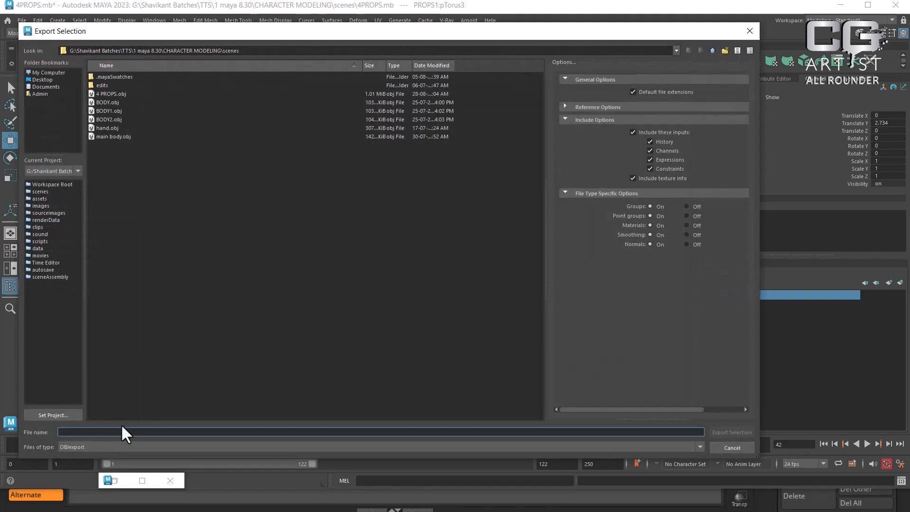
{"action": "type", "text": "G:\\Shavikant Batches\\TTS\\1 maya 8.30\\CHARACTER MODELING\\scenes"}
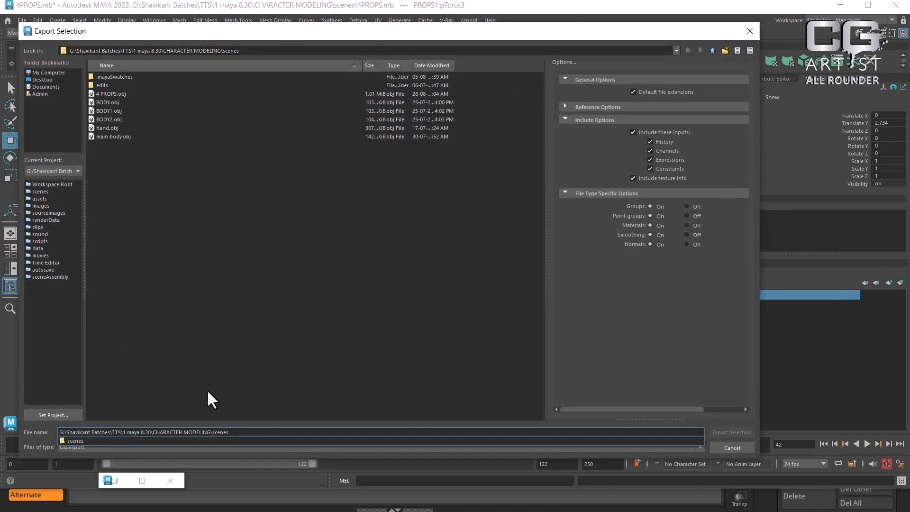
{"action": "left_click", "coordinate": [242, 430]}
{"action": "key", "text": "ctrl+a"}
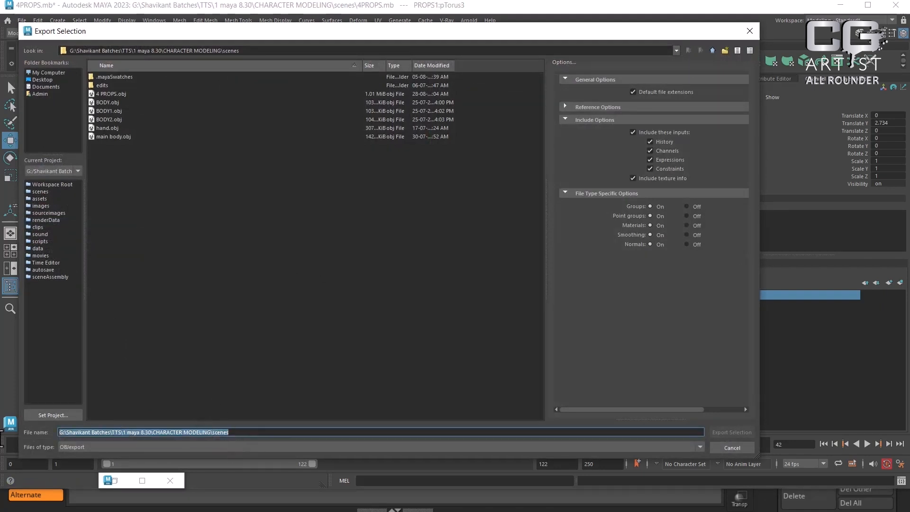
{"action": "type", "text": "PROPS"}
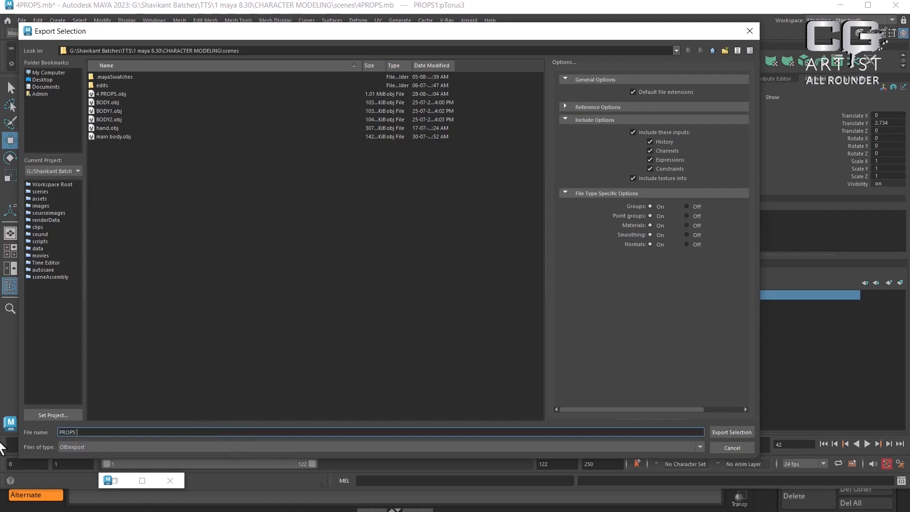
{"action": "type", "text": " 1"}
{"action": "key", "text": "Return"}
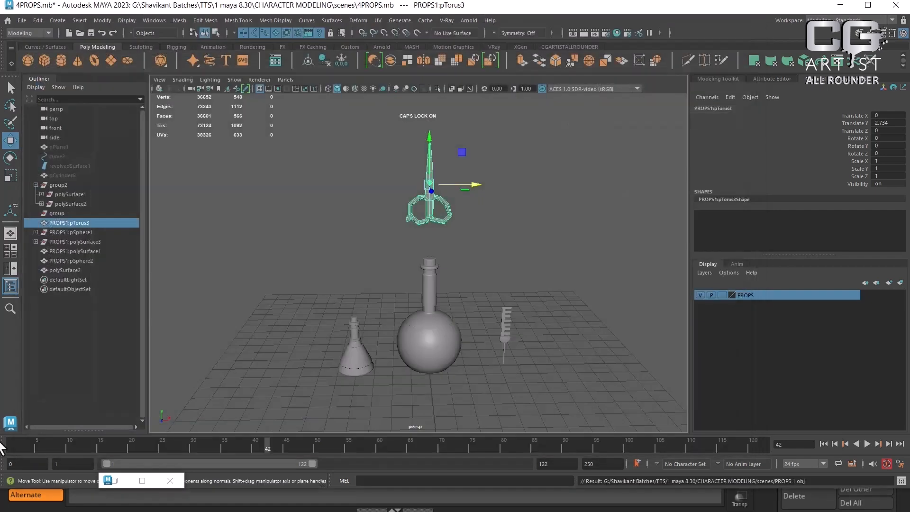
Step: Export only the comb as an OBJ file named PROPS 2 into the scenes folder
{"action": "left_click", "coordinate": [503, 337]}
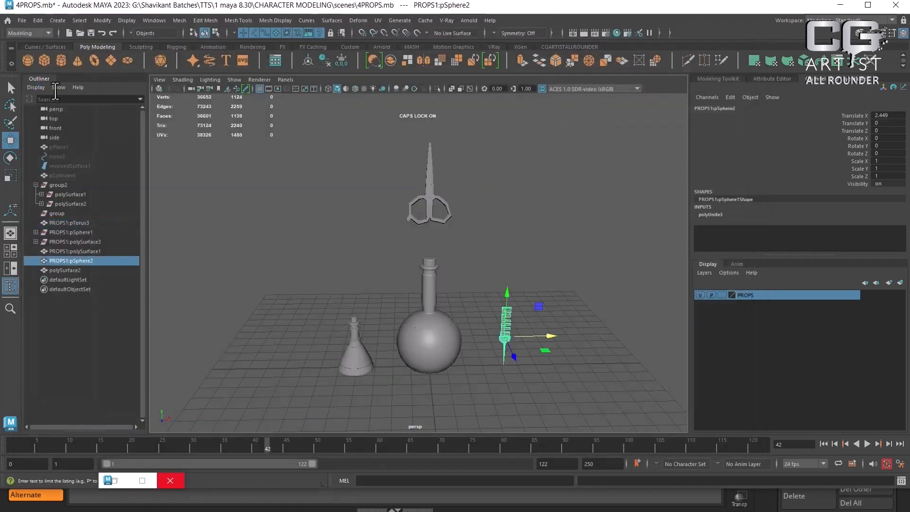
{"action": "left_click", "coordinate": [22, 20]}
{"action": "left_click", "coordinate": [73, 157]}
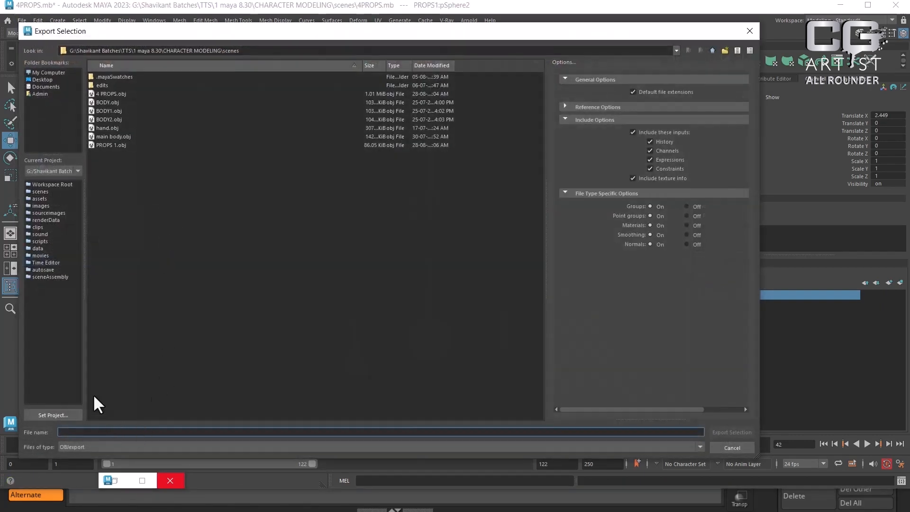
{"action": "type", "text": "PROPS"}
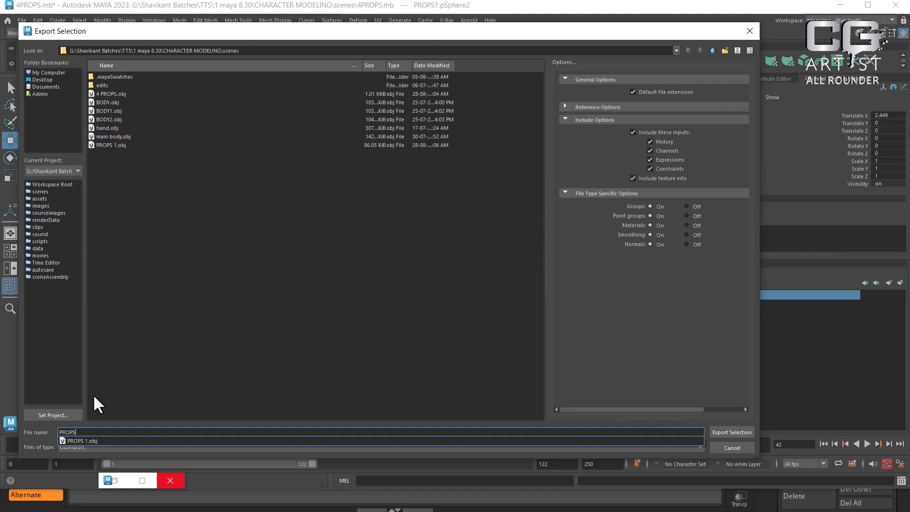
{"action": "type", "text": " 2"}
{"action": "key", "text": "Return"}
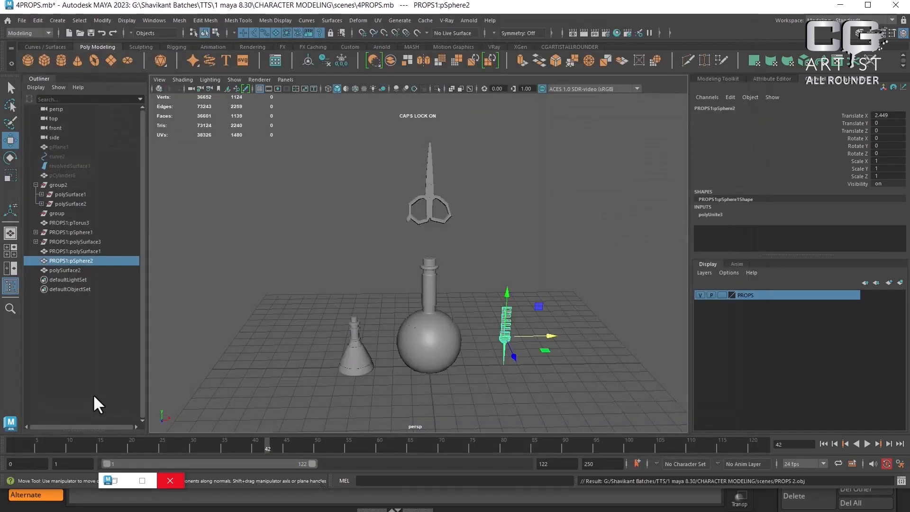
Step: Export only the round flask as an OBJ file named PROPS 3 into the scenes folder
{"action": "left_click", "coordinate": [430, 334]}
{"action": "left_click", "coordinate": [21, 21]}
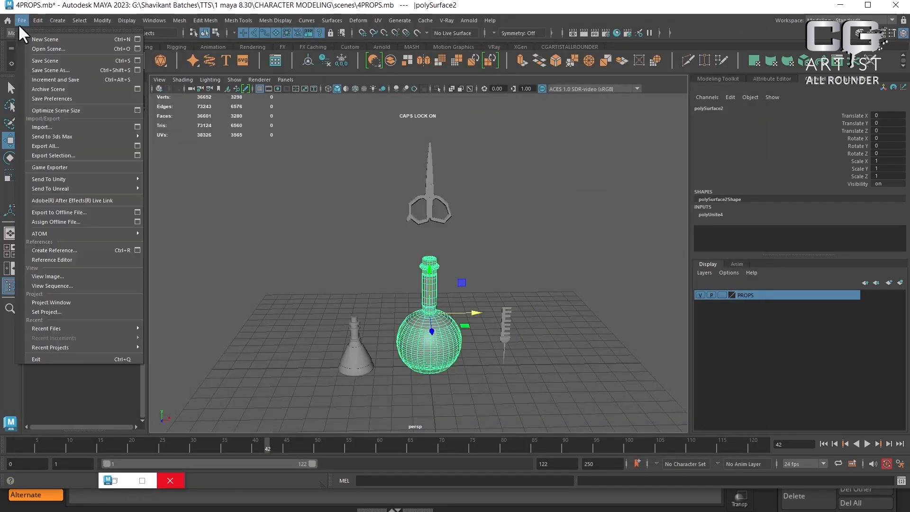
{"action": "left_click", "coordinate": [72, 157]}
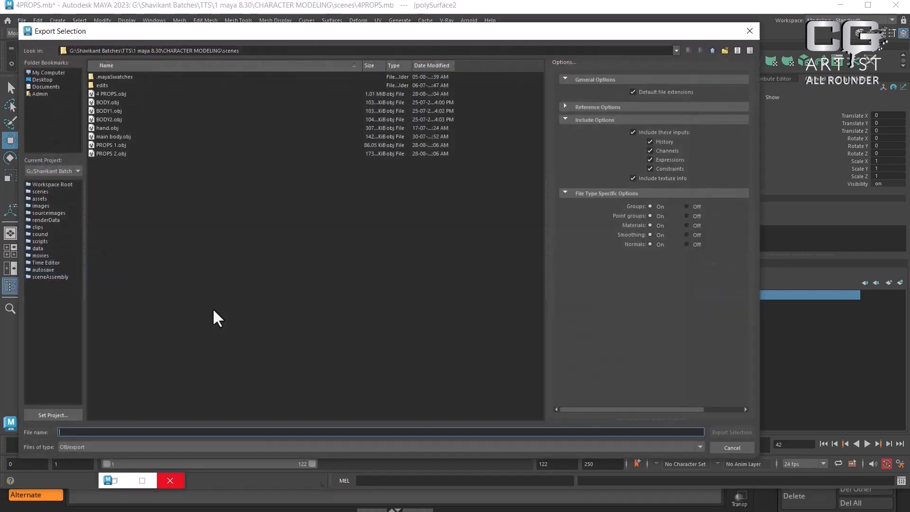
{"action": "type", "text": "PROPS "}
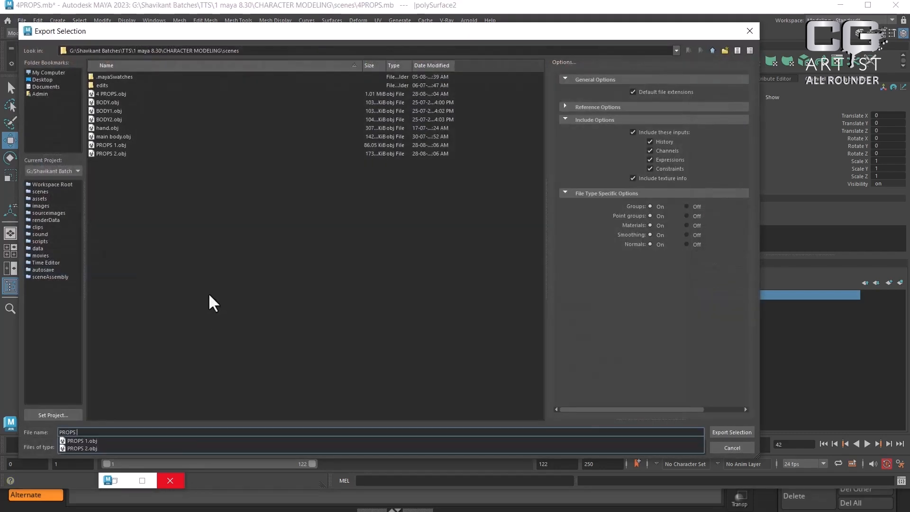
{"action": "type", "text": "3"}
{"action": "key", "text": "Return"}
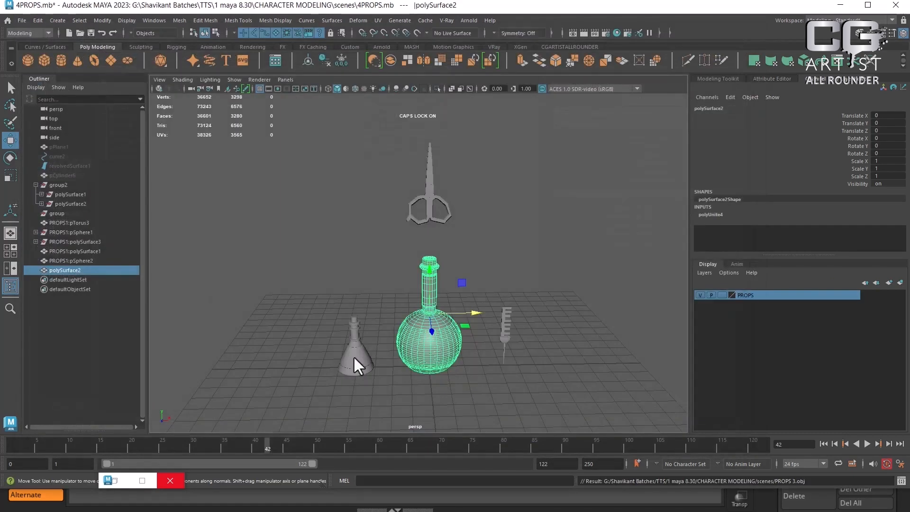
Step: Export only the conical flask as an OBJ file named PROPS 4 into the scenes folder
{"action": "left_click", "coordinate": [354, 355]}
{"action": "left_click", "coordinate": [22, 20]}
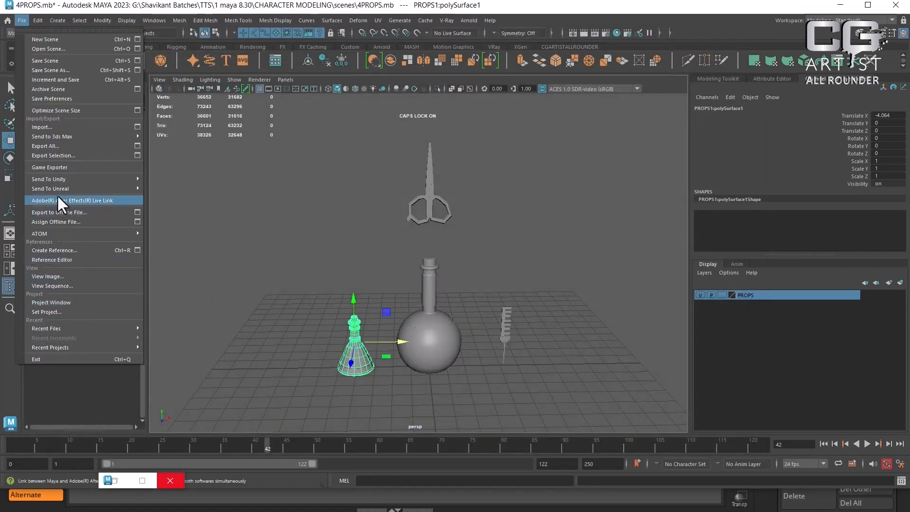
{"action": "left_click", "coordinate": [77, 155]}
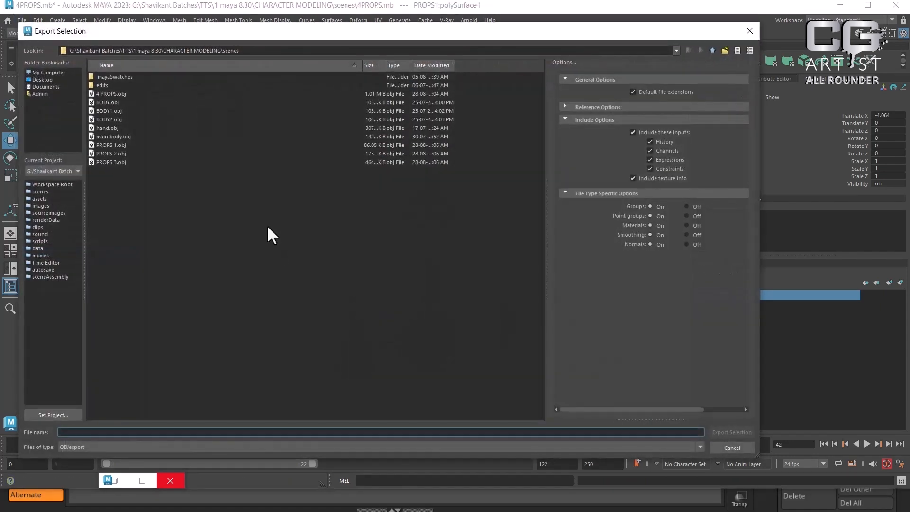
{"action": "type", "text": "PROPS"}
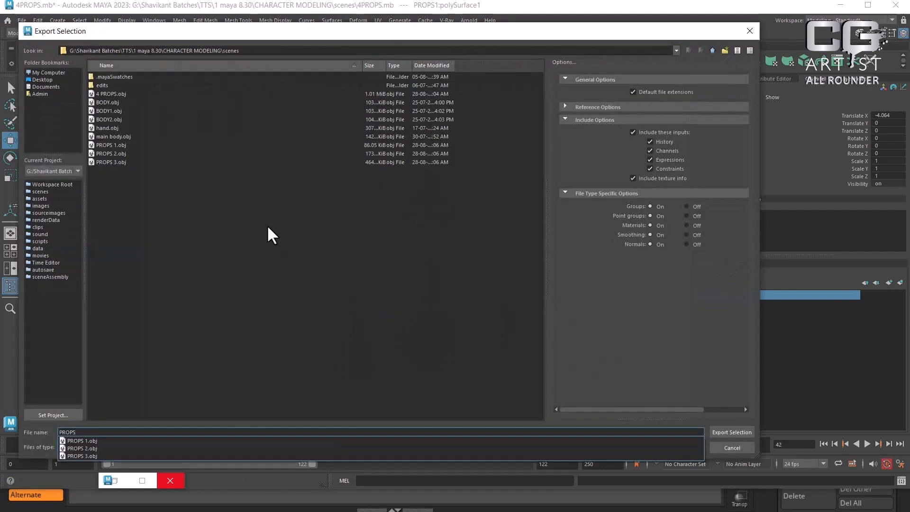
{"action": "type", "text": " 4"}
{"action": "key", "text": "Return"}
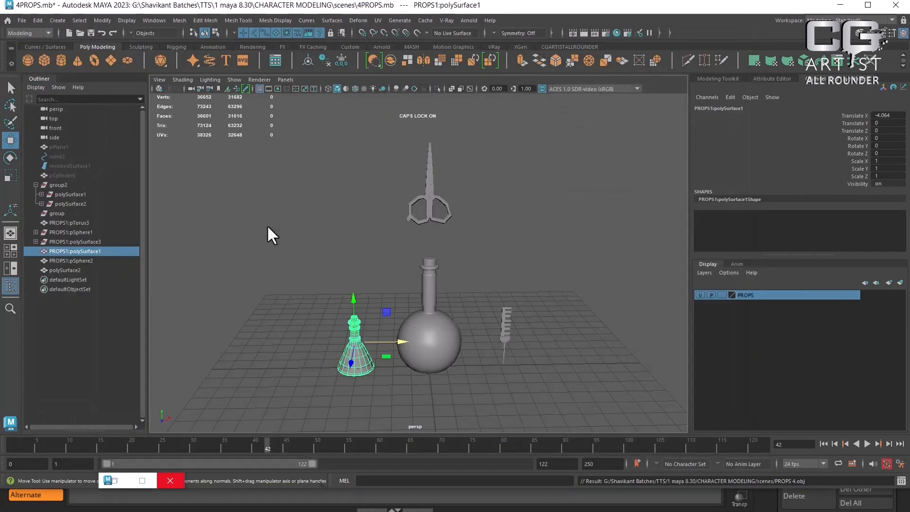
Step: Switch to ZBrush, make the PolyMesh3D star the active tool, and import PROPS 1.obj from the scenes folder into it
{"action": "key", "text": "super"}
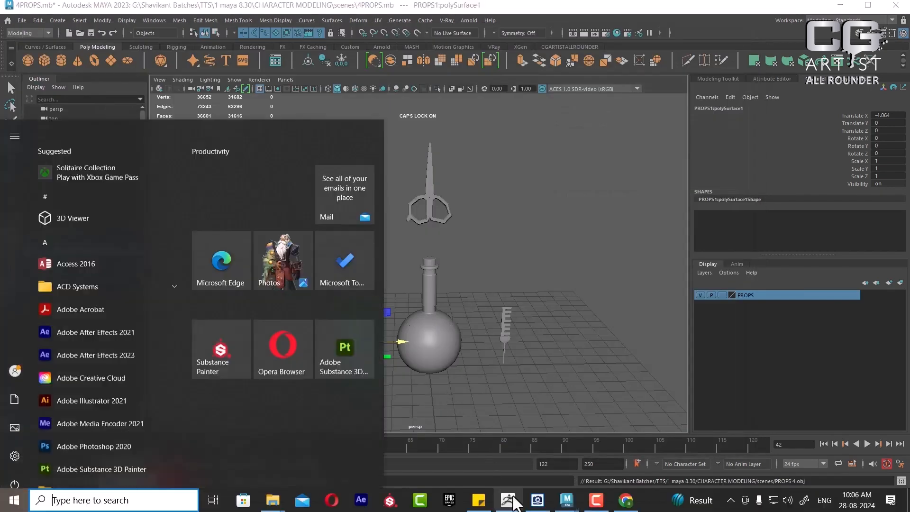
{"action": "left_click", "coordinate": [510, 501]}
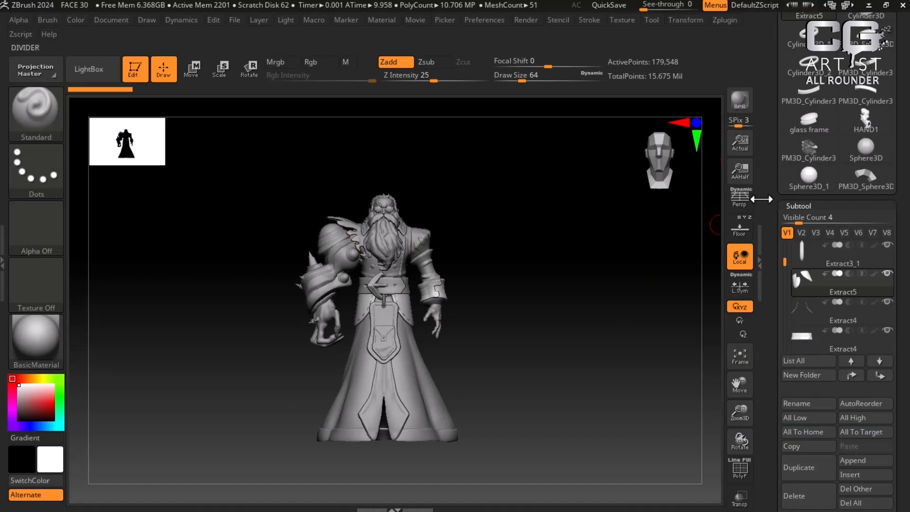
{"action": "left_click_drag", "start_coordinate": [769, 179], "coordinate": [769, 346]}
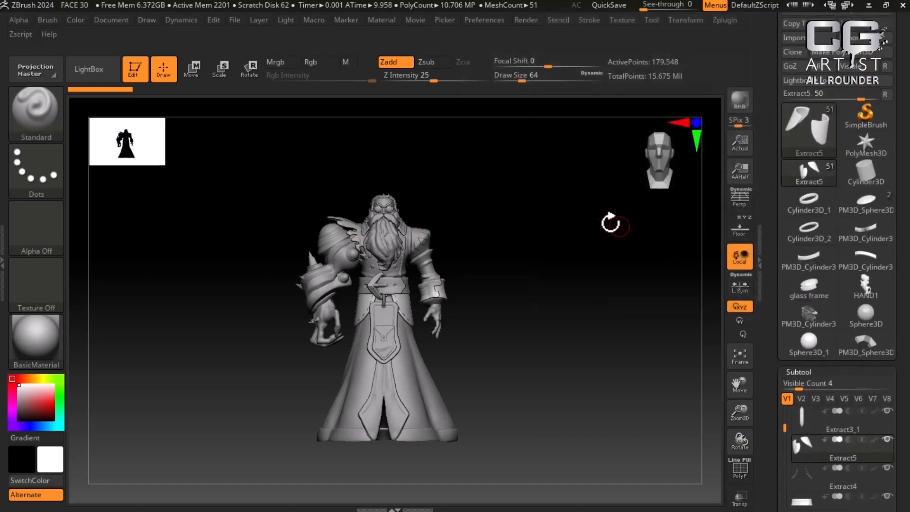
{"action": "key", "text": "alt+Tab"}
{"action": "left_click", "coordinate": [668, 183]}
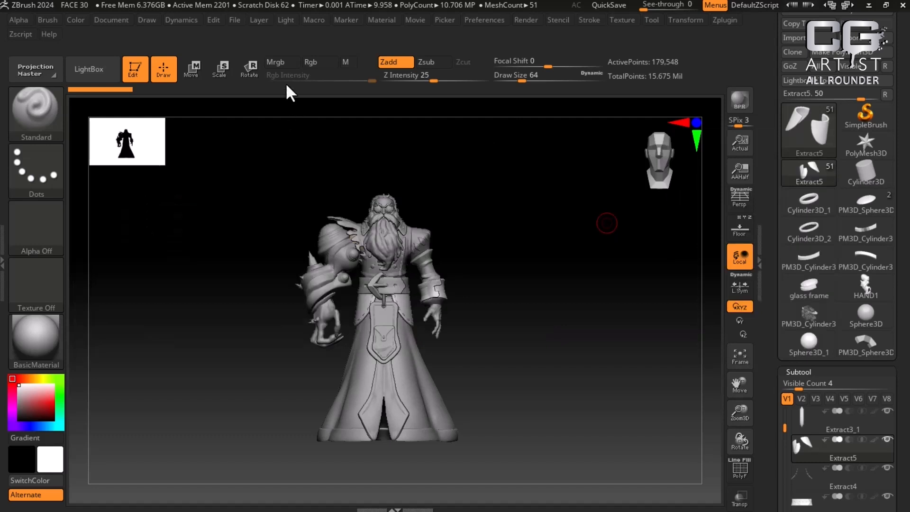
{"action": "right_click_drag", "start_coordinate": [286, 86], "coordinate": [262, 114], "text": "ctrl"}
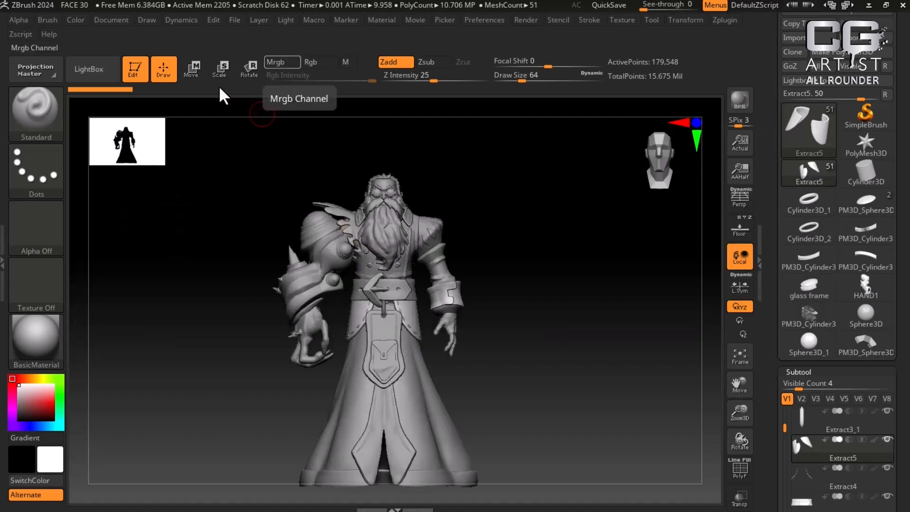
{"action": "left_click", "coordinate": [866, 139]}
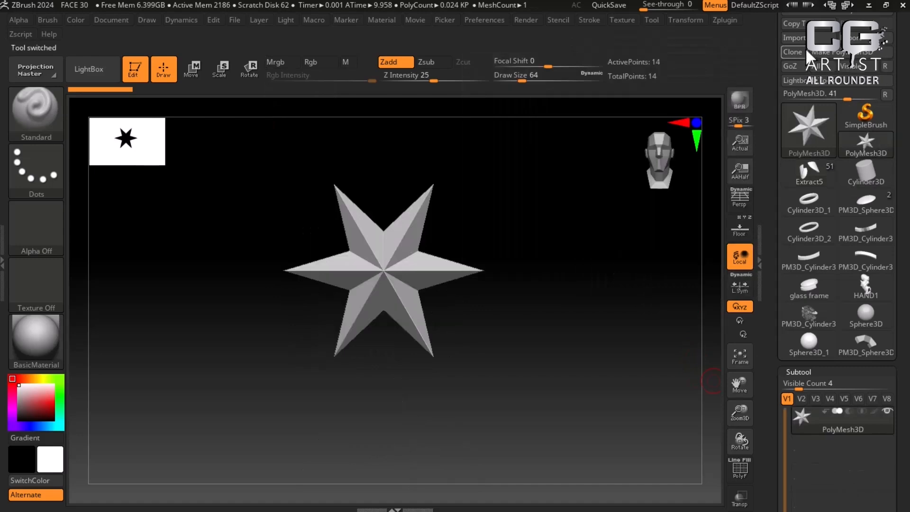
{"action": "left_click", "coordinate": [797, 39]}
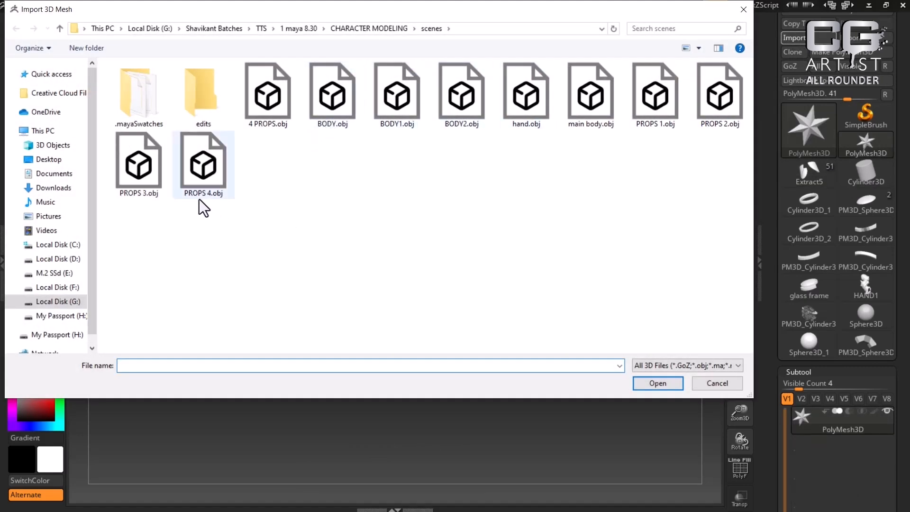
{"action": "double_click", "coordinate": [656, 94]}
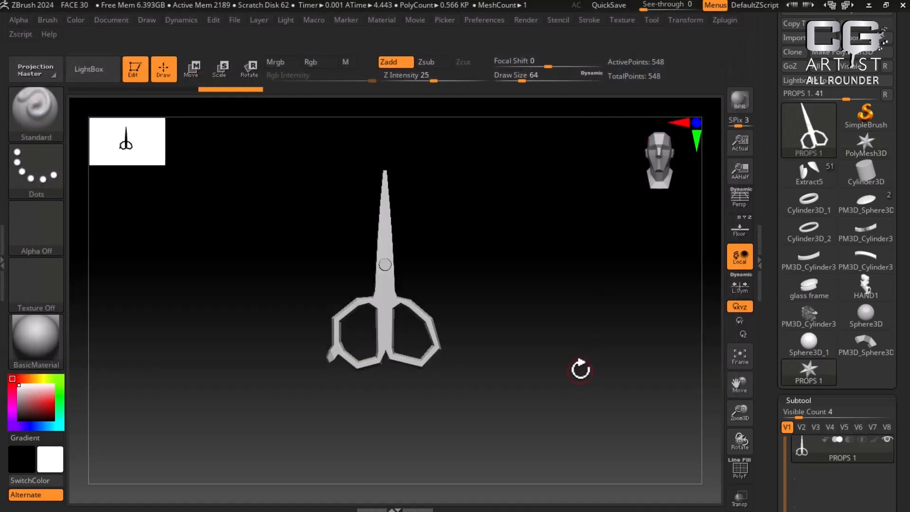
Step: Return to the character tool and insert the PROPS 1 scissors as a subtool directly below HAND2
{"action": "mouse_move", "coordinate": [832, 136]}
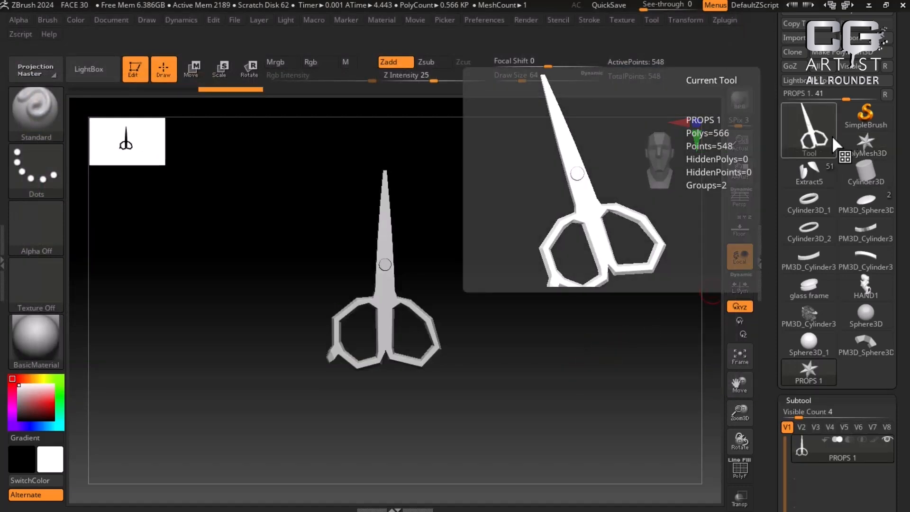
{"action": "mouse_move", "coordinate": [877, 143]}
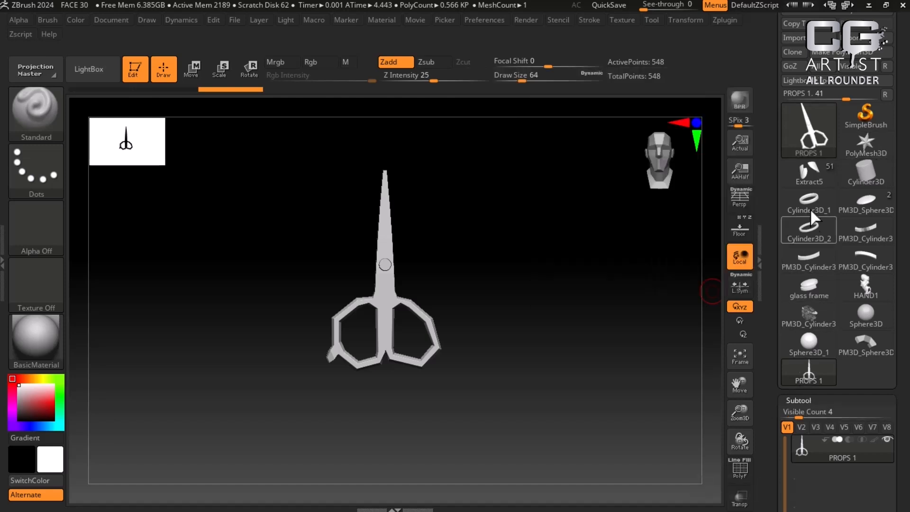
{"action": "left_click", "coordinate": [812, 175]}
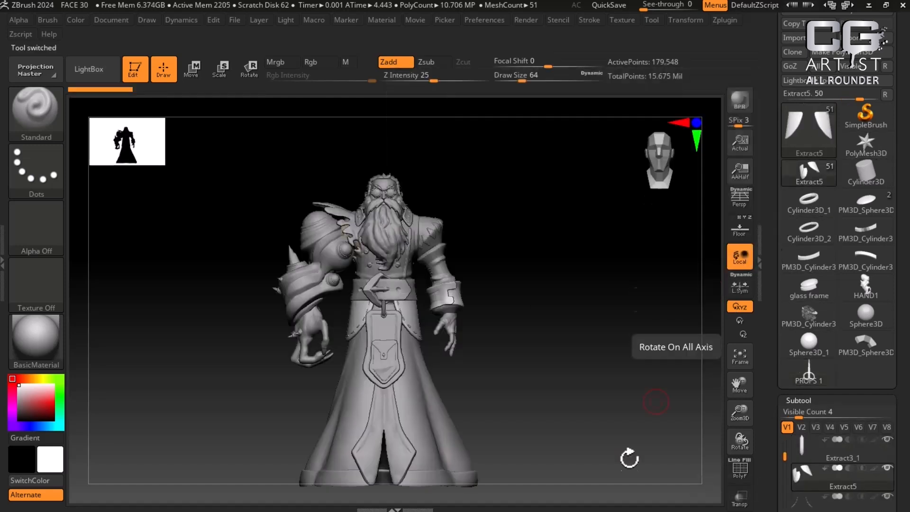
{"action": "left_click_drag", "start_coordinate": [636, 440], "coordinate": [709, 439]}
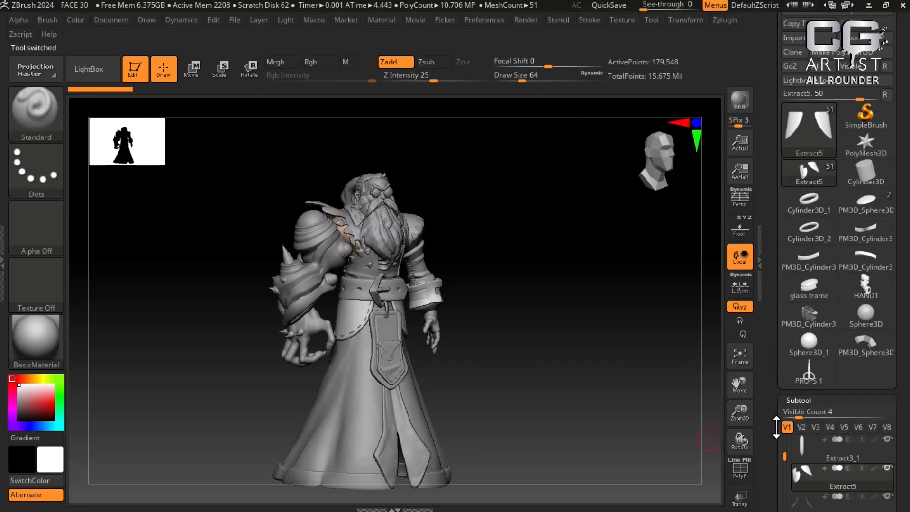
{"action": "left_click_drag", "start_coordinate": [773, 431], "coordinate": [770, 346]}
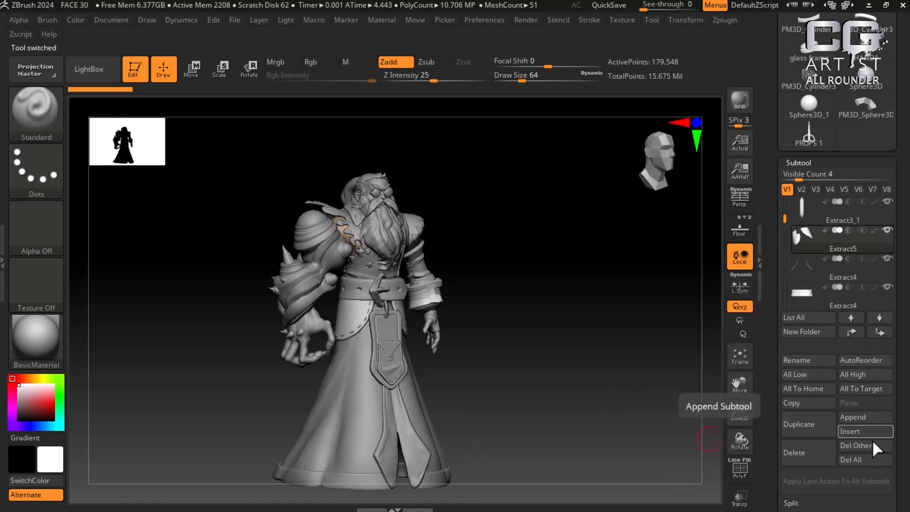
{"action": "left_click_drag", "start_coordinate": [785, 219], "coordinate": [792, 303]}
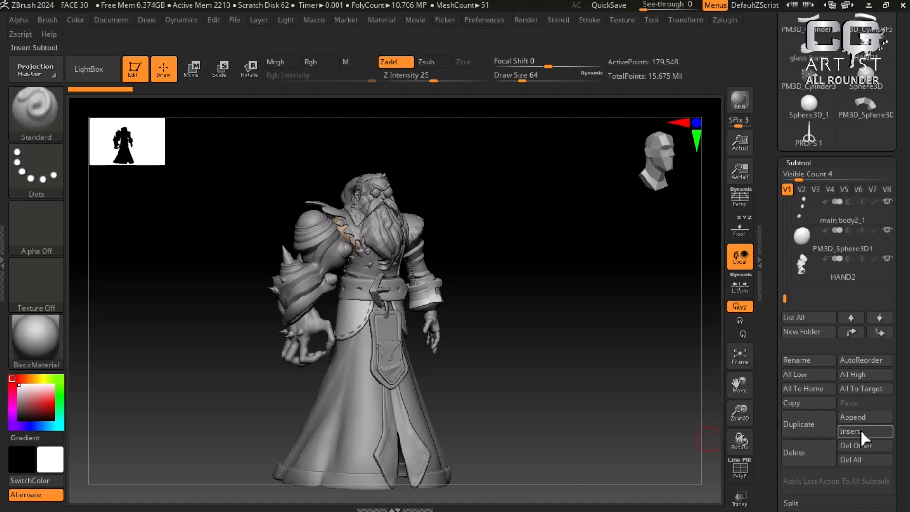
{"action": "mouse_move", "coordinate": [802, 261]}
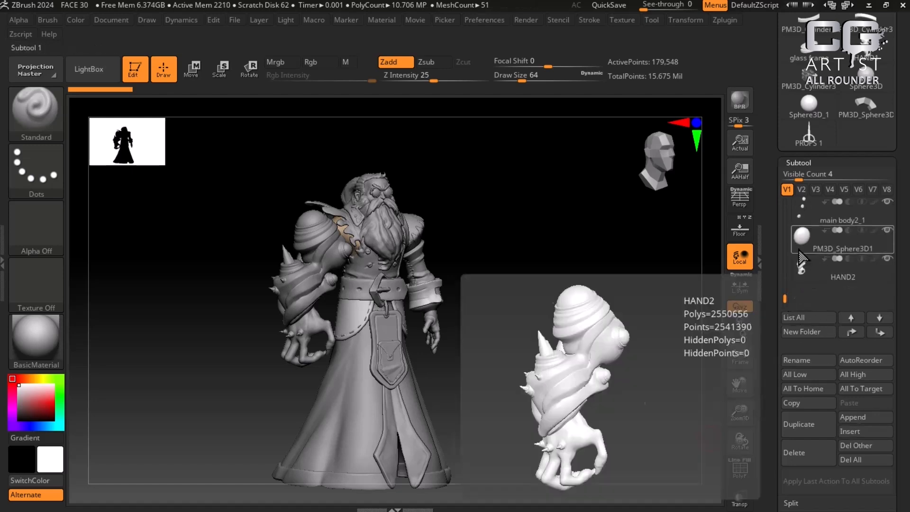
{"action": "left_click", "coordinate": [802, 275]}
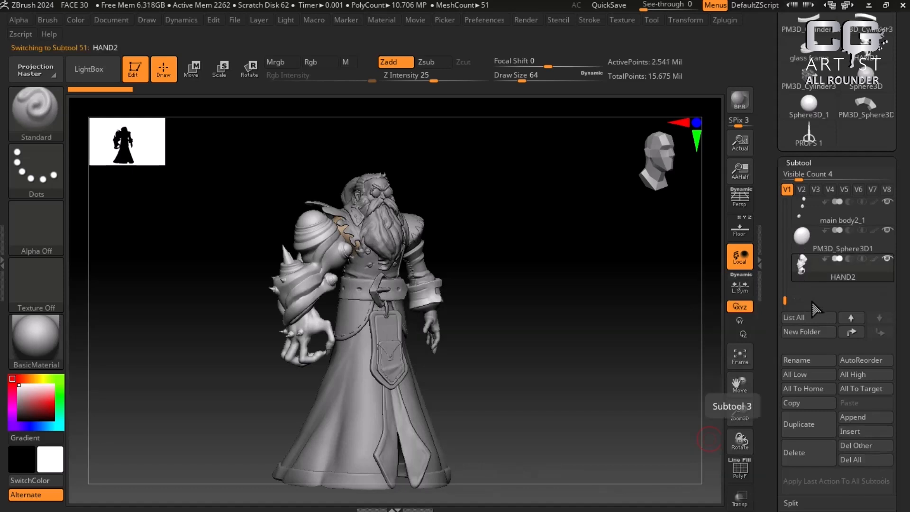
{"action": "left_click", "coordinate": [871, 434]}
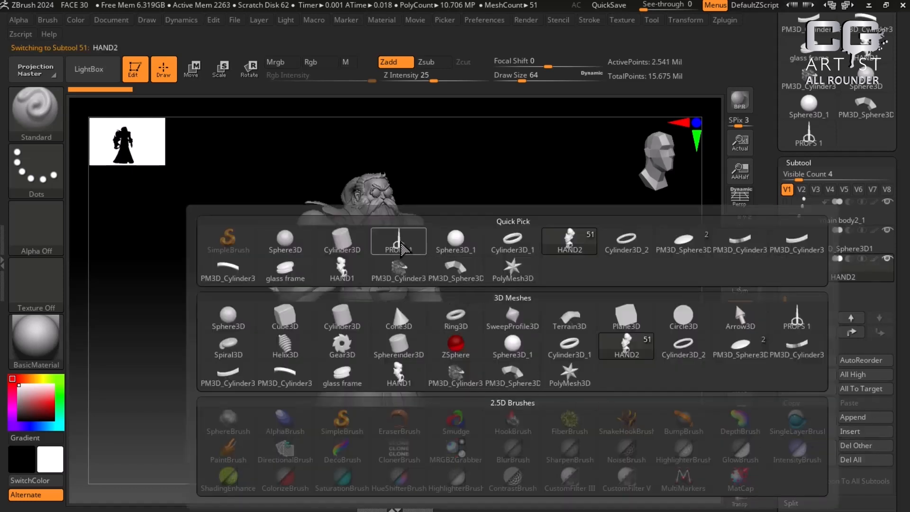
{"action": "left_click", "coordinate": [414, 246]}
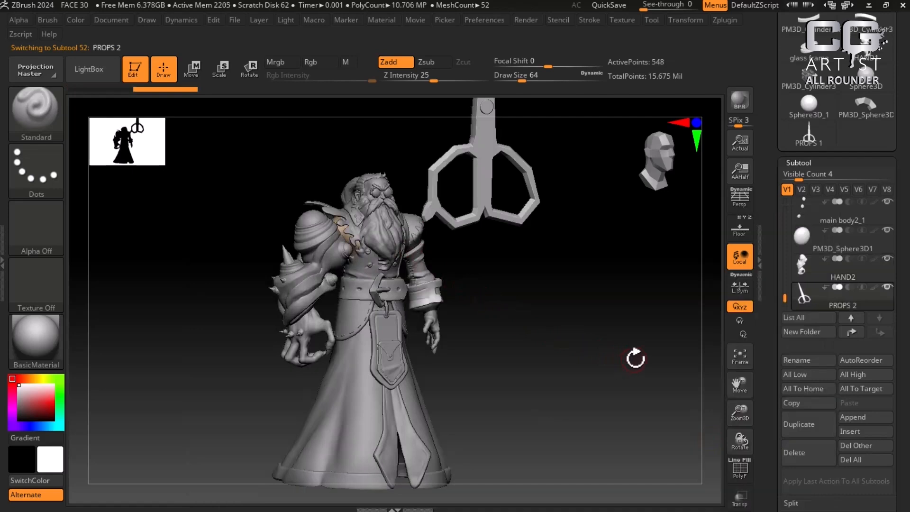
Step: Centre the transform gizmo on the scissors, turn them so the blades point down, and scale them down
{"action": "mouse_move", "coordinate": [633, 360]}
{"action": "left_mouse_down"}
{"action": "mouse_move", "coordinate": [647, 327]}
{"action": "mouse_move", "coordinate": [611, 289]}
{"action": "left_mouse_up"}
{"action": "left_click", "coordinate": [191, 71]}
{"action": "left_click_drag", "start_coordinate": [624, 328], "coordinate": [640, 378], "text": "alt"}
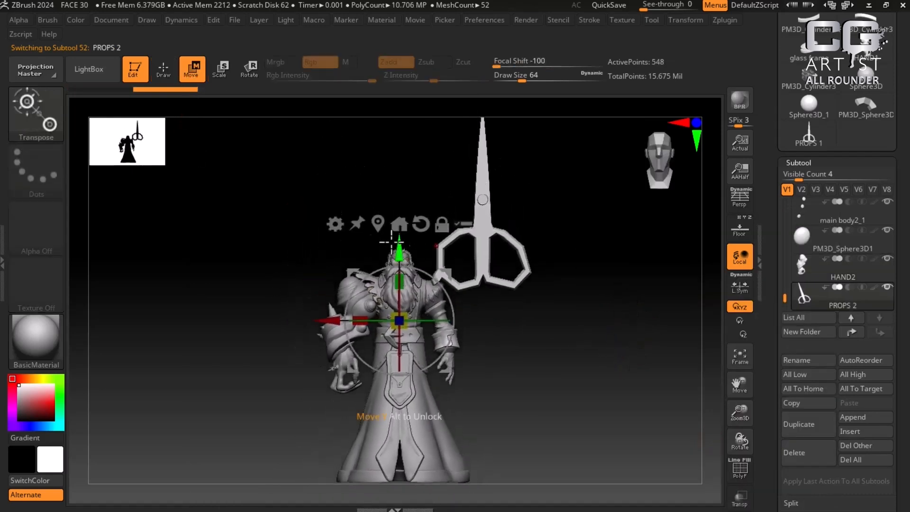
{"action": "left_click", "coordinate": [378, 221]}
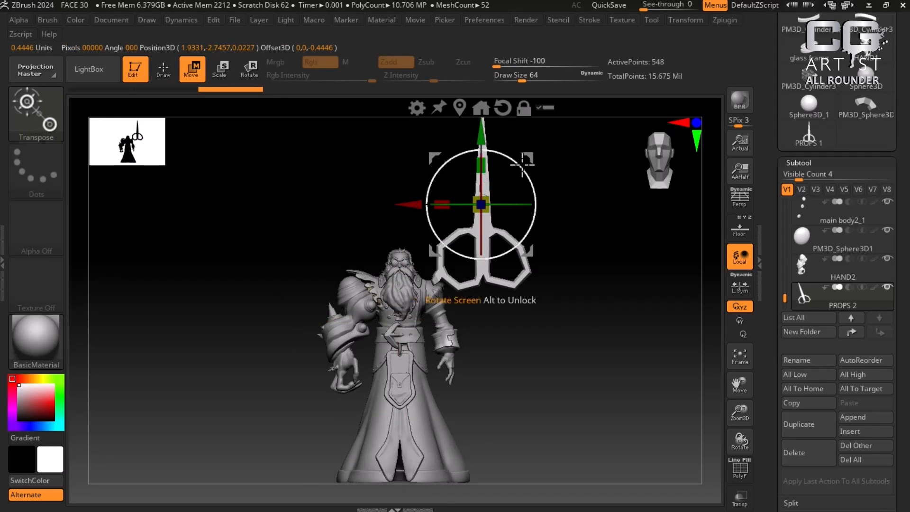
{"action": "left_click_drag", "start_coordinate": [523, 163], "coordinate": [282, 301]}
{"action": "left_click_drag", "start_coordinate": [488, 200], "coordinate": [480, 219]}
{"action": "left_click_drag", "start_coordinate": [606, 309], "coordinate": [594, 208]}
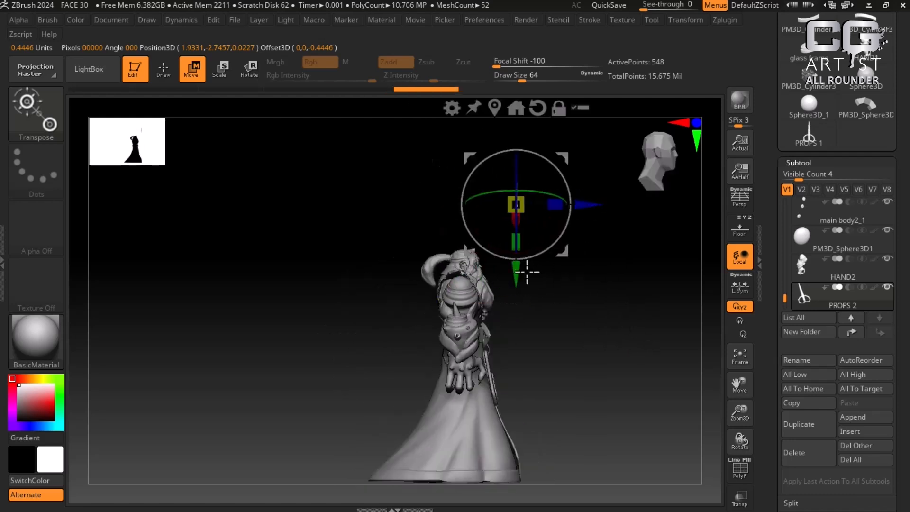
Step: Move the scissors down to waist level and across onto the front flap, just above its small pouch
{"action": "left_click_drag", "start_coordinate": [518, 275], "coordinate": [520, 411]}
{"action": "left_click_drag", "start_coordinate": [586, 338], "coordinate": [659, 441]}
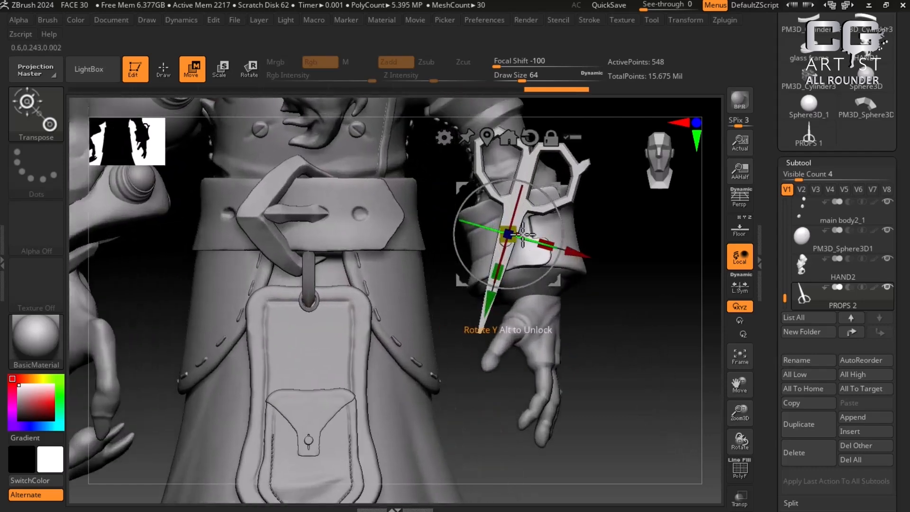
{"action": "left_click_drag", "start_coordinate": [519, 239], "coordinate": [309, 388]}
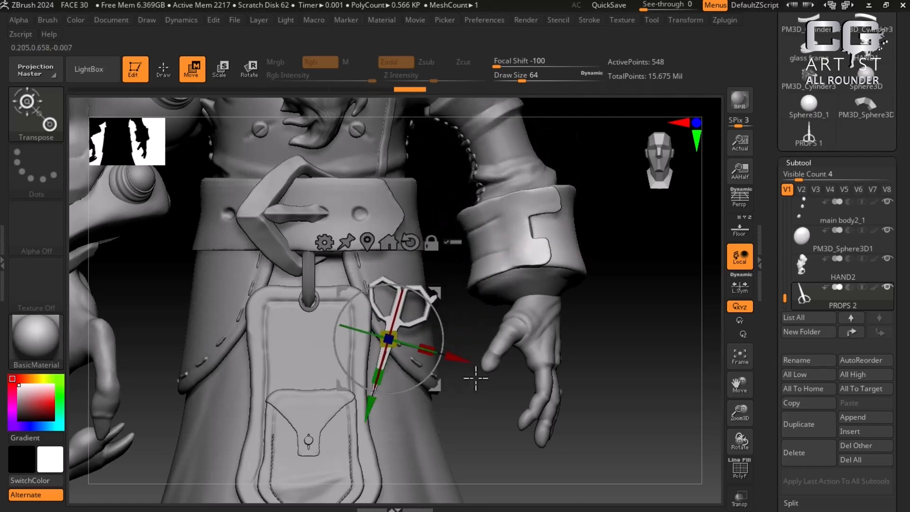
{"action": "left_click_drag", "start_coordinate": [455, 359], "coordinate": [402, 358]}
{"action": "left_click_drag", "start_coordinate": [320, 393], "coordinate": [311, 459]}
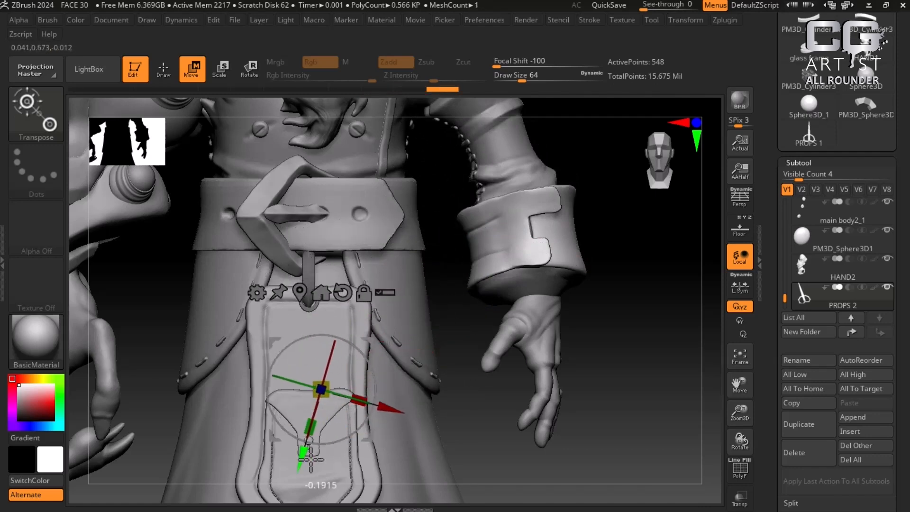
Step: Pull the scissors forward out of the front flap and nudge them sideways above the pouch
{"action": "left_click_drag", "start_coordinate": [673, 459], "coordinate": [687, 407]}
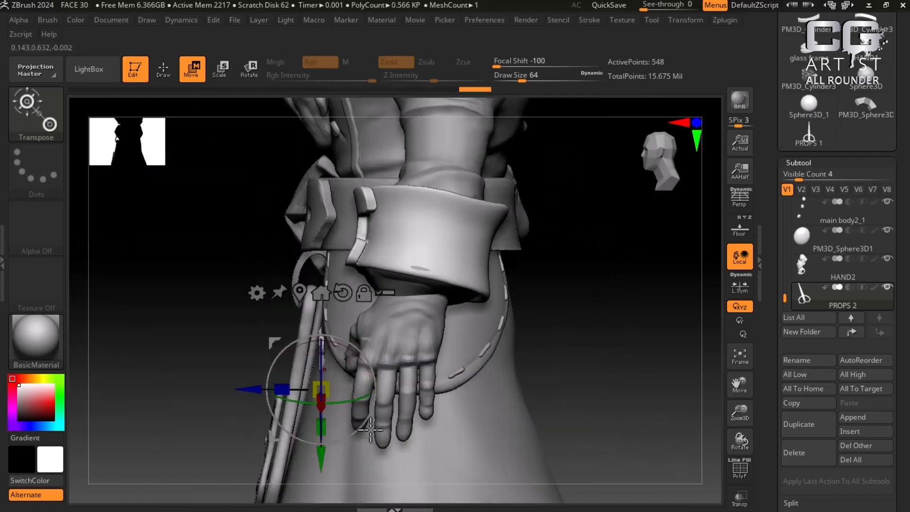
{"action": "left_click_drag", "start_coordinate": [254, 388], "coordinate": [219, 387]}
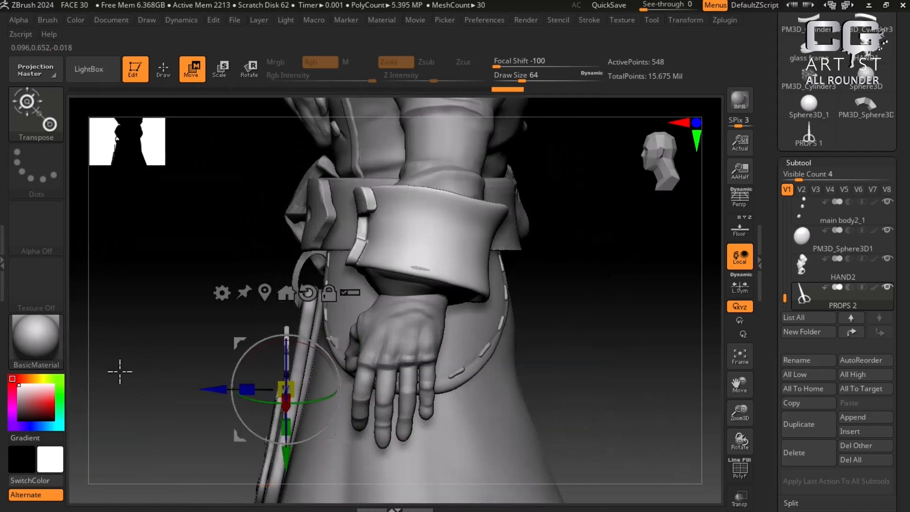
{"action": "left_click_drag", "start_coordinate": [119, 371], "coordinate": [652, 379]}
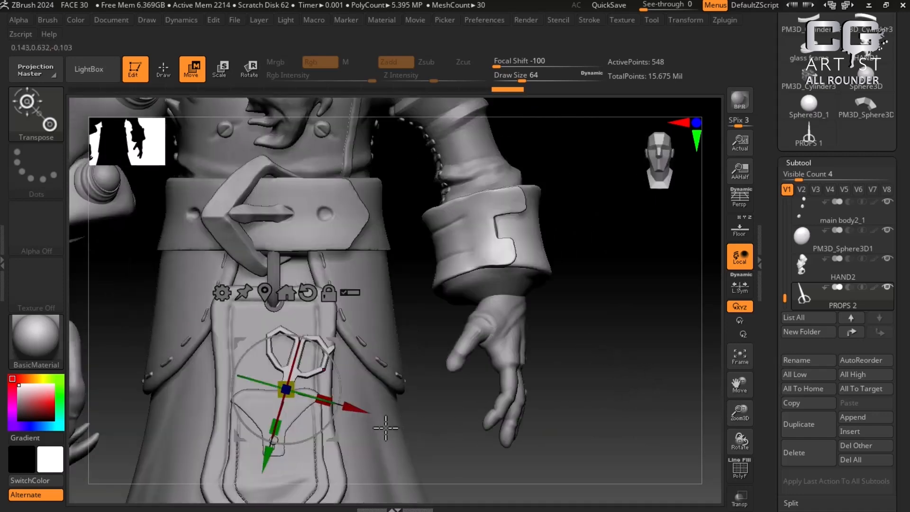
{"action": "left_click_drag", "start_coordinate": [359, 410], "coordinate": [363, 410]}
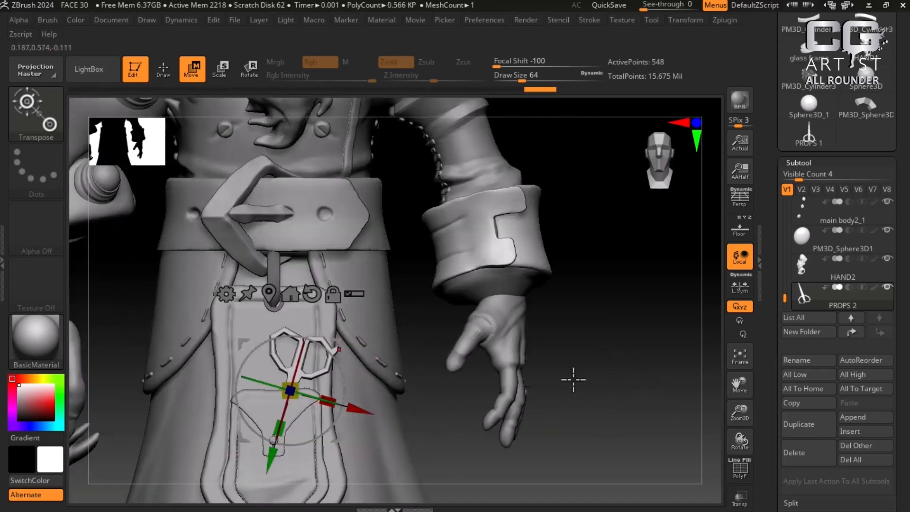
{"action": "left_click_drag", "start_coordinate": [681, 397], "coordinate": [702, 402]}
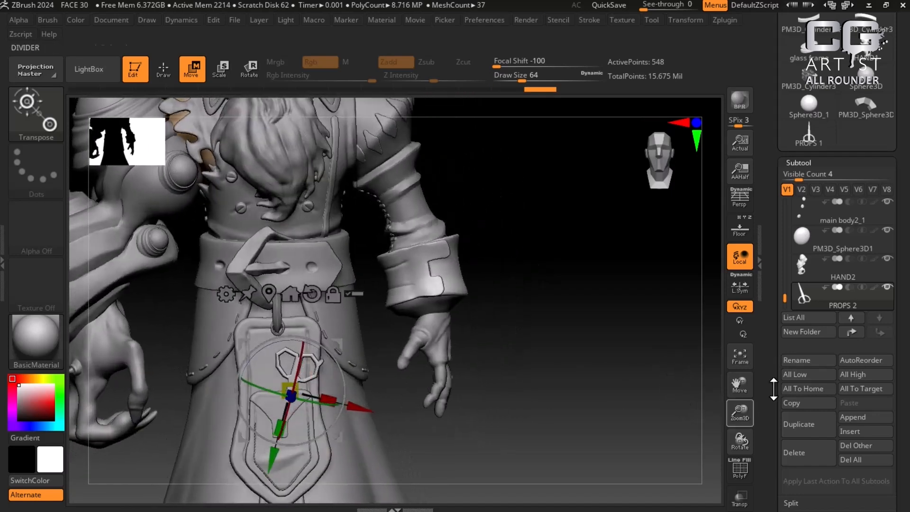
Step: Save the project under the new name CHARACTER 31 in the scenes folder
{"action": "scroll", "coordinate": [784, 274], "scroll_direction": "up", "scroll_amount": 5}
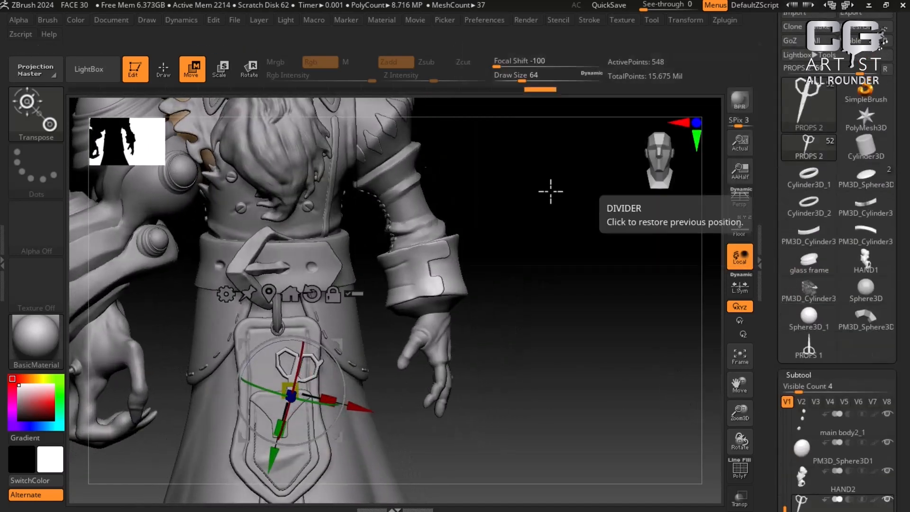
{"action": "left_click", "coordinate": [235, 20]}
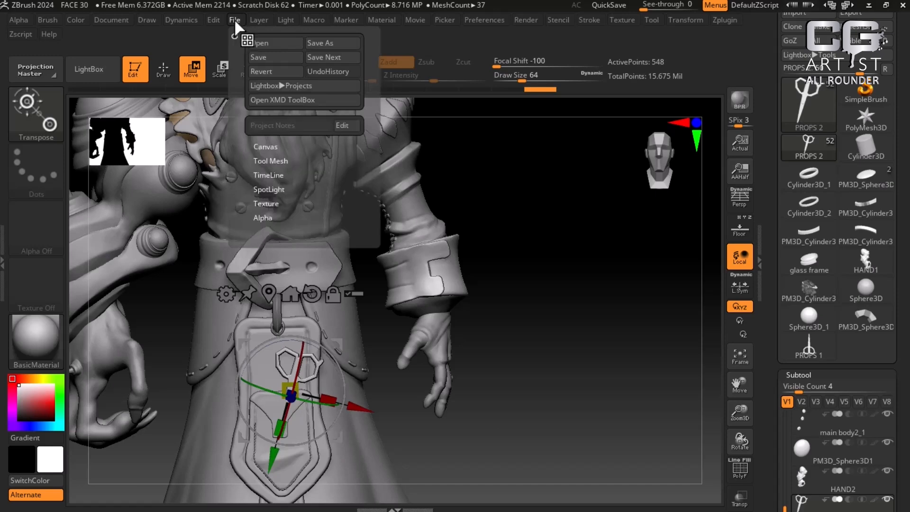
{"action": "left_click", "coordinate": [313, 43]}
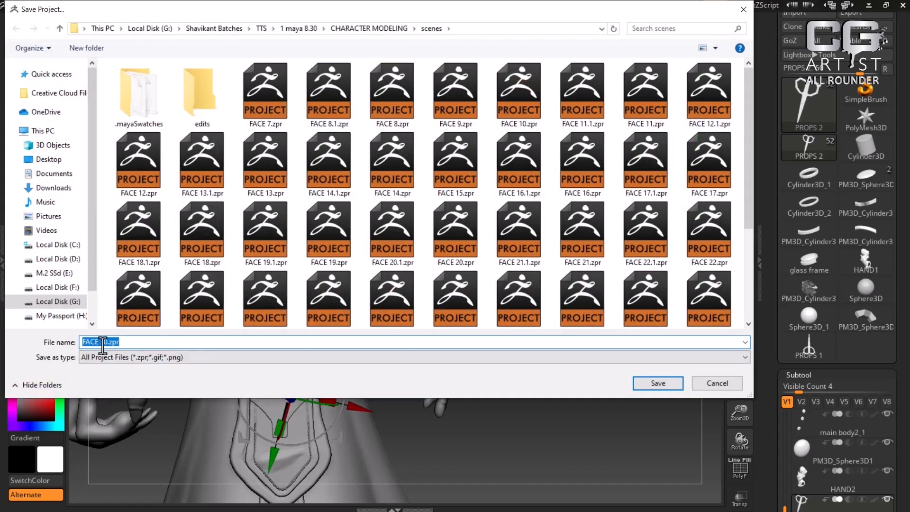
{"action": "type", "text": "CHARACTER 31"}
{"action": "key", "text": "Return"}
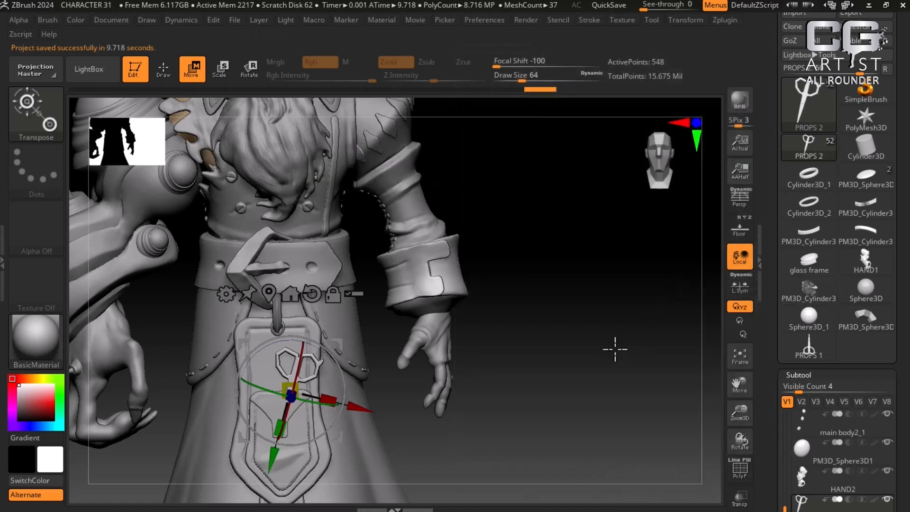
Step: Switch to the PolyMesh3D star and import PROPS 2.obj into it, splitting nonstandard polygons into quads and triangles
{"action": "mouse_move", "coordinate": [871, 144]}
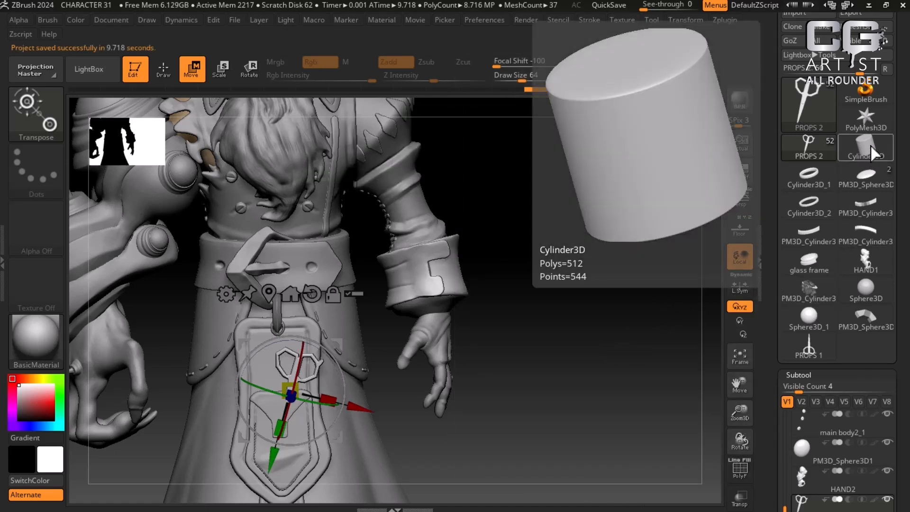
{"action": "left_click", "coordinate": [869, 119]}
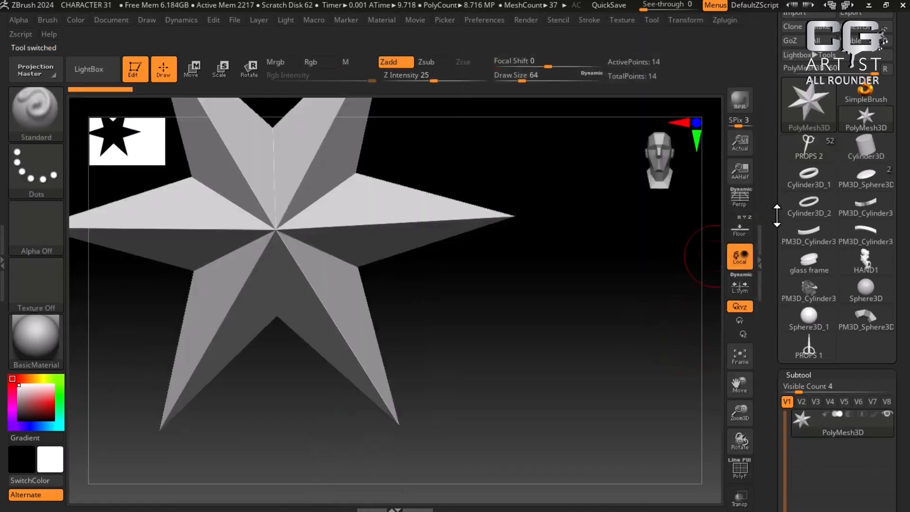
{"action": "left_click_drag", "start_coordinate": [766, 72], "coordinate": [780, 176]}
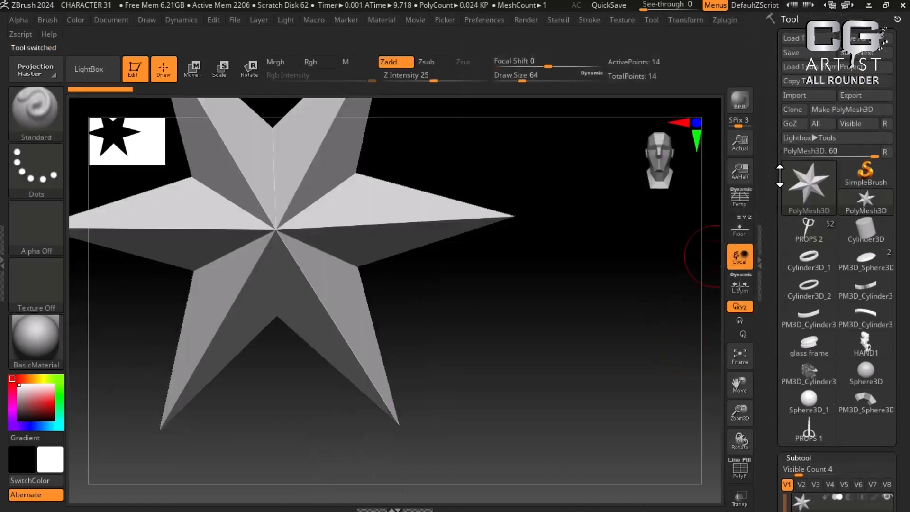
{"action": "left_click", "coordinate": [801, 96]}
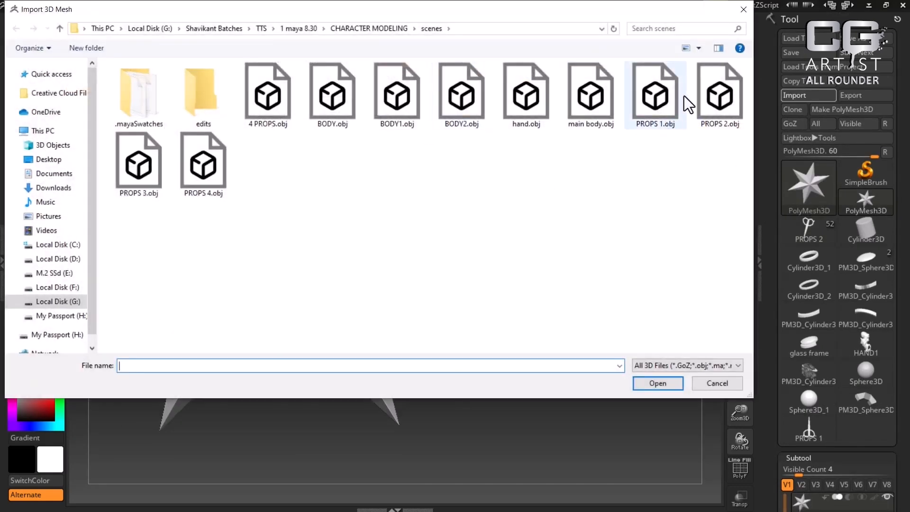
{"action": "double_click", "coordinate": [721, 97]}
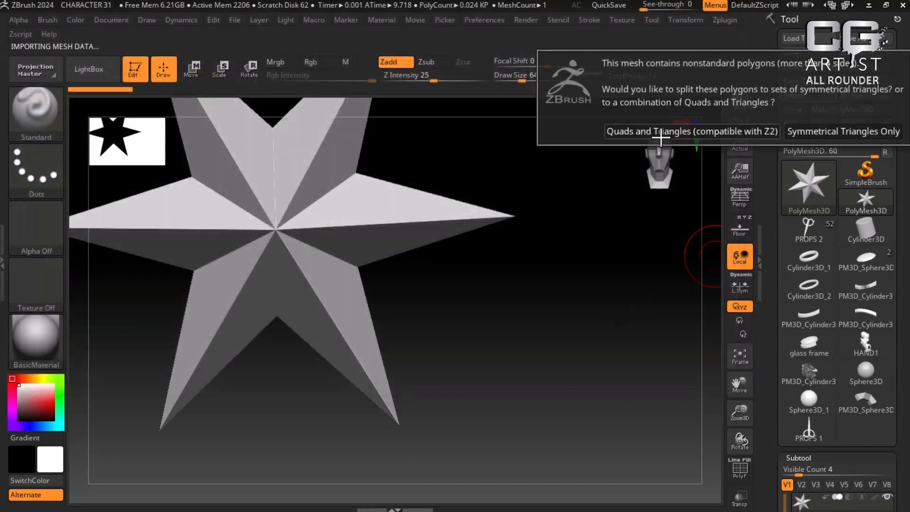
{"action": "left_click", "coordinate": [660, 135]}
{"action": "left_click_drag", "start_coordinate": [537, 279], "coordinate": [565, 278]}
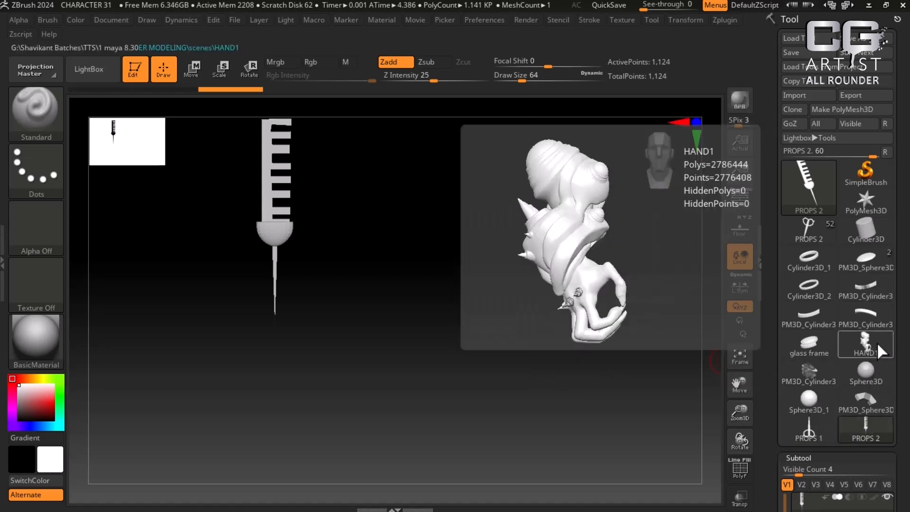
Step: Look through the loaded tools for the one that holds the full character
{"action": "left_click_drag", "start_coordinate": [770, 398], "coordinate": [764, 313]}
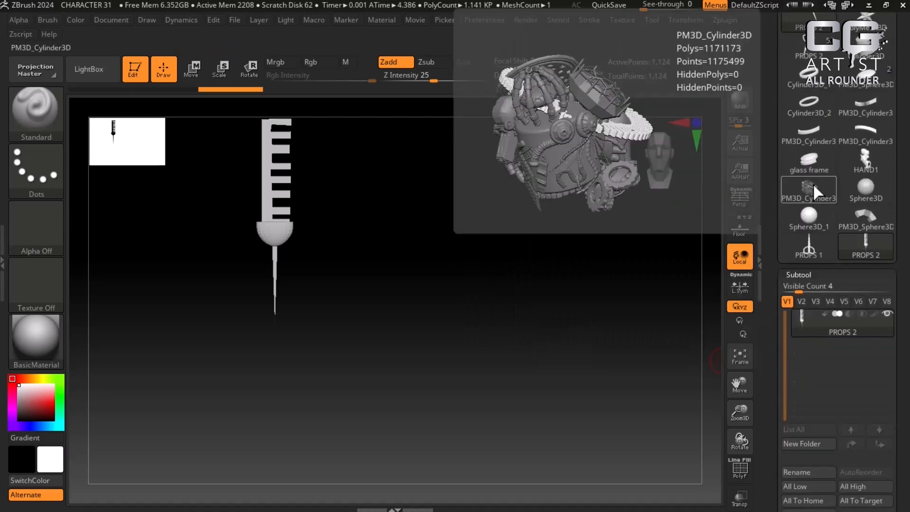
{"action": "left_click_drag", "start_coordinate": [772, 145], "coordinate": [772, 256]}
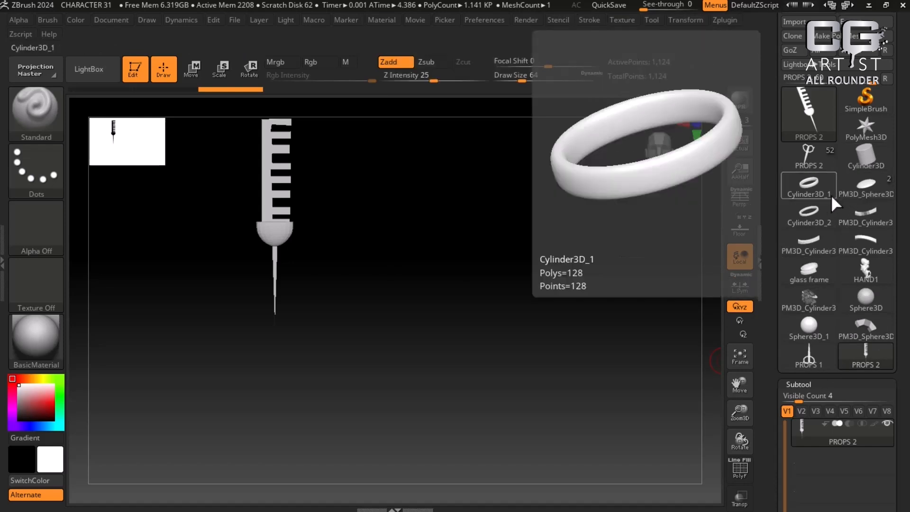
{"action": "left_click", "coordinate": [815, 189]}
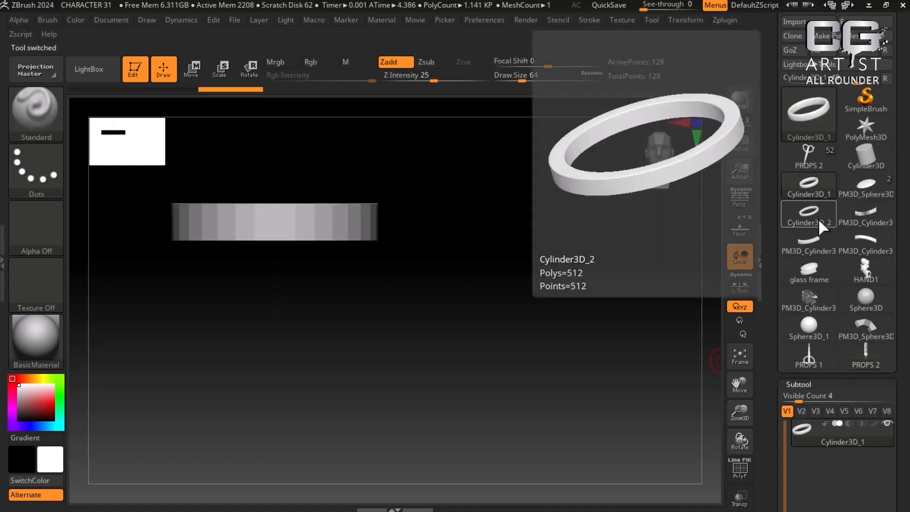
{"action": "left_click", "coordinate": [818, 219]}
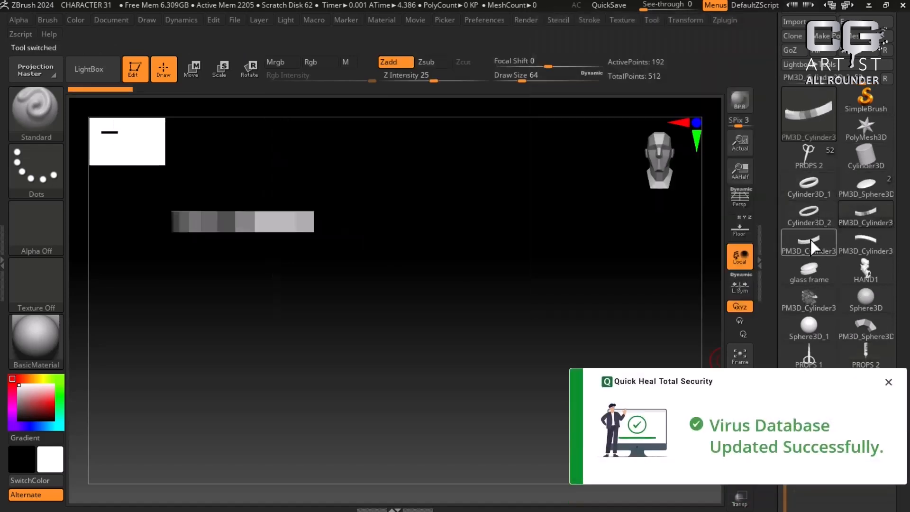
{"action": "left_click", "coordinate": [866, 241]}
{"action": "left_click", "coordinate": [803, 274]}
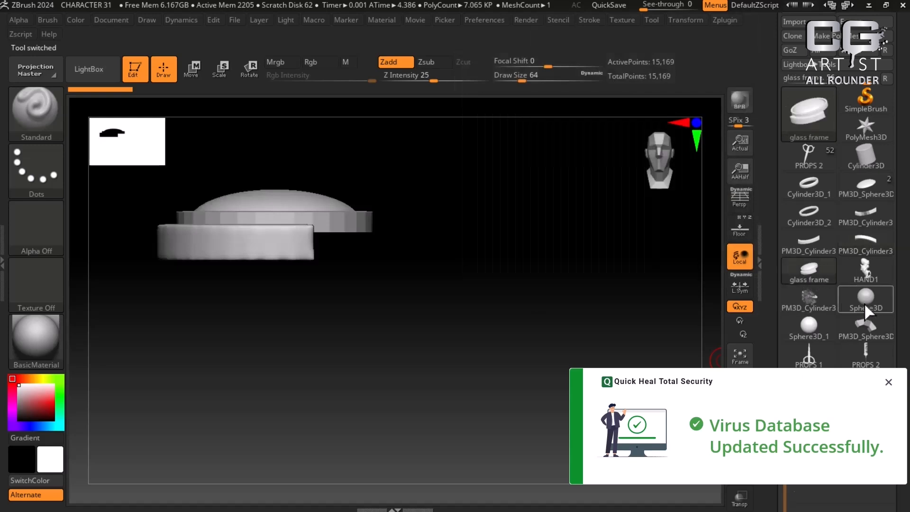
{"action": "scroll", "coordinate": [769, 303], "scroll_direction": "down", "scroll_amount": 5}
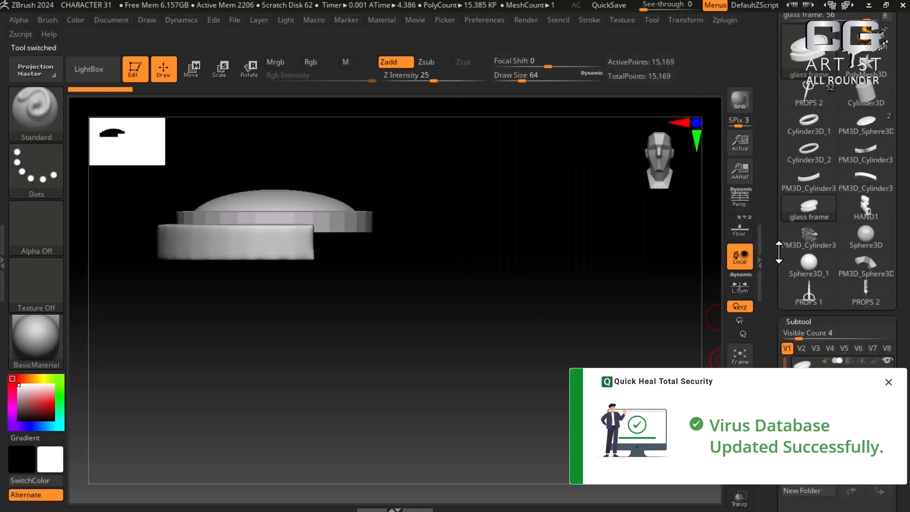
{"action": "left_click", "coordinate": [888, 381]}
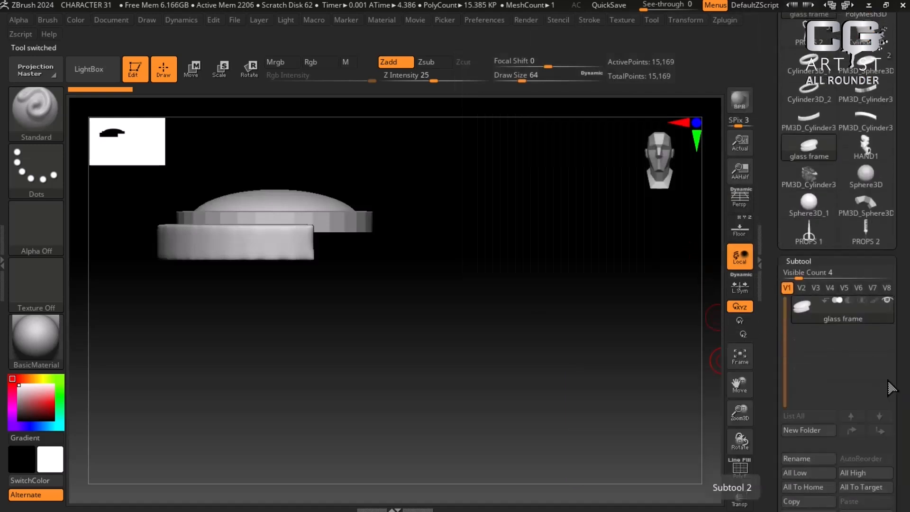
{"action": "left_click", "coordinate": [864, 234]}
{"action": "left_click", "coordinate": [816, 236]}
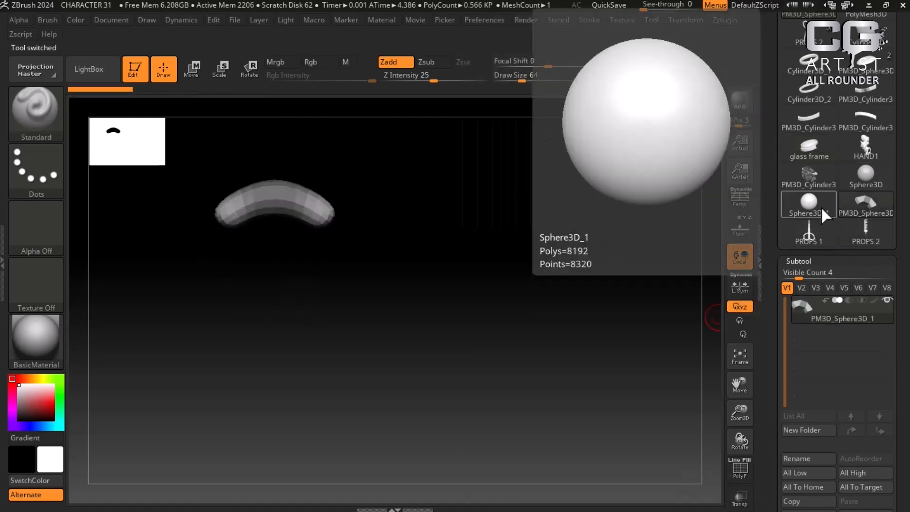
{"action": "left_click", "coordinate": [822, 203]}
{"action": "left_click", "coordinate": [869, 172]}
{"action": "left_click", "coordinate": [867, 149]}
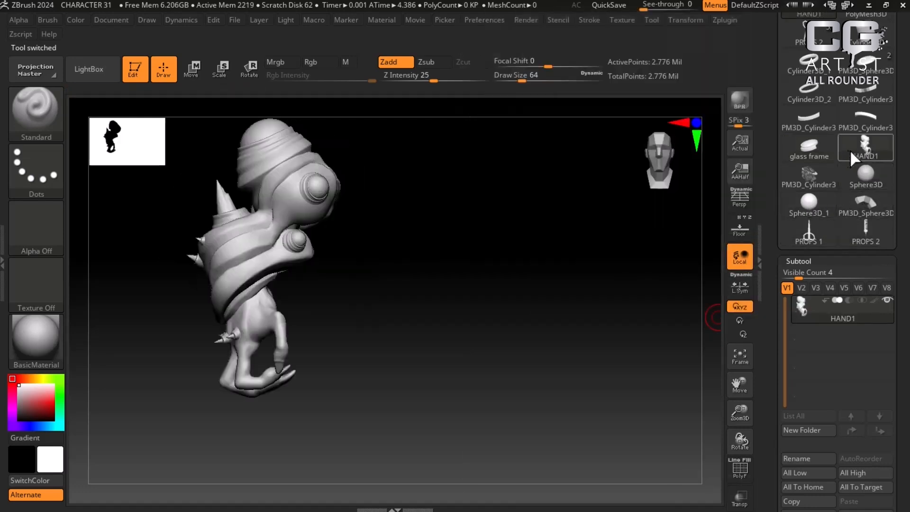
{"action": "left_click", "coordinate": [820, 145]}
{"action": "left_click", "coordinate": [823, 117]}
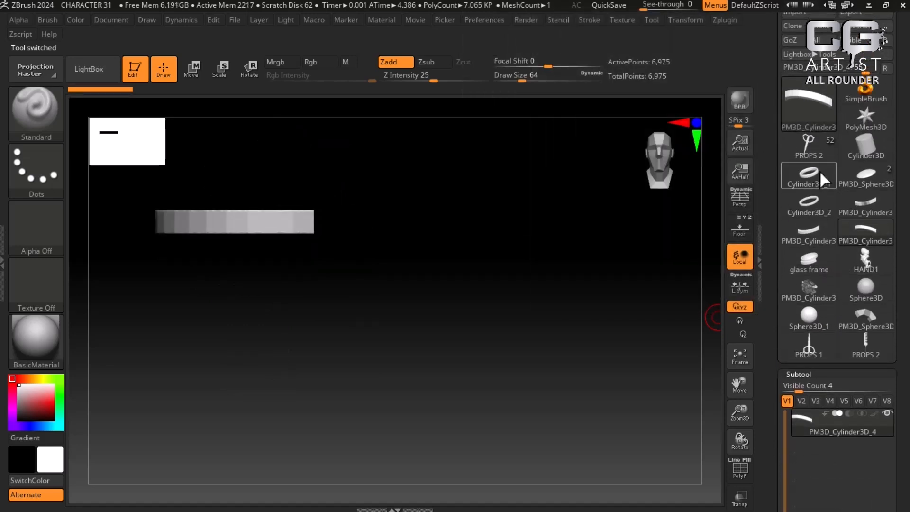
{"action": "left_click", "coordinate": [820, 169]}
{"action": "left_click", "coordinate": [867, 174]}
{"action": "left_click", "coordinate": [857, 147]}
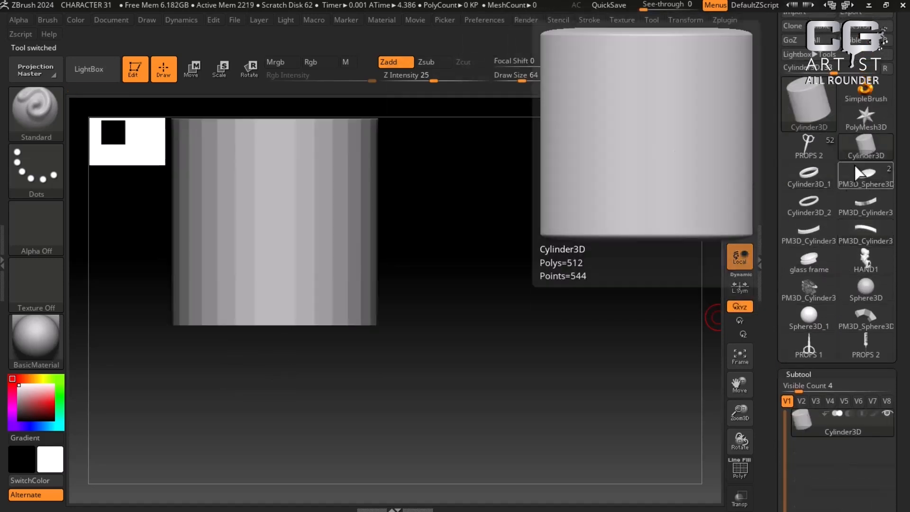
{"action": "left_click", "coordinate": [824, 175]}
{"action": "left_click", "coordinate": [871, 169]}
{"action": "left_click", "coordinate": [866, 151]}
Step: Switch back to the full character tool and append the comb-shaped PROPS 2 as a new subtool
{"action": "left_click", "coordinate": [824, 145]}
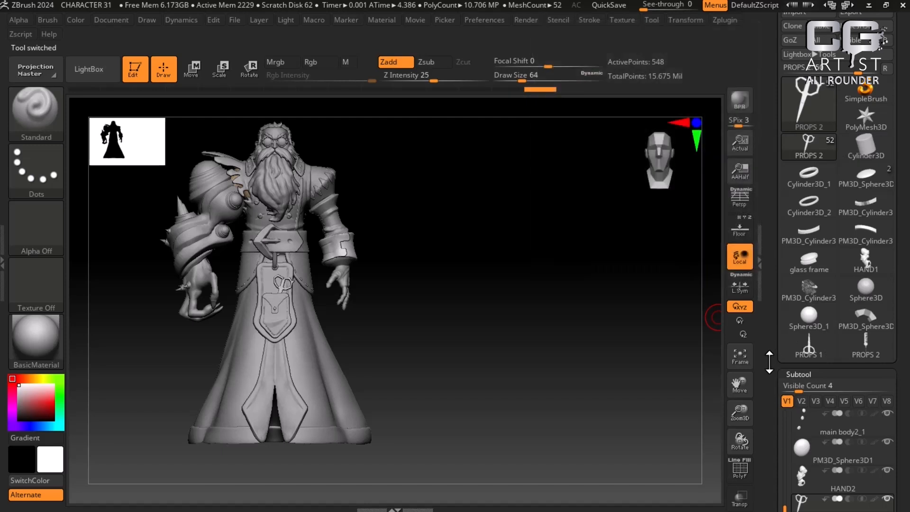
{"action": "scroll", "coordinate": [769, 274], "scroll_direction": "down", "scroll_amount": 5}
{"action": "scroll", "coordinate": [770, 274], "scroll_direction": "down", "scroll_amount": 2}
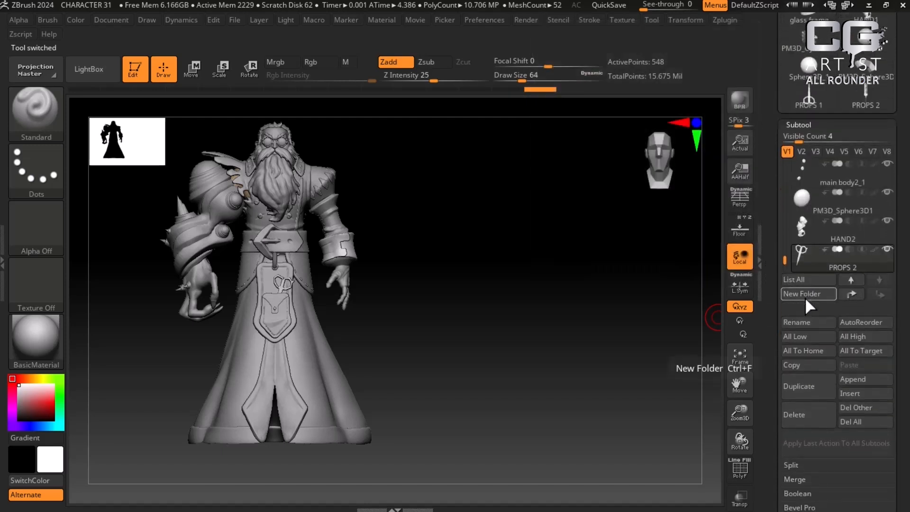
{"action": "left_click", "coordinate": [871, 397]}
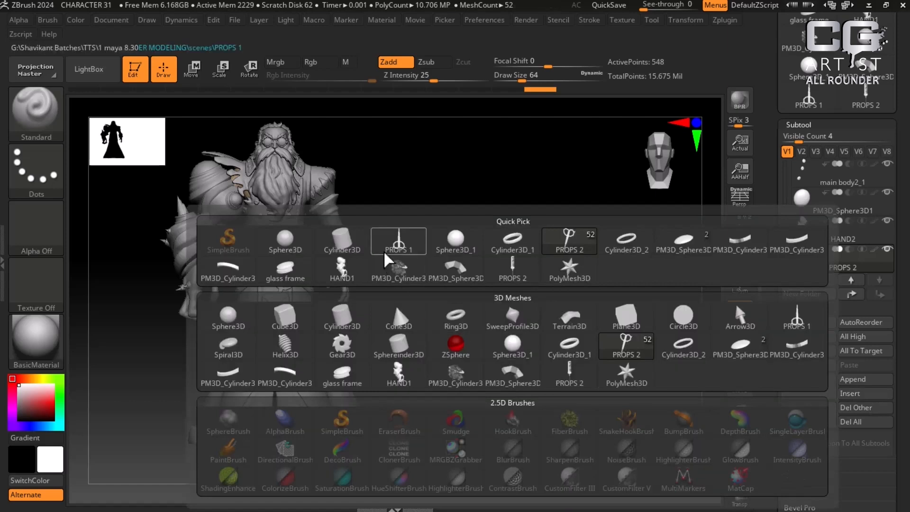
{"action": "mouse_move", "coordinate": [394, 268]}
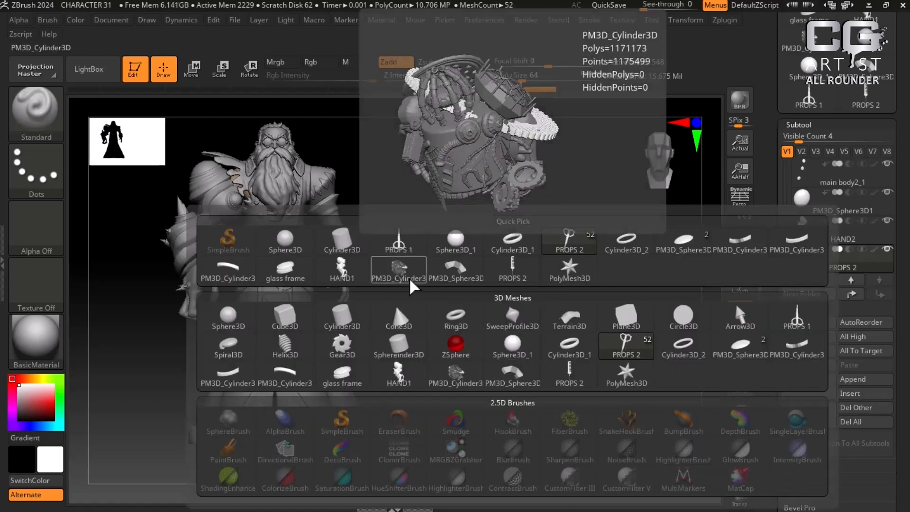
{"action": "left_click", "coordinate": [519, 277]}
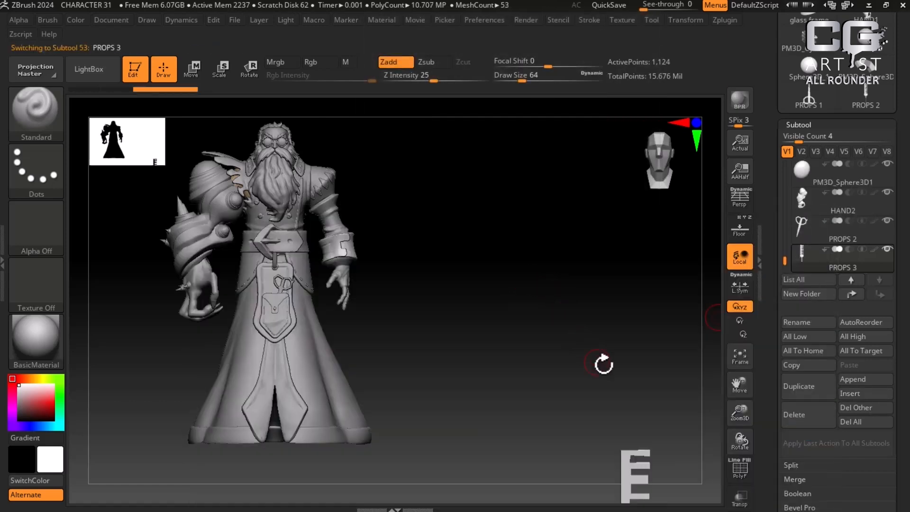
{"action": "mouse_move", "coordinate": [585, 338]}
{"action": "left_mouse_down"}
{"action": "mouse_move", "coordinate": [634, 354]}
{"action": "mouse_move", "coordinate": [589, 327]}
{"action": "left_mouse_up"}
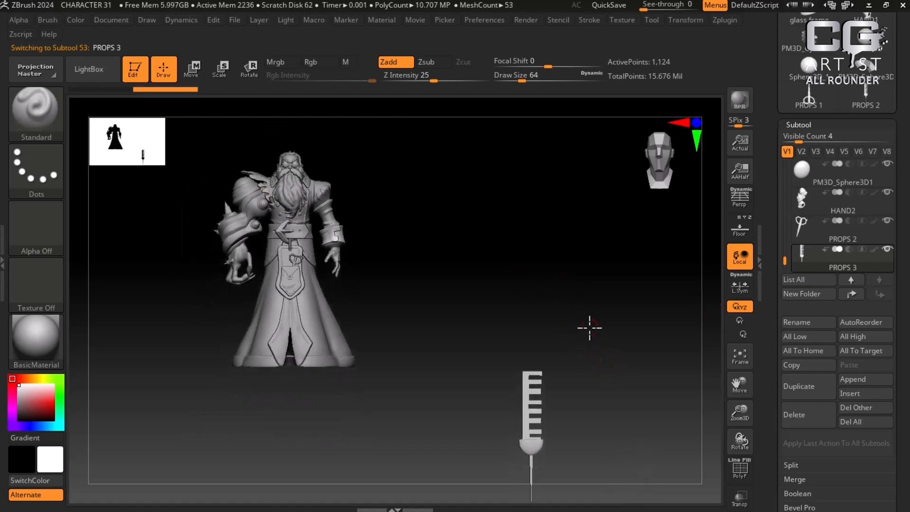
Step: Open the character reference render from the ref folder in a viewer window and zoom in on the front flap's scissors and comb
{"action": "key", "text": "super"}
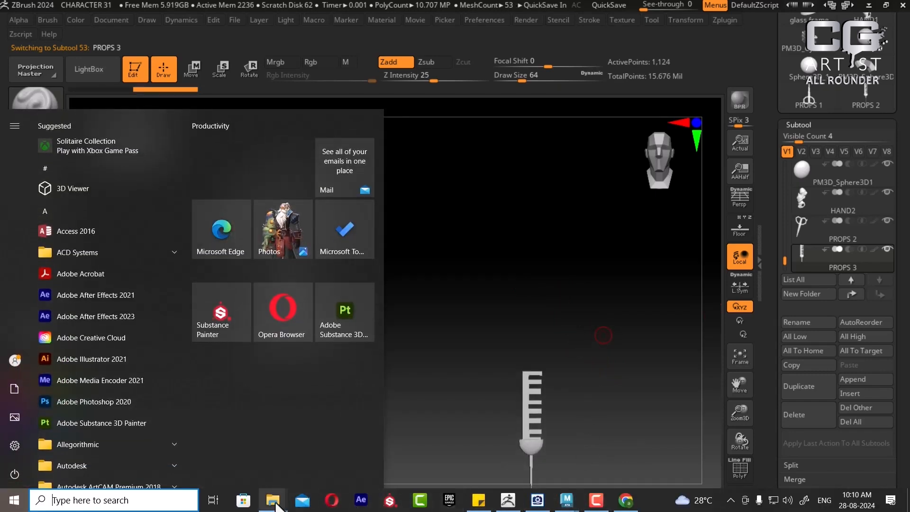
{"action": "mouse_move", "coordinate": [275, 502]}
{"action": "left_click", "coordinate": [231, 454]}
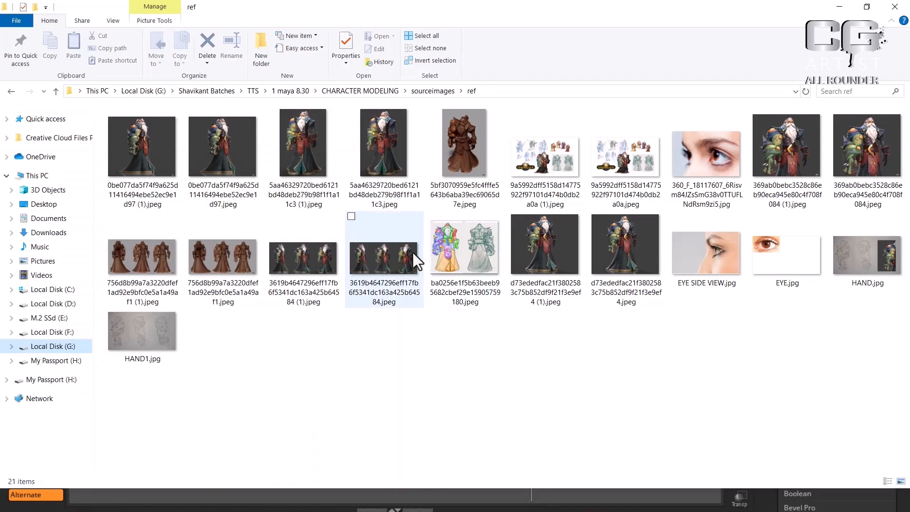
{"action": "left_click", "coordinate": [405, 155]}
{"action": "right_click", "coordinate": [403, 155]}
{"action": "left_click", "coordinate": [317, 234]}
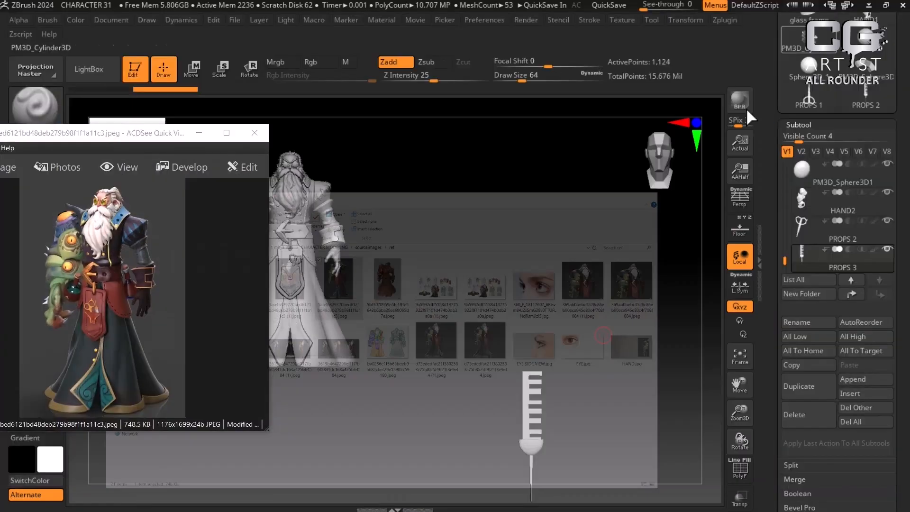
{"action": "left_click", "coordinate": [839, 7]}
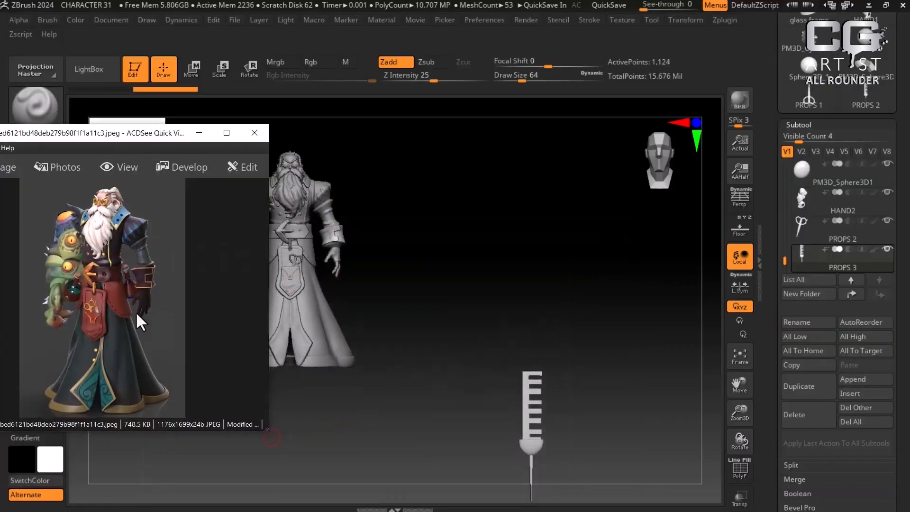
{"action": "scroll", "coordinate": [146, 320], "scroll_direction": "up", "scroll_amount": 2}
{"action": "left_click_drag", "start_coordinate": [145, 320], "coordinate": [237, 301]}
{"action": "scroll", "coordinate": [238, 301], "scroll_direction": "up", "scroll_amount": 2}
Step: Centre the transform gizmo on the comb and rotate it half a turn so its spike points up
{"action": "left_click_drag", "start_coordinate": [459, 298], "coordinate": [440, 287]}
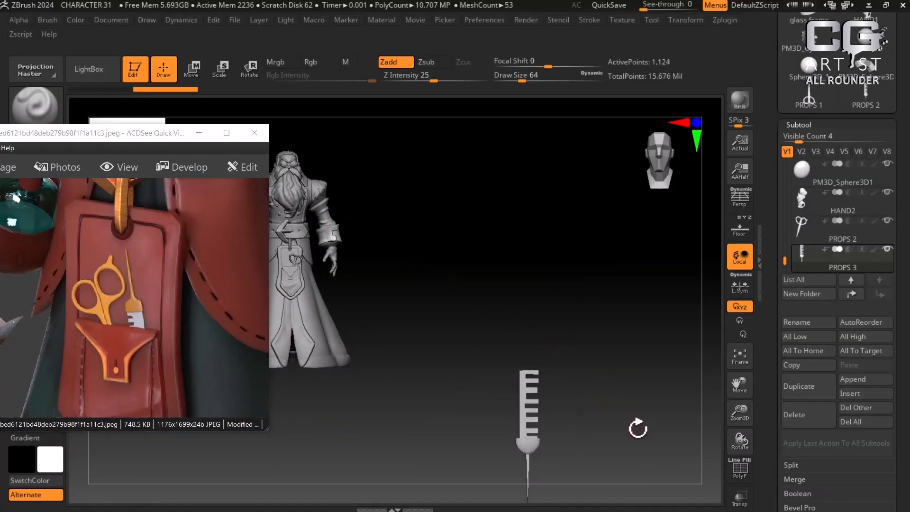
{"action": "left_click_drag", "start_coordinate": [570, 338], "coordinate": [475, 269]}
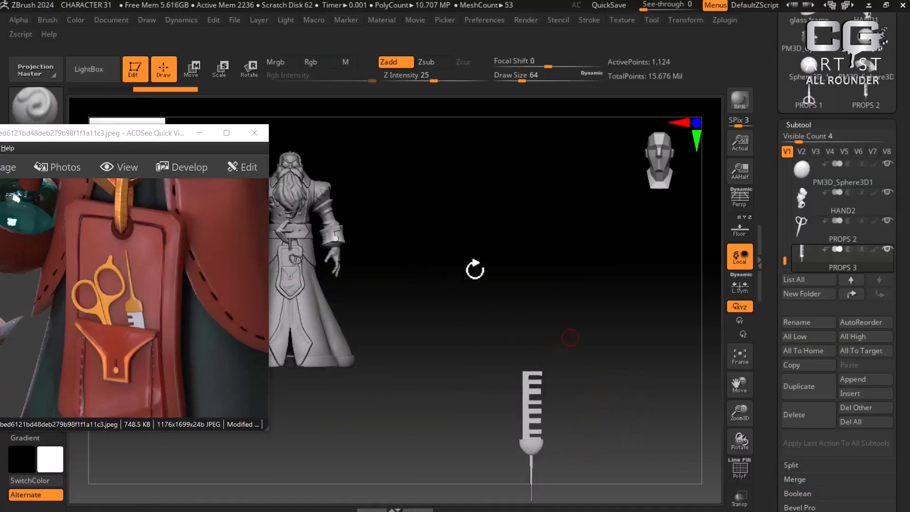
{"action": "left_click", "coordinate": [192, 69]}
{"action": "left_click_drag", "start_coordinate": [575, 266], "coordinate": [351, 161]}
{"action": "left_click", "coordinate": [271, 119]}
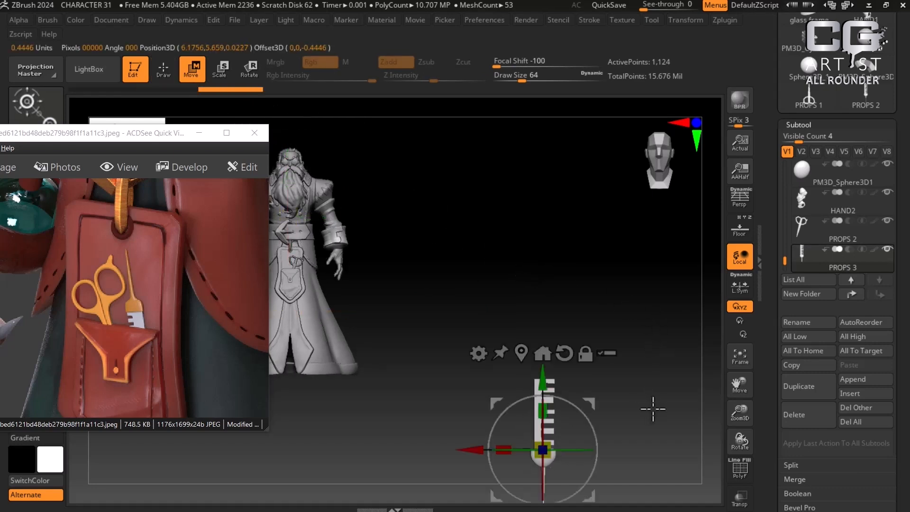
{"action": "left_click_drag", "start_coordinate": [660, 411], "coordinate": [624, 382], "text": "alt"}
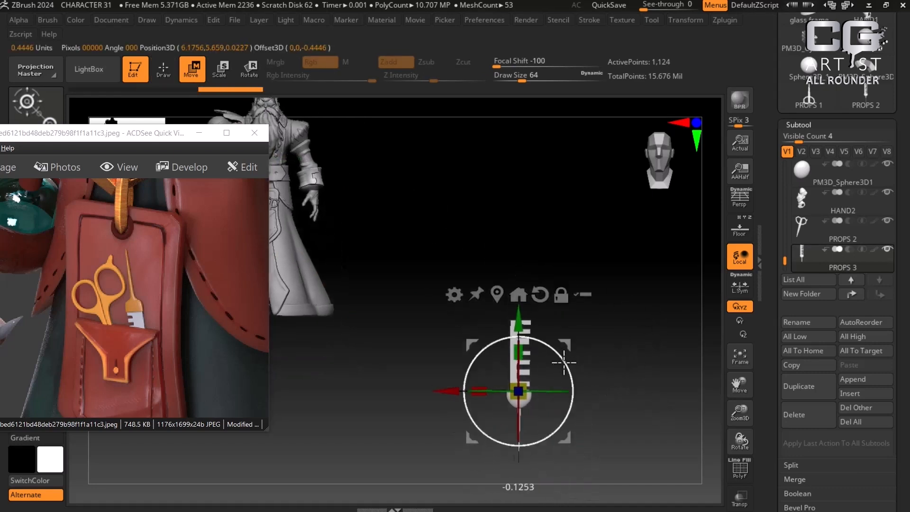
{"action": "left_click_drag", "start_coordinate": [564, 362], "coordinate": [574, 466]}
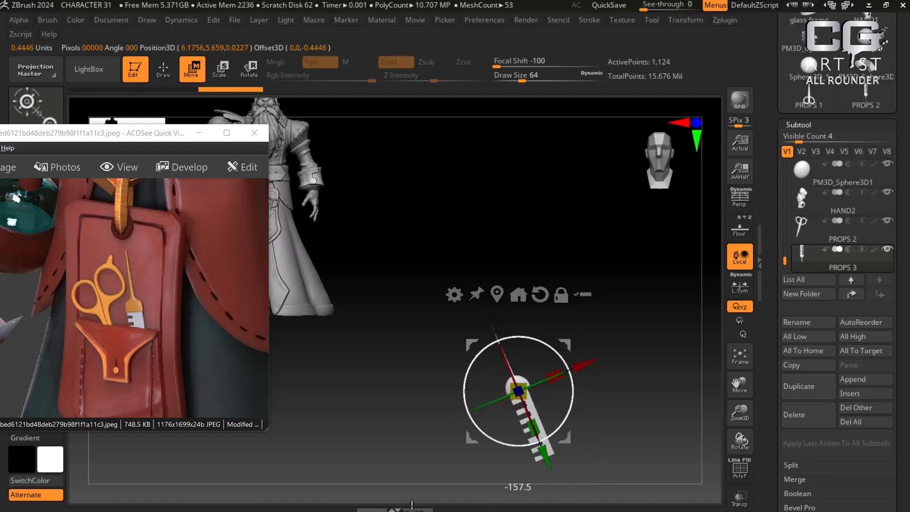
{"action": "left_click_drag", "start_coordinate": [412, 504], "coordinate": [406, 502], "text": "shift"}
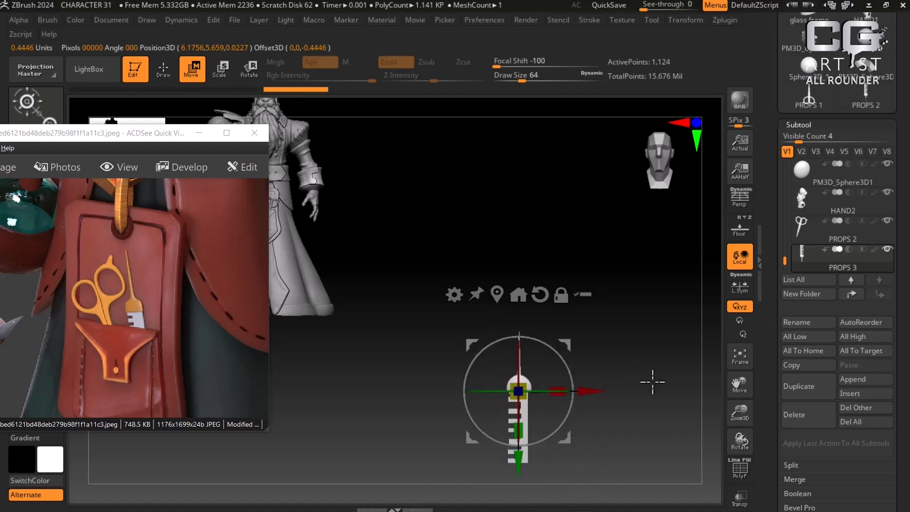
Step: Raise the comb to waist level, pull it forward and move it across next to the character
{"action": "left_click_drag", "start_coordinate": [645, 420], "coordinate": [641, 397], "text": "alt"}
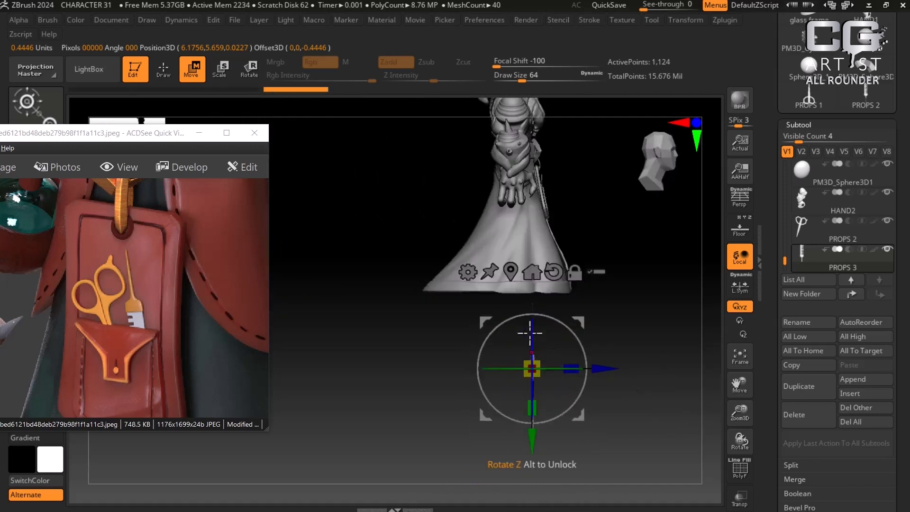
{"action": "left_click_drag", "start_coordinate": [531, 434], "coordinate": [531, 240]}
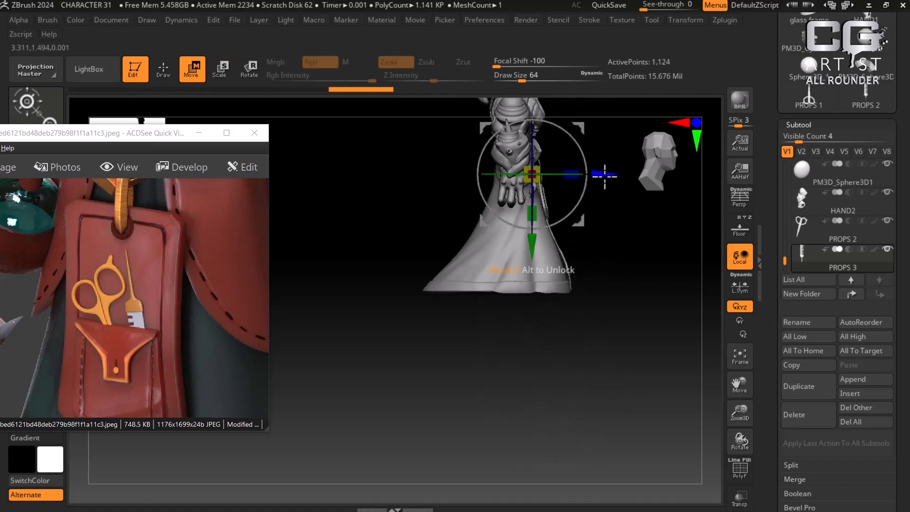
{"action": "left_click_drag", "start_coordinate": [604, 177], "coordinate": [624, 178]}
{"action": "left_click_drag", "start_coordinate": [628, 308], "coordinate": [663, 396]}
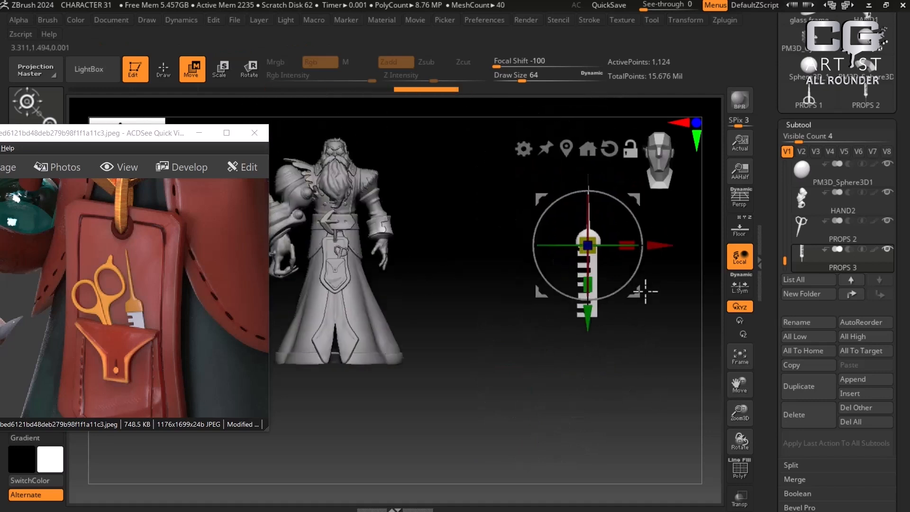
{"action": "left_click_drag", "start_coordinate": [653, 240], "coordinate": [434, 237]}
Step: Move the comb sideways onto the front flap, over the small pouch
{"action": "left_click_drag", "start_coordinate": [549, 284], "coordinate": [630, 351], "text": "alt"}
{"action": "left_click_drag", "start_coordinate": [406, 251], "coordinate": [397, 275]}
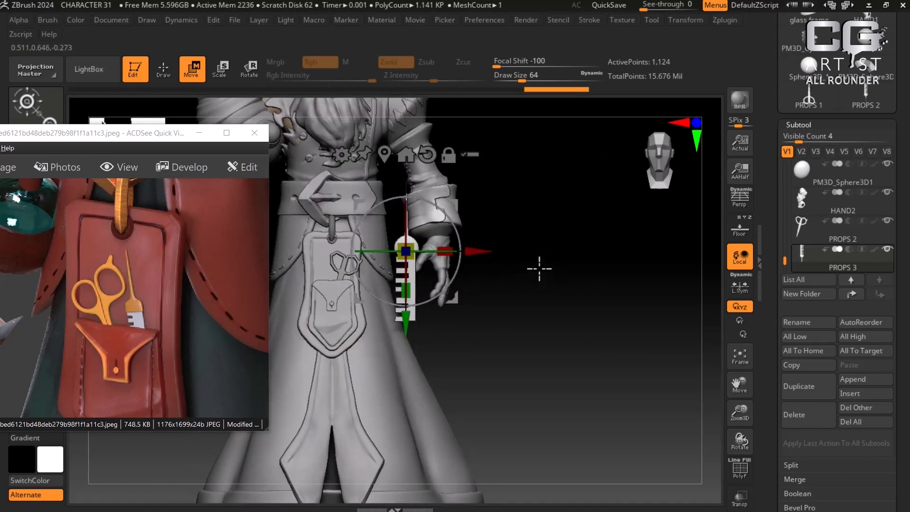
{"action": "left_click_drag", "start_coordinate": [477, 252], "coordinate": [398, 251]}
{"action": "left_click_drag", "start_coordinate": [536, 281], "coordinate": [605, 327], "text": "alt"}
{"action": "left_click_drag", "start_coordinate": [550, 315], "coordinate": [525, 340], "text": "alt"}
Step: Select the scissors subtool and tilt the scissors the other way on the front flap to match the reference
{"action": "left_click", "coordinate": [807, 231]}
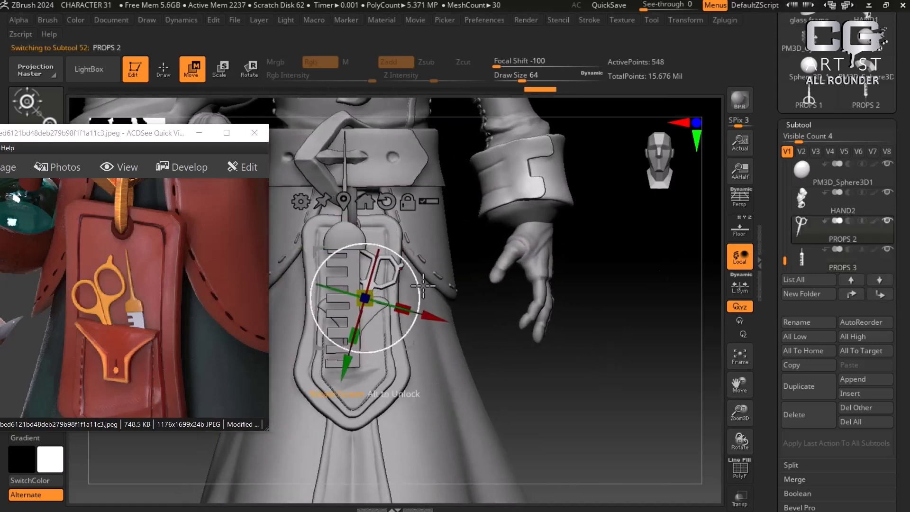
{"action": "left_click_drag", "start_coordinate": [423, 285], "coordinate": [416, 267]}
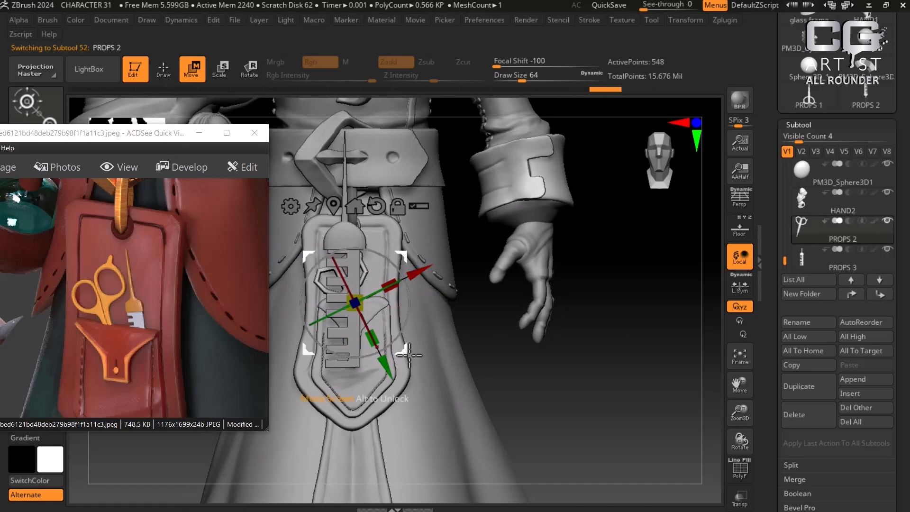
Step: Shift the scissors prop slightly up and toward the outer edge of the leather tag
{"action": "left_click_drag", "start_coordinate": [389, 368], "coordinate": [384, 360]}
{"action": "left_click_drag", "start_coordinate": [413, 267], "coordinate": [408, 270]}
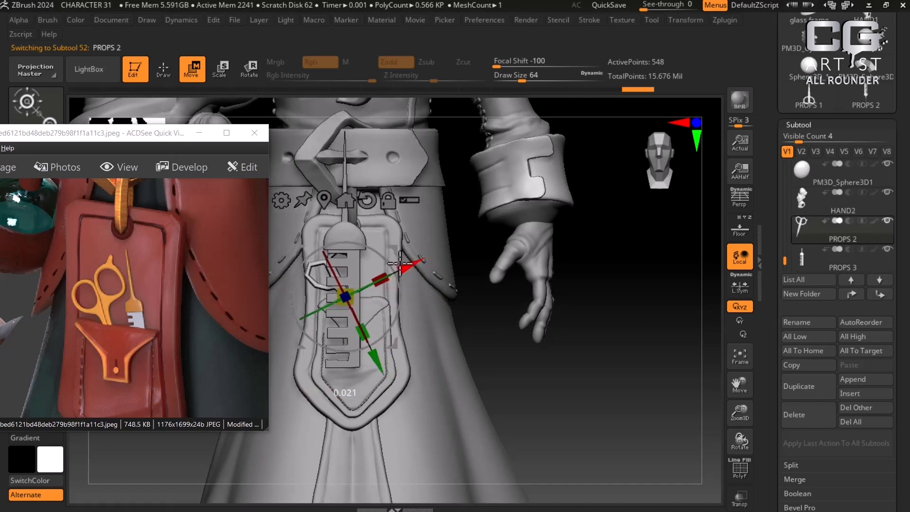
Step: Select the PROPS 3 comb, move it back toward the leather tag, scale it down and place it beside the scissors
{"action": "left_click", "coordinate": [797, 255]}
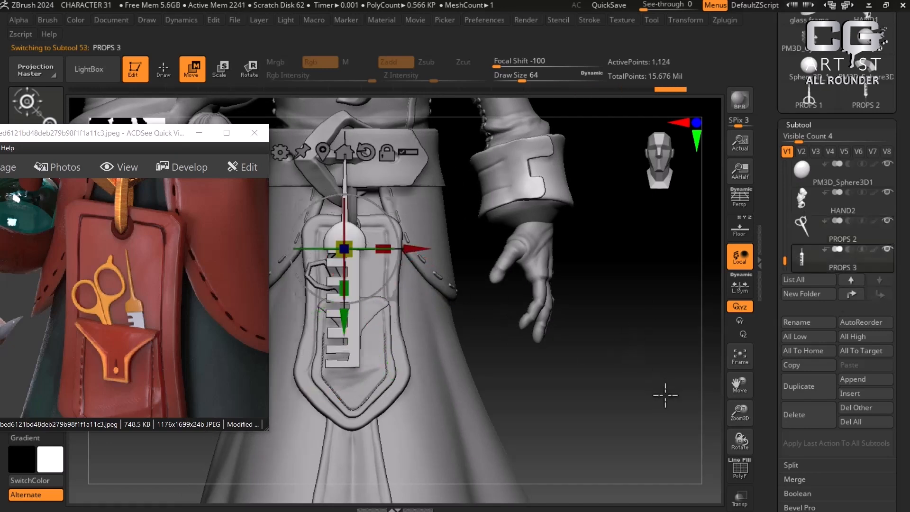
{"action": "left_click_drag", "start_coordinate": [664, 392], "coordinate": [687, 349]}
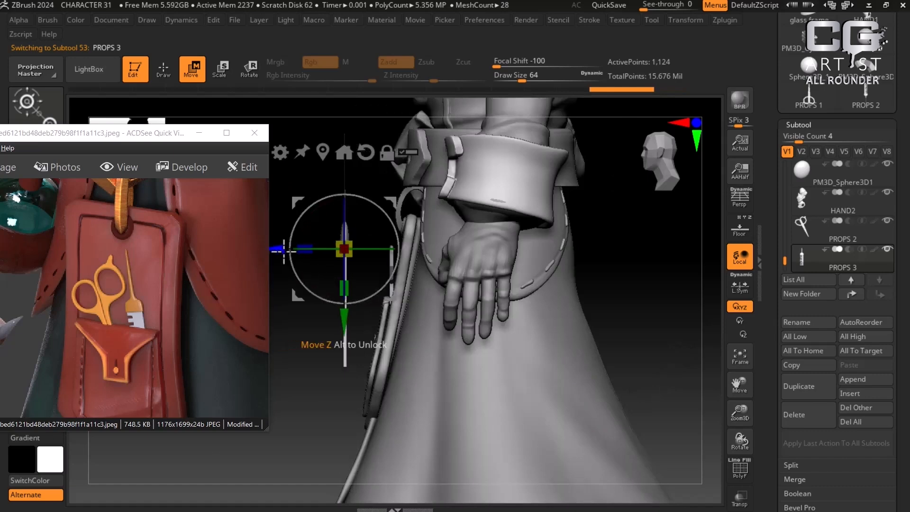
{"action": "left_click_drag", "start_coordinate": [280, 248], "coordinate": [321, 247]}
{"action": "left_click_drag", "start_coordinate": [315, 345], "coordinate": [627, 377]}
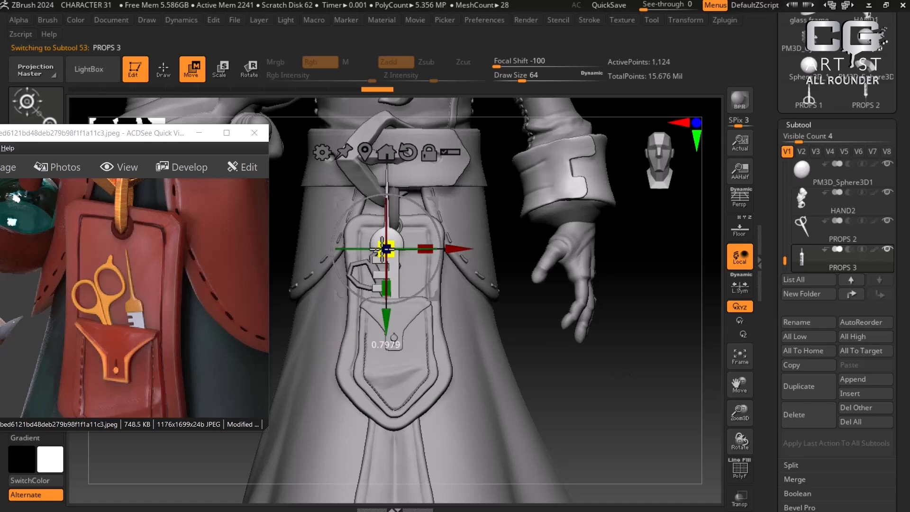
{"action": "left_click_drag", "start_coordinate": [386, 248], "coordinate": [387, 248]}
{"action": "left_click_drag", "start_coordinate": [489, 251], "coordinate": [489, 251]}
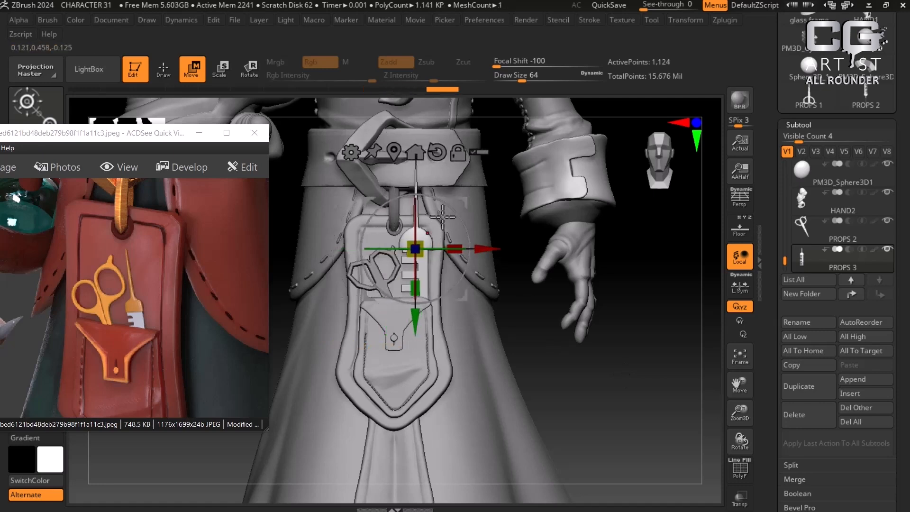
Step: Tilt the comb about 10.7 degrees to follow the tag's slope, then lower it and push it against the tag
{"action": "left_click_drag", "start_coordinate": [579, 321], "coordinate": [410, 303]}
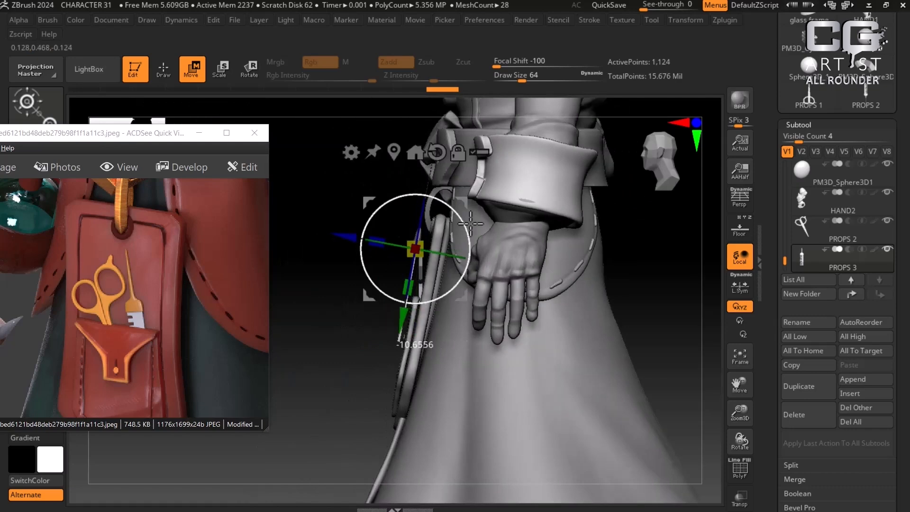
{"action": "left_click_drag", "start_coordinate": [398, 319], "coordinate": [395, 338]}
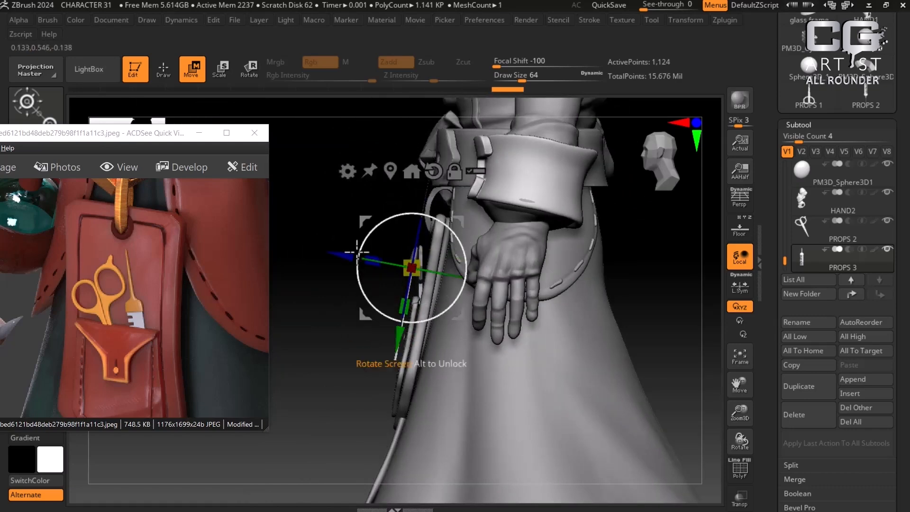
{"action": "left_click_drag", "start_coordinate": [341, 255], "coordinate": [355, 259]}
{"action": "left_click_drag", "start_coordinate": [327, 363], "coordinate": [594, 341]}
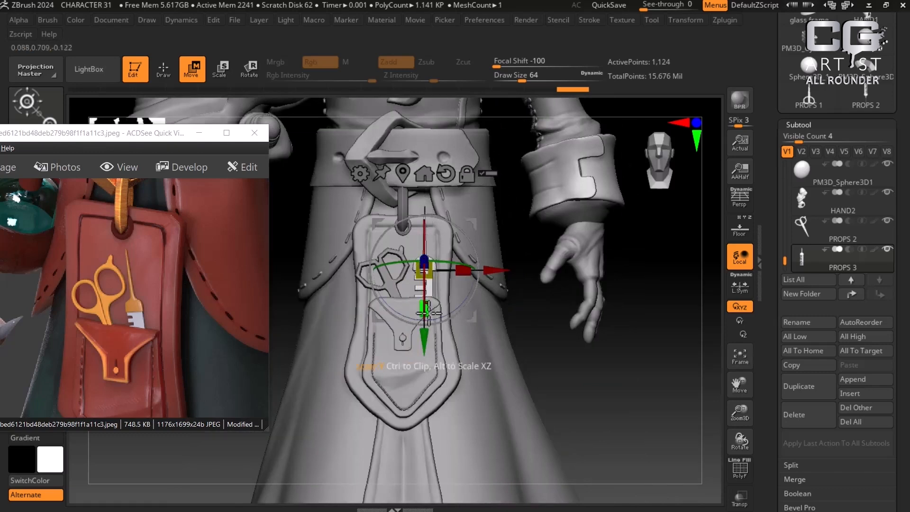
Step: Shrink the comb slightly and adjust its height so its lower end sits inside the tag's pocket
{"action": "left_click_drag", "start_coordinate": [425, 335], "coordinate": [424, 347]}
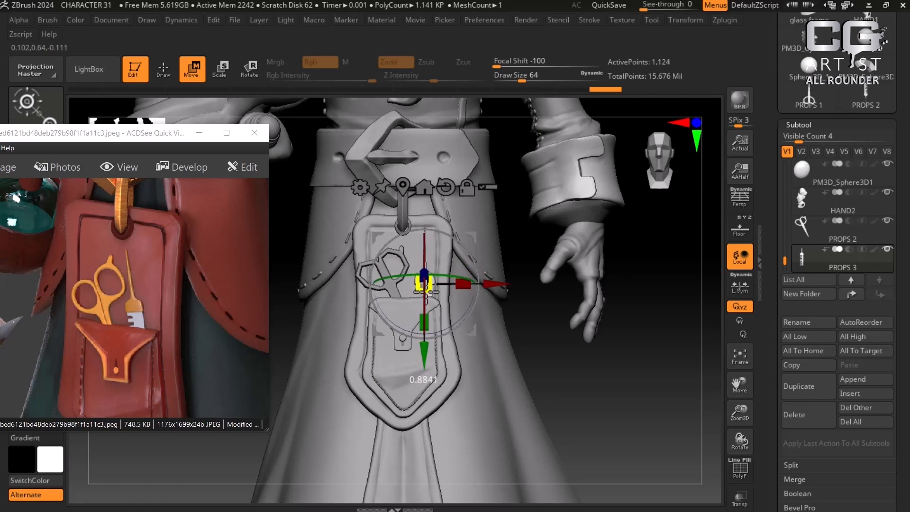
{"action": "left_click_drag", "start_coordinate": [425, 356], "coordinate": [424, 348]}
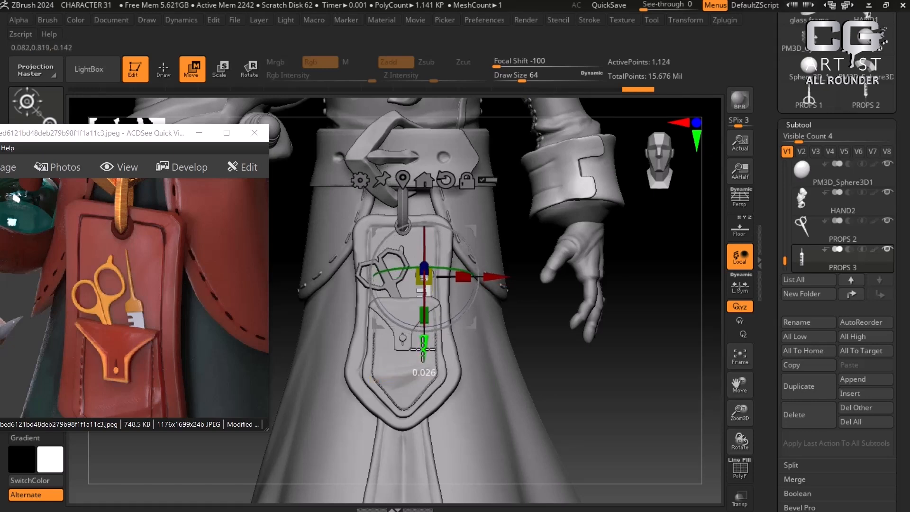
{"action": "key", "text": "q"}
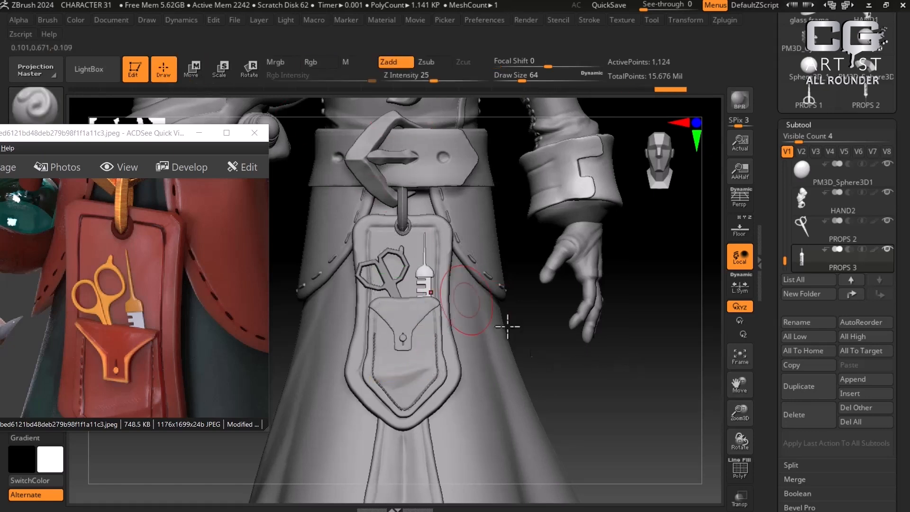
Step: Check the comb from the side and nudge it slightly outward from the tag's surface
{"action": "mouse_move", "coordinate": [635, 383]}
{"action": "left_mouse_down"}
{"action": "mouse_move", "coordinate": [662, 408]}
{"action": "mouse_move", "coordinate": [547, 394]}
{"action": "mouse_move", "coordinate": [607, 397]}
{"action": "left_mouse_up"}
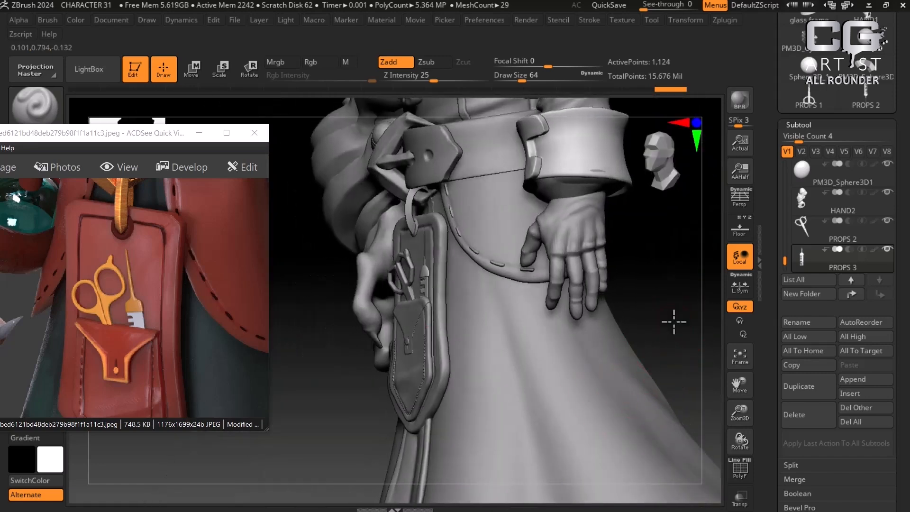
{"action": "left_click_drag", "start_coordinate": [674, 322], "coordinate": [651, 333]}
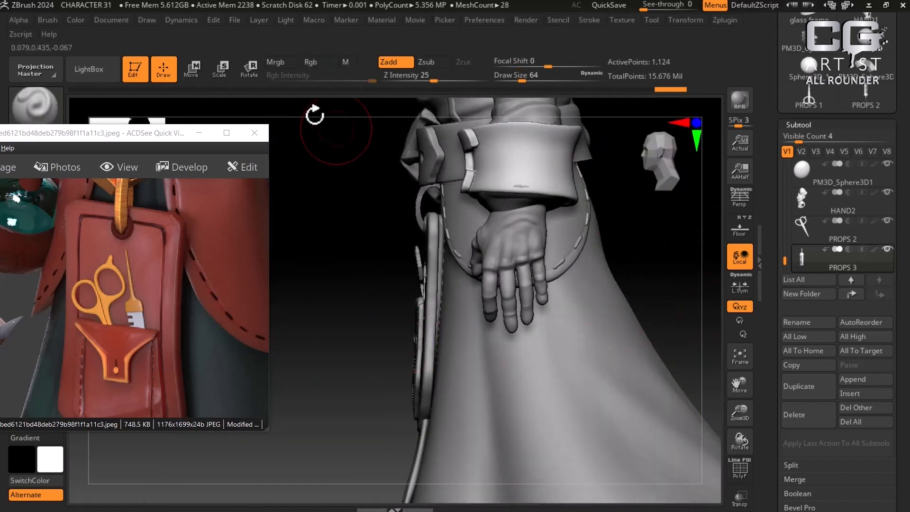
{"action": "left_click", "coordinate": [193, 70]}
{"action": "left_click_drag", "start_coordinate": [356, 275], "coordinate": [353, 275]}
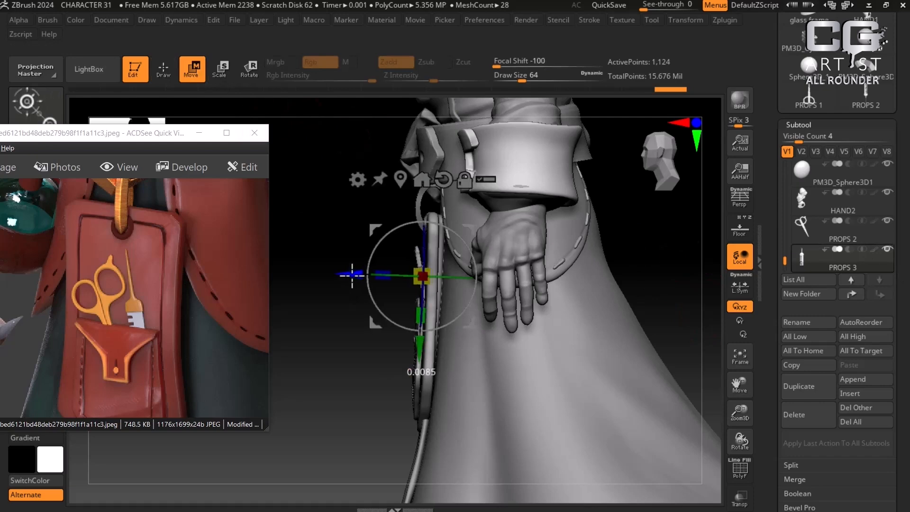
{"action": "left_click_drag", "start_coordinate": [307, 360], "coordinate": [370, 360], "text": "shift"}
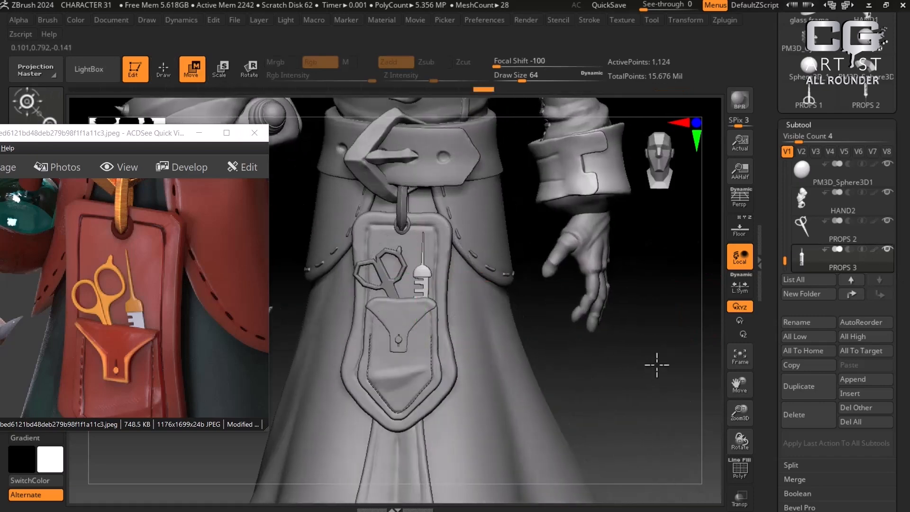
Step: Switch to the PolyMesh3D star tool and import the flask mesh PROPS 3.obj into it
{"action": "left_click_drag", "start_coordinate": [656, 365], "coordinate": [685, 361], "text": "alt"}
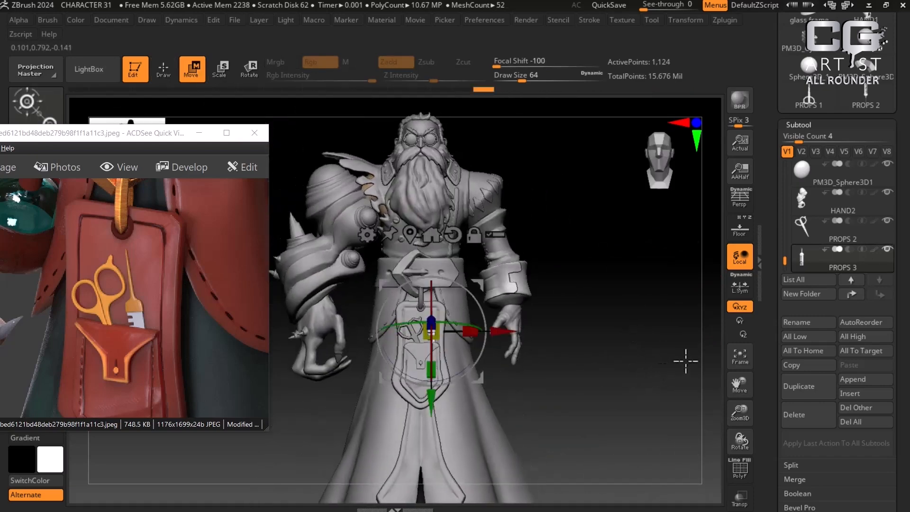
{"action": "left_click_drag", "start_coordinate": [775, 237], "coordinate": [770, 347]}
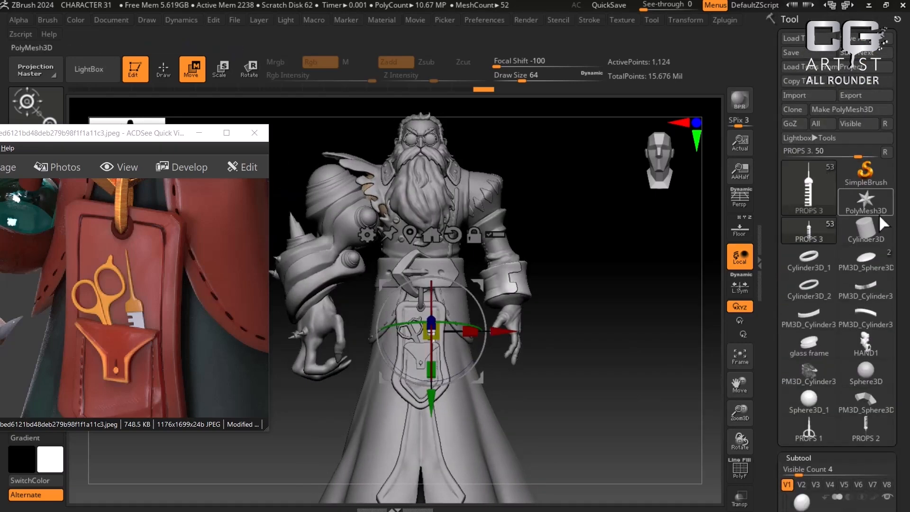
{"action": "left_click", "coordinate": [871, 199]}
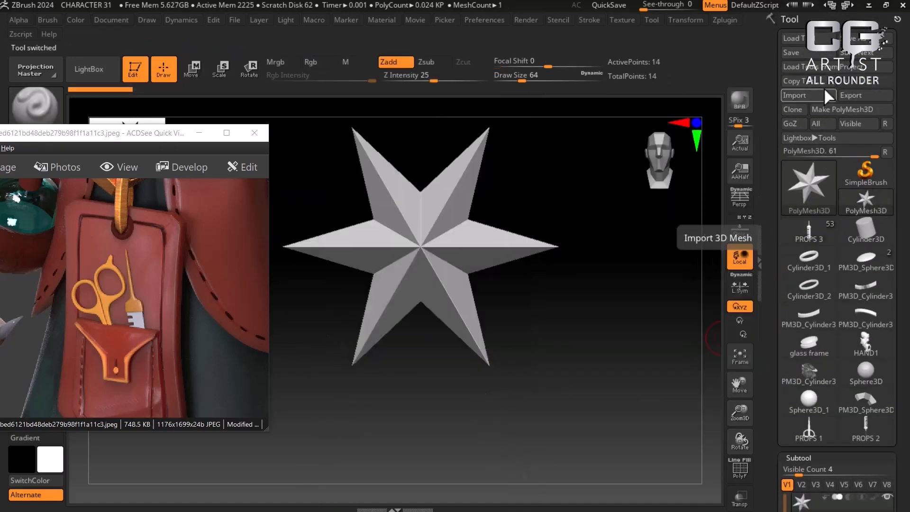
{"action": "left_click", "coordinate": [809, 96]}
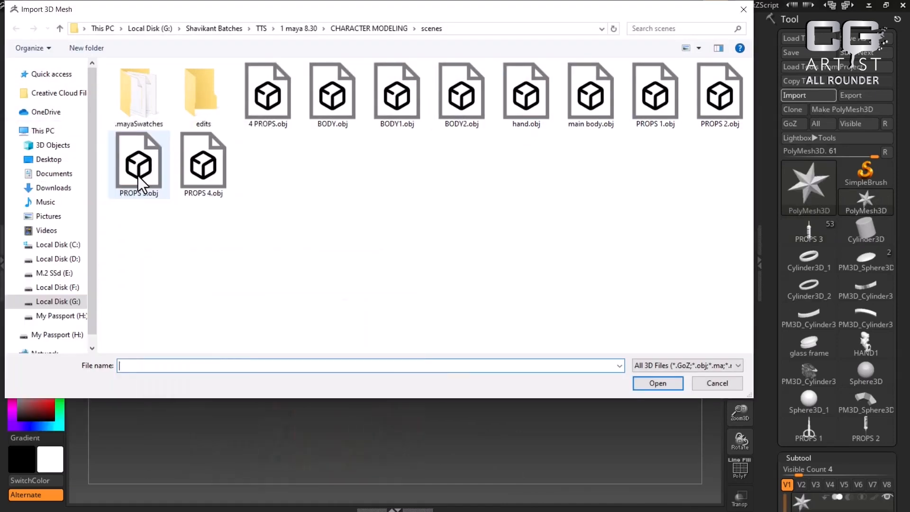
{"action": "double_click", "coordinate": [137, 175]}
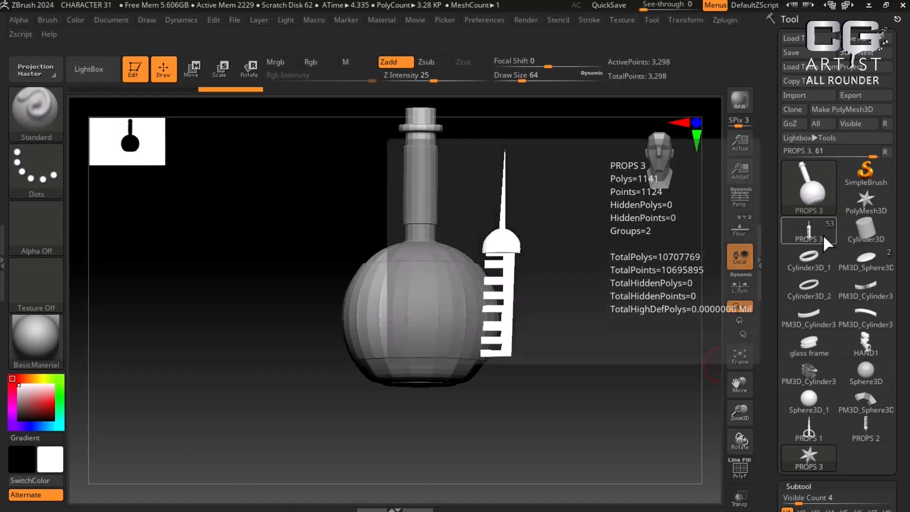
Step: Return to the character tool and insert the imported flask as a new subtool below the comb
{"action": "left_click", "coordinate": [823, 234]}
{"action": "left_click_drag", "start_coordinate": [773, 428], "coordinate": [775, 311]}
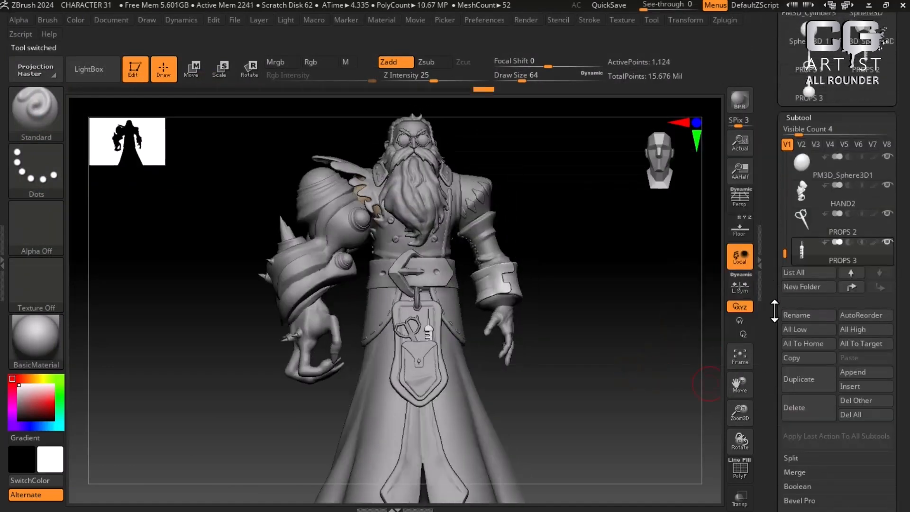
{"action": "left_click", "coordinate": [870, 387]}
{"action": "left_click", "coordinate": [577, 273]}
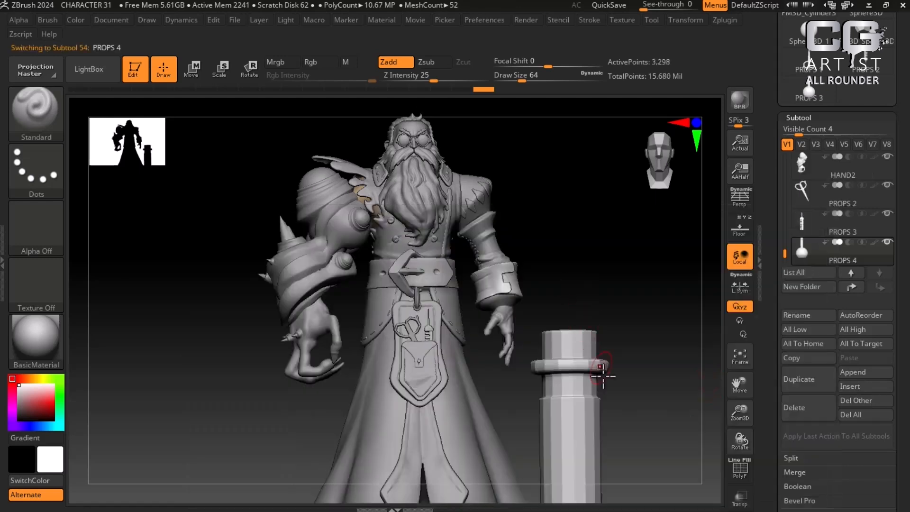
Step: Centre the transform gizmo on the flask and bring up the reference image, panned to the flask hanging at the belt
{"action": "left_click_drag", "start_coordinate": [654, 402], "coordinate": [622, 378], "text": "alt"}
{"action": "left_click", "coordinate": [194, 70]}
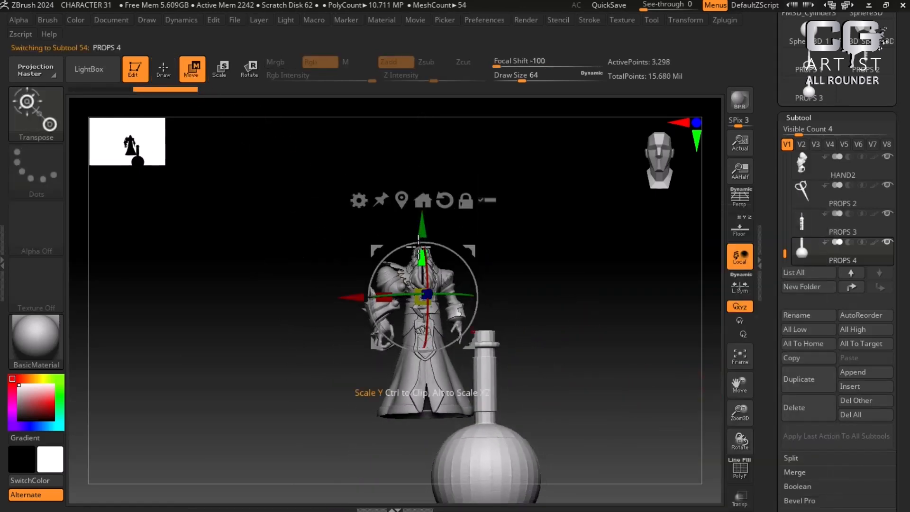
{"action": "left_click_drag", "start_coordinate": [619, 378], "coordinate": [611, 308], "text": "alt"}
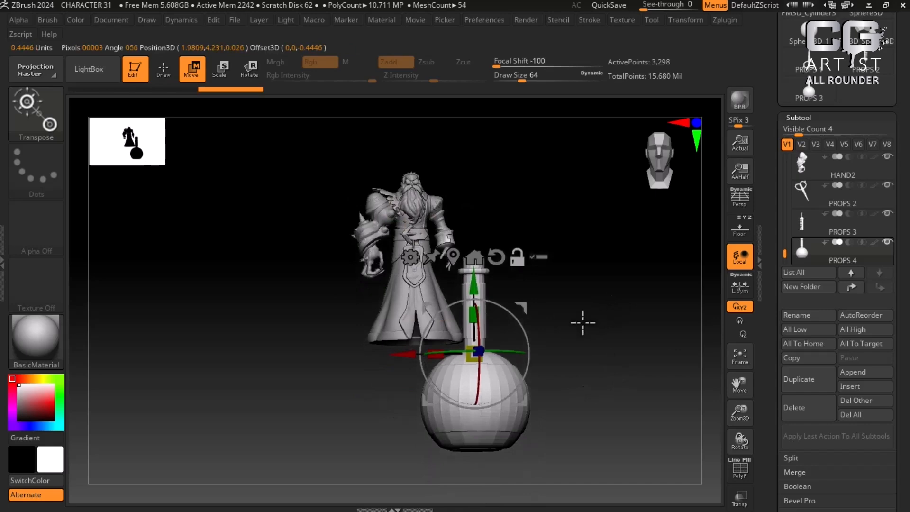
{"action": "key", "text": "super"}
{"action": "left_click", "coordinate": [545, 507]}
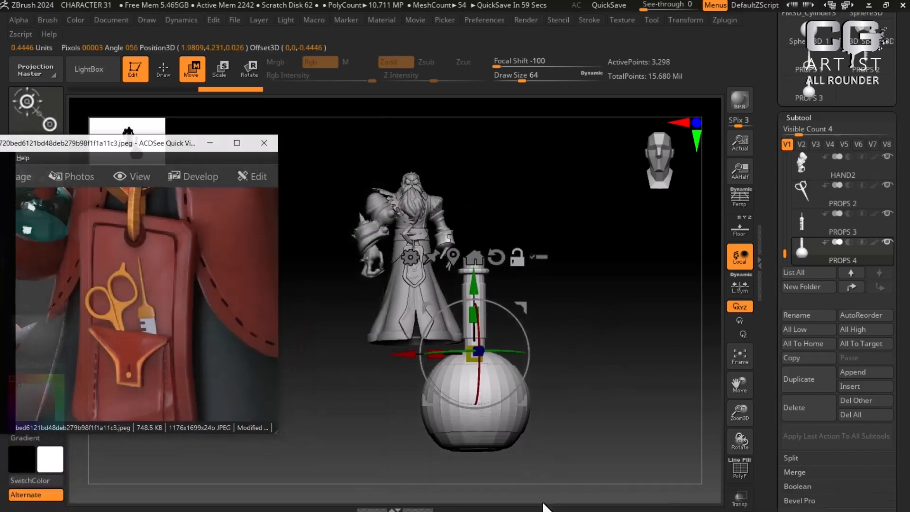
{"action": "left_click_drag", "start_coordinate": [146, 329], "coordinate": [211, 397]}
Step: Scale the flask down to about half its size and move it up toward the character's waist
{"action": "left_click_drag", "start_coordinate": [637, 380], "coordinate": [658, 385]}
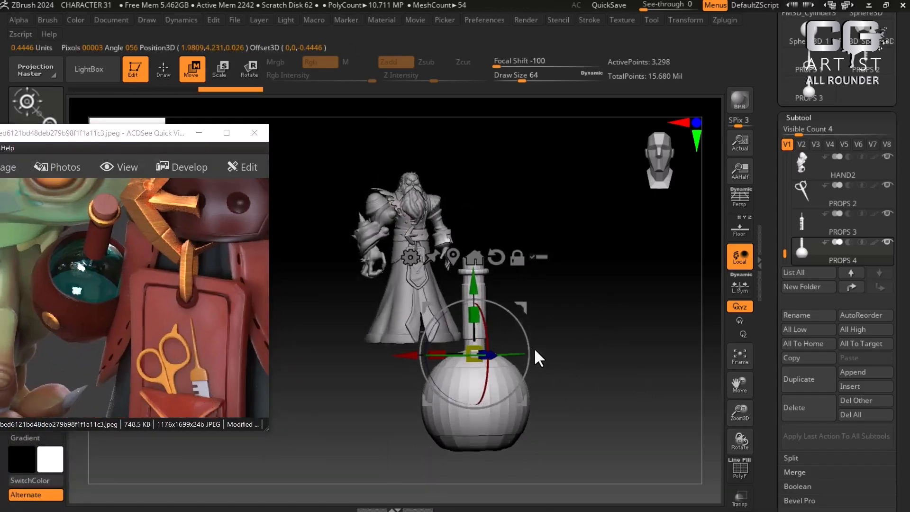
{"action": "left_click_drag", "start_coordinate": [620, 352], "coordinate": [673, 387]}
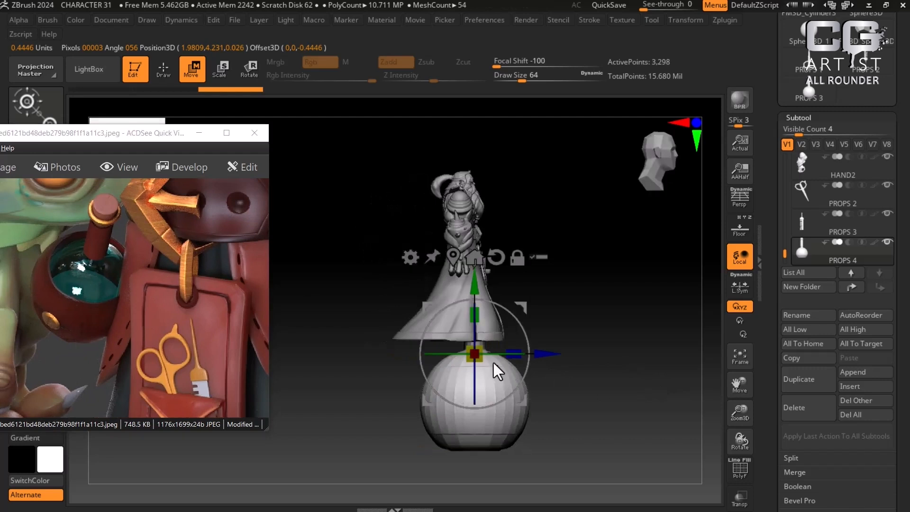
{"action": "left_click_drag", "start_coordinate": [485, 348], "coordinate": [467, 377]}
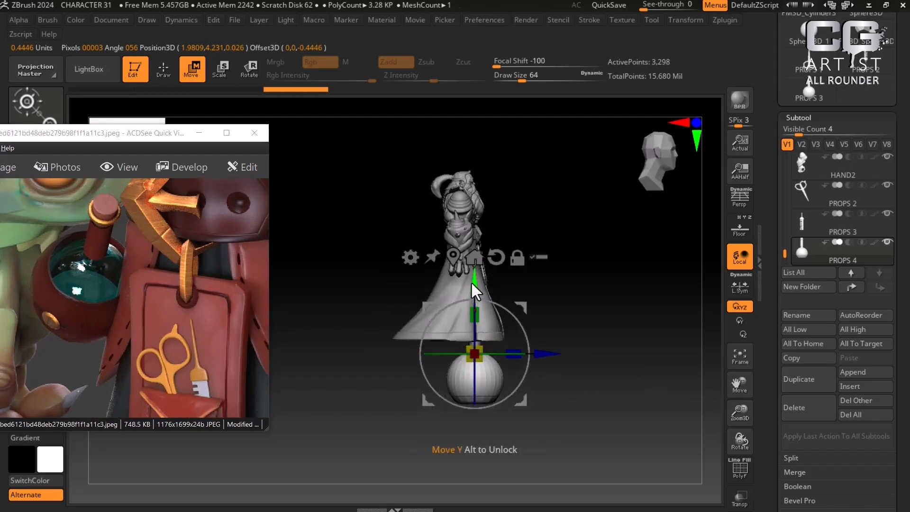
{"action": "left_click_drag", "start_coordinate": [470, 280], "coordinate": [479, 210]}
{"action": "left_click_drag", "start_coordinate": [541, 283], "coordinate": [653, 334]}
{"action": "left_click_drag", "start_coordinate": [453, 296], "coordinate": [367, 260]}
Step: Tilt the flask, raise it beside the belt near the clawed hand, and scale it down to fit there
{"action": "left_click_drag", "start_coordinate": [619, 356], "coordinate": [690, 334], "text": "alt"}
{"action": "left_click_drag", "start_coordinate": [499, 301], "coordinate": [439, 379]}
{"action": "left_click_drag", "start_coordinate": [628, 322], "coordinate": [562, 327]}
{"action": "left_click_drag", "start_coordinate": [655, 334], "coordinate": [638, 375], "text": "shift"}
{"action": "left_click_drag", "start_coordinate": [462, 378], "coordinate": [473, 239]}
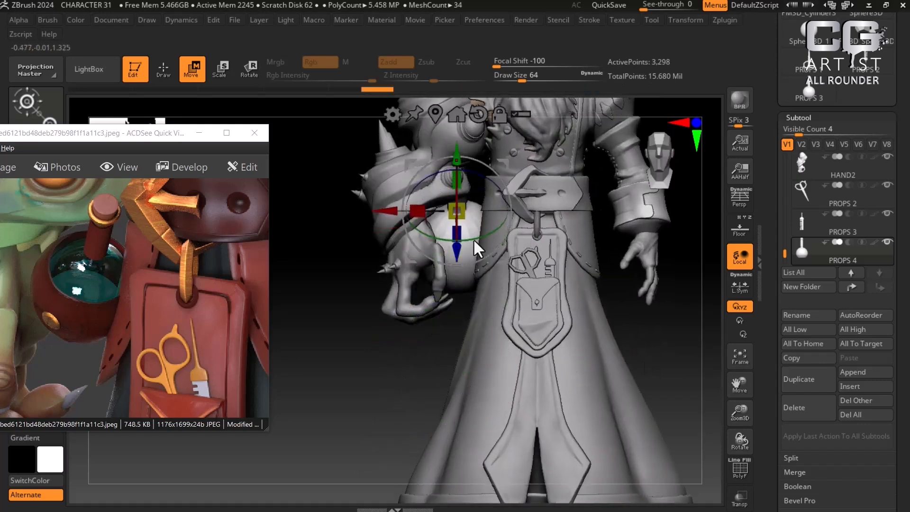
{"action": "left_click_drag", "start_coordinate": [465, 206], "coordinate": [445, 230]}
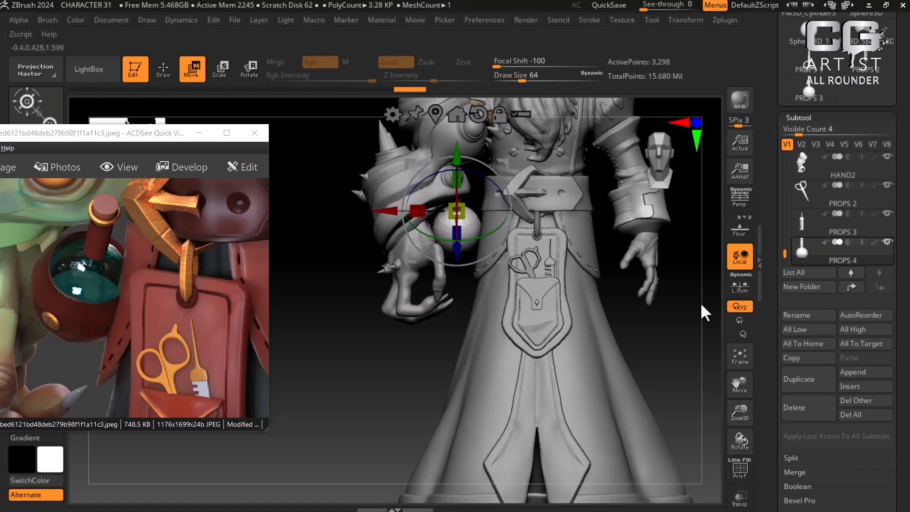
Step: In side view, bring the flask back from in front of the character to the clawed hand
{"action": "left_click_drag", "start_coordinate": [691, 329], "coordinate": [582, 334]}
{"action": "left_click_drag", "start_coordinate": [477, 348], "coordinate": [461, 347]}
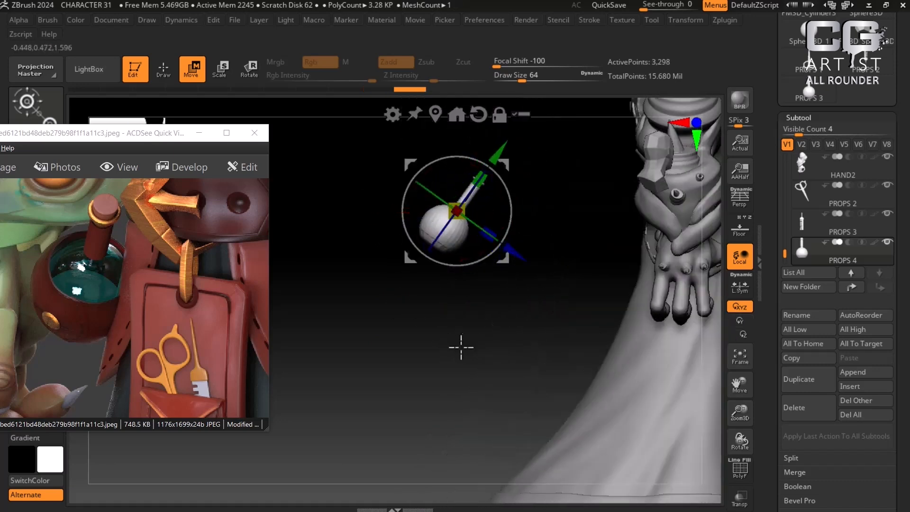
{"action": "left_click_drag", "start_coordinate": [484, 312], "coordinate": [410, 338], "text": "alt"}
{"action": "left_click_drag", "start_coordinate": [439, 279], "coordinate": [530, 344]}
{"action": "left_click_drag", "start_coordinate": [517, 240], "coordinate": [542, 194]}
{"action": "left_click_drag", "start_coordinate": [567, 299], "coordinate": [638, 339]}
{"action": "left_click_drag", "start_coordinate": [429, 278], "coordinate": [459, 347]}
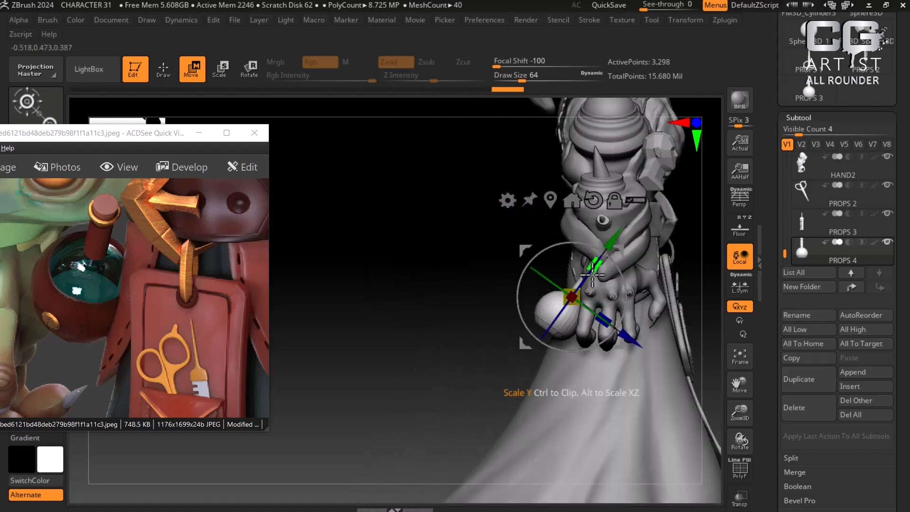
Step: Raise the round flask to the belt in side view, then tilt its neck toward the belt and shift it slightly closer in front view
{"action": "left_click_drag", "start_coordinate": [611, 243], "coordinate": [649, 189]}
{"action": "left_click_drag", "start_coordinate": [670, 285], "coordinate": [675, 288]}
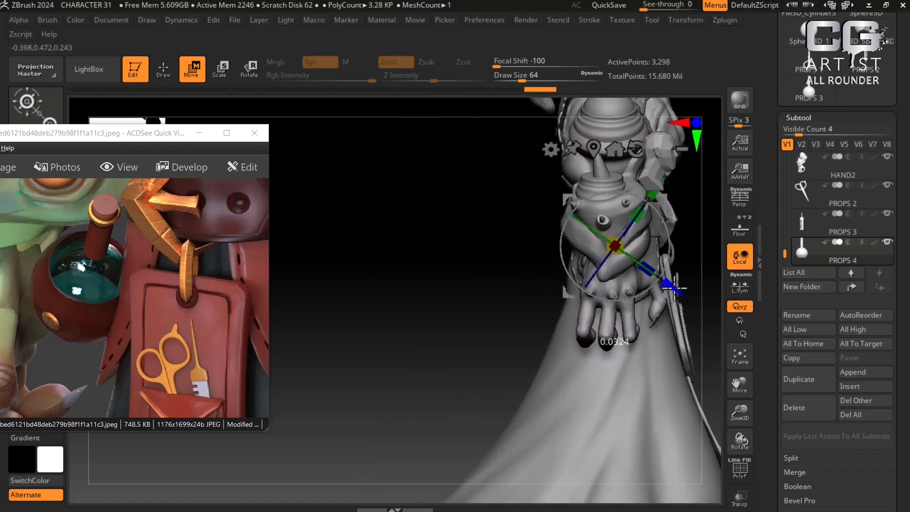
{"action": "left_click_drag", "start_coordinate": [497, 349], "coordinate": [398, 390]}
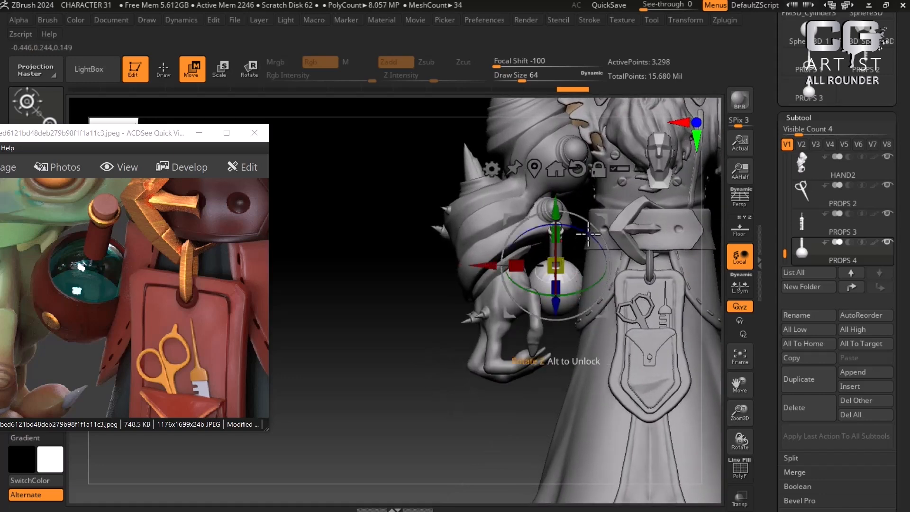
{"action": "left_click_drag", "start_coordinate": [588, 234], "coordinate": [602, 240]}
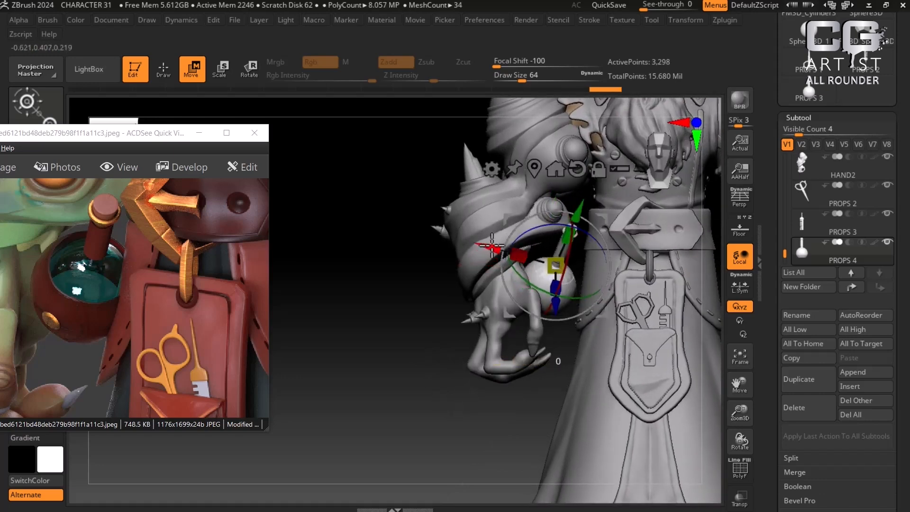
{"action": "left_click_drag", "start_coordinate": [493, 245], "coordinate": [496, 248]}
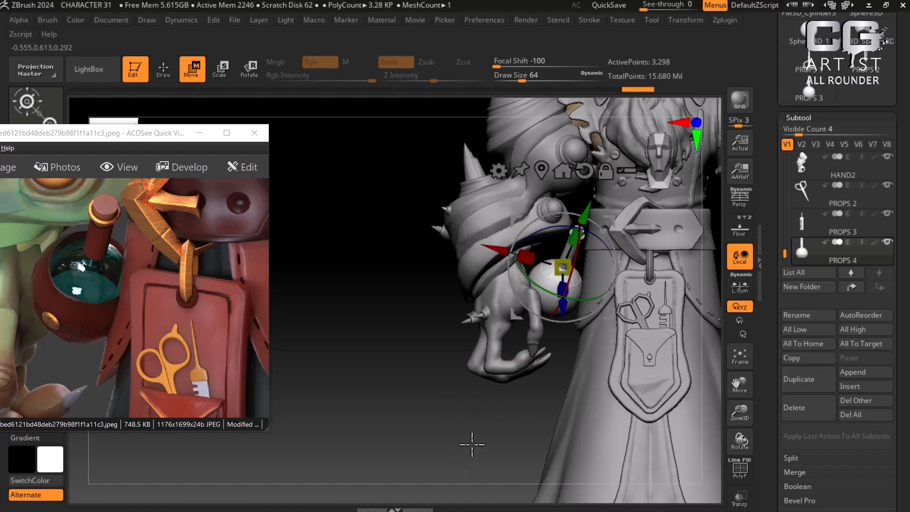
Step: Browse the reference images to the side-view character render and zoom in on the flask at the belt
{"action": "left_click_drag", "start_coordinate": [472, 444], "coordinate": [442, 327], "text": "alt"}
{"action": "left_click_drag", "start_coordinate": [142, 329], "coordinate": [183, 334]}
{"action": "scroll", "coordinate": [169, 329], "scroll_direction": "down", "scroll_amount": 1}
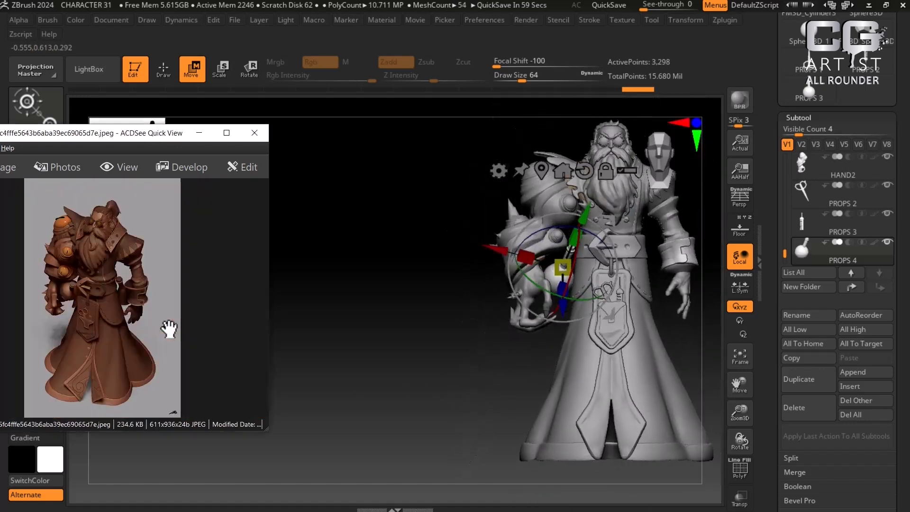
{"action": "scroll", "coordinate": [163, 324], "scroll_direction": "down", "scroll_amount": 1}
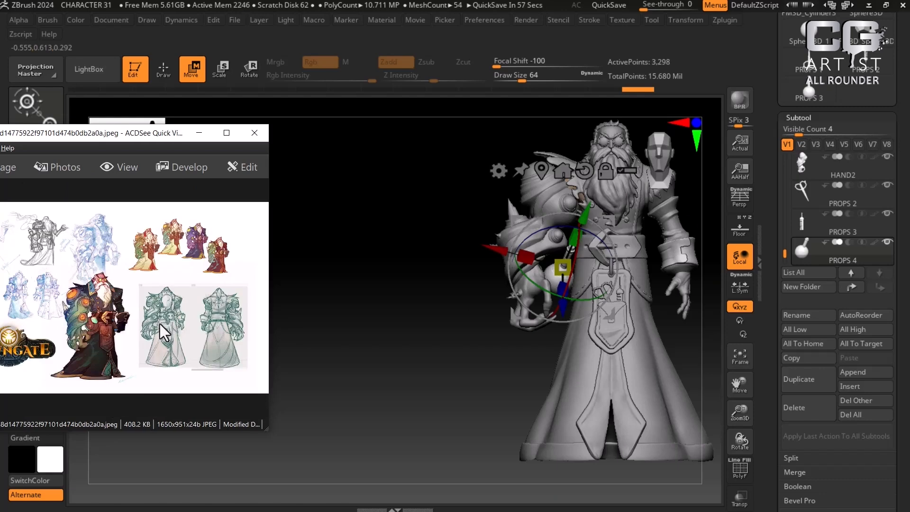
{"action": "scroll", "coordinate": [159, 324], "scroll_direction": "down", "scroll_amount": 1}
{"action": "scroll", "coordinate": [157, 323], "scroll_direction": "down", "scroll_amount": 1}
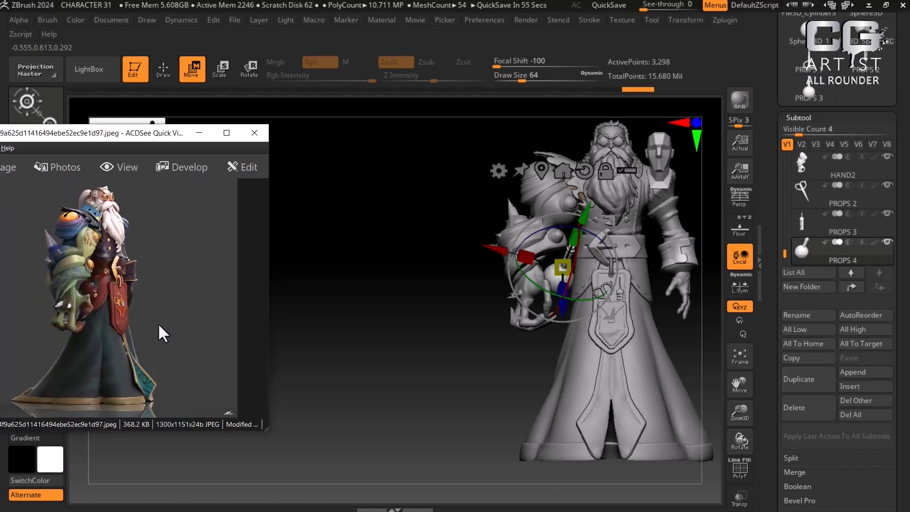
{"action": "scroll", "coordinate": [152, 318], "scroll_direction": "up", "scroll_amount": 4, "text": "ctrl"}
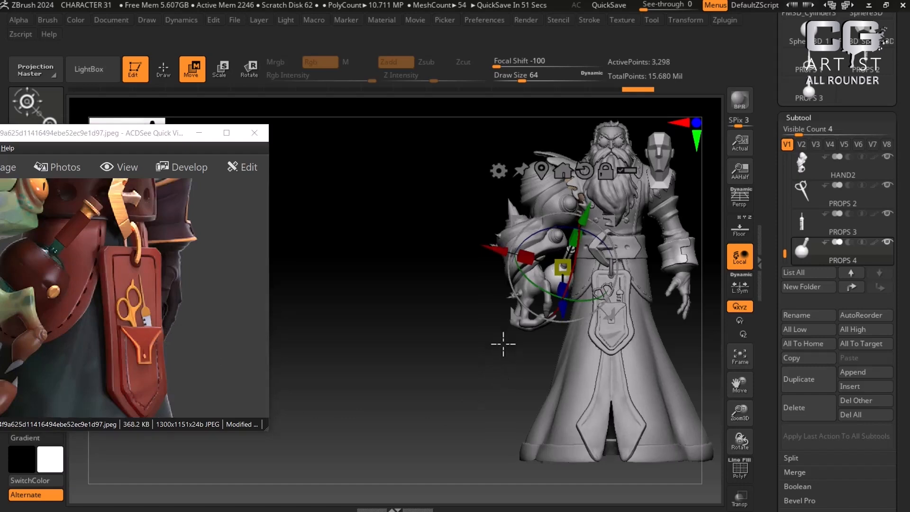
Step: Nudge the round flask along its neck axis in side view, and widen the reference window with the flask panned into view
{"action": "left_click_drag", "start_coordinate": [447, 372], "coordinate": [696, 445]}
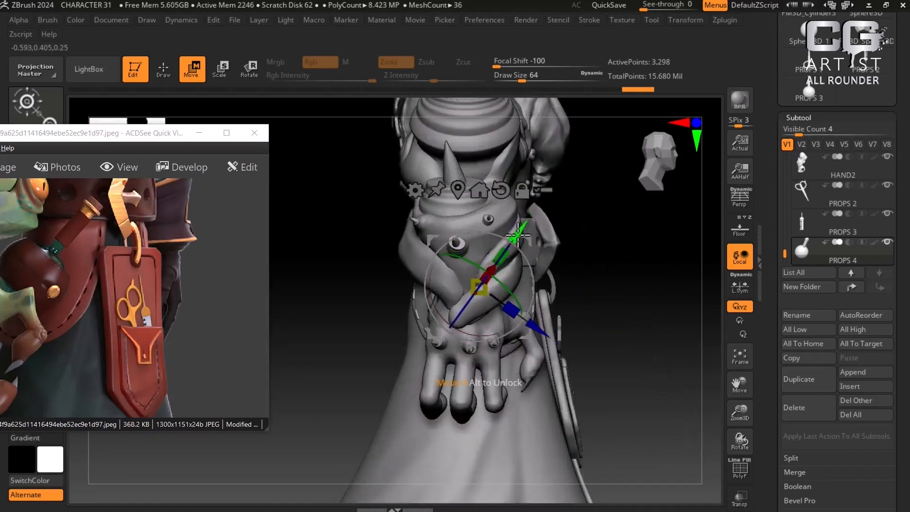
{"action": "left_click_drag", "start_coordinate": [523, 233], "coordinate": [524, 230]}
{"action": "left_click_drag", "start_coordinate": [640, 315], "coordinate": [582, 326]}
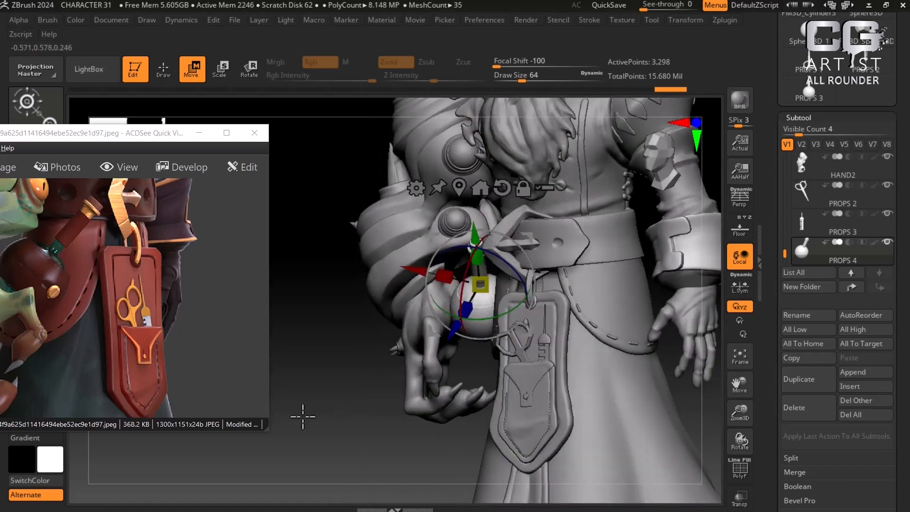
{"action": "left_click_drag", "start_coordinate": [269, 421], "coordinate": [291, 421]}
{"action": "left_click_drag", "start_coordinate": [167, 365], "coordinate": [252, 360]}
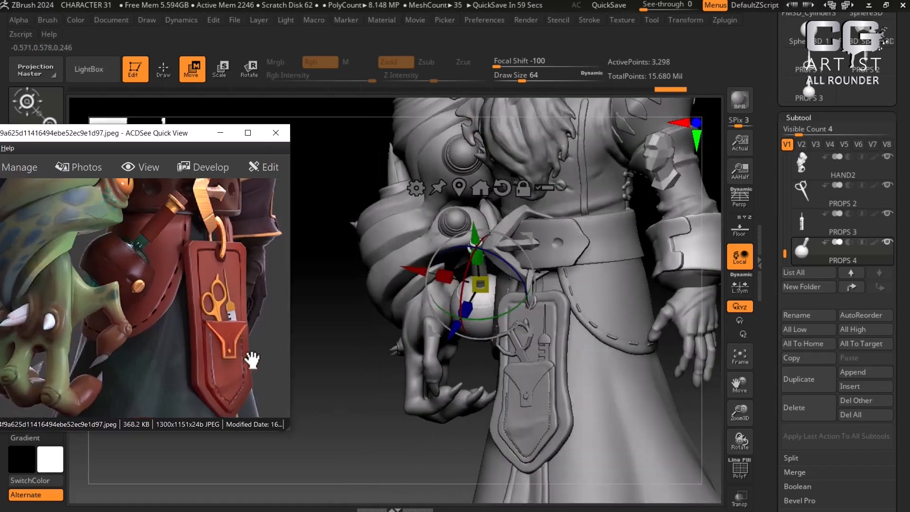
{"action": "left_click_drag", "start_coordinate": [394, 445], "coordinate": [374, 453]}
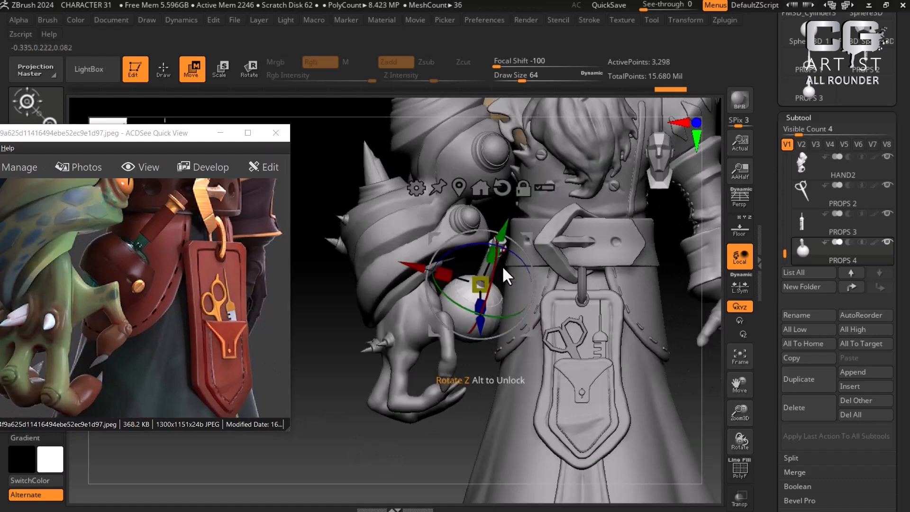
Step: Fine-tune the round flask's position between the coat and the clawed hand, checking it from the front, back and side
{"action": "left_click_drag", "start_coordinate": [477, 326], "coordinate": [485, 309], "text": "ctrl"}
{"action": "left_click_drag", "start_coordinate": [397, 418], "coordinate": [354, 425]}
{"action": "left_click_drag", "start_coordinate": [354, 364], "coordinate": [402, 346]}
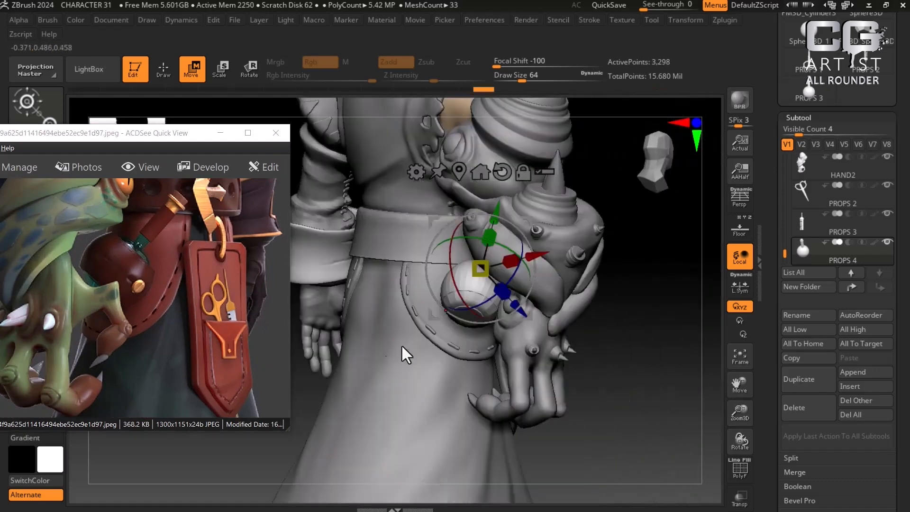
{"action": "left_click_drag", "start_coordinate": [648, 362], "coordinate": [602, 357]}
{"action": "left_click_drag", "start_coordinate": [540, 311], "coordinate": [550, 317]}
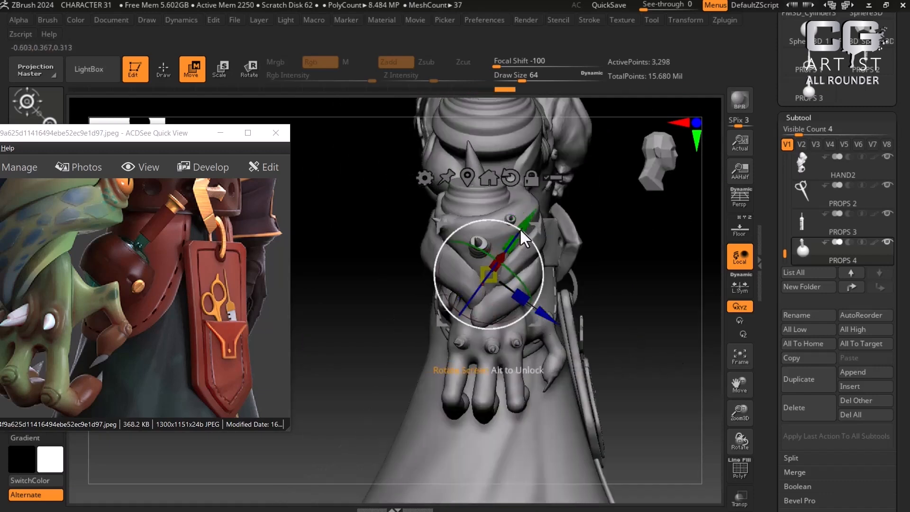
{"action": "left_click_drag", "start_coordinate": [528, 224], "coordinate": [535, 221]}
{"action": "left_click_drag", "start_coordinate": [604, 271], "coordinate": [482, 373]}
{"action": "left_click_drag", "start_coordinate": [385, 473], "coordinate": [435, 440]}
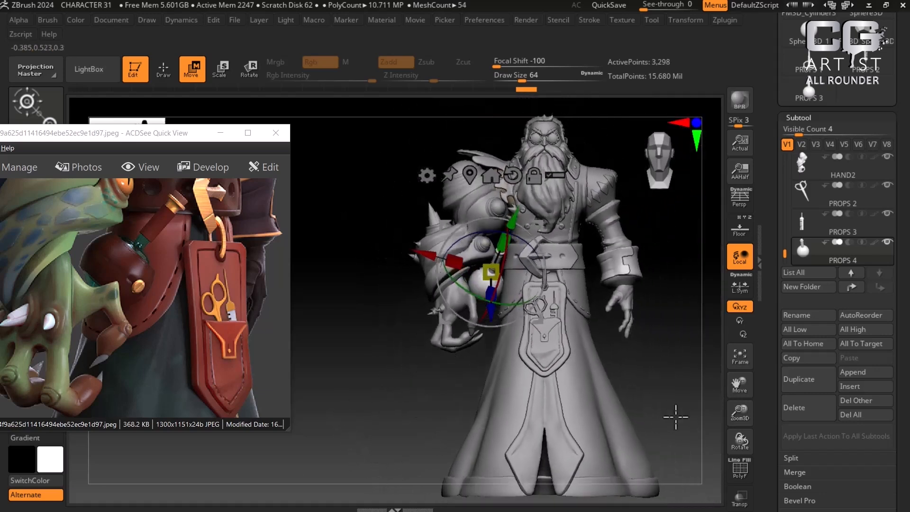
Step: Compare the full front and side references, then shift the round flask in side view to match its place at the waist
{"action": "left_click_drag", "start_coordinate": [204, 315], "coordinate": [137, 334]}
{"action": "scroll", "coordinate": [189, 343], "scroll_direction": "down", "scroll_amount": 6}
{"action": "key", "text": "Right"}
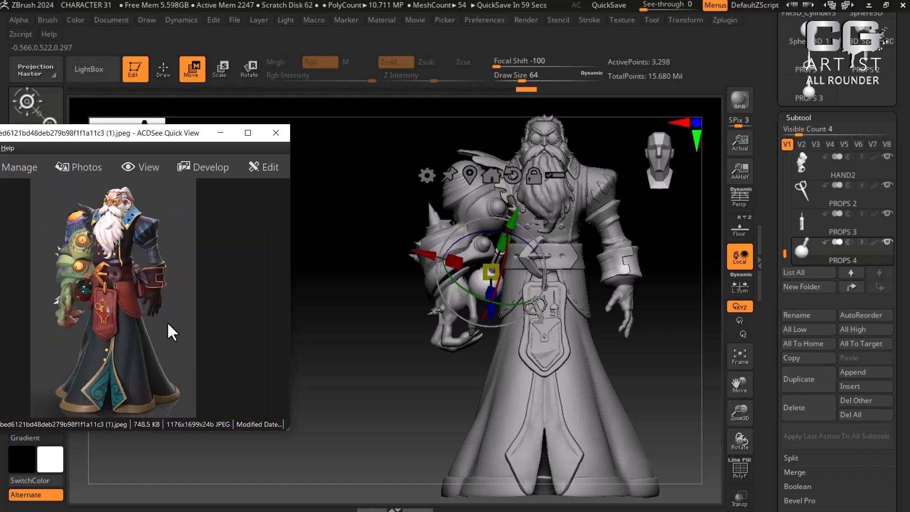
{"action": "key", "text": "Right"}
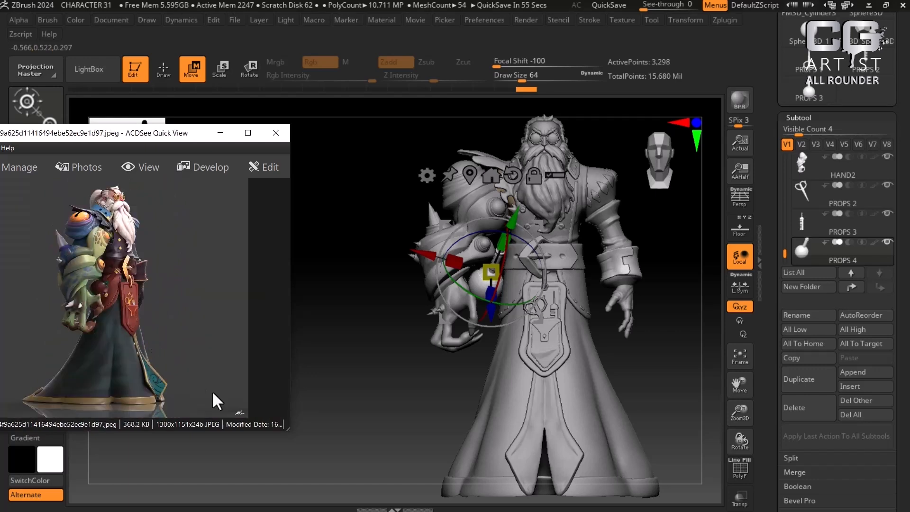
{"action": "left_click_drag", "start_coordinate": [313, 410], "coordinate": [372, 413]}
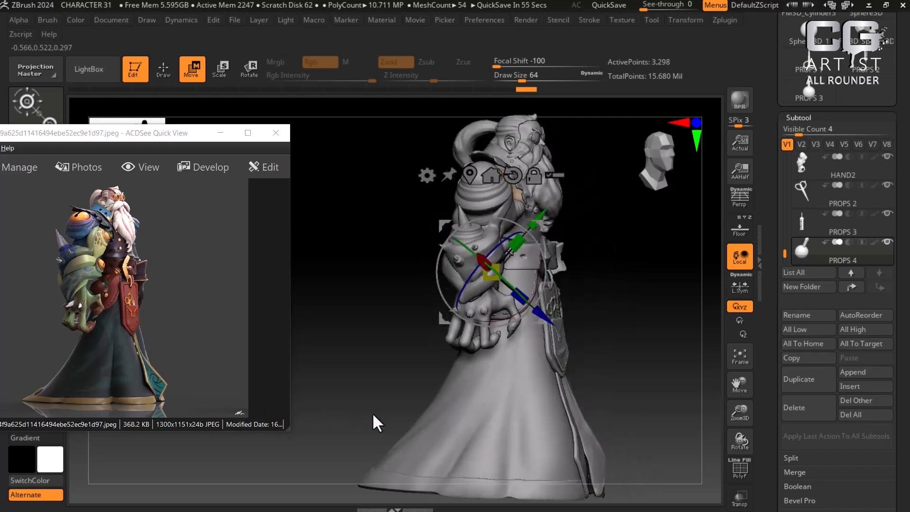
{"action": "left_click_drag", "start_coordinate": [610, 287], "coordinate": [628, 312]}
{"action": "left_click_drag", "start_coordinate": [547, 223], "coordinate": [559, 219]}
{"action": "left_click_drag", "start_coordinate": [560, 318], "coordinate": [561, 317]}
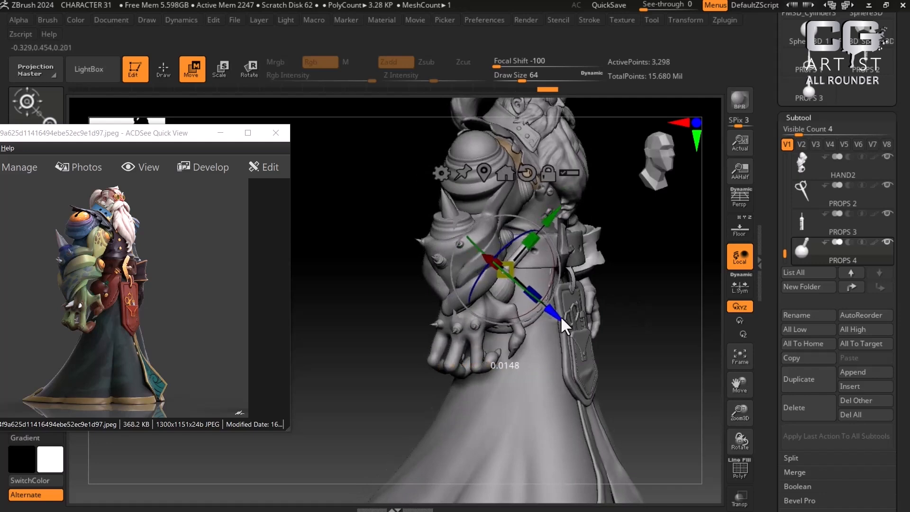
Step: Zoom the side-view reference in on the belt and make a final small adjustment to the round flask's position
{"action": "left_click", "coordinate": [118, 298]}
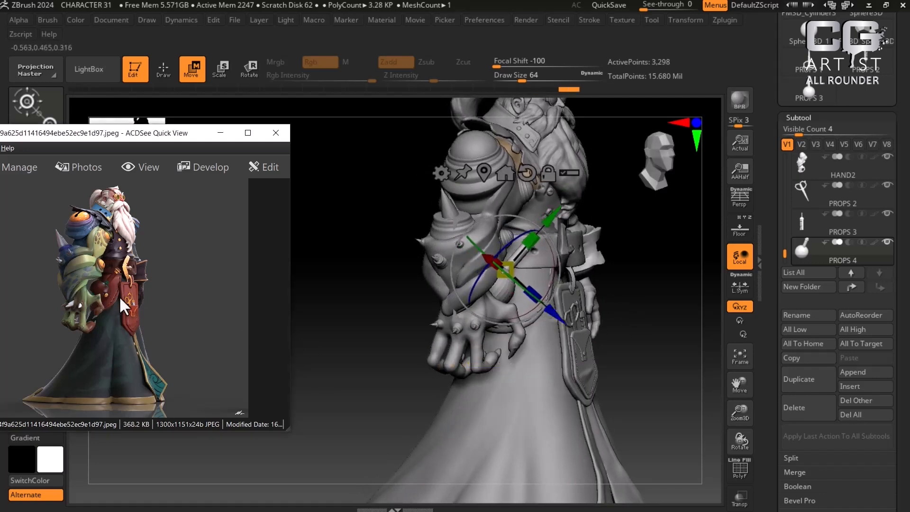
{"action": "scroll", "coordinate": [119, 298], "scroll_direction": "up", "scroll_amount": 5}
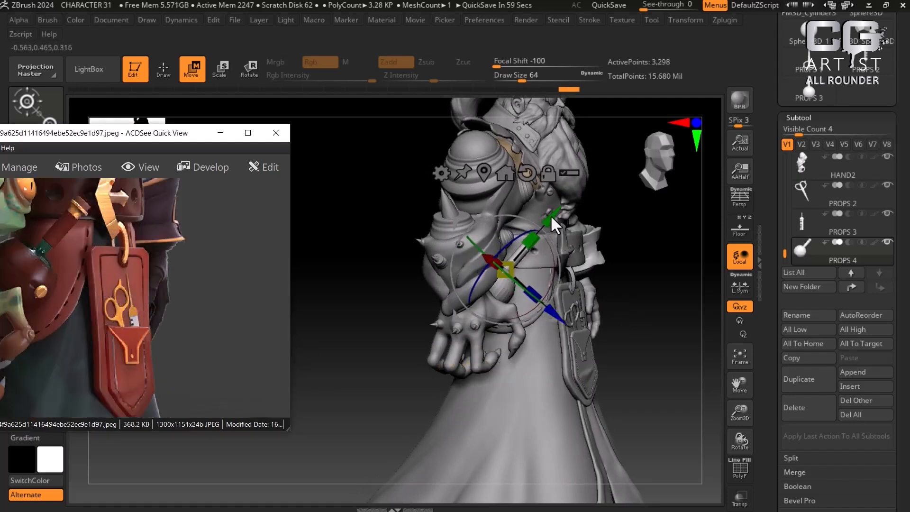
{"action": "left_click_drag", "start_coordinate": [551, 215], "coordinate": [549, 223]}
{"action": "left_click_drag", "start_coordinate": [554, 322], "coordinate": [565, 328]}
{"action": "left_click_drag", "start_coordinate": [622, 331], "coordinate": [427, 428]}
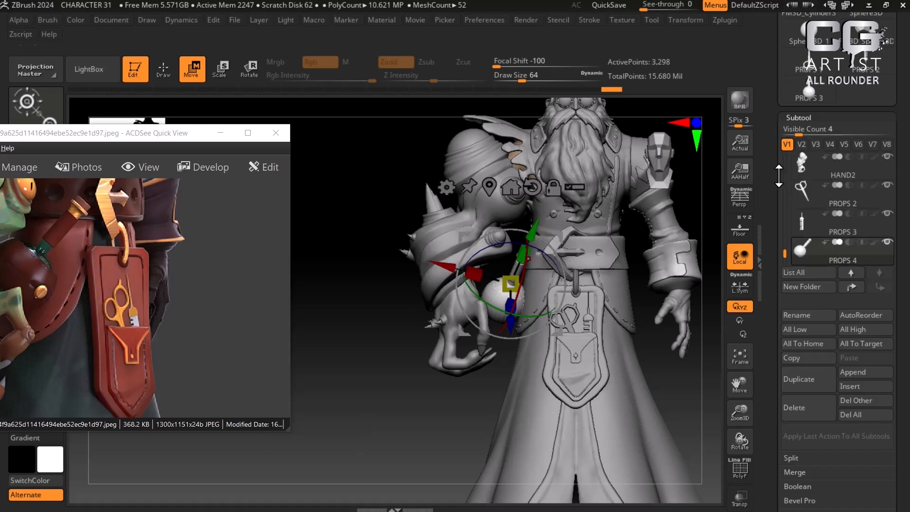
Step: Load the PolyMesh3D star as the active tool and import the conical flask mesh PROPS 4 into it
{"action": "left_click_drag", "start_coordinate": [779, 176], "coordinate": [770, 293]}
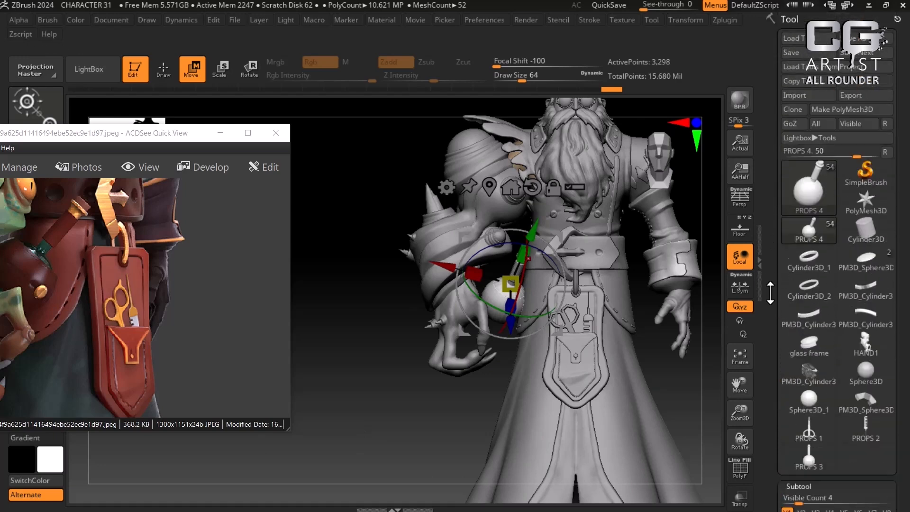
{"action": "left_click", "coordinate": [867, 201]}
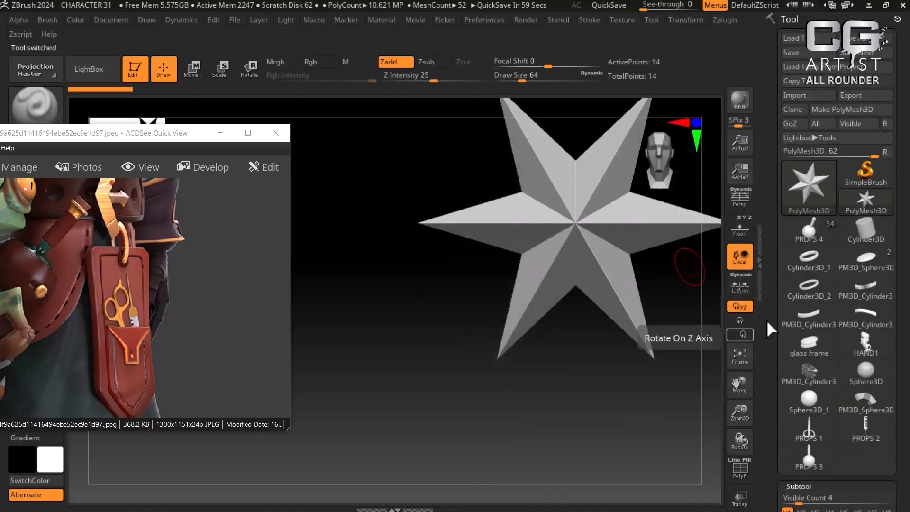
{"action": "left_click", "coordinate": [806, 97]}
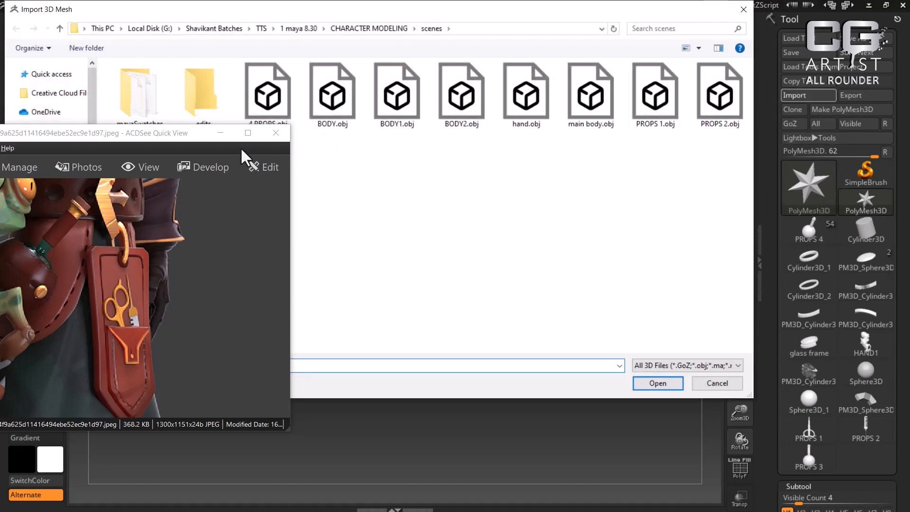
{"action": "double_click", "coordinate": [215, 183]}
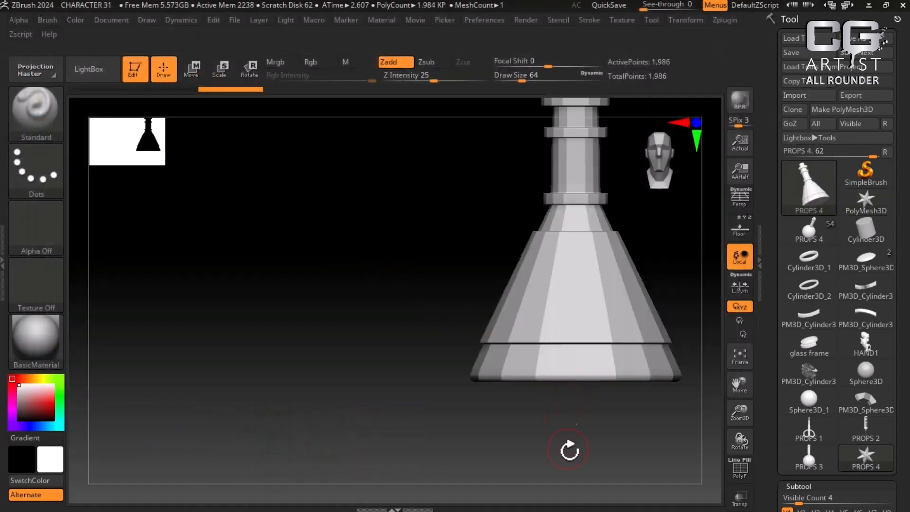
Step: Return to the character tool and insert the conical flask PROPS 4 as a new subtool below the round flask
{"action": "left_click", "coordinate": [813, 240]}
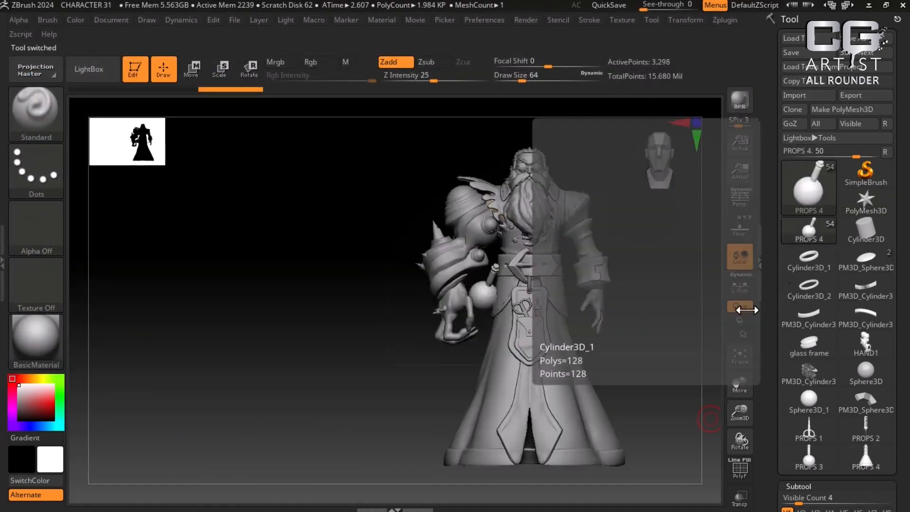
{"action": "scroll", "coordinate": [771, 432], "scroll_direction": "down", "scroll_amount": 6}
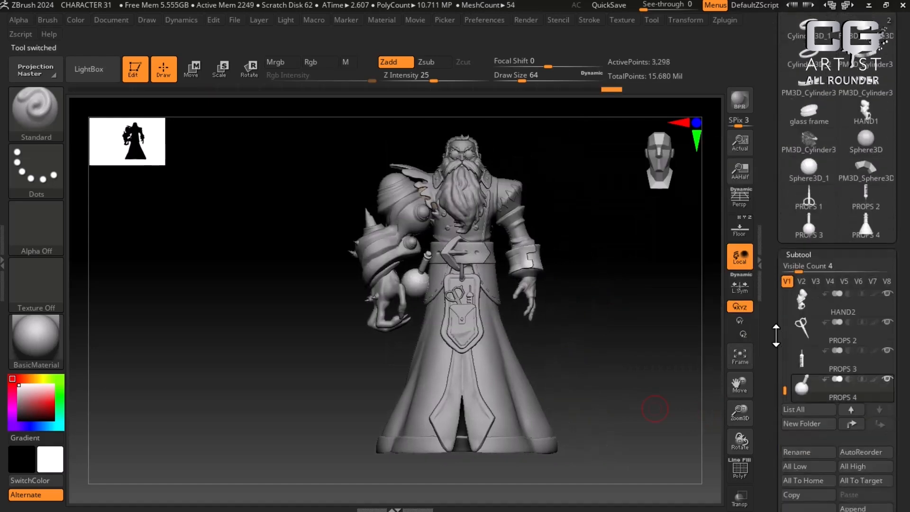
{"action": "scroll", "coordinate": [769, 435], "scroll_direction": "down", "scroll_amount": 3}
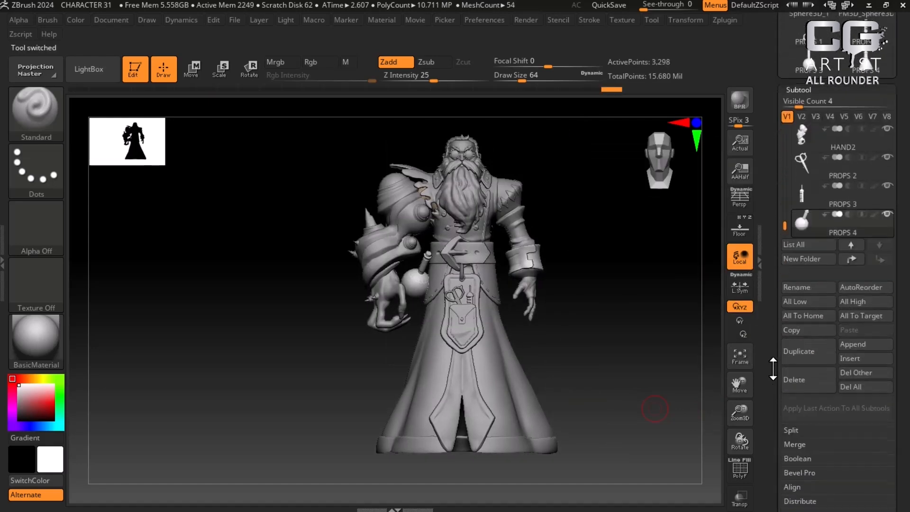
{"action": "left_click", "coordinate": [871, 361]}
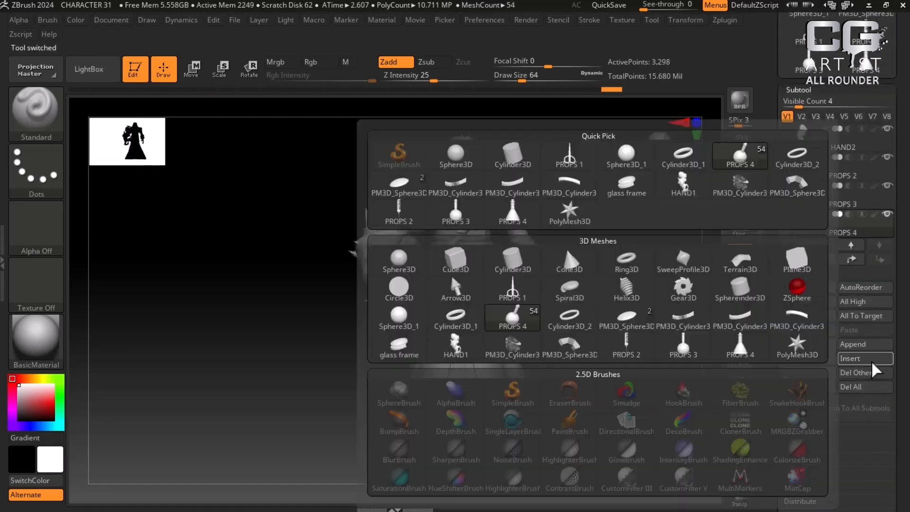
{"action": "left_click", "coordinate": [528, 218]}
Step: Make the conical flask the active subtool, centre the transform gizmo on it, and move it from below the feet up to the character's body
{"action": "left_click_drag", "start_coordinate": [664, 367], "coordinate": [628, 284], "text": "alt"}
{"action": "left_click", "coordinate": [189, 75]}
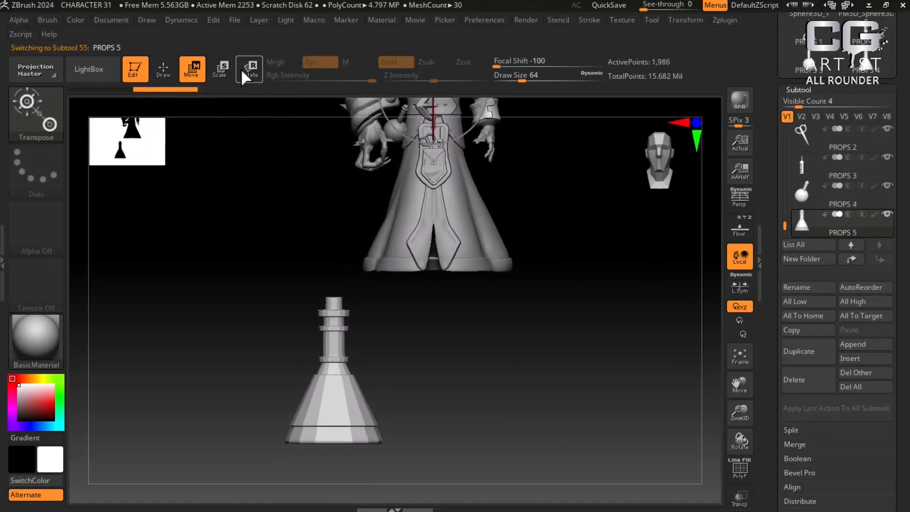
{"action": "mouse_move", "coordinate": [603, 335]}
{"action": "left_mouse_down", "text": "alt"}
{"action": "mouse_move", "coordinate": [620, 437]}
{"action": "mouse_move", "coordinate": [603, 328]}
{"action": "left_mouse_up", "text": "alt"}
{"action": "left_click_drag", "start_coordinate": [329, 437], "coordinate": [486, 435]}
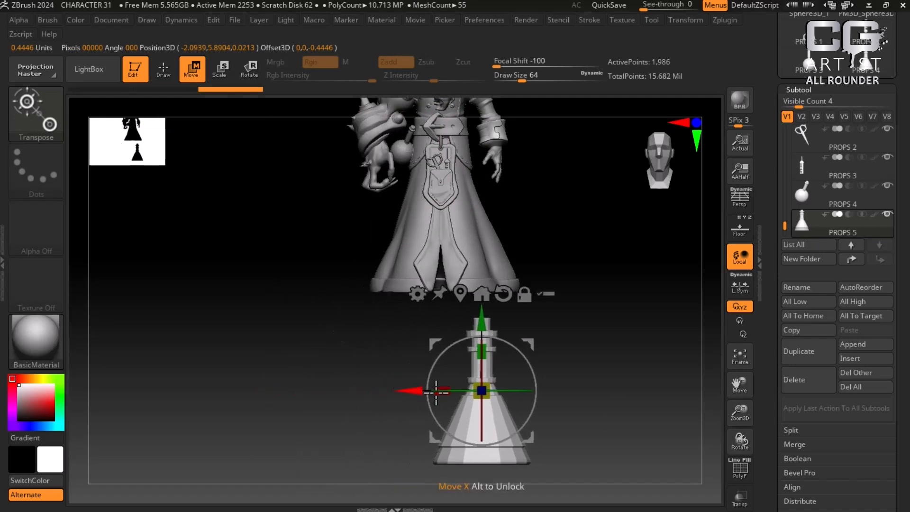
{"action": "left_click_drag", "start_coordinate": [482, 321], "coordinate": [482, 89]}
{"action": "left_click_drag", "start_coordinate": [583, 230], "coordinate": [593, 386], "text": "alt"}
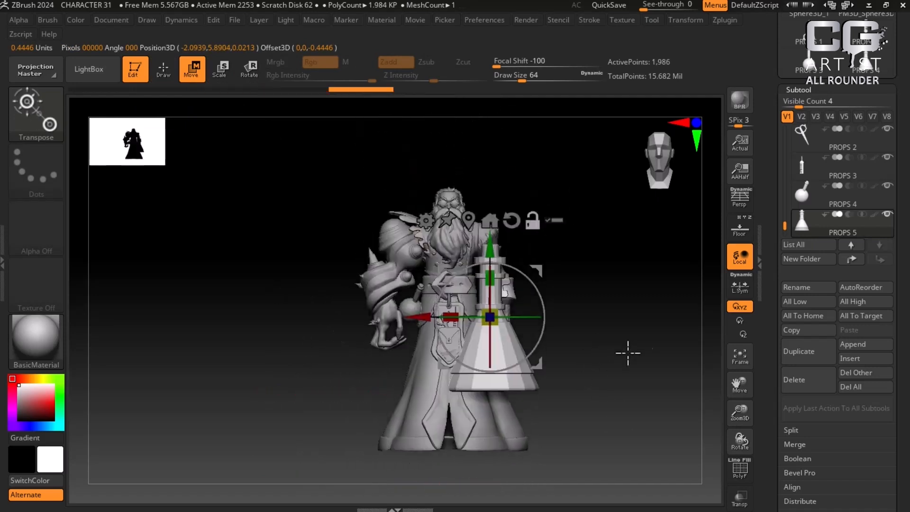
Step: Tilt the conical flask in side view, scale it down, and place it beside the belt near the human hand
{"action": "left_click_drag", "start_coordinate": [627, 353], "coordinate": [610, 337]}
{"action": "left_click_drag", "start_coordinate": [542, 297], "coordinate": [472, 368]}
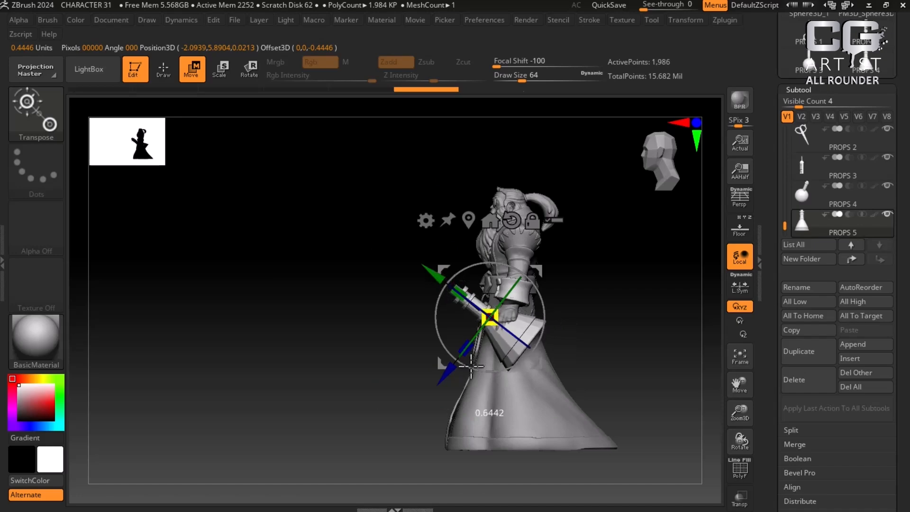
{"action": "left_click_drag", "start_coordinate": [600, 366], "coordinate": [611, 448]}
{"action": "mouse_move", "coordinate": [492, 317]}
{"action": "left_mouse_down"}
{"action": "mouse_move", "coordinate": [467, 350]}
{"action": "mouse_move", "coordinate": [489, 308]}
{"action": "left_mouse_up"}
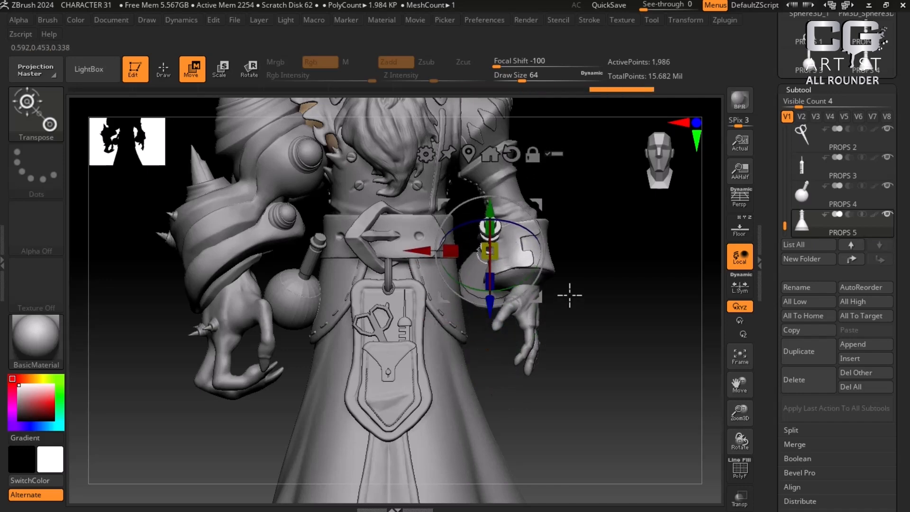
Step: Bring up the coloured character reference image beside the model and shift the conical flask sideways toward the belt in front view
{"action": "key", "text": "super"}
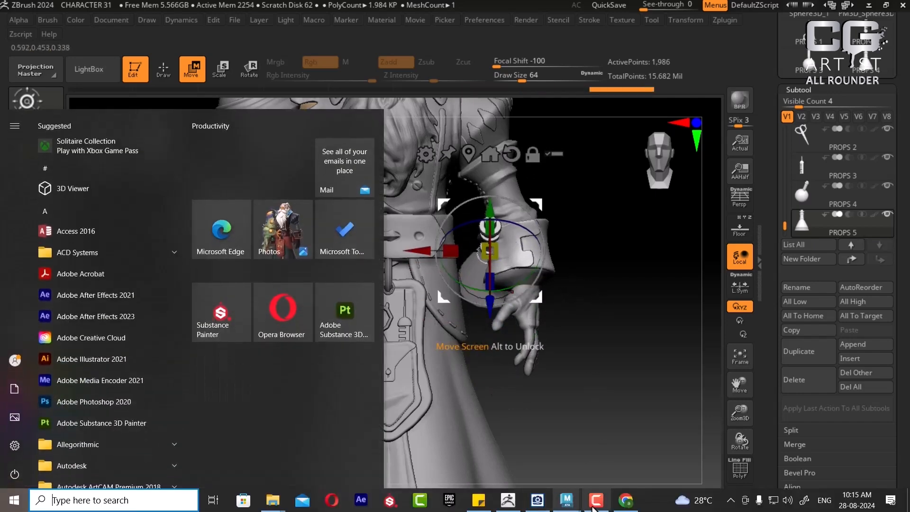
{"action": "left_click", "coordinate": [532, 496]}
{"action": "scroll", "coordinate": [208, 325], "scroll_direction": "down", "scroll_amount": 1}
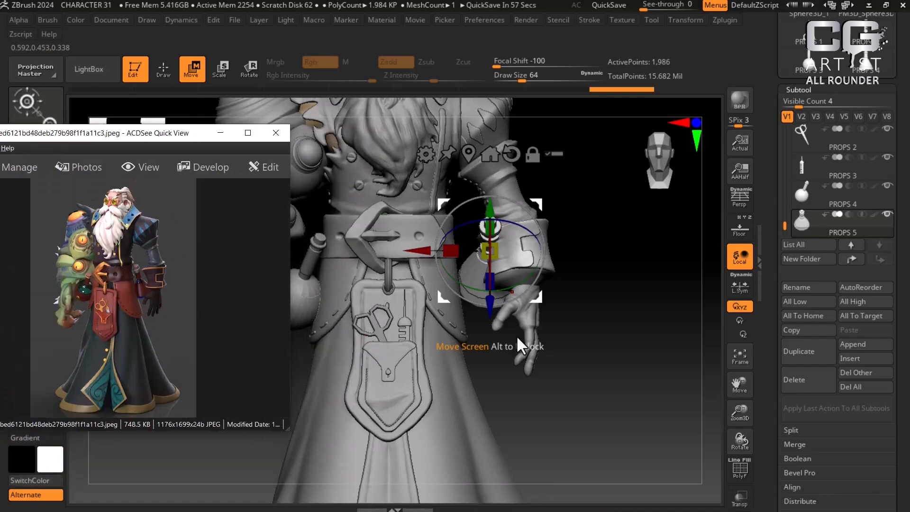
{"action": "left_click_drag", "start_coordinate": [516, 230], "coordinate": [512, 228]}
{"action": "left_click_drag", "start_coordinate": [646, 333], "coordinate": [690, 390]}
{"action": "left_click_drag", "start_coordinate": [427, 261], "coordinate": [396, 264]}
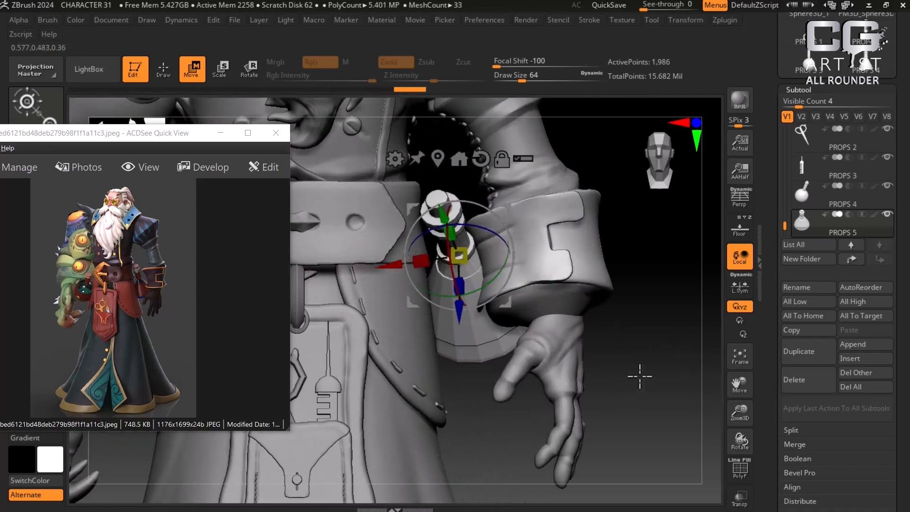
Step: Tilt the conical flask about 6 degrees in side view and enlarge the reference image around the belt bottle
{"action": "left_click_drag", "start_coordinate": [640, 376], "coordinate": [682, 361]}
{"action": "left_click_drag", "start_coordinate": [322, 316], "coordinate": [344, 318]}
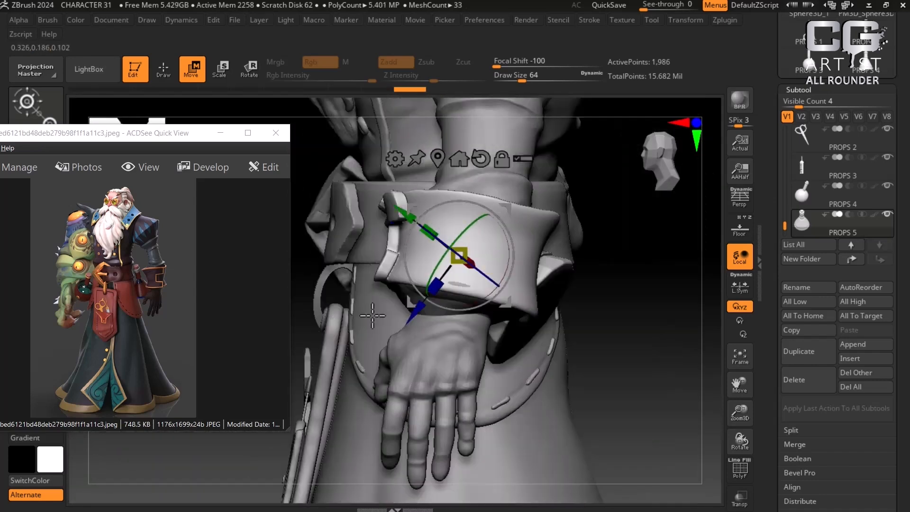
{"action": "left_click_drag", "start_coordinate": [504, 239], "coordinate": [508, 243]}
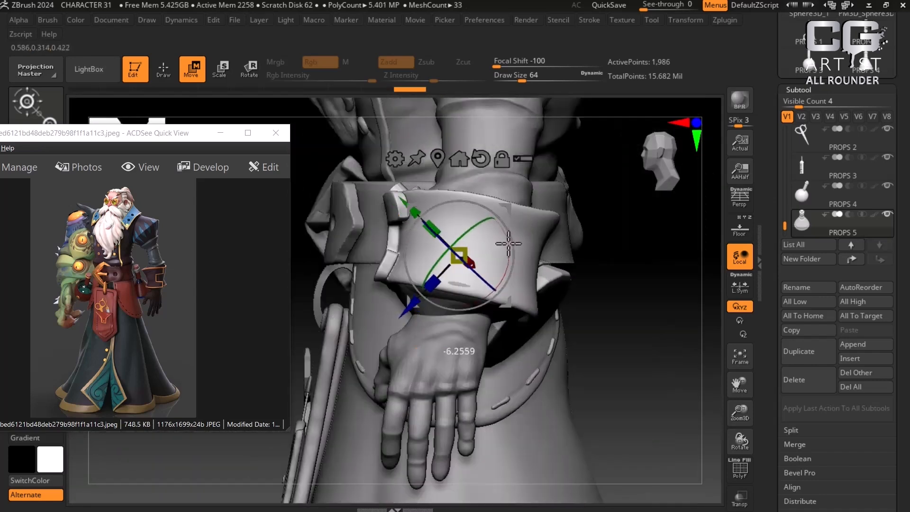
{"action": "left_click", "coordinate": [251, 279]}
{"action": "scroll", "coordinate": [251, 281], "scroll_direction": "up", "scroll_amount": 5}
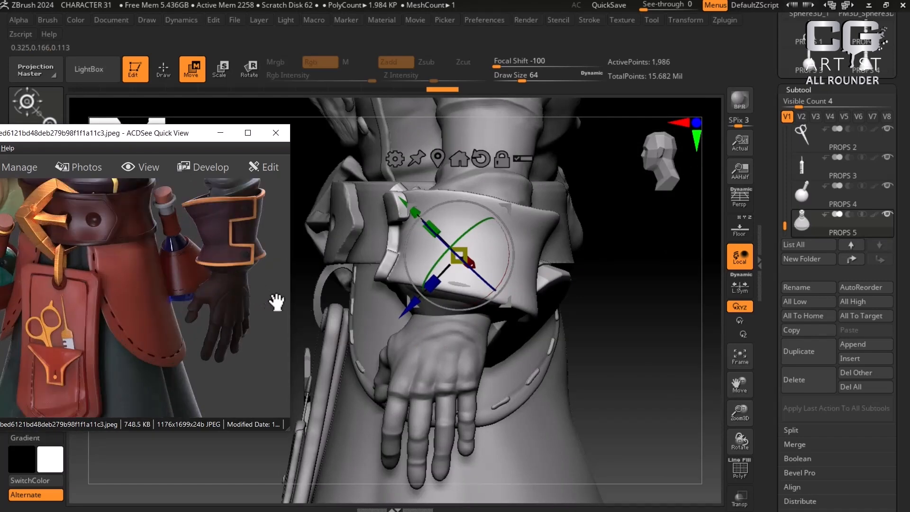
Step: Scale the conical flask down slightly in front view to match the bottle in the reference image
{"action": "left_click_drag", "start_coordinate": [685, 347], "coordinate": [714, 345]}
{"action": "mouse_move", "coordinate": [648, 350]}
{"action": "left_mouse_down"}
{"action": "mouse_move", "coordinate": [663, 351]}
{"action": "mouse_move", "coordinate": [660, 332]}
{"action": "mouse_move", "coordinate": [660, 347]}
{"action": "left_mouse_up"}
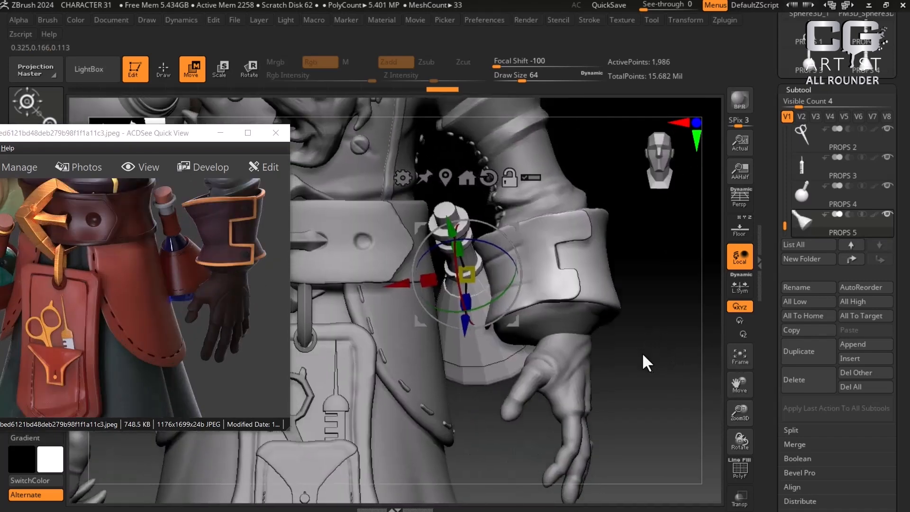
{"action": "key", "text": "p"}
{"action": "key", "text": "p"}
{"action": "left_click_drag", "start_coordinate": [643, 354], "coordinate": [672, 365]}
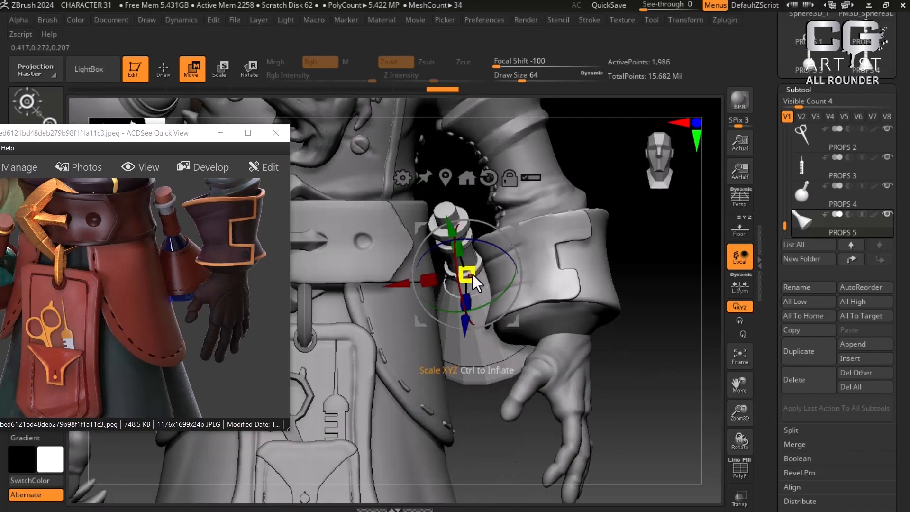
{"action": "left_click_drag", "start_coordinate": [473, 275], "coordinate": [460, 280]}
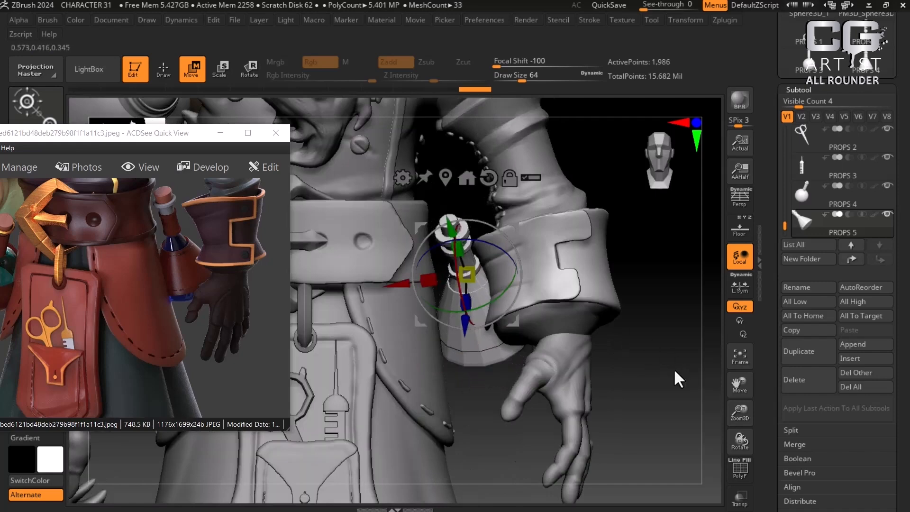
Step: Shift the conical flask sideways against the belt and rotate it about 2 degrees in front view
{"action": "left_click_drag", "start_coordinate": [675, 371], "coordinate": [556, 381]}
{"action": "left_click_drag", "start_coordinate": [325, 364], "coordinate": [387, 348]}
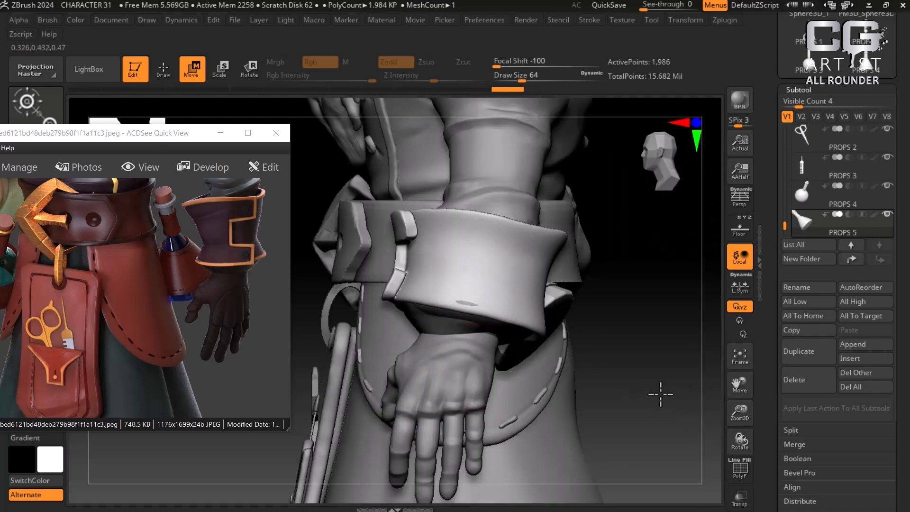
{"action": "mouse_move", "coordinate": [660, 392]}
{"action": "left_mouse_down"}
{"action": "mouse_move", "coordinate": [691, 395]}
{"action": "mouse_move", "coordinate": [676, 399]}
{"action": "left_mouse_up"}
{"action": "left_click_drag", "start_coordinate": [639, 361], "coordinate": [659, 337]}
{"action": "left_click_drag", "start_coordinate": [411, 294], "coordinate": [393, 298]}
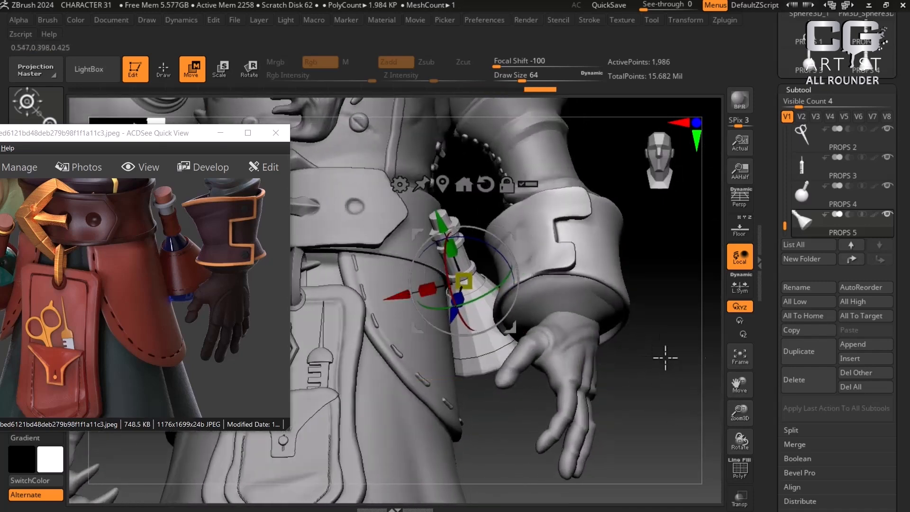
{"action": "left_click_drag", "start_coordinate": [662, 358], "coordinate": [690, 400]}
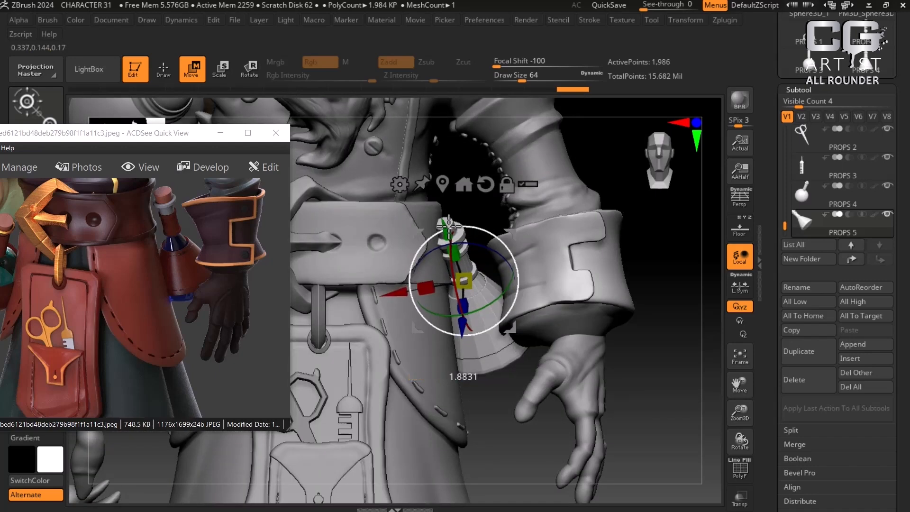
{"action": "left_click_drag", "start_coordinate": [448, 230], "coordinate": [446, 224]}
{"action": "left_click_drag", "start_coordinate": [392, 290], "coordinate": [398, 288]}
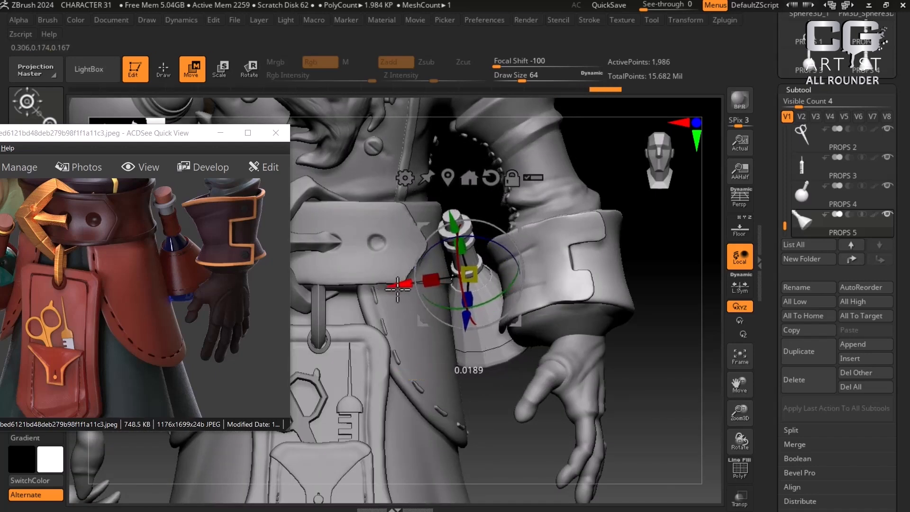
Step: Find the brown clay reference image with the back view and examine how the conical flask hangs from the belt
{"action": "left_click_drag", "start_coordinate": [608, 375], "coordinate": [440, 389]}
{"action": "left_click_drag", "start_coordinate": [137, 310], "coordinate": [75, 301]}
{"action": "scroll", "coordinate": [93, 295], "scroll_direction": "down", "scroll_amount": 1}
{"action": "scroll", "coordinate": [96, 303], "scroll_direction": "down", "scroll_amount": 2}
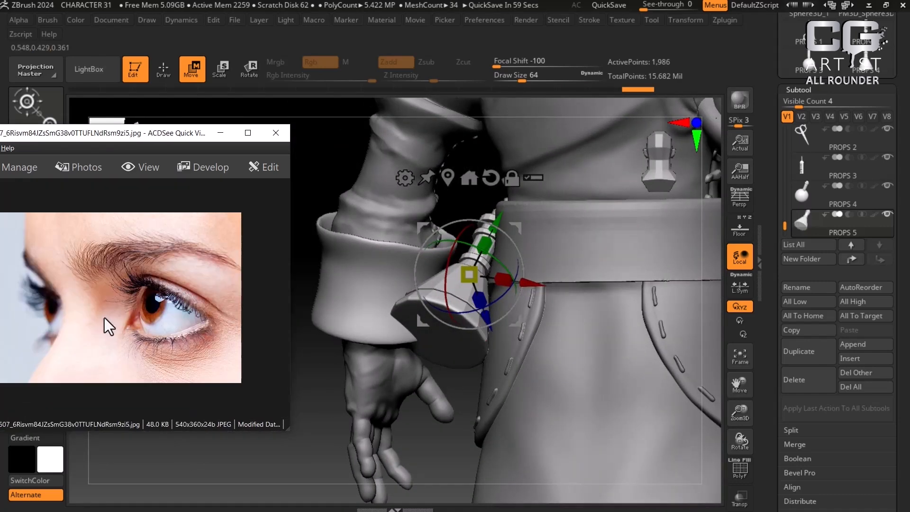
{"action": "scroll", "coordinate": [104, 317], "scroll_direction": "down", "scroll_amount": 1}
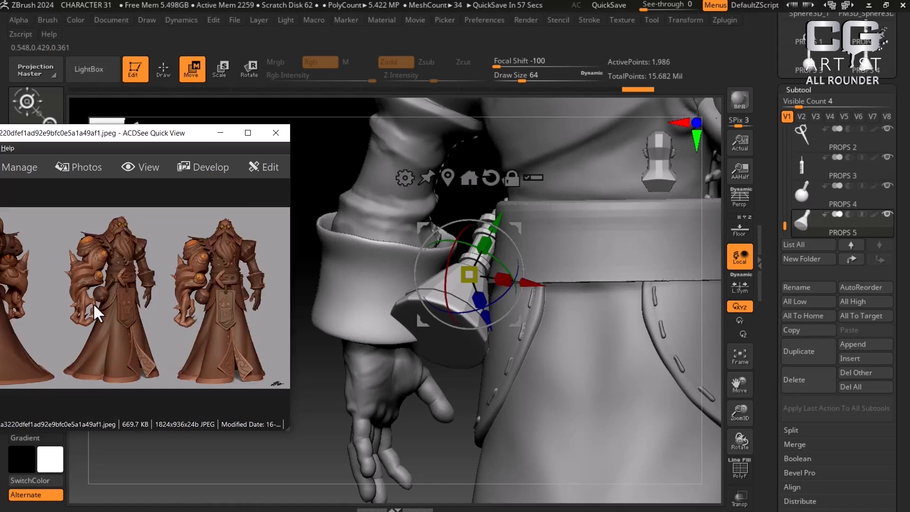
{"action": "left_click_drag", "start_coordinate": [124, 131], "coordinate": [198, 122]}
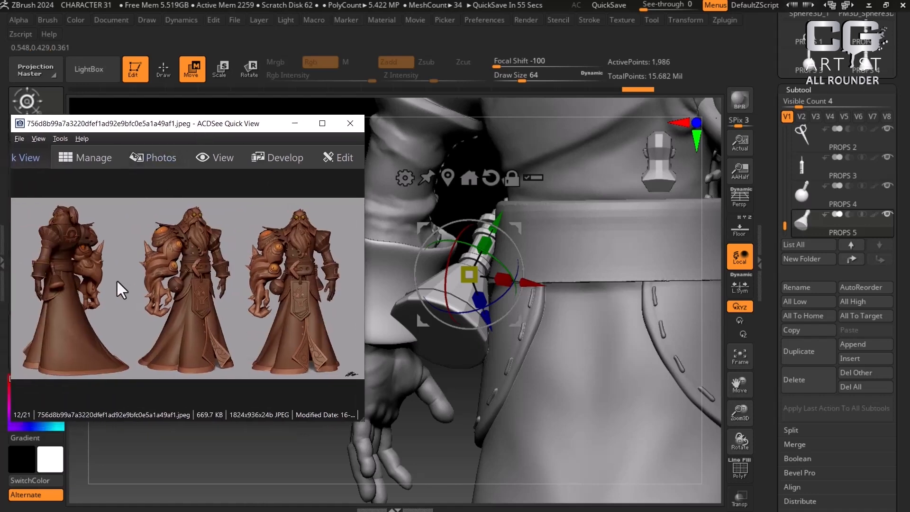
{"action": "scroll", "coordinate": [118, 284], "scroll_direction": "up", "scroll_amount": 3, "text": "ctrl"}
{"action": "left_click_drag", "start_coordinate": [116, 313], "coordinate": [253, 315]}
{"action": "scroll", "coordinate": [254, 315], "scroll_direction": "up", "scroll_amount": 1, "text": "ctrl"}
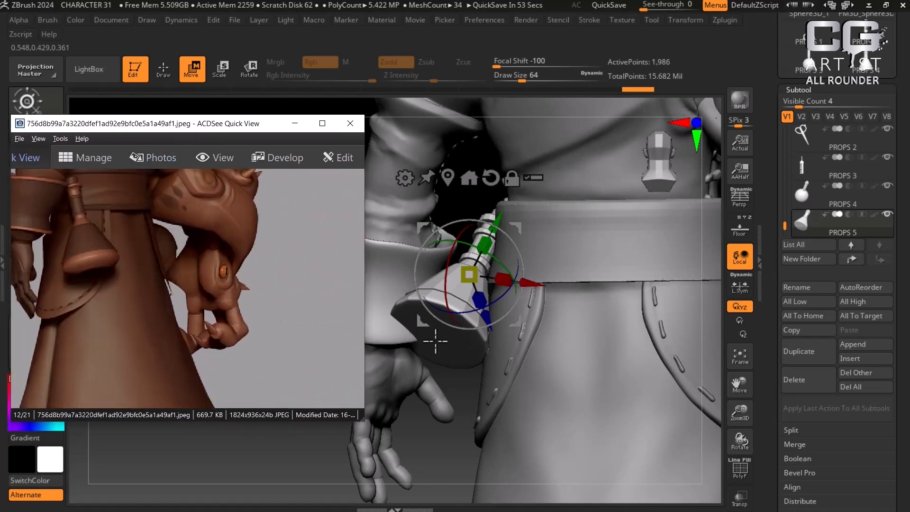
Step: Reposition the conical flask toward the character's back in side view and bring it closer to the belt in front view
{"action": "left_click_drag", "start_coordinate": [280, 474], "coordinate": [325, 483]}
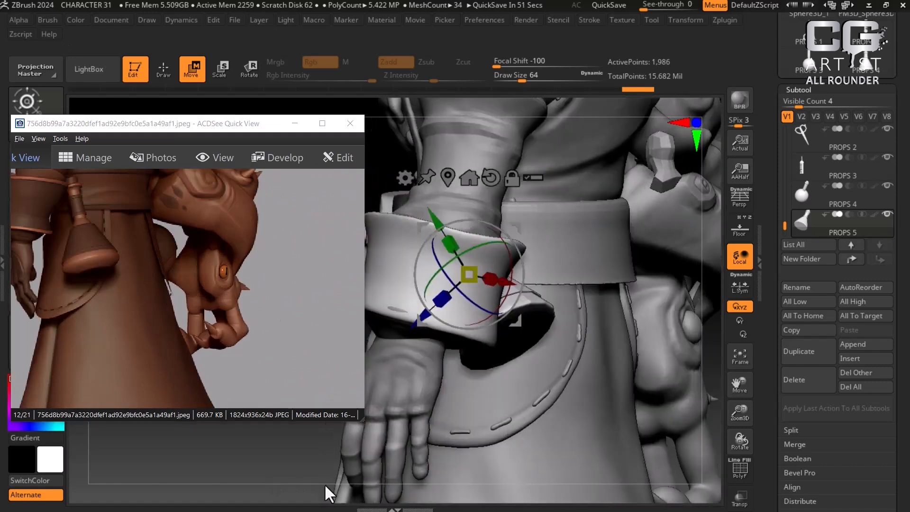
{"action": "left_click_drag", "start_coordinate": [225, 470], "coordinate": [287, 474]}
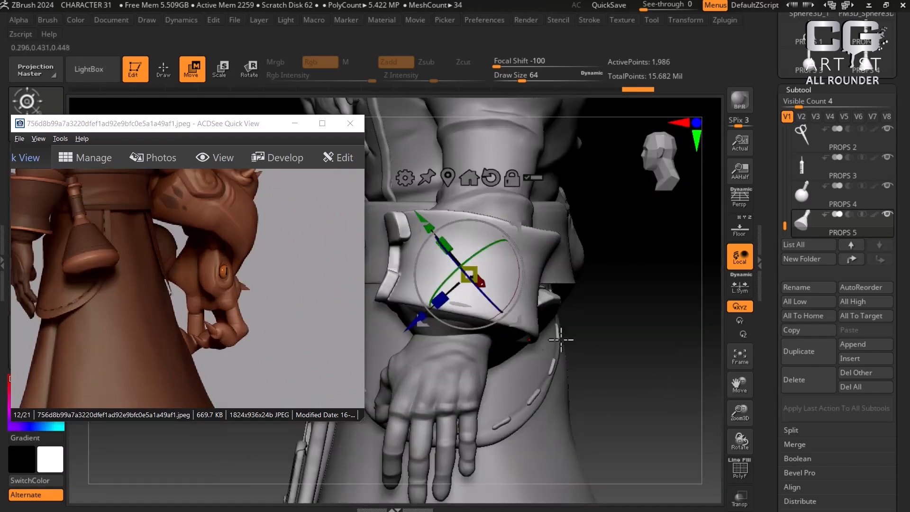
{"action": "left_click_drag", "start_coordinate": [410, 324], "coordinate": [447, 325]}
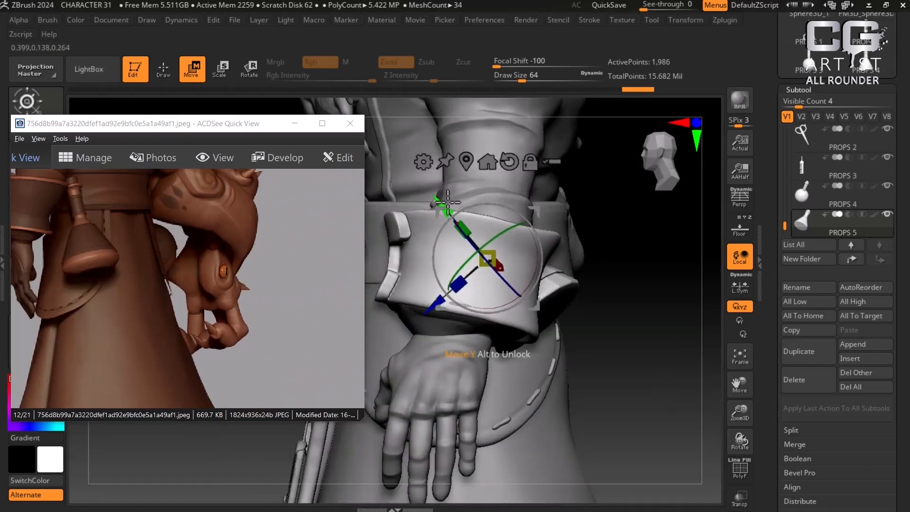
{"action": "left_click_drag", "start_coordinate": [442, 204], "coordinate": [464, 216]}
{"action": "left_click_drag", "start_coordinate": [669, 350], "coordinate": [514, 406]}
{"action": "left_click_drag", "start_coordinate": [481, 443], "coordinate": [554, 450]}
{"action": "left_click_drag", "start_coordinate": [432, 275], "coordinate": [423, 275]}
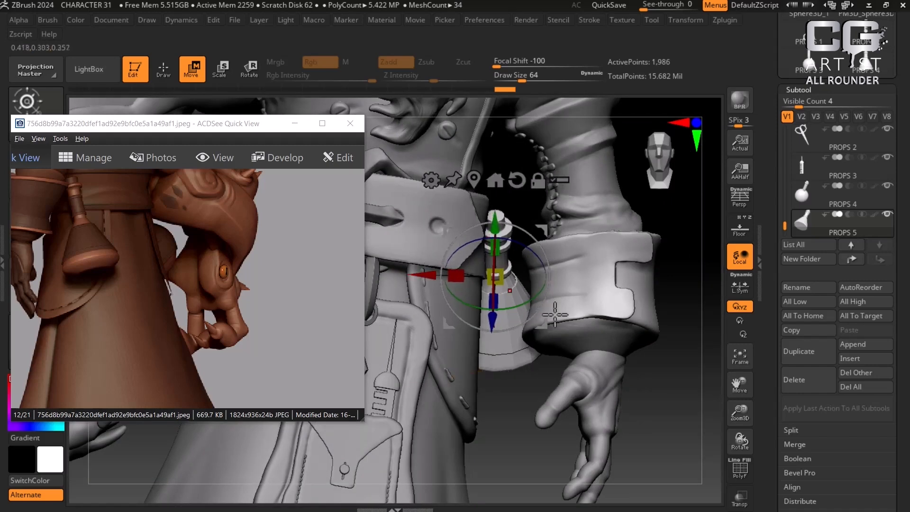
Step: Check the conical flask from behind and push it along its local Y axis in side view
{"action": "left_click_drag", "start_coordinate": [670, 405], "coordinate": [543, 410]}
{"action": "mouse_move", "coordinate": [503, 458]}
{"action": "left_mouse_down"}
{"action": "mouse_move", "coordinate": [514, 448]}
{"action": "mouse_move", "coordinate": [514, 459]}
{"action": "left_mouse_up"}
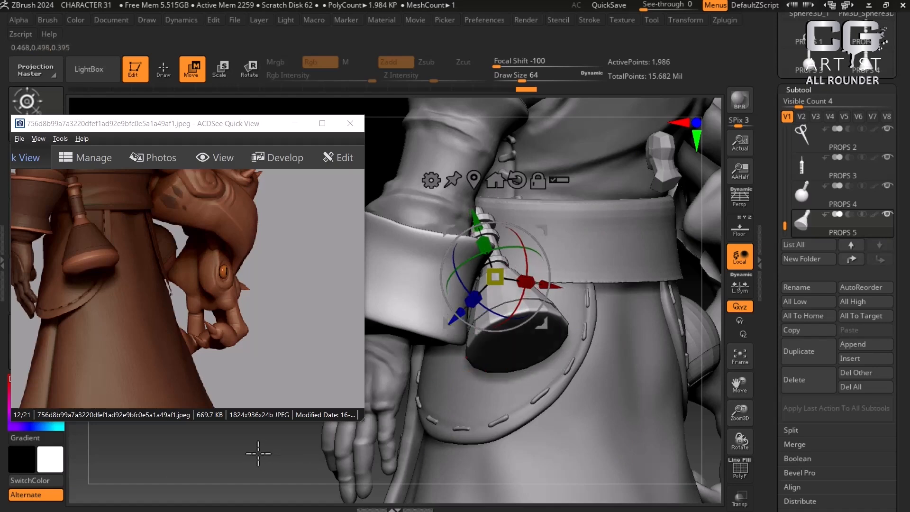
{"action": "left_click_drag", "start_coordinate": [259, 453], "coordinate": [576, 395]}
{"action": "left_click_drag", "start_coordinate": [441, 327], "coordinate": [446, 323]}
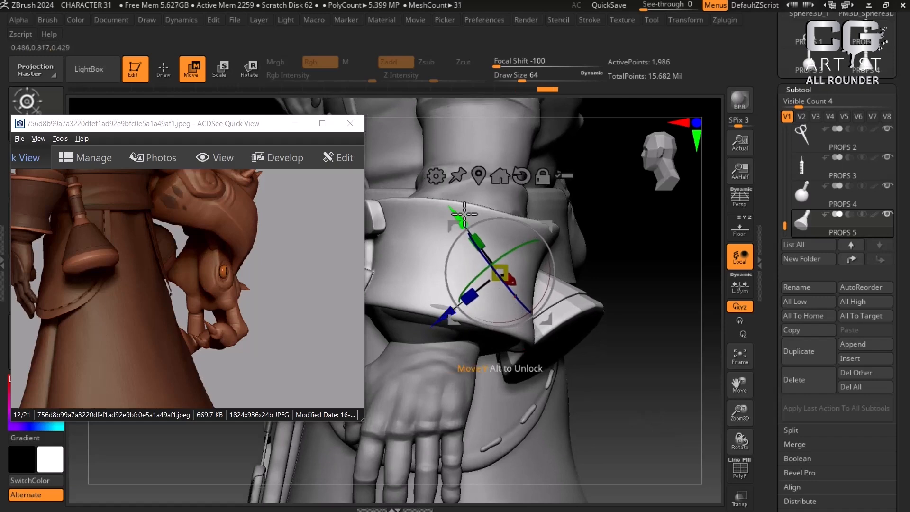
{"action": "left_click_drag", "start_coordinate": [455, 216], "coordinate": [463, 222]}
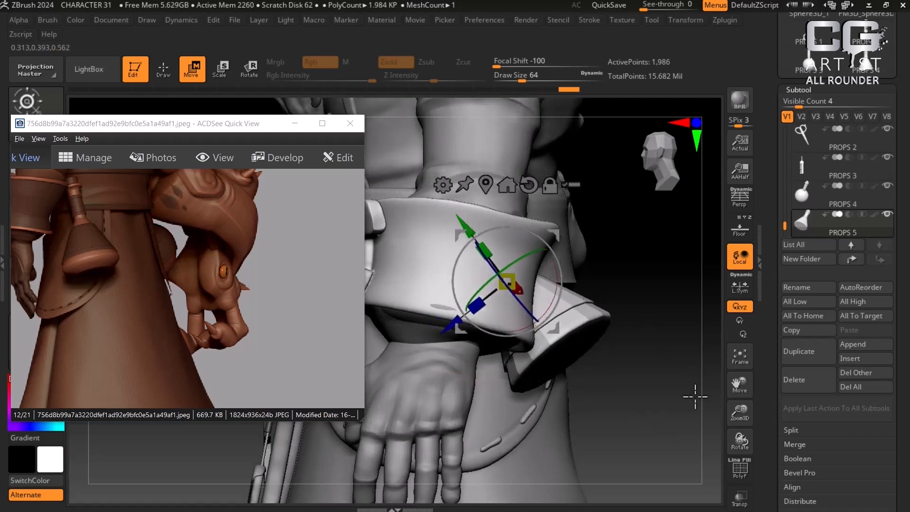
Step: Rotate the conical flask about 2 degrees in front view so it hangs neatly beside the belt
{"action": "left_click_drag", "start_coordinate": [696, 397], "coordinate": [756, 418]}
{"action": "left_click_drag", "start_coordinate": [553, 468], "coordinate": [566, 472]}
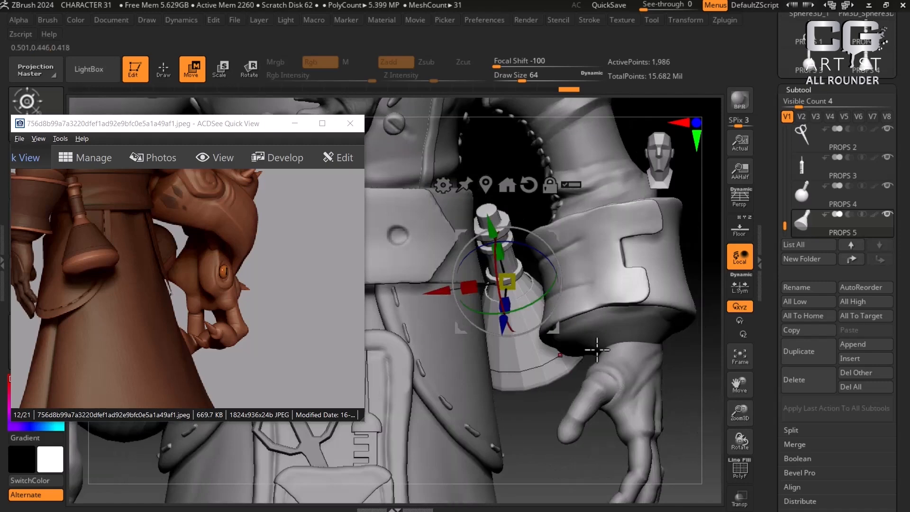
{"action": "left_click_drag", "start_coordinate": [542, 253], "coordinate": [544, 255]}
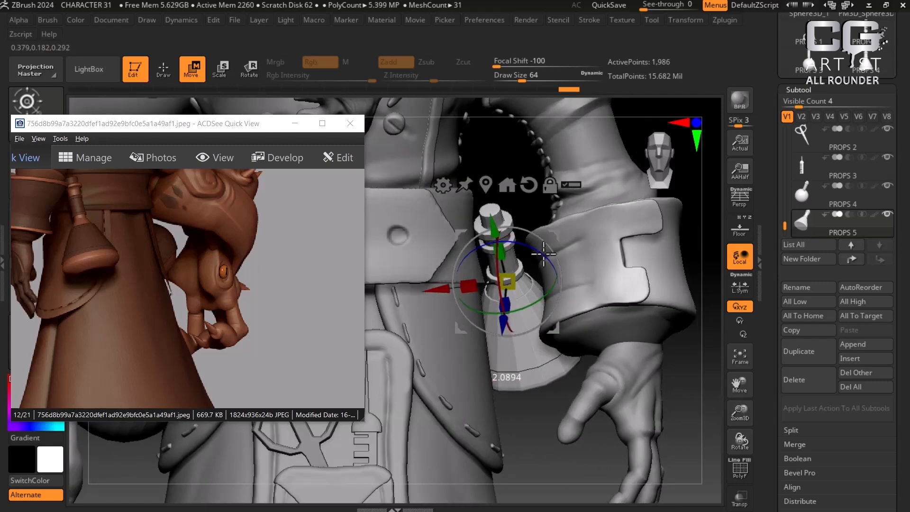
{"action": "left_click_drag", "start_coordinate": [686, 380], "coordinate": [714, 387]}
Step: Minimise the reference image viewer, leave the transform gizmo for Draw mode, and frame the whole character
{"action": "scroll", "coordinate": [278, 281], "scroll_direction": "down", "scroll_amount": 1}
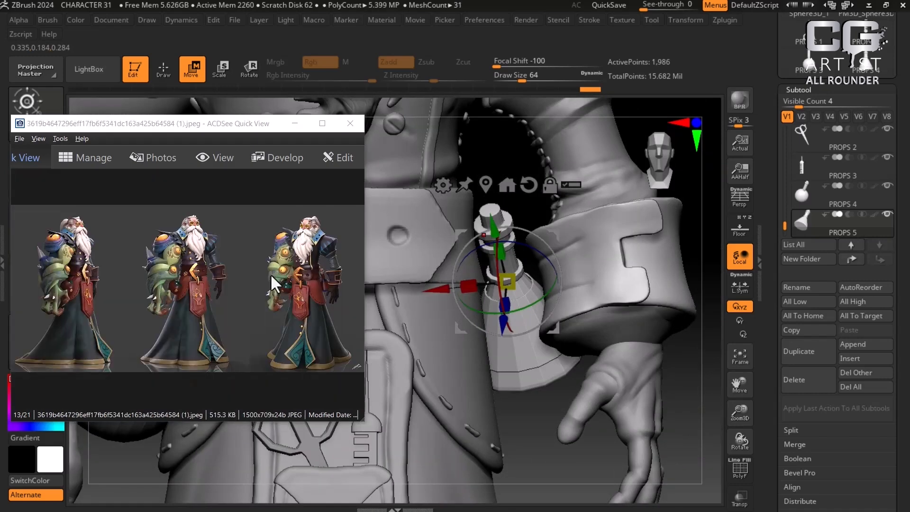
{"action": "left_click", "coordinate": [294, 124]}
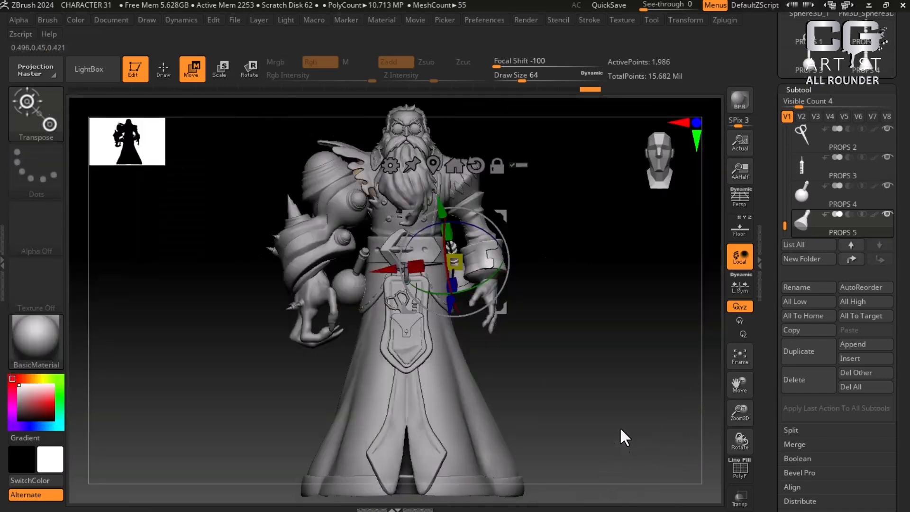
{"action": "left_click", "coordinate": [163, 69]}
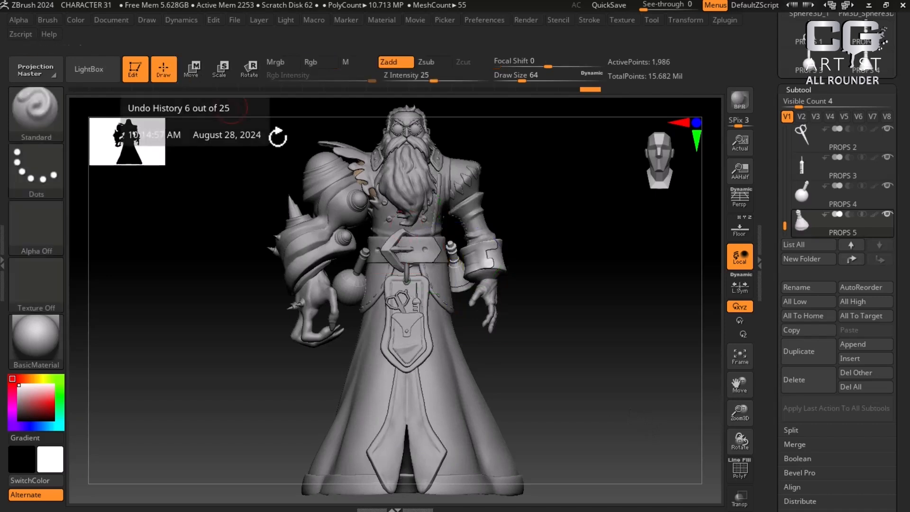
{"action": "mouse_move", "coordinate": [592, 388]}
{"action": "left_mouse_down"}
{"action": "mouse_move", "coordinate": [587, 382]}
{"action": "mouse_move", "coordinate": [601, 382]}
{"action": "left_mouse_up"}
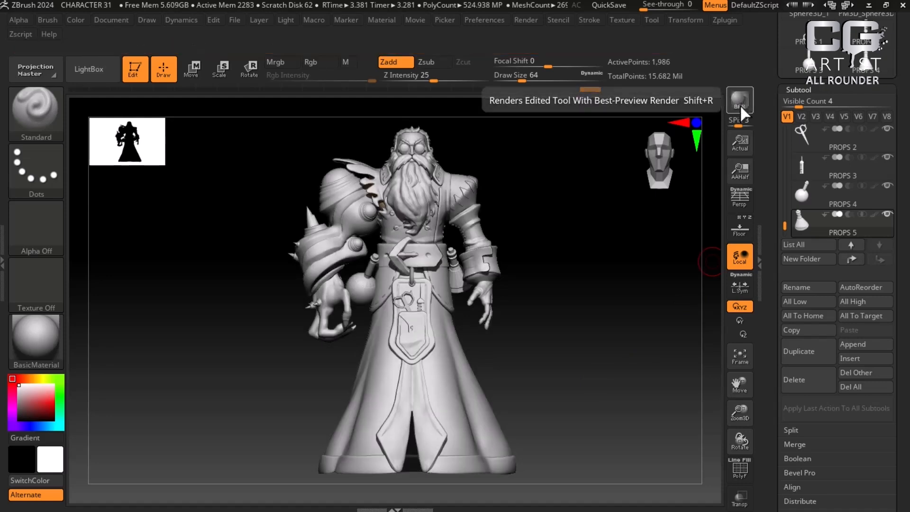
Step: Compare the fitted belt props with the coloured multi-view reference image, then put the image away
{"action": "key", "text": "super"}
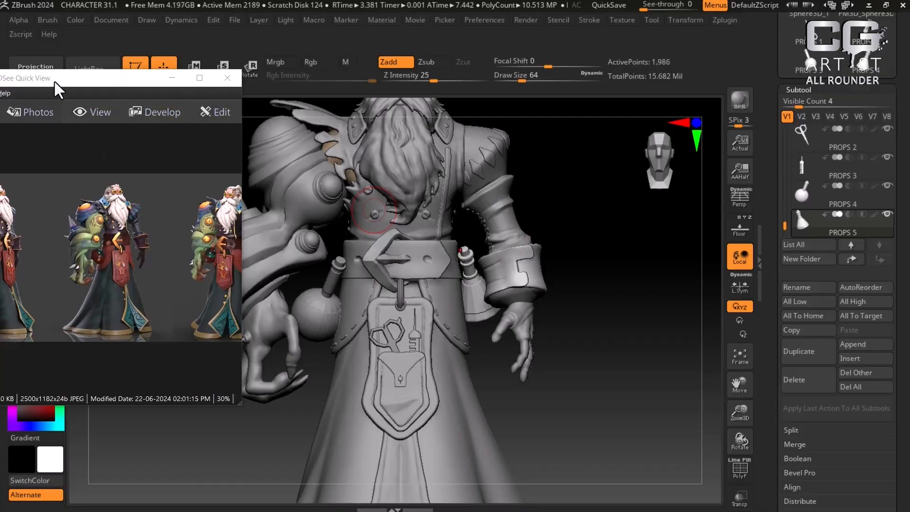
{"action": "left_click_drag", "start_coordinate": [54, 81], "coordinate": [0, 263]}
{"action": "left_click", "coordinate": [385, 10]}
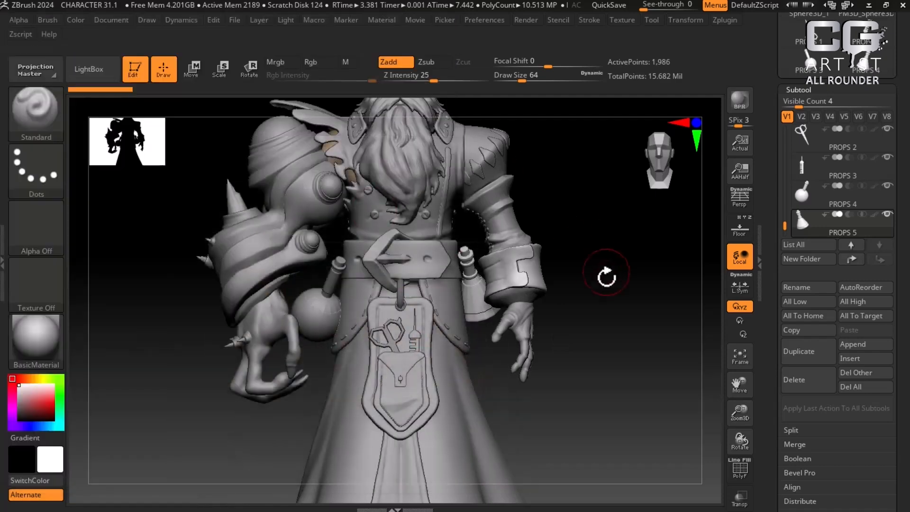
Step: Make the main body the active subtool, show it alone, and load the compact_UI_brush_materials interface layout
{"action": "left_click_drag", "start_coordinate": [656, 225], "coordinate": [616, 377], "text": "alt"}
{"action": "left_click_drag", "start_coordinate": [615, 376], "coordinate": [378, 347]}
{"action": "left_click", "coordinate": [286, 309], "text": "alt"}
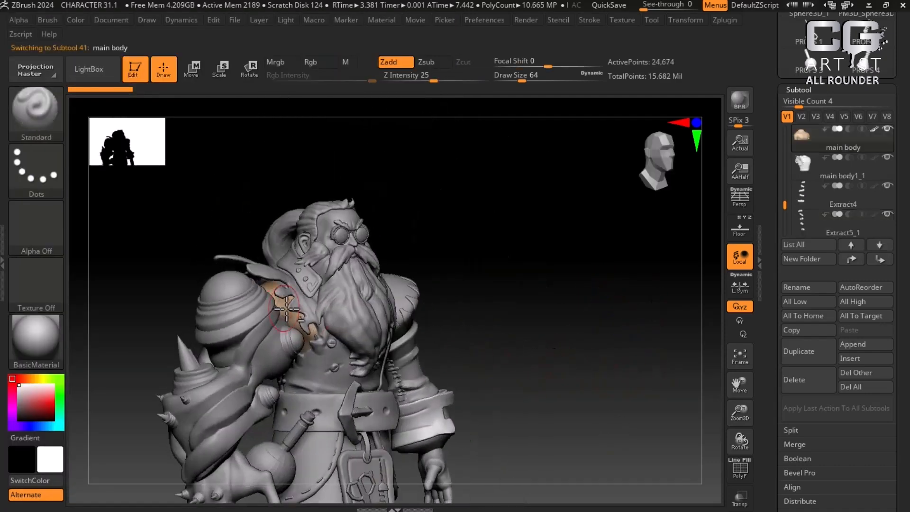
{"action": "left_click_drag", "start_coordinate": [605, 335], "coordinate": [599, 372]}
{"action": "left_click", "coordinate": [801, 137], "text": "shift"}
{"action": "left_click_drag", "start_coordinate": [542, 336], "coordinate": [605, 387]}
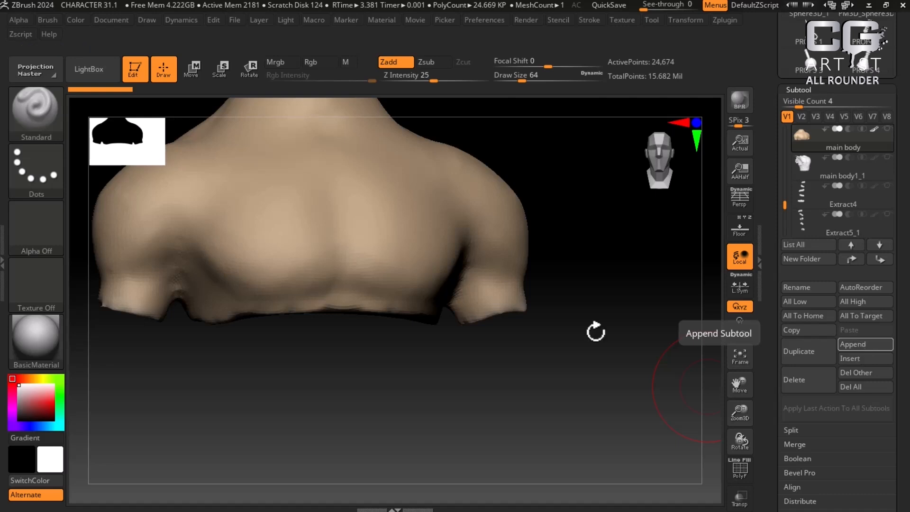
{"action": "left_click", "coordinate": [848, 6]}
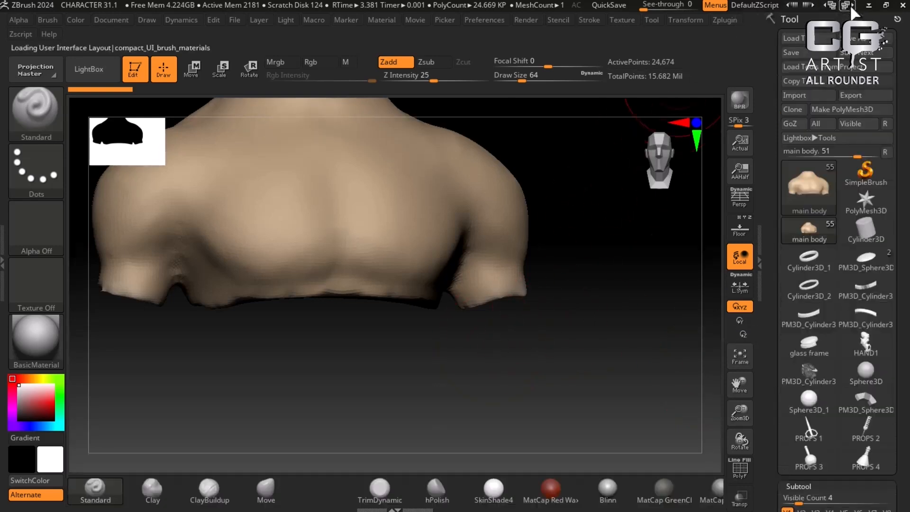
Step: Carve a sternum groove and creases under the chest on the main body with the subtractive Standard brush at size 12, then smooth them
{"action": "left_click", "coordinate": [848, 5]}
{"action": "left_click", "coordinate": [833, 6]}
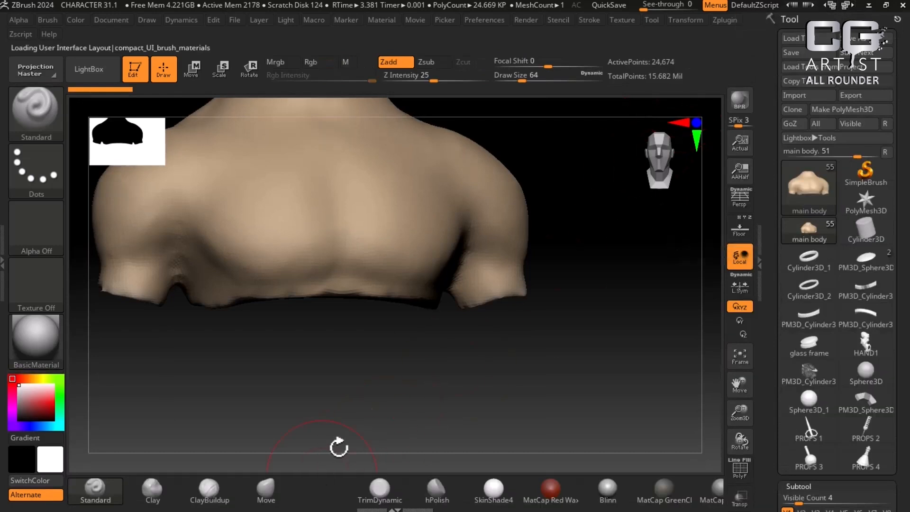
{"action": "mouse_move", "coordinate": [337, 447]}
{"action": "left_mouse_down", "text": "shift"}
{"action": "mouse_move", "coordinate": [470, 341]}
{"action": "mouse_move", "coordinate": [607, 327]}
{"action": "mouse_move", "coordinate": [622, 359]}
{"action": "left_mouse_up", "text": "shift"}
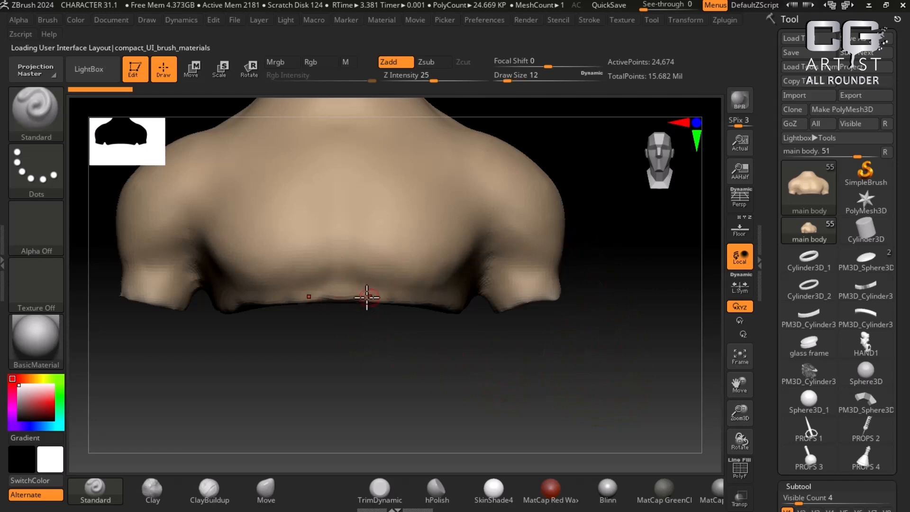
{"action": "left_click_drag", "start_coordinate": [335, 246], "coordinate": [330, 272], "text": "alt"}
{"action": "left_click_drag", "start_coordinate": [360, 349], "coordinate": [409, 353]}
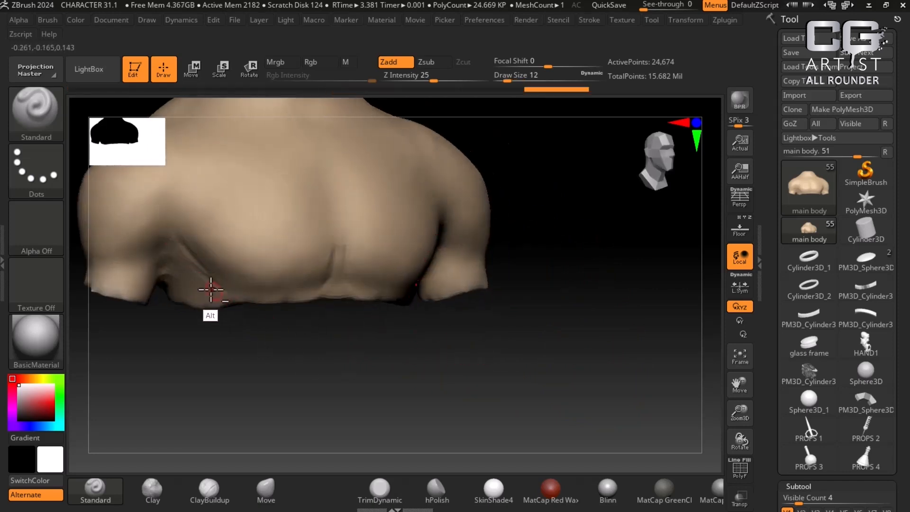
{"action": "mouse_move", "coordinate": [261, 289]}
{"action": "left_mouse_down", "text": "alt"}
{"action": "mouse_move", "coordinate": [296, 288]}
{"action": "mouse_move", "coordinate": [333, 235]}
{"action": "left_mouse_up", "text": "alt"}
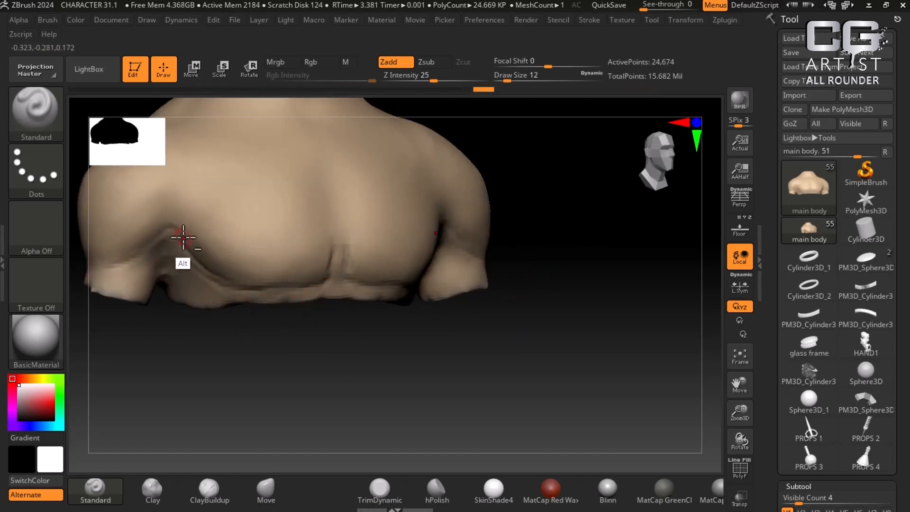
{"action": "left_click_drag", "start_coordinate": [174, 241], "coordinate": [233, 287], "text": "alt"}
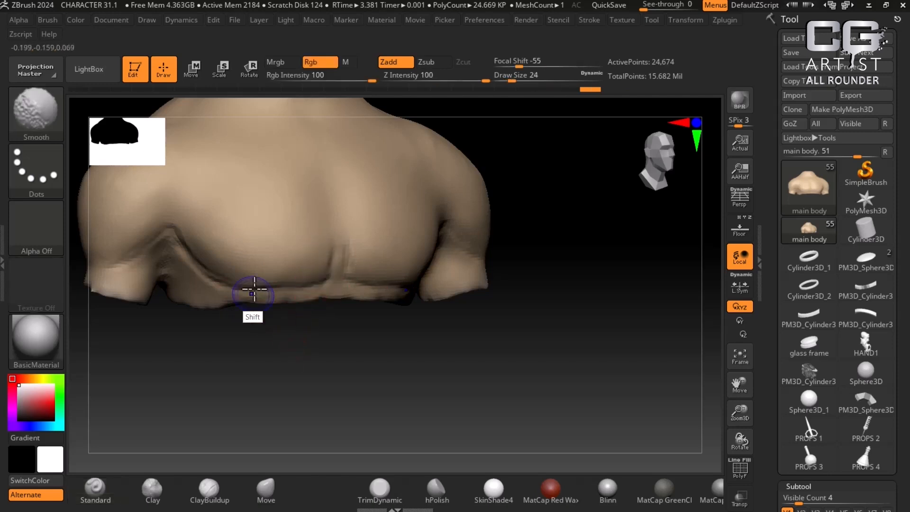
{"action": "mouse_move", "coordinate": [254, 289]}
{"action": "left_mouse_down", "text": "shift"}
{"action": "mouse_move", "coordinate": [180, 252]}
{"action": "mouse_move", "coordinate": [182, 238]}
{"action": "mouse_move", "coordinate": [105, 267]}
{"action": "left_mouse_up", "text": "shift"}
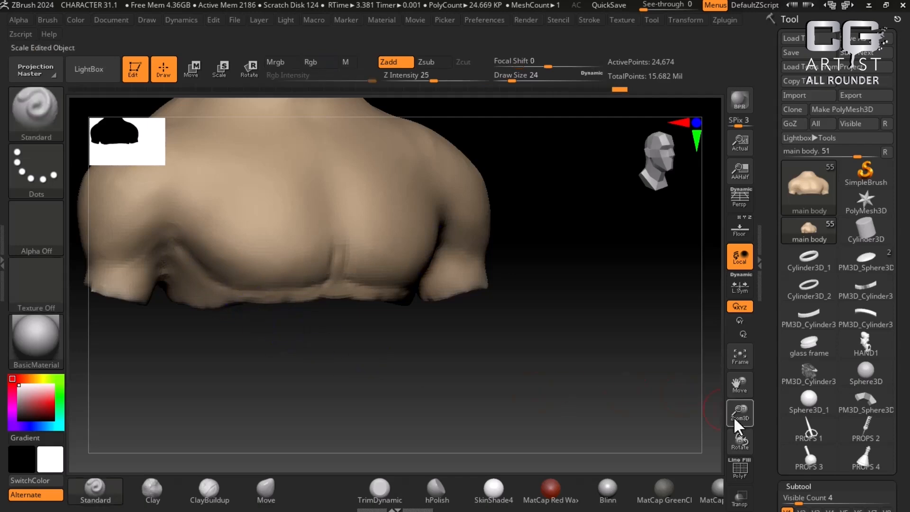
Step: Show all subtools again and make the arm sleeve BODY3 the active subtool, framing its cuff
{"action": "left_click_drag", "start_coordinate": [777, 391], "coordinate": [768, 180]}
{"action": "left_click", "coordinate": [804, 319], "text": "shift"}
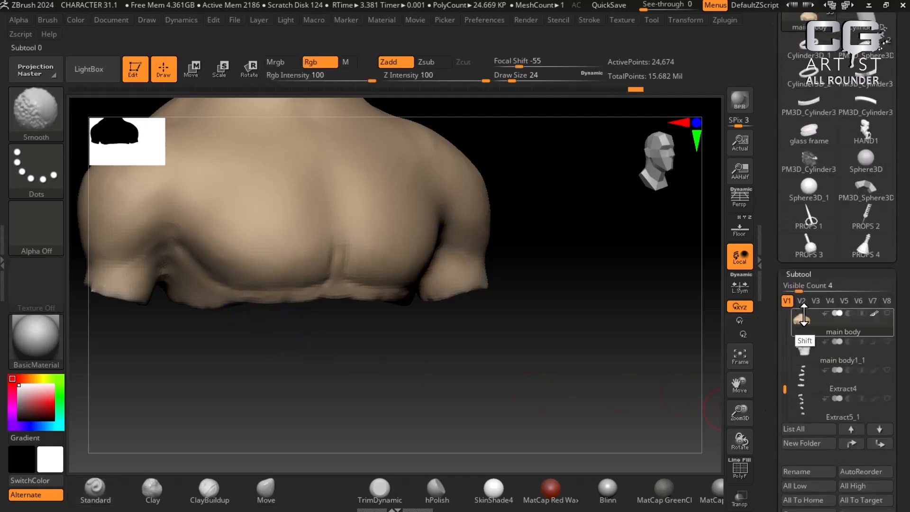
{"action": "left_click_drag", "start_coordinate": [620, 321], "coordinate": [596, 353]}
{"action": "left_click", "coordinate": [393, 349], "text": "alt"}
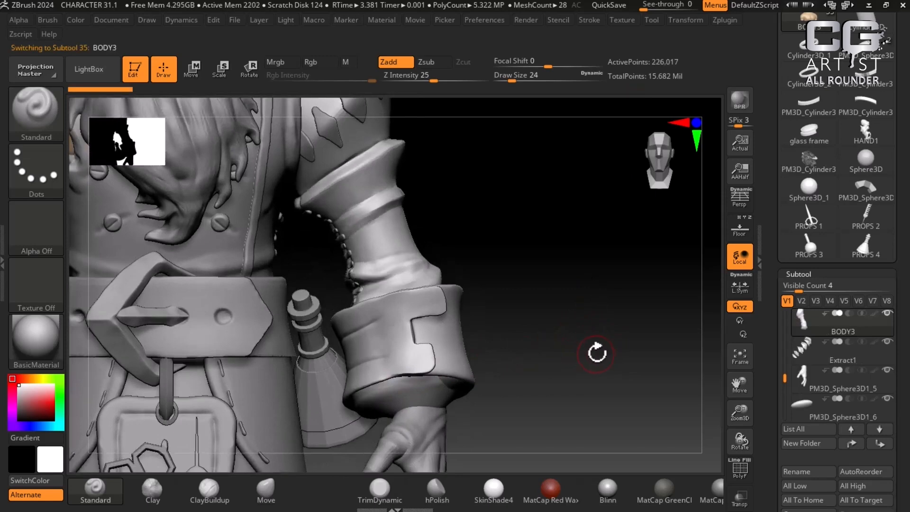
{"action": "key", "text": "shift"}
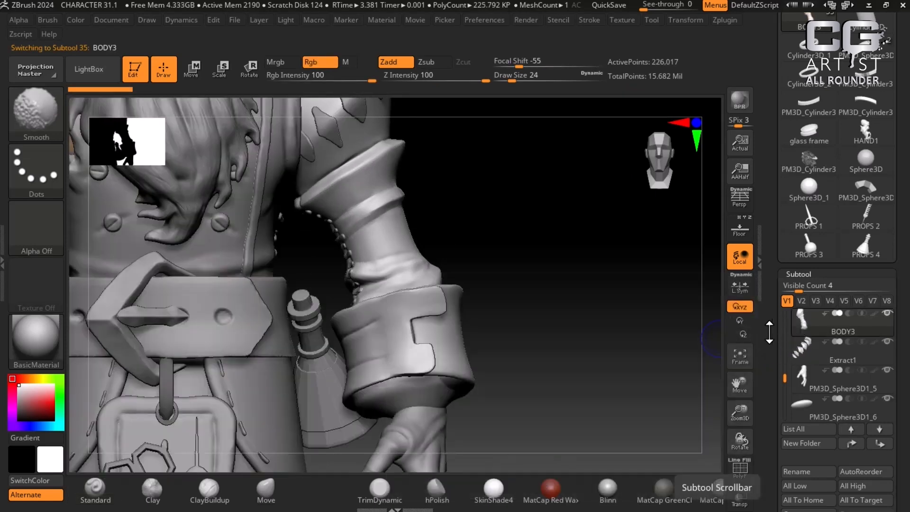
{"action": "mouse_move", "coordinate": [587, 360]}
{"action": "left_mouse_down"}
{"action": "mouse_move", "coordinate": [584, 397]}
{"action": "mouse_move", "coordinate": [501, 379]}
{"action": "left_mouse_up"}
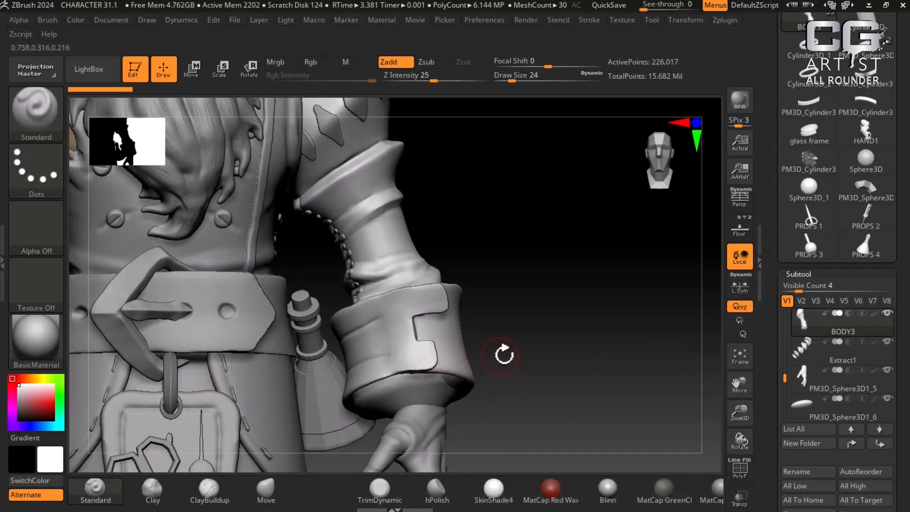
{"action": "left_click_drag", "start_coordinate": [504, 354], "coordinate": [539, 355]}
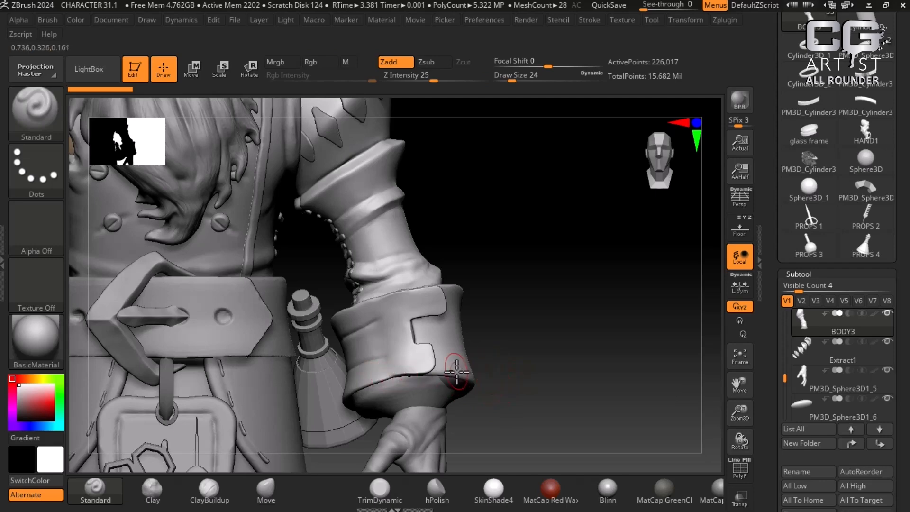
Step: Look through the character reference images in ACDSee for the cuff design, then put the viewer away
{"action": "key", "text": "super"}
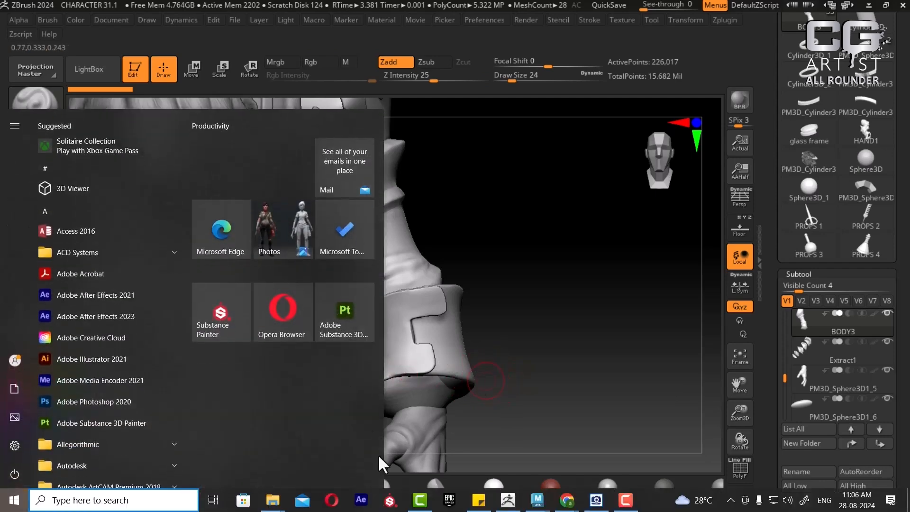
{"action": "left_click", "coordinate": [597, 501]}
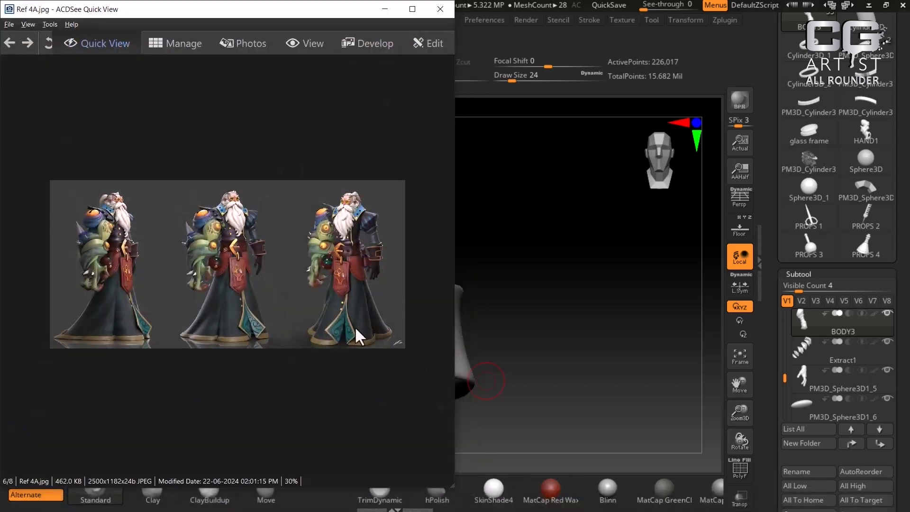
{"action": "scroll", "coordinate": [334, 303], "scroll_direction": "down", "scroll_amount": 1}
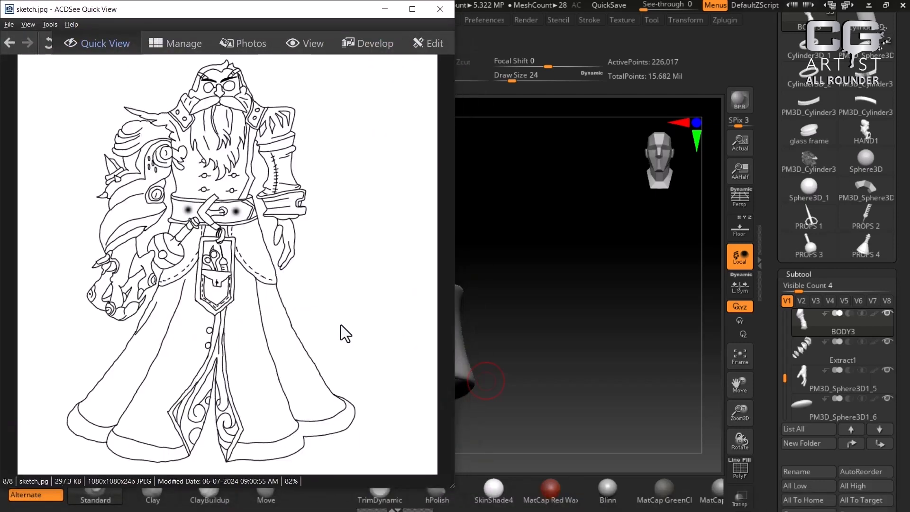
{"action": "scroll", "coordinate": [341, 332], "scroll_direction": "down", "scroll_amount": 1}
{"action": "scroll", "coordinate": [293, 268], "scroll_direction": "down", "scroll_amount": 1}
{"action": "scroll", "coordinate": [297, 281], "scroll_direction": "down", "scroll_amount": 1}
{"action": "scroll", "coordinate": [274, 240], "scroll_direction": "down", "scroll_amount": 1}
{"action": "scroll", "coordinate": [277, 251], "scroll_direction": "down", "scroll_amount": 1}
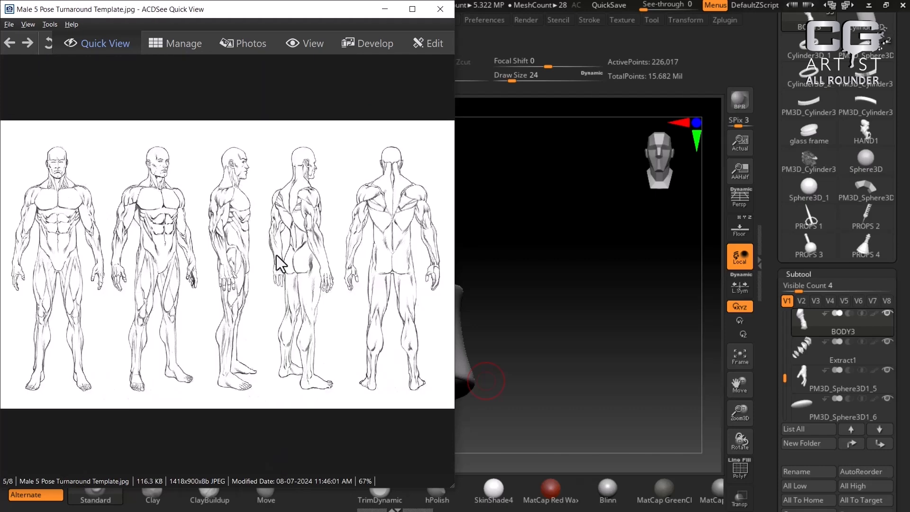
{"action": "scroll", "coordinate": [283, 263], "scroll_direction": "down", "scroll_amount": 1}
{"action": "scroll", "coordinate": [284, 271], "scroll_direction": "down", "scroll_amount": 1}
{"action": "scroll", "coordinate": [294, 282], "scroll_direction": "down", "scroll_amount": 5}
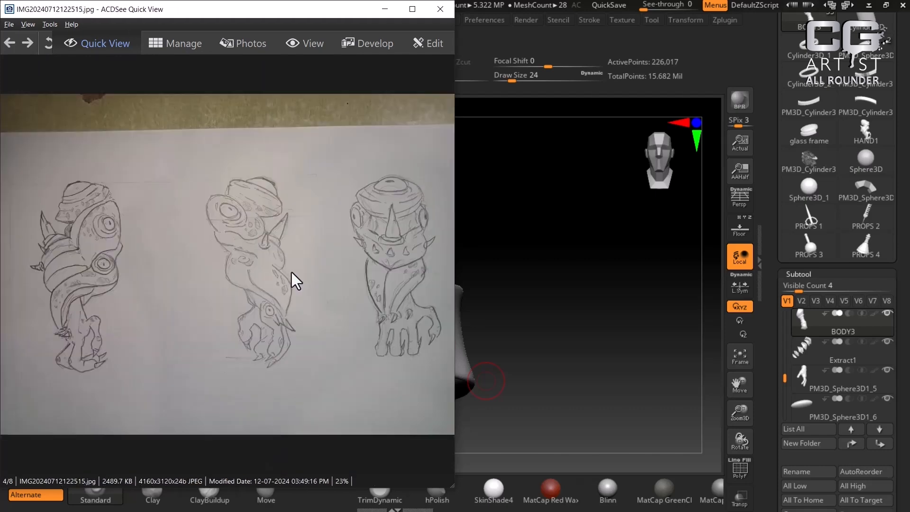
{"action": "left_click", "coordinate": [385, 9]}
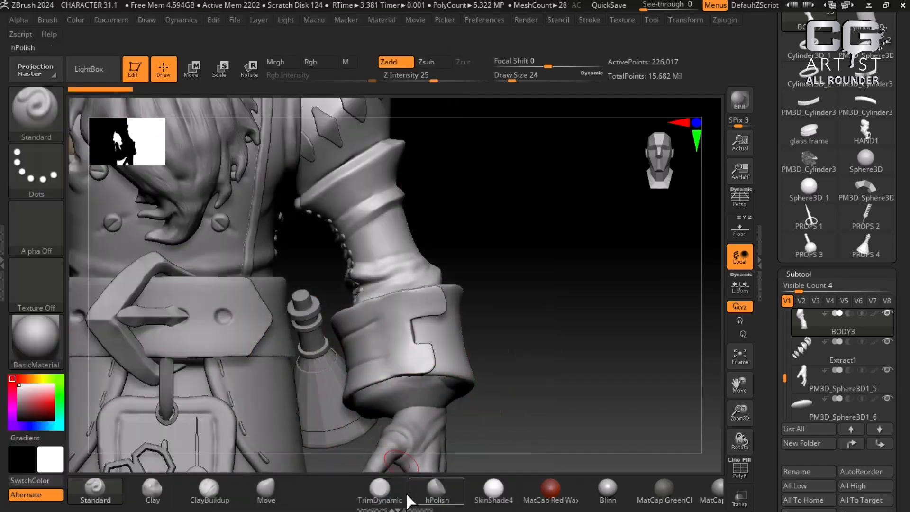
Step: Open the Dawngate concept sheet from the ref folder in ACDSee Quick View and put the folder window away
{"action": "key", "text": "super"}
{"action": "mouse_move", "coordinate": [273, 500]}
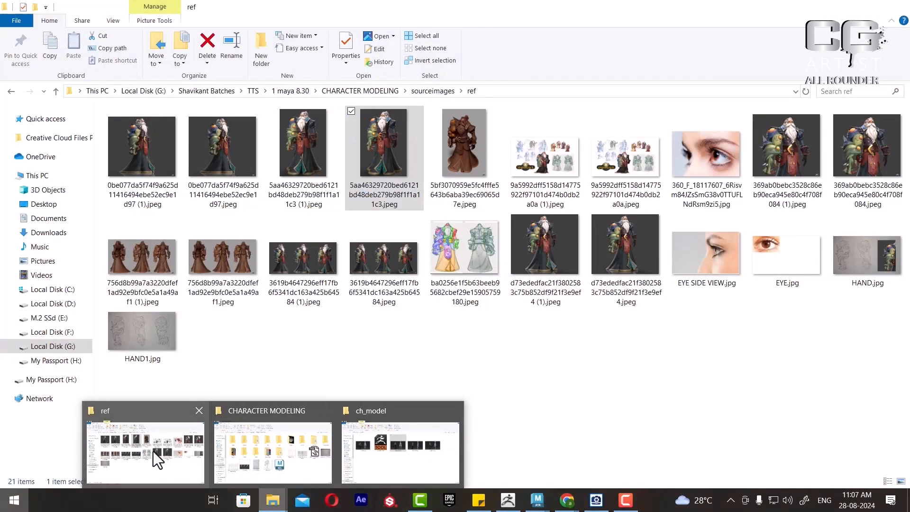
{"action": "left_click", "coordinate": [152, 451]}
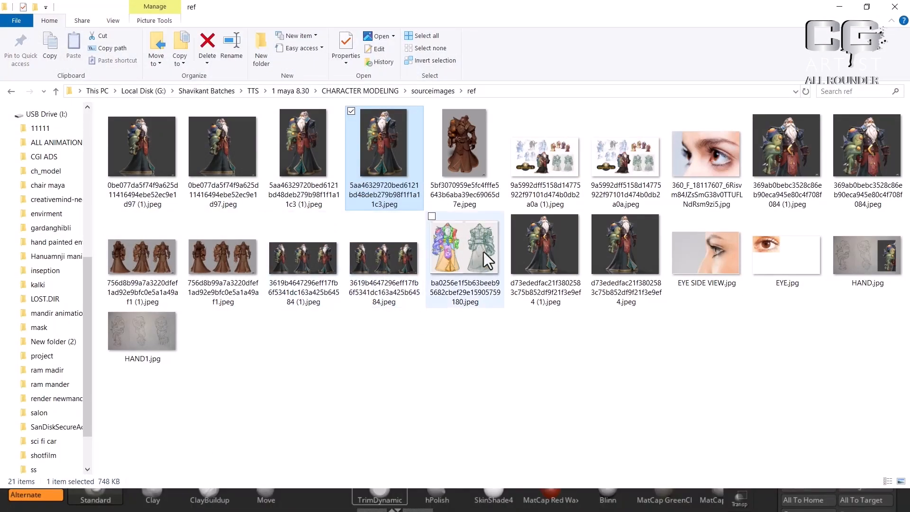
{"action": "left_click", "coordinate": [609, 166]}
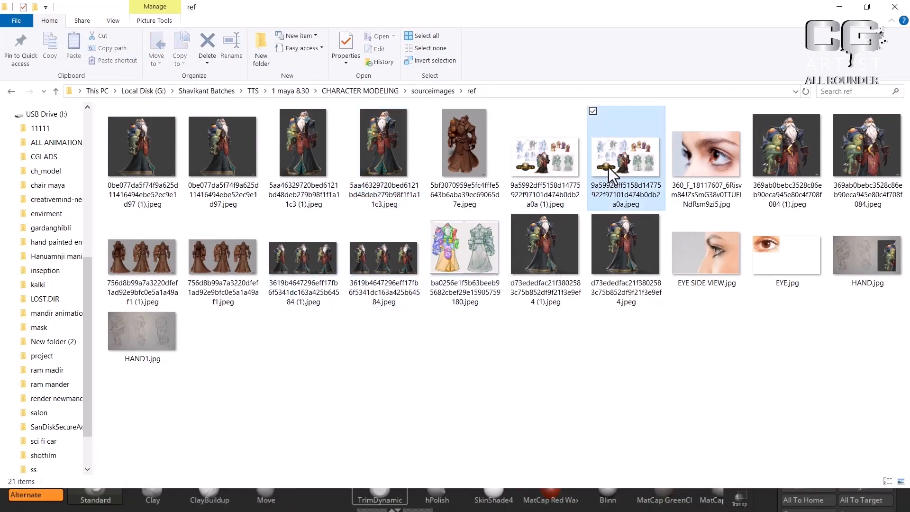
{"action": "double_click", "coordinate": [609, 167]}
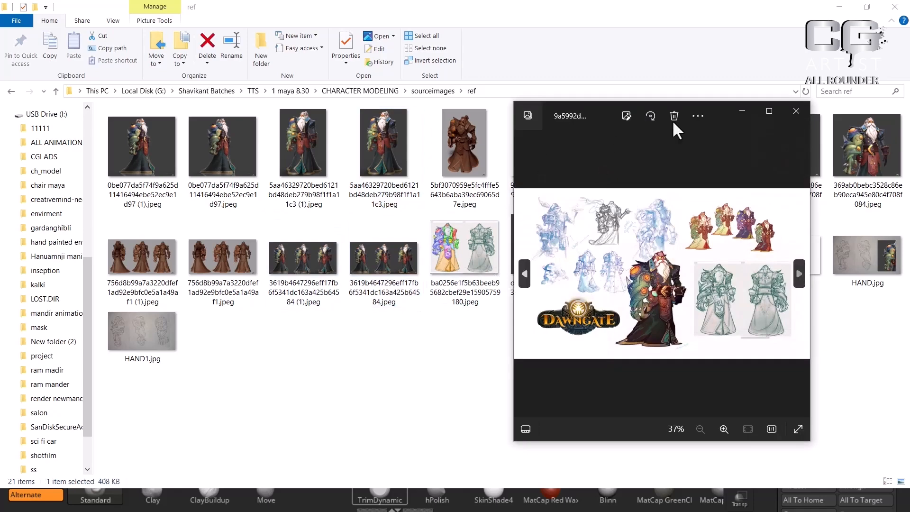
{"action": "left_click", "coordinate": [797, 111]}
{"action": "right_click", "coordinate": [633, 156]}
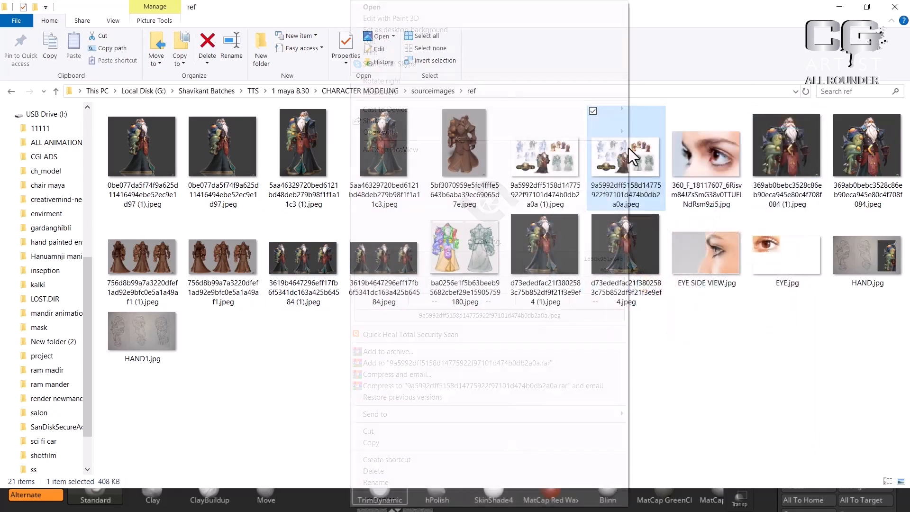
{"action": "left_click", "coordinate": [525, 258]}
{"action": "left_click", "coordinate": [840, 7]}
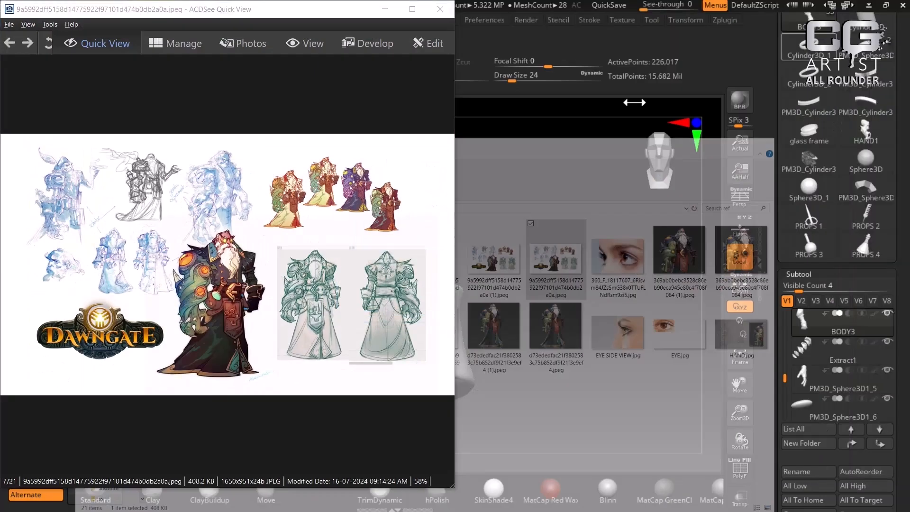
Step: Examine the concept sheet's gold-trimmed cuff at 500% beside the modelled arm, then minimise the image viewer
{"action": "left_click", "coordinate": [331, 252]}
{"action": "scroll", "coordinate": [315, 263], "scroll_direction": "up", "scroll_amount": 2}
{"action": "scroll", "coordinate": [313, 266], "scroll_direction": "up", "scroll_amount": 6}
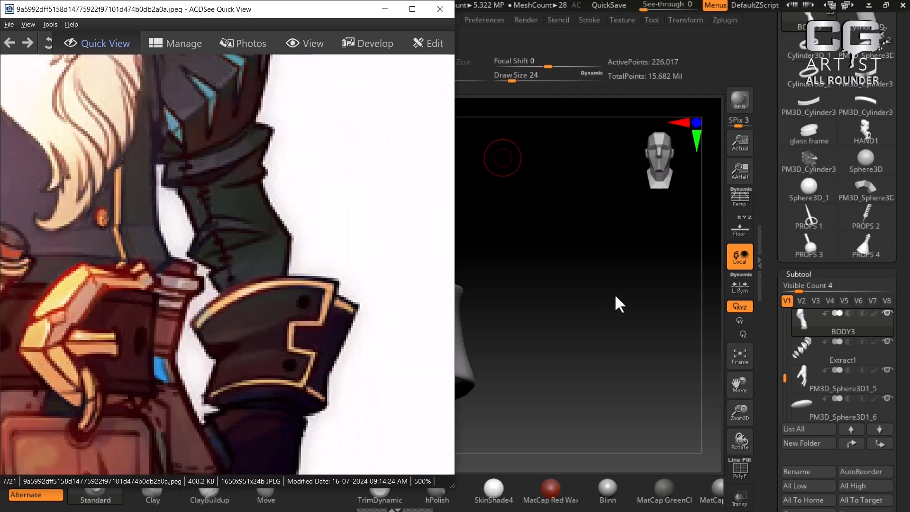
{"action": "left_click_drag", "start_coordinate": [618, 303], "coordinate": [598, 303]}
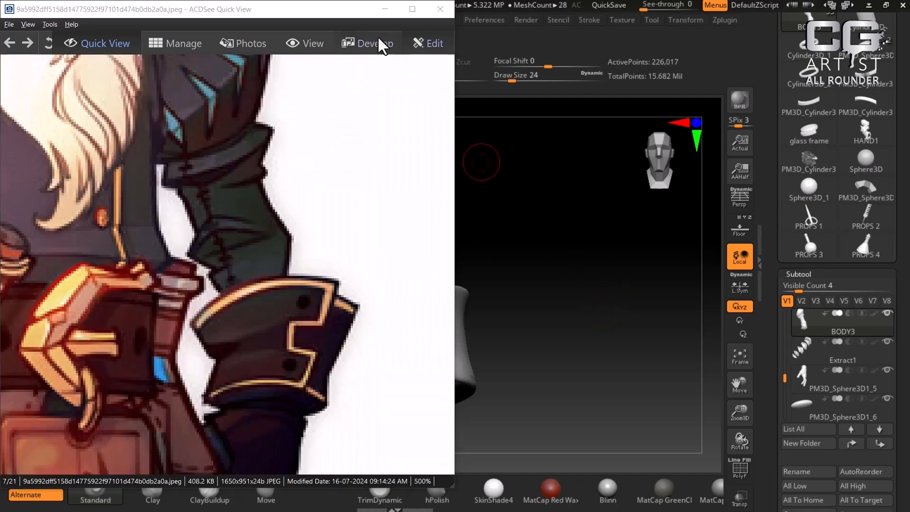
{"action": "left_click_drag", "start_coordinate": [344, 8], "coordinate": [214, 9]}
{"action": "mouse_move", "coordinate": [575, 342]}
{"action": "left_mouse_down"}
{"action": "mouse_move", "coordinate": [597, 346]}
{"action": "mouse_move", "coordinate": [575, 331]}
{"action": "mouse_move", "coordinate": [587, 331]}
{"action": "left_mouse_up"}
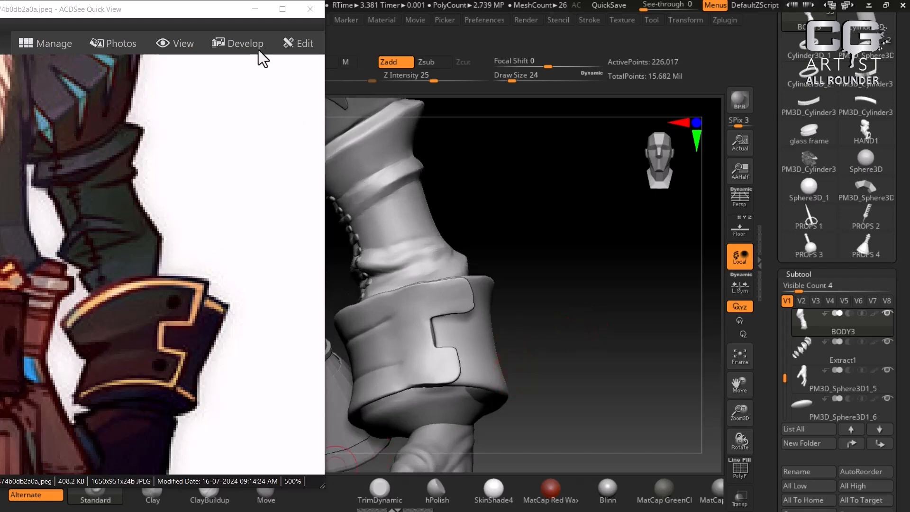
{"action": "left_click", "coordinate": [255, 9]}
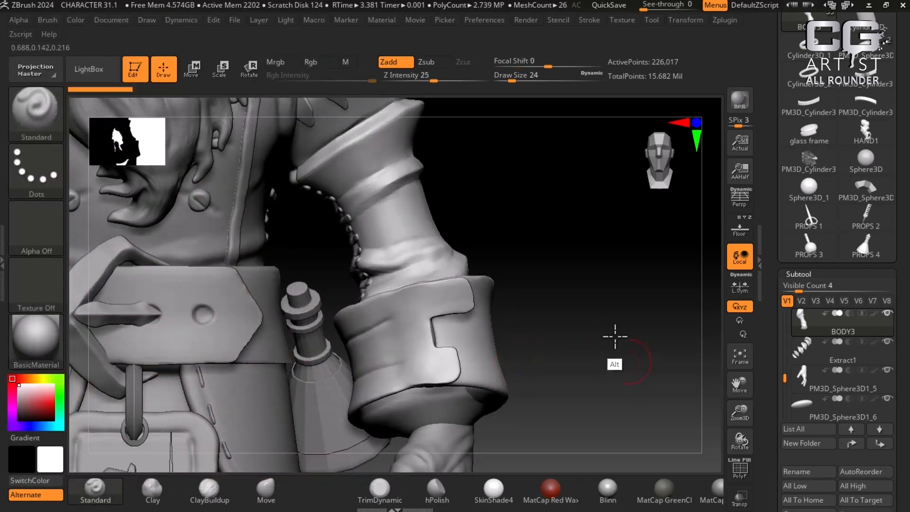
Step: Set the brush draw size to 40 and make the forearm cuff Extract3 the active subtool
{"action": "left_click_drag", "start_coordinate": [616, 337], "coordinate": [606, 346], "text": "alt"}
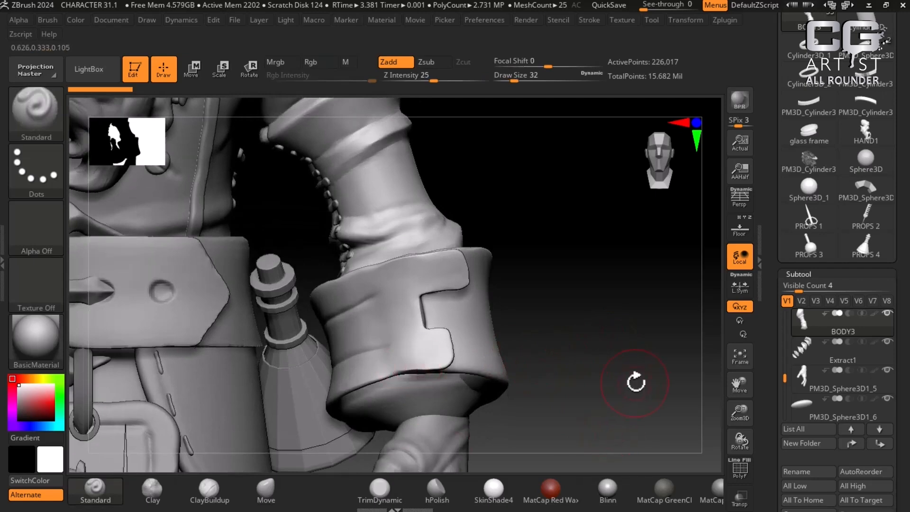
{"action": "key", "text": "bracketright"}
{"action": "key", "text": "shift"}
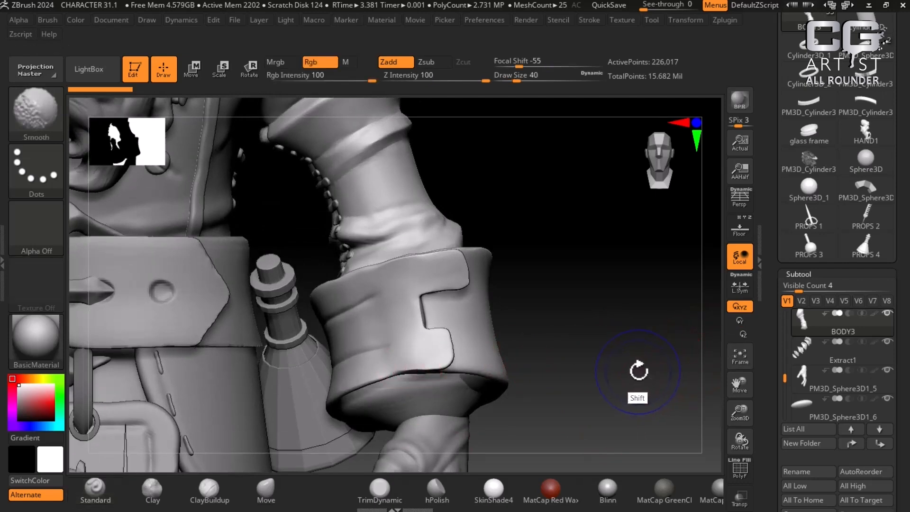
{"action": "left_click", "coordinate": [433, 346], "text": "alt"}
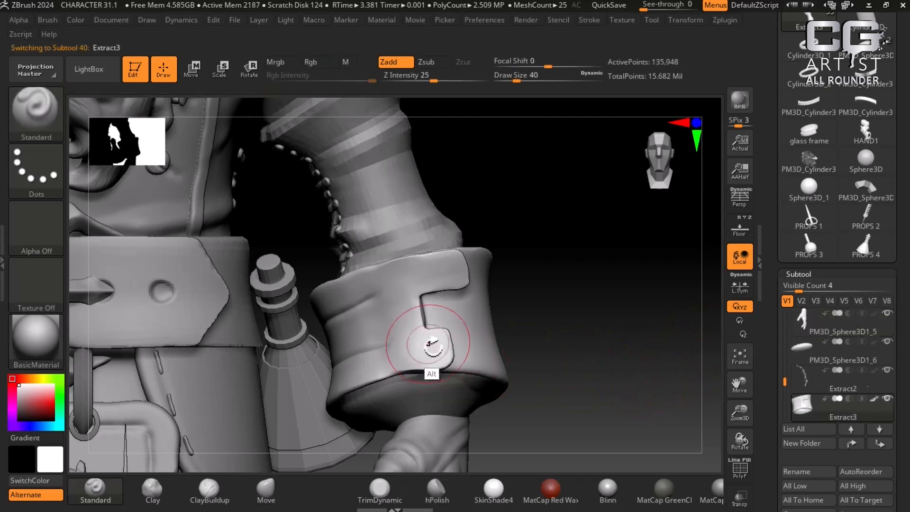
{"action": "key", "text": "shift"}
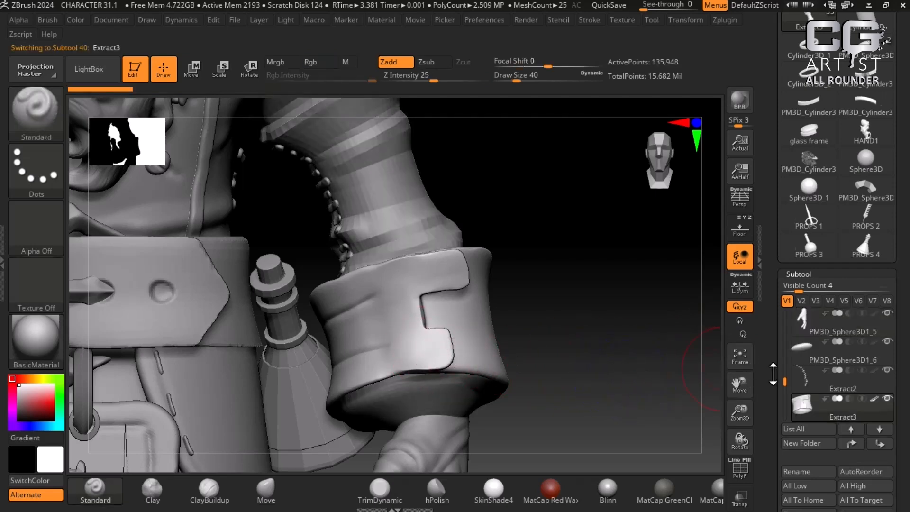
Step: Try to reconstruct lower subdivision levels for the forearm cuff Extract3 with Reconstruct Subdiv
{"action": "left_click_drag", "start_coordinate": [773, 375], "coordinate": [774, 272]}
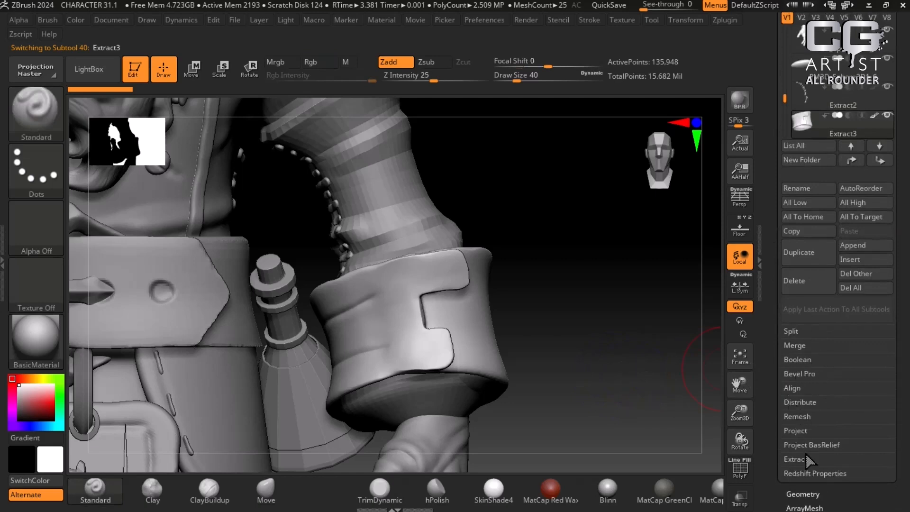
{"action": "left_click", "coordinate": [801, 493]}
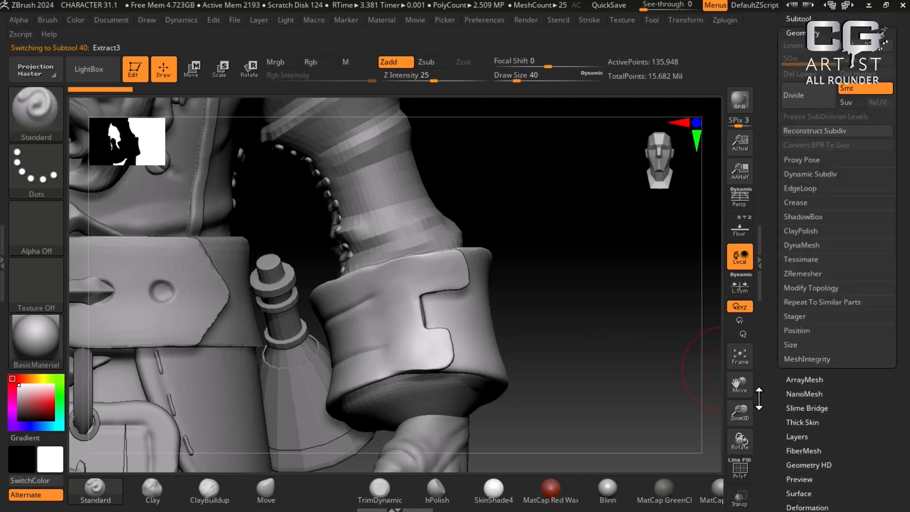
{"action": "left_click", "coordinate": [800, 132]}
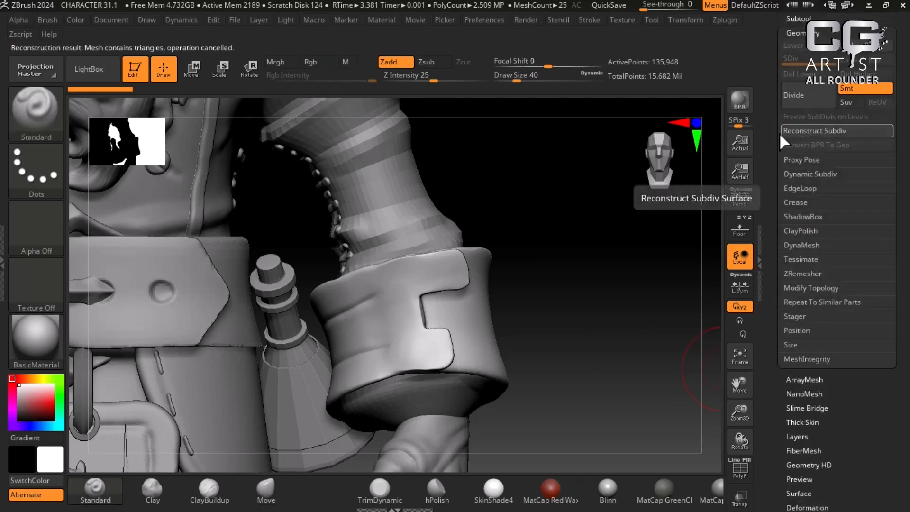
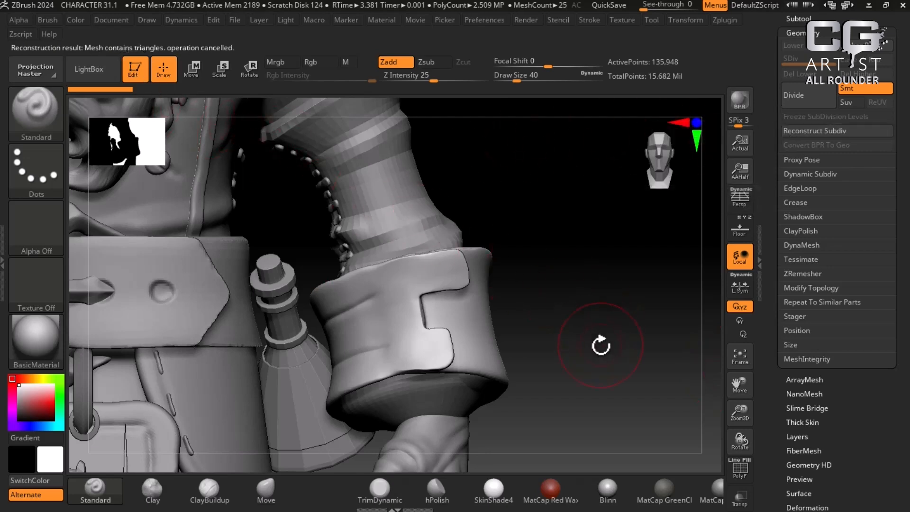
Step: Pull in the lower rim of the forearm cuff on both sides using the Move brush at draw size 64
{"action": "mouse_move", "coordinate": [600, 353]}
{"action": "left_mouse_down"}
{"action": "mouse_move", "coordinate": [587, 382]}
{"action": "mouse_move", "coordinate": [592, 399]}
{"action": "mouse_move", "coordinate": [599, 368]}
{"action": "mouse_move", "coordinate": [638, 358]}
{"action": "mouse_move", "coordinate": [650, 336]}
{"action": "mouse_move", "coordinate": [668, 328]}
{"action": "left_mouse_up"}
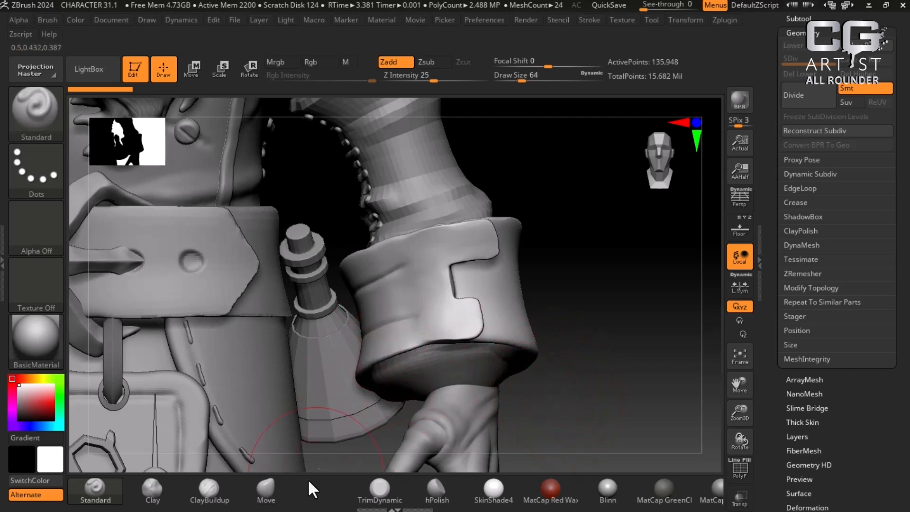
{"action": "left_click", "coordinate": [266, 488]}
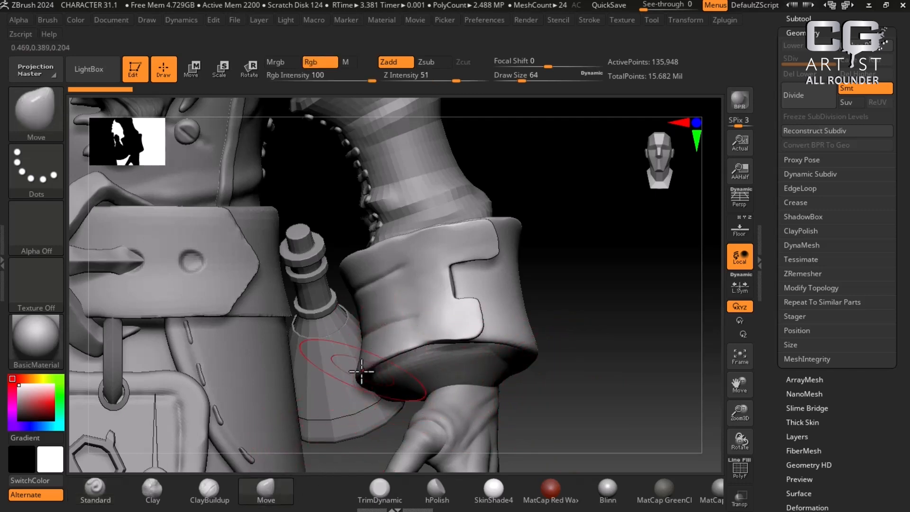
{"action": "key", "text": "shift"}
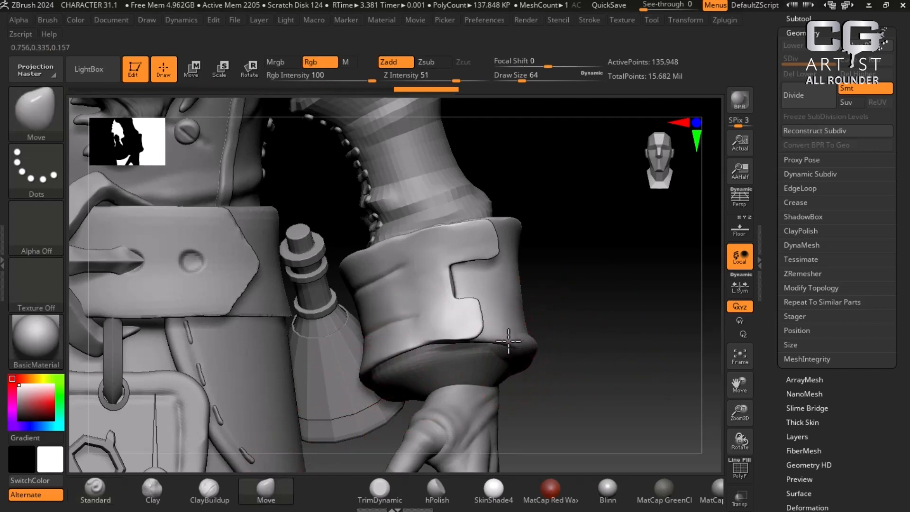
{"action": "mouse_move", "coordinate": [556, 360]}
{"action": "left_mouse_down"}
{"action": "mouse_move", "coordinate": [578, 353]}
{"action": "mouse_move", "coordinate": [555, 355]}
{"action": "left_mouse_up"}
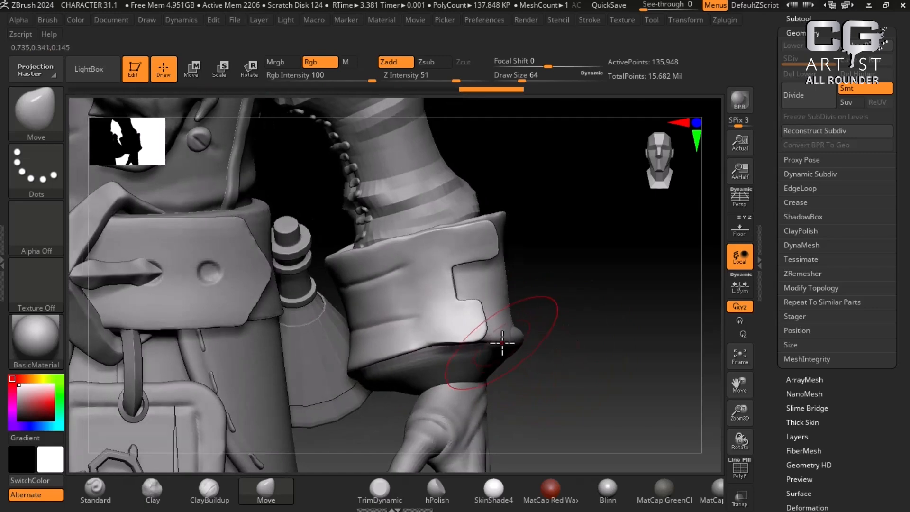
{"action": "left_click_drag", "start_coordinate": [584, 324], "coordinate": [346, 397]}
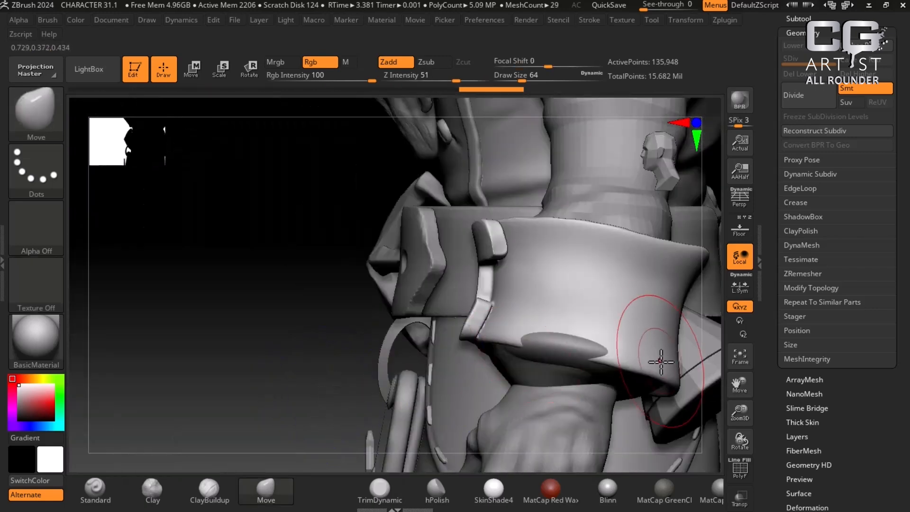
{"action": "mouse_move", "coordinate": [672, 382]}
{"action": "left_mouse_down"}
{"action": "mouse_move", "coordinate": [668, 392]}
{"action": "mouse_move", "coordinate": [661, 384]}
{"action": "left_mouse_up"}
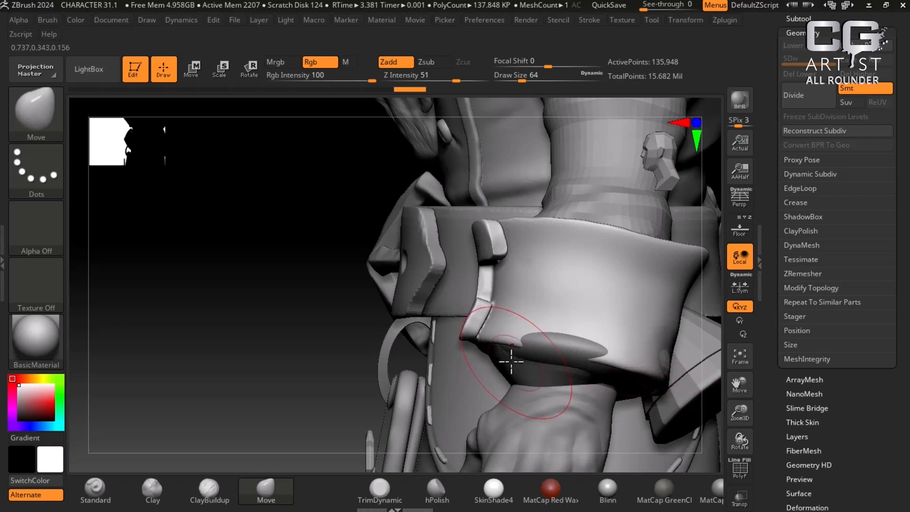
{"action": "left_click_drag", "start_coordinate": [477, 341], "coordinate": [491, 340]}
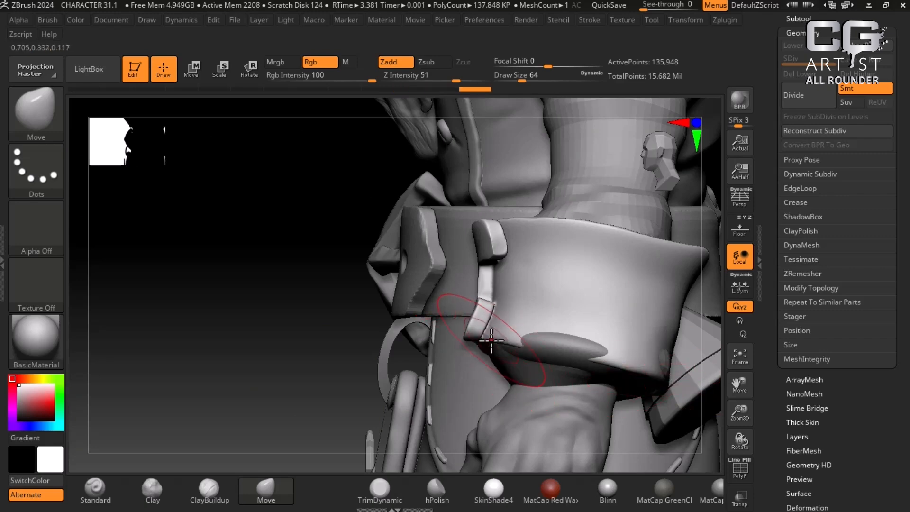
Step: Refine the lower corner of the cuff's notched flap and its bottom edge around the wrist with the Move brush
{"action": "left_click_drag", "start_coordinate": [264, 362], "coordinate": [379, 356]}
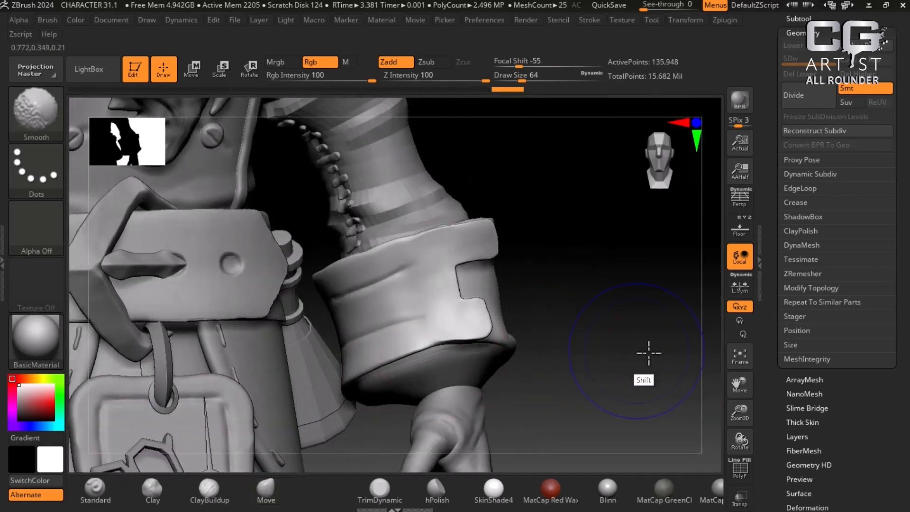
{"action": "left_click_drag", "start_coordinate": [648, 351], "coordinate": [659, 327], "text": "shift"}
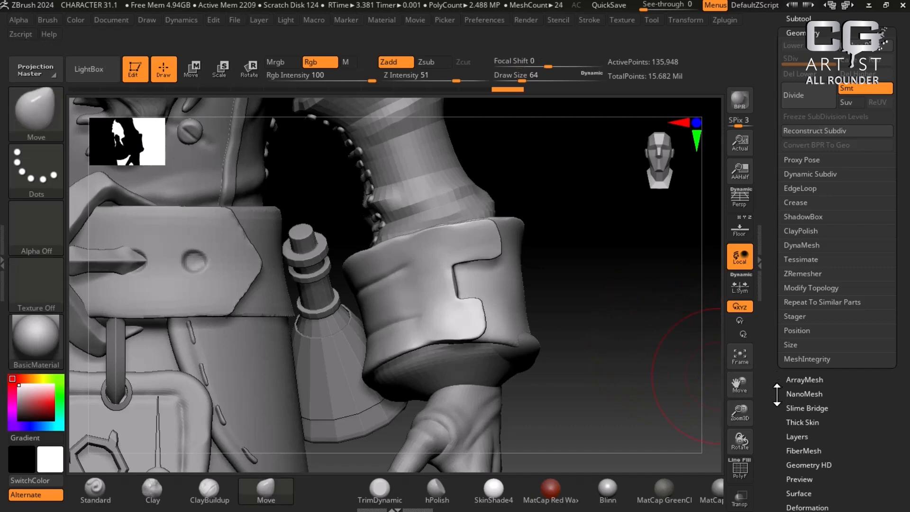
{"action": "scroll", "coordinate": [776, 397], "scroll_direction": "down", "scroll_amount": 5}
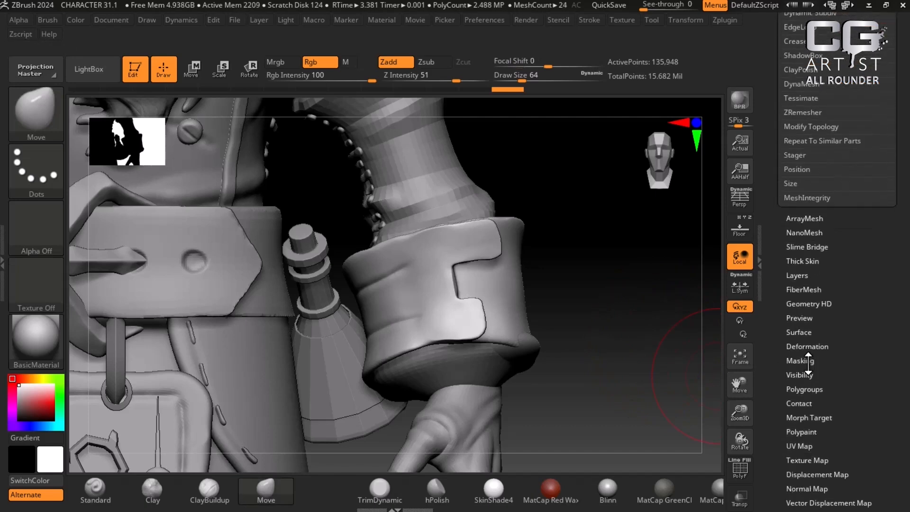
{"action": "mouse_move", "coordinate": [646, 382]}
{"action": "left_mouse_down"}
{"action": "mouse_move", "coordinate": [605, 371]}
{"action": "mouse_move", "coordinate": [502, 380]}
{"action": "mouse_move", "coordinate": [324, 364]}
{"action": "left_mouse_up"}
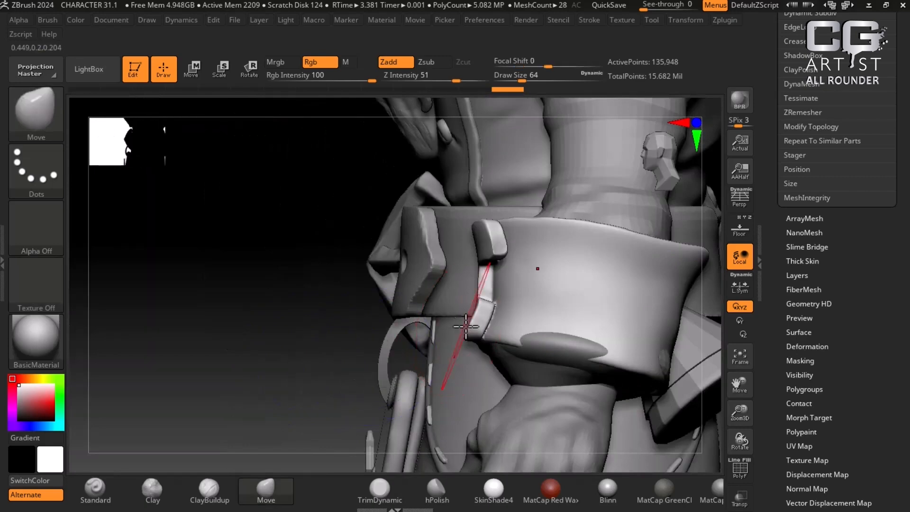
{"action": "left_click_drag", "start_coordinate": [465, 335], "coordinate": [472, 336]}
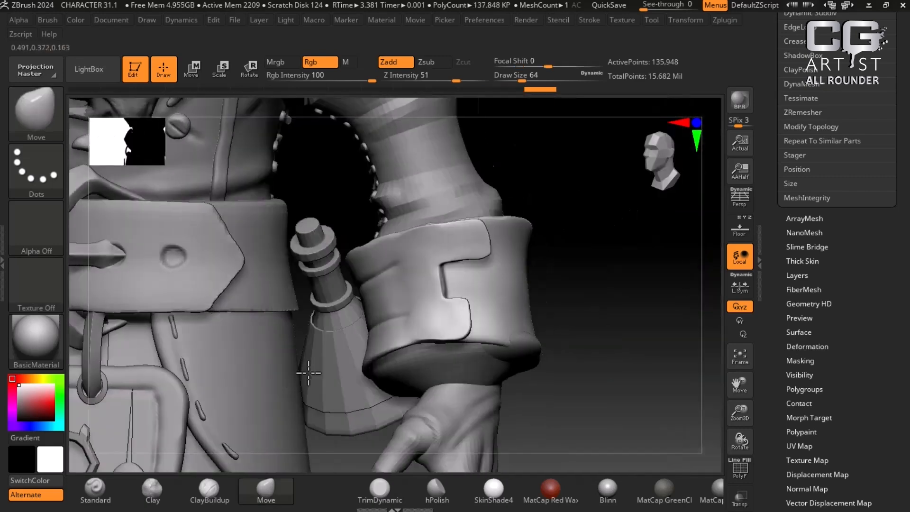
{"action": "left_click_drag", "start_coordinate": [301, 372], "coordinate": [602, 360]}
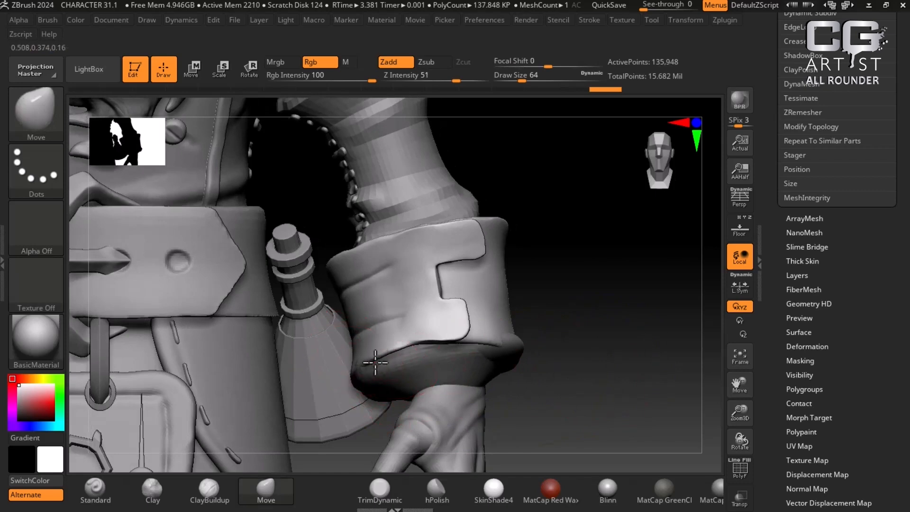
{"action": "left_click_drag", "start_coordinate": [488, 361], "coordinate": [575, 351]}
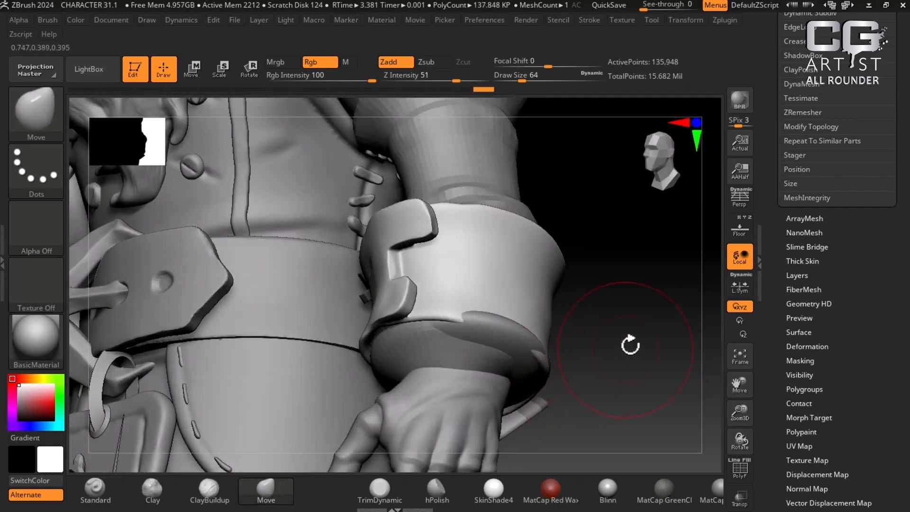
Step: Check which subtools make up the arm under the cuff by selecting the sleeve BODY3 and the hand PM3D_Sphere3D1_5
{"action": "left_click_drag", "start_coordinate": [631, 346], "coordinate": [552, 400]}
{"action": "left_click", "coordinate": [539, 403], "text": "alt"}
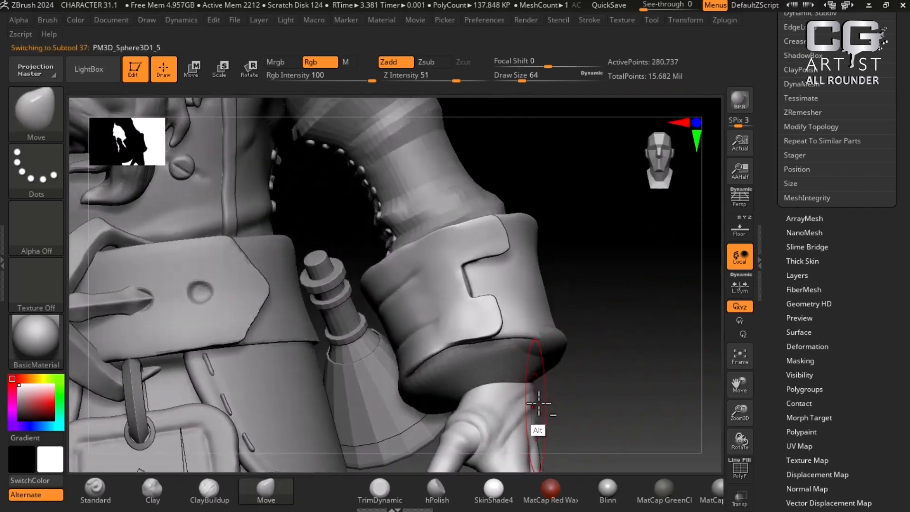
{"action": "left_click", "coordinate": [500, 362], "text": "alt"}
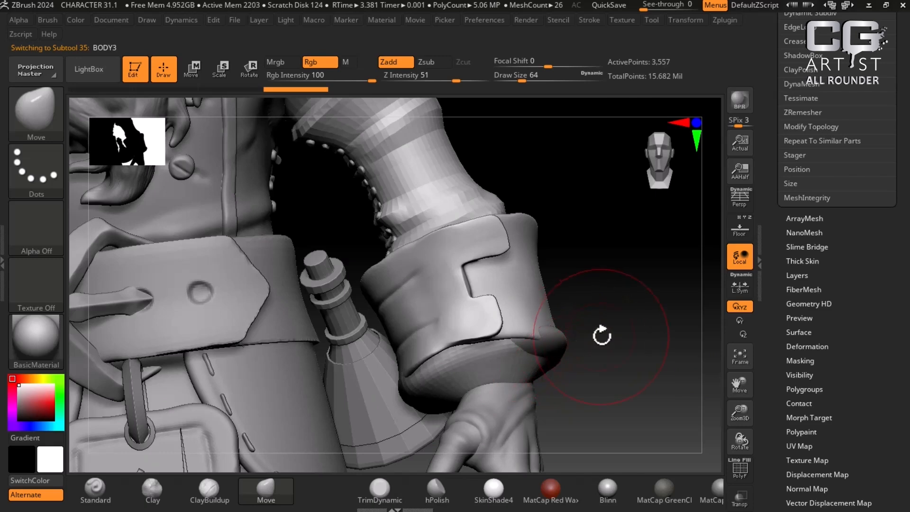
{"action": "left_click_drag", "start_coordinate": [621, 338], "coordinate": [579, 349]}
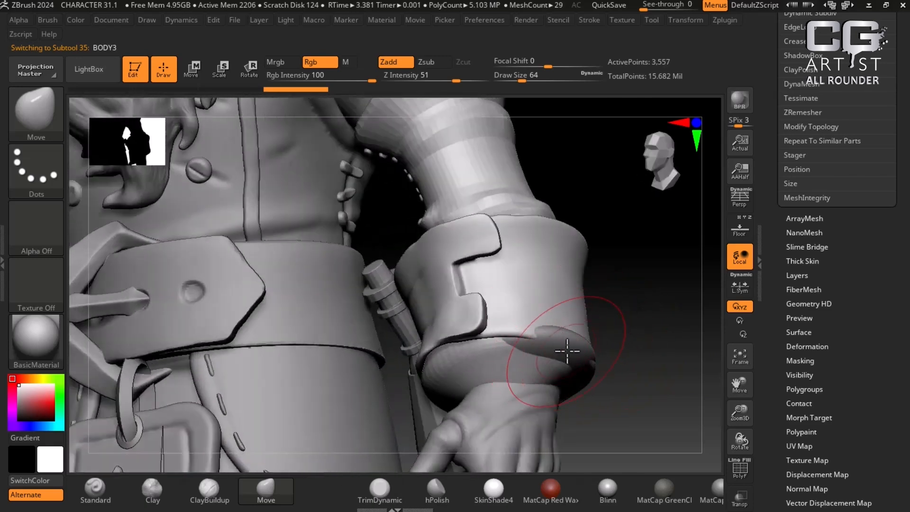
{"action": "left_click_drag", "start_coordinate": [687, 364], "coordinate": [662, 374]}
{"action": "left_click_drag", "start_coordinate": [771, 119], "coordinate": [759, 248]}
{"action": "left_click", "coordinate": [802, 253]}
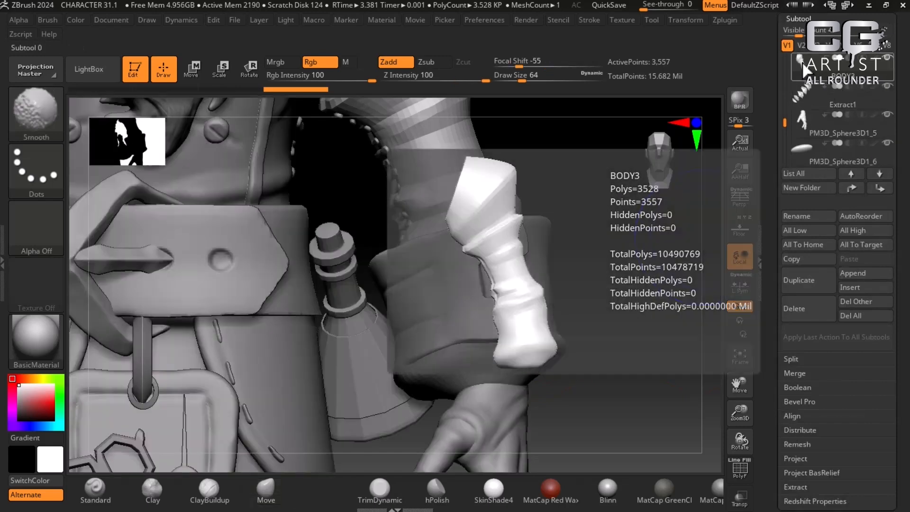
{"action": "mouse_move", "coordinate": [805, 142]}
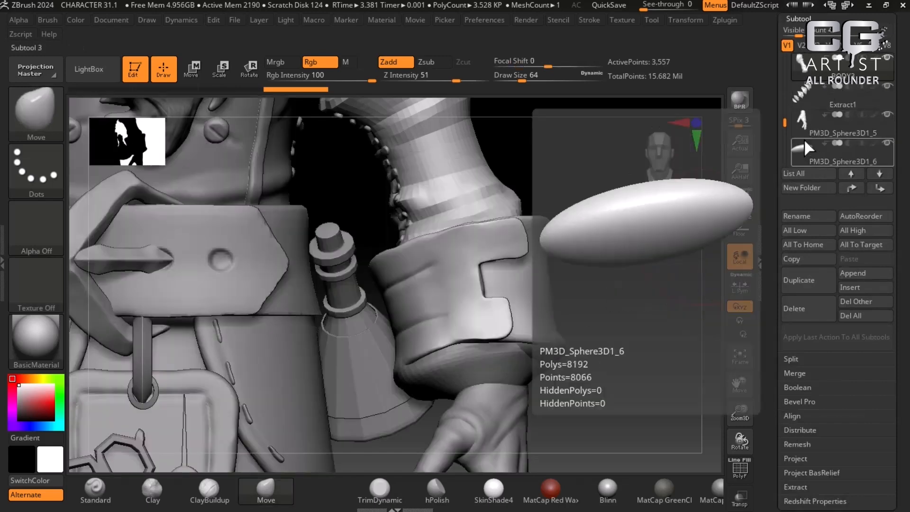
{"action": "left_click", "coordinate": [802, 121]}
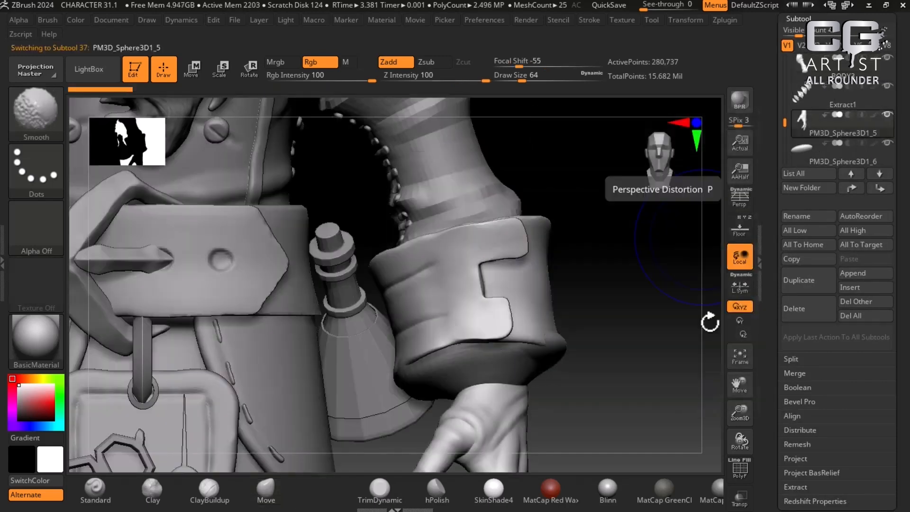
Step: Bring the concept image in ACDSee Quick View back up beside the model and magnify its gold-trimmed cuff to 200%
{"action": "left_click_drag", "start_coordinate": [621, 391], "coordinate": [643, 341]}
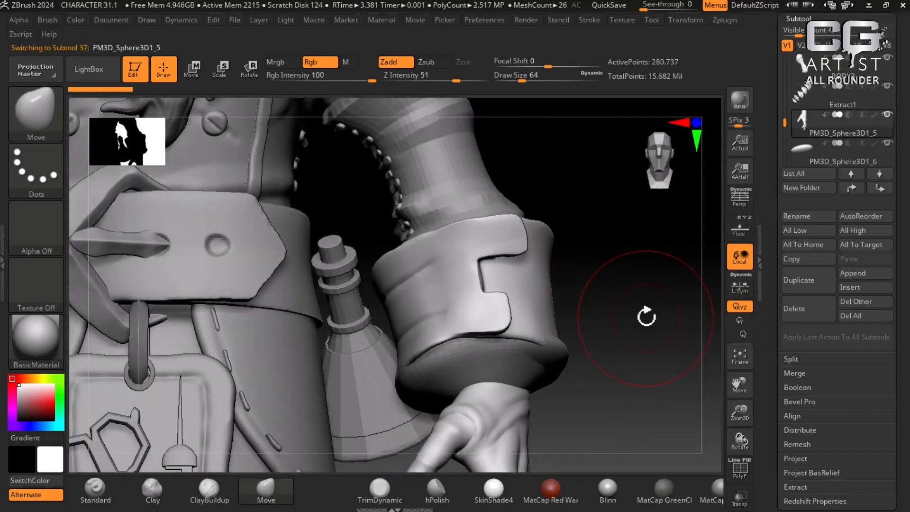
{"action": "key", "text": "super"}
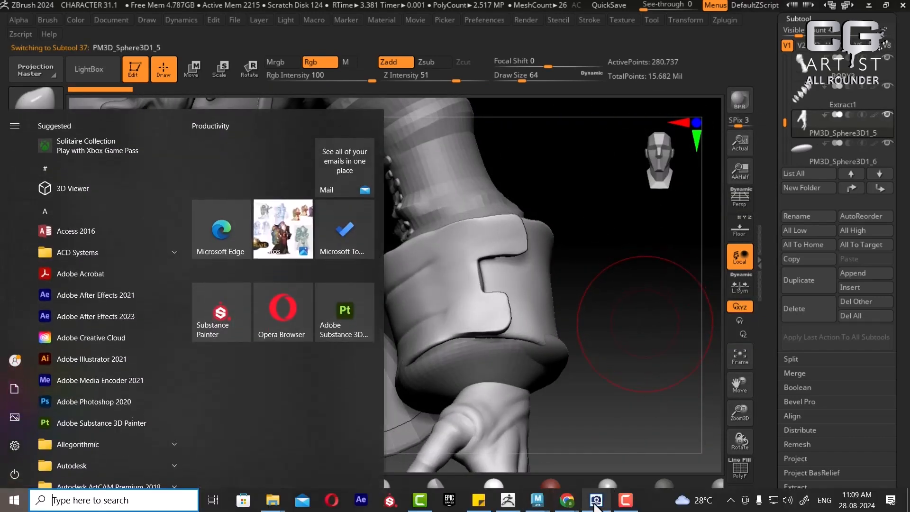
{"action": "left_click", "coordinate": [280, 223]}
{"action": "scroll", "coordinate": [164, 215], "scroll_direction": "down", "scroll_amount": 2}
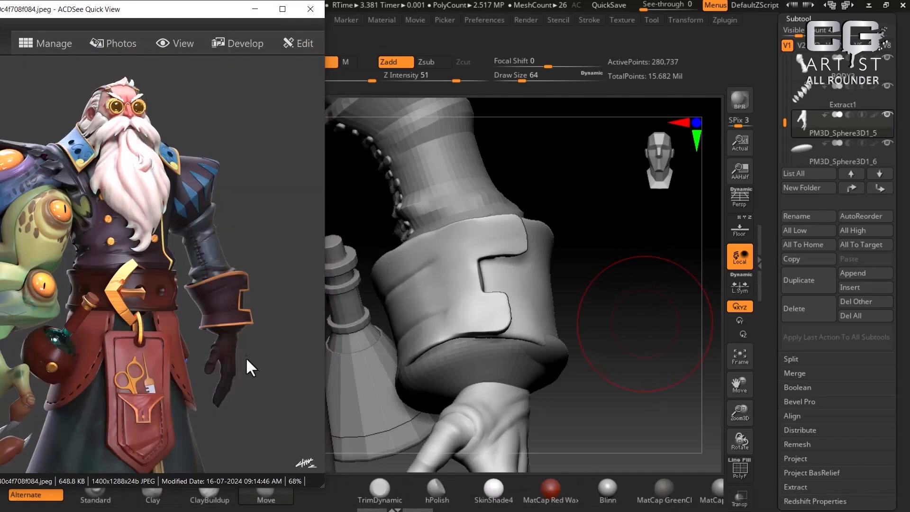
{"action": "scroll", "coordinate": [250, 350], "scroll_direction": "up", "scroll_amount": 5, "text": "ctrl"}
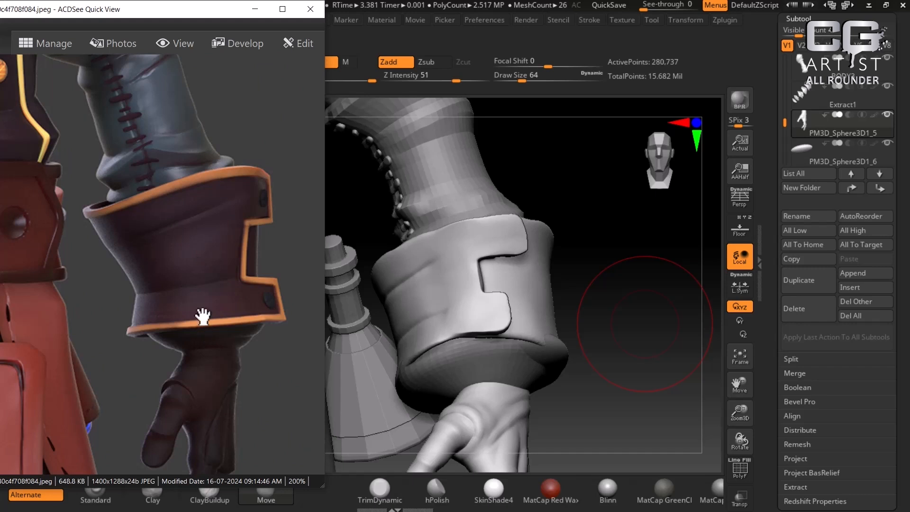
Step: Make the cuff Extract3 the active subtool and reshape its upper rim and side contours with the Move brush to match the concept
{"action": "left_click_drag", "start_coordinate": [626, 387], "coordinate": [638, 360]}
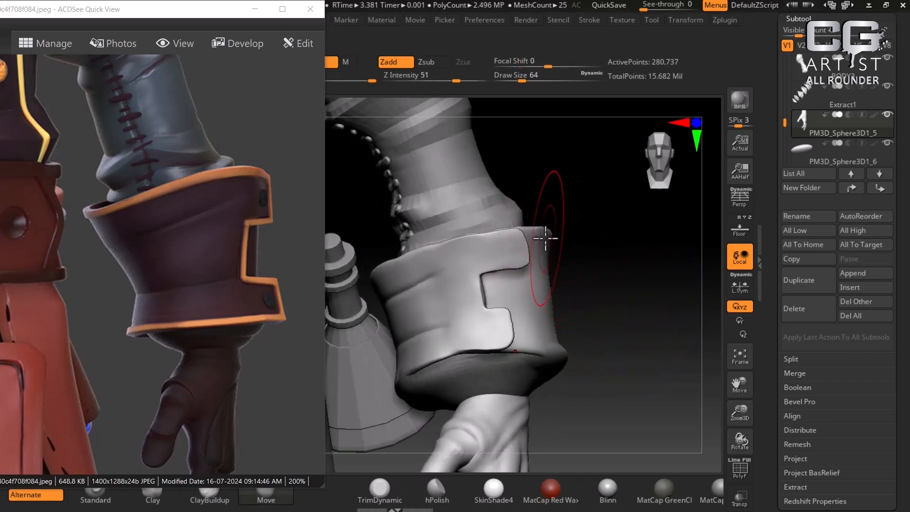
{"action": "left_click", "coordinate": [544, 237], "text": "alt"}
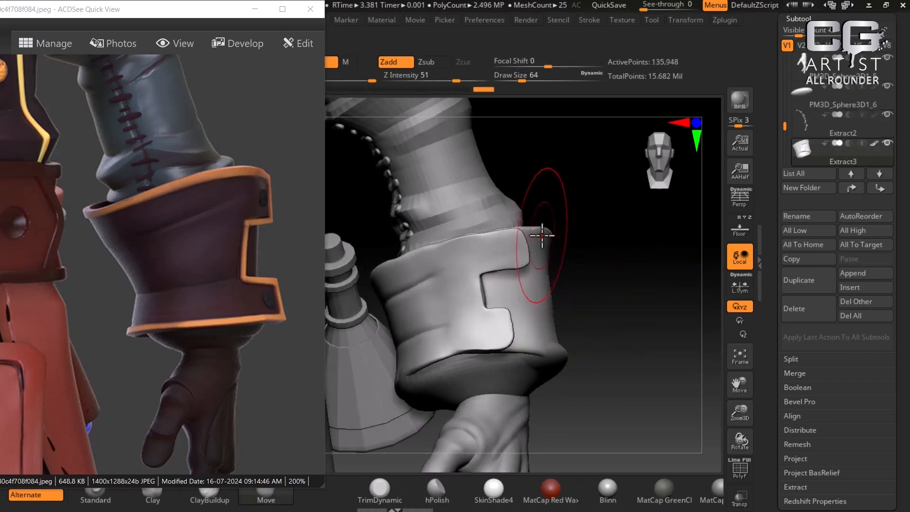
{"action": "left_click_drag", "start_coordinate": [542, 235], "coordinate": [542, 228]}
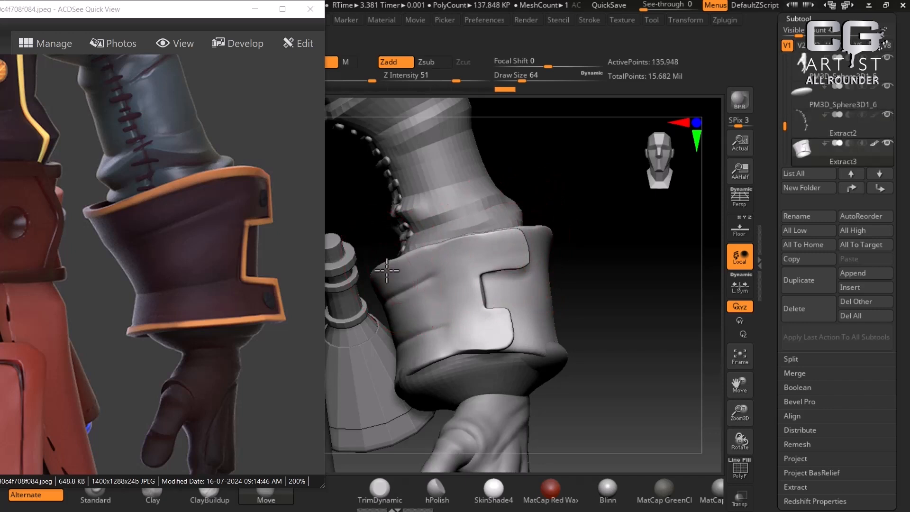
{"action": "left_click_drag", "start_coordinate": [387, 271], "coordinate": [391, 269]}
{"action": "left_click_drag", "start_coordinate": [388, 330], "coordinate": [420, 328]}
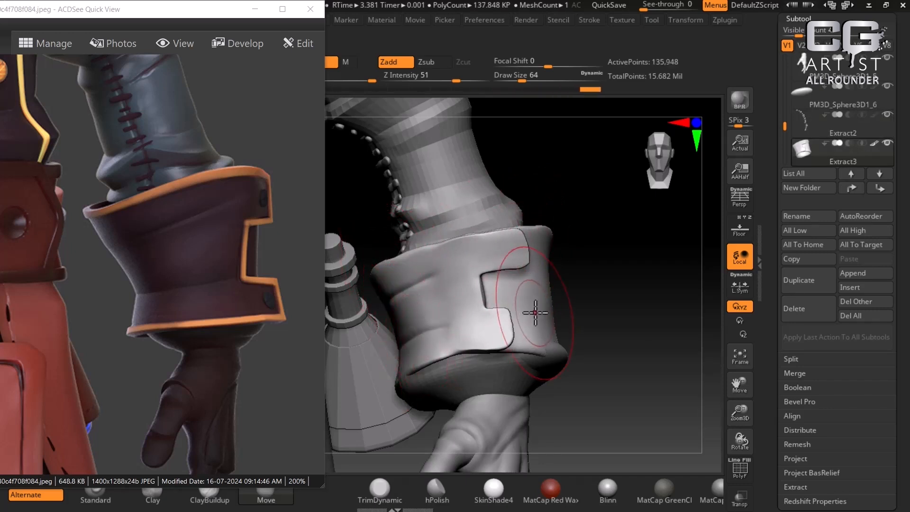
{"action": "left_click_drag", "start_coordinate": [541, 306], "coordinate": [548, 299]}
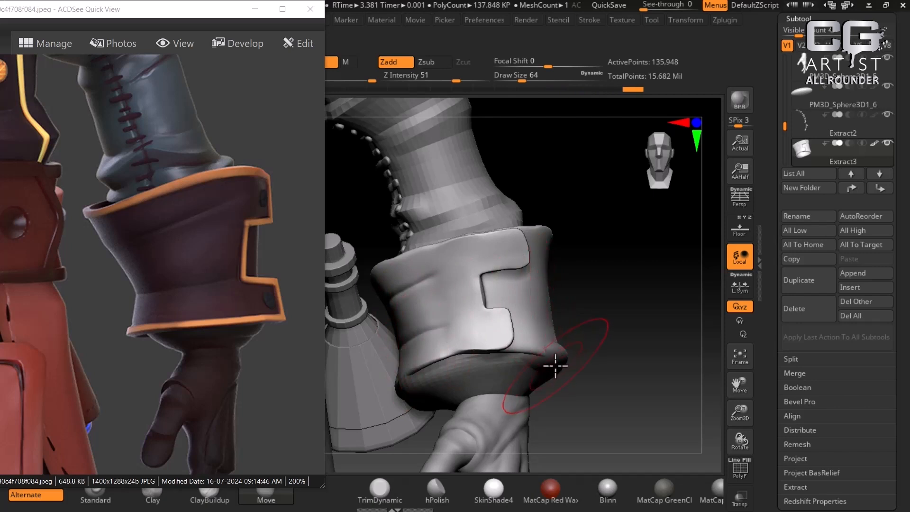
Step: Adjust the cuff's lower rim corners and upper inner edge with the Move brush, and reduce the draw size to 32
{"action": "left_click_drag", "start_coordinate": [579, 355], "coordinate": [556, 351]}
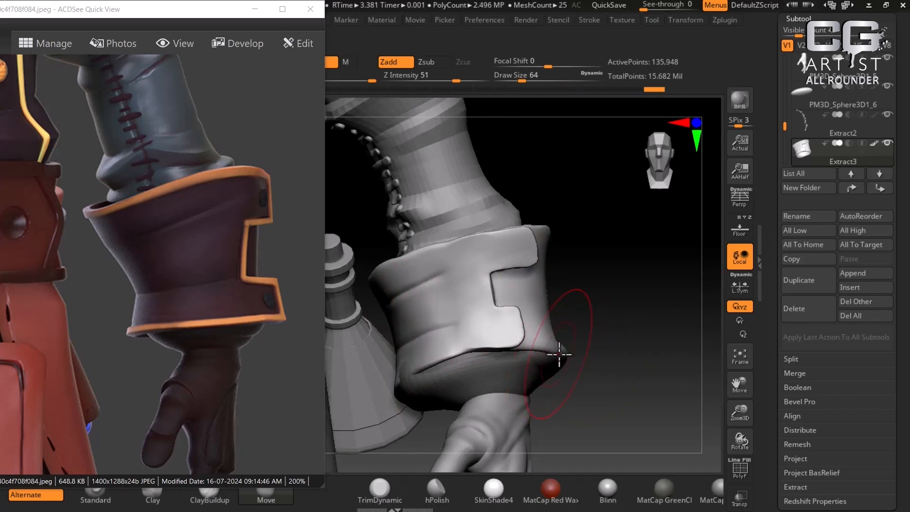
{"action": "left_click_drag", "start_coordinate": [411, 378], "coordinate": [408, 383]}
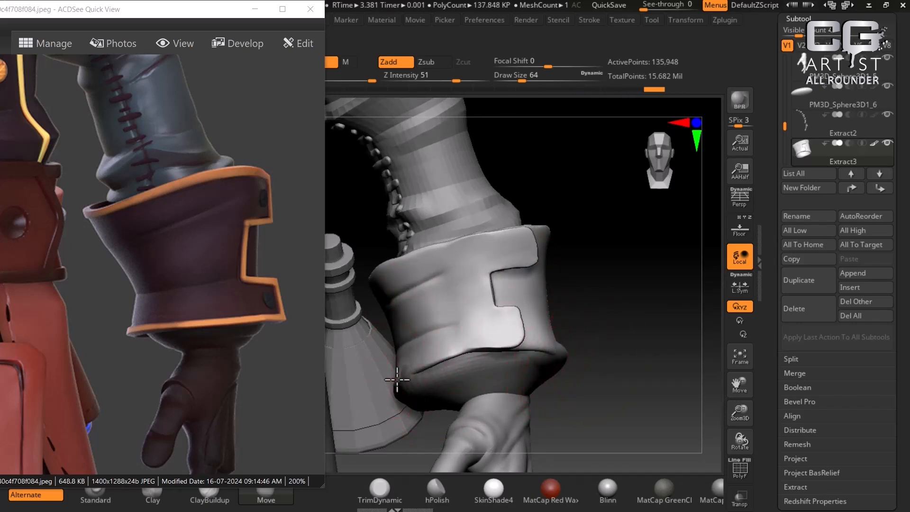
{"action": "left_click_drag", "start_coordinate": [553, 377], "coordinate": [626, 382]}
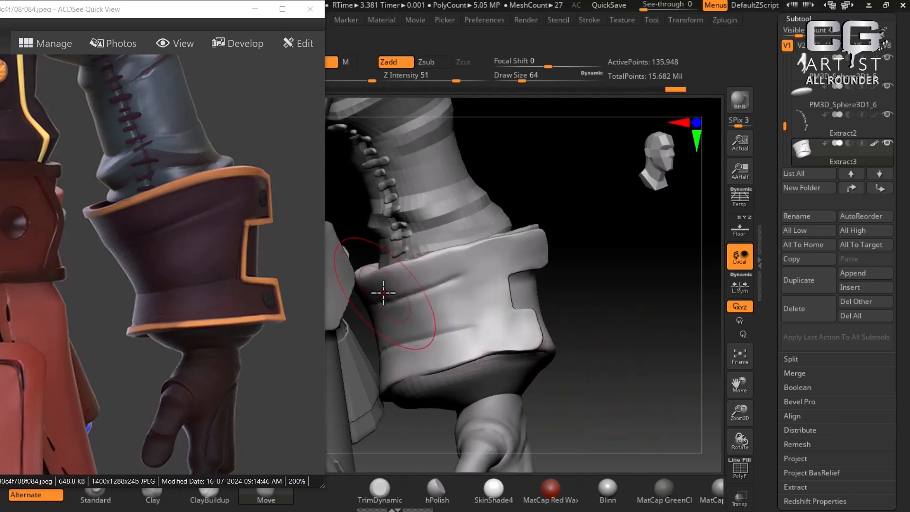
{"action": "left_click_drag", "start_coordinate": [365, 278], "coordinate": [379, 287]}
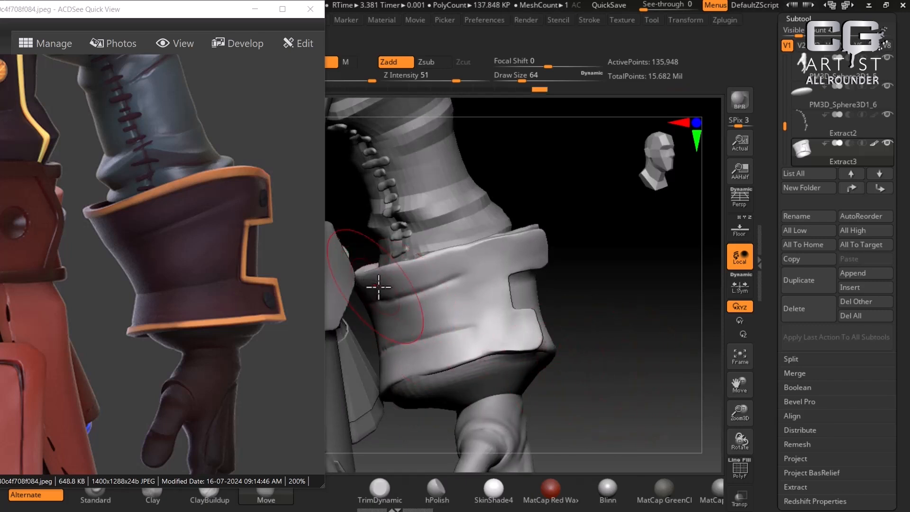
{"action": "left_click_drag", "start_coordinate": [616, 299], "coordinate": [543, 287], "text": "shift"}
{"action": "left_click", "coordinate": [593, 354]}
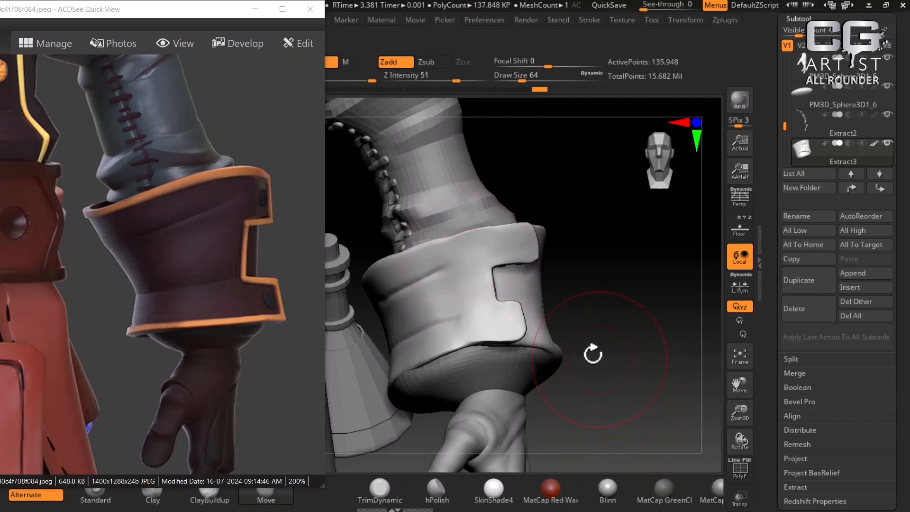
{"action": "key", "text": "["}
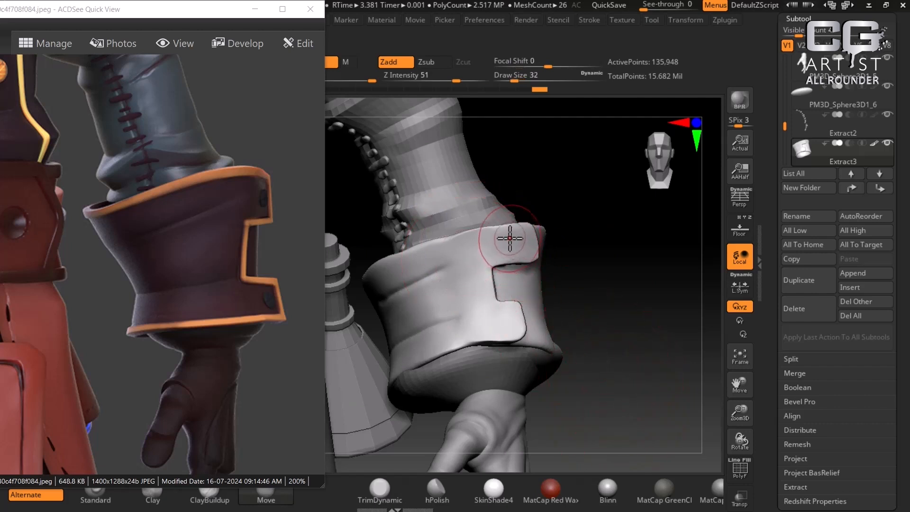
Step: Isolate the flattened sphere PM3D_Sphere3D1_6 beneath the cuff and make the hand PM3D_Sphere3D1_5 visible with it
{"action": "key", "text": "shift"}
{"action": "mouse_move", "coordinate": [630, 365]}
{"action": "left_mouse_down"}
{"action": "mouse_move", "coordinate": [636, 341]}
{"action": "mouse_move", "coordinate": [607, 353]}
{"action": "mouse_move", "coordinate": [618, 360]}
{"action": "mouse_move", "coordinate": [596, 356]}
{"action": "left_mouse_up"}
{"action": "left_click", "coordinate": [520, 373], "text": "alt"}
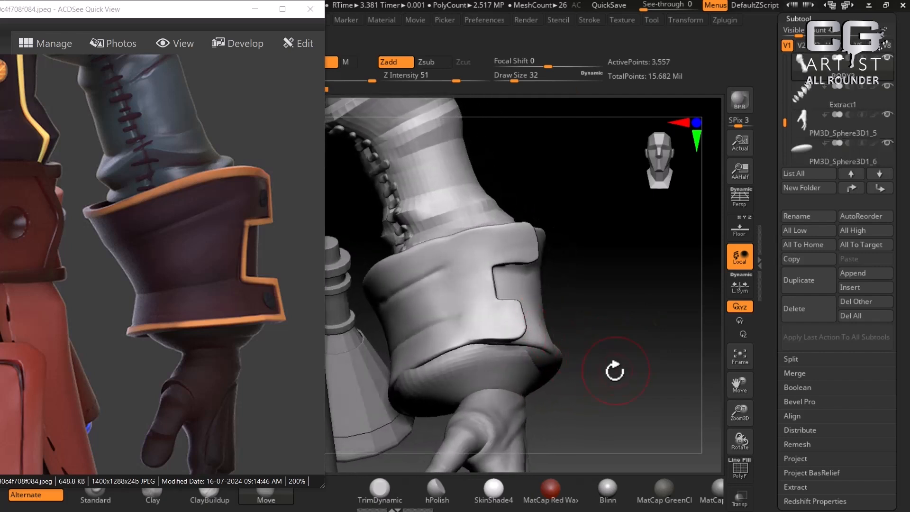
{"action": "left_click", "coordinate": [559, 373], "text": "alt"}
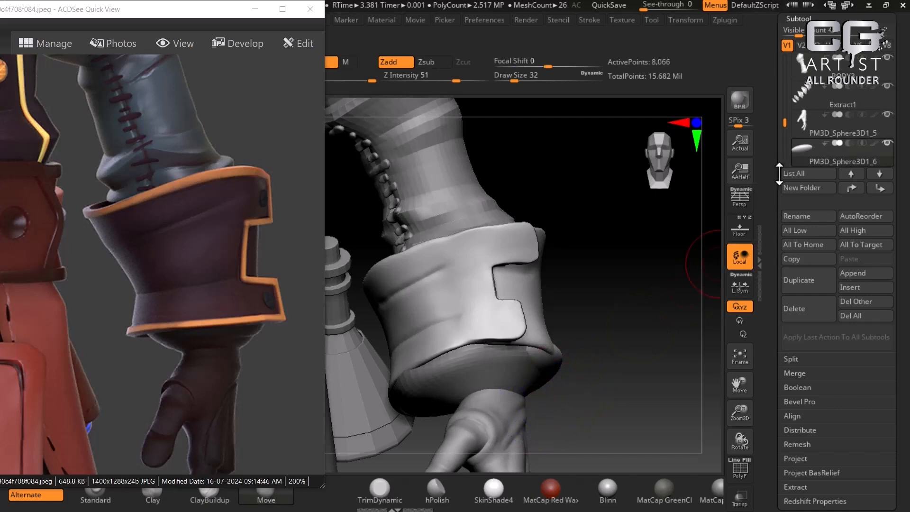
{"action": "left_click", "coordinate": [805, 152]}
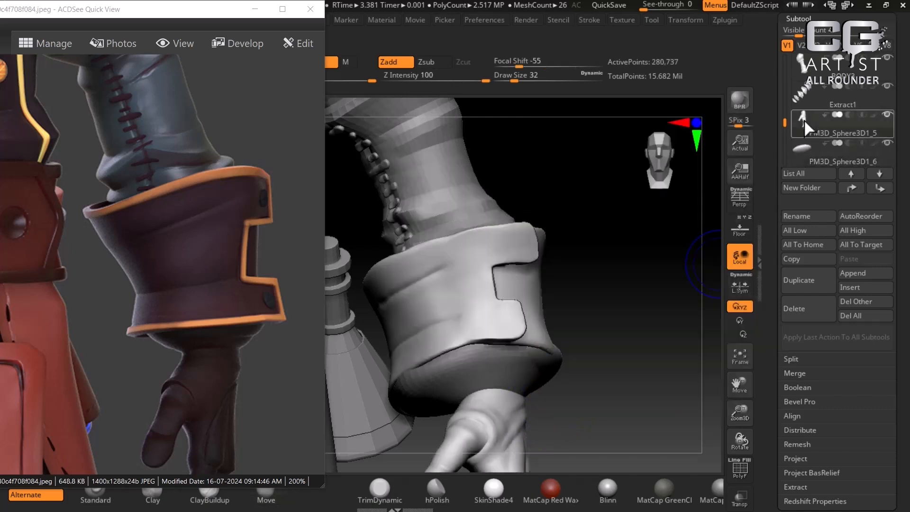
{"action": "left_click", "coordinate": [800, 144]}
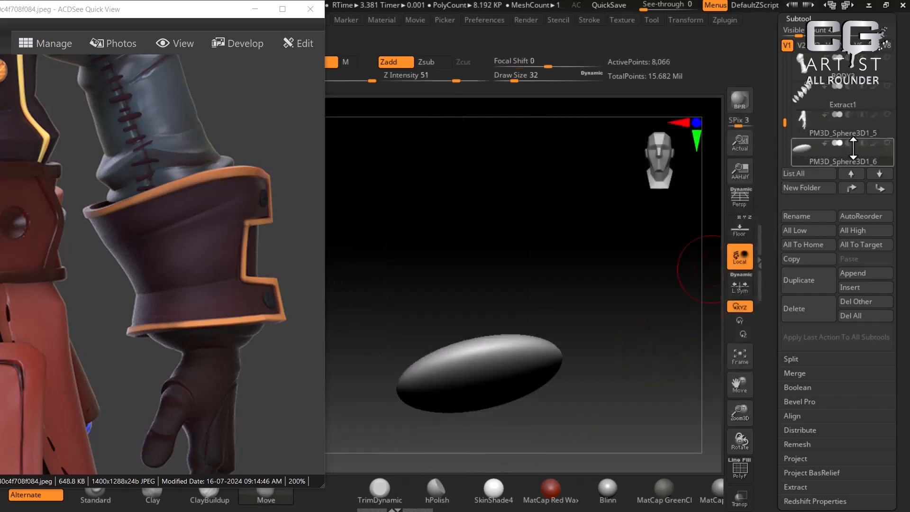
{"action": "left_click", "coordinate": [887, 115]}
{"action": "left_click_drag", "start_coordinate": [625, 285], "coordinate": [725, 194]}
Step: Select the hand PM3D_Sphere3D1_5 and merge it down with the flattened sphere below it in the subtool list
{"action": "left_click", "coordinate": [804, 117]}
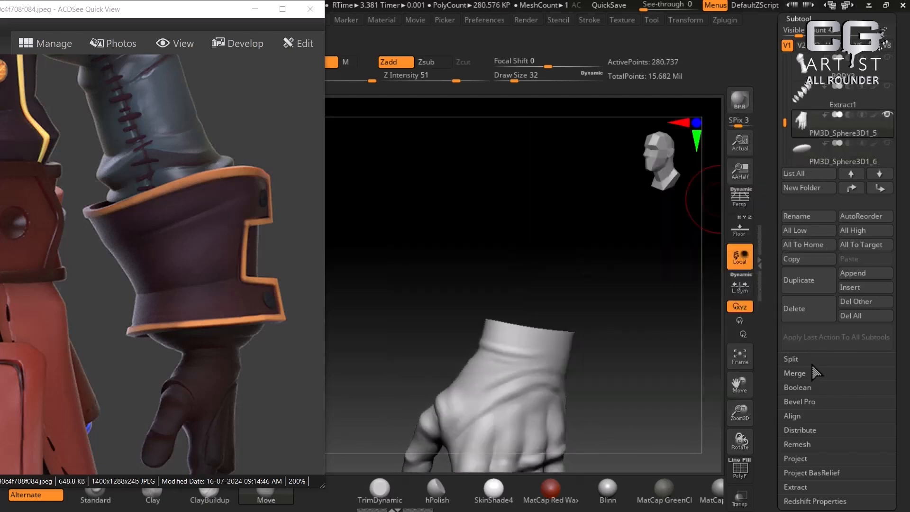
{"action": "left_click", "coordinate": [797, 373]}
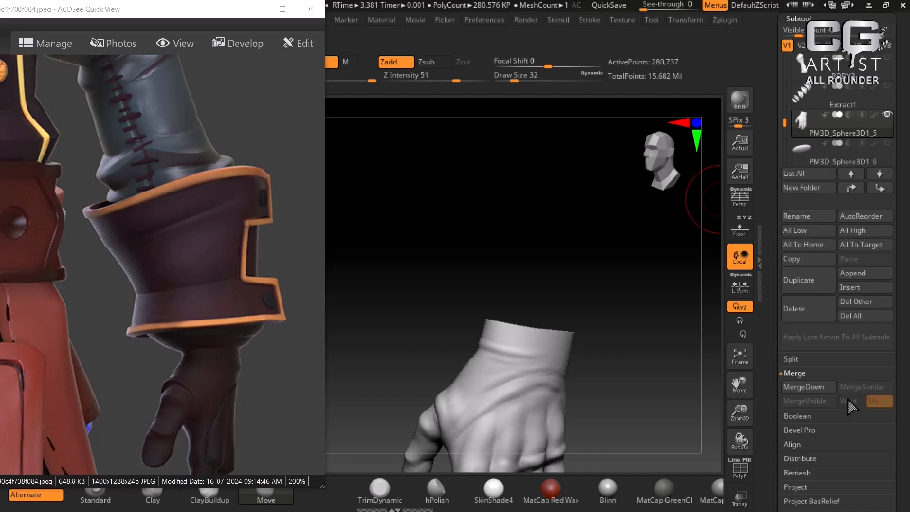
{"action": "left_click", "coordinate": [813, 385]}
{"action": "left_click", "coordinate": [698, 417]}
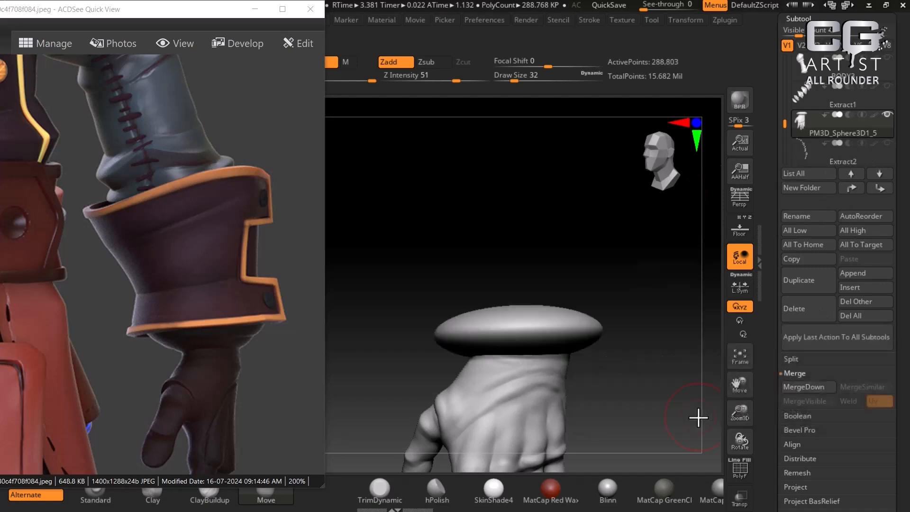
Step: Inspect the merged hand and flattened sphere from several angles with the wireframe and polygroups shown
{"action": "left_click_drag", "start_coordinate": [672, 346], "coordinate": [665, 299]}
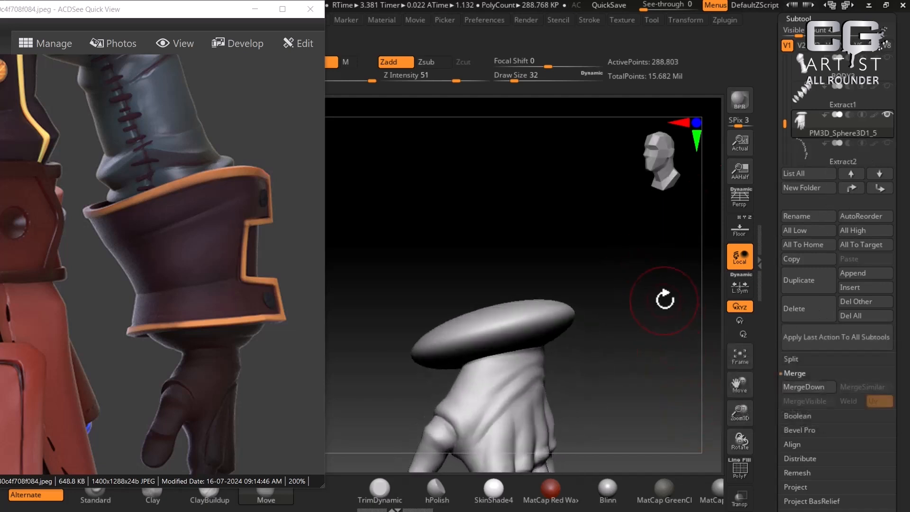
{"action": "key", "text": "shift+f"}
{"action": "left_click_drag", "start_coordinate": [663, 356], "coordinate": [671, 308]}
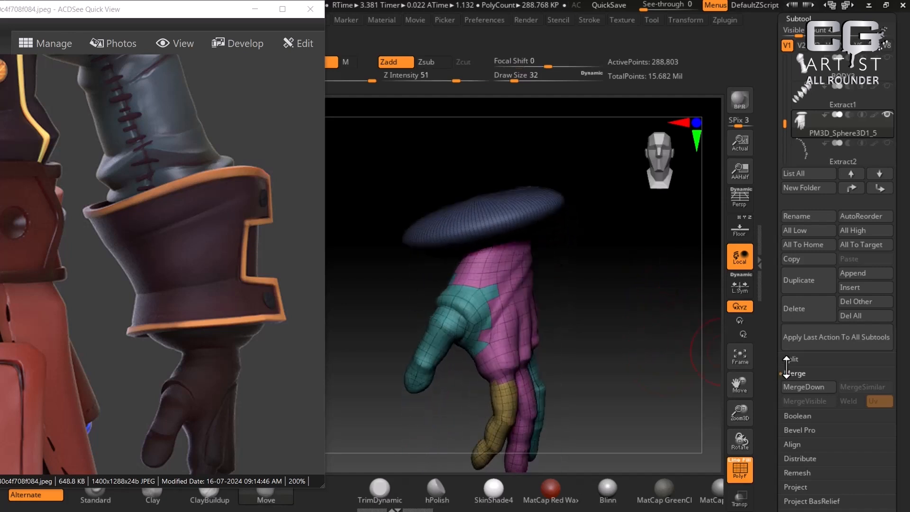
{"action": "left_click_drag", "start_coordinate": [782, 367], "coordinate": [771, 279]}
{"action": "left_click_drag", "start_coordinate": [685, 310], "coordinate": [683, 332]}
{"action": "key", "text": "shift+f"}
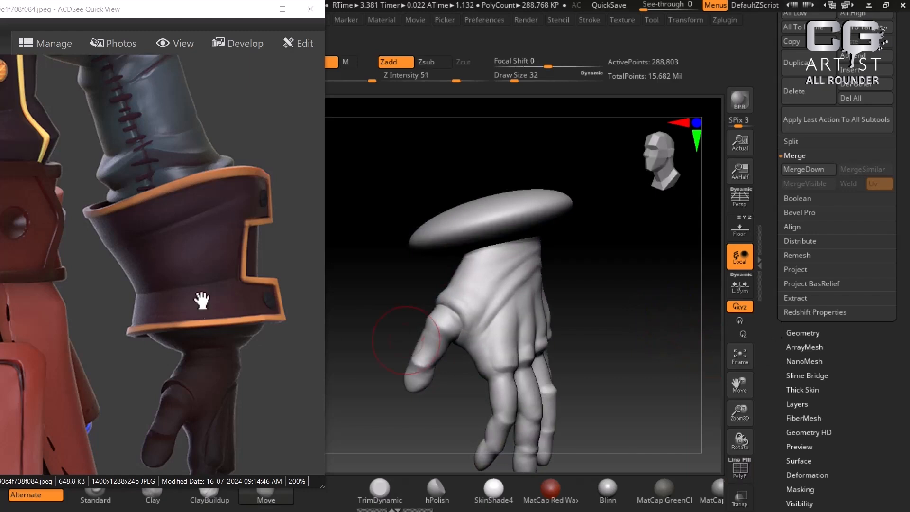
Step: Minimize the ACDSee concept image and open the DynaMesh settings for the merged hand
{"action": "left_click", "coordinate": [258, 10]}
{"action": "left_click_drag", "start_coordinate": [569, 362], "coordinate": [662, 309]}
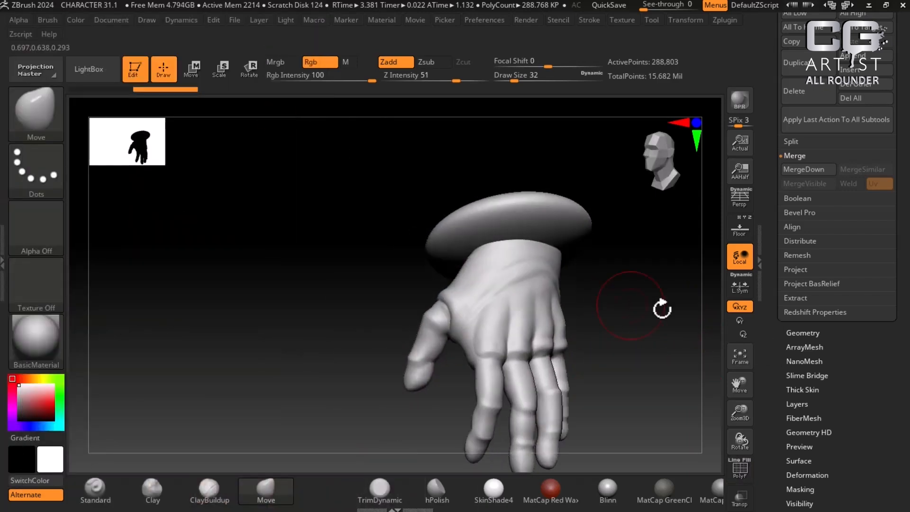
{"action": "left_click", "coordinate": [803, 333]}
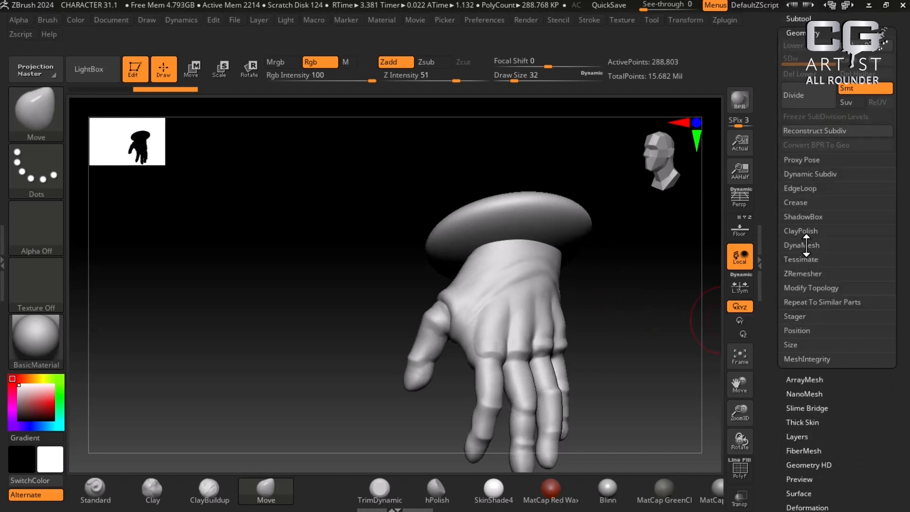
{"action": "left_click", "coordinate": [806, 245]}
Step: Try to DynaMesh the merged hand at a resolution of 512 and review its surface
{"action": "left_click_drag", "start_coordinate": [655, 332], "coordinate": [644, 299]}
{"action": "key", "text": "shift+f"}
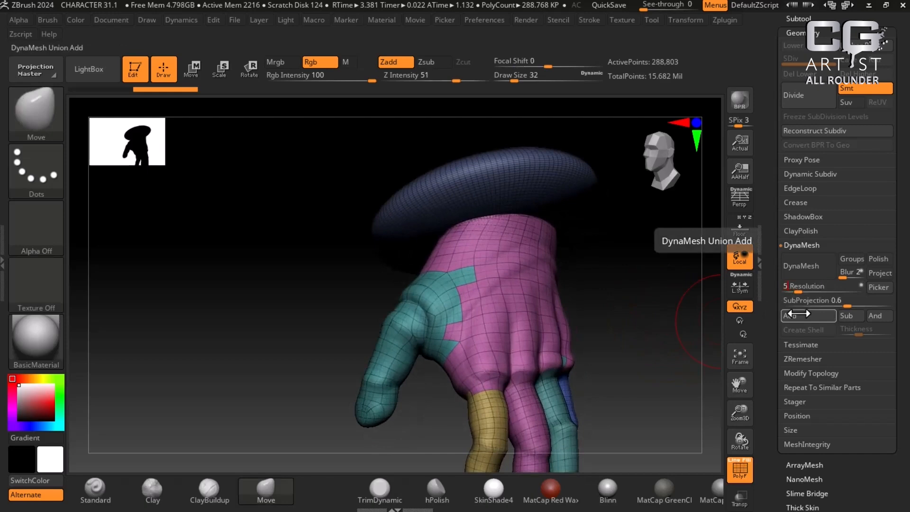
{"action": "left_click", "coordinate": [808, 267]}
{"action": "key", "text": "shift+f"}
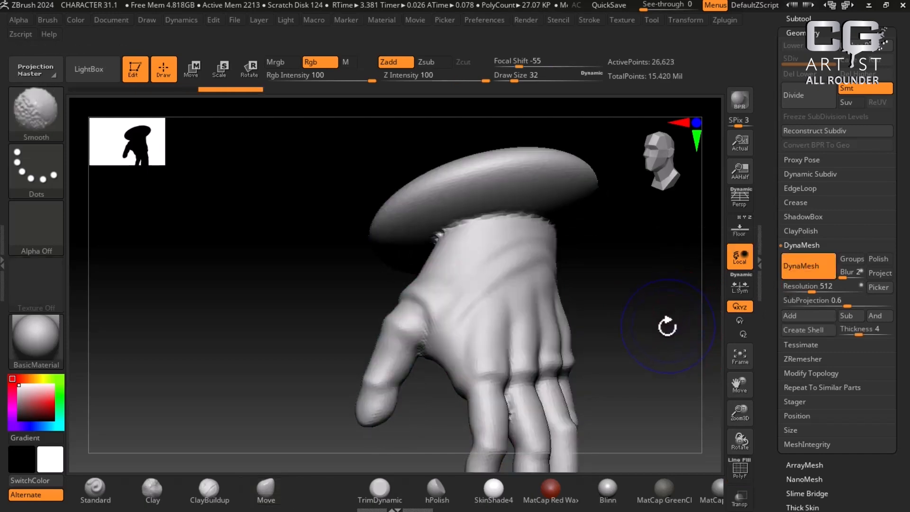
Step: DynaMesh the merged hand and flattened sphere at a resolution of 1024 and check the resulting topology
{"action": "left_click_drag", "start_coordinate": [676, 332], "coordinate": [666, 302], "text": "alt"}
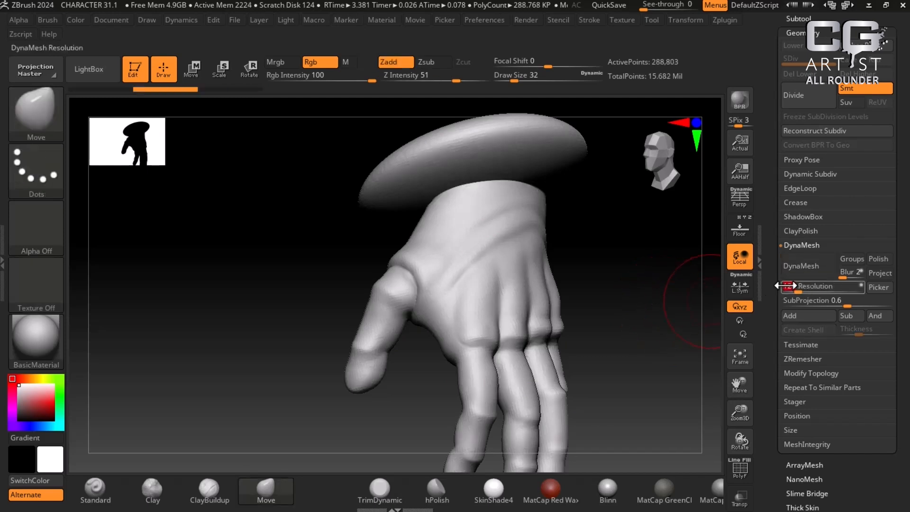
{"action": "type", "text": "1024"}
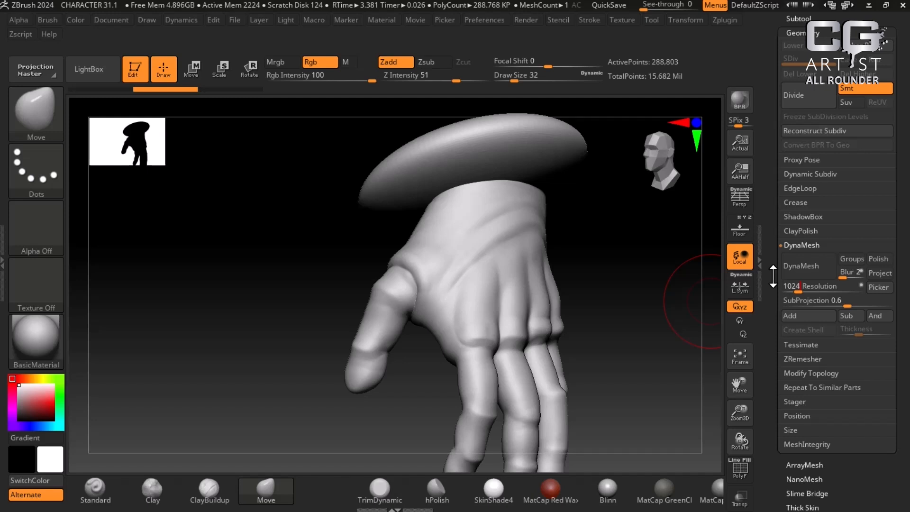
{"action": "left_click", "coordinate": [801, 266]}
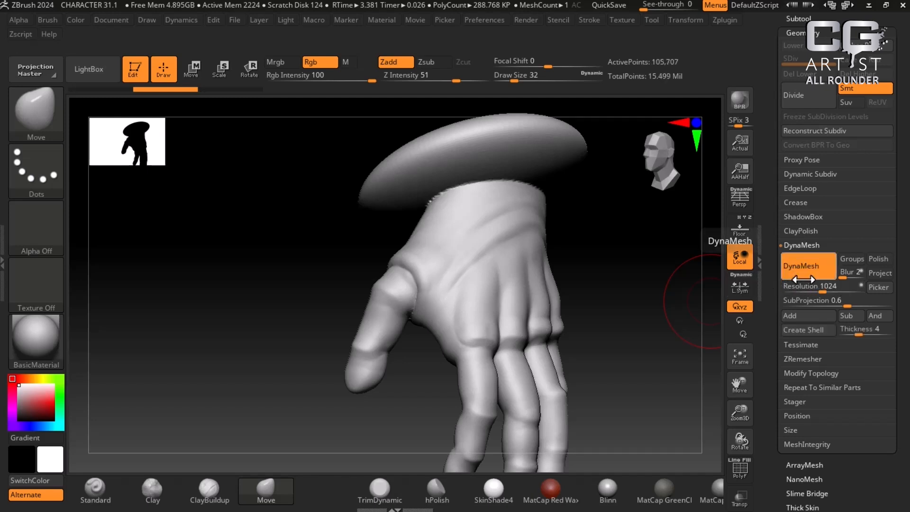
{"action": "key", "text": "shift+f"}
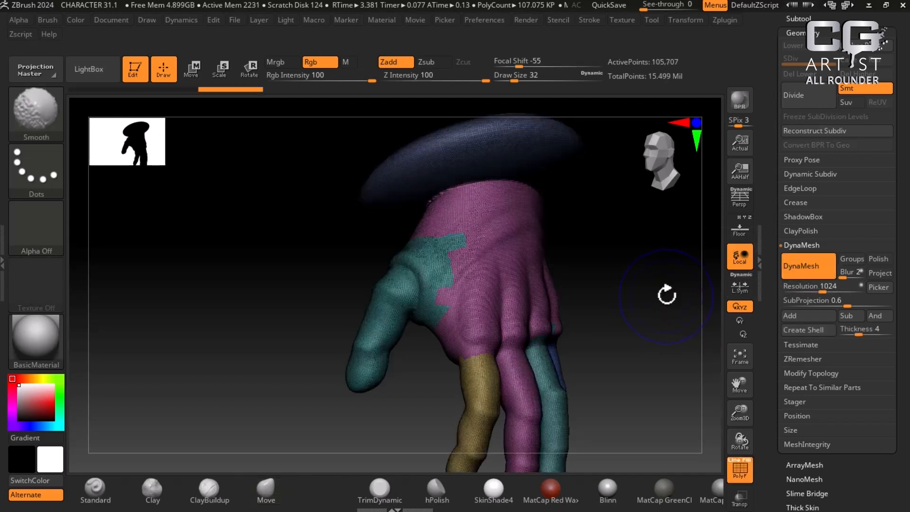
{"action": "key", "text": "shift+f"}
{"action": "mouse_move", "coordinate": [665, 305]}
{"action": "left_mouse_down"}
{"action": "mouse_move", "coordinate": [646, 268]}
{"action": "mouse_move", "coordinate": [638, 280]}
{"action": "left_mouse_up"}
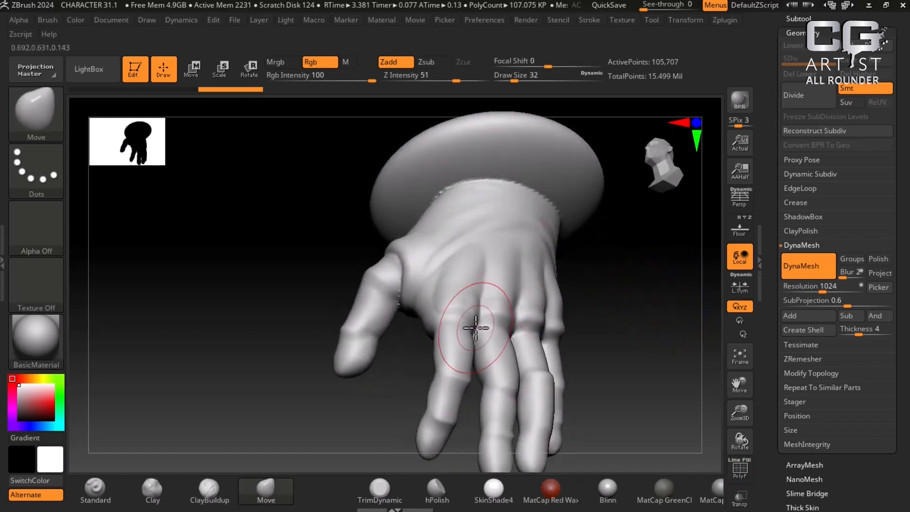
Step: Reduce the draw size to 12 and smooth the jagged seam between the back of the wrist and the flattened sphere
{"action": "key", "text": "bracketleft"}
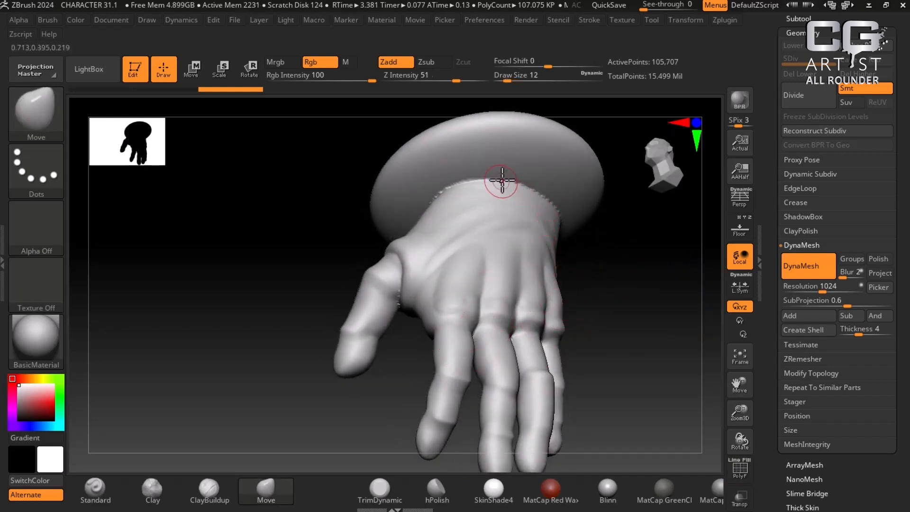
{"action": "key", "text": "shift"}
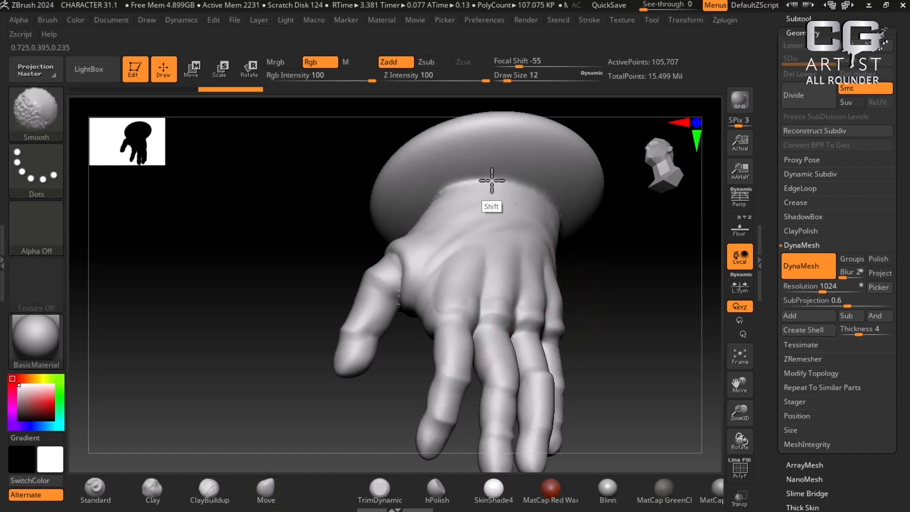
{"action": "left_click_drag", "start_coordinate": [492, 181], "coordinate": [416, 201], "text": "shift"}
{"action": "left_click_drag", "start_coordinate": [278, 287], "coordinate": [334, 278]}
{"action": "left_click_drag", "start_coordinate": [481, 179], "coordinate": [456, 218], "text": "shift"}
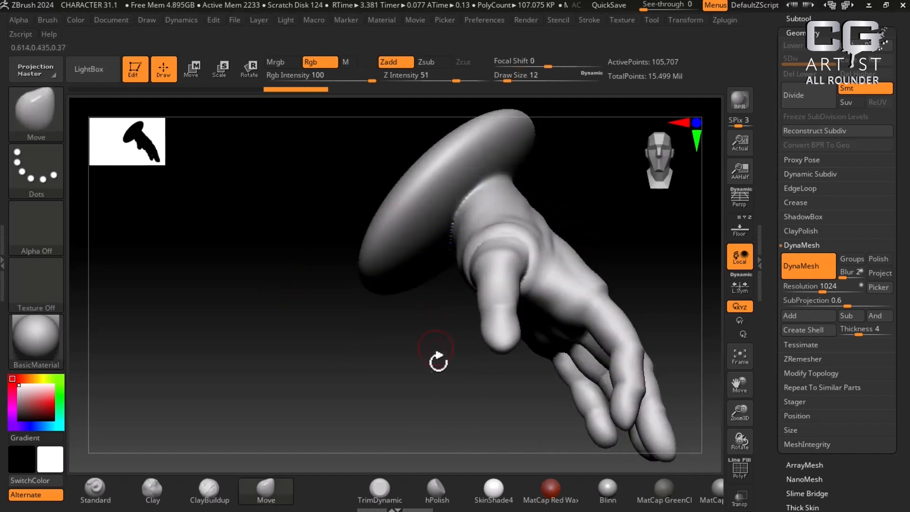
Step: Smooth the rest of the wrist seam around the palm side and underside of the hand
{"action": "left_click_drag", "start_coordinate": [438, 362], "coordinate": [439, 260]}
{"action": "key", "text": "shift"}
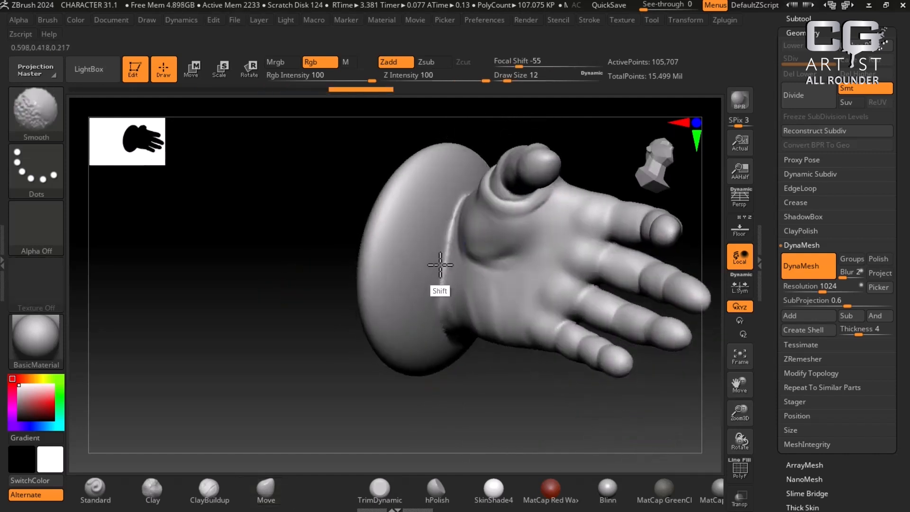
{"action": "left_click_drag", "start_coordinate": [524, 428], "coordinate": [537, 354]}
{"action": "left_click_drag", "start_coordinate": [415, 311], "coordinate": [516, 317], "text": "shift"}
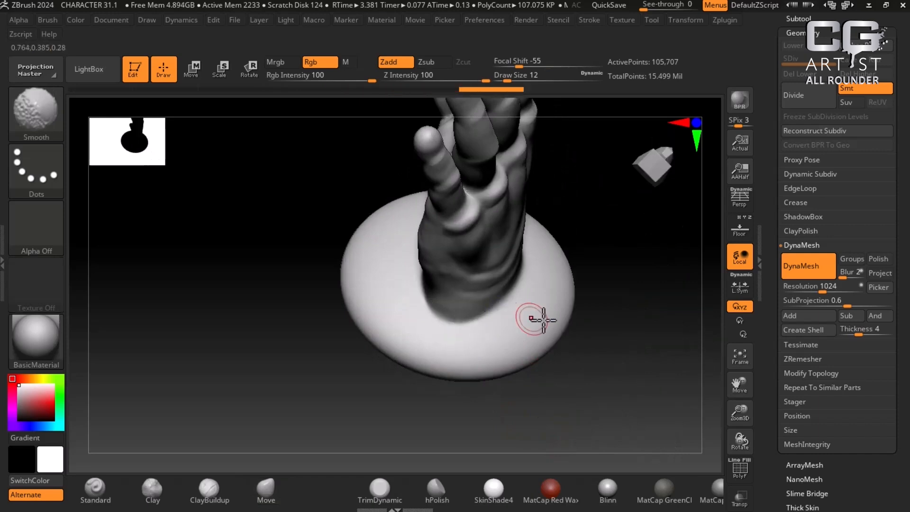
{"action": "left_click_drag", "start_coordinate": [587, 311], "coordinate": [601, 342]}
{"action": "left_click_drag", "start_coordinate": [514, 272], "coordinate": [483, 335], "text": "shift"}
{"action": "mouse_move", "coordinate": [604, 303]}
{"action": "left_mouse_down"}
{"action": "mouse_move", "coordinate": [650, 364]}
{"action": "mouse_move", "coordinate": [668, 368]}
{"action": "mouse_move", "coordinate": [616, 366]}
{"action": "mouse_move", "coordinate": [683, 388]}
{"action": "left_mouse_up"}
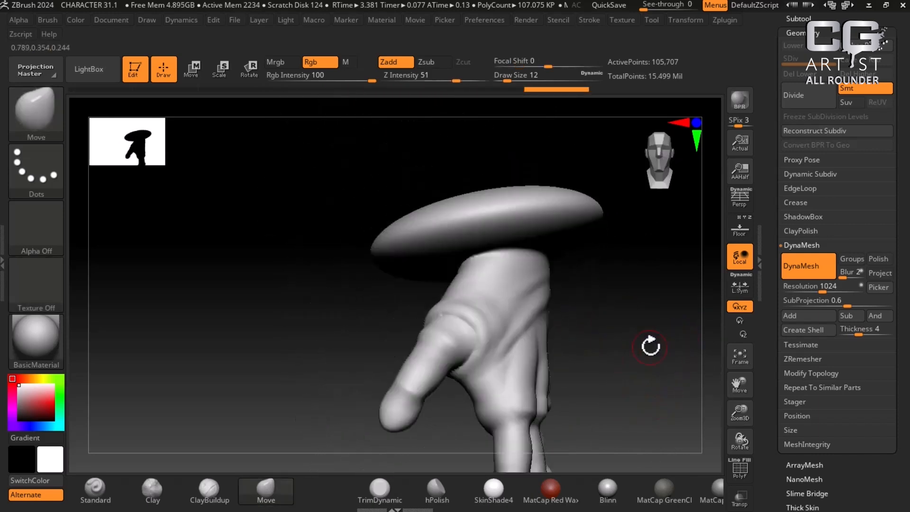
Step: Bring up the concept image in ACDSee, compare its wrist area with the merged hand, and minimize it again
{"action": "key", "text": "super"}
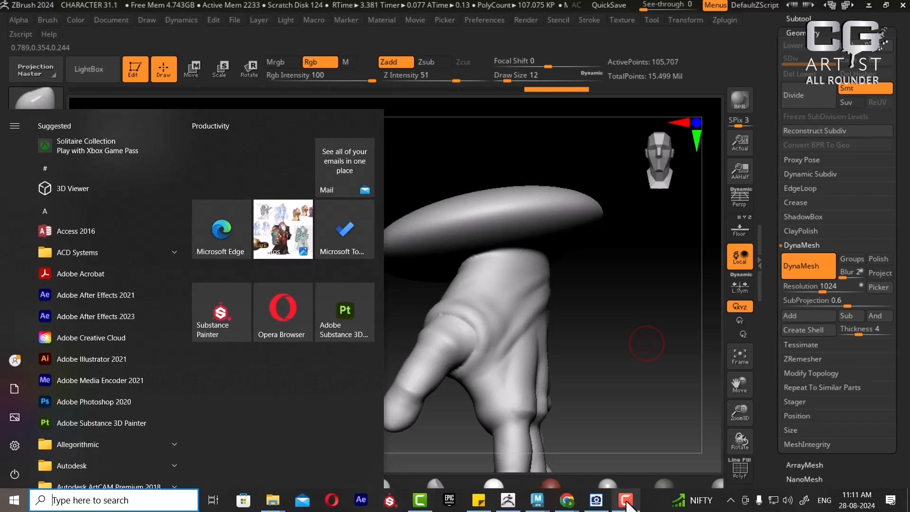
{"action": "left_click", "coordinate": [596, 501]}
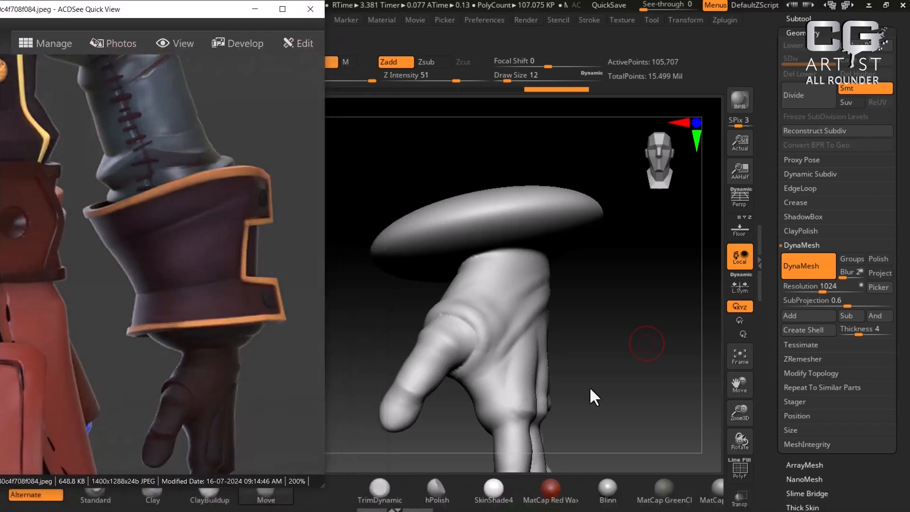
{"action": "left_click_drag", "start_coordinate": [590, 388], "coordinate": [599, 266]}
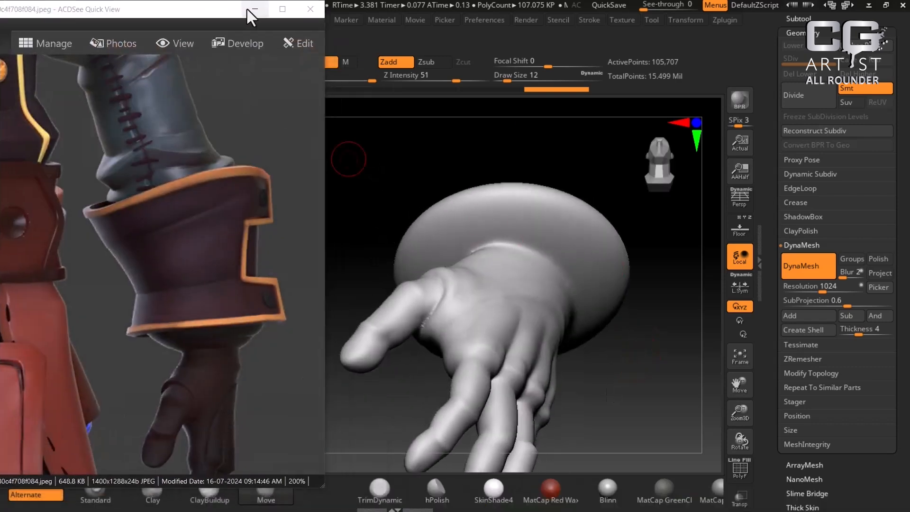
{"action": "left_click", "coordinate": [247, 11]}
{"action": "left_click_drag", "start_coordinate": [609, 305], "coordinate": [635, 420]}
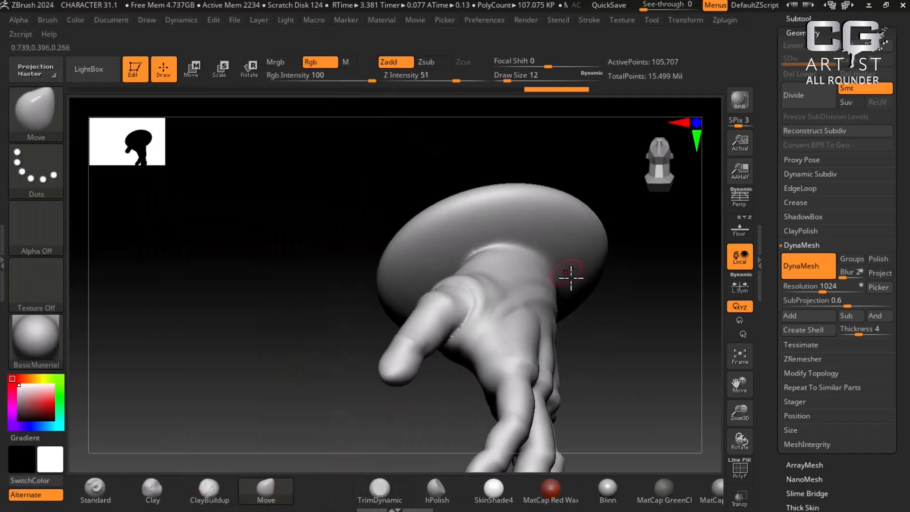
{"action": "left_click_drag", "start_coordinate": [656, 350], "coordinate": [660, 366]}
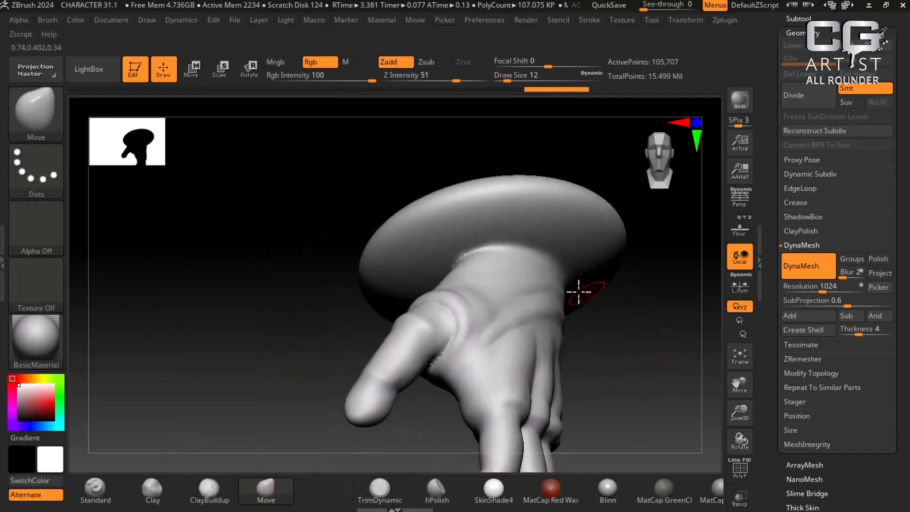
Step: Sculpt a curved fold into the flattened sphere around the wrist with the Standard brush
{"action": "left_click", "coordinate": [95, 491]}
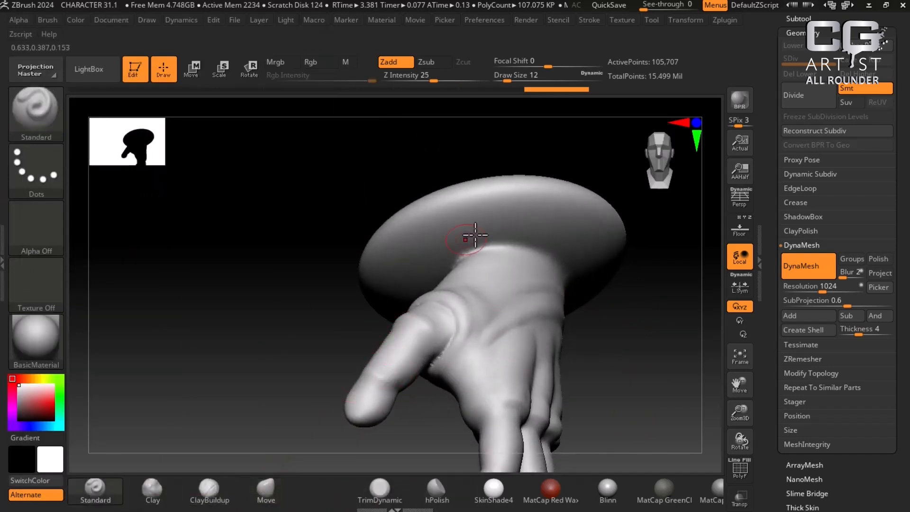
{"action": "mouse_move", "coordinate": [439, 252]}
{"action": "left_mouse_down"}
{"action": "mouse_move", "coordinate": [428, 268]}
{"action": "mouse_move", "coordinate": [562, 227]}
{"action": "mouse_move", "coordinate": [455, 272]}
{"action": "left_mouse_up"}
{"action": "left_click_drag", "start_coordinate": [687, 280], "coordinate": [618, 274]}
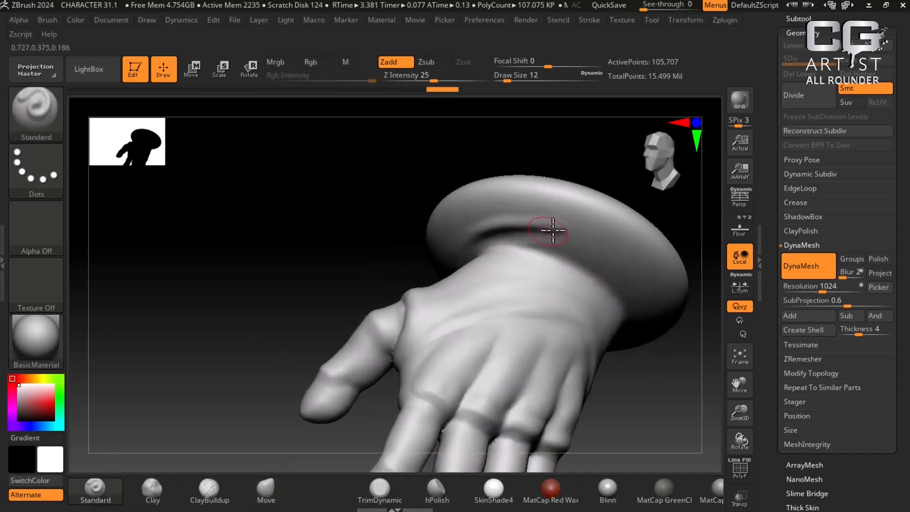
{"action": "mouse_move", "coordinate": [552, 231]}
{"action": "left_mouse_down"}
{"action": "mouse_move", "coordinate": [581, 240]}
{"action": "mouse_move", "coordinate": [569, 242]}
{"action": "left_mouse_up"}
{"action": "left_click_drag", "start_coordinate": [627, 278], "coordinate": [616, 275]}
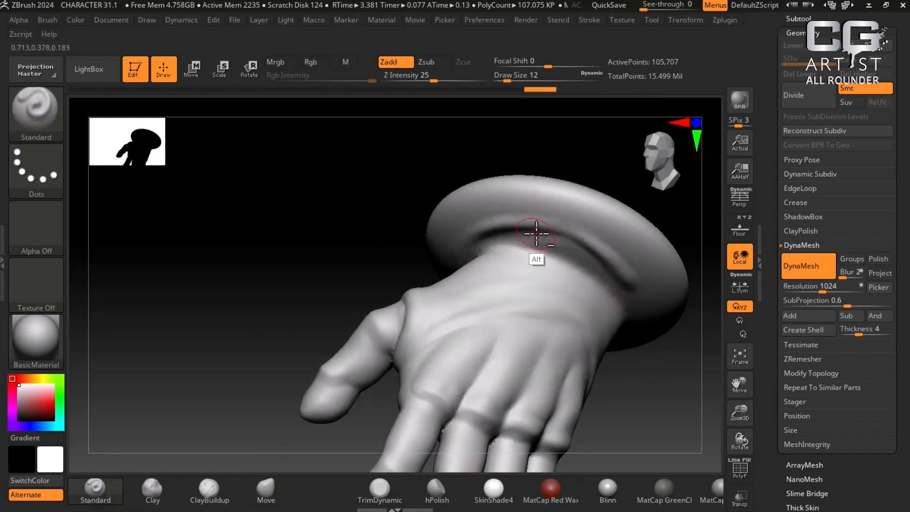
Step: Deepen and smooth the folds in the flattened sphere above the back of the wrist, and undo the last three changes
{"action": "left_click_drag", "start_coordinate": [534, 258], "coordinate": [620, 312]}
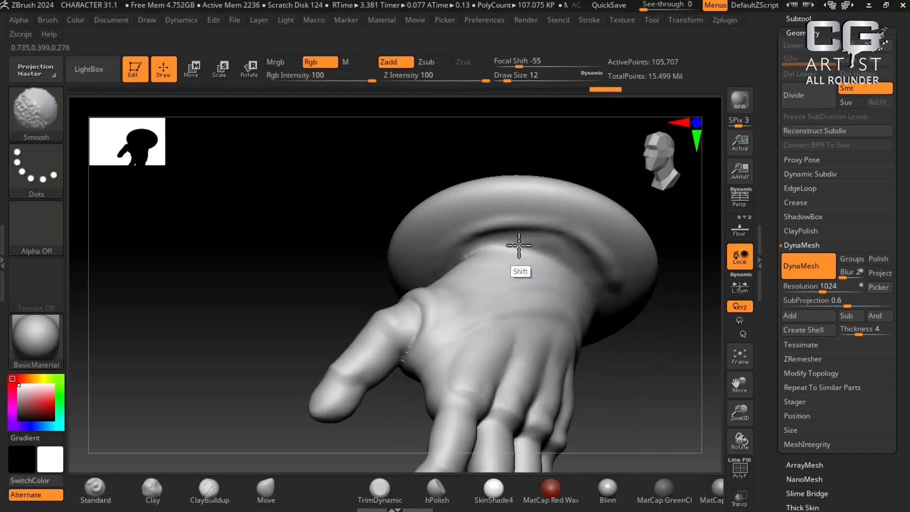
{"action": "mouse_move", "coordinate": [459, 248]}
{"action": "left_mouse_down", "text": "alt"}
{"action": "mouse_move", "coordinate": [469, 248]}
{"action": "mouse_move", "coordinate": [421, 242]}
{"action": "mouse_move", "coordinate": [573, 219]}
{"action": "mouse_move", "coordinate": [598, 241]}
{"action": "left_mouse_up", "text": "alt"}
{"action": "left_click_drag", "start_coordinate": [652, 337], "coordinate": [635, 287]}
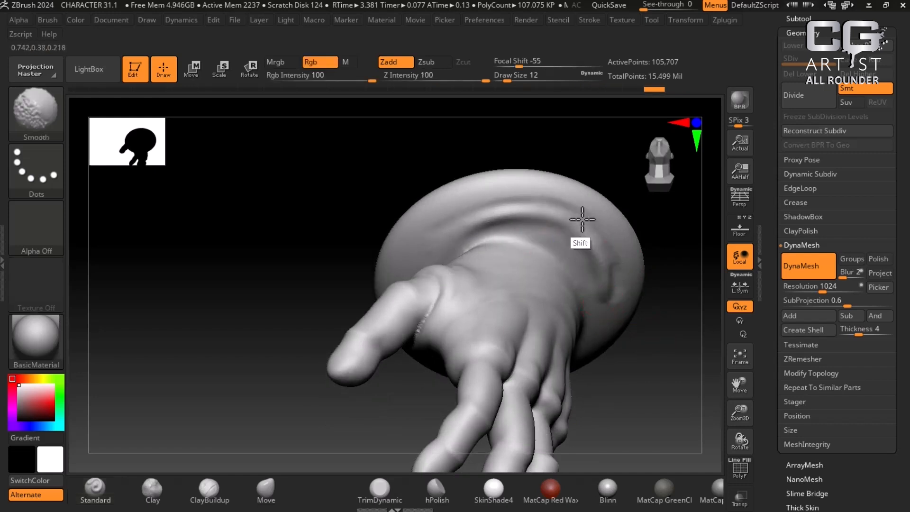
{"action": "key", "text": "ctrl+z"}
{"action": "key", "text": "ctrl+z"}
{"action": "key", "text": "ctrl+z"}
Step: Sculpt curved creases into the flattened sphere around the thumb and palm side of the wrist
{"action": "left_click_drag", "start_coordinate": [667, 388], "coordinate": [650, 263]}
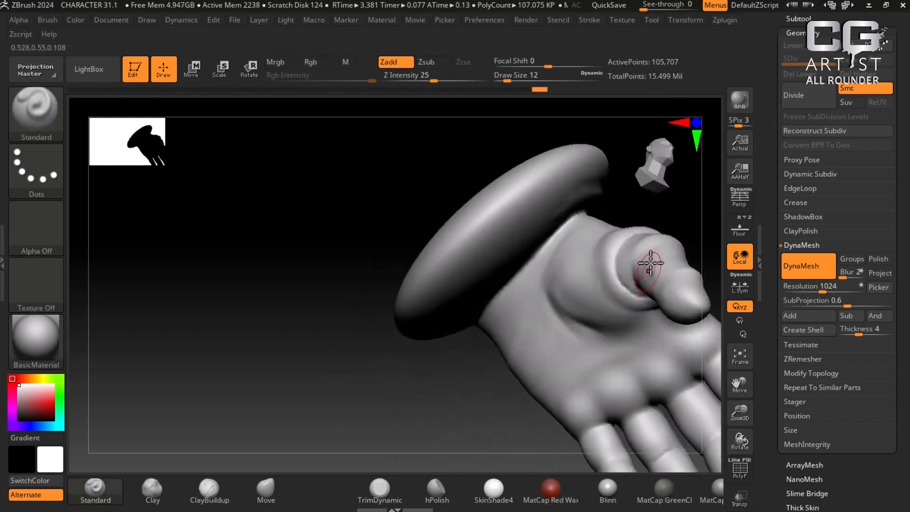
{"action": "mouse_move", "coordinate": [667, 224]}
{"action": "left_mouse_down"}
{"action": "mouse_move", "coordinate": [524, 189]}
{"action": "mouse_move", "coordinate": [481, 214]}
{"action": "mouse_move", "coordinate": [459, 265]}
{"action": "left_mouse_up"}
{"action": "left_click_drag", "start_coordinate": [495, 219], "coordinate": [461, 265], "text": "alt"}
{"action": "left_click_drag", "start_coordinate": [436, 393], "coordinate": [450, 306]}
{"action": "left_click_drag", "start_coordinate": [481, 229], "coordinate": [451, 328], "text": "alt"}
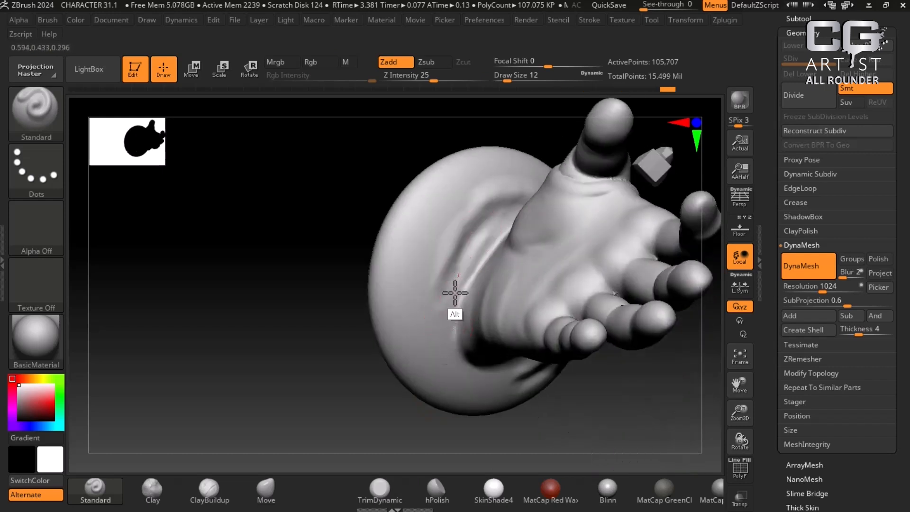
{"action": "left_click_drag", "start_coordinate": [455, 292], "coordinate": [451, 328], "text": "alt"}
Step: Continue the creases around the little-finger side of the flattened sphere and smooth the folds on the palm side
{"action": "left_click_drag", "start_coordinate": [625, 404], "coordinate": [464, 396]}
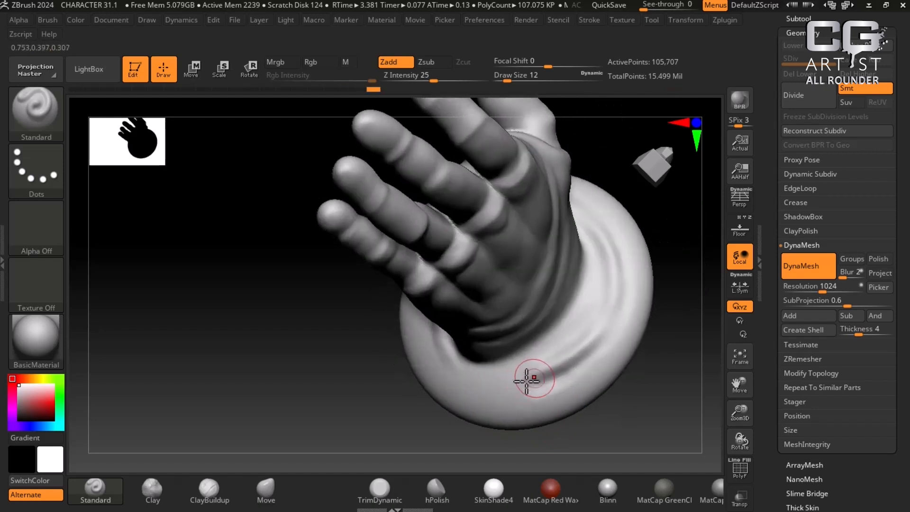
{"action": "left_click_drag", "start_coordinate": [528, 382], "coordinate": [419, 388]}
{"action": "left_click_drag", "start_coordinate": [506, 400], "coordinate": [445, 390], "text": "alt"}
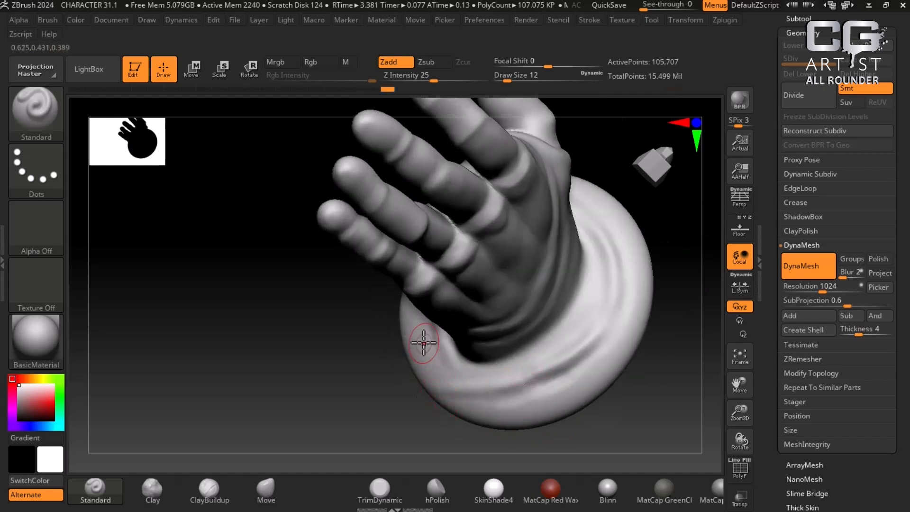
{"action": "left_click_drag", "start_coordinate": [424, 343], "coordinate": [469, 400], "text": "alt"}
{"action": "left_click_drag", "start_coordinate": [582, 420], "coordinate": [635, 424]}
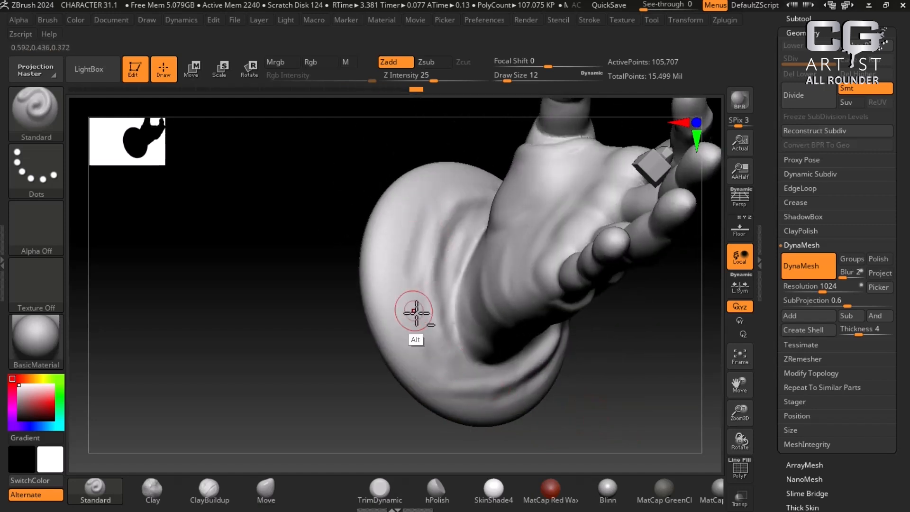
{"action": "key", "text": "shift"}
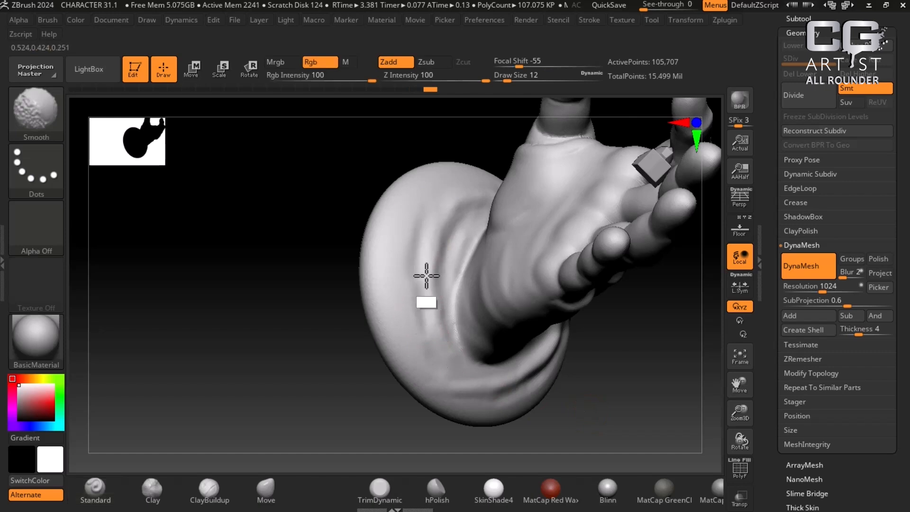
{"action": "mouse_move", "coordinate": [427, 276]}
{"action": "left_mouse_down", "text": "shift"}
{"action": "mouse_move", "coordinate": [449, 224]}
{"action": "mouse_move", "coordinate": [427, 340]}
{"action": "left_mouse_up", "text": "shift"}
Step: Turn off DynaMesh for the merged hand, try to reconstruct its subdivision levels, and check its wireframe
{"action": "mouse_move", "coordinate": [585, 424]}
{"action": "left_mouse_down"}
{"action": "mouse_move", "coordinate": [654, 451]}
{"action": "mouse_move", "coordinate": [643, 407]}
{"action": "mouse_move", "coordinate": [684, 378]}
{"action": "mouse_move", "coordinate": [702, 342]}
{"action": "mouse_move", "coordinate": [649, 360]}
{"action": "mouse_move", "coordinate": [699, 349]}
{"action": "mouse_move", "coordinate": [700, 330]}
{"action": "left_mouse_up"}
{"action": "left_click", "coordinate": [806, 256]}
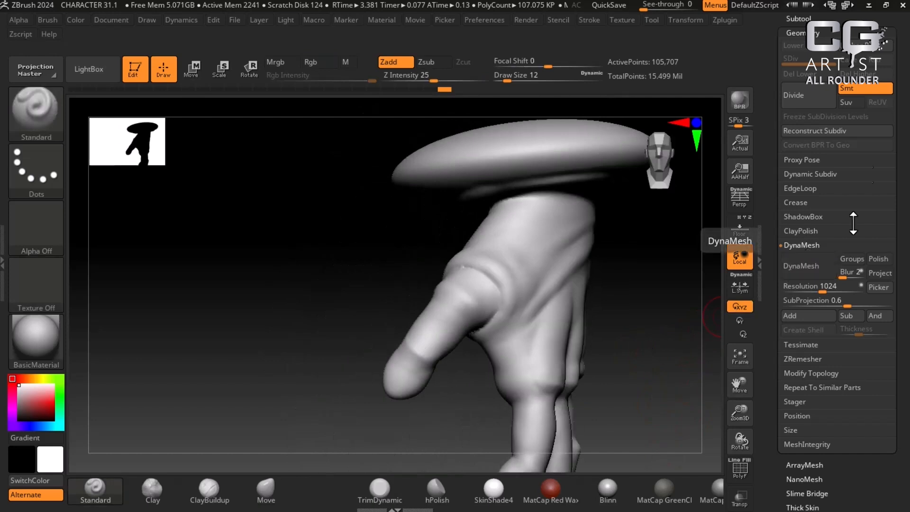
{"action": "left_click", "coordinate": [838, 129]}
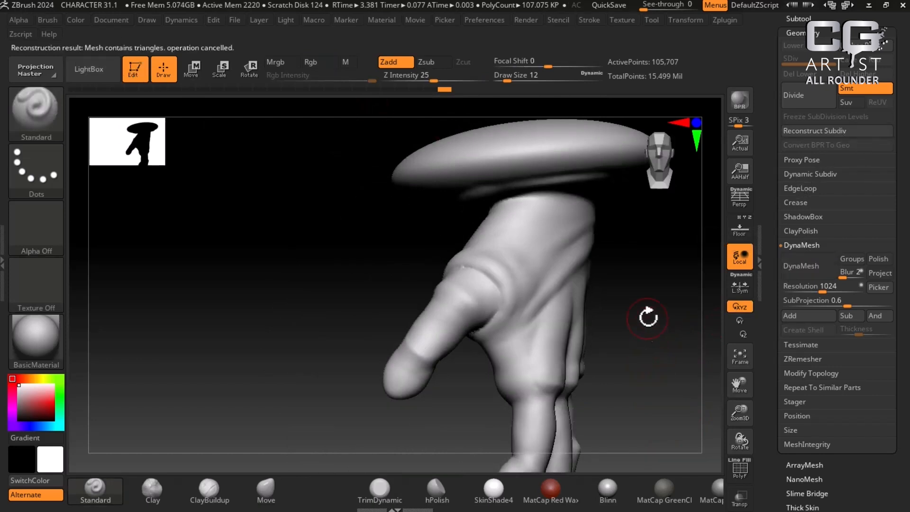
{"action": "mouse_move", "coordinate": [648, 317]}
{"action": "left_mouse_down"}
{"action": "mouse_move", "coordinate": [646, 368]}
{"action": "mouse_move", "coordinate": [656, 308]}
{"action": "mouse_move", "coordinate": [656, 414]}
{"action": "mouse_move", "coordinate": [654, 282]}
{"action": "mouse_move", "coordinate": [652, 339]}
{"action": "mouse_move", "coordinate": [641, 330]}
{"action": "left_mouse_up"}
{"action": "key", "text": "shift+f"}
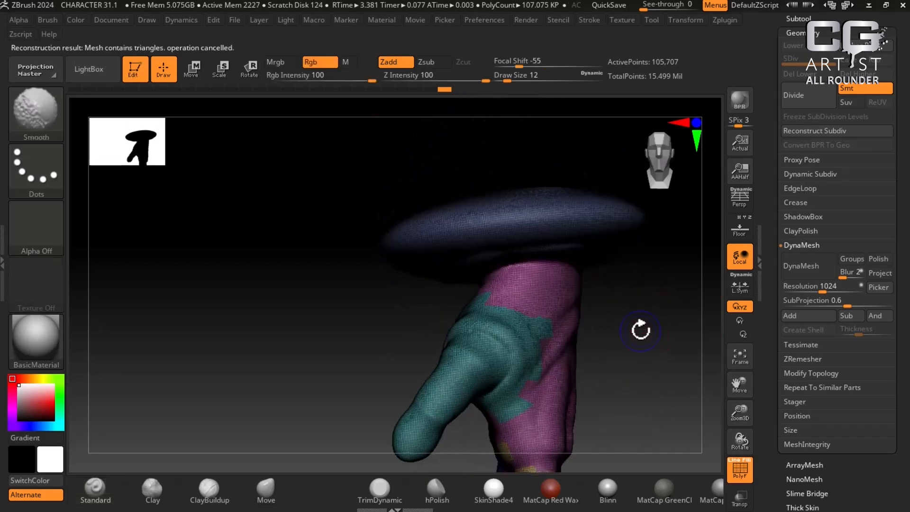
{"action": "key", "text": "shift+f"}
Step: Show all subtools again, select the BODY3 sleeve, and inspect its wireframe
{"action": "left_click_drag", "start_coordinate": [776, 157], "coordinate": [765, 221]}
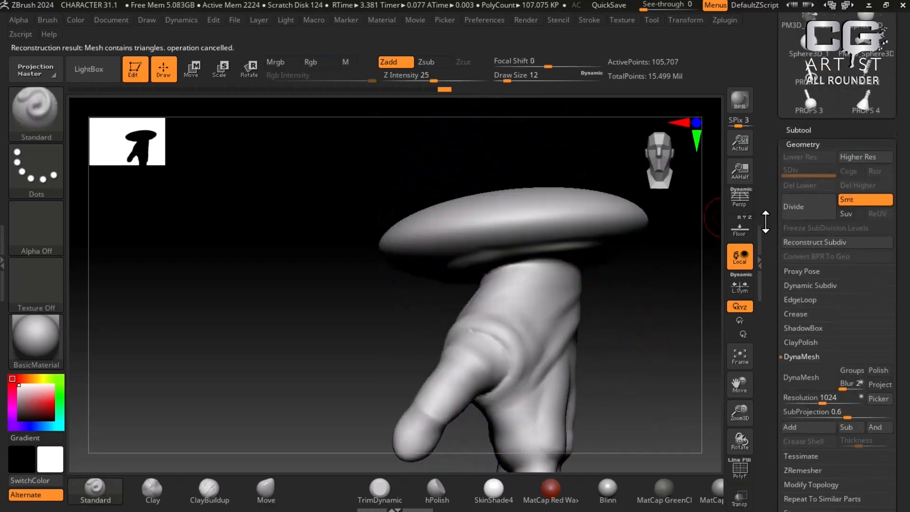
{"action": "left_click", "coordinate": [799, 130]}
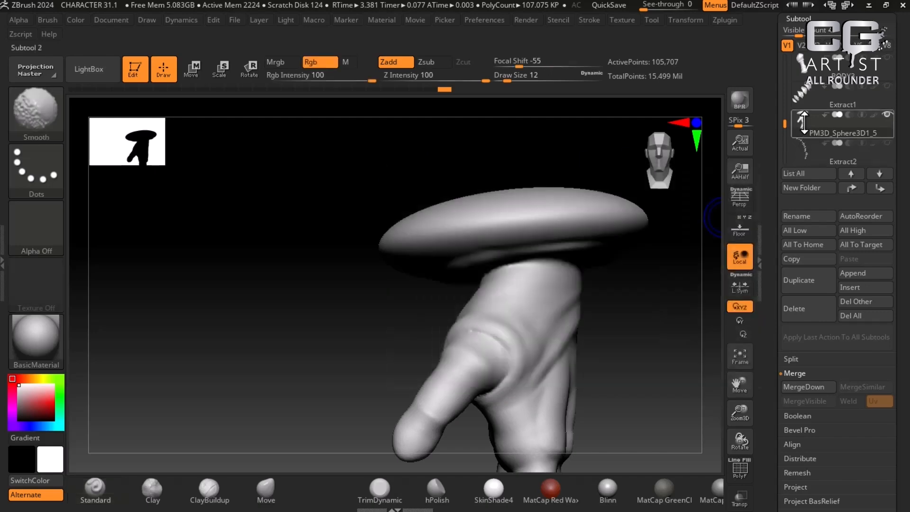
{"action": "left_click", "coordinate": [805, 124], "text": "shift"}
{"action": "mouse_move", "coordinate": [633, 352]}
{"action": "left_mouse_down", "text": "alt"}
{"action": "mouse_move", "coordinate": [634, 331]}
{"action": "mouse_move", "coordinate": [601, 437]}
{"action": "mouse_move", "coordinate": [608, 429]}
{"action": "mouse_move", "coordinate": [577, 308]}
{"action": "left_mouse_up", "text": "alt"}
{"action": "left_click", "coordinate": [475, 272], "text": "alt"}
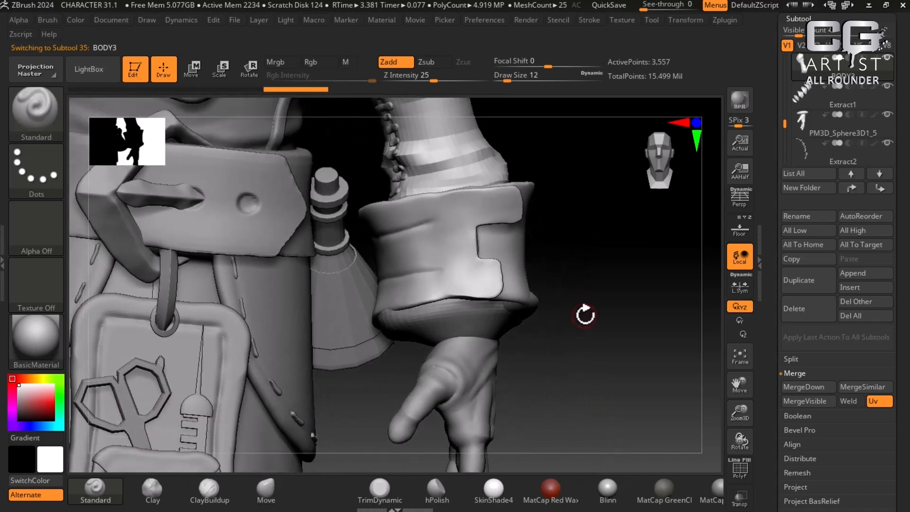
{"action": "key", "text": "shift+f"}
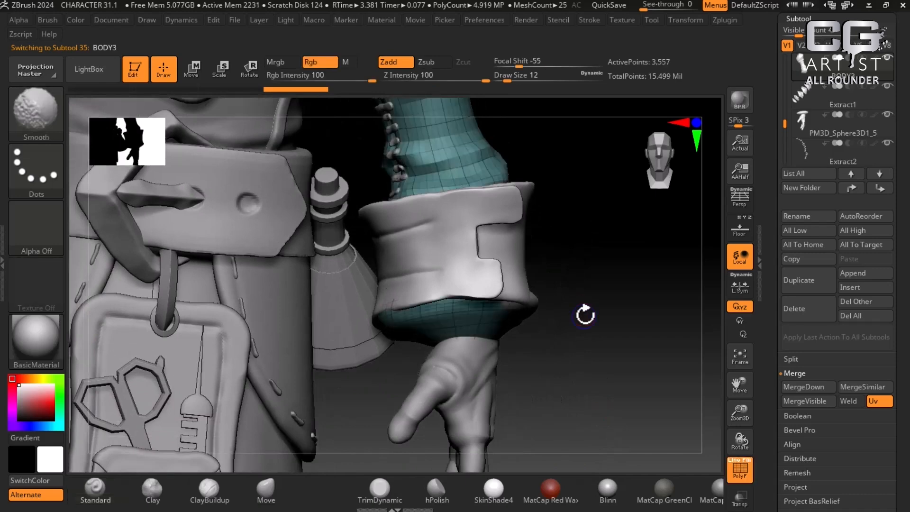
{"action": "key", "text": "shift+f"}
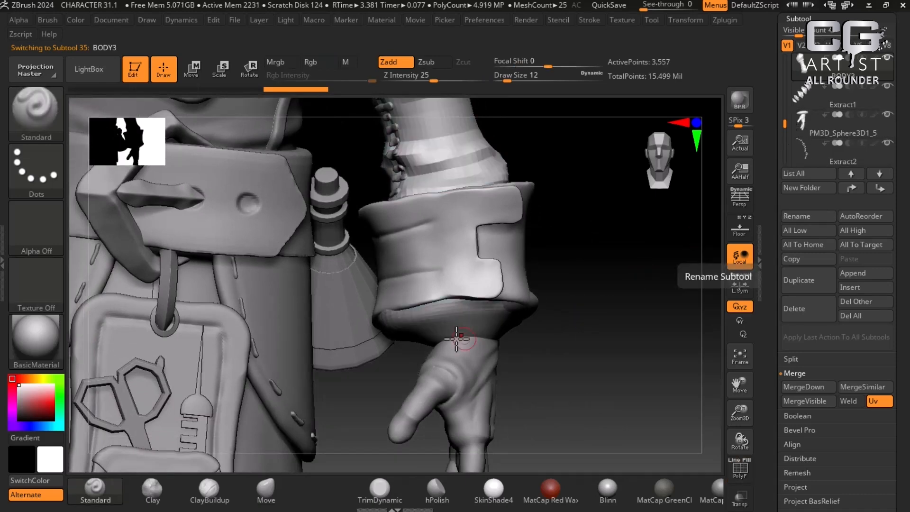
Step: Clip off the sleeve's lower end beneath the cuff with the ClipCurve brush
{"action": "left_click", "coordinate": [42, 117], "text": "ctrl+shift"}
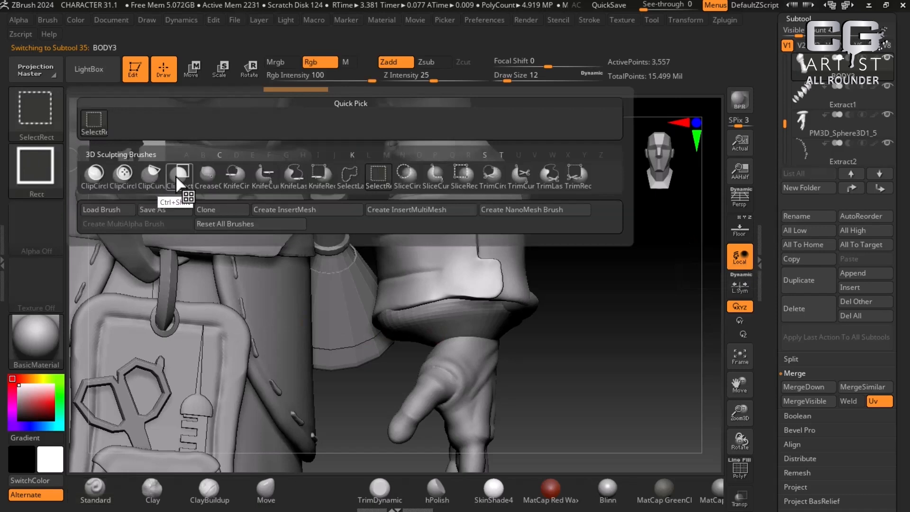
{"action": "left_click", "coordinate": [151, 175]}
{"action": "left_click_drag", "start_coordinate": [636, 321], "coordinate": [626, 306]}
{"action": "mouse_move", "coordinate": [613, 224]}
{"action": "left_mouse_down", "text": "ctrl+shift"}
{"action": "mouse_move", "coordinate": [514, 255]}
{"action": "mouse_move", "coordinate": [406, 256]}
{"action": "mouse_move", "coordinate": [331, 294]}
{"action": "mouse_move", "coordinate": [335, 308]}
{"action": "left_mouse_up", "text": "ctrl+shift"}
{"action": "left_click_drag", "start_coordinate": [657, 413], "coordinate": [667, 395]}
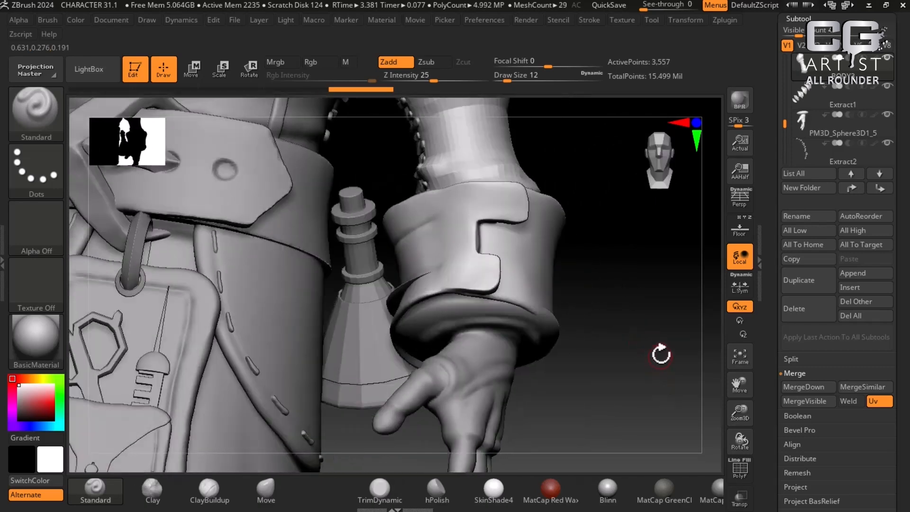
{"action": "left_click", "coordinate": [191, 68]}
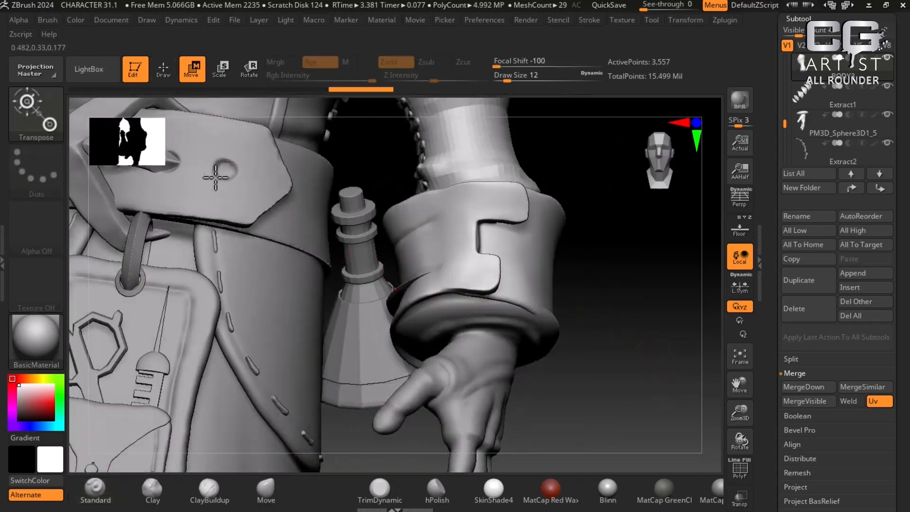
{"action": "left_click", "coordinate": [167, 76]}
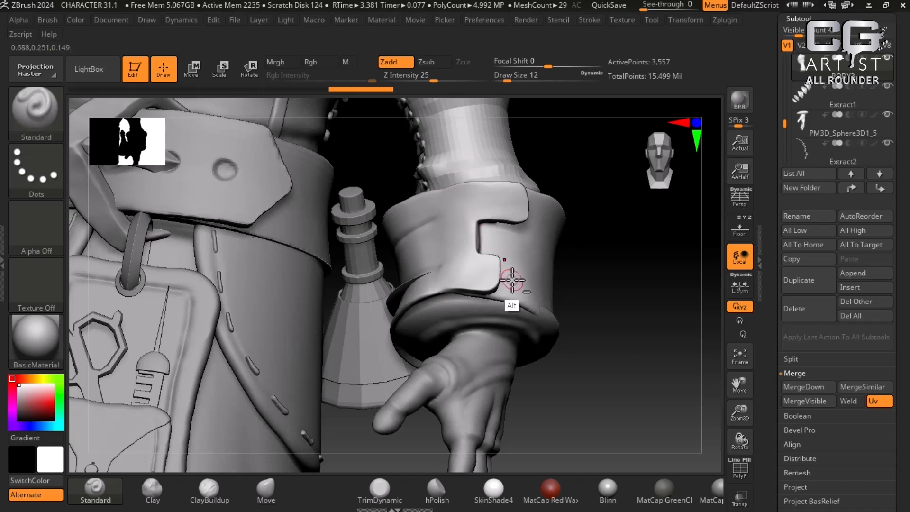
Step: Check the polygroups of the Extract3 cuff and reselect the BODY3 sleeve
{"action": "left_click", "coordinate": [527, 328], "text": "alt"}
{"action": "left_click_drag", "start_coordinate": [648, 326], "coordinate": [663, 450]}
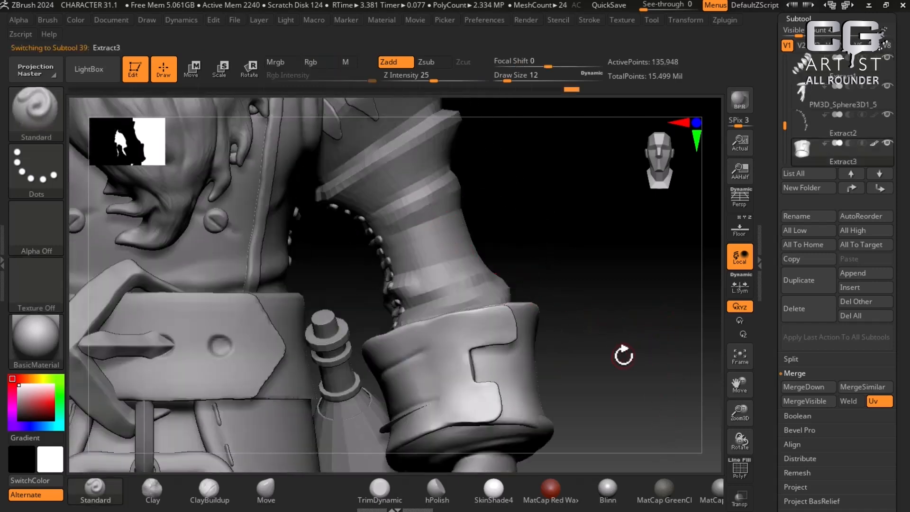
{"action": "key", "text": "shift+f"}
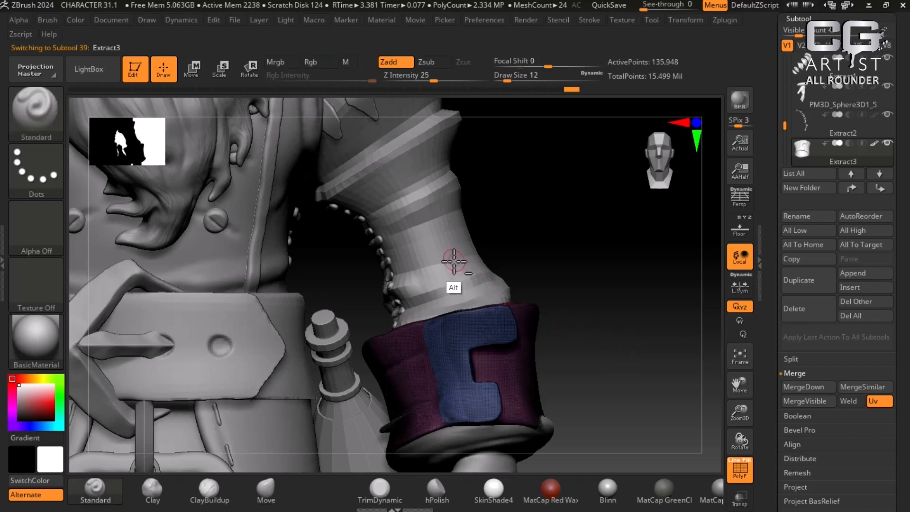
{"action": "left_click", "coordinate": [462, 263], "text": "alt"}
{"action": "key", "text": "shift+f"}
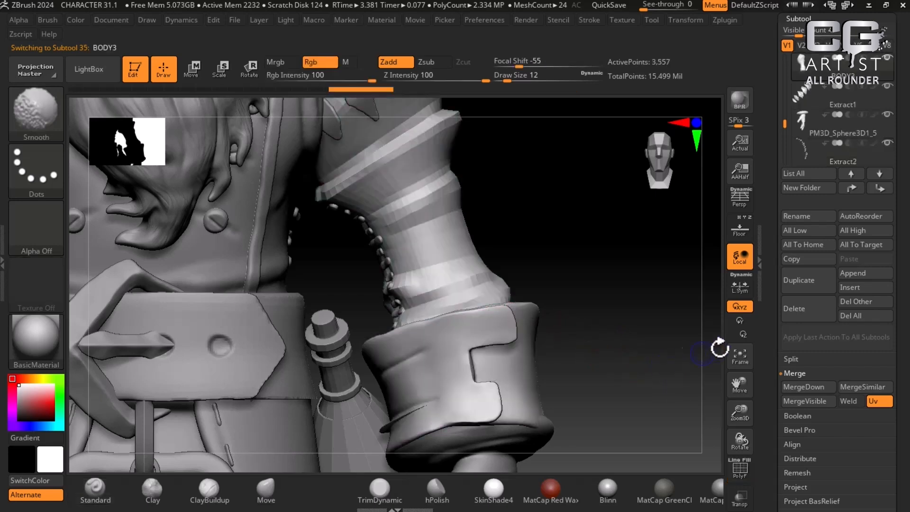
Step: Preview the BODY3 sleeve at subdivision level 5 and return it to level 3
{"action": "left_click_drag", "start_coordinate": [780, 410], "coordinate": [779, 284]}
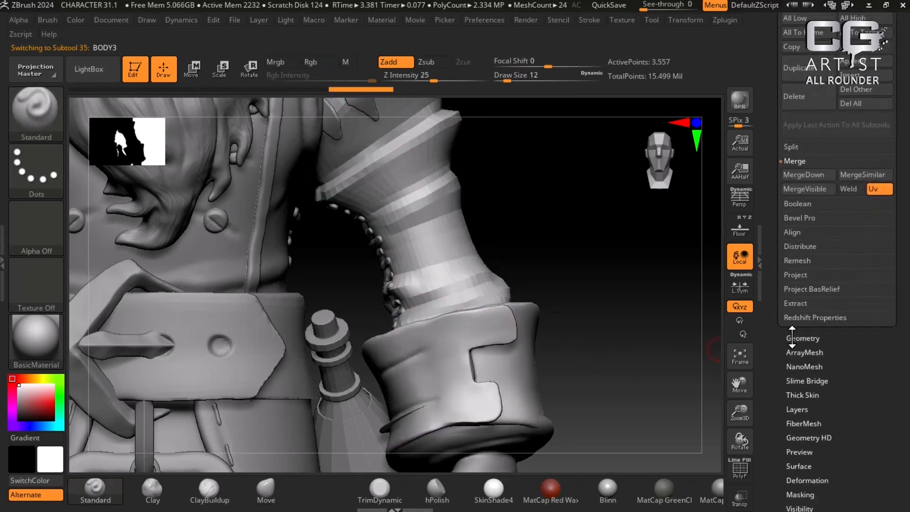
{"action": "left_click", "coordinate": [794, 337]}
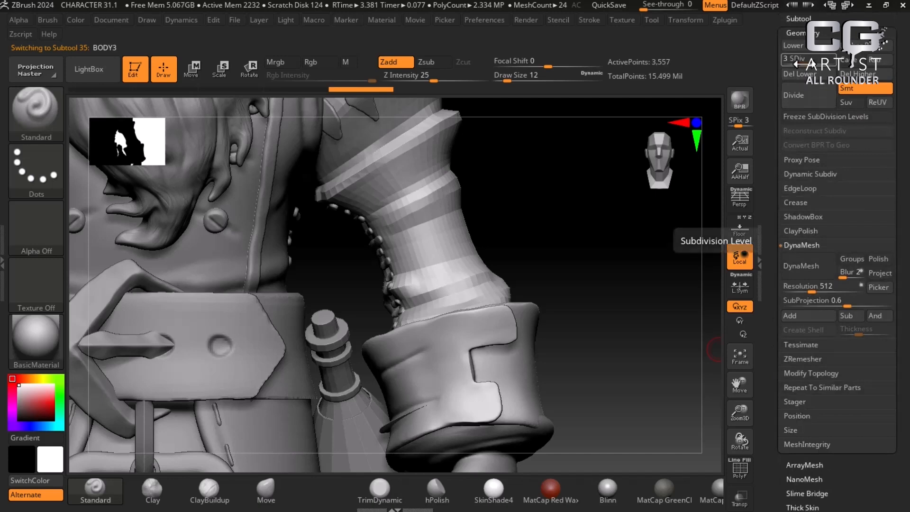
{"action": "left_click_drag", "start_coordinate": [810, 64], "coordinate": [824, 63]}
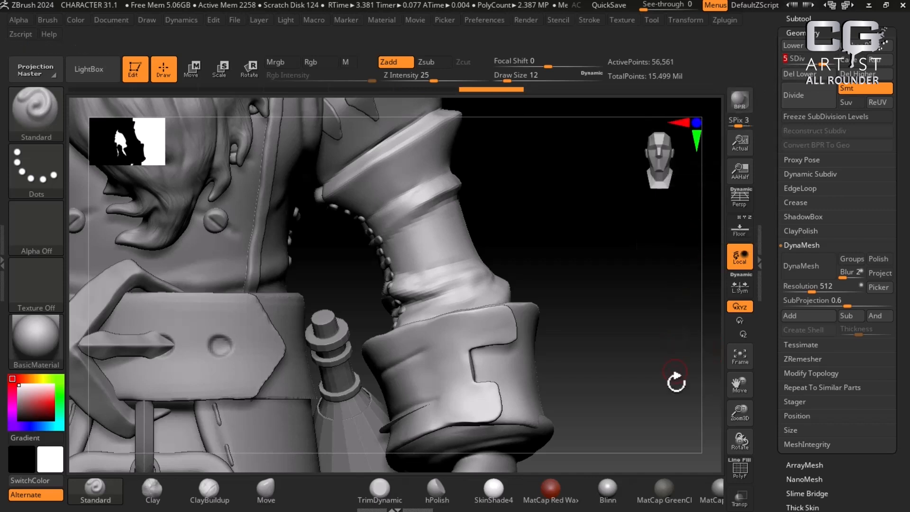
{"action": "left_click_drag", "start_coordinate": [599, 345], "coordinate": [592, 307]}
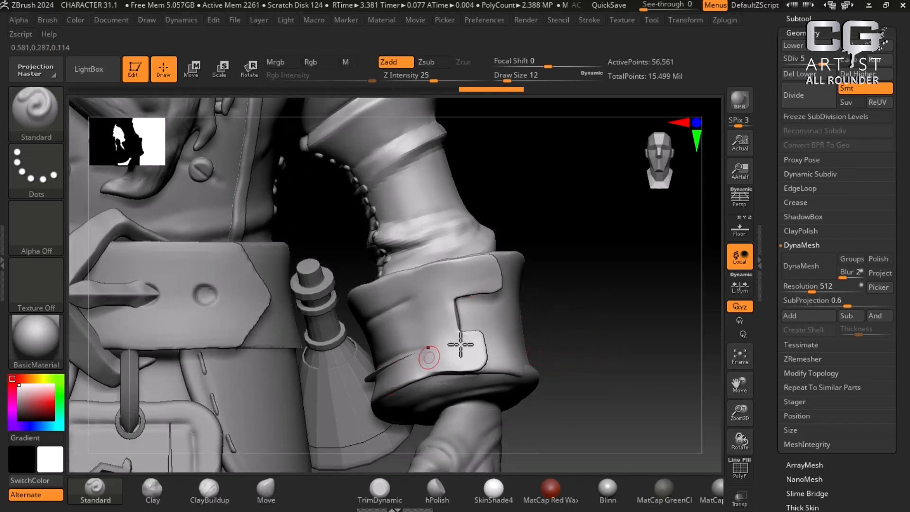
{"action": "left_click", "coordinate": [802, 62]}
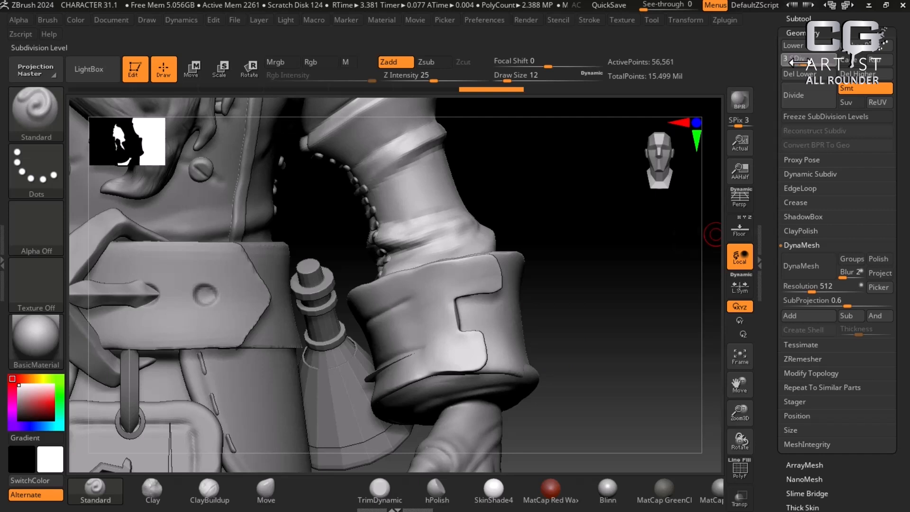
Step: Isolate the BODY3 sleeve from the other subtools and display its wireframe
{"action": "left_click_drag", "start_coordinate": [774, 87], "coordinate": [774, 171]}
{"action": "left_click", "coordinate": [800, 103]}
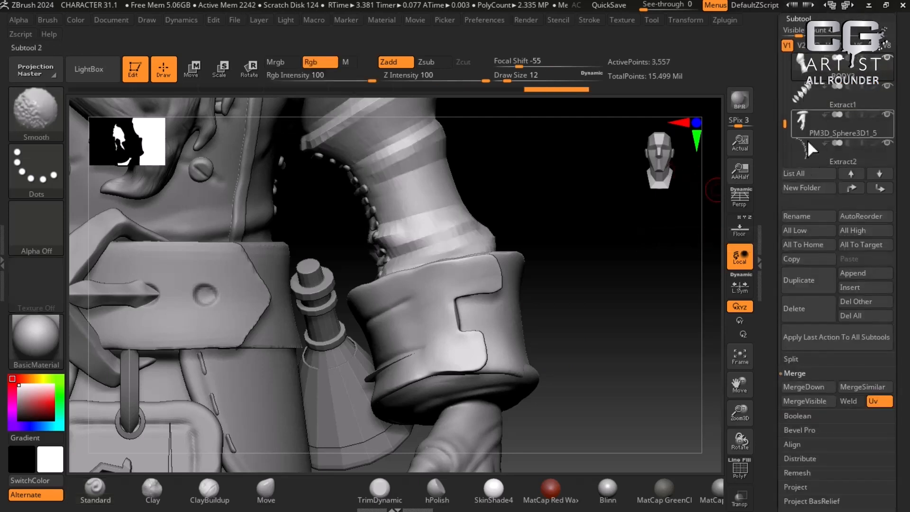
{"action": "left_click", "coordinate": [887, 58]}
{"action": "mouse_move", "coordinate": [598, 379]}
{"action": "left_mouse_down"}
{"action": "mouse_move", "coordinate": [606, 273]}
{"action": "mouse_move", "coordinate": [636, 315]}
{"action": "mouse_move", "coordinate": [583, 337]}
{"action": "mouse_move", "coordinate": [593, 359]}
{"action": "mouse_move", "coordinate": [649, 375]}
{"action": "left_mouse_up"}
{"action": "key", "text": "shift+f"}
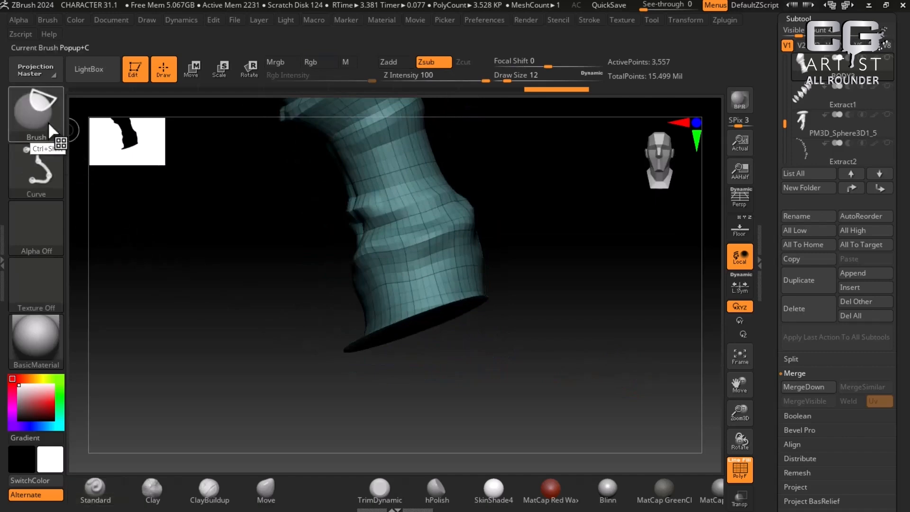
Step: Mask the rim at the sleeve's lower end with the MaskLasso brush and invert the mask
{"action": "left_click", "coordinate": [45, 120], "text": "ctrl+shift"}
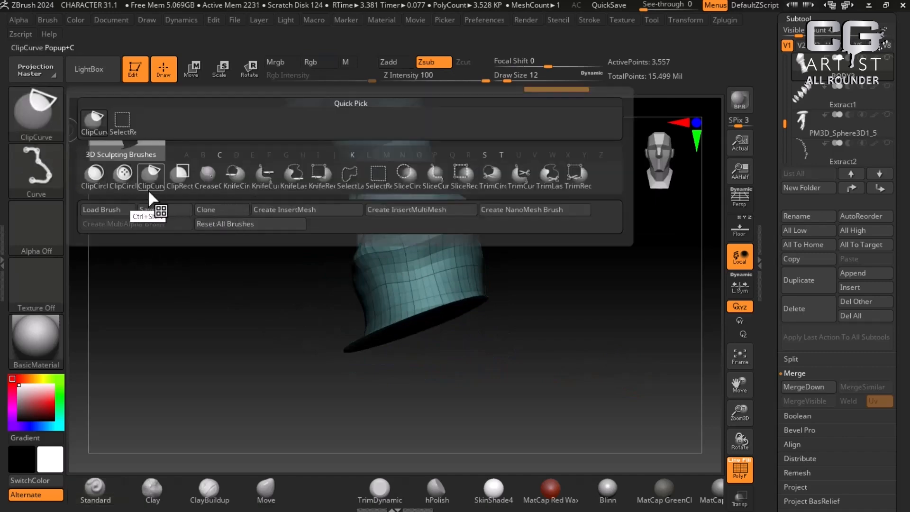
{"action": "left_click", "coordinate": [41, 126], "text": "ctrl"}
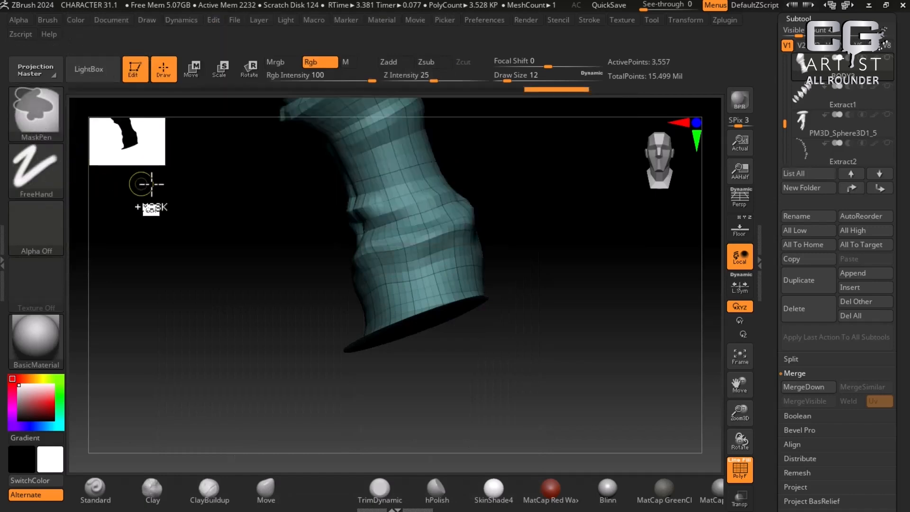
{"action": "left_click", "coordinate": [45, 121], "text": "ctrl"}
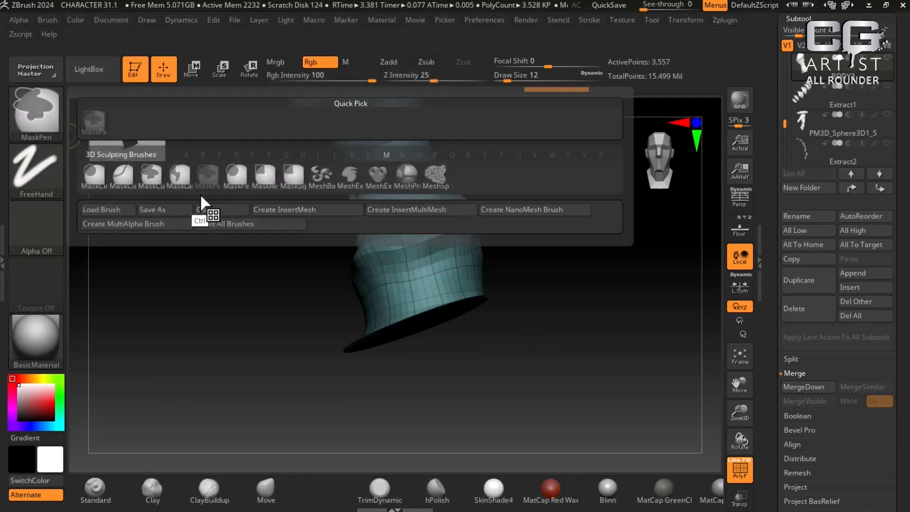
{"action": "left_click", "coordinate": [179, 176], "text": "ctrl"}
{"action": "mouse_move", "coordinate": [549, 354]}
{"action": "left_mouse_down", "text": "ctrl"}
{"action": "mouse_move", "coordinate": [494, 280]}
{"action": "mouse_move", "coordinate": [321, 349]}
{"action": "mouse_move", "coordinate": [477, 386]}
{"action": "mouse_move", "coordinate": [625, 372]}
{"action": "left_mouse_up", "text": "ctrl"}
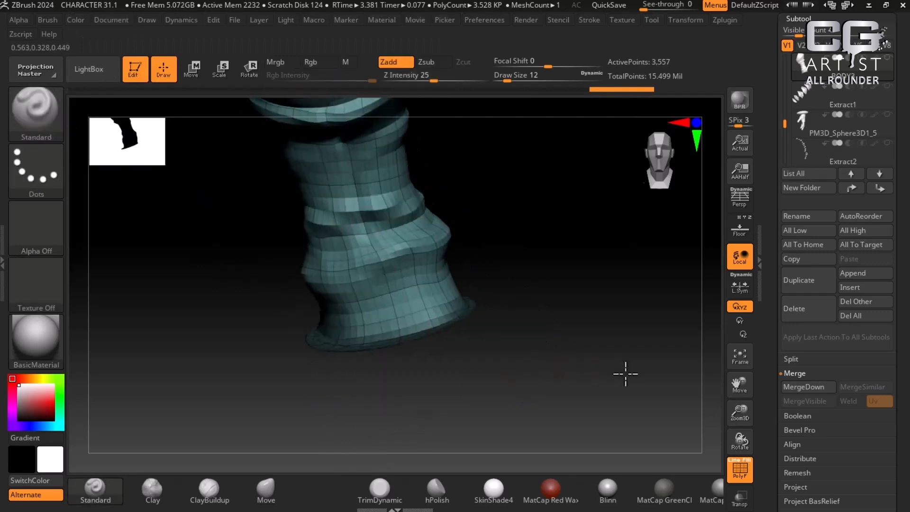
{"action": "left_click", "coordinate": [607, 351], "text": "ctrl"}
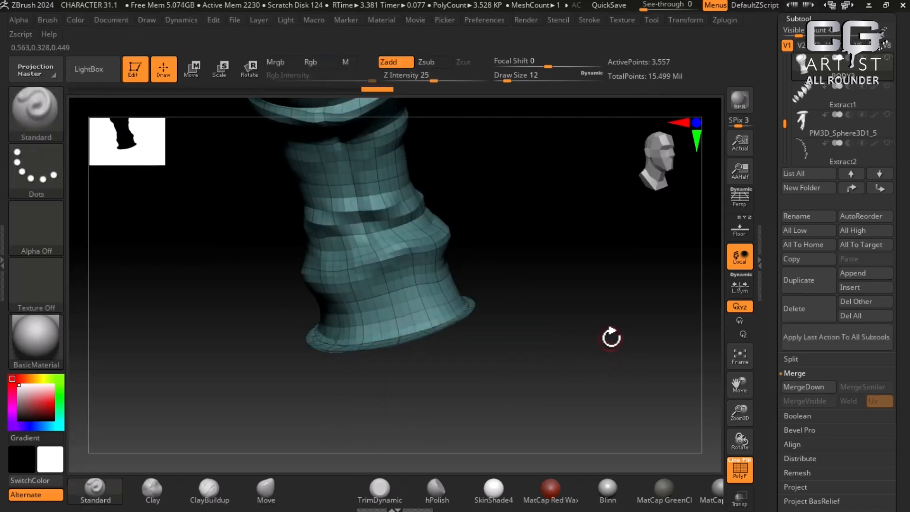
Step: Turn the masked rim at the sleeve's lower end into its own polygroup and hide that polygroup
{"action": "key", "text": "ctrl+z"}
{"action": "mouse_move", "coordinate": [583, 365]}
{"action": "left_mouse_down"}
{"action": "mouse_move", "coordinate": [568, 362]}
{"action": "mouse_move", "coordinate": [577, 425]}
{"action": "mouse_move", "coordinate": [532, 412]}
{"action": "mouse_move", "coordinate": [569, 403]}
{"action": "mouse_move", "coordinate": [590, 382]}
{"action": "mouse_move", "coordinate": [620, 406]}
{"action": "mouse_move", "coordinate": [569, 393]}
{"action": "left_mouse_up"}
{"action": "key", "text": "ctrl+w"}
{"action": "left_click", "coordinate": [352, 340], "text": "ctrl+shift"}
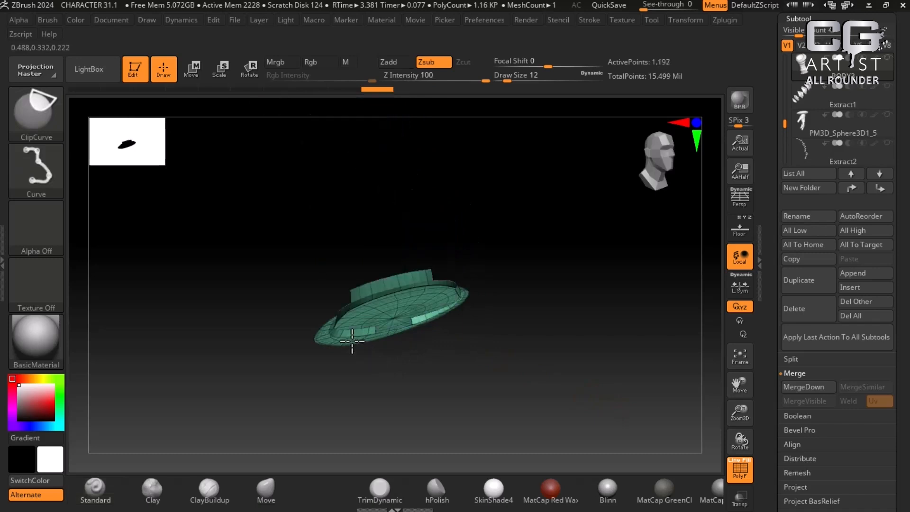
{"action": "left_click", "coordinate": [351, 340], "text": "ctrl+shift"}
{"action": "mouse_move", "coordinate": [596, 361]}
{"action": "left_mouse_down"}
{"action": "mouse_move", "coordinate": [542, 364]}
{"action": "mouse_move", "coordinate": [560, 370]}
{"action": "mouse_move", "coordinate": [539, 393]}
{"action": "mouse_move", "coordinate": [544, 411]}
{"action": "left_mouse_up"}
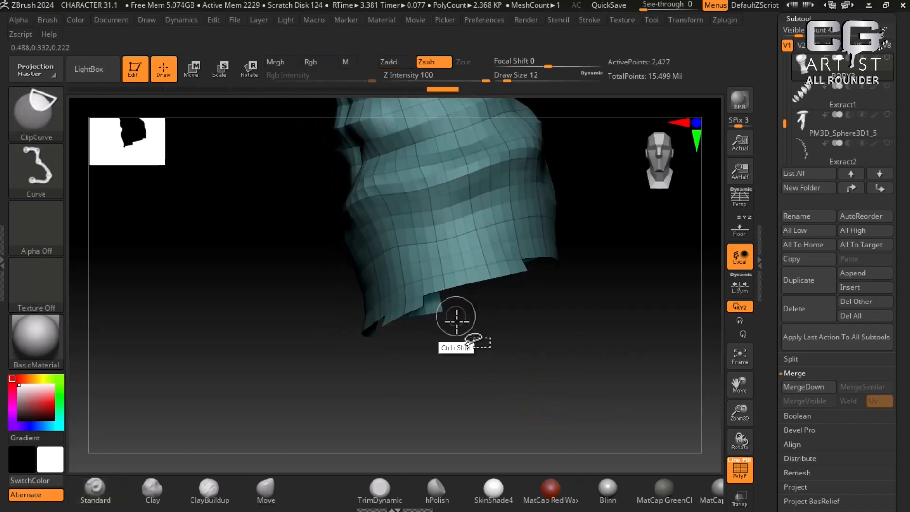
Step: Try to mask the jagged leftover polygons along the sleeve's lower edge with the MaskLasso brush
{"action": "mouse_move", "coordinate": [441, 362]}
{"action": "left_mouse_down", "text": "ctrl+shift"}
{"action": "mouse_move", "coordinate": [434, 305]}
{"action": "mouse_move", "coordinate": [477, 385]}
{"action": "left_mouse_up", "text": "ctrl+shift"}
{"action": "key", "text": "ctrl+z"}
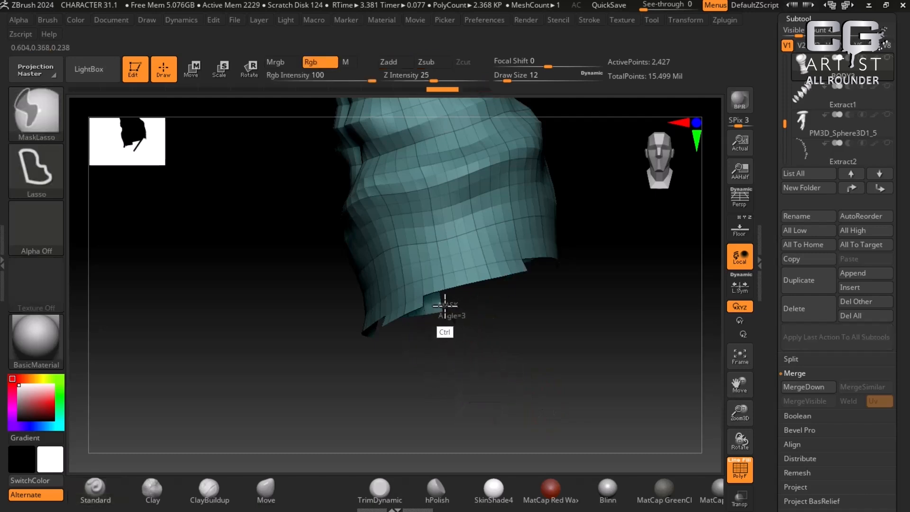
{"action": "left_click_drag", "start_coordinate": [429, 304], "coordinate": [378, 338], "text": "ctrl"}
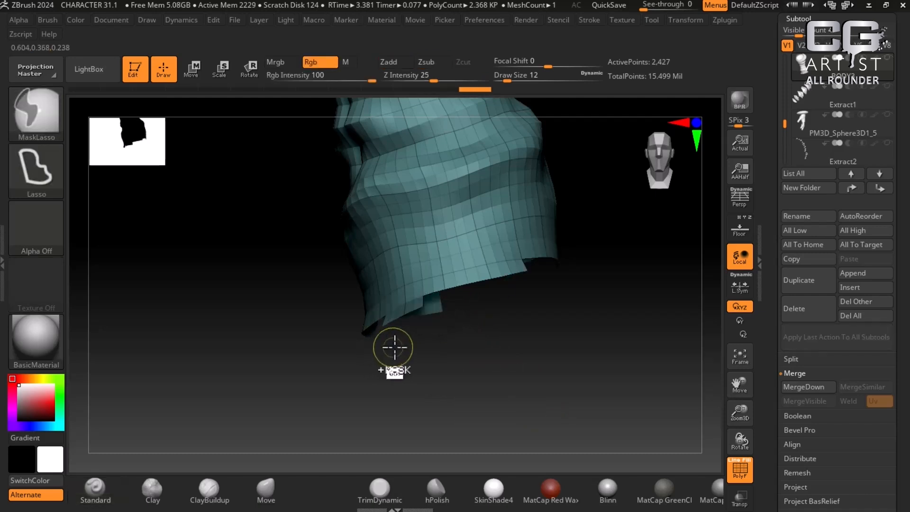
{"action": "left_click_drag", "start_coordinate": [487, 363], "coordinate": [500, 369]}
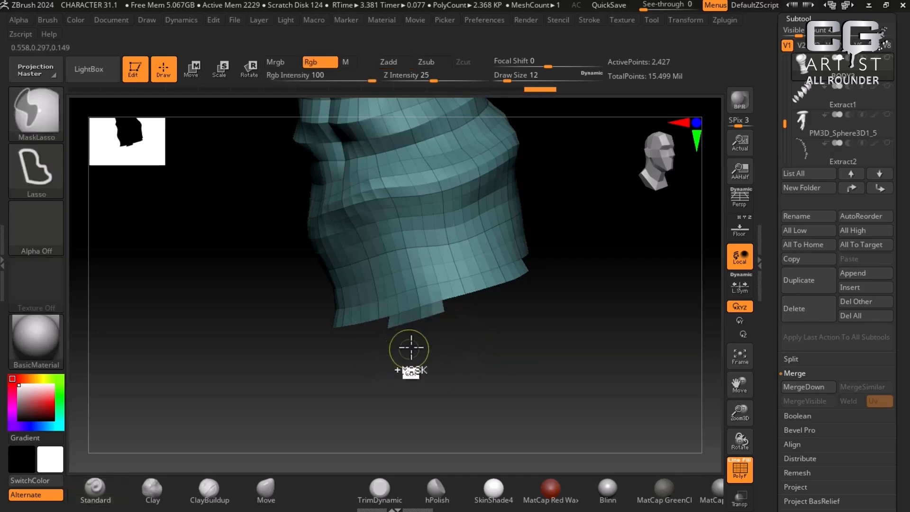
{"action": "mouse_move", "coordinate": [437, 332]}
{"action": "left_mouse_down"}
{"action": "mouse_move", "coordinate": [392, 337]}
{"action": "mouse_move", "coordinate": [390, 365]}
{"action": "mouse_move", "coordinate": [413, 343]}
{"action": "left_mouse_up"}
{"action": "left_click_drag", "start_coordinate": [581, 378], "coordinate": [561, 395]}
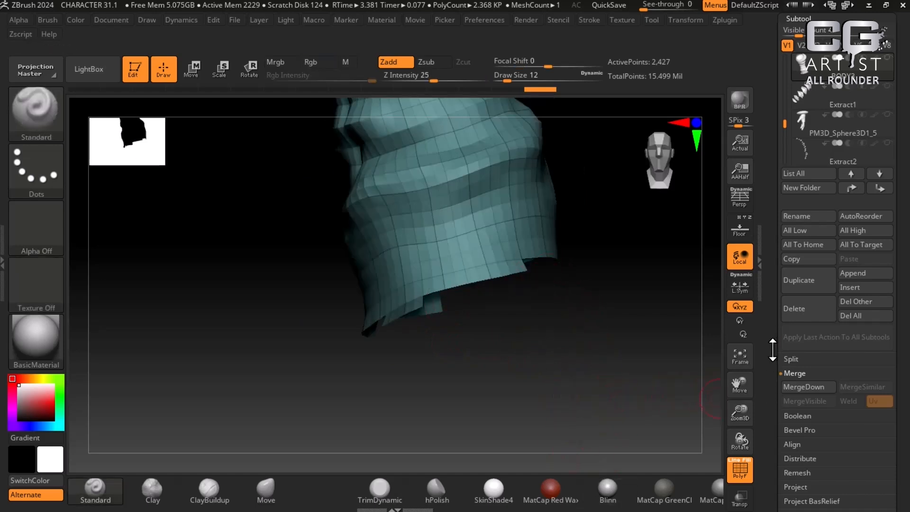
Step: Try to delete the sleeve's hidden rim geometry with Del Hidden from the Modify Topology commands
{"action": "key", "text": "ctrl+shift"}
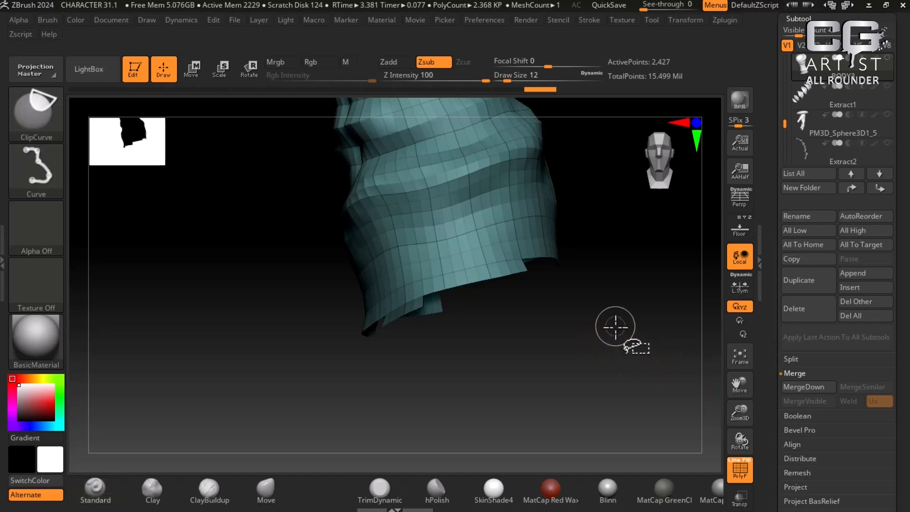
{"action": "scroll", "coordinate": [803, 223], "scroll_direction": "down", "scroll_amount": 7}
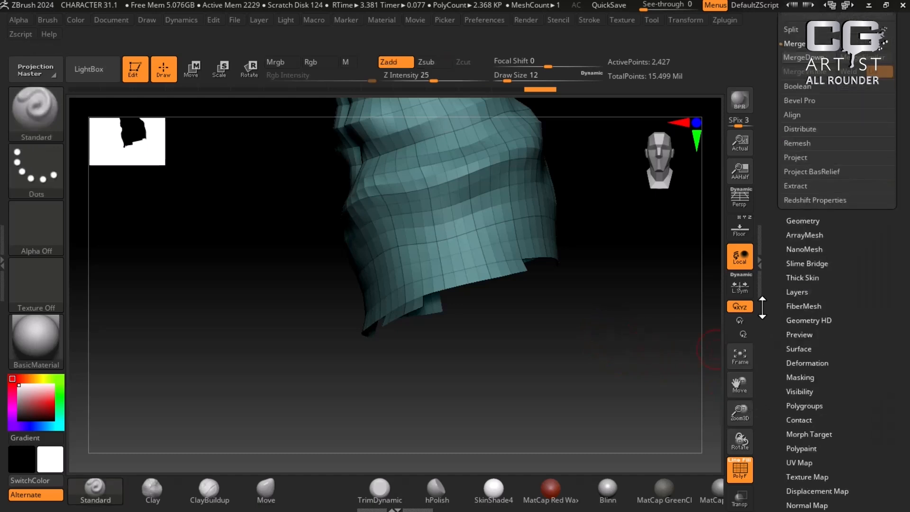
{"action": "left_click_drag", "start_coordinate": [803, 222], "coordinate": [798, 221]}
{"action": "left_click", "coordinate": [803, 215]}
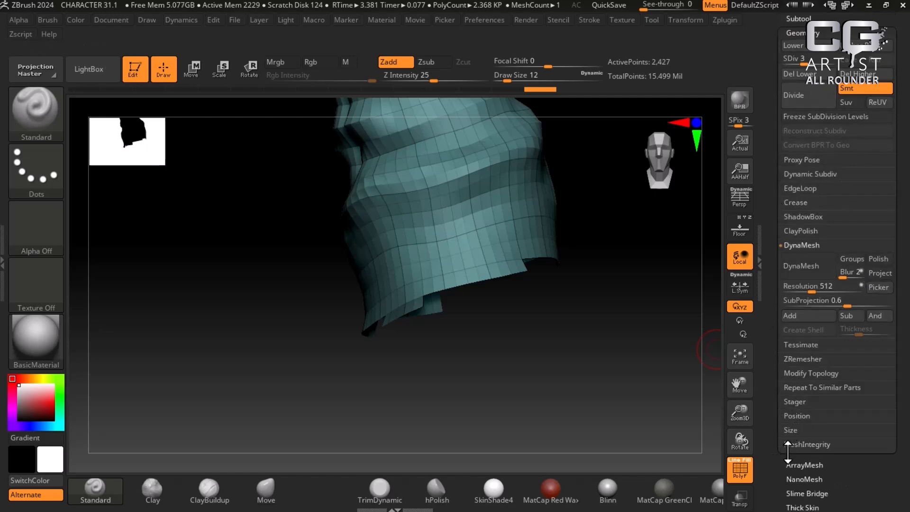
{"action": "left_click", "coordinate": [804, 373]}
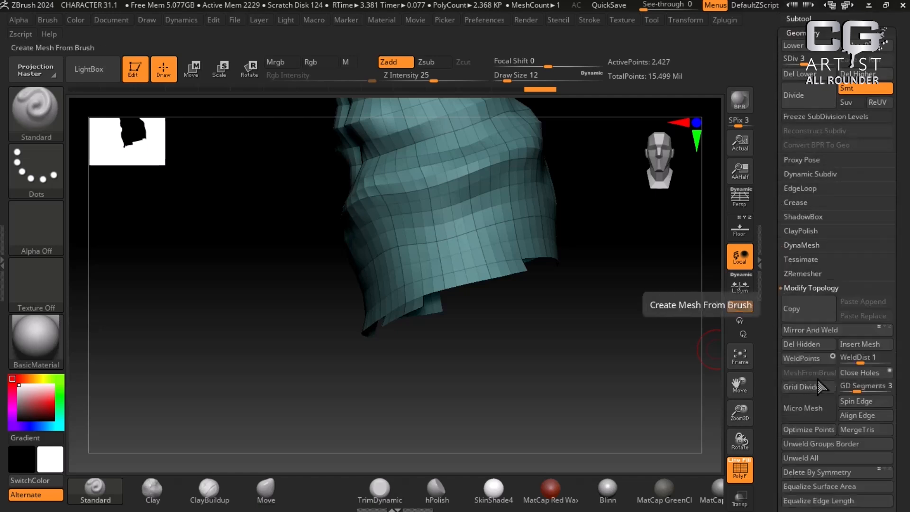
{"action": "left_click", "coordinate": [801, 359]}
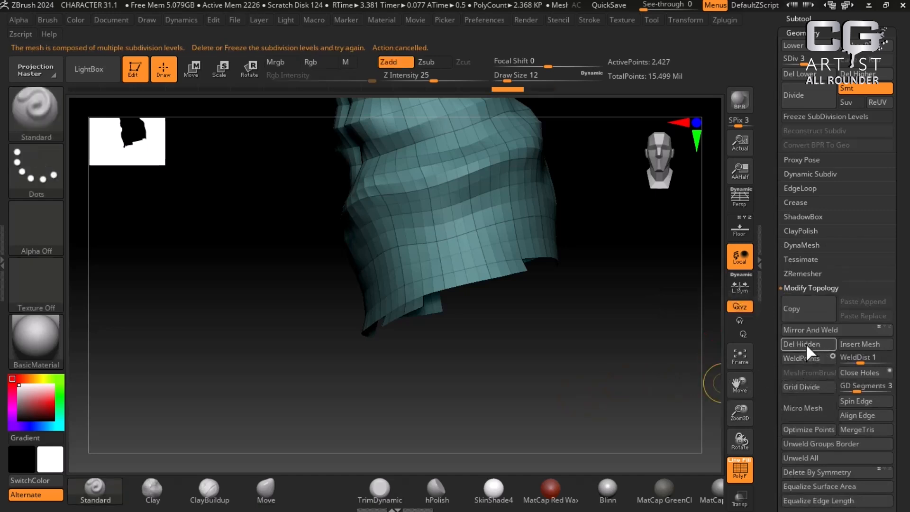
{"action": "left_click", "coordinate": [804, 343]}
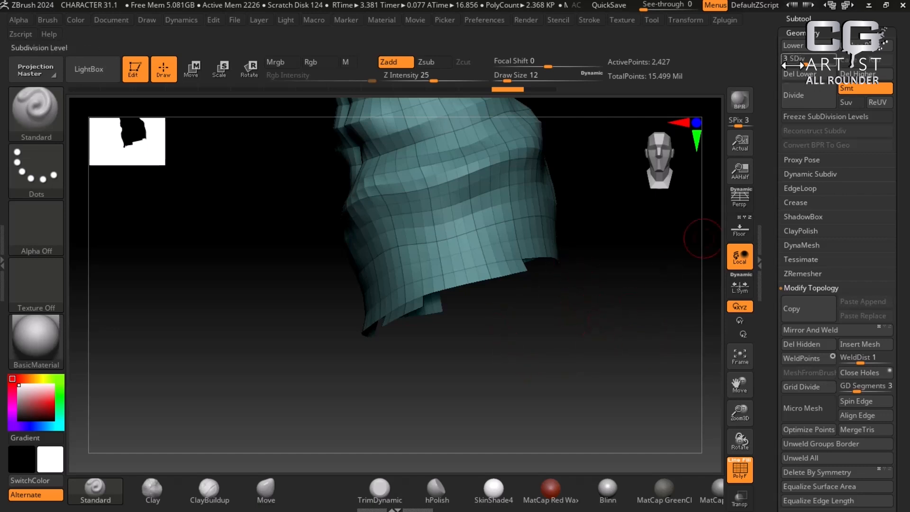
Step: Set the BODY3 sleeve to subdivision level 6, and switch to PM3D_Sphere3D1_5 with the other subtools shown again
{"action": "left_click_drag", "start_coordinate": [781, 63], "coordinate": [828, 65]}
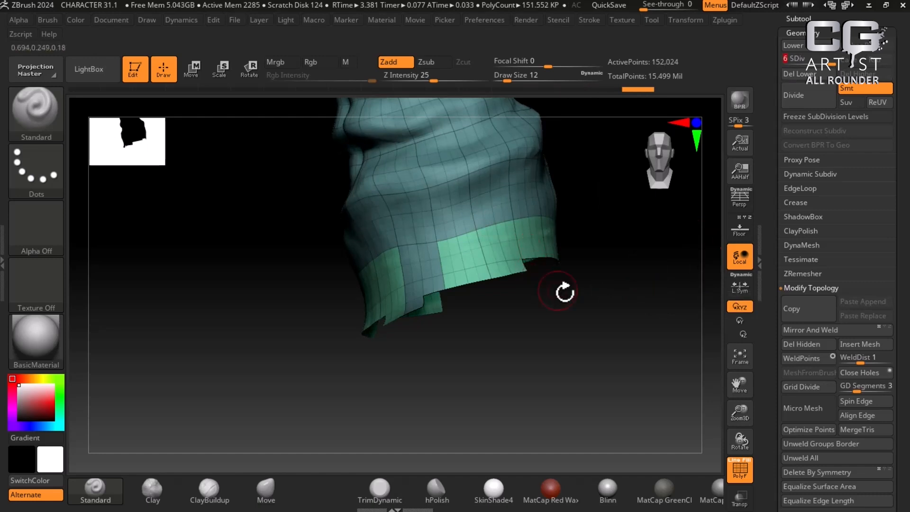
{"action": "left_click_drag", "start_coordinate": [776, 197], "coordinate": [774, 334]}
{"action": "left_click", "coordinate": [798, 160]}
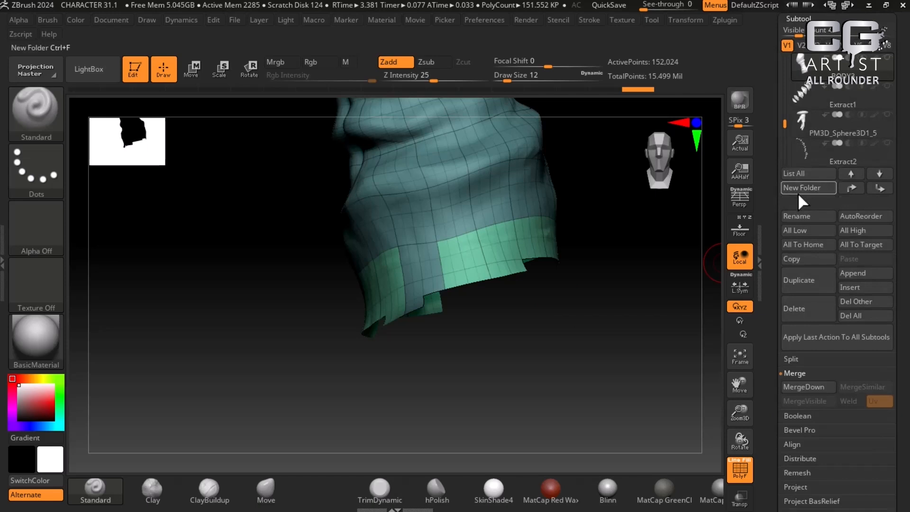
{"action": "left_click", "coordinate": [803, 114], "text": "shift"}
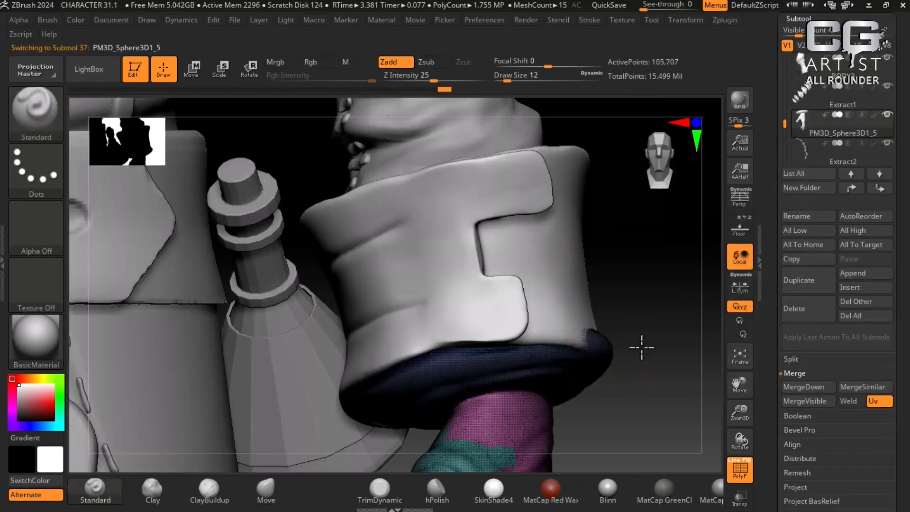
Step: Push the wrist end of PM3D_Sphere3D1_5 inside the cuff's lower edge with the Move brush, smoothing where it pokes through
{"action": "left_click_drag", "start_coordinate": [642, 347], "coordinate": [637, 335]}
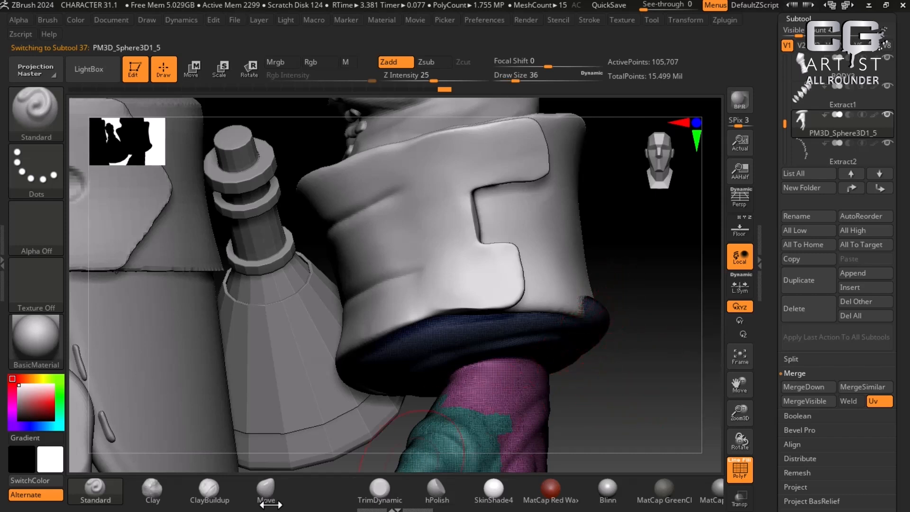
{"action": "left_click", "coordinate": [266, 491]}
{"action": "left_click_drag", "start_coordinate": [603, 315], "coordinate": [600, 315]}
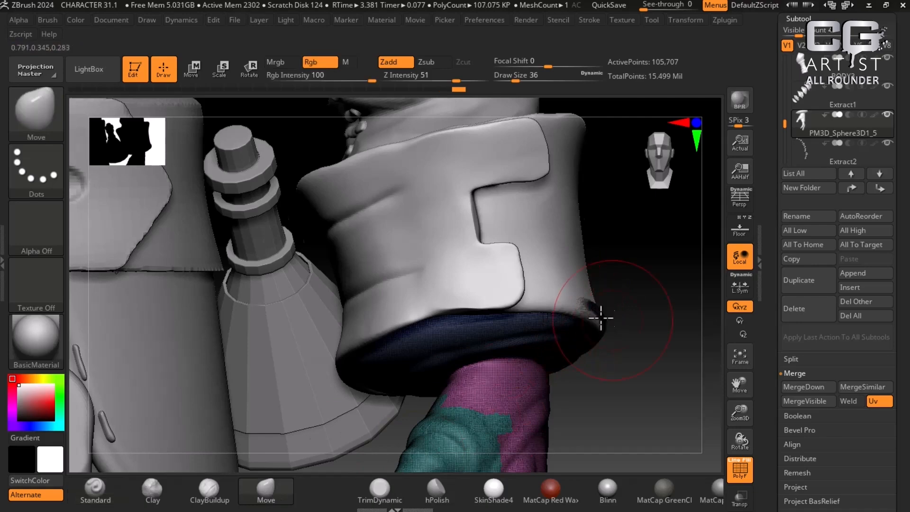
{"action": "mouse_move", "coordinate": [678, 323]}
{"action": "left_mouse_down"}
{"action": "mouse_move", "coordinate": [628, 330]}
{"action": "mouse_move", "coordinate": [585, 322]}
{"action": "mouse_move", "coordinate": [617, 307]}
{"action": "mouse_move", "coordinate": [654, 333]}
{"action": "mouse_move", "coordinate": [633, 333]}
{"action": "mouse_move", "coordinate": [559, 309]}
{"action": "left_mouse_up"}
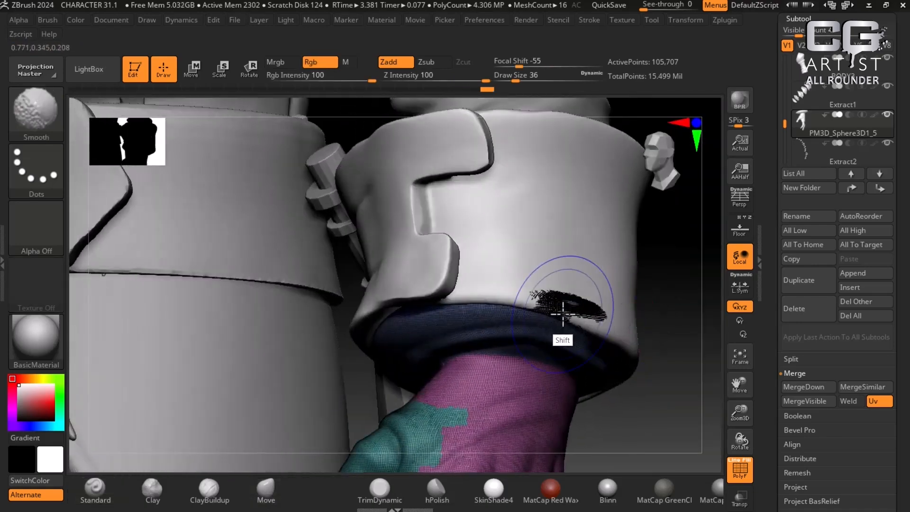
{"action": "left_click_drag", "start_coordinate": [691, 371], "coordinate": [678, 355]}
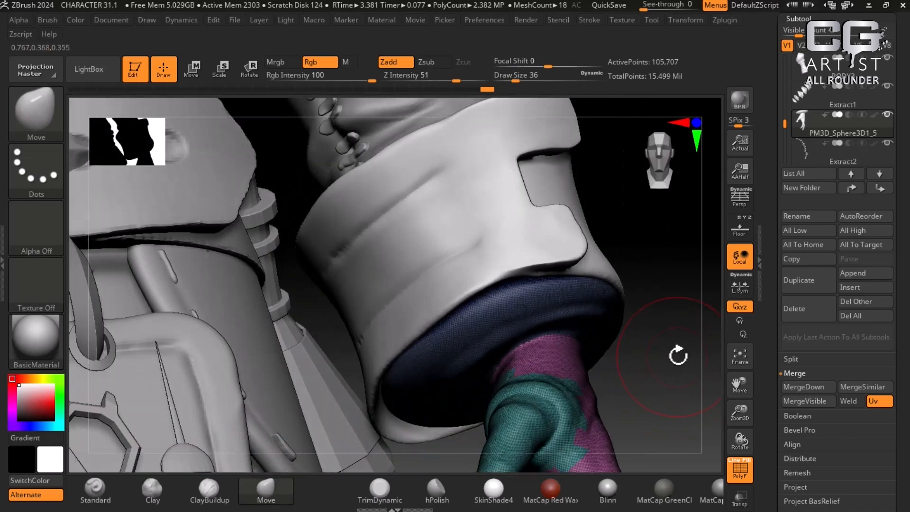
Step: Check the cuff and wrist in the concept art in ACDSee Quick View, and return to ZBrush
{"action": "key", "text": "super"}
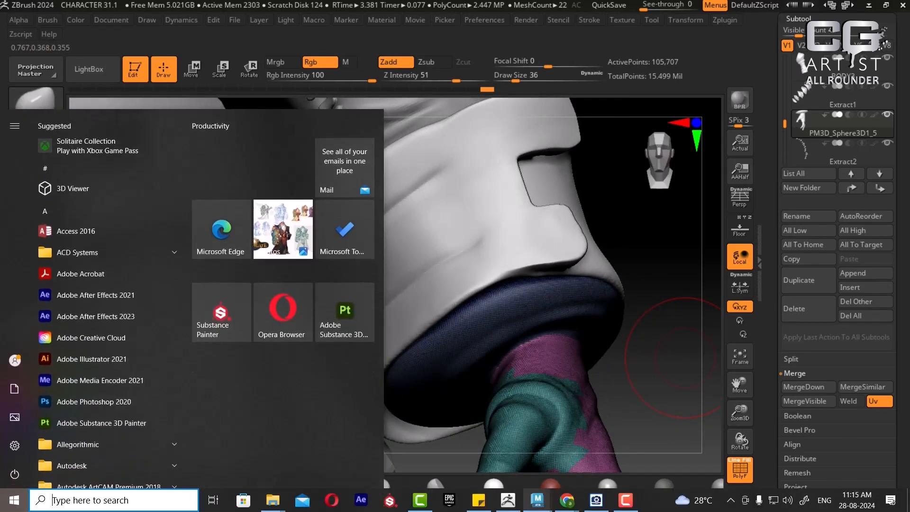
{"action": "left_click", "coordinate": [597, 502]}
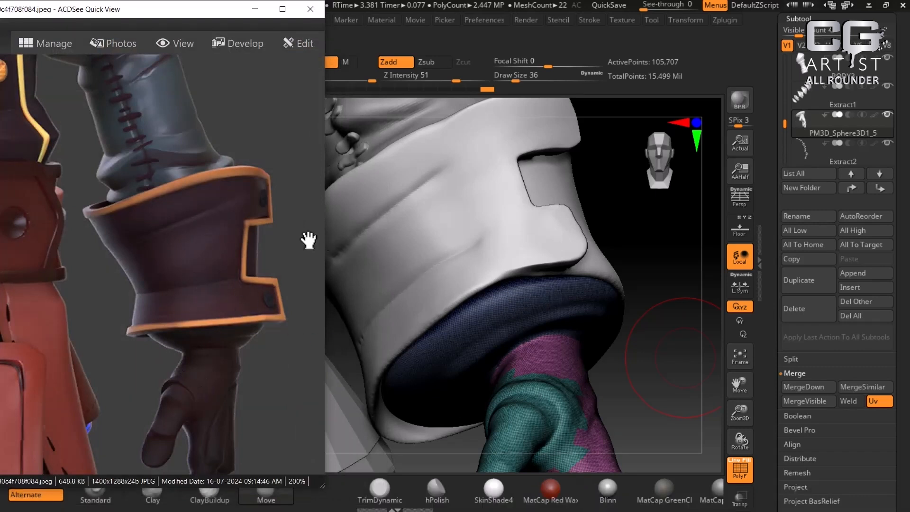
{"action": "left_click", "coordinate": [255, 9]}
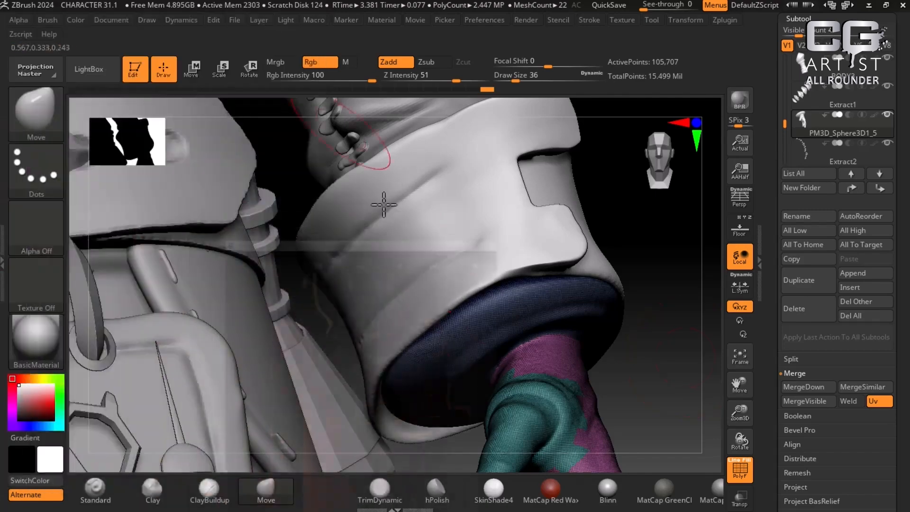
Step: Smooth the wrist surface that pokes through the cuff's lower side and turn off the wireframe display
{"action": "mouse_move", "coordinate": [650, 309]}
{"action": "left_mouse_down"}
{"action": "mouse_move", "coordinate": [672, 294]}
{"action": "mouse_move", "coordinate": [662, 343]}
{"action": "mouse_move", "coordinate": [670, 359]}
{"action": "left_mouse_up"}
{"action": "left_click_drag", "start_coordinate": [602, 299], "coordinate": [602, 308], "text": "shift"}
{"action": "mouse_move", "coordinate": [669, 325]}
{"action": "left_mouse_down"}
{"action": "mouse_move", "coordinate": [629, 346]}
{"action": "mouse_move", "coordinate": [650, 341]}
{"action": "left_mouse_up"}
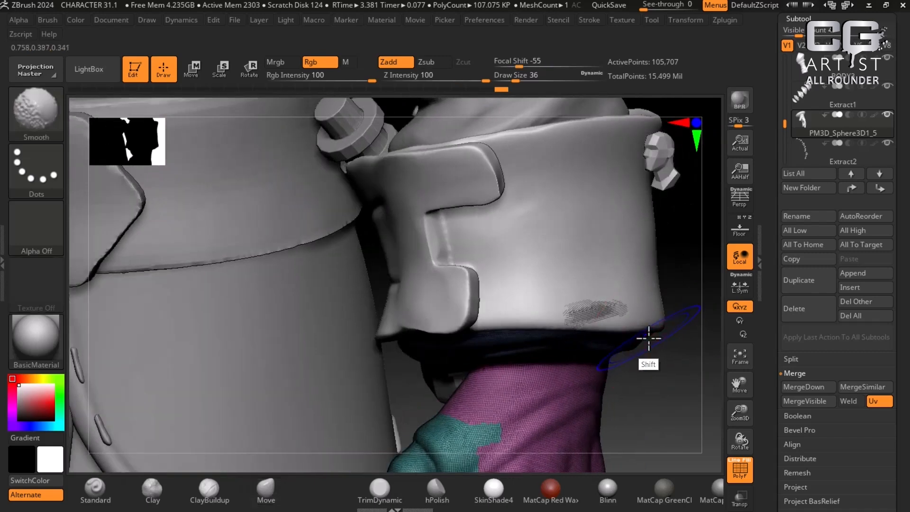
{"action": "key", "text": "shift+f"}
Step: Reshape the fabric above the hand with the Move brush so that it fits against the cuff's inner rim
{"action": "left_click_drag", "start_coordinate": [663, 407], "coordinate": [596, 288]}
{"action": "mouse_move", "coordinate": [499, 214]}
{"action": "left_mouse_down"}
{"action": "mouse_move", "coordinate": [494, 196]}
{"action": "mouse_move", "coordinate": [533, 191]}
{"action": "left_mouse_up"}
{"action": "left_click_drag", "start_coordinate": [456, 221], "coordinate": [450, 212]}
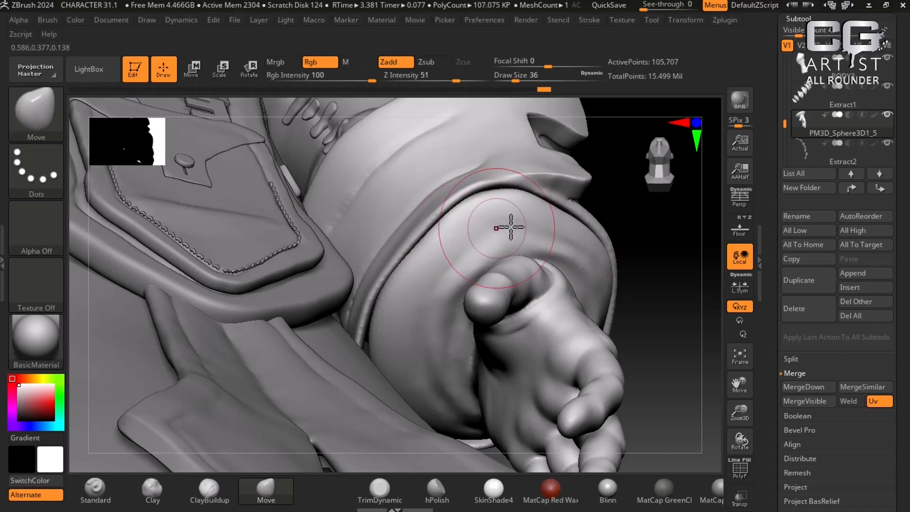
Step: Place PM3D_Sphere3D1_5 directly above Extract3 in the subtool order and isolate these two subtools
{"action": "mouse_move", "coordinate": [657, 307]}
{"action": "left_mouse_down", "text": "alt"}
{"action": "mouse_move", "coordinate": [662, 271]}
{"action": "mouse_move", "coordinate": [660, 302]}
{"action": "mouse_move", "coordinate": [670, 294]}
{"action": "left_mouse_up", "text": "alt"}
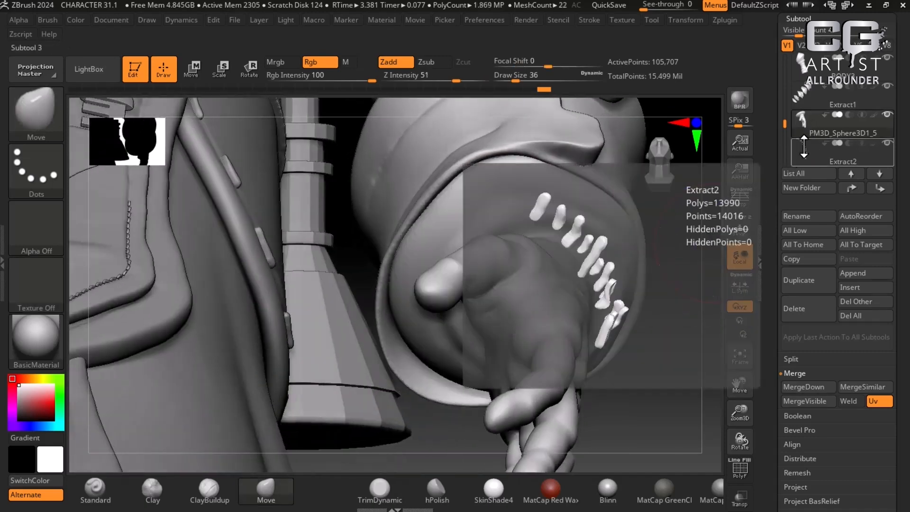
{"action": "left_click", "coordinate": [585, 146], "text": "alt"}
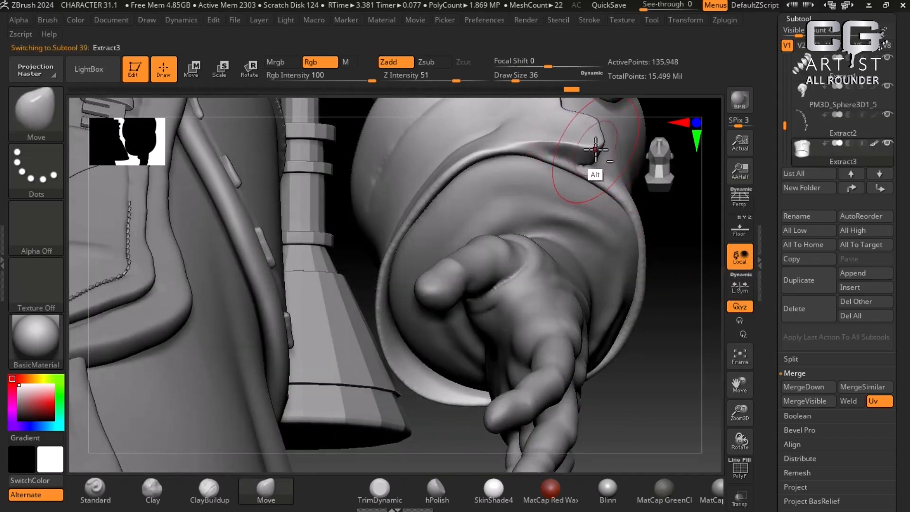
{"action": "left_click", "coordinate": [562, 196], "text": "alt"}
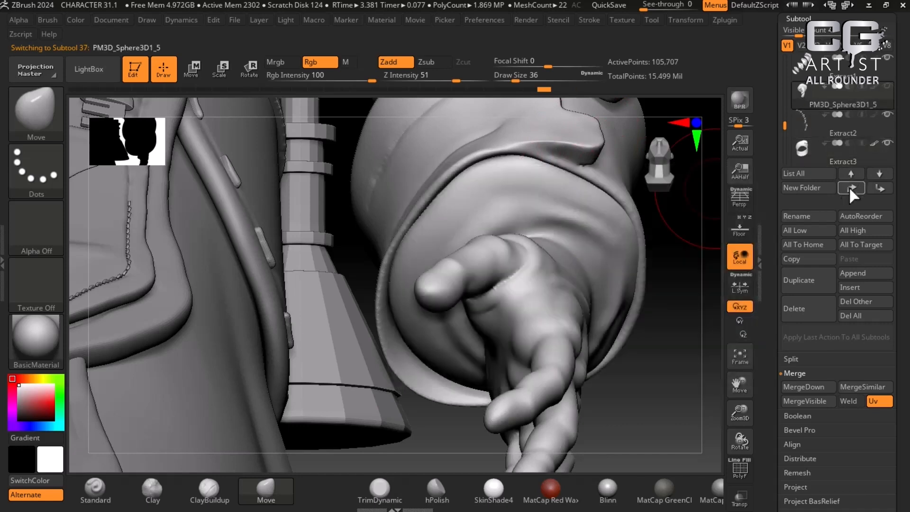
{"action": "left_click", "coordinate": [880, 189]}
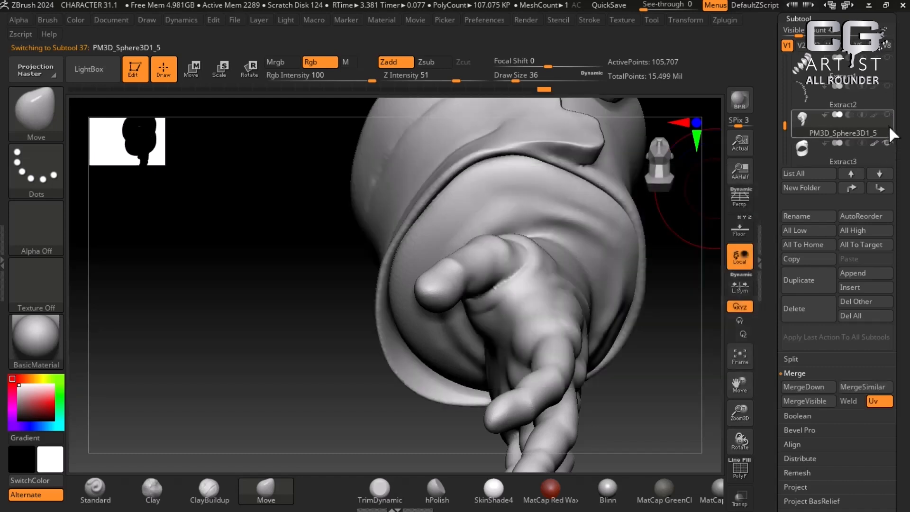
{"action": "left_click", "coordinate": [887, 143]}
Step: Pull the fabric on the underside of the wrist outward with the Move brush to close its gap to the cuff rim
{"action": "left_click_drag", "start_coordinate": [683, 331], "coordinate": [518, 372]}
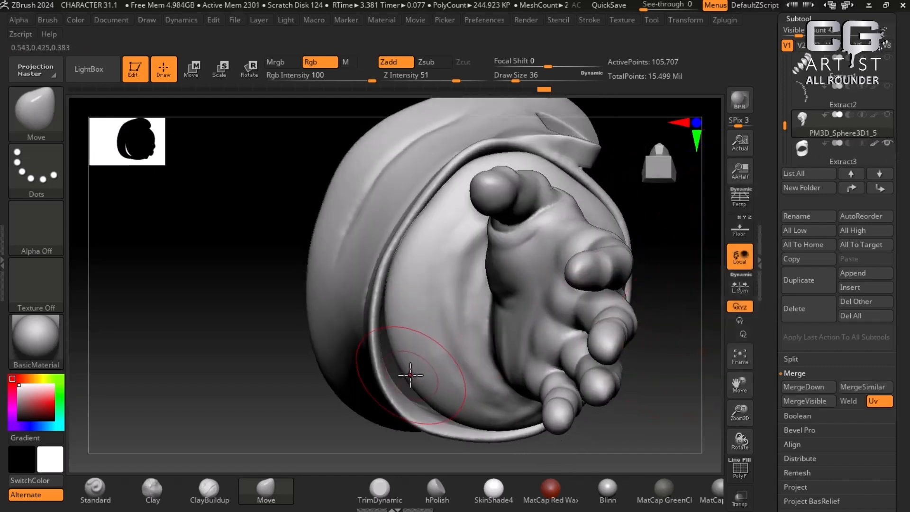
{"action": "mouse_move", "coordinate": [411, 376]}
{"action": "left_mouse_down"}
{"action": "mouse_move", "coordinate": [391, 347]}
{"action": "mouse_move", "coordinate": [413, 384]}
{"action": "mouse_move", "coordinate": [408, 394]}
{"action": "left_mouse_up"}
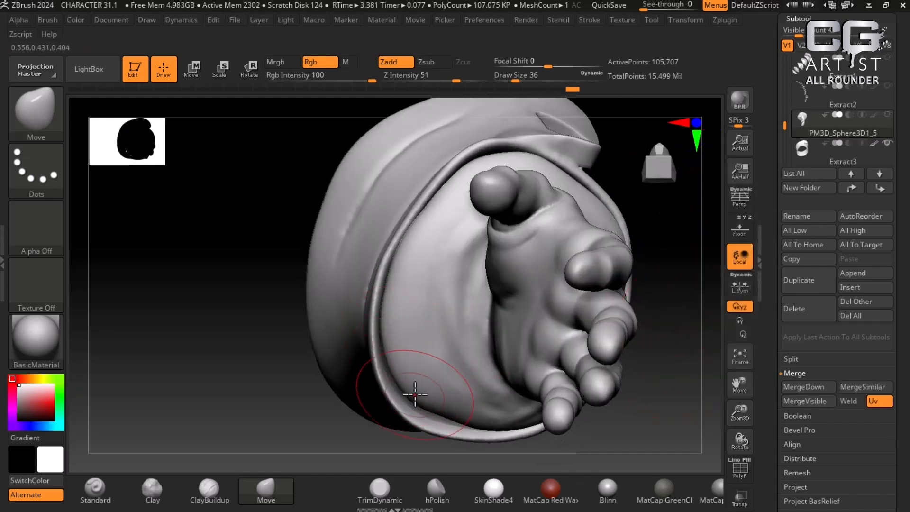
{"action": "left_click_drag", "start_coordinate": [399, 361], "coordinate": [390, 368]}
{"action": "mouse_move", "coordinate": [443, 400]}
{"action": "left_mouse_down"}
{"action": "mouse_move", "coordinate": [440, 412]}
{"action": "mouse_move", "coordinate": [475, 418]}
{"action": "left_mouse_up"}
{"action": "mouse_move", "coordinate": [507, 416]}
{"action": "right_mouse_down"}
{"action": "mouse_move", "coordinate": [642, 433]}
{"action": "mouse_move", "coordinate": [374, 426]}
{"action": "mouse_move", "coordinate": [374, 335]}
{"action": "mouse_move", "coordinate": [560, 283]}
{"action": "mouse_move", "coordinate": [520, 301]}
{"action": "mouse_move", "coordinate": [497, 349]}
{"action": "mouse_move", "coordinate": [275, 374]}
{"action": "mouse_move", "coordinate": [228, 413]}
{"action": "right_mouse_up"}
Step: Select the Extract3 cuff, smooth the ends of its creases, and show PM3D_Sphere3D1_5 again
{"action": "left_click_drag", "start_coordinate": [399, 308], "coordinate": [287, 279], "text": "shift"}
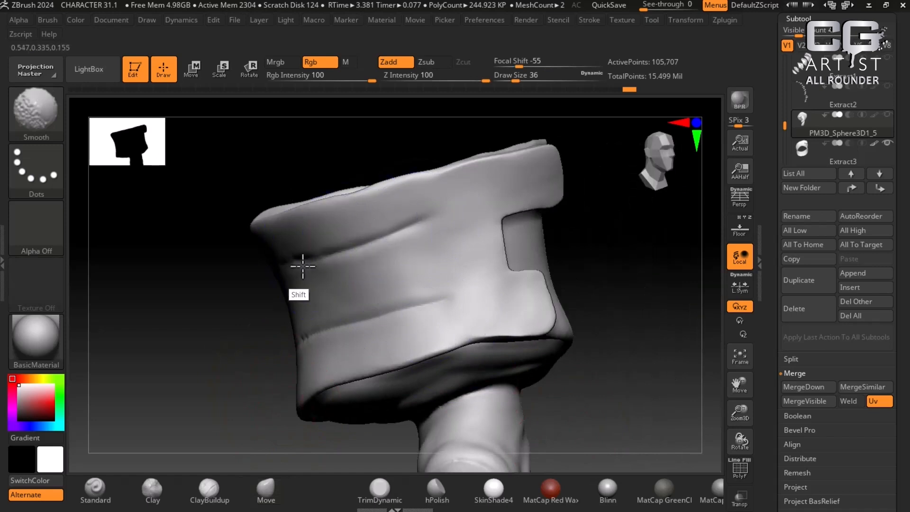
{"action": "left_click", "coordinate": [298, 268], "text": "alt"}
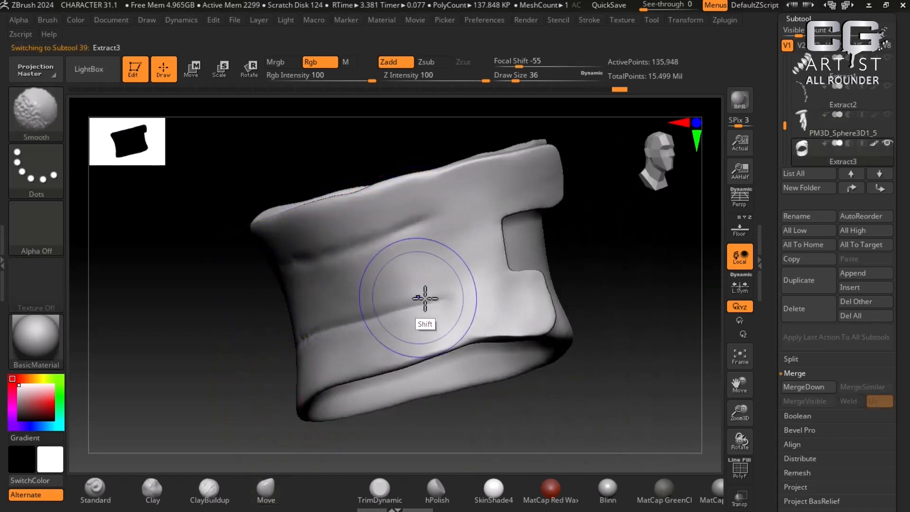
{"action": "left_click", "coordinate": [887, 115]}
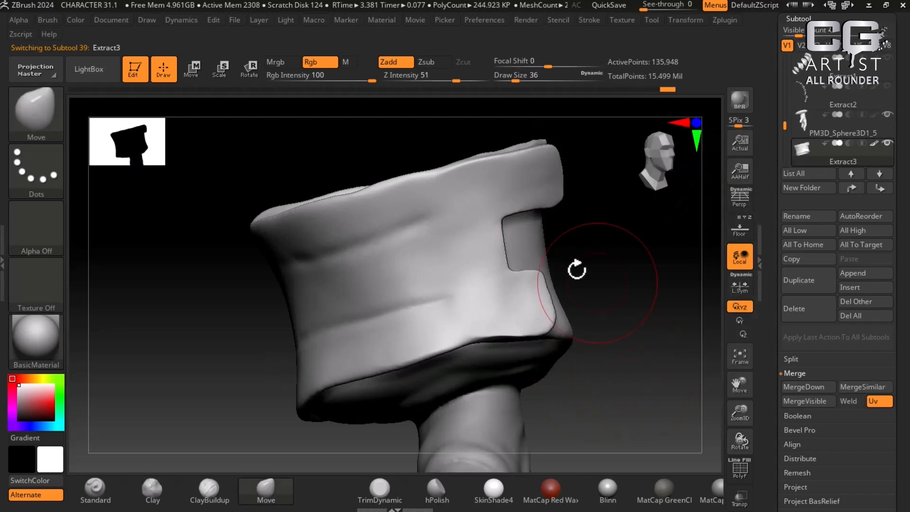
Step: Bring up the concept art in ACDSee Quick View to compare the cuff's folds and orange border
{"action": "key", "text": "super"}
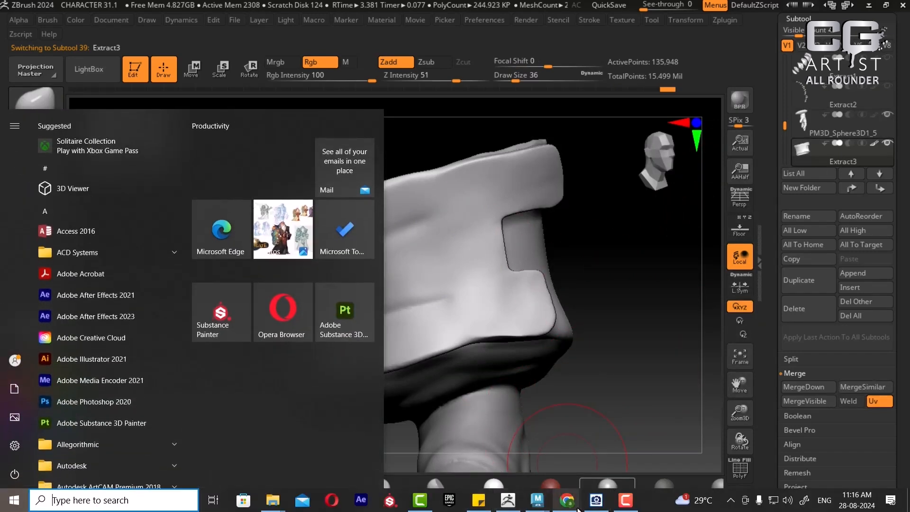
{"action": "left_click", "coordinate": [596, 502]}
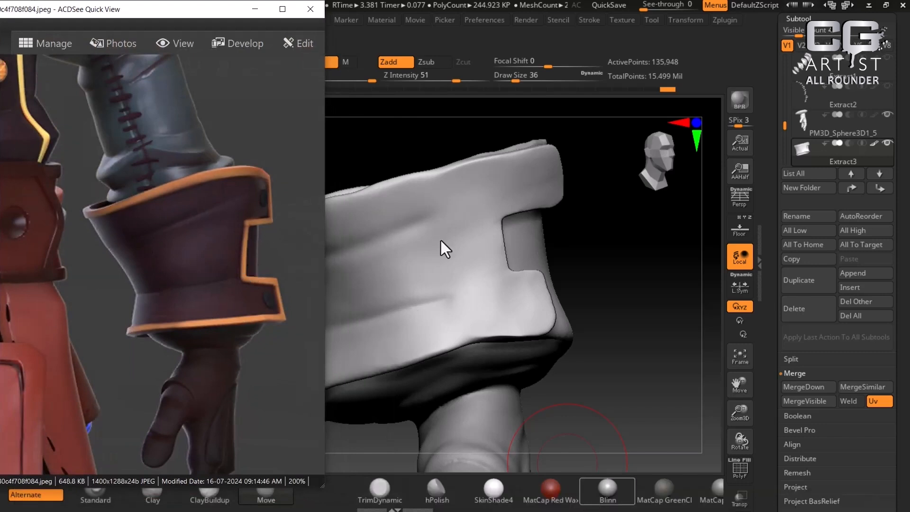
Step: Even out the cuff's upper rim with the Move brush at draw size 64, and minimize the concept art
{"action": "left_click", "coordinate": [654, 275]}
{"action": "left_click_drag", "start_coordinate": [655, 289], "coordinate": [697, 304]}
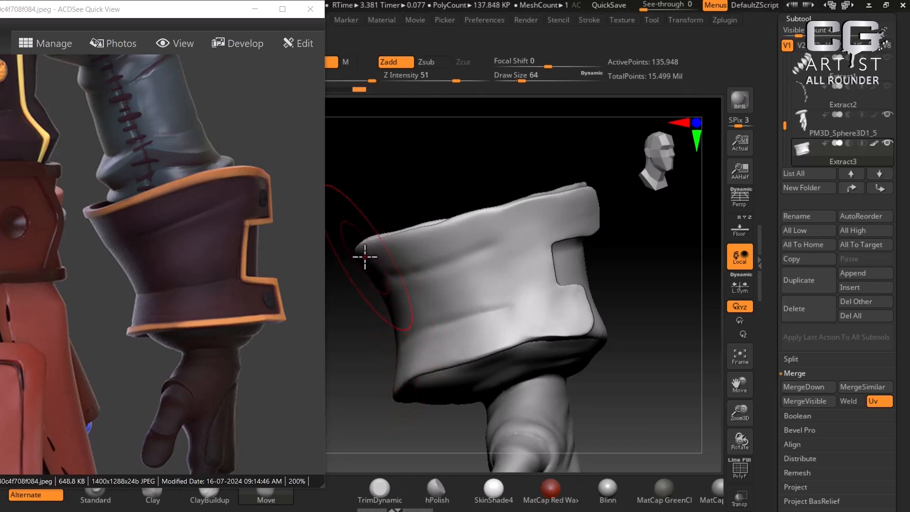
{"action": "left_click_drag", "start_coordinate": [416, 223], "coordinate": [437, 219]}
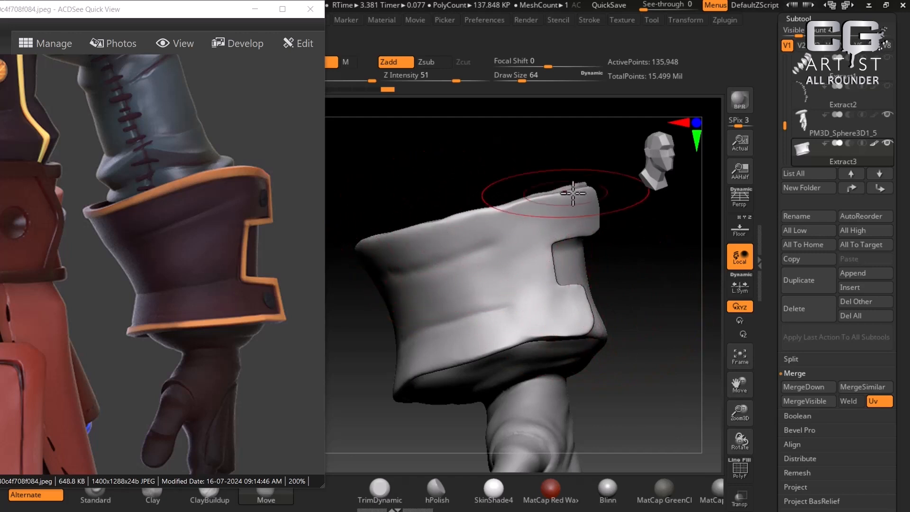
{"action": "left_click_drag", "start_coordinate": [508, 205], "coordinate": [563, 193]}
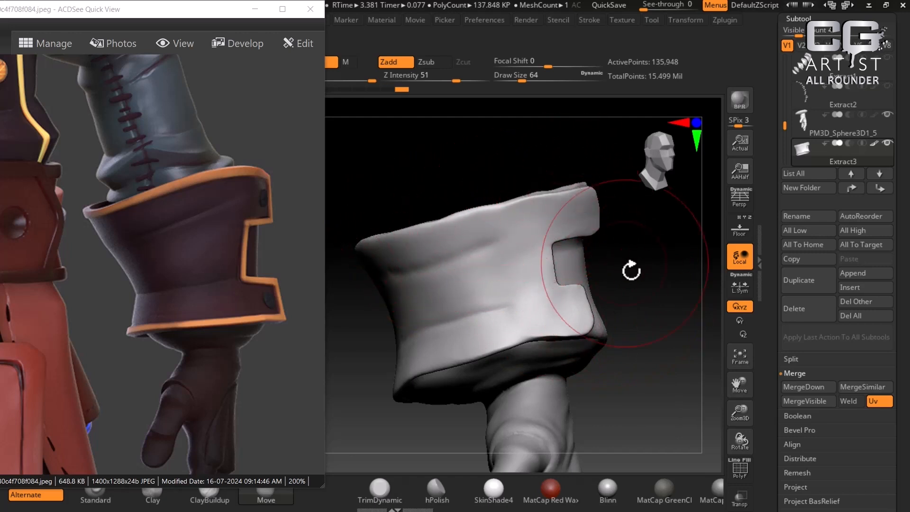
{"action": "mouse_move", "coordinate": [630, 266]}
{"action": "left_mouse_down"}
{"action": "mouse_move", "coordinate": [589, 282]}
{"action": "mouse_move", "coordinate": [604, 287]}
{"action": "left_mouse_up"}
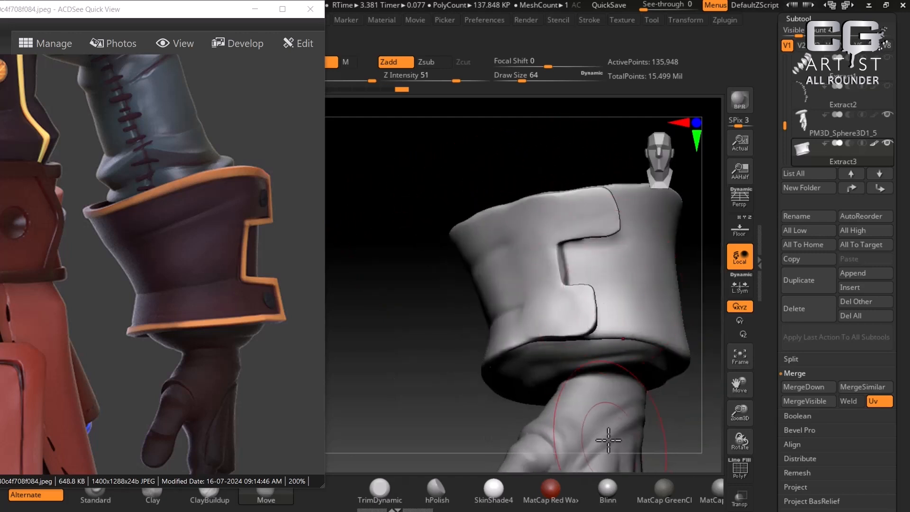
{"action": "left_click", "coordinate": [255, 9]}
{"action": "key", "text": "bracketleft"}
{"action": "key", "text": "bracketleft"}
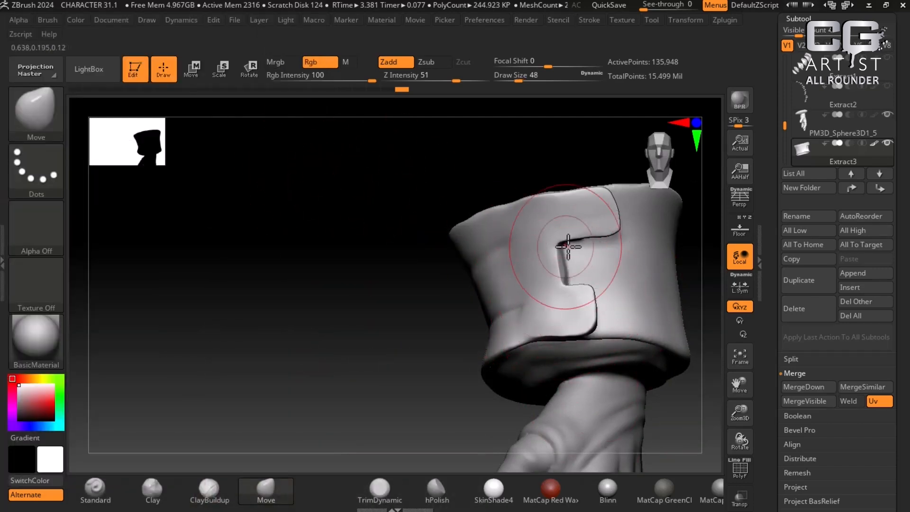
{"action": "left_click_drag", "start_coordinate": [444, 343], "coordinate": [645, 376]}
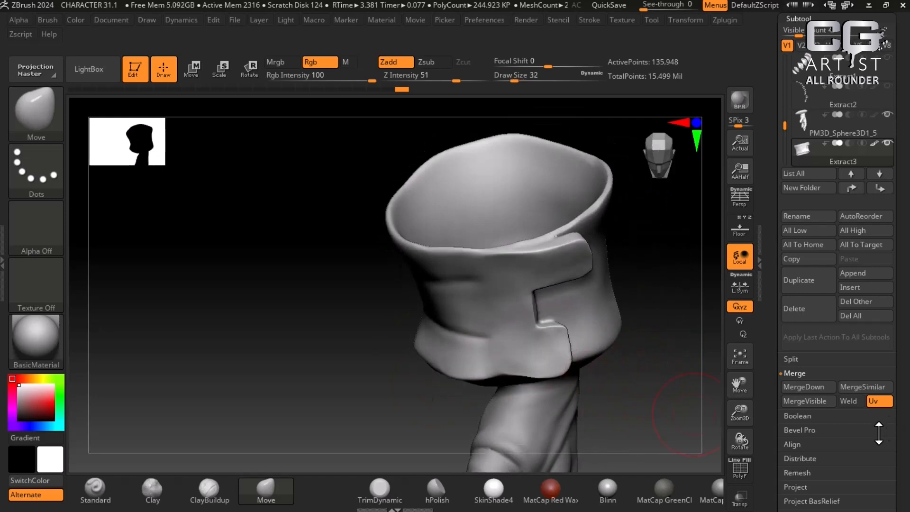
Step: Check the cuff's wireframe and try to reconstruct its lower subdivision levels with Reconstruct Subdiv
{"action": "left_click_drag", "start_coordinate": [764, 419], "coordinate": [762, 364]}
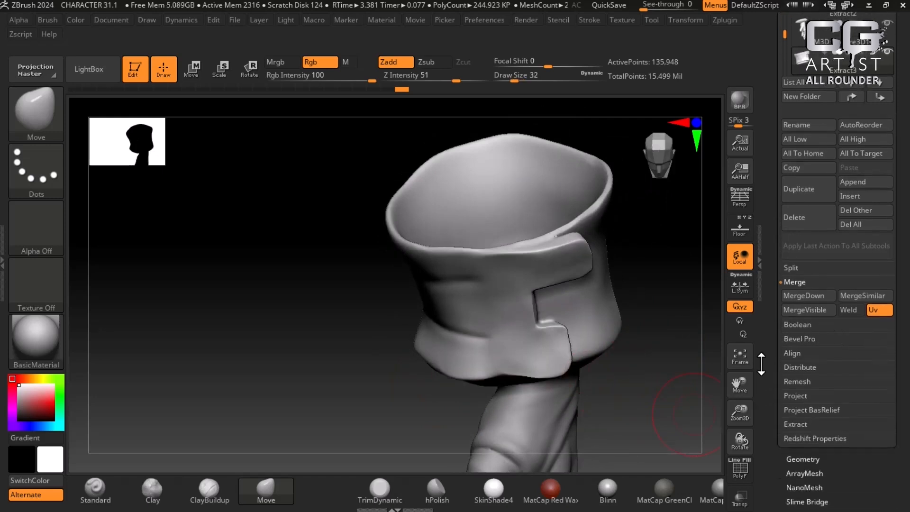
{"action": "mouse_move", "coordinate": [678, 419]}
{"action": "left_mouse_down"}
{"action": "mouse_move", "coordinate": [666, 398]}
{"action": "mouse_move", "coordinate": [682, 378]}
{"action": "left_mouse_up"}
{"action": "key", "text": "shift+f"}
{"action": "key", "text": "shift+f"}
{"action": "left_click_drag", "start_coordinate": [773, 404], "coordinate": [773, 358]}
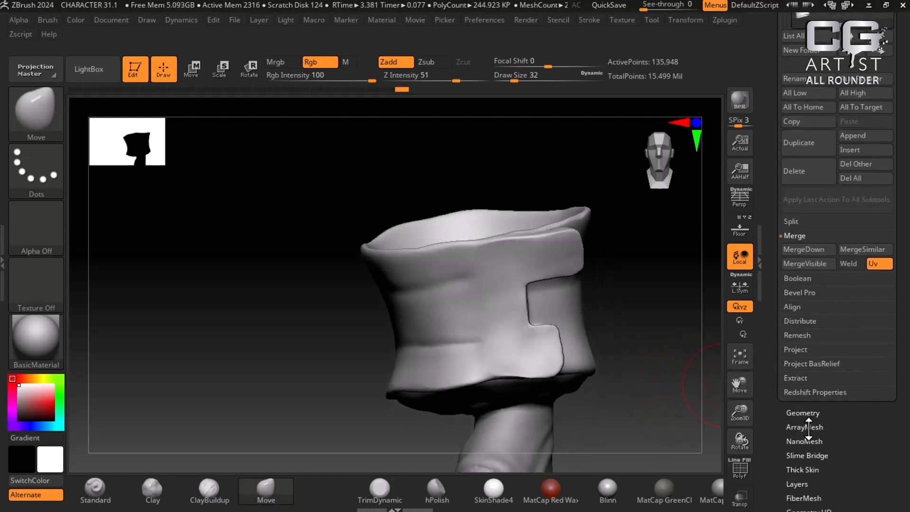
{"action": "left_click", "coordinate": [804, 412]}
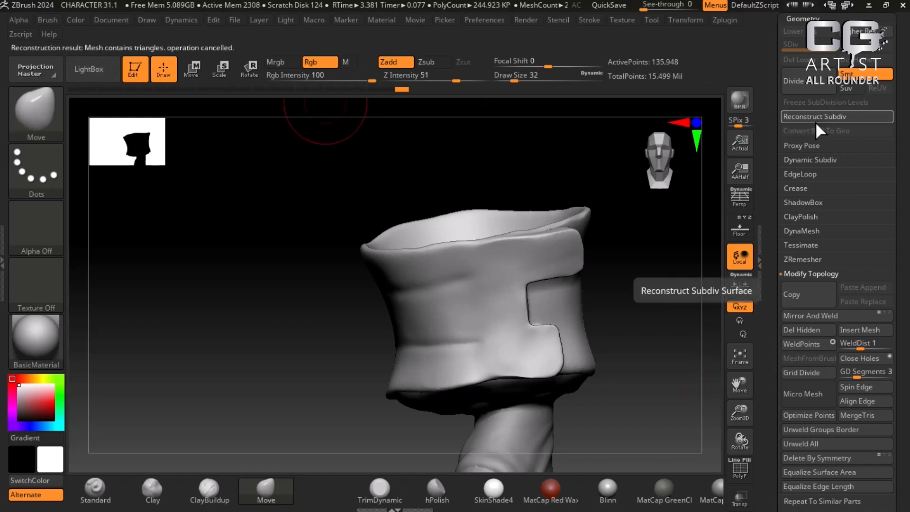
{"action": "mouse_move", "coordinate": [656, 309]}
{"action": "left_mouse_down"}
{"action": "mouse_move", "coordinate": [657, 335]}
{"action": "mouse_move", "coordinate": [691, 362]}
{"action": "left_mouse_up"}
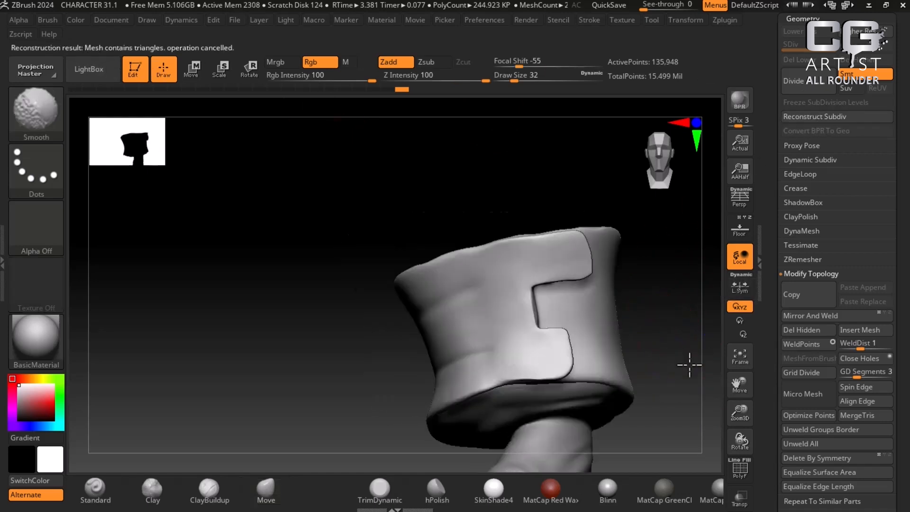
{"action": "left_click_drag", "start_coordinate": [609, 347], "coordinate": [632, 364]}
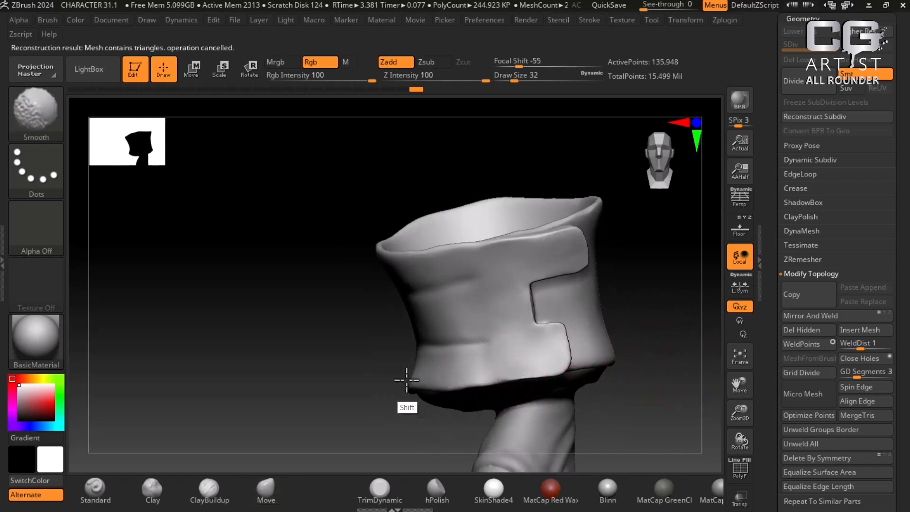
{"action": "mouse_move", "coordinate": [660, 365]}
{"action": "left_mouse_down", "text": "shift"}
{"action": "mouse_move", "coordinate": [678, 341]}
{"action": "mouse_move", "coordinate": [620, 305]}
{"action": "left_mouse_up", "text": "shift"}
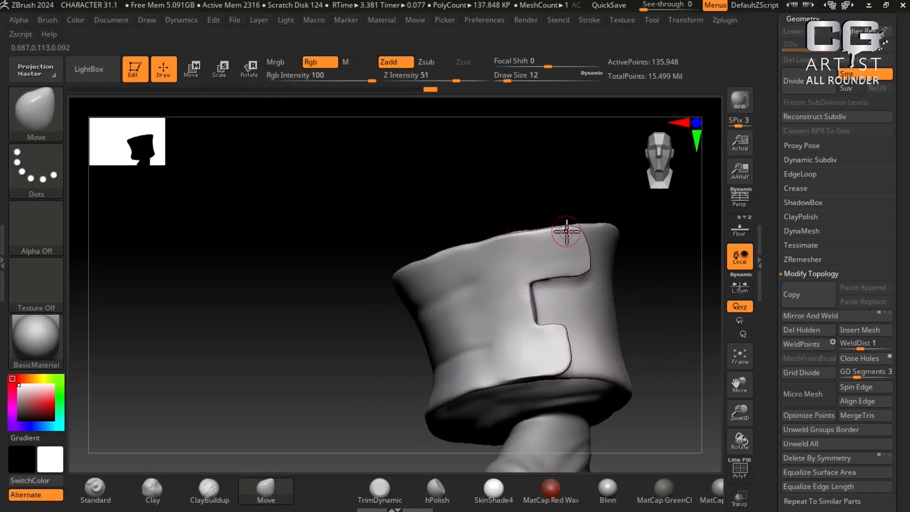
{"action": "key", "text": "ctrl"}
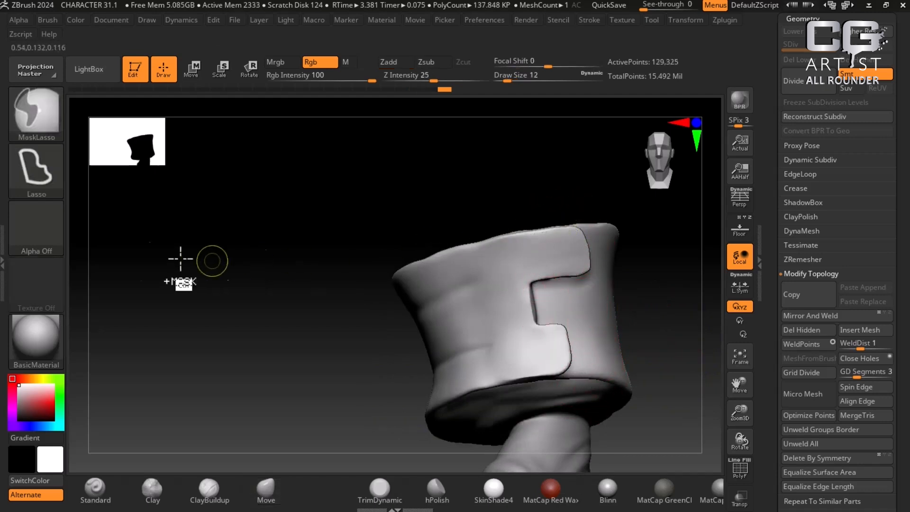
{"action": "left_click", "coordinate": [45, 135], "text": "ctrl"}
{"action": "left_click", "coordinate": [48, 124], "text": "ctrl"}
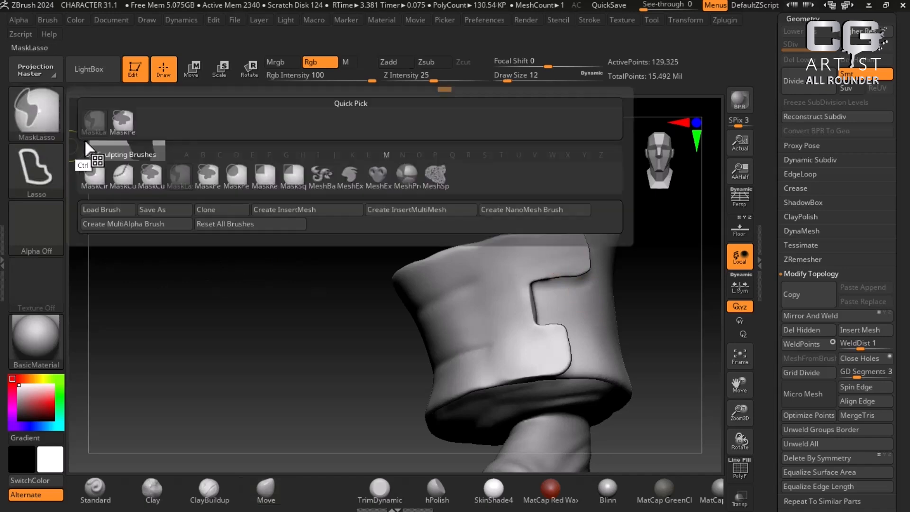
{"action": "left_click", "coordinate": [156, 180], "text": "ctrl"}
{"action": "mouse_move", "coordinate": [447, 284]}
{"action": "left_mouse_down", "text": "ctrl"}
{"action": "mouse_move", "coordinate": [457, 189]}
{"action": "mouse_move", "coordinate": [357, 332]}
{"action": "left_mouse_up", "text": "ctrl"}
{"action": "key", "text": "ctrl+z"}
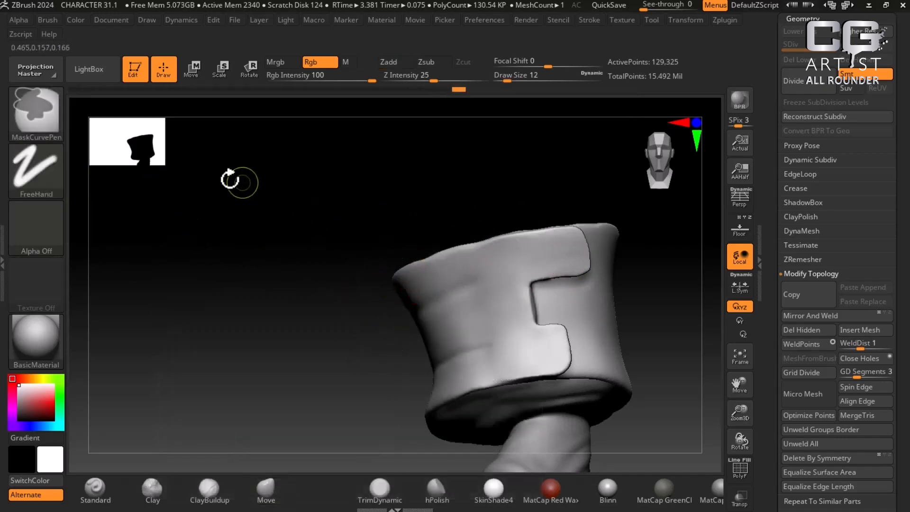
Step: Set the masking brush to MaskPen and mask a narrow border along the cuff's front upper rim and notched flap edge
{"action": "left_click", "coordinate": [48, 136], "text": "ctrl"}
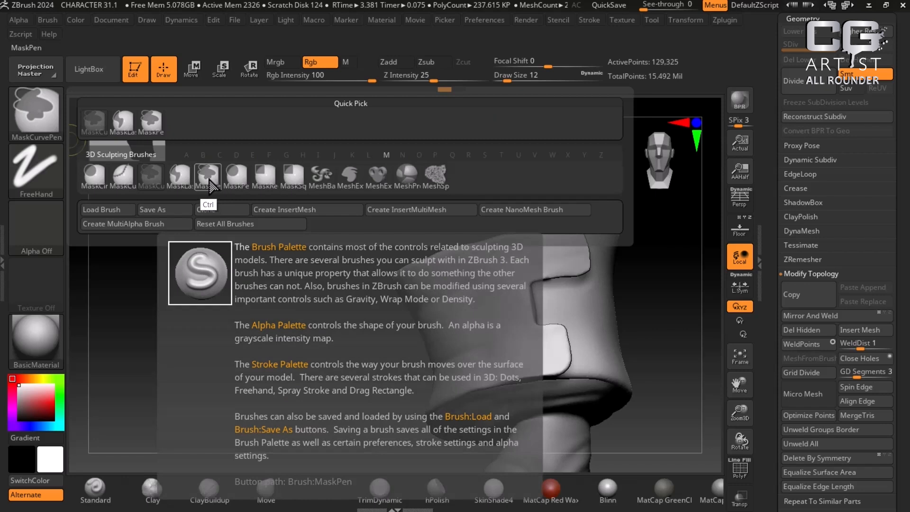
{"action": "left_click", "coordinate": [212, 186], "text": "ctrl"}
{"action": "mouse_move", "coordinate": [524, 240]}
{"action": "left_mouse_down", "text": "ctrl"}
{"action": "mouse_move", "coordinate": [469, 259]}
{"action": "mouse_move", "coordinate": [520, 237]}
{"action": "left_mouse_up", "text": "ctrl"}
{"action": "left_click_drag", "start_coordinate": [349, 315], "coordinate": [355, 334], "text": "ctrl"}
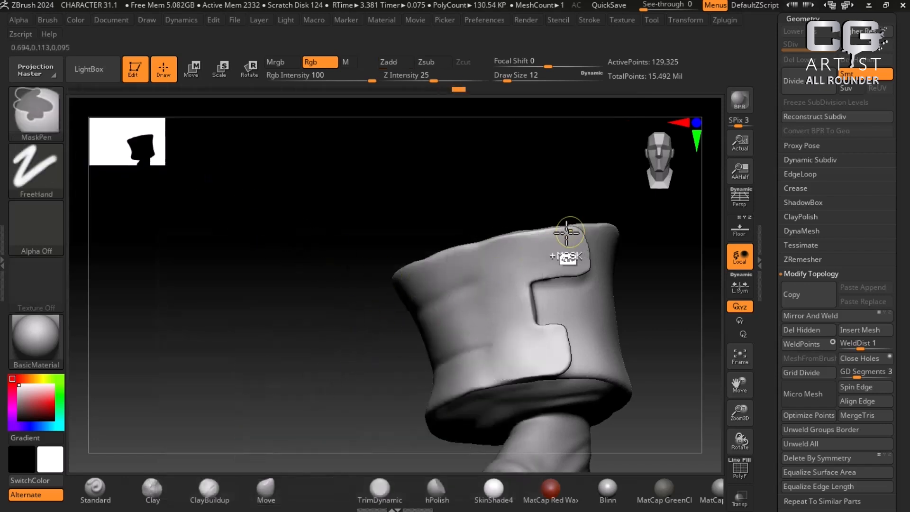
{"action": "left_click_drag", "start_coordinate": [541, 231], "coordinate": [471, 248], "text": "ctrl"}
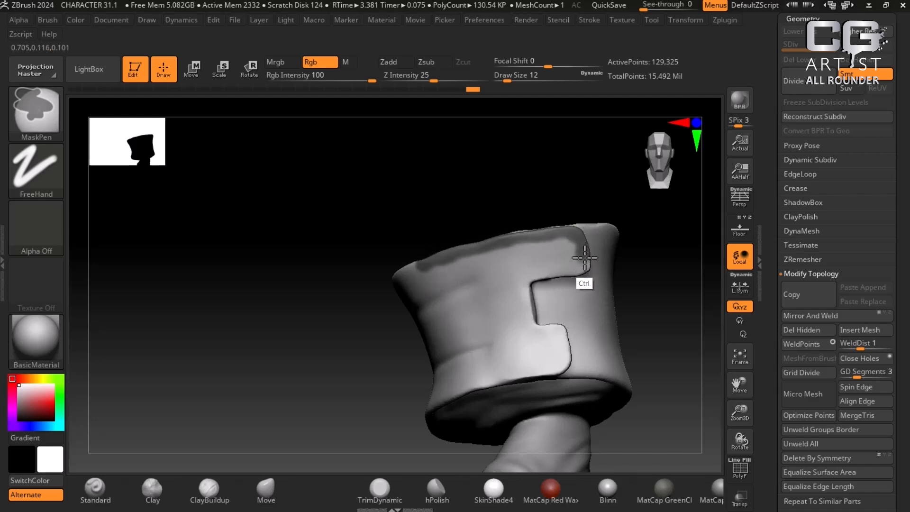
{"action": "left_click_drag", "start_coordinate": [537, 280], "coordinate": [573, 272], "text": "ctrl"}
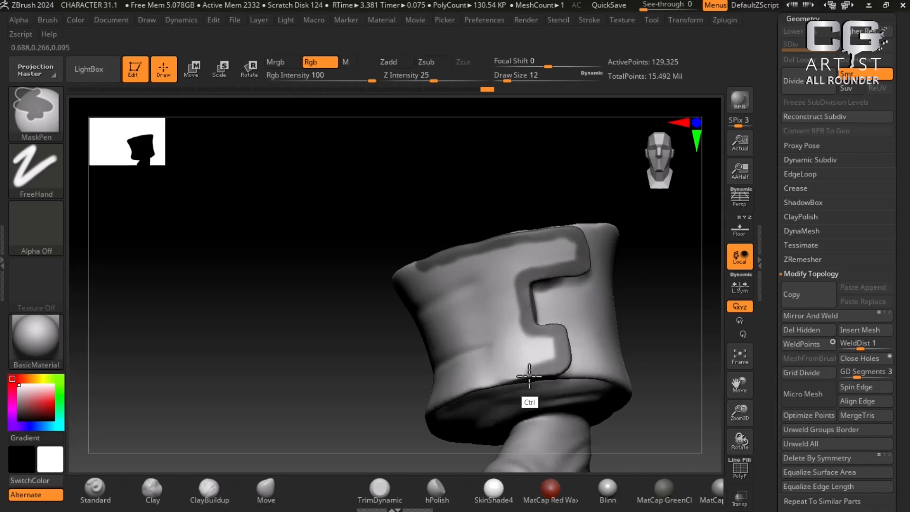
Step: Continue the narrow mask border along the cuff's lower rim from the flap around to the back
{"action": "mouse_move", "coordinate": [638, 337]}
{"action": "left_mouse_down"}
{"action": "mouse_move", "coordinate": [638, 346]}
{"action": "mouse_move", "coordinate": [654, 325]}
{"action": "mouse_move", "coordinate": [632, 323]}
{"action": "left_mouse_up"}
{"action": "left_click_drag", "start_coordinate": [477, 337], "coordinate": [373, 360], "text": "ctrl"}
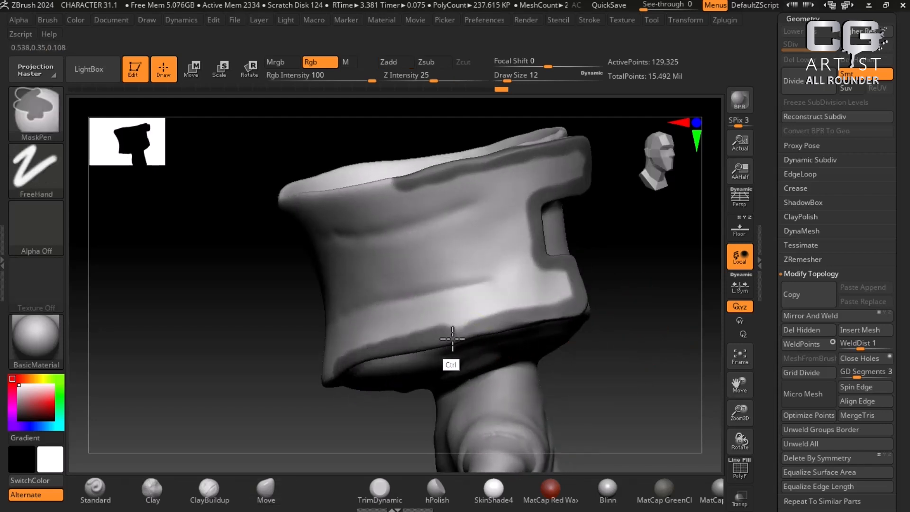
{"action": "mouse_move", "coordinate": [593, 351]}
{"action": "left_mouse_down"}
{"action": "mouse_move", "coordinate": [602, 372]}
{"action": "mouse_move", "coordinate": [610, 345]}
{"action": "left_mouse_up"}
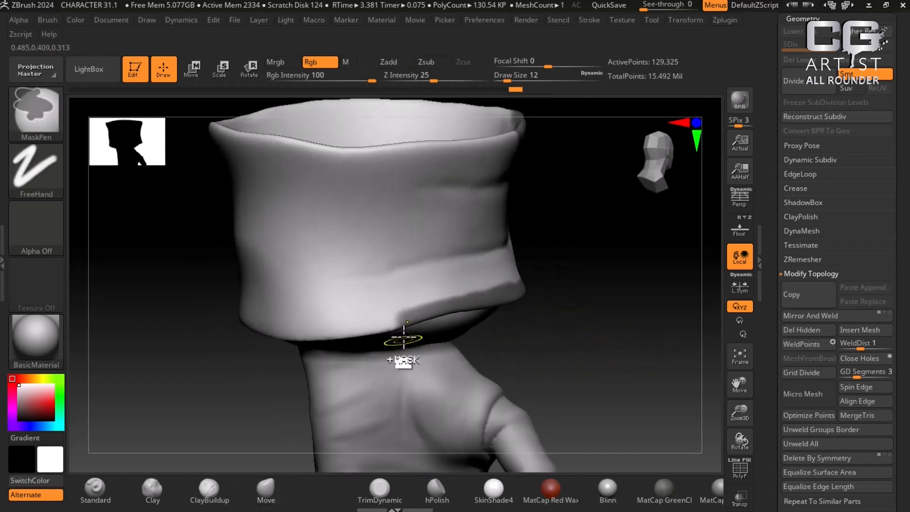
{"action": "left_click_drag", "start_coordinate": [543, 346], "coordinate": [525, 352]}
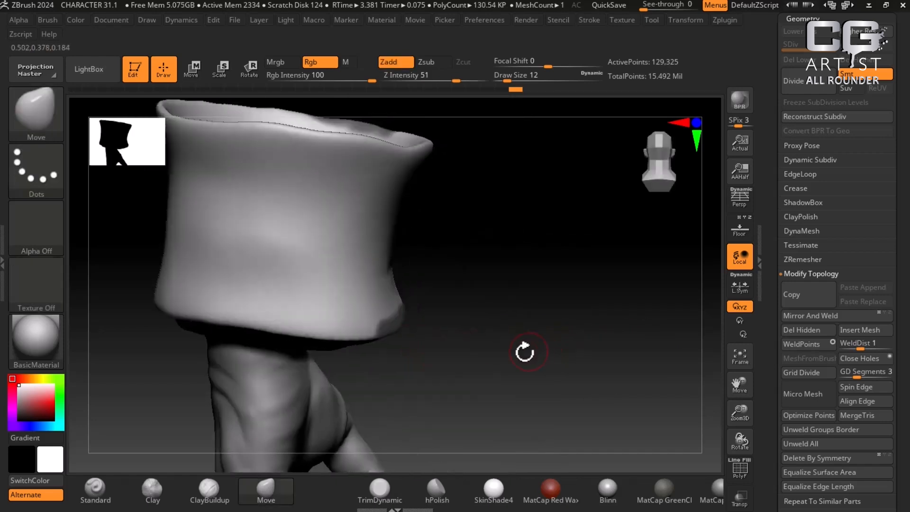
{"action": "key", "text": "ctrl"}
{"action": "mouse_move", "coordinate": [383, 333]}
{"action": "left_mouse_down", "text": "ctrl"}
{"action": "mouse_move", "coordinate": [240, 328]}
{"action": "mouse_move", "coordinate": [149, 308]}
{"action": "left_mouse_up", "text": "ctrl"}
{"action": "left_click_drag", "start_coordinate": [427, 340], "coordinate": [556, 359]}
{"action": "left_click_drag", "start_coordinate": [349, 323], "coordinate": [195, 299], "text": "ctrl"}
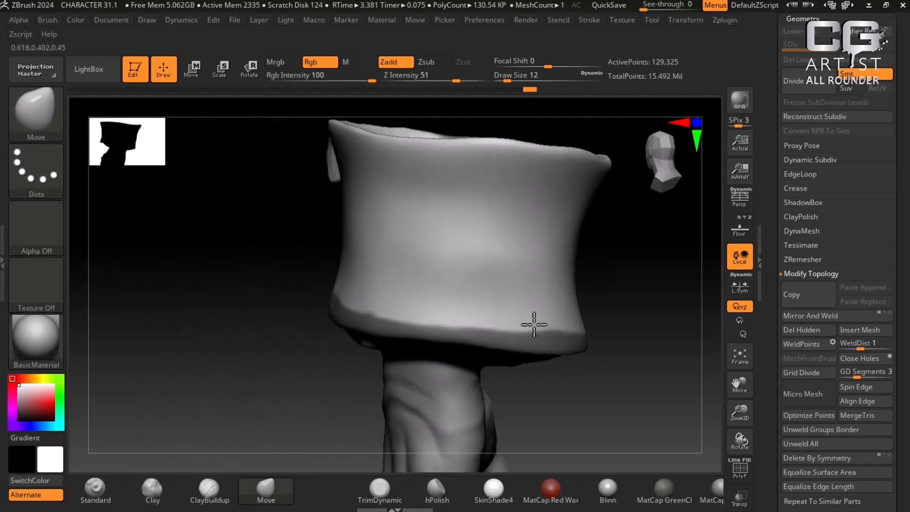
Step: Even out the inner edge of the lower rim's mask by unmasking the excess where the border is too wide
{"action": "mouse_move", "coordinate": [534, 325]}
{"action": "left_mouse_down"}
{"action": "mouse_move", "coordinate": [579, 337]}
{"action": "mouse_move", "coordinate": [548, 325]}
{"action": "mouse_move", "coordinate": [514, 332]}
{"action": "left_mouse_up"}
{"action": "mouse_move", "coordinate": [463, 375]}
{"action": "left_mouse_down"}
{"action": "mouse_move", "coordinate": [358, 384]}
{"action": "mouse_move", "coordinate": [309, 363]}
{"action": "left_mouse_up"}
{"action": "mouse_move", "coordinate": [573, 308]}
{"action": "left_mouse_down"}
{"action": "mouse_move", "coordinate": [558, 315]}
{"action": "mouse_move", "coordinate": [410, 299]}
{"action": "left_mouse_up"}
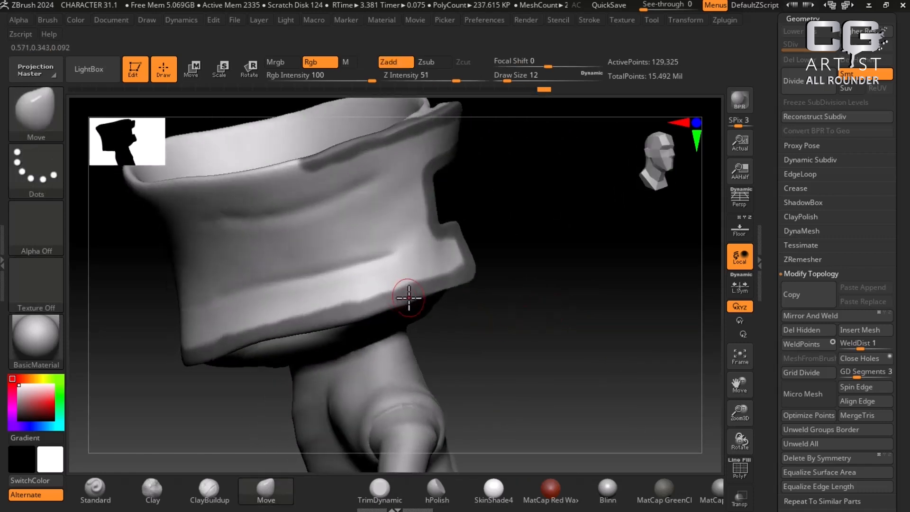
{"action": "key", "text": "ctrl"}
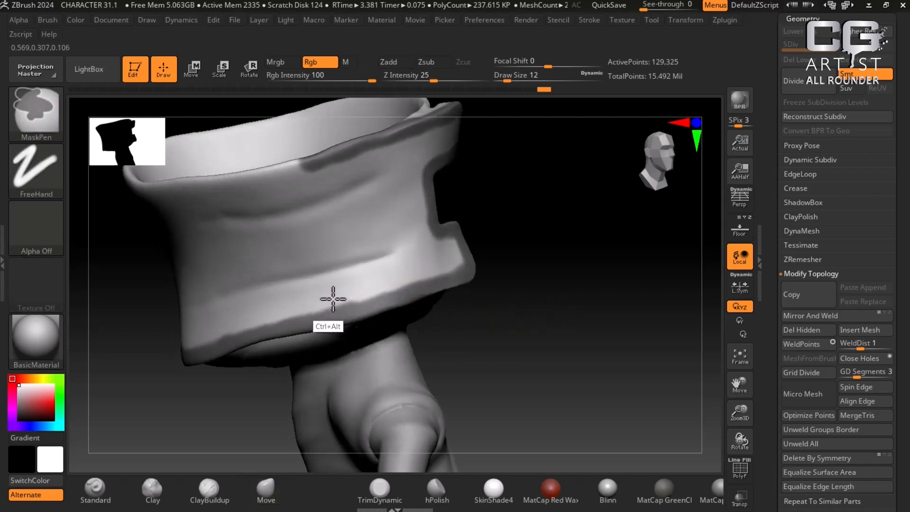
{"action": "left_click_drag", "start_coordinate": [351, 283], "coordinate": [400, 293], "text": "ctrl+alt"}
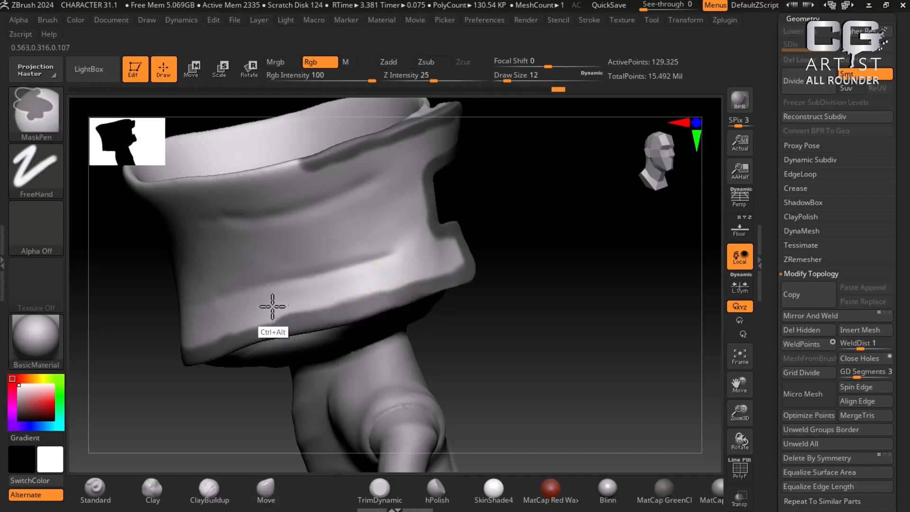
{"action": "left_click_drag", "start_coordinate": [555, 327], "coordinate": [575, 340]}
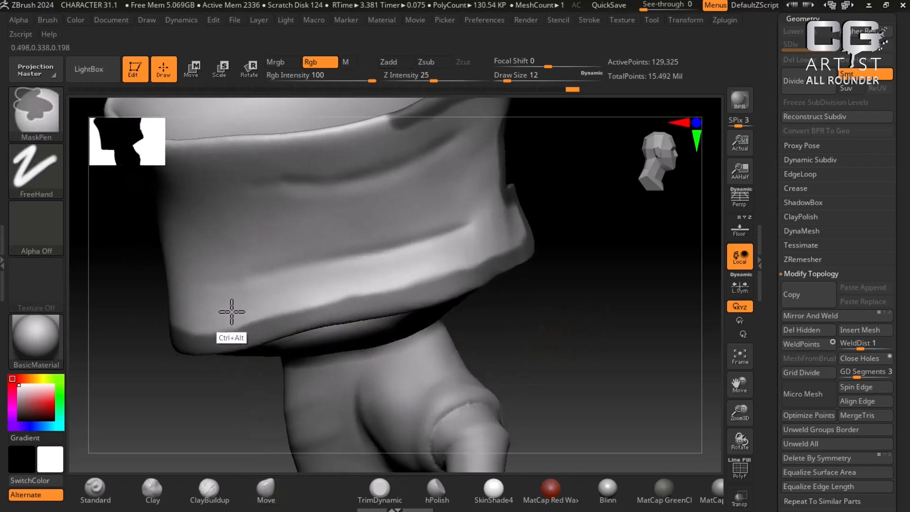
{"action": "mouse_move", "coordinate": [578, 329]}
{"action": "left_mouse_down"}
{"action": "mouse_move", "coordinate": [585, 321]}
{"action": "mouse_move", "coordinate": [552, 341]}
{"action": "mouse_move", "coordinate": [580, 349]}
{"action": "mouse_move", "coordinate": [385, 309]}
{"action": "left_mouse_up"}
{"action": "mouse_move", "coordinate": [547, 293]}
{"action": "left_mouse_down"}
{"action": "mouse_move", "coordinate": [421, 280]}
{"action": "mouse_move", "coordinate": [538, 335]}
{"action": "mouse_move", "coordinate": [517, 338]}
{"action": "left_mouse_up"}
{"action": "key", "text": "ctrl"}
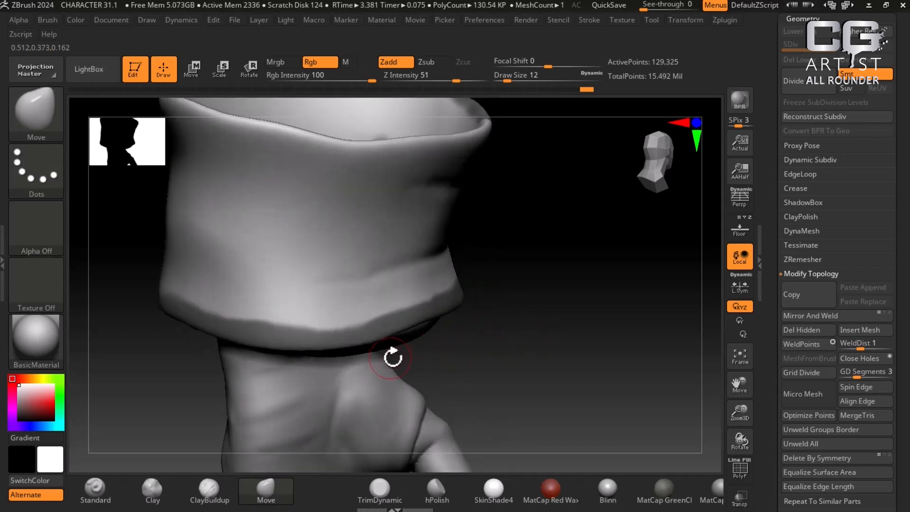
Step: Mask a band along the cuff's upper rim, working across the front from the notched side
{"action": "mouse_move", "coordinate": [503, 377]}
{"action": "left_mouse_down"}
{"action": "mouse_move", "coordinate": [508, 346]}
{"action": "mouse_move", "coordinate": [502, 351]}
{"action": "mouse_move", "coordinate": [579, 348]}
{"action": "mouse_move", "coordinate": [611, 360]}
{"action": "mouse_move", "coordinate": [618, 370]}
{"action": "mouse_move", "coordinate": [559, 443]}
{"action": "left_mouse_up"}
{"action": "left_click_drag", "start_coordinate": [633, 391], "coordinate": [646, 354]}
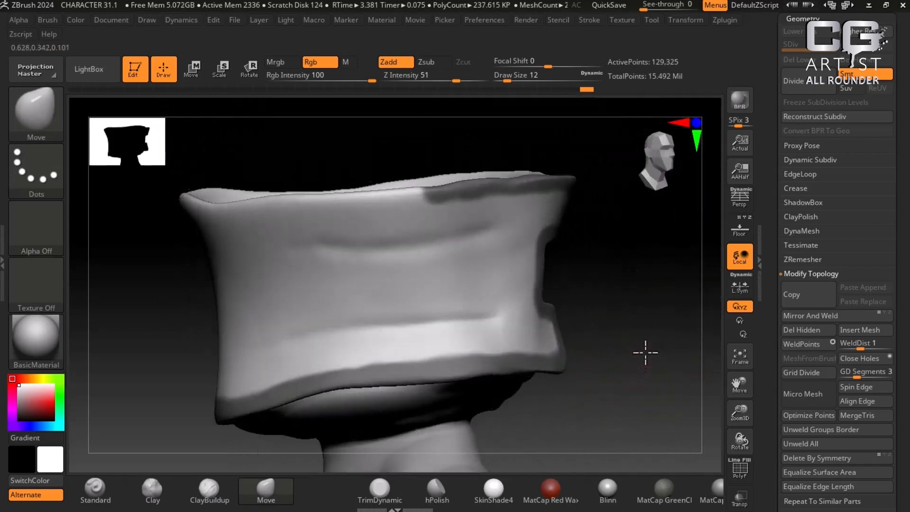
{"action": "left_click_drag", "start_coordinate": [593, 286], "coordinate": [590, 252]}
{"action": "mouse_move", "coordinate": [437, 209]}
{"action": "left_mouse_down", "text": "ctrl"}
{"action": "mouse_move", "coordinate": [398, 196]}
{"action": "mouse_move", "coordinate": [308, 194]}
{"action": "mouse_move", "coordinate": [433, 193]}
{"action": "left_mouse_up", "text": "ctrl"}
{"action": "mouse_move", "coordinate": [345, 173]}
{"action": "left_mouse_down", "text": "alt"}
{"action": "mouse_move", "coordinate": [383, 158]}
{"action": "mouse_move", "coordinate": [390, 168]}
{"action": "left_mouse_up", "text": "alt"}
{"action": "left_click_drag", "start_coordinate": [394, 203], "coordinate": [319, 219], "text": "ctrl"}
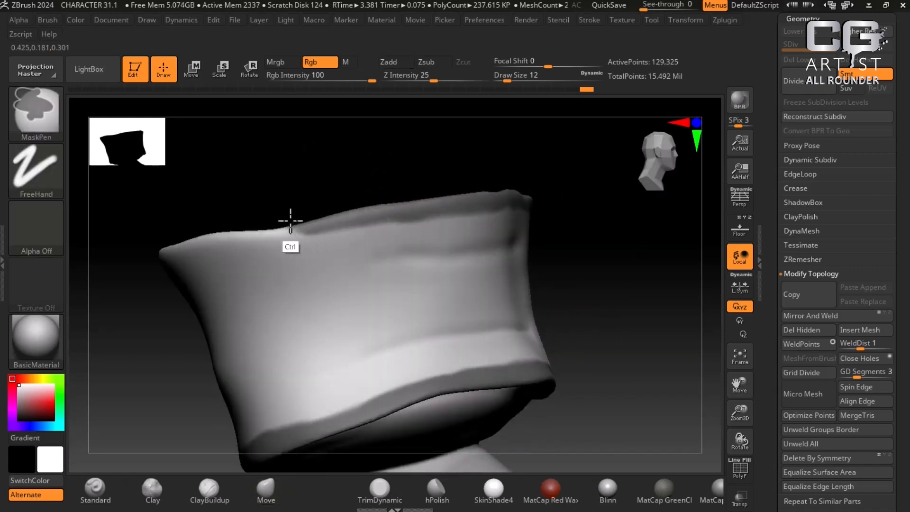
{"action": "left_click_drag", "start_coordinate": [308, 188], "coordinate": [334, 187]}
{"action": "left_click_drag", "start_coordinate": [319, 190], "coordinate": [315, 222], "text": "alt"}
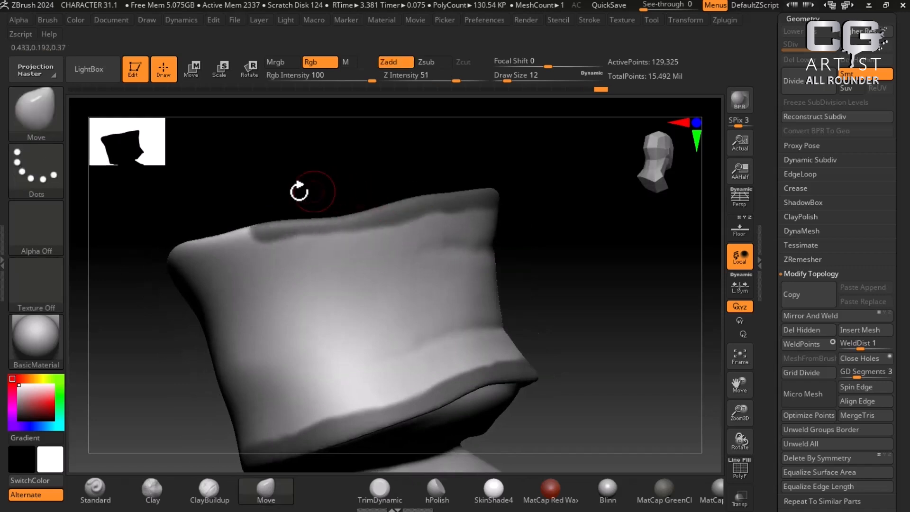
Step: Continue the mask band along the upper rim around the plain side of the cuff
{"action": "left_click_drag", "start_coordinate": [299, 191], "coordinate": [380, 168]}
{"action": "left_click_drag", "start_coordinate": [327, 183], "coordinate": [321, 156]}
{"action": "key", "text": "ctrl"}
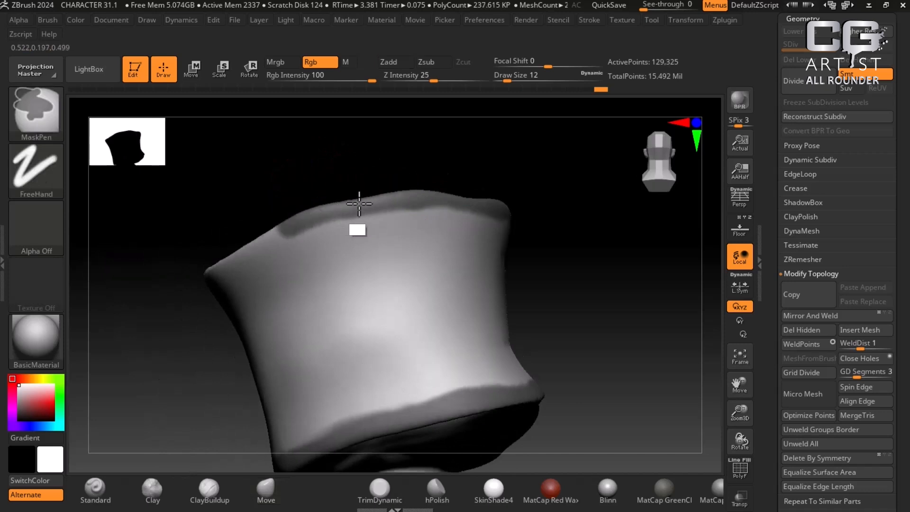
{"action": "mouse_move", "coordinate": [256, 244]}
{"action": "left_mouse_down", "text": "ctrl"}
{"action": "mouse_move", "coordinate": [237, 257]}
{"action": "mouse_move", "coordinate": [266, 195]}
{"action": "mouse_move", "coordinate": [360, 168]}
{"action": "mouse_move", "coordinate": [319, 161]}
{"action": "left_mouse_up", "text": "ctrl"}
{"action": "key", "text": "ctrl"}
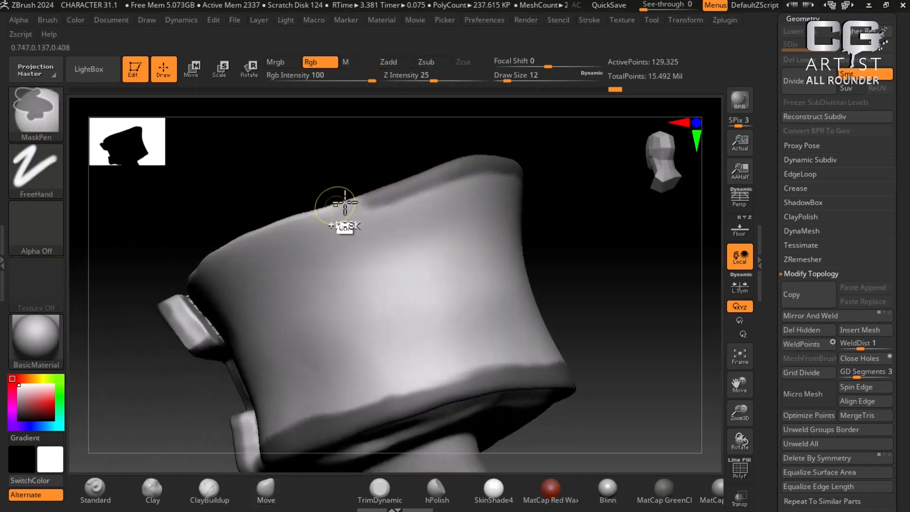
Step: Extend the upper rim mask around the back of the cuff up to the overlapping flap
{"action": "left_click_drag", "start_coordinate": [276, 186], "coordinate": [311, 166]}
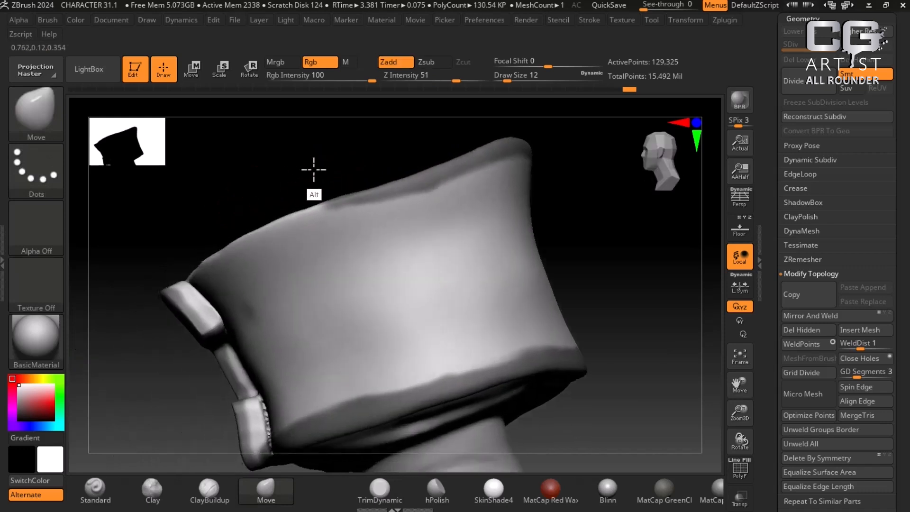
{"action": "key", "text": "ctrl"}
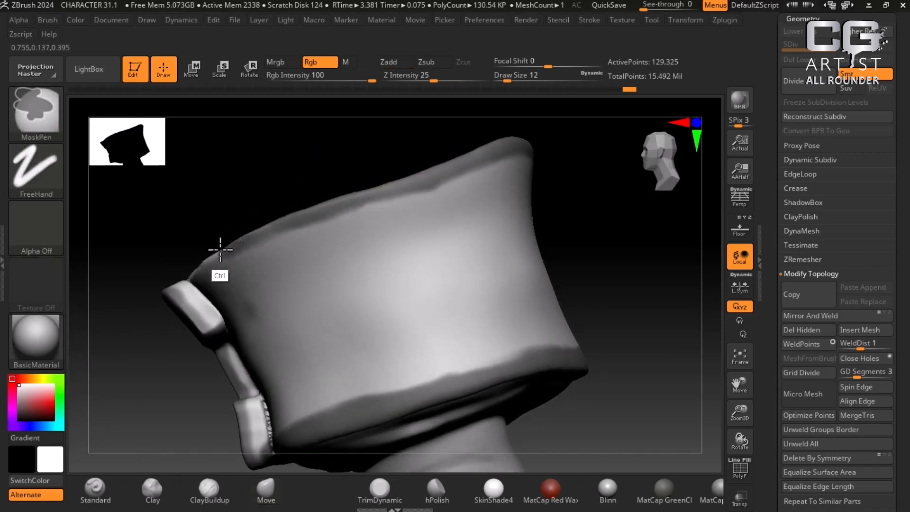
{"action": "mouse_move", "coordinate": [386, 179]}
{"action": "left_mouse_down"}
{"action": "mouse_move", "coordinate": [266, 175]}
{"action": "mouse_move", "coordinate": [327, 148]}
{"action": "mouse_move", "coordinate": [251, 159]}
{"action": "mouse_move", "coordinate": [284, 163]}
{"action": "mouse_move", "coordinate": [325, 204]}
{"action": "left_mouse_up"}
{"action": "key", "text": "ctrl"}
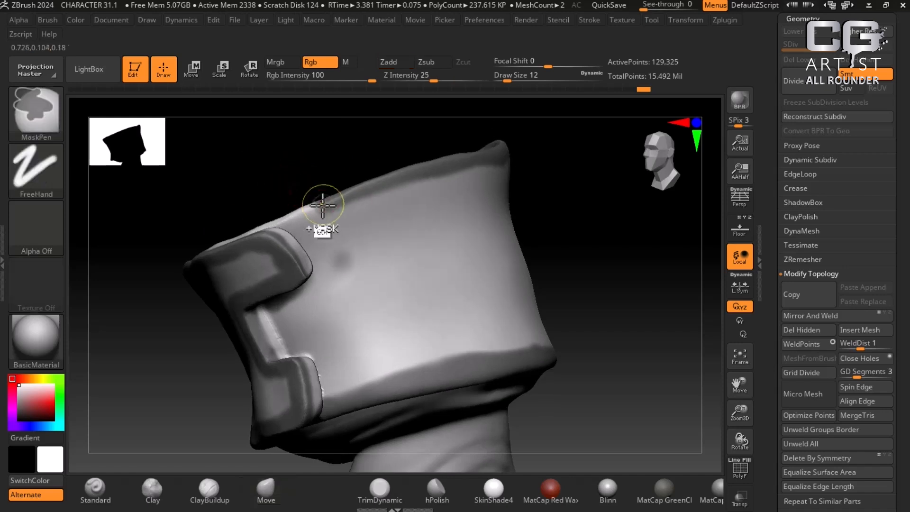
{"action": "left_click_drag", "start_coordinate": [292, 164], "coordinate": [304, 205]}
{"action": "key", "text": "shift"}
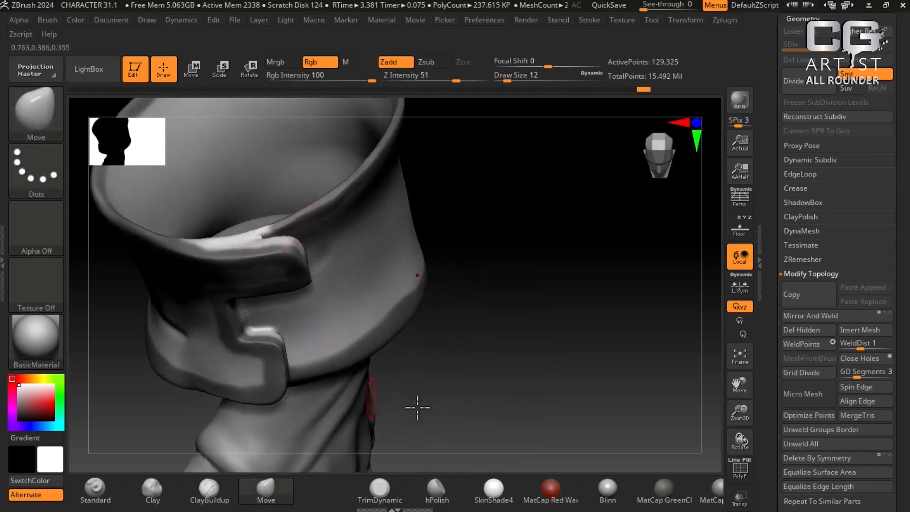
Step: Check the cuff trim in the reference image and mask the top edge of the overlapping flap
{"action": "key", "text": "super"}
{"action": "left_click", "coordinate": [602, 509]}
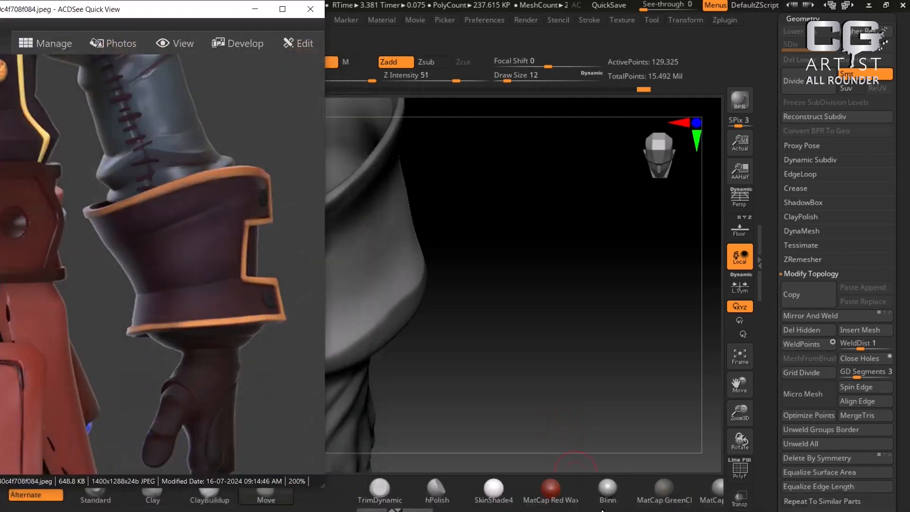
{"action": "left_click_drag", "start_coordinate": [602, 509], "coordinate": [620, 402]}
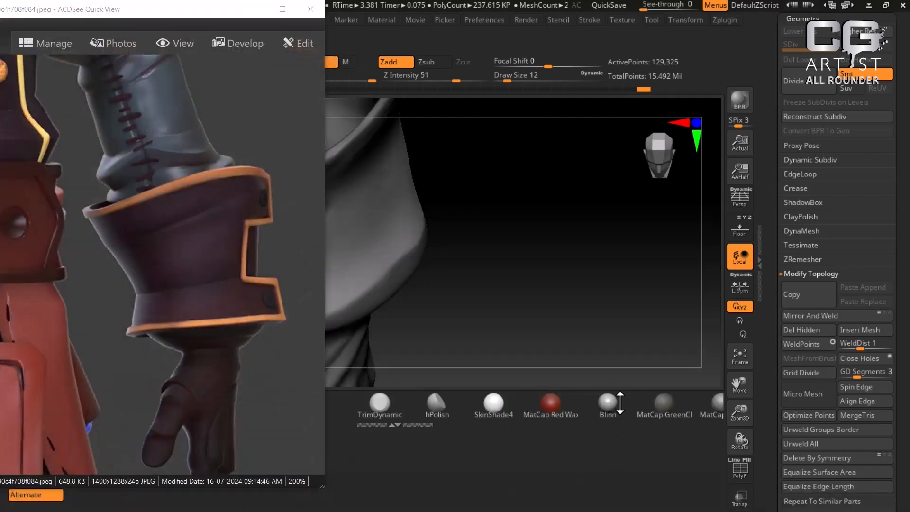
{"action": "left_click", "coordinate": [255, 9]}
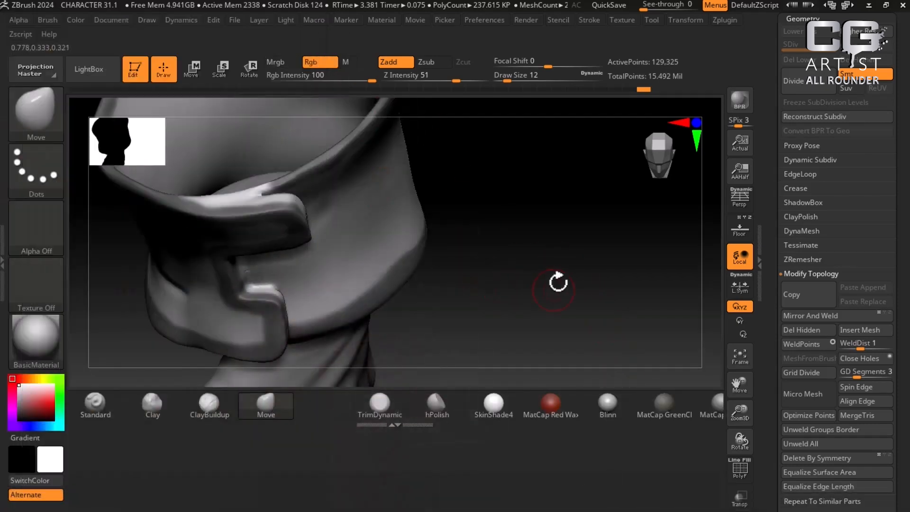
{"action": "left_click_drag", "start_coordinate": [559, 278], "coordinate": [634, 271]}
{"action": "key", "text": "ctrl+alt"}
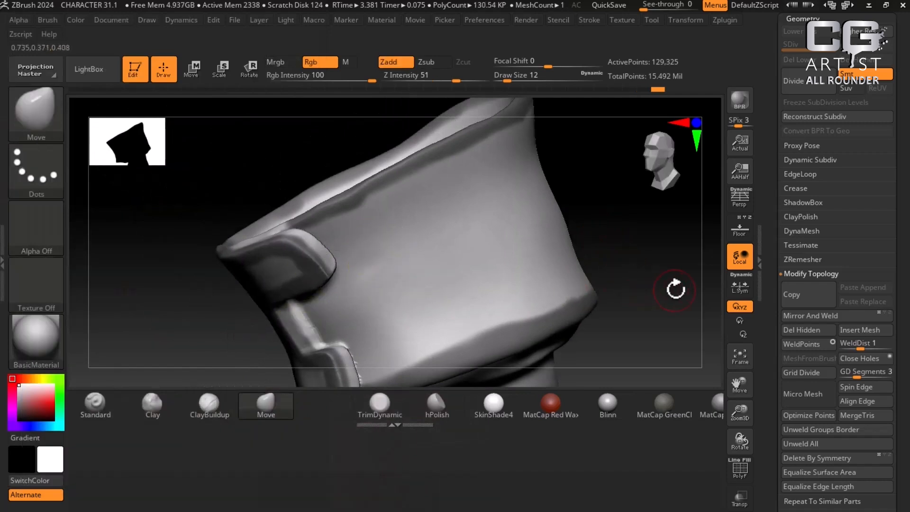
{"action": "mouse_move", "coordinate": [676, 286]}
{"action": "left_mouse_down"}
{"action": "mouse_move", "coordinate": [686, 280]}
{"action": "mouse_move", "coordinate": [670, 285]}
{"action": "mouse_move", "coordinate": [679, 289]}
{"action": "left_mouse_up"}
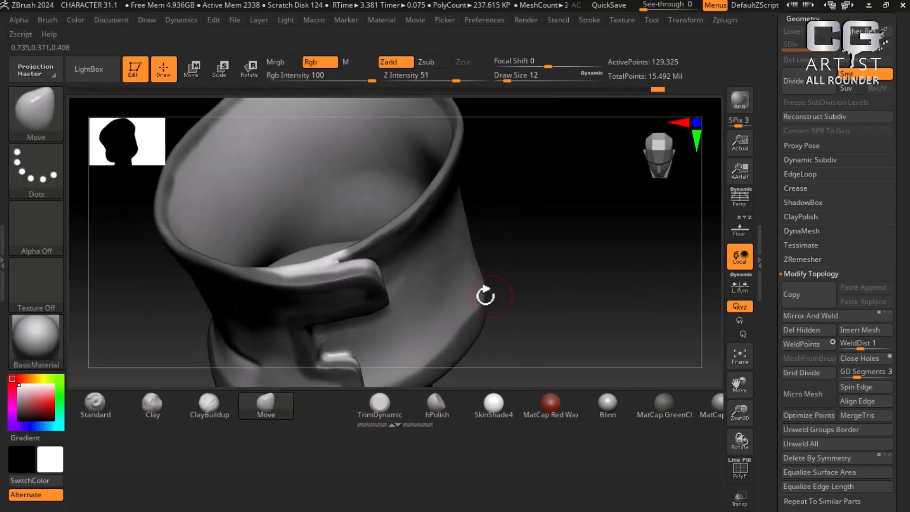
{"action": "key", "text": "ctrl"}
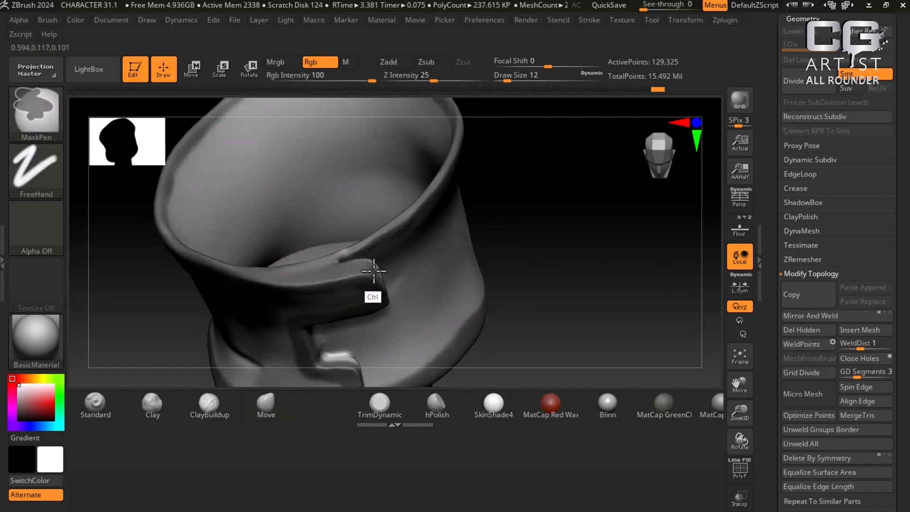
{"action": "left_click_drag", "start_coordinate": [691, 278], "coordinate": [560, 295]}
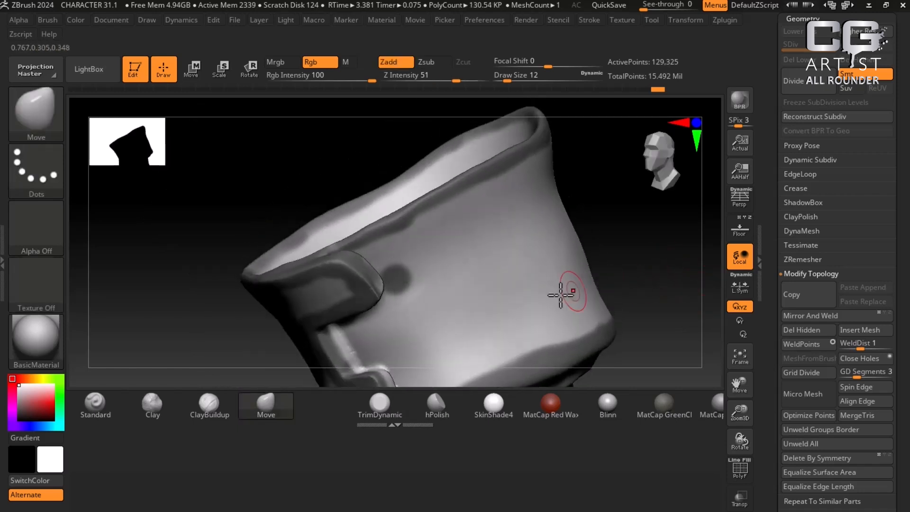
Step: Erase the stray mask spot beside the flap and clean the mask's inner border on the flap's face
{"action": "key", "text": "ctrl"}
{"action": "key", "text": "ctrl+alt"}
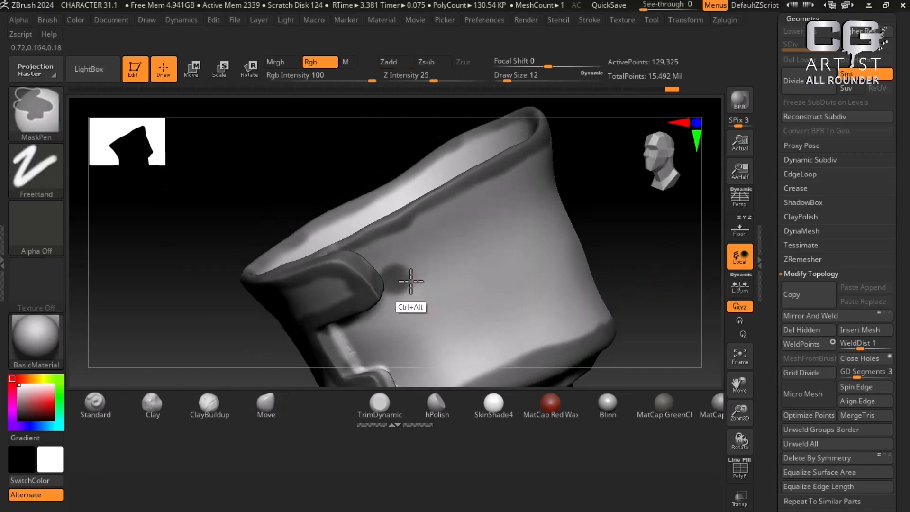
{"action": "left_click_drag", "start_coordinate": [638, 260], "coordinate": [671, 246], "text": "shift"}
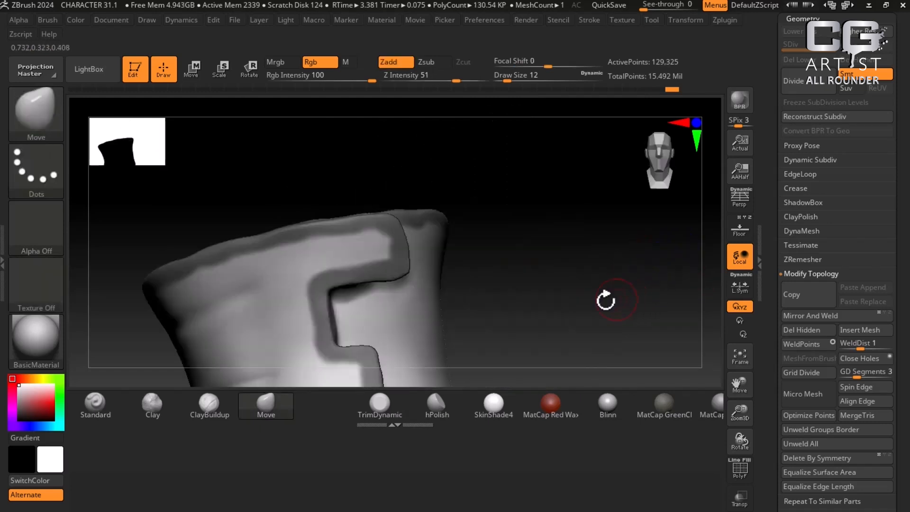
{"action": "key", "text": "ctrl+alt"}
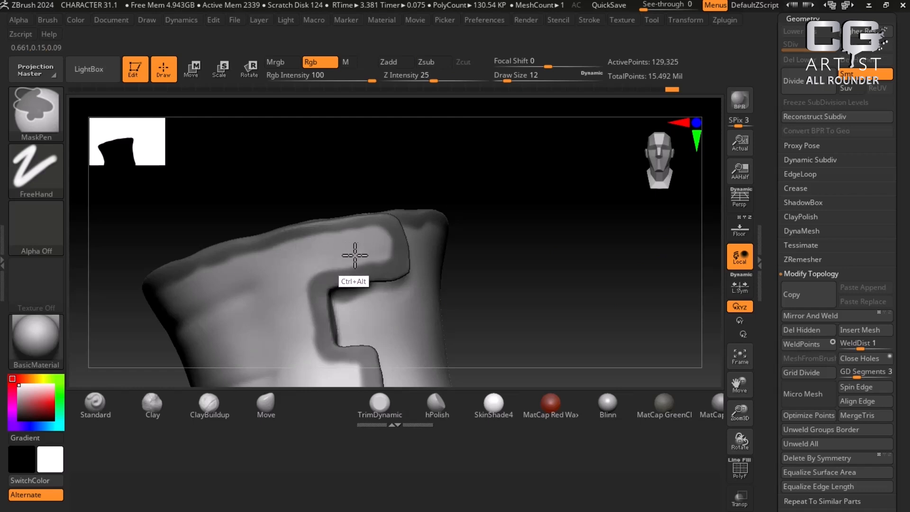
{"action": "left_click_drag", "start_coordinate": [610, 300], "coordinate": [649, 294]}
{"action": "key", "text": "ctrl+alt"}
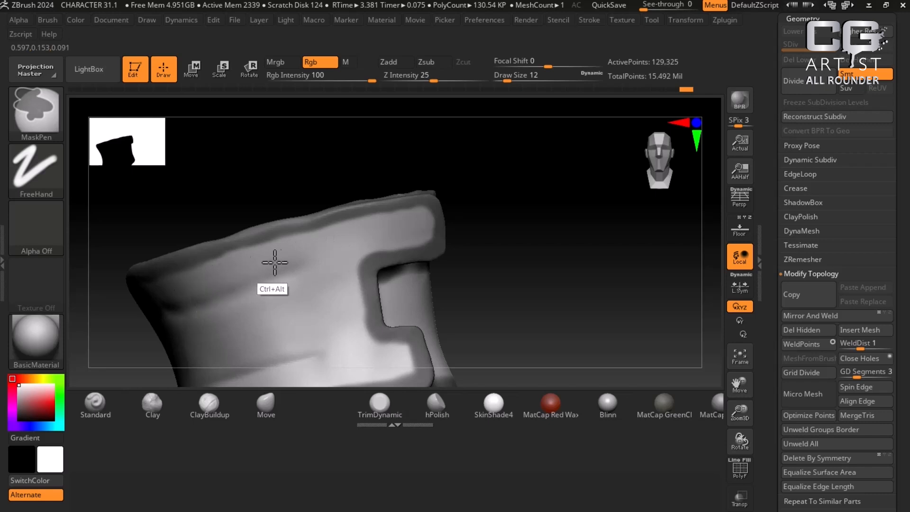
Step: Trim the inner edge of the mask around the notched flap and along the adjoining lower border
{"action": "left_click_drag", "start_coordinate": [683, 288], "coordinate": [646, 240]}
{"action": "key", "text": "ctrl"}
{"action": "key", "text": "alt"}
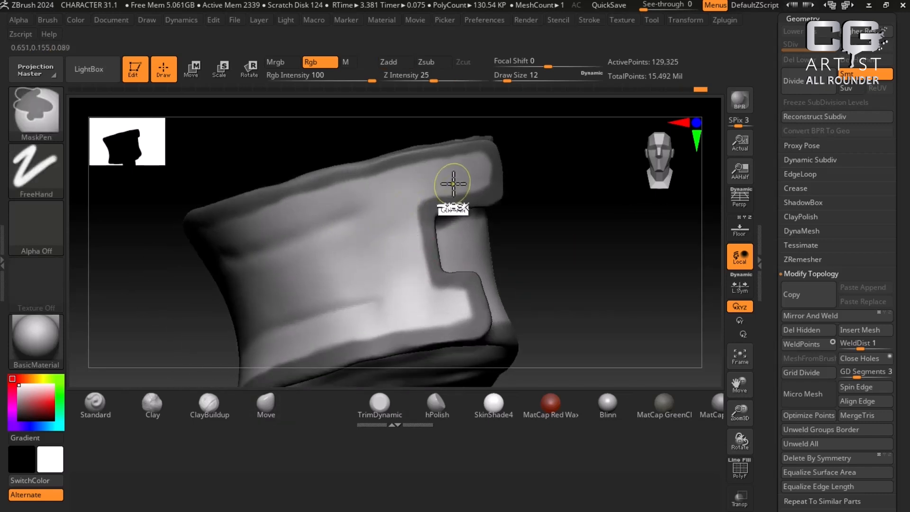
{"action": "left_click_drag", "start_coordinate": [644, 305], "coordinate": [660, 254]}
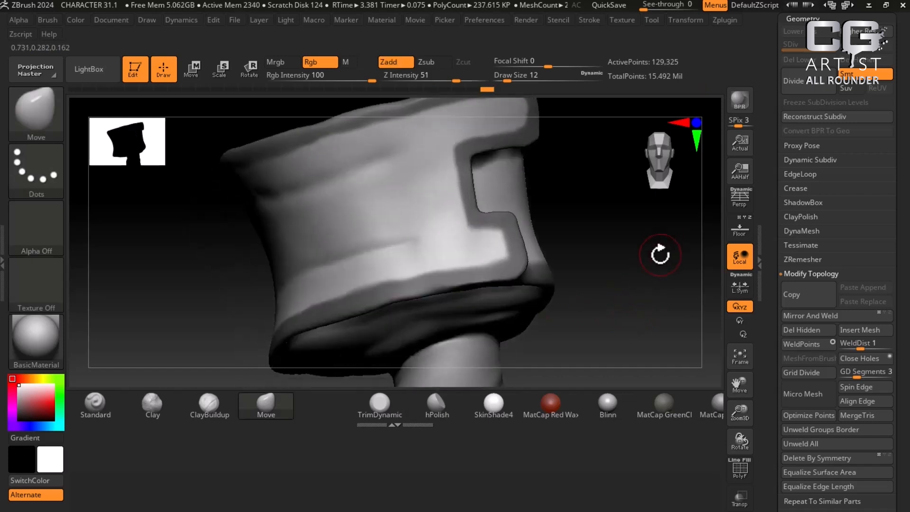
{"action": "key", "text": "ctrl+alt"}
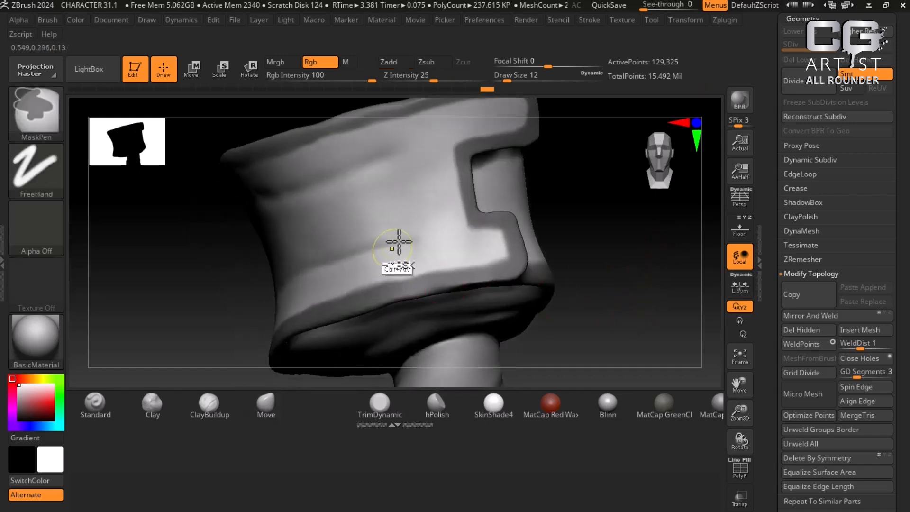
{"action": "left_click", "coordinate": [444, 251], "text": "ctrl+alt"}
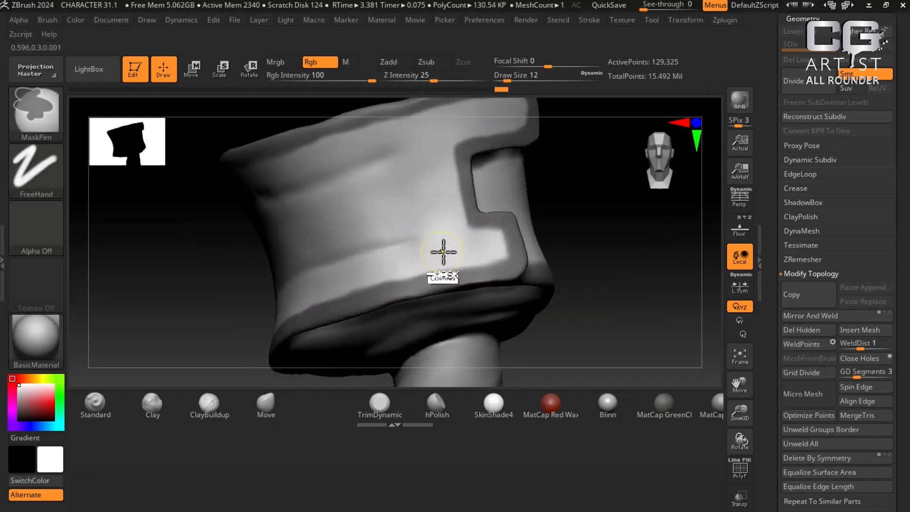
Step: Even out the inner edges of the lower and upper mask bands across the front of the cuff
{"action": "key", "text": "b"}
{"action": "key", "text": "m"}
{"action": "key", "text": "v"}
{"action": "left_click_drag", "start_coordinate": [666, 270], "coordinate": [571, 244]}
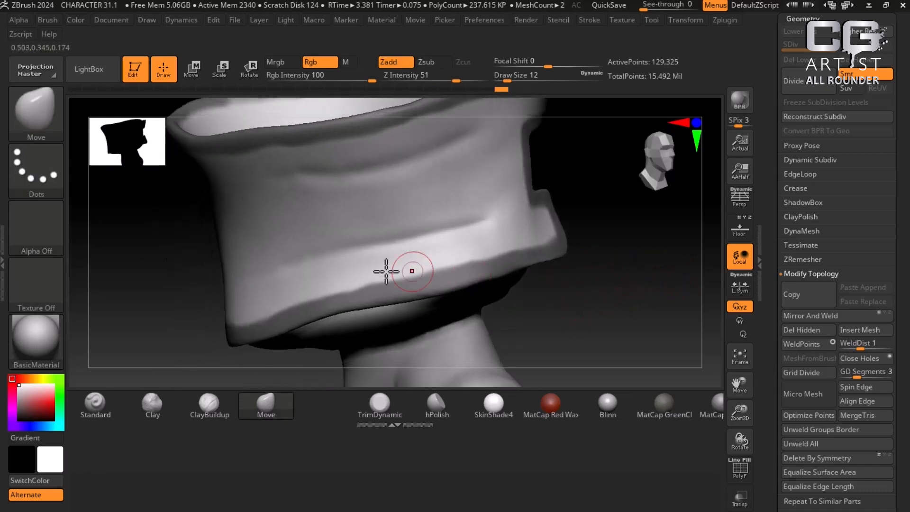
{"action": "key", "text": "ctrl+alt"}
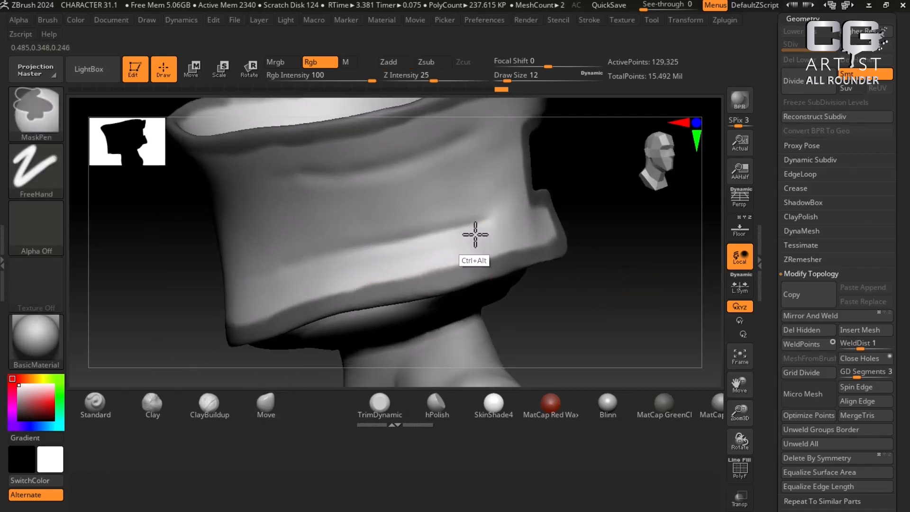
{"action": "left_click_drag", "start_coordinate": [646, 289], "coordinate": [664, 329], "text": "alt"}
{"action": "left_click_drag", "start_coordinate": [664, 328], "coordinate": [668, 278]}
{"action": "key", "text": "ctrl+alt"}
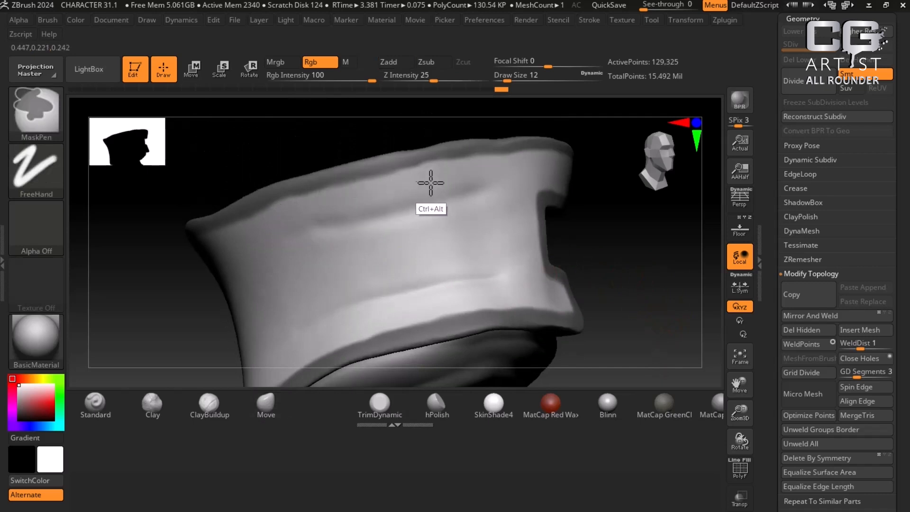
{"action": "mouse_move", "coordinate": [642, 266]}
{"action": "left_mouse_down", "text": "alt"}
{"action": "mouse_move", "coordinate": [665, 283]}
{"action": "mouse_move", "coordinate": [628, 209]}
{"action": "mouse_move", "coordinate": [635, 262]}
{"action": "mouse_move", "coordinate": [582, 297]}
{"action": "mouse_move", "coordinate": [605, 275]}
{"action": "mouse_move", "coordinate": [590, 266]}
{"action": "mouse_move", "coordinate": [468, 299]}
{"action": "left_mouse_up", "text": "alt"}
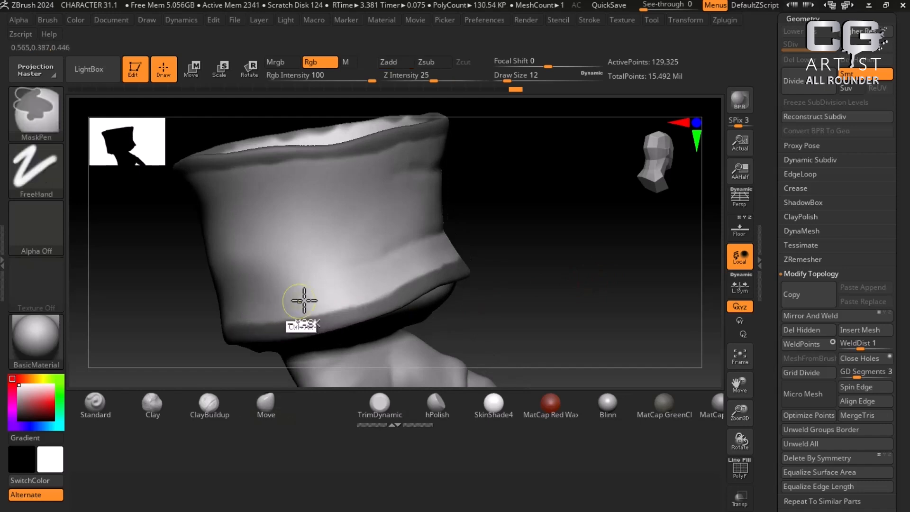
Step: Refine the mask band along the lower hem around the side and back of the cuff
{"action": "mouse_move", "coordinate": [563, 260]}
{"action": "left_mouse_down"}
{"action": "mouse_move", "coordinate": [585, 252]}
{"action": "mouse_move", "coordinate": [560, 249]}
{"action": "left_mouse_up"}
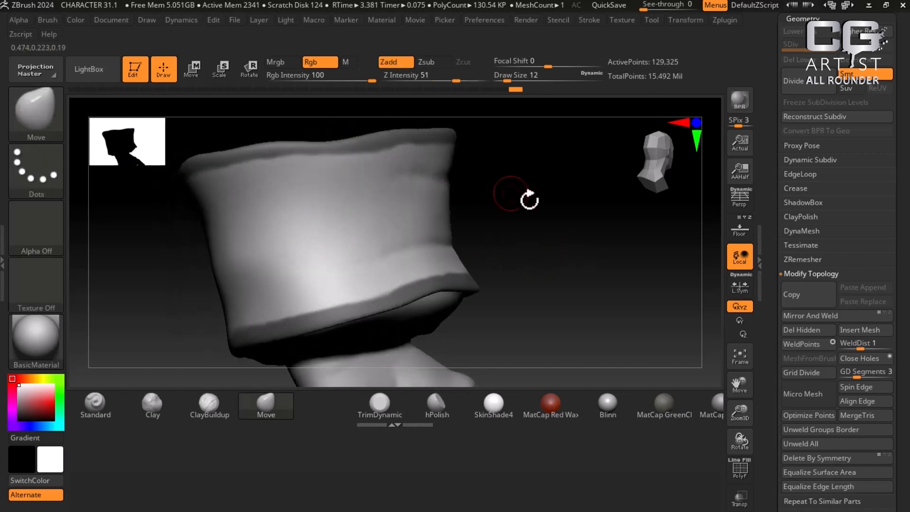
{"action": "mouse_move", "coordinate": [528, 197]}
{"action": "left_mouse_down"}
{"action": "mouse_move", "coordinate": [664, 244]}
{"action": "mouse_move", "coordinate": [563, 250]}
{"action": "mouse_move", "coordinate": [576, 225]}
{"action": "left_mouse_up"}
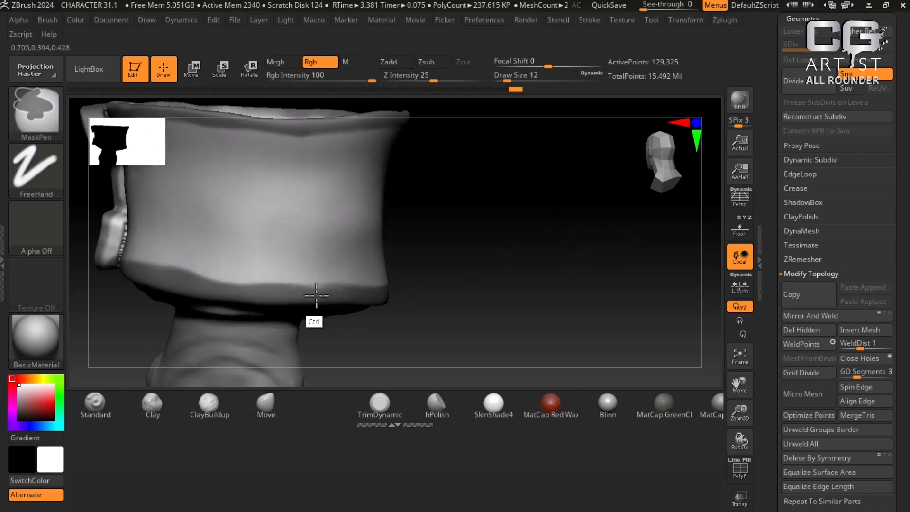
{"action": "left_click_drag", "start_coordinate": [316, 295], "coordinate": [341, 293], "text": "ctrl"}
{"action": "left_click_drag", "start_coordinate": [455, 232], "coordinate": [613, 286]}
Step: Examine the cuff's raised border and notched closure in the reference images of the character
{"action": "key", "text": "super"}
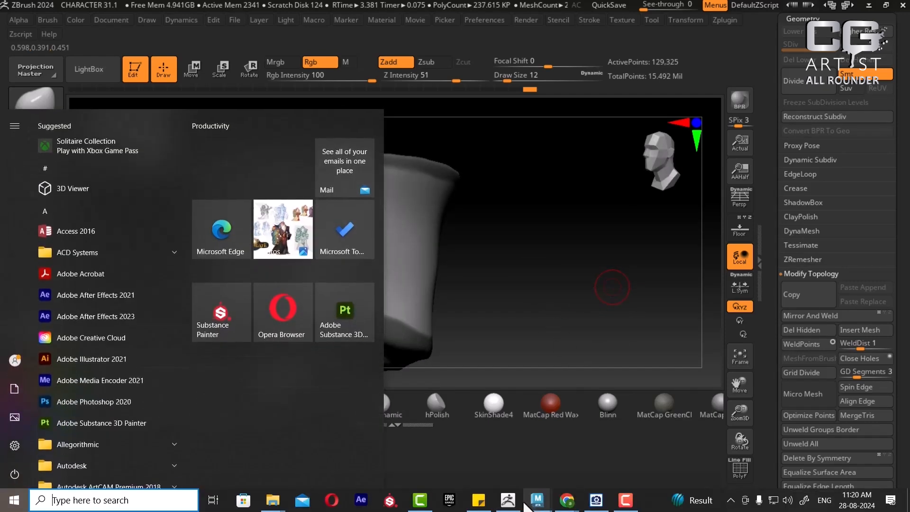
{"action": "left_click", "coordinate": [601, 500]}
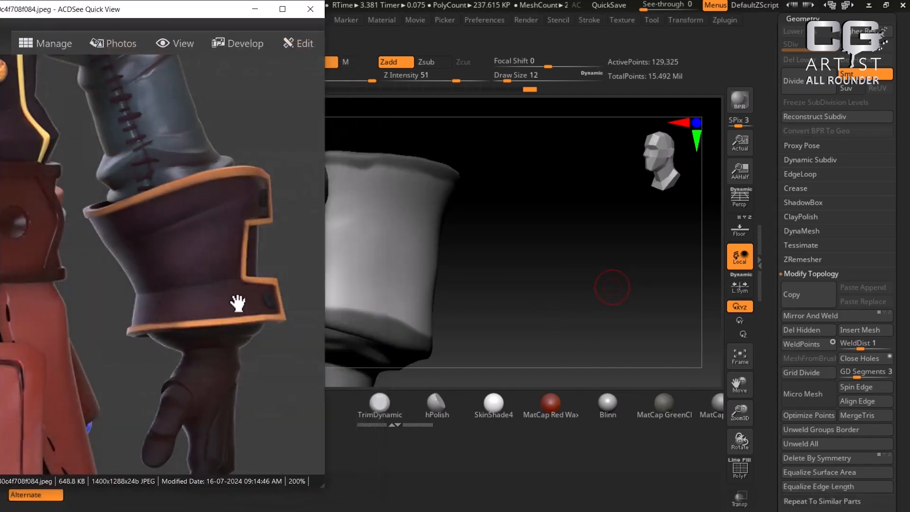
{"action": "left_click_drag", "start_coordinate": [238, 303], "coordinate": [176, 291]}
{"action": "scroll", "coordinate": [174, 309], "scroll_direction": "down", "scroll_amount": 1}
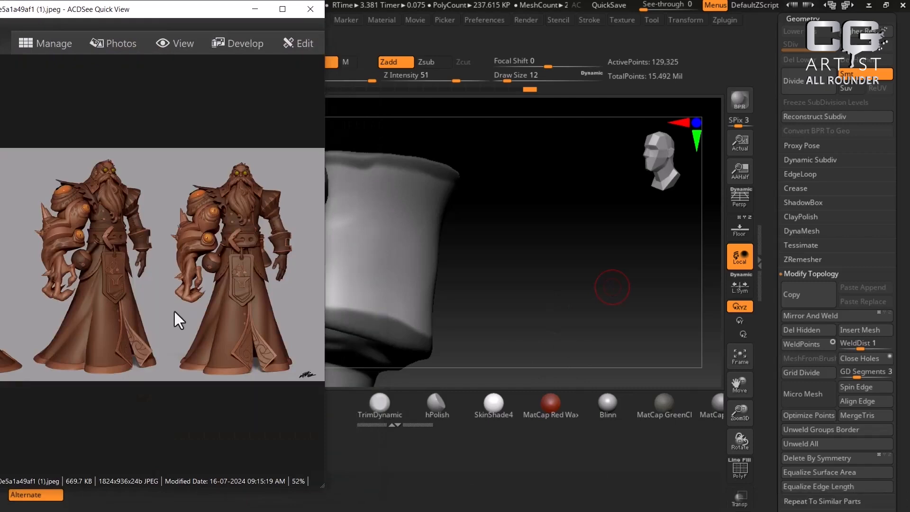
{"action": "scroll", "coordinate": [198, 287], "scroll_direction": "down", "scroll_amount": 1}
{"action": "scroll", "coordinate": [192, 286], "scroll_direction": "up", "scroll_amount": 1, "text": "ctrl"}
{"action": "left_click_drag", "start_coordinate": [192, 286], "coordinate": [110, 278]}
{"action": "scroll", "coordinate": [183, 280], "scroll_direction": "up", "scroll_amount": 1, "text": "ctrl"}
{"action": "scroll", "coordinate": [182, 280], "scroll_direction": "up", "scroll_amount": 4, "text": "ctrl"}
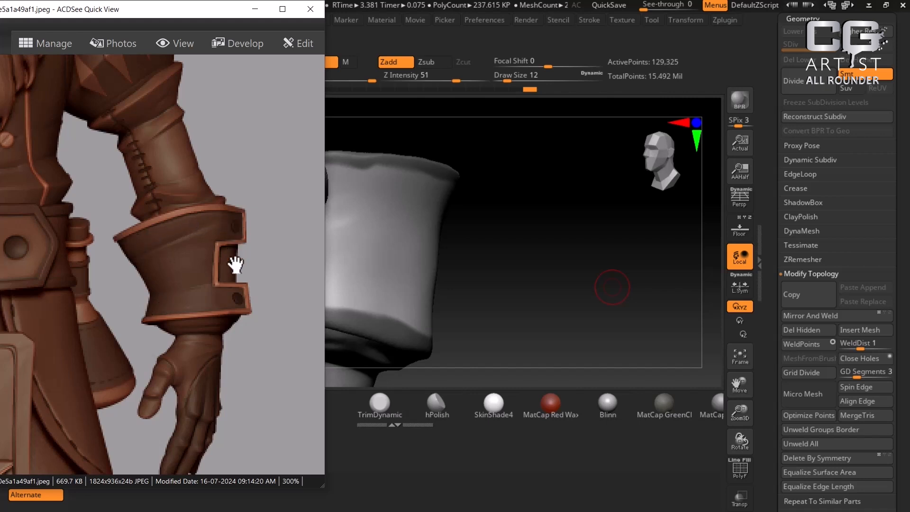
{"action": "left_click_drag", "start_coordinate": [224, 326], "coordinate": [155, 303]}
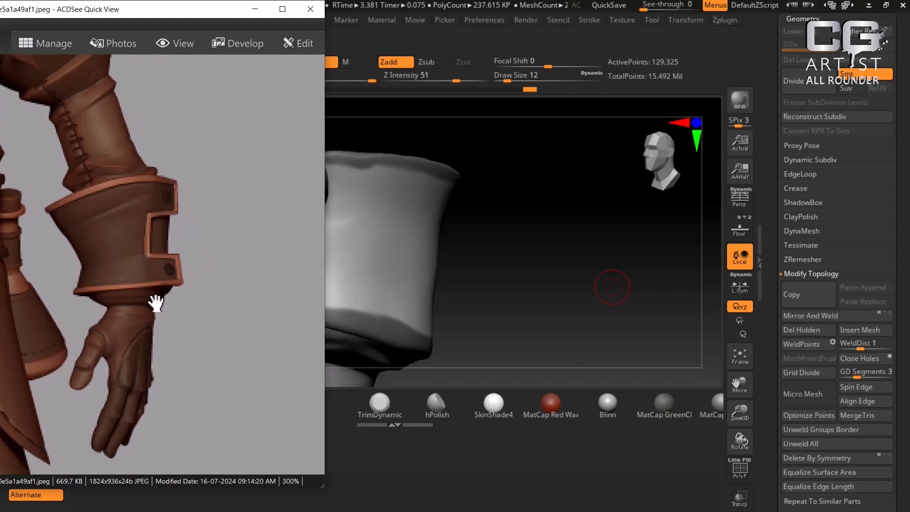
Step: Browse the character's reference images for views that show the sleeve cuff and its trim
{"action": "scroll", "coordinate": [154, 319], "scroll_direction": "down", "scroll_amount": 2}
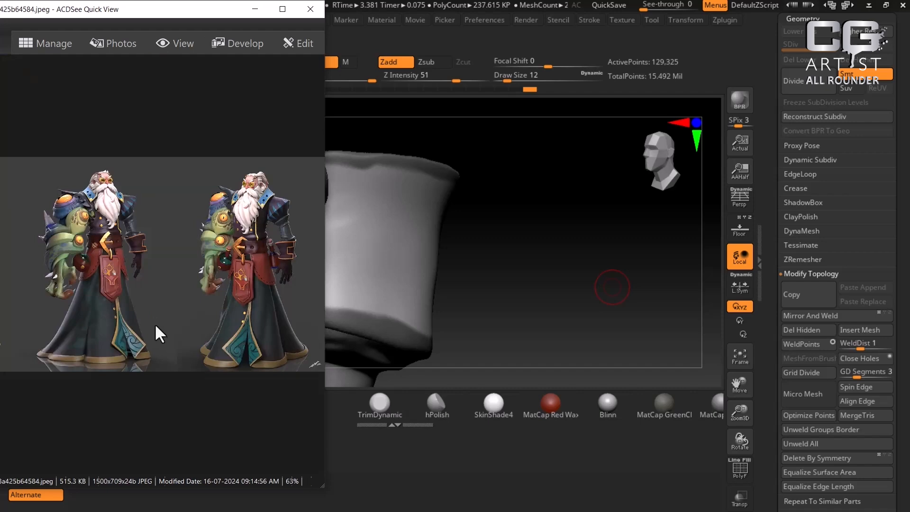
{"action": "scroll", "coordinate": [156, 326], "scroll_direction": "up", "scroll_amount": 2}
{"action": "scroll", "coordinate": [156, 327], "scroll_direction": "up", "scroll_amount": 1}
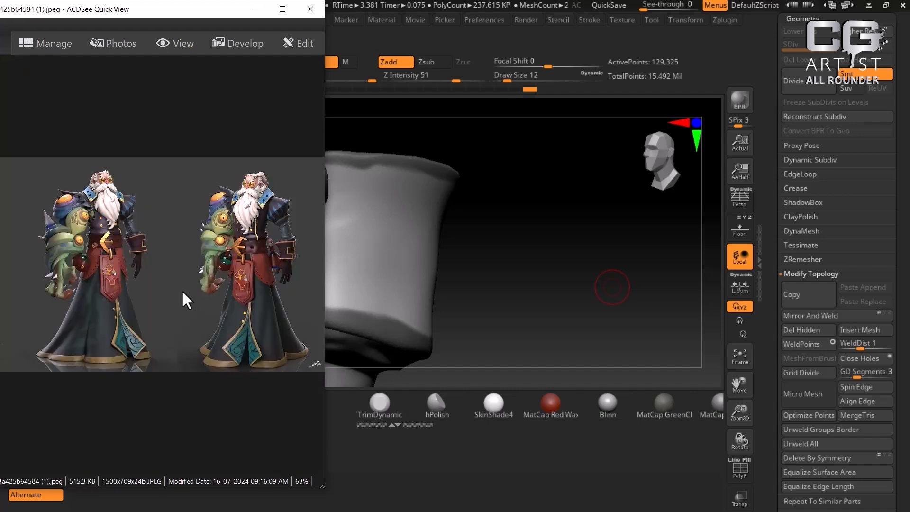
{"action": "scroll", "coordinate": [212, 301], "scroll_direction": "up", "scroll_amount": 5, "text": "ctrl"}
{"action": "scroll", "coordinate": [233, 275], "scroll_direction": "down", "scroll_amount": 4}
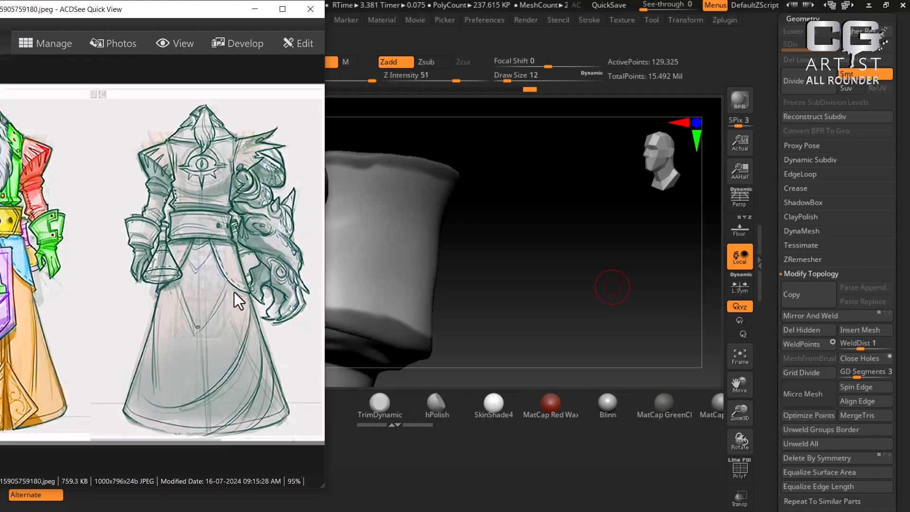
{"action": "scroll", "coordinate": [228, 322], "scroll_direction": "down", "scroll_amount": 2}
{"action": "scroll", "coordinate": [225, 336], "scroll_direction": "up", "scroll_amount": 5}
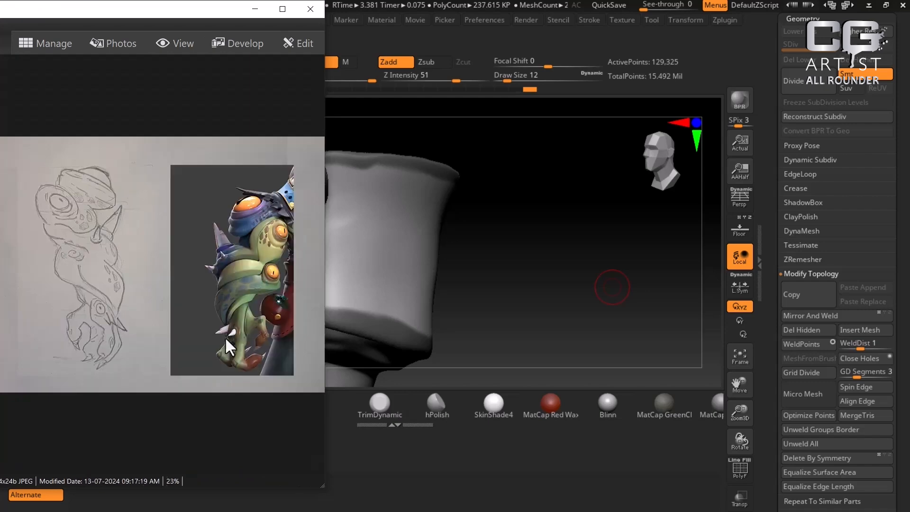
{"action": "scroll", "coordinate": [224, 336], "scroll_direction": "up", "scroll_amount": 1}
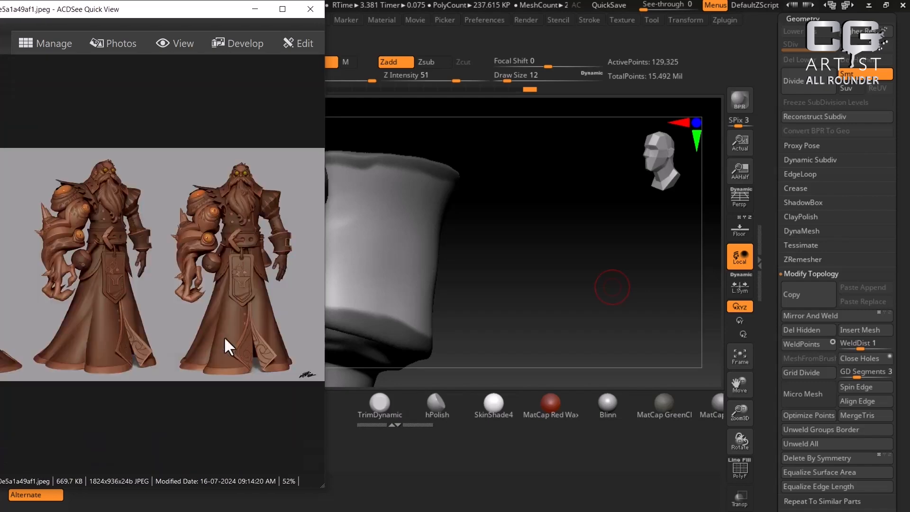
{"action": "scroll", "coordinate": [224, 336], "scroll_direction": "up", "scroll_amount": 1}
{"action": "scroll", "coordinate": [224, 337], "scroll_direction": "up", "scroll_amount": 5}
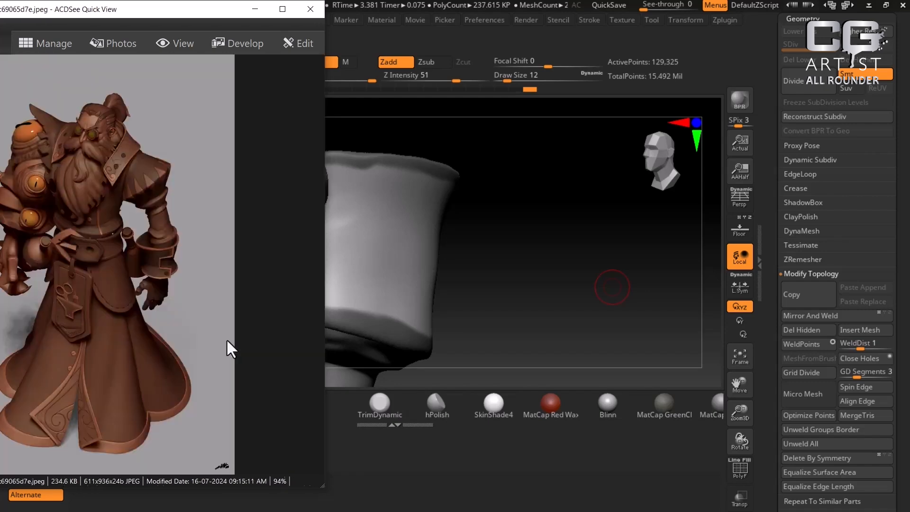
{"action": "scroll", "coordinate": [229, 344], "scroll_direction": "up", "scroll_amount": 1}
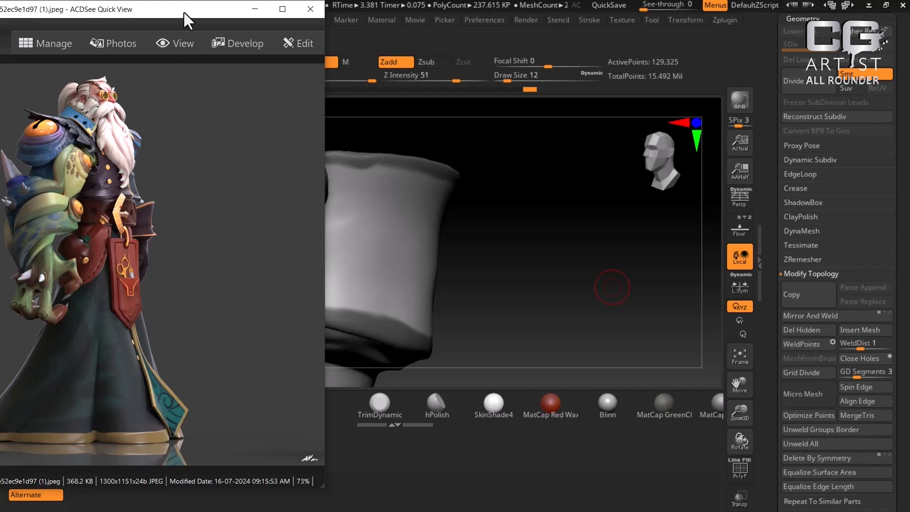
Step: Examine the cuff's trim and flap from behind in an enlarged view of the brown sculpt reference
{"action": "left_click_drag", "start_coordinate": [172, 13], "coordinate": [393, 14]}
{"action": "scroll", "coordinate": [369, 215], "scroll_direction": "up", "scroll_amount": 1}
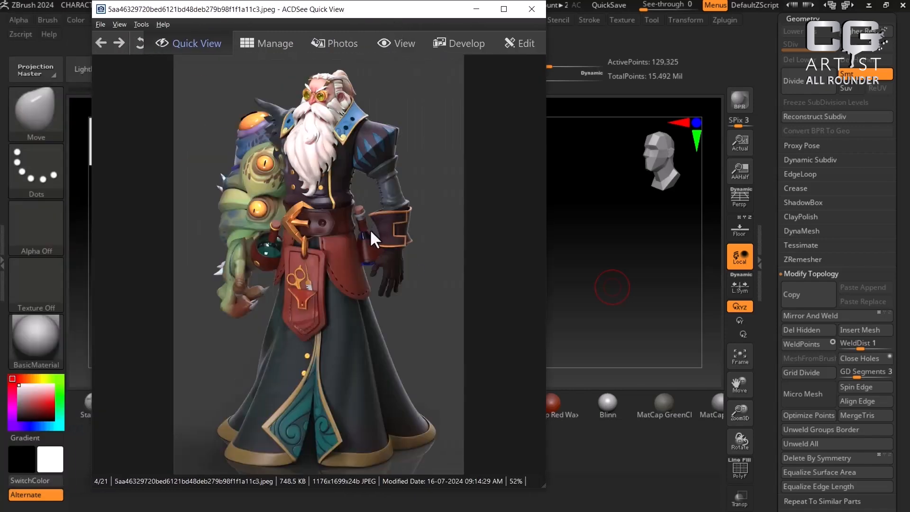
{"action": "scroll", "coordinate": [369, 230], "scroll_direction": "up", "scroll_amount": 1}
{"action": "scroll", "coordinate": [370, 233], "scroll_direction": "up", "scroll_amount": 2}
{"action": "scroll", "coordinate": [368, 240], "scroll_direction": "up", "scroll_amount": 2}
{"action": "scroll", "coordinate": [366, 245], "scroll_direction": "up", "scroll_amount": 3}
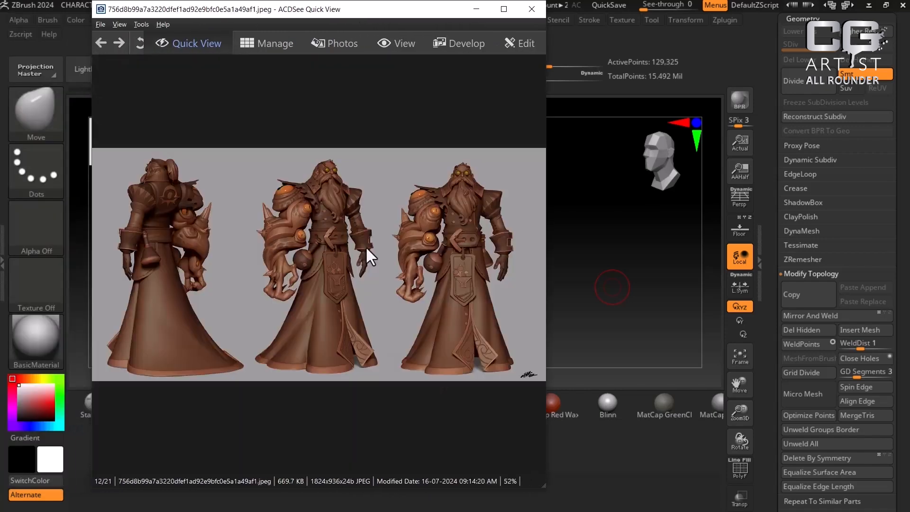
{"action": "scroll", "coordinate": [270, 277], "scroll_direction": "up", "scroll_amount": 2, "text": "ctrl"}
{"action": "scroll", "coordinate": [244, 266], "scroll_direction": "up", "scroll_amount": 3, "text": "ctrl"}
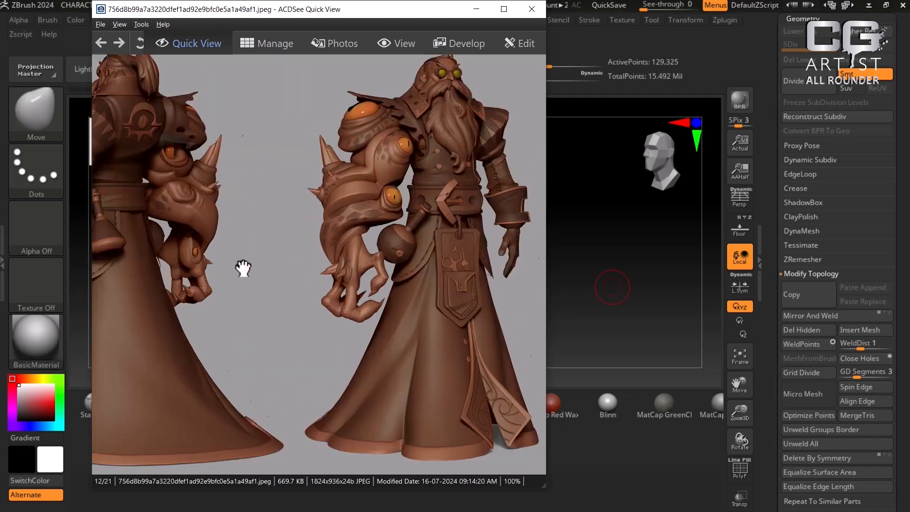
{"action": "scroll", "coordinate": [320, 268], "scroll_direction": "up", "scroll_amount": 2, "text": "ctrl"}
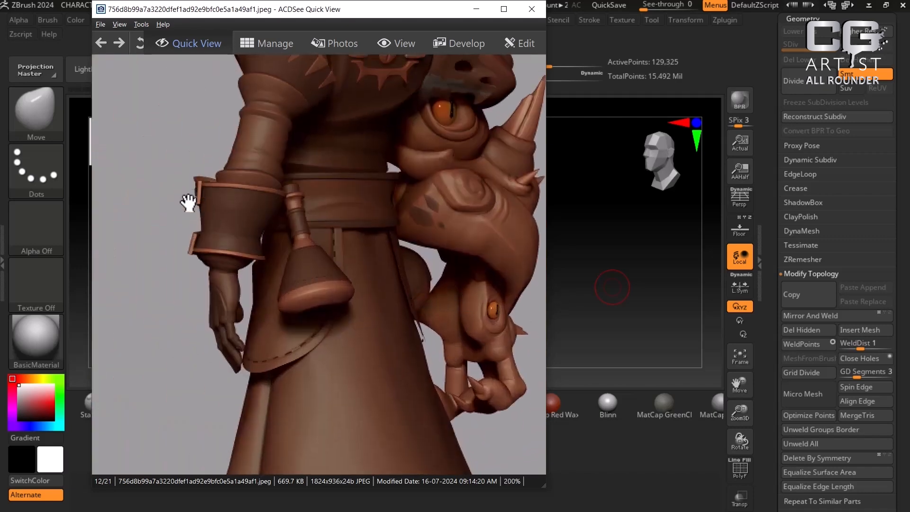
{"action": "left_click", "coordinate": [476, 7]}
Step: Erase the mask from the side face of the upper flap where it meets the cuff
{"action": "left_click_drag", "start_coordinate": [681, 341], "coordinate": [678, 304]}
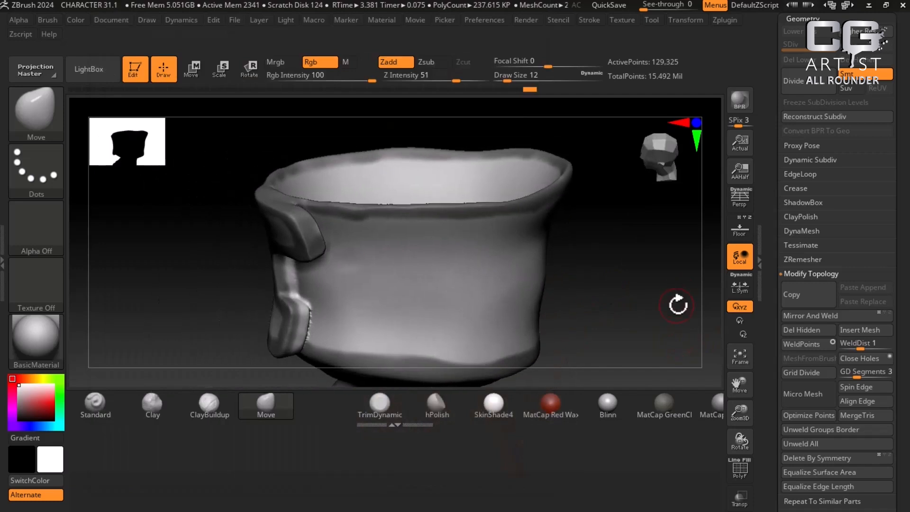
{"action": "left_click_drag", "start_coordinate": [639, 347], "coordinate": [653, 316]}
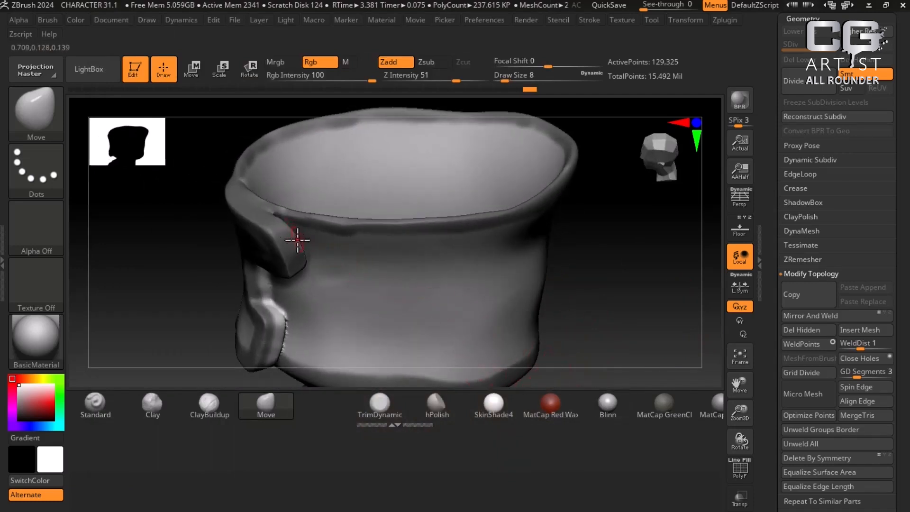
{"action": "left_click_drag", "start_coordinate": [614, 314], "coordinate": [495, 306]}
{"action": "key", "text": "ctrl+alt"}
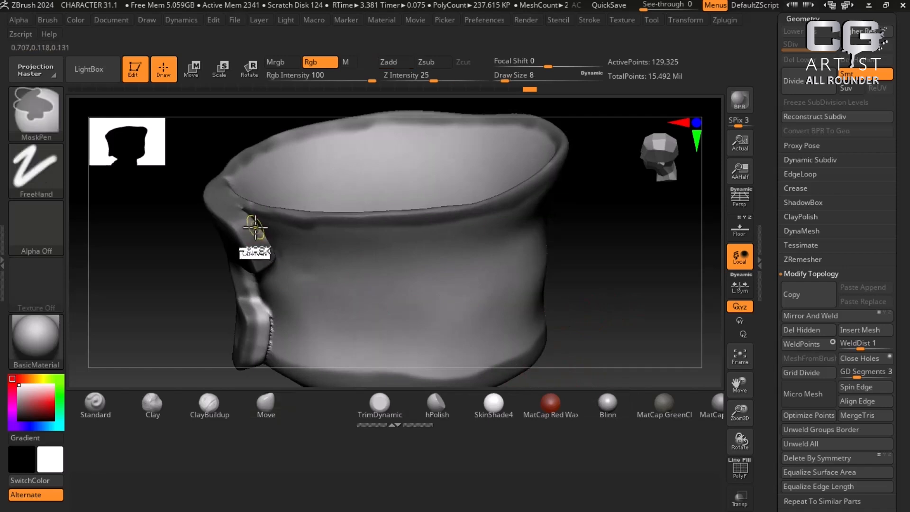
{"action": "mouse_move", "coordinate": [257, 232]}
{"action": "left_mouse_down", "text": "ctrl+alt"}
{"action": "mouse_move", "coordinate": [244, 214]}
{"action": "mouse_move", "coordinate": [274, 256]}
{"action": "left_mouse_up", "text": "ctrl+alt"}
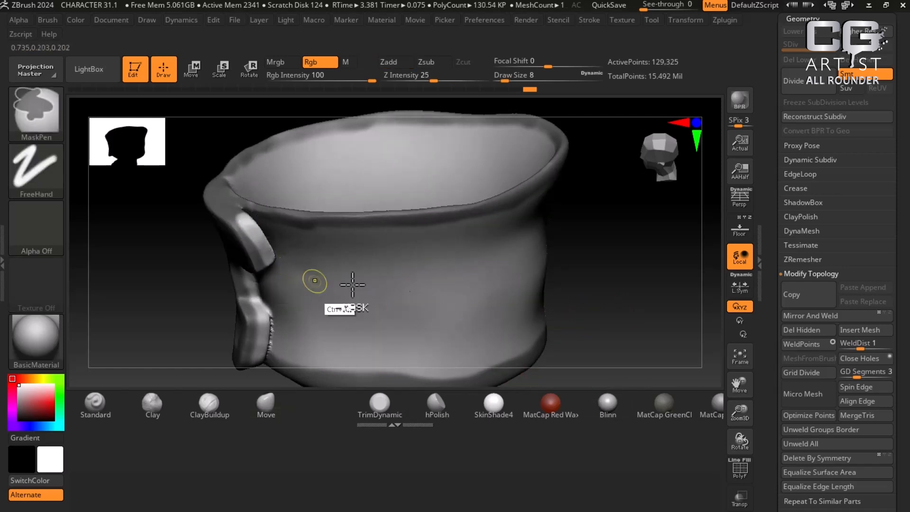
{"action": "mouse_move", "coordinate": [635, 292]}
{"action": "left_mouse_down"}
{"action": "mouse_move", "coordinate": [656, 254]}
{"action": "mouse_move", "coordinate": [613, 298]}
{"action": "mouse_move", "coordinate": [625, 275]}
{"action": "mouse_move", "coordinate": [658, 289]}
{"action": "mouse_move", "coordinate": [604, 295]}
{"action": "mouse_move", "coordinate": [617, 299]}
{"action": "mouse_move", "coordinate": [443, 247]}
{"action": "left_mouse_up"}
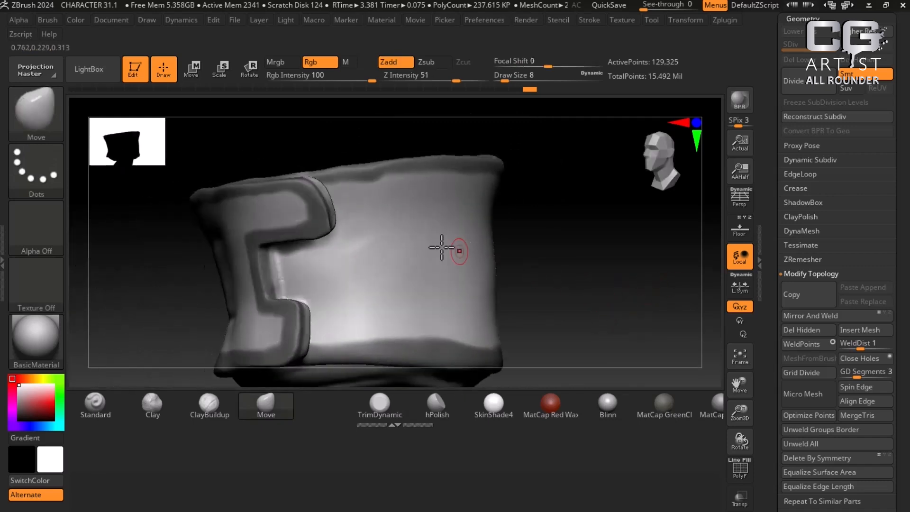
{"action": "key", "text": "ctrl"}
{"action": "key", "text": "alt"}
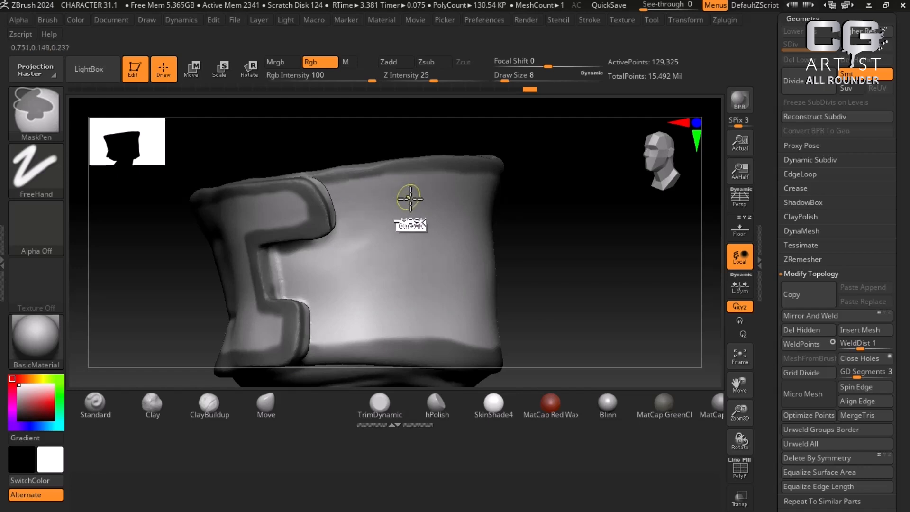
{"action": "mouse_move", "coordinate": [581, 260]}
{"action": "left_mouse_down"}
{"action": "mouse_move", "coordinate": [636, 280]}
{"action": "mouse_move", "coordinate": [621, 285]}
{"action": "mouse_move", "coordinate": [613, 260]}
{"action": "mouse_move", "coordinate": [719, 292]}
{"action": "left_mouse_up"}
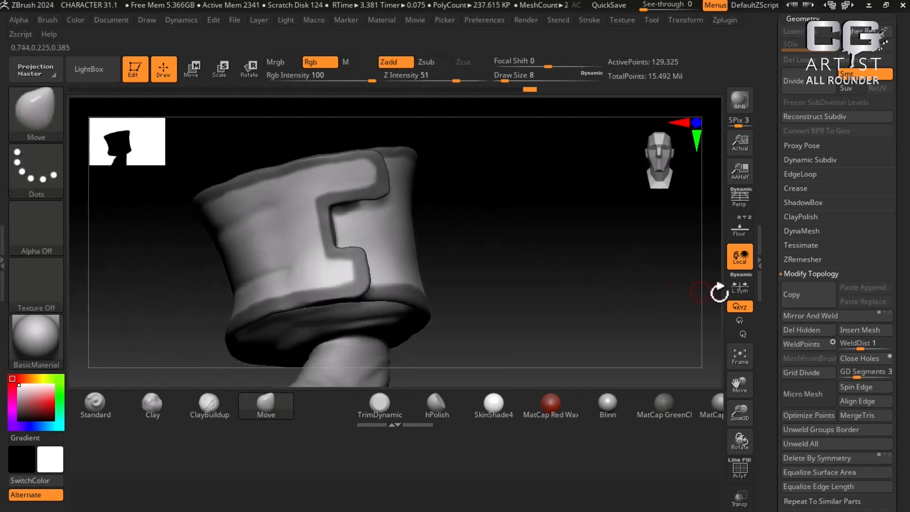
Step: Extract the masked cuff border as a separate trim subtool with a thickness of 0.002 and accept it
{"action": "scroll", "coordinate": [772, 261], "scroll_direction": "up", "scroll_amount": 3}
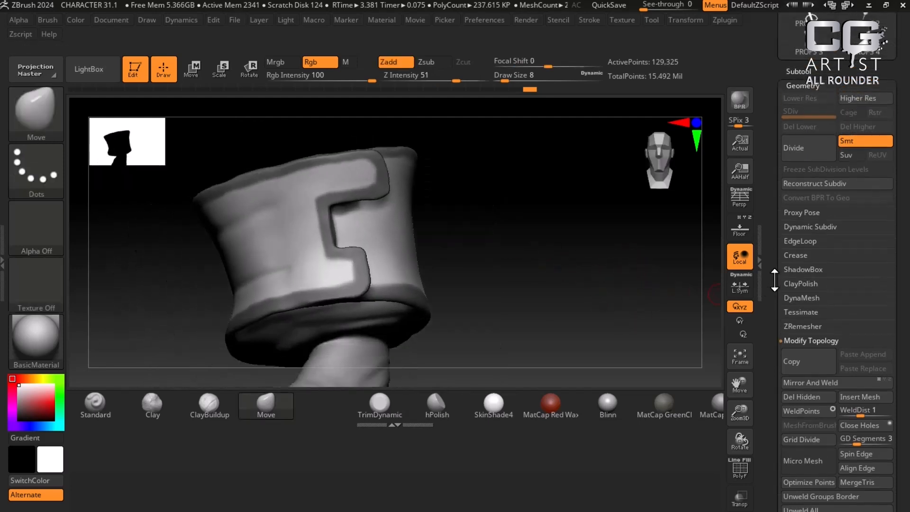
{"action": "left_click", "coordinate": [799, 71]}
{"action": "scroll", "coordinate": [775, 424], "scroll_direction": "down", "scroll_amount": 5}
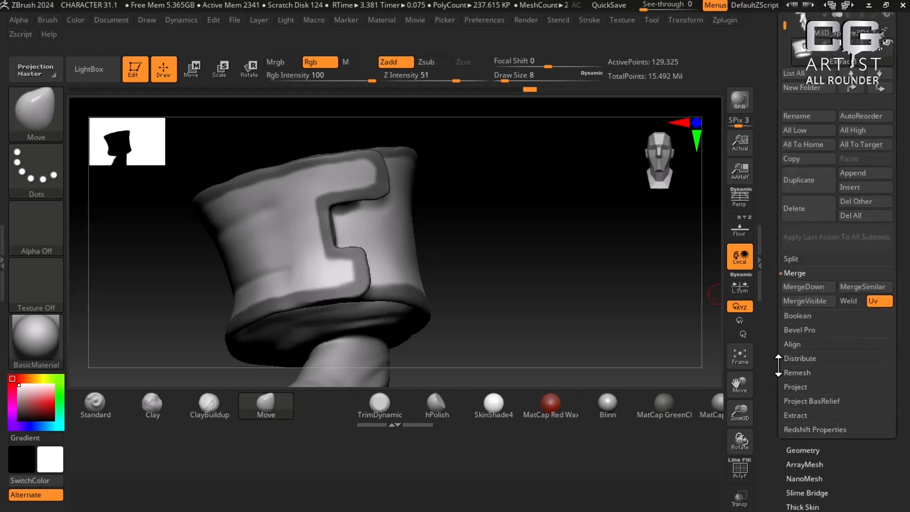
{"action": "left_click", "coordinate": [794, 411]}
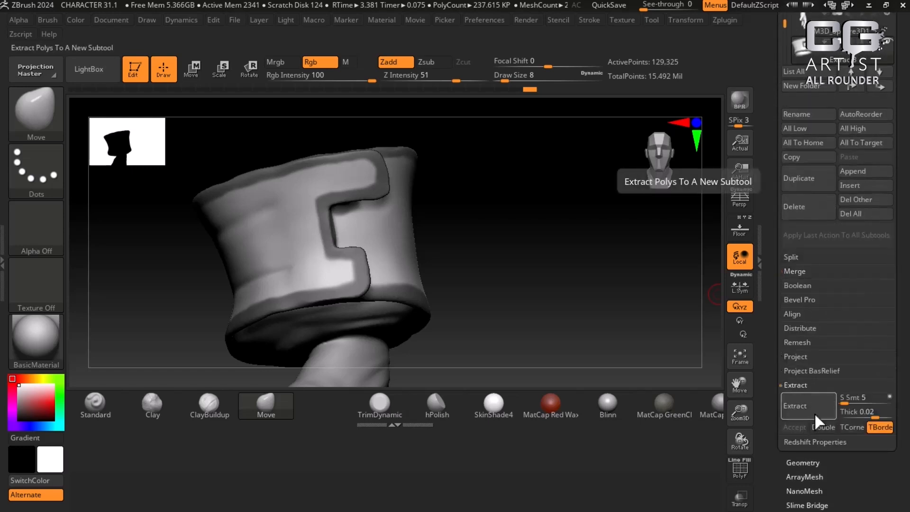
{"action": "left_click", "coordinate": [813, 409]}
{"action": "left_click", "coordinate": [855, 412]}
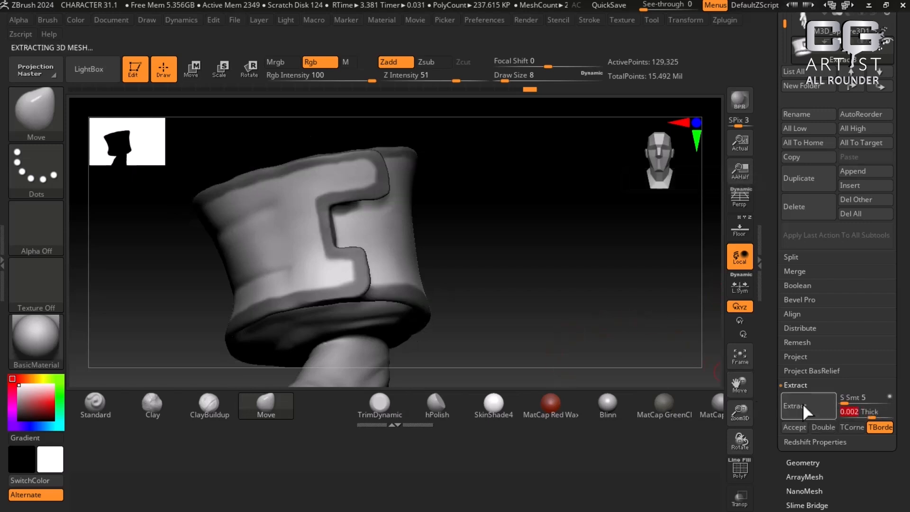
{"action": "left_click", "coordinate": [787, 428]}
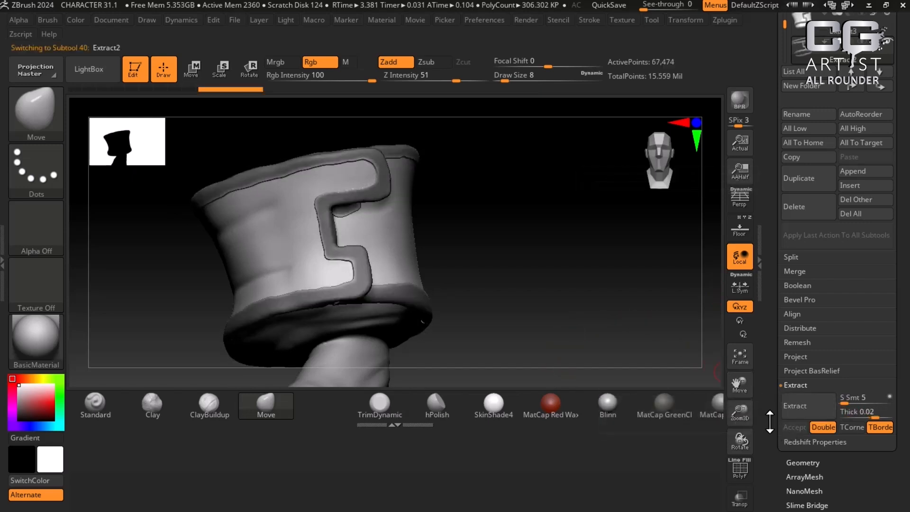
Step: Smooth the edges of the extracted trim along the cuff's upper rim and lower hem
{"action": "key", "text": "shift"}
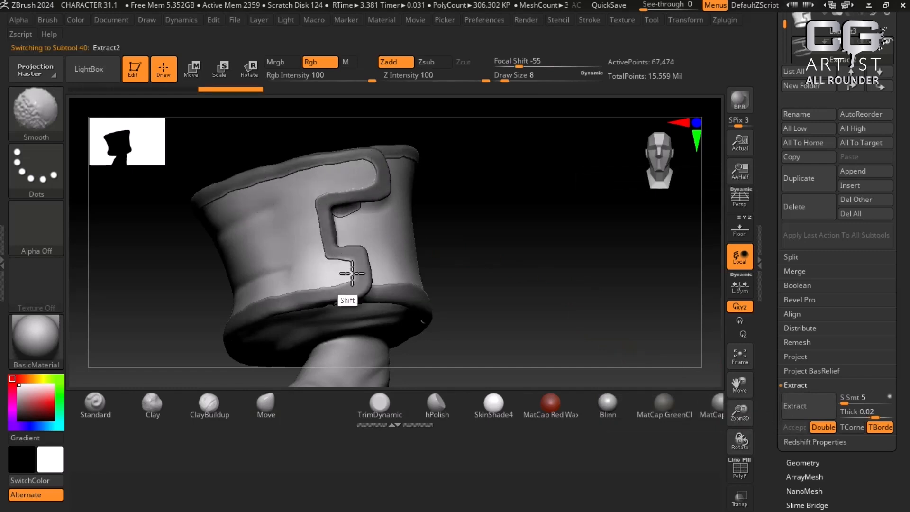
{"action": "left_click_drag", "start_coordinate": [285, 309], "coordinate": [306, 304], "text": "shift"}
{"action": "mouse_move", "coordinate": [457, 279]}
{"action": "left_mouse_down"}
{"action": "mouse_move", "coordinate": [526, 268]}
{"action": "mouse_move", "coordinate": [512, 268]}
{"action": "left_mouse_up"}
{"action": "left_click_drag", "start_coordinate": [381, 275], "coordinate": [319, 287], "text": "shift"}
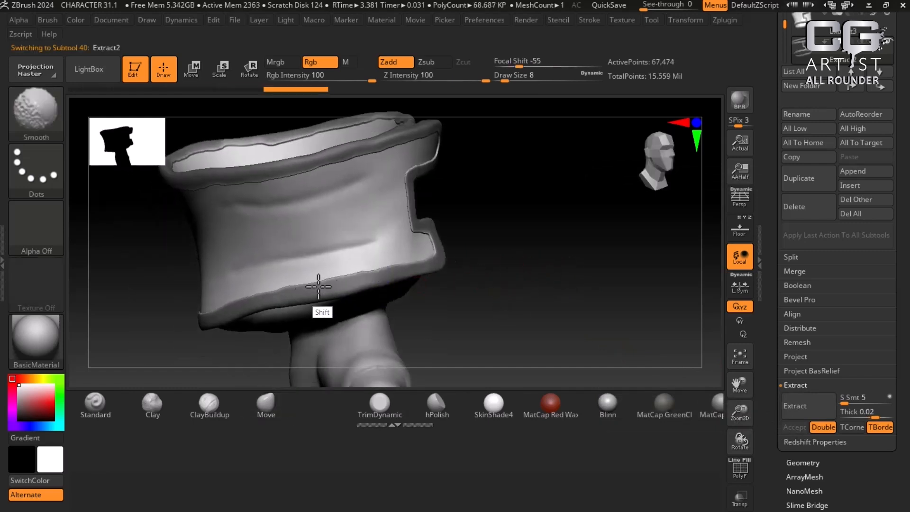
{"action": "left_click_drag", "start_coordinate": [205, 314], "coordinate": [201, 313], "text": "shift"}
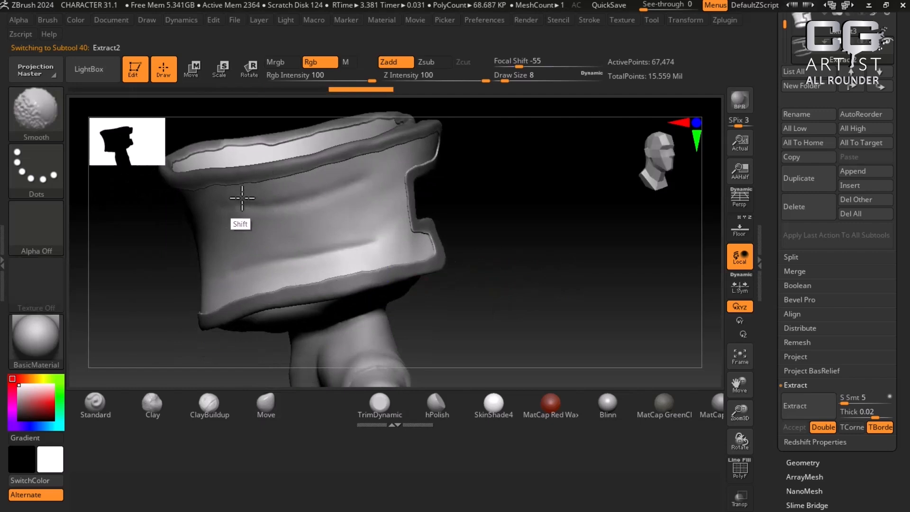
{"action": "left_click_drag", "start_coordinate": [599, 204], "coordinate": [570, 266]}
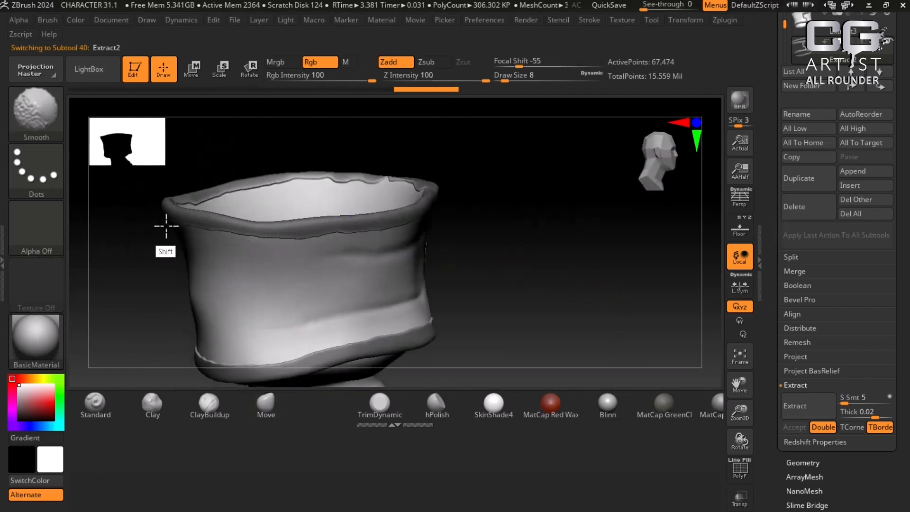
{"action": "left_click_drag", "start_coordinate": [473, 270], "coordinate": [455, 258]}
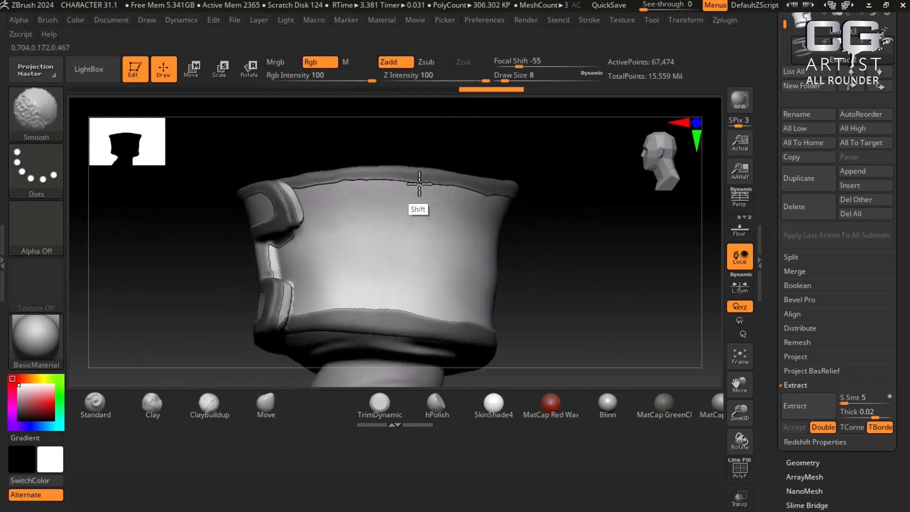
{"action": "mouse_move", "coordinate": [420, 184]}
{"action": "left_mouse_down", "text": "shift"}
{"action": "mouse_move", "coordinate": [305, 187]}
{"action": "mouse_move", "coordinate": [329, 187]}
{"action": "left_mouse_up", "text": "shift"}
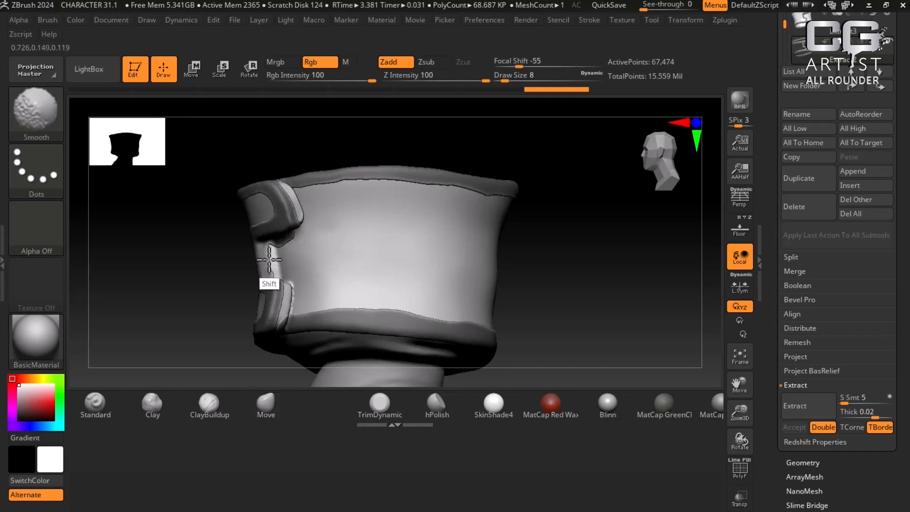
{"action": "mouse_move", "coordinate": [560, 258]}
{"action": "left_mouse_down"}
{"action": "mouse_move", "coordinate": [626, 270]}
{"action": "mouse_move", "coordinate": [571, 260]}
{"action": "mouse_move", "coordinate": [584, 278]}
{"action": "left_mouse_up"}
{"action": "left_click_drag", "start_coordinate": [453, 179], "coordinate": [506, 179]}
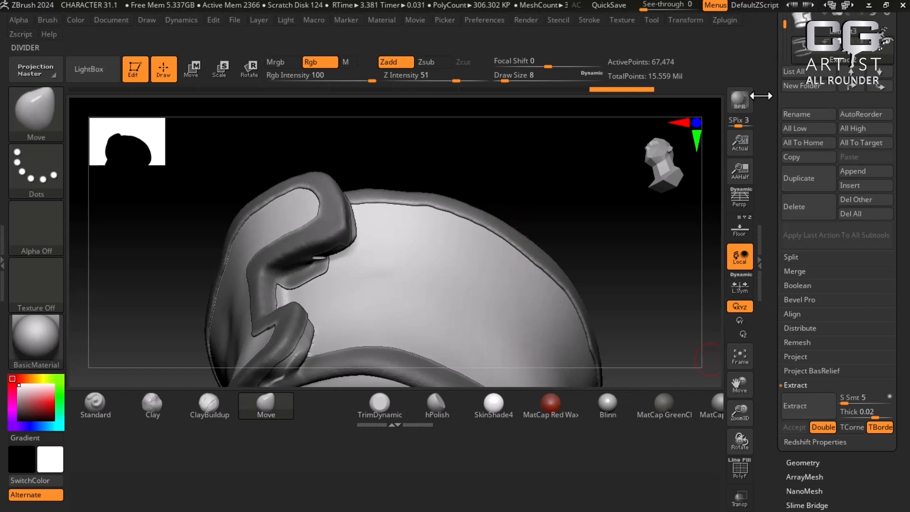
Step: Delete the extracted trim subtool and reselect the masked cuff
{"action": "left_click", "coordinate": [802, 207]}
{"action": "left_click", "coordinate": [700, 235]}
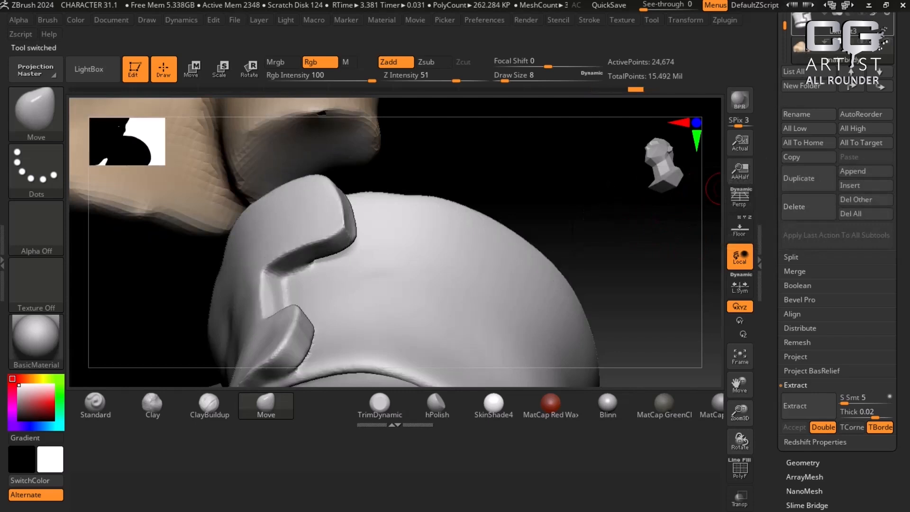
{"action": "left_click", "coordinate": [804, 26]}
Step: Erase the stray mask beneath the upper flap and inside the notch between the cuff's two flaps
{"action": "left_click_drag", "start_coordinate": [574, 201], "coordinate": [574, 182]}
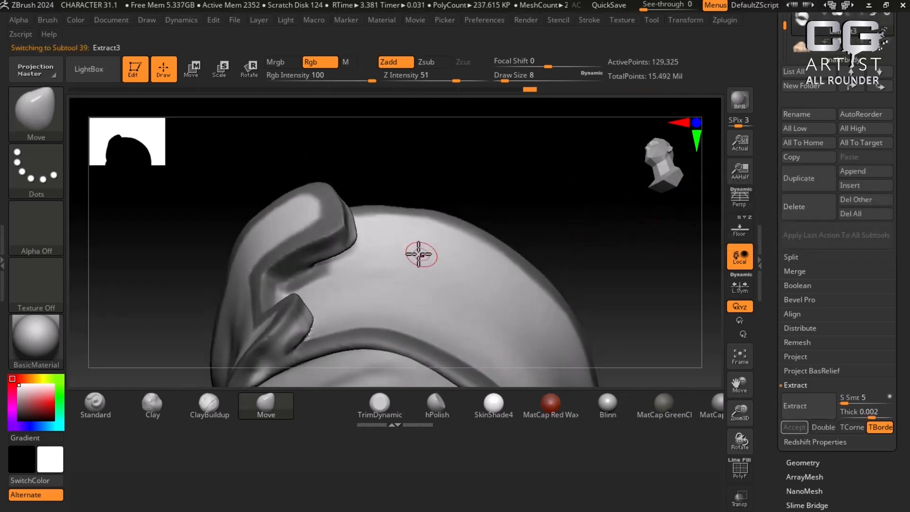
{"action": "left_click_drag", "start_coordinate": [425, 186], "coordinate": [407, 220]}
{"action": "key", "text": "ctrl"}
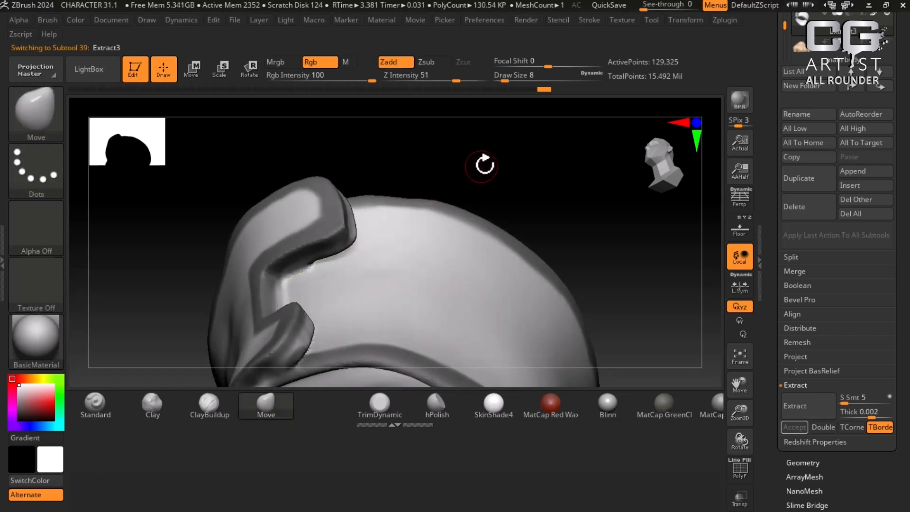
{"action": "left_click_drag", "start_coordinate": [427, 163], "coordinate": [421, 228]}
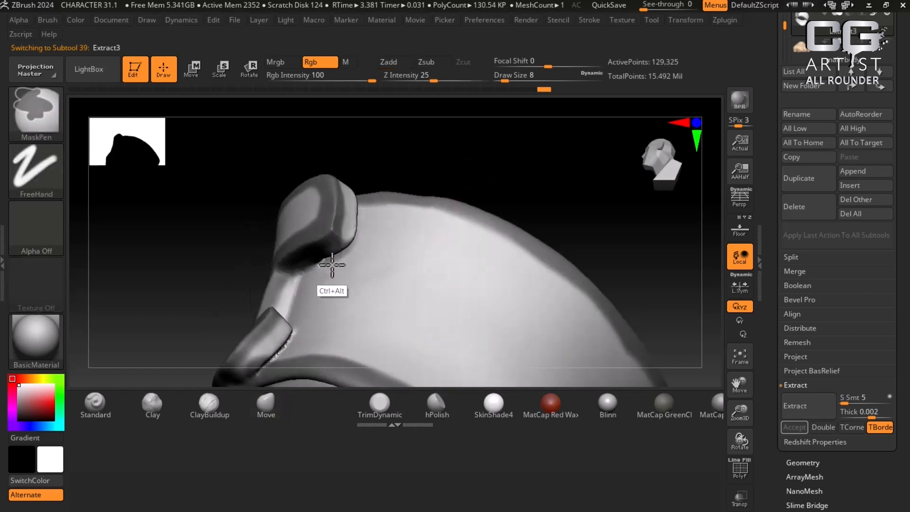
{"action": "left_click_drag", "start_coordinate": [436, 182], "coordinate": [349, 261]}
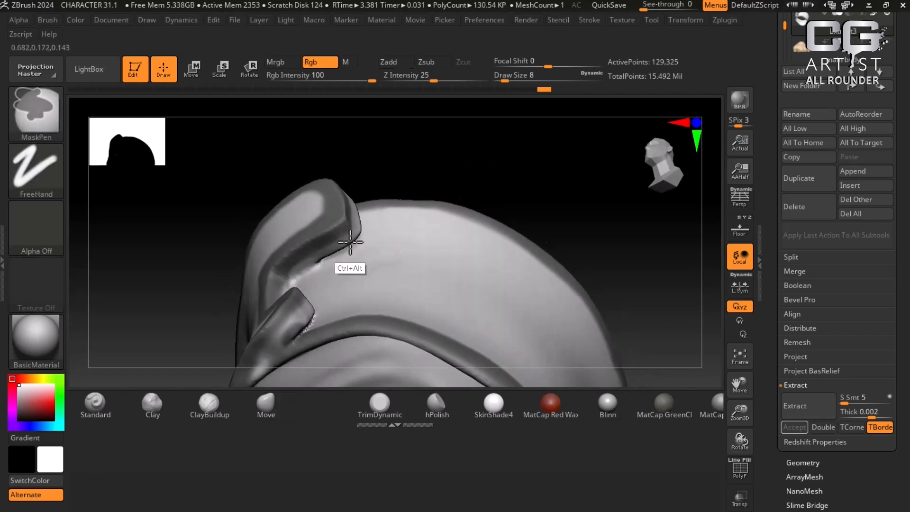
{"action": "mouse_move", "coordinate": [436, 161]}
{"action": "left_mouse_down"}
{"action": "mouse_move", "coordinate": [426, 193]}
{"action": "mouse_move", "coordinate": [323, 269]}
{"action": "mouse_move", "coordinate": [350, 246]}
{"action": "left_mouse_up"}
{"action": "mouse_move", "coordinate": [467, 163]}
{"action": "left_mouse_down"}
{"action": "mouse_move", "coordinate": [490, 197]}
{"action": "mouse_move", "coordinate": [548, 242]}
{"action": "left_mouse_up"}
{"action": "mouse_move", "coordinate": [653, 301]}
{"action": "left_mouse_down"}
{"action": "mouse_move", "coordinate": [662, 315]}
{"action": "mouse_move", "coordinate": [675, 305]}
{"action": "mouse_move", "coordinate": [628, 266]}
{"action": "mouse_move", "coordinate": [631, 309]}
{"action": "mouse_move", "coordinate": [618, 320]}
{"action": "left_mouse_up"}
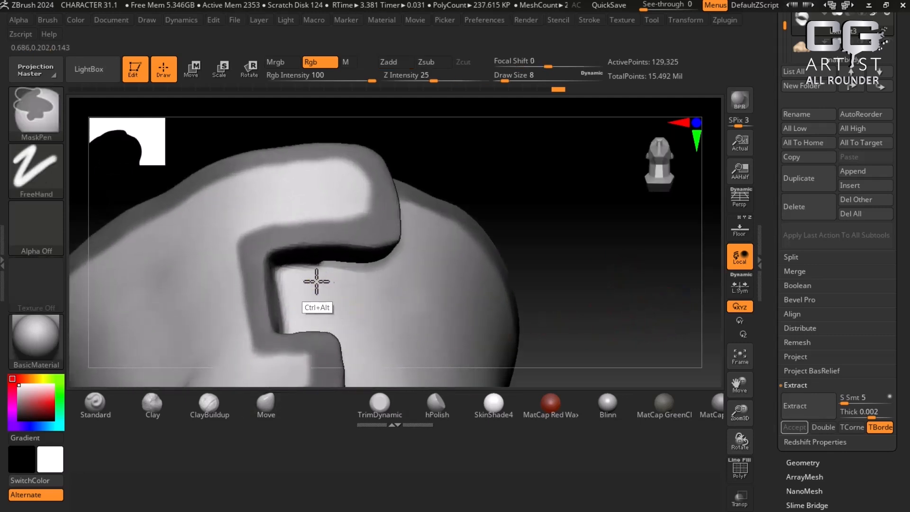
Step: Extract the masked cuff border as a trim subtool with a thickness of 0.002 and accept it
{"action": "mouse_move", "coordinate": [629, 254]}
{"action": "left_mouse_down"}
{"action": "mouse_move", "coordinate": [634, 218]}
{"action": "mouse_move", "coordinate": [669, 296]}
{"action": "mouse_move", "coordinate": [654, 275]}
{"action": "mouse_move", "coordinate": [711, 284]}
{"action": "left_mouse_up"}
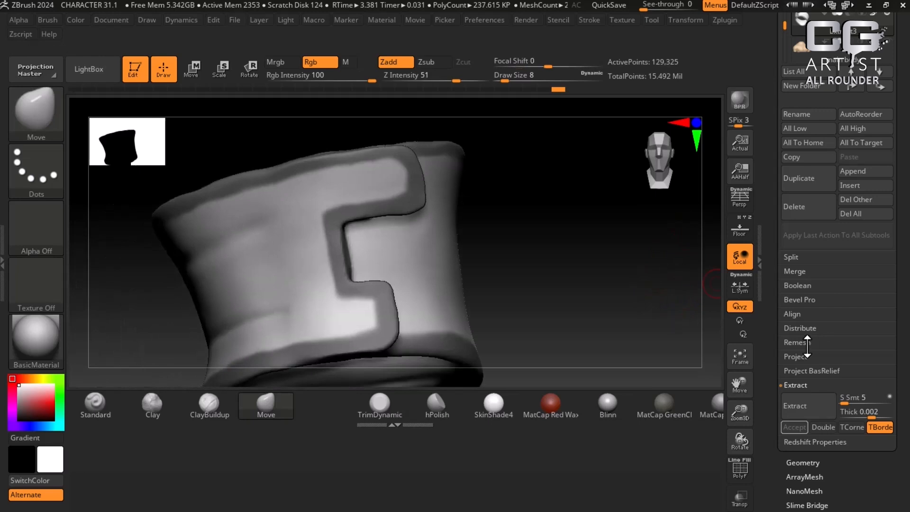
{"action": "left_click", "coordinate": [808, 406]}
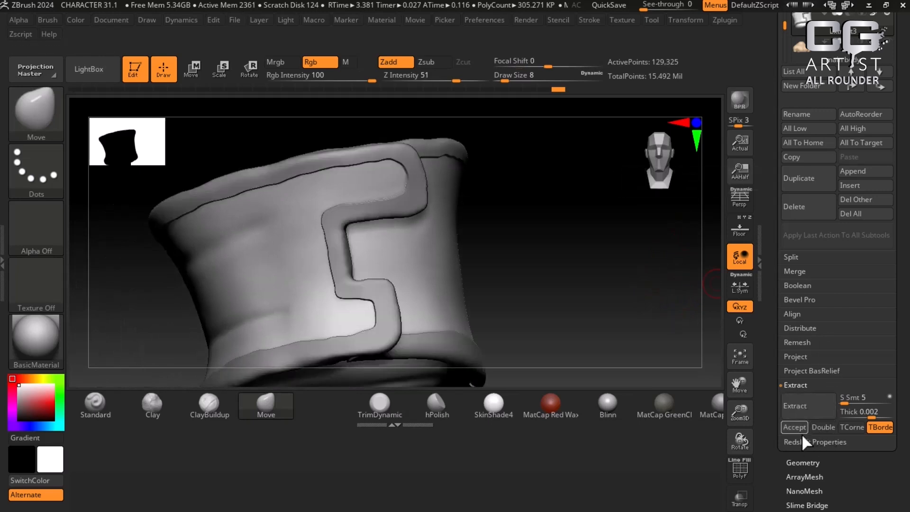
{"action": "left_click", "coordinate": [799, 429]}
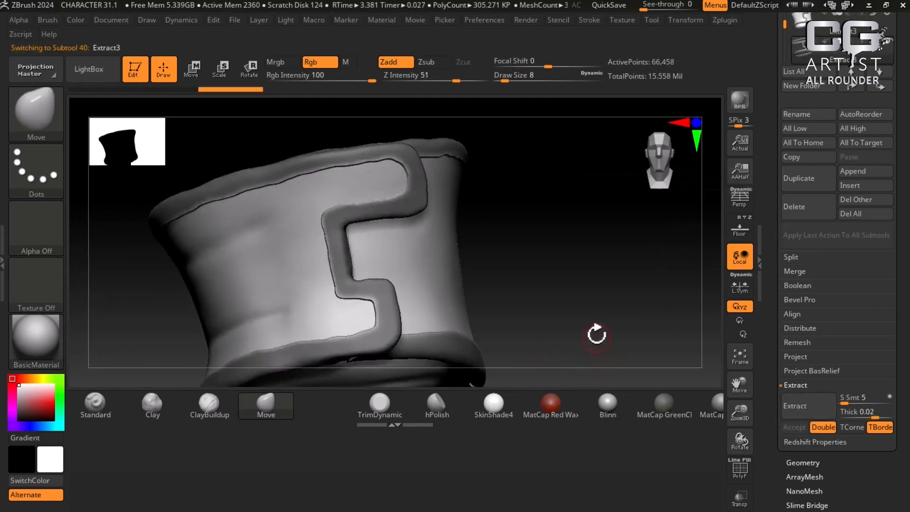
Step: Smooth the trim's edge along the lower hem on the front of the cuff
{"action": "key", "text": "shift"}
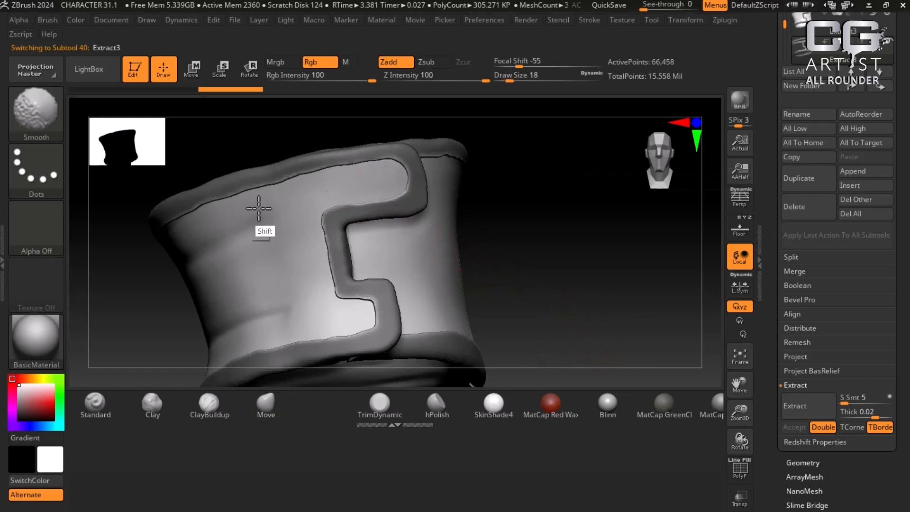
{"action": "left_click_drag", "start_coordinate": [541, 268], "coordinate": [597, 202], "text": "alt"}
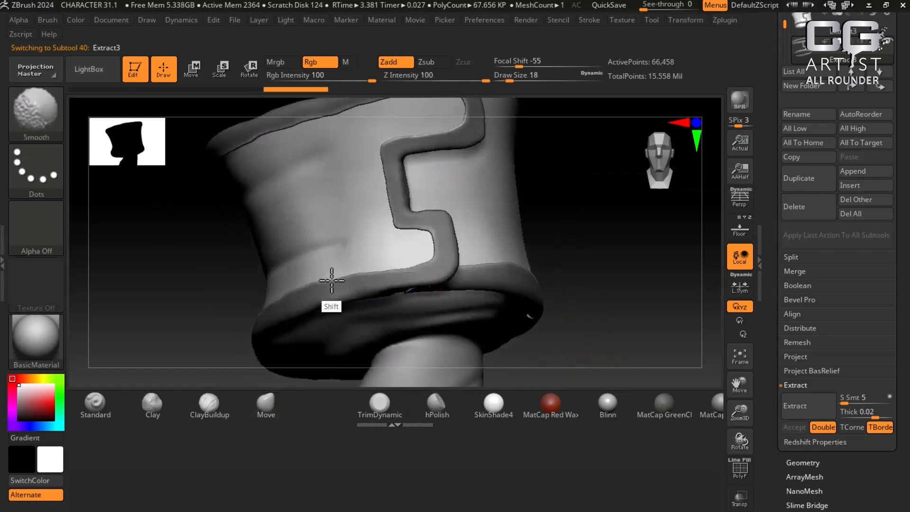
{"action": "left_click_drag", "start_coordinate": [313, 304], "coordinate": [337, 306], "text": "shift"}
{"action": "left_click_drag", "start_coordinate": [541, 322], "coordinate": [612, 315]}
{"action": "mouse_move", "coordinate": [374, 283]}
{"action": "left_mouse_down", "text": "shift"}
{"action": "mouse_move", "coordinate": [212, 303]}
{"action": "mouse_move", "coordinate": [166, 323]}
{"action": "left_mouse_up", "text": "shift"}
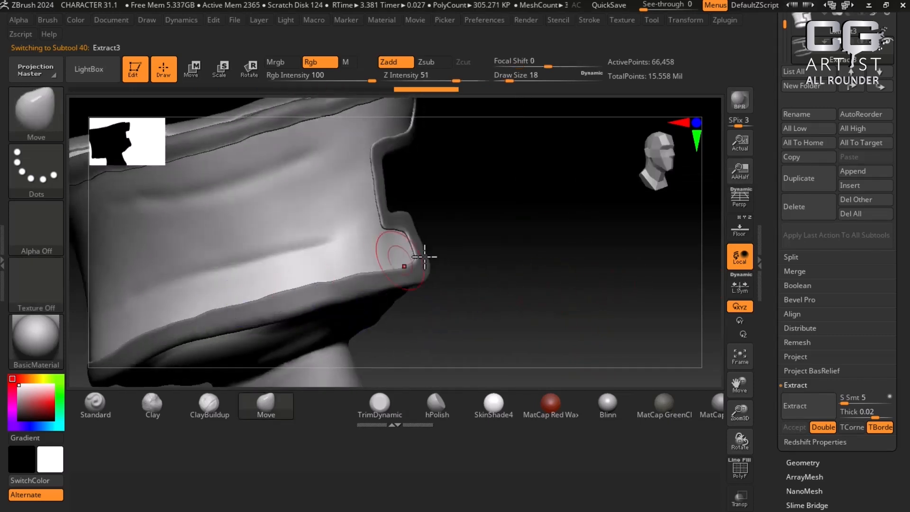
Step: Smooth the trim's edge along the cuff's upper rim, working around from the front
{"action": "left_click_drag", "start_coordinate": [531, 268], "coordinate": [647, 363], "text": "alt"}
{"action": "left_click_drag", "start_coordinate": [494, 194], "coordinate": [147, 279], "text": "shift"}
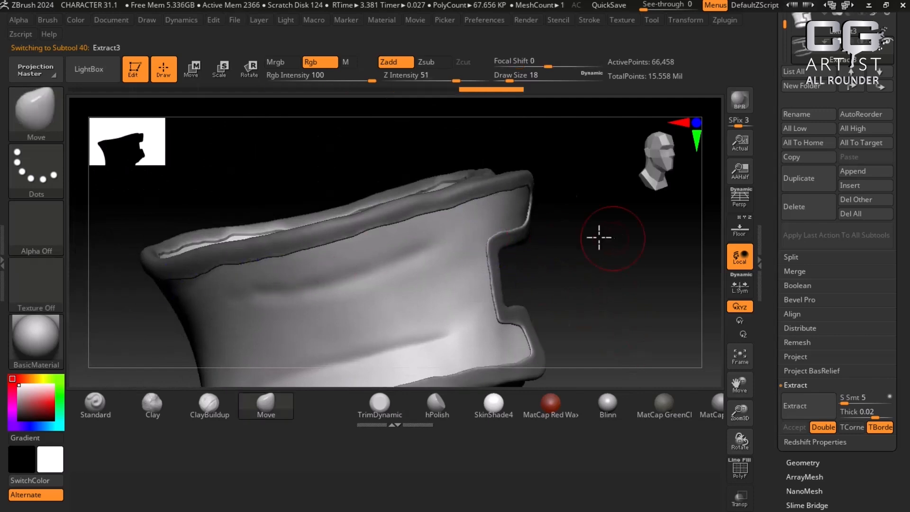
{"action": "left_click_drag", "start_coordinate": [609, 235], "coordinate": [538, 227]}
{"action": "left_click_drag", "start_coordinate": [552, 193], "coordinate": [483, 233], "text": "shift"}
{"action": "left_click_drag", "start_coordinate": [682, 283], "coordinate": [640, 301]}
{"action": "left_click_drag", "start_coordinate": [398, 299], "coordinate": [165, 330], "text": "alt"}
{"action": "left_click_drag", "start_coordinate": [396, 237], "coordinate": [576, 268], "text": "shift"}
Step: Smooth the trim along the lower hem from the lower flap around to the plain side of the cuff
{"action": "left_click_drag", "start_coordinate": [635, 278], "coordinate": [561, 160], "text": "alt"}
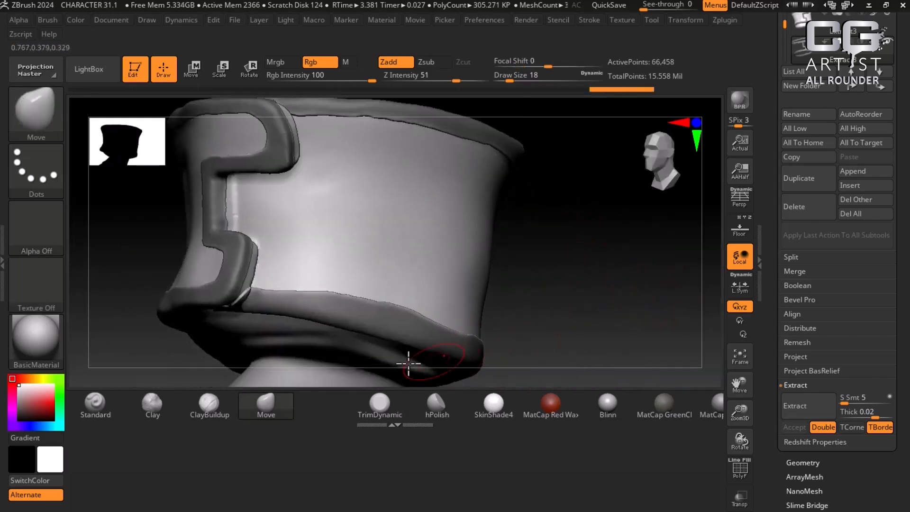
{"action": "left_click_drag", "start_coordinate": [273, 291], "coordinate": [333, 296], "text": "shift"}
{"action": "mouse_move", "coordinate": [404, 321]}
{"action": "left_mouse_down", "text": "shift"}
{"action": "mouse_move", "coordinate": [504, 315]}
{"action": "mouse_move", "coordinate": [524, 331]}
{"action": "left_mouse_up", "text": "shift"}
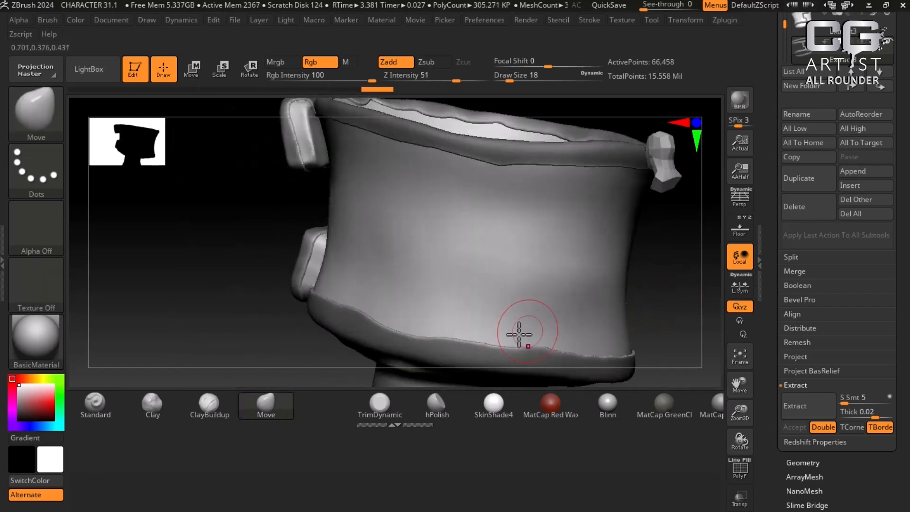
{"action": "left_click_drag", "start_coordinate": [349, 326], "coordinate": [372, 298]}
Step: Clear the mask from the trim and smooth its upper rim and lower hem with a draw size of 10
{"action": "mouse_move", "coordinate": [624, 234]}
{"action": "left_mouse_down"}
{"action": "mouse_move", "coordinate": [660, 305]}
{"action": "mouse_move", "coordinate": [636, 299]}
{"action": "left_mouse_up"}
{"action": "left_click_drag", "start_coordinate": [680, 238], "coordinate": [596, 248]}
{"action": "key", "text": "shift"}
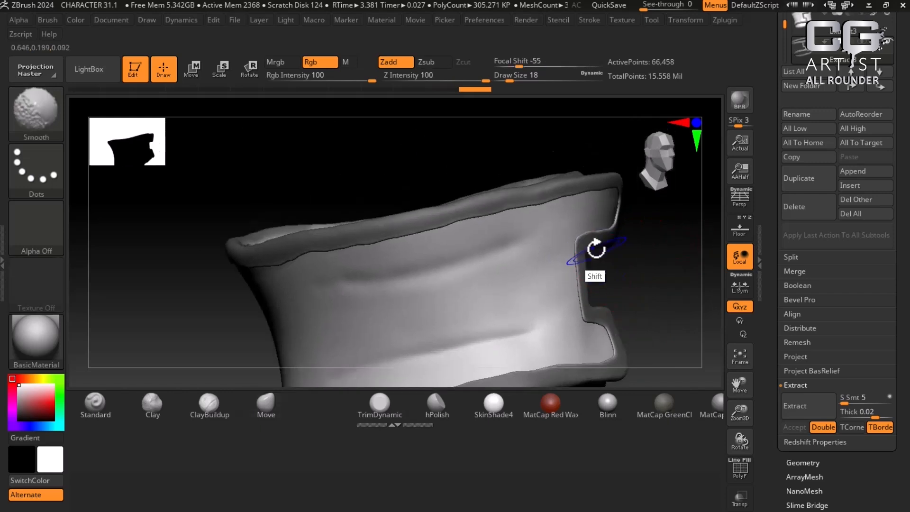
{"action": "left_click_drag", "start_coordinate": [308, 204], "coordinate": [315, 233]}
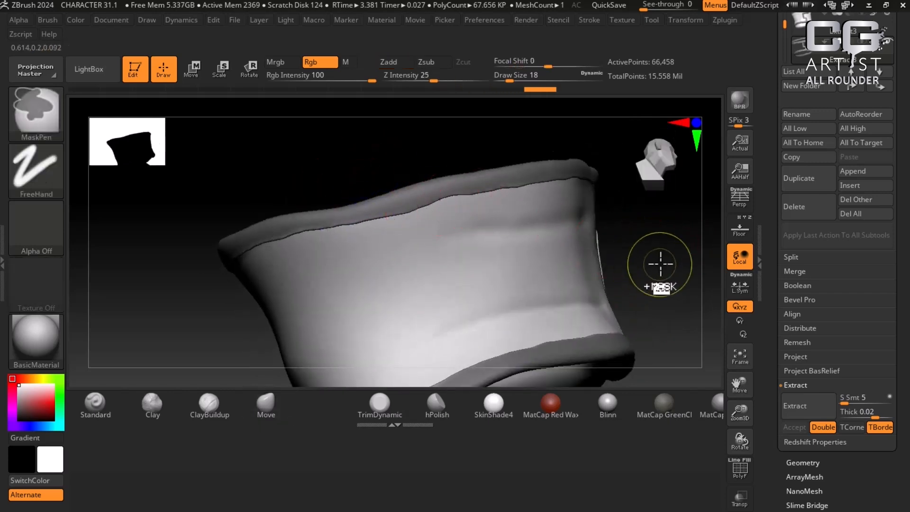
{"action": "left_click_drag", "start_coordinate": [660, 264], "coordinate": [673, 284], "text": "ctrl"}
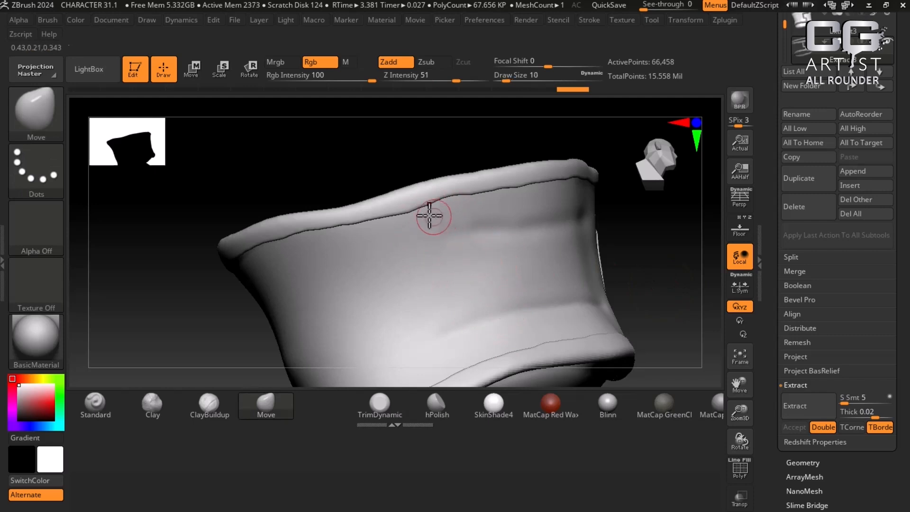
{"action": "key", "text": "shift"}
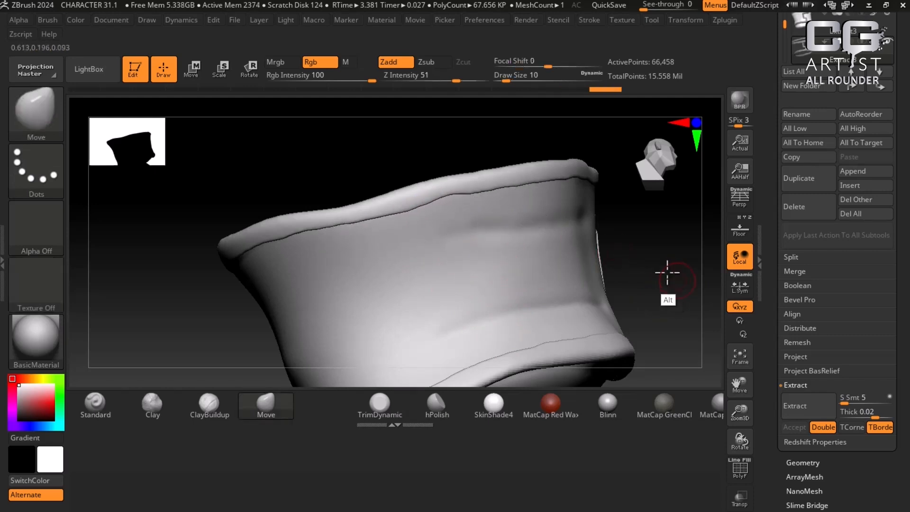
{"action": "left_click_drag", "start_coordinate": [666, 268], "coordinate": [567, 238], "text": "shift"}
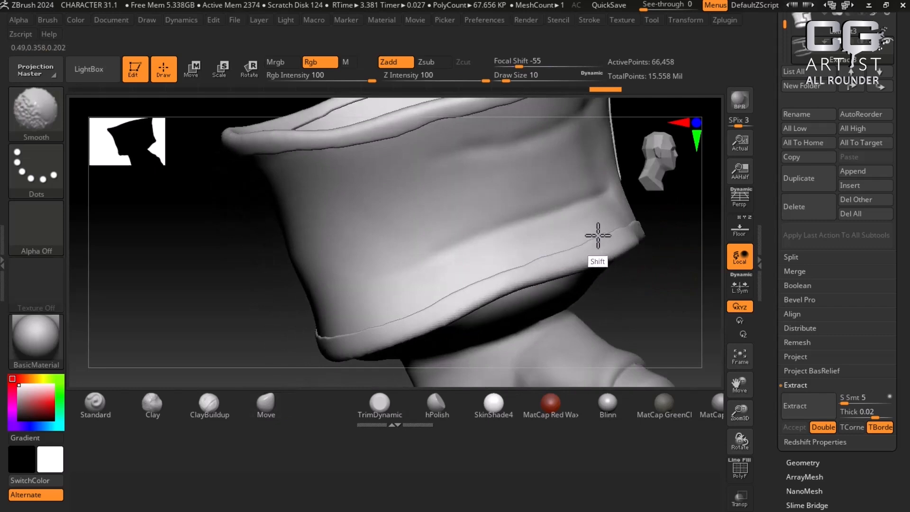
{"action": "left_click_drag", "start_coordinate": [260, 329], "coordinate": [494, 251], "text": "shift"}
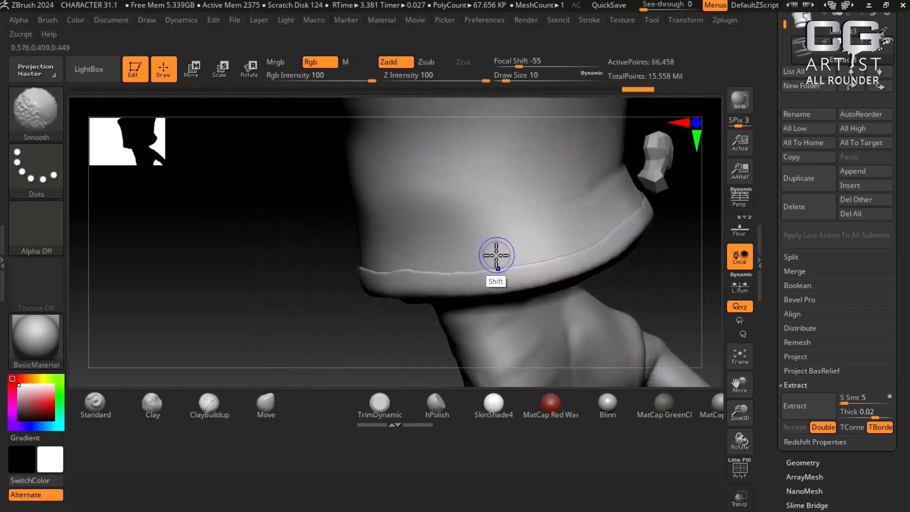
{"action": "mouse_move", "coordinate": [642, 291]}
{"action": "left_mouse_down"}
{"action": "mouse_move", "coordinate": [638, 309]}
{"action": "mouse_move", "coordinate": [693, 300]}
{"action": "mouse_move", "coordinate": [705, 323]}
{"action": "mouse_move", "coordinate": [716, 315]}
{"action": "mouse_move", "coordinate": [685, 351]}
{"action": "mouse_move", "coordinate": [714, 322]}
{"action": "left_mouse_up"}
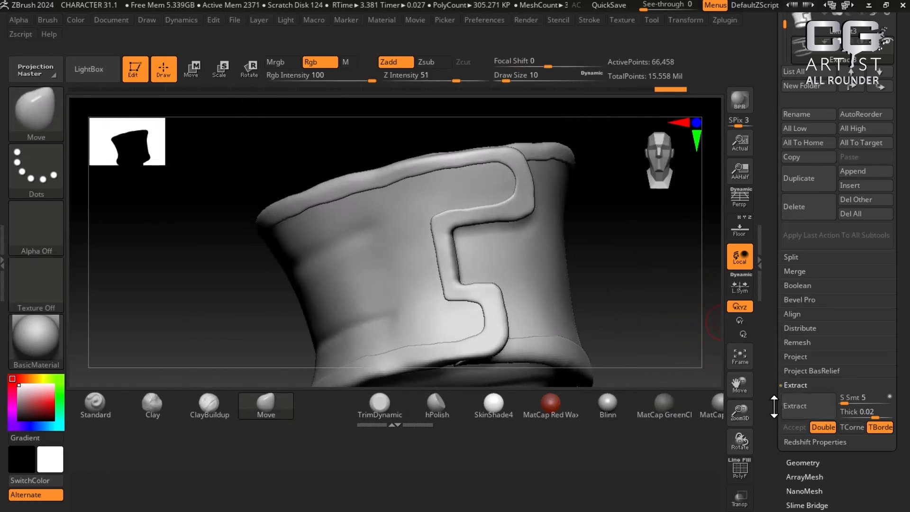
Step: Run ZRemesher on the trim with a target polygon count of 5 and Adapt enabled, then check its wireframe
{"action": "scroll", "coordinate": [801, 319], "scroll_direction": "down", "scroll_amount": 5}
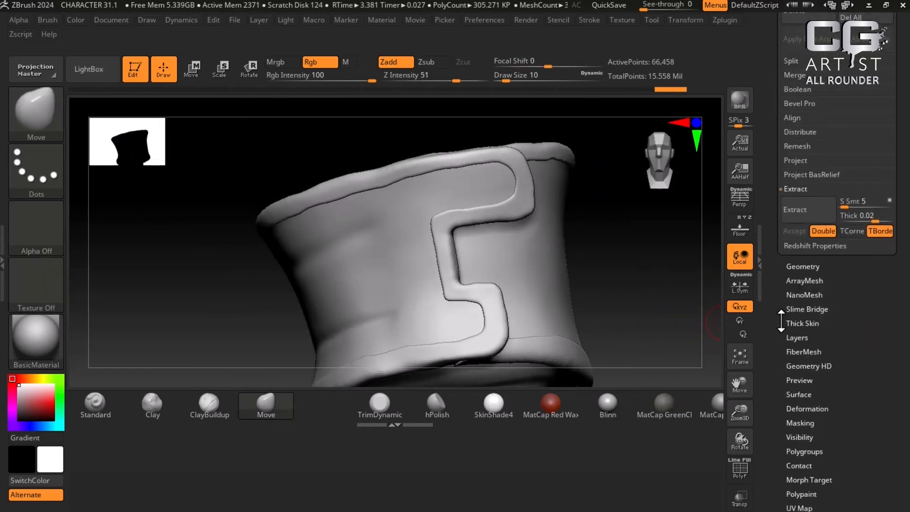
{"action": "left_click", "coordinate": [807, 260]}
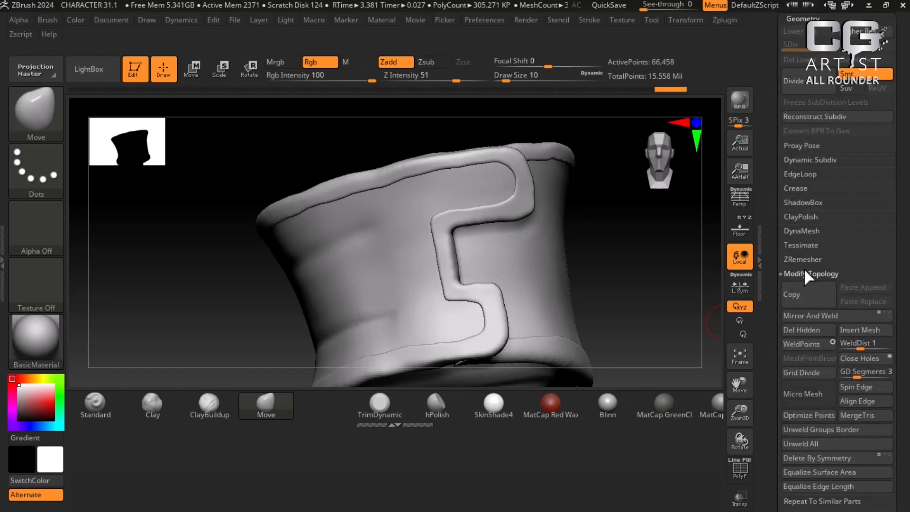
{"action": "left_click", "coordinate": [806, 260]}
{"action": "left_click_drag", "start_coordinate": [681, 315], "coordinate": [683, 314], "text": "shift"}
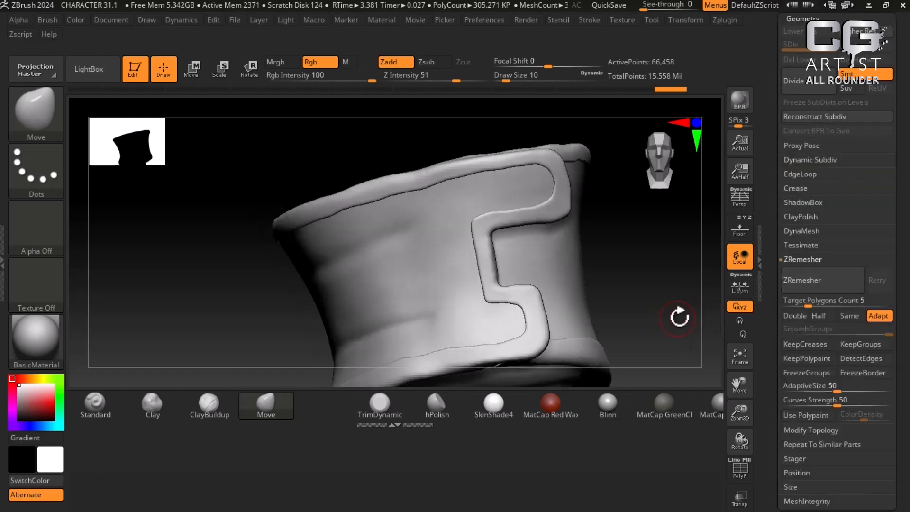
{"action": "key", "text": "shift+f"}
{"action": "key", "text": "shift+f"}
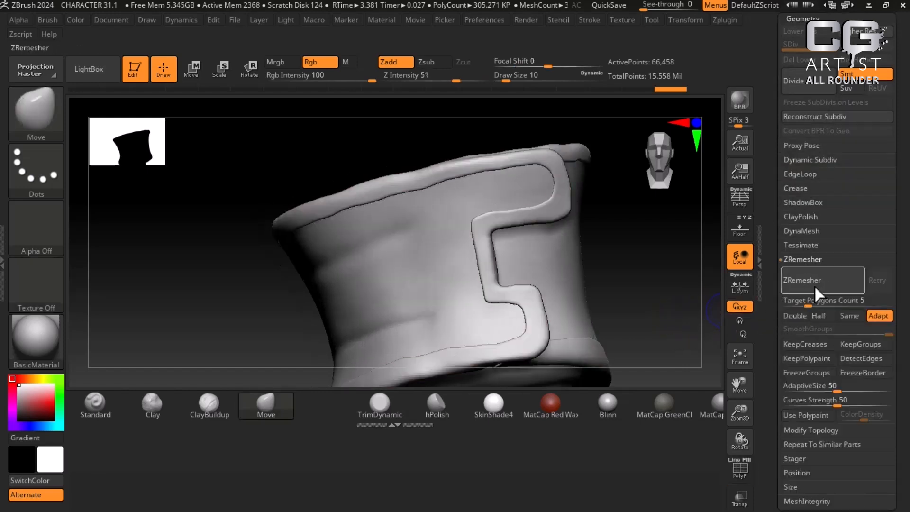
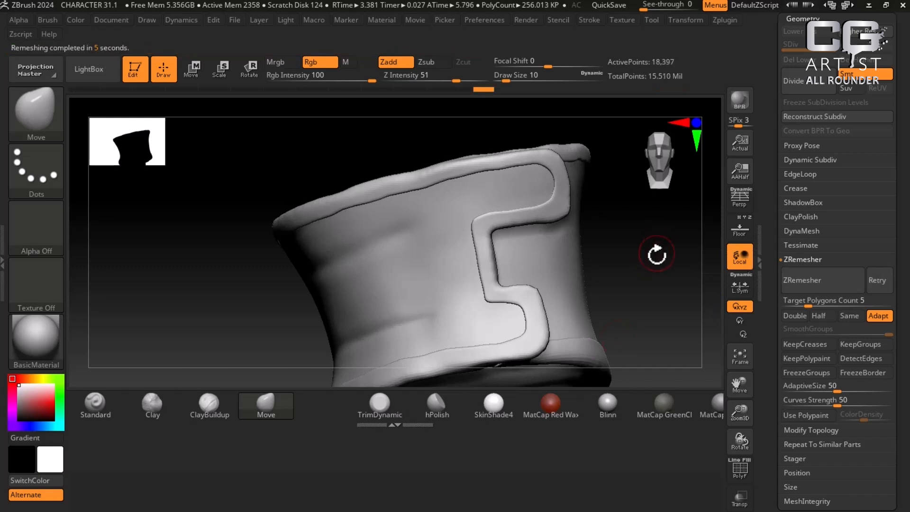
{"action": "key", "text": "shift+f"}
{"action": "key", "text": "shift+f"}
Step: Smooth the remeshed trim's edge along the upper rim, from the flap around the plain side of the cuff
{"action": "mouse_move", "coordinate": [664, 263]}
{"action": "left_mouse_down"}
{"action": "mouse_move", "coordinate": [624, 279]}
{"action": "mouse_move", "coordinate": [646, 294]}
{"action": "left_mouse_up"}
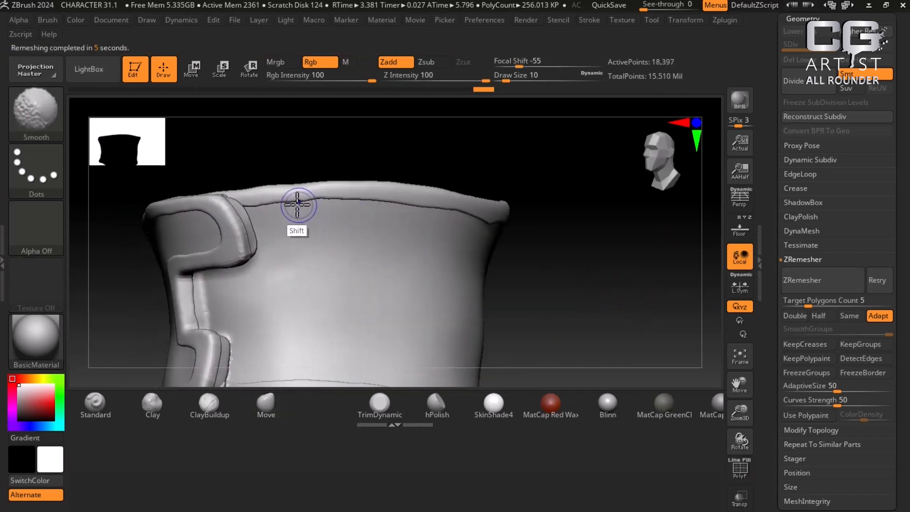
{"action": "mouse_move", "coordinate": [299, 204]}
{"action": "left_mouse_down", "text": "shift"}
{"action": "mouse_move", "coordinate": [291, 202]}
{"action": "mouse_move", "coordinate": [398, 201]}
{"action": "mouse_move", "coordinate": [475, 218]}
{"action": "left_mouse_up", "text": "shift"}
{"action": "left_click_drag", "start_coordinate": [585, 256], "coordinate": [531, 252]}
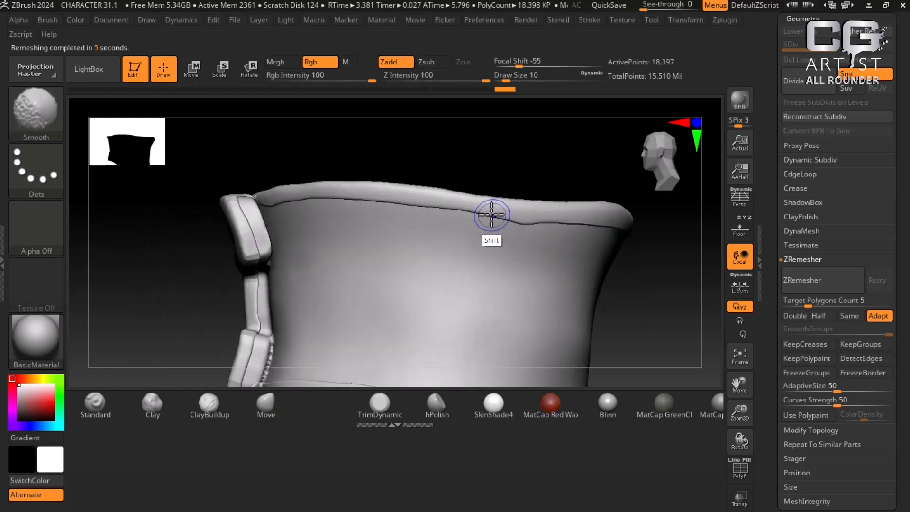
{"action": "mouse_move", "coordinate": [491, 213]}
{"action": "left_mouse_down", "text": "shift"}
{"action": "mouse_move", "coordinate": [523, 226]}
{"action": "mouse_move", "coordinate": [553, 223]}
{"action": "left_mouse_up", "text": "shift"}
{"action": "left_click_drag", "start_coordinate": [692, 285], "coordinate": [654, 298]}
Step: Smooth the remeshed trim's upper edge along the lower hem on the plain side and back of the cuff
{"action": "left_click_drag", "start_coordinate": [356, 300], "coordinate": [207, 254], "text": "alt"}
{"action": "left_click_drag", "start_coordinate": [633, 305], "coordinate": [588, 222], "text": "alt"}
{"action": "left_click_drag", "start_coordinate": [588, 237], "coordinate": [559, 240]}
{"action": "mouse_move", "coordinate": [463, 324]}
{"action": "left_mouse_down", "text": "shift"}
{"action": "mouse_move", "coordinate": [360, 299]}
{"action": "mouse_move", "coordinate": [451, 311]}
{"action": "mouse_move", "coordinate": [262, 272]}
{"action": "left_mouse_up", "text": "shift"}
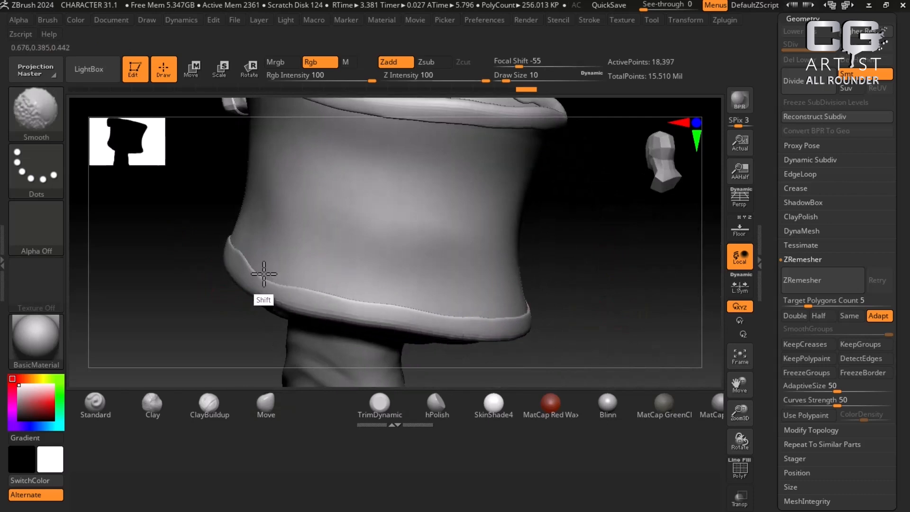
{"action": "left_click_drag", "start_coordinate": [548, 292], "coordinate": [594, 296]}
{"action": "key", "text": "shift"}
{"action": "left_click_drag", "start_coordinate": [304, 263], "coordinate": [413, 277], "text": "shift"}
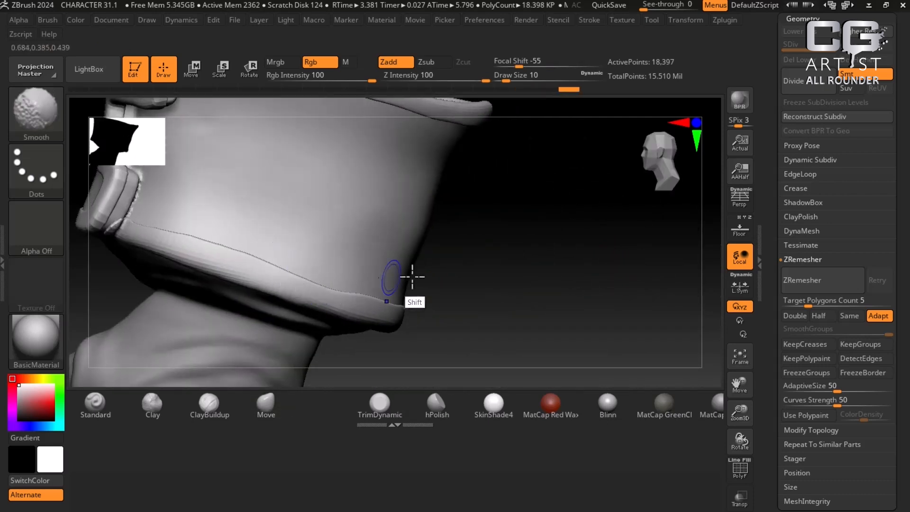
Step: Smooth the underside of the trim where the lower flap overlaps the cuff opening
{"action": "mouse_move", "coordinate": [502, 279]}
{"action": "left_mouse_down"}
{"action": "mouse_move", "coordinate": [605, 287]}
{"action": "mouse_move", "coordinate": [561, 285]}
{"action": "left_mouse_up"}
{"action": "mouse_move", "coordinate": [562, 285]}
{"action": "left_mouse_down"}
{"action": "mouse_move", "coordinate": [587, 286]}
{"action": "mouse_move", "coordinate": [573, 308]}
{"action": "mouse_move", "coordinate": [490, 235]}
{"action": "left_mouse_up"}
{"action": "key", "text": "shift"}
{"action": "left_click_drag", "start_coordinate": [277, 180], "coordinate": [234, 183], "text": "shift"}
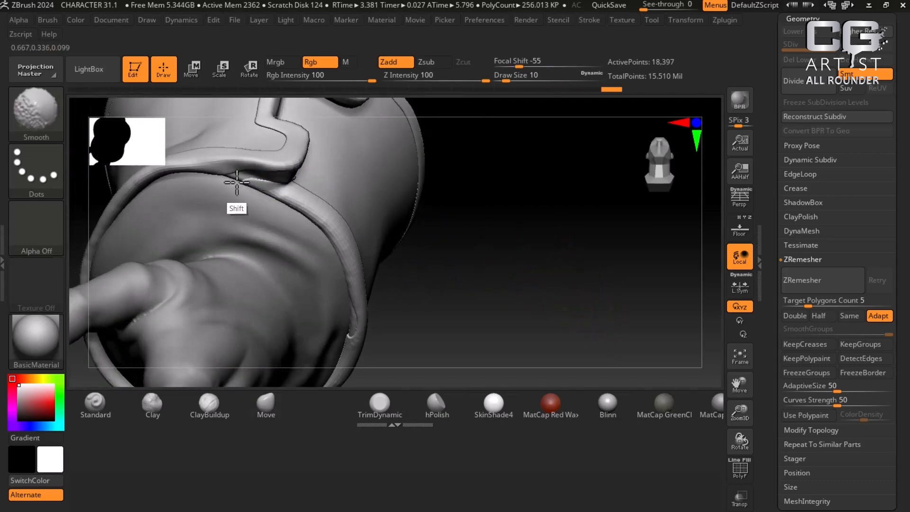
Step: Smooth the trim's edges along the lower hem and upper rim at the back of the cuff
{"action": "mouse_move", "coordinate": [576, 246]}
{"action": "left_mouse_down"}
{"action": "mouse_move", "coordinate": [583, 330]}
{"action": "mouse_move", "coordinate": [602, 298]}
{"action": "mouse_move", "coordinate": [642, 300]}
{"action": "mouse_move", "coordinate": [646, 325]}
{"action": "mouse_move", "coordinate": [603, 287]}
{"action": "mouse_move", "coordinate": [652, 289]}
{"action": "left_mouse_up"}
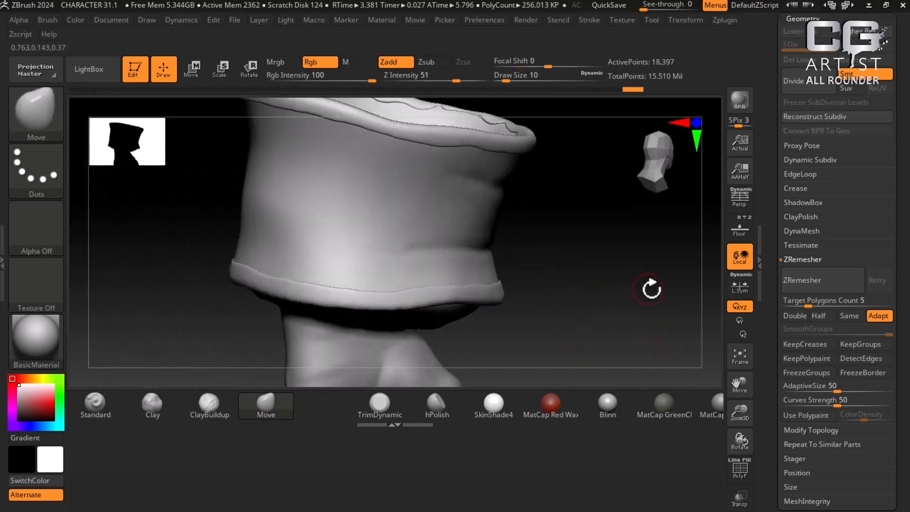
{"action": "key", "text": "shift"}
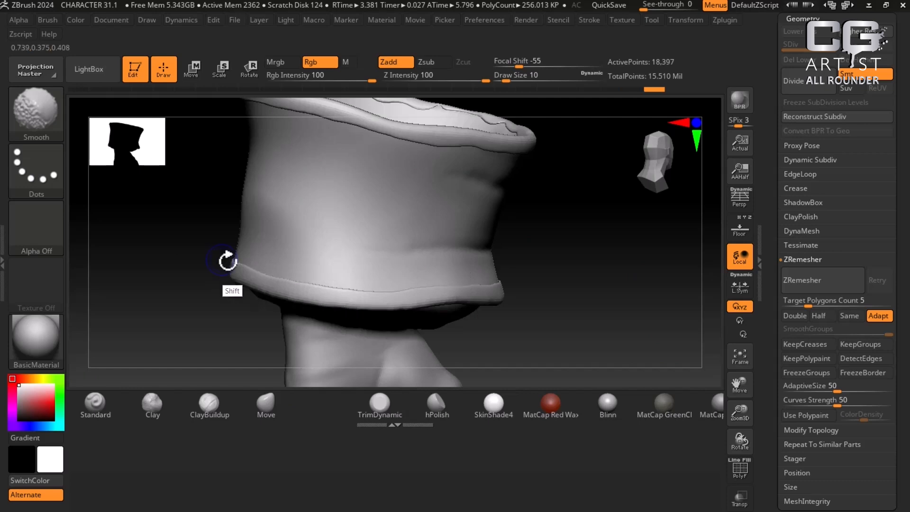
{"action": "left_click_drag", "start_coordinate": [227, 258], "coordinate": [558, 278], "text": "shift"}
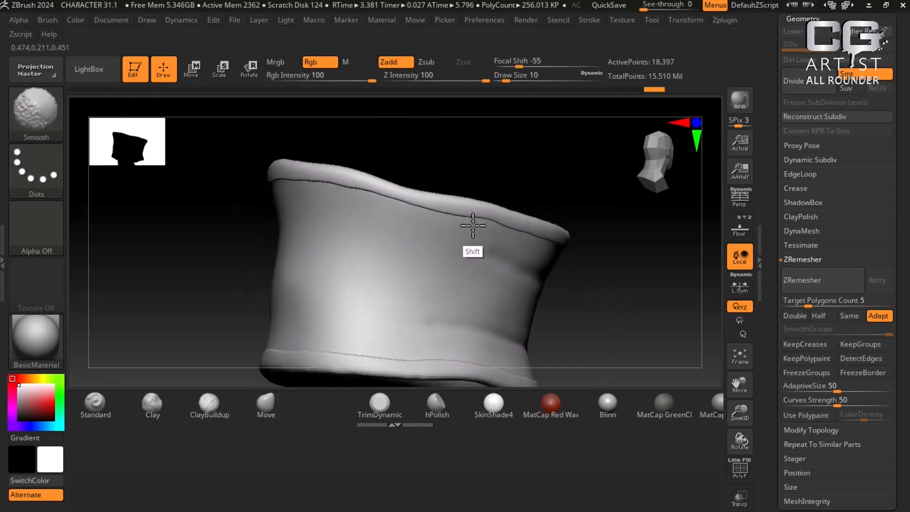
{"action": "left_click_drag", "start_coordinate": [185, 254], "coordinate": [414, 274]}
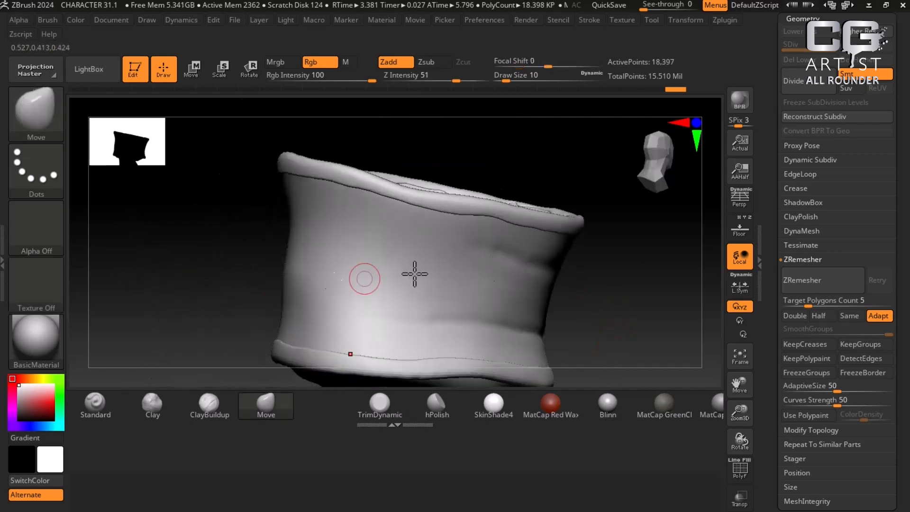
Step: Bring all of the character's subtools back into view while keeping the cuff trim selected
{"action": "left_click_drag", "start_coordinate": [624, 275], "coordinate": [650, 269]}
{"action": "left_click_drag", "start_coordinate": [332, 300], "coordinate": [422, 273], "text": "alt"}
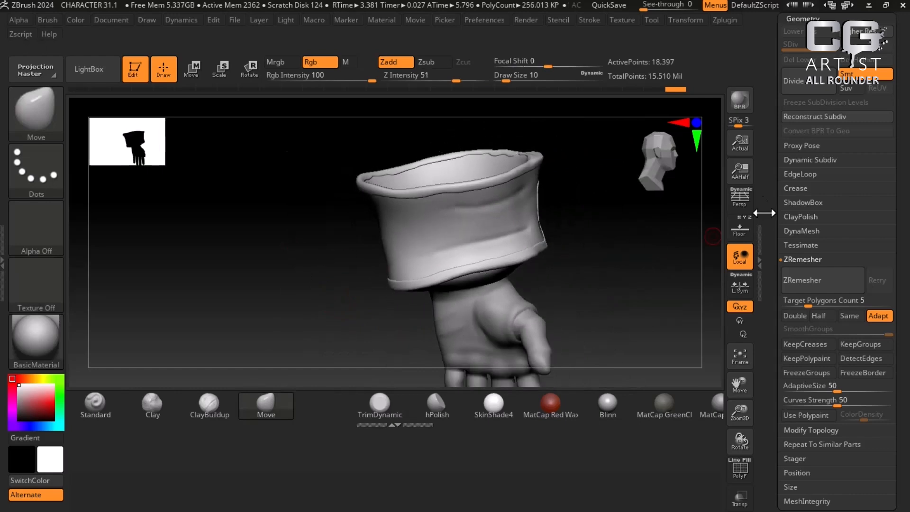
{"action": "scroll", "coordinate": [782, 204], "scroll_direction": "up", "scroll_amount": 5}
{"action": "left_click", "coordinate": [798, 168]}
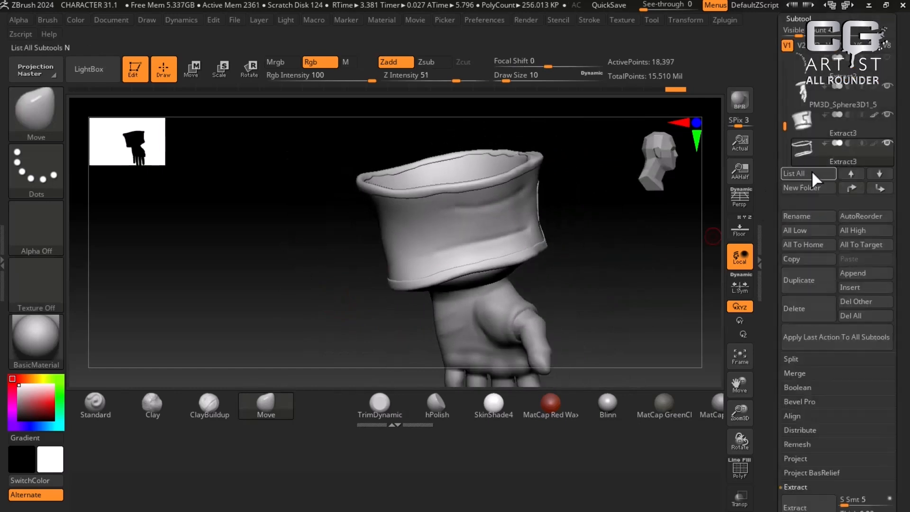
{"action": "left_click", "coordinate": [803, 153], "text": "shift"}
{"action": "left_click", "coordinate": [803, 153], "text": "shift"}
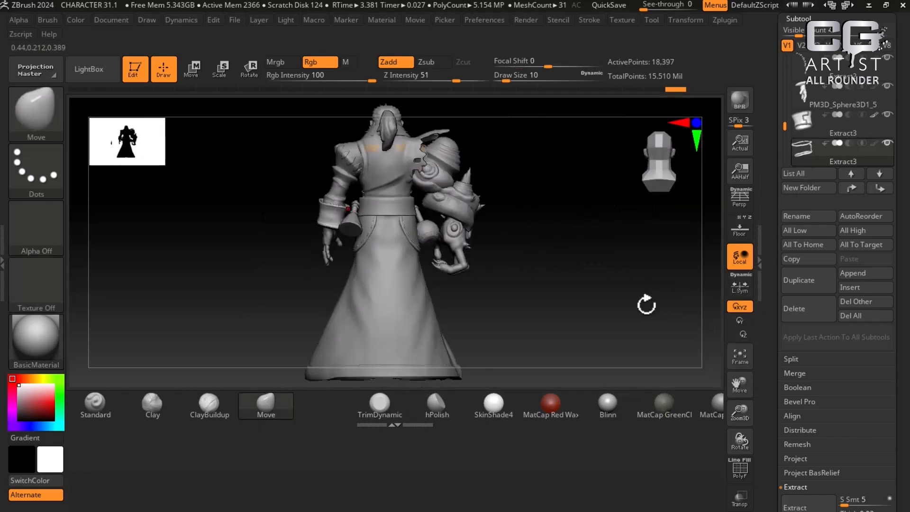
Step: Enlarge the viewport and check the whole character from the front
{"action": "left_click_drag", "start_coordinate": [646, 305], "coordinate": [653, 329]}
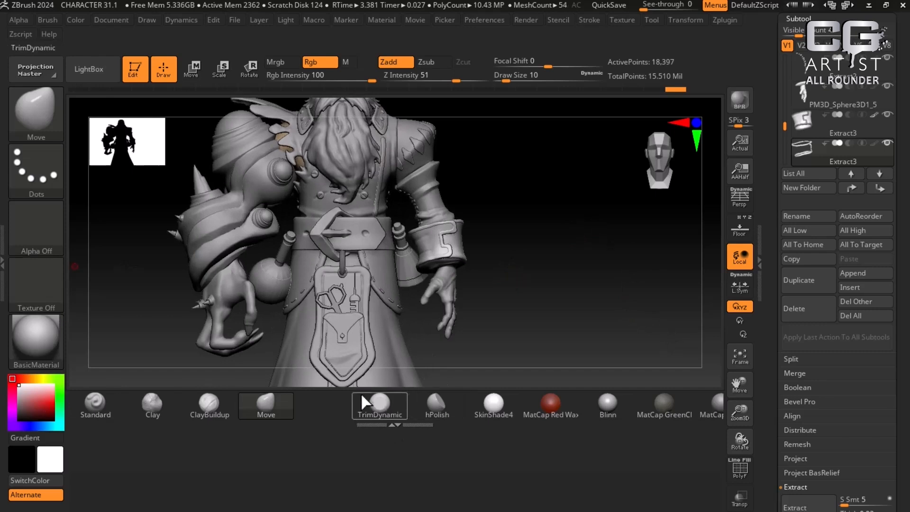
{"action": "left_click_drag", "start_coordinate": [396, 428], "coordinate": [396, 510]}
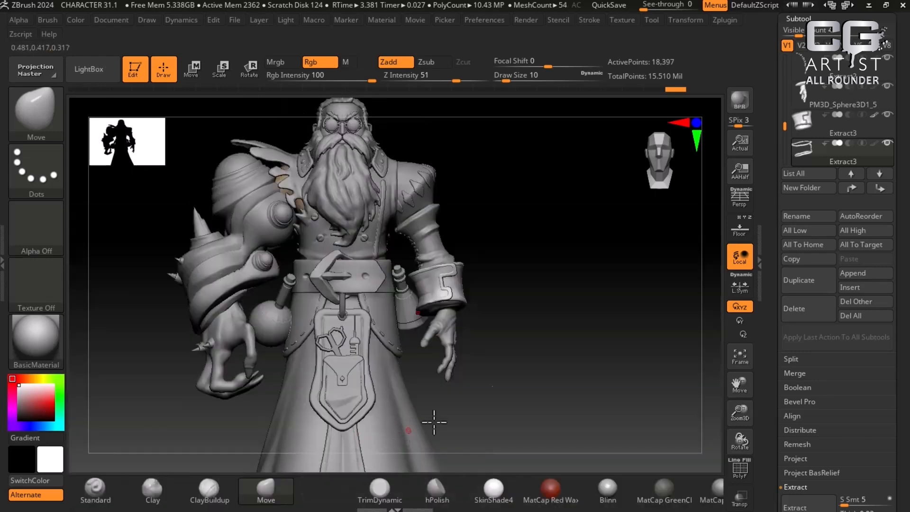
{"action": "mouse_move", "coordinate": [558, 369]}
{"action": "left_mouse_down"}
{"action": "mouse_move", "coordinate": [544, 340]}
{"action": "mouse_move", "coordinate": [554, 296]}
{"action": "left_mouse_up"}
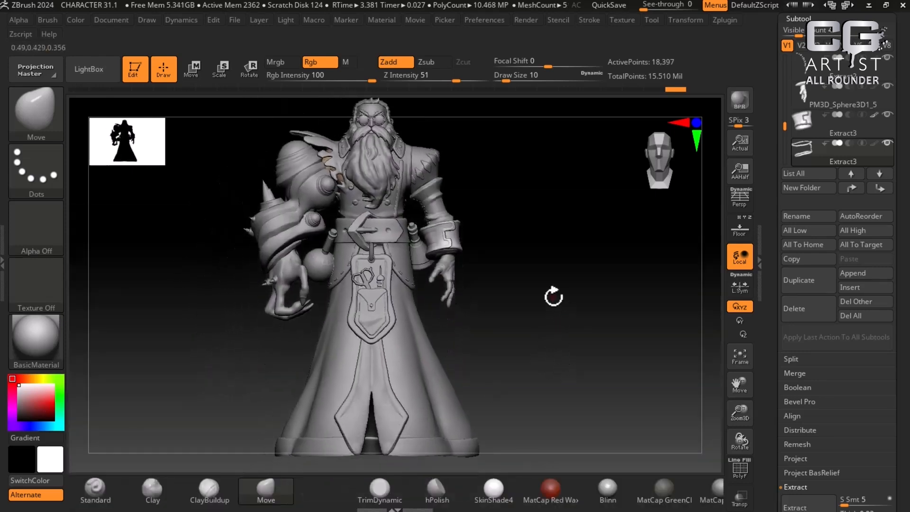
{"action": "key", "text": "super"}
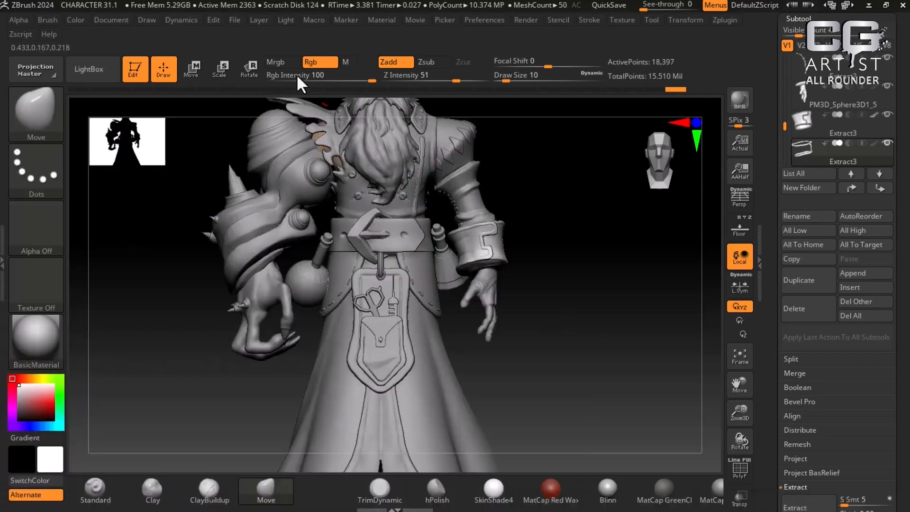
Step: Select the waist belt with the punched holes and show it on its own, hiding all other subtools
{"action": "left_click", "coordinate": [407, 234], "text": "alt"}
{"action": "left_click", "coordinate": [887, 58]}
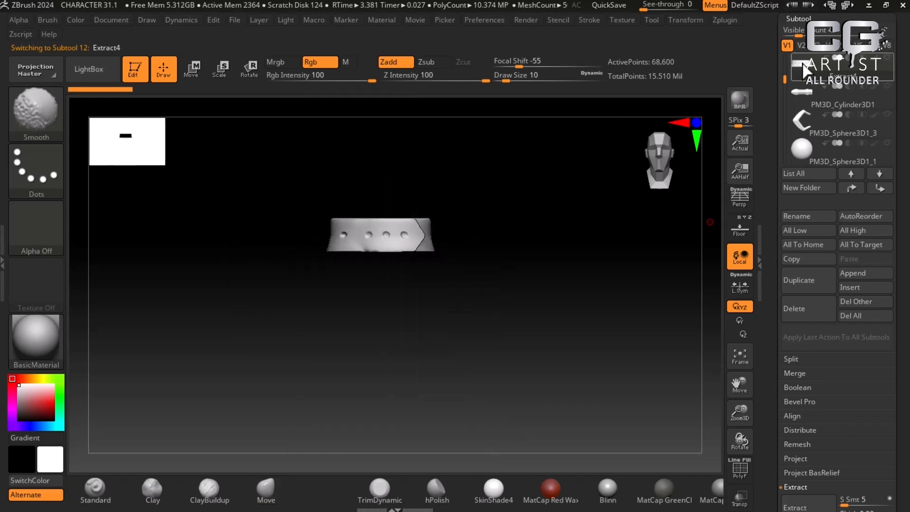
{"action": "left_click_drag", "start_coordinate": [596, 331], "coordinate": [640, 389], "text": "alt"}
{"action": "left_click_drag", "start_coordinate": [593, 352], "coordinate": [681, 412], "text": "alt"}
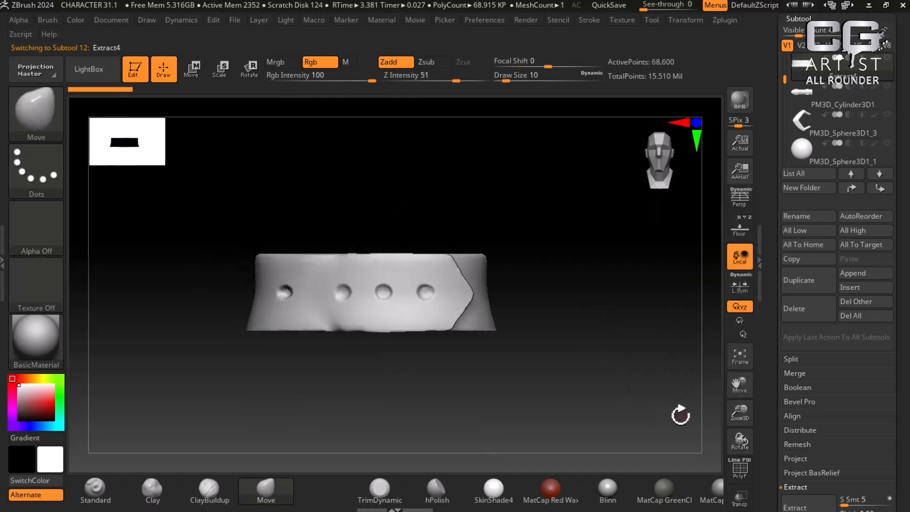
Step: Mask a narrow border along the belt's upper and lower edges and around its pointed tip, using draw size 5 at the tip
{"action": "left_click_drag", "start_coordinate": [224, 218], "coordinate": [567, 264], "text": "ctrl"}
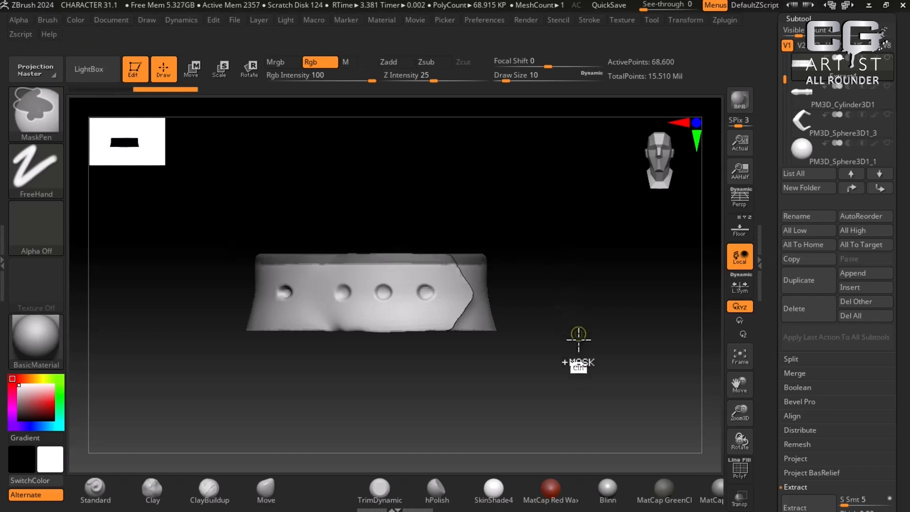
{"action": "left_click_drag", "start_coordinate": [560, 366], "coordinate": [218, 326], "text": "ctrl"}
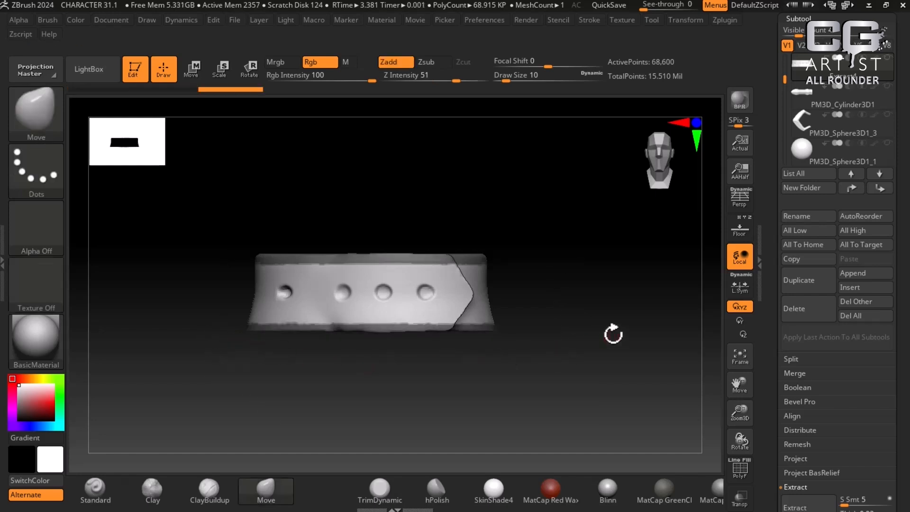
{"action": "mouse_move", "coordinate": [614, 334]}
{"action": "left_mouse_down"}
{"action": "mouse_move", "coordinate": [620, 413]}
{"action": "mouse_move", "coordinate": [599, 340]}
{"action": "mouse_move", "coordinate": [580, 348]}
{"action": "left_mouse_up"}
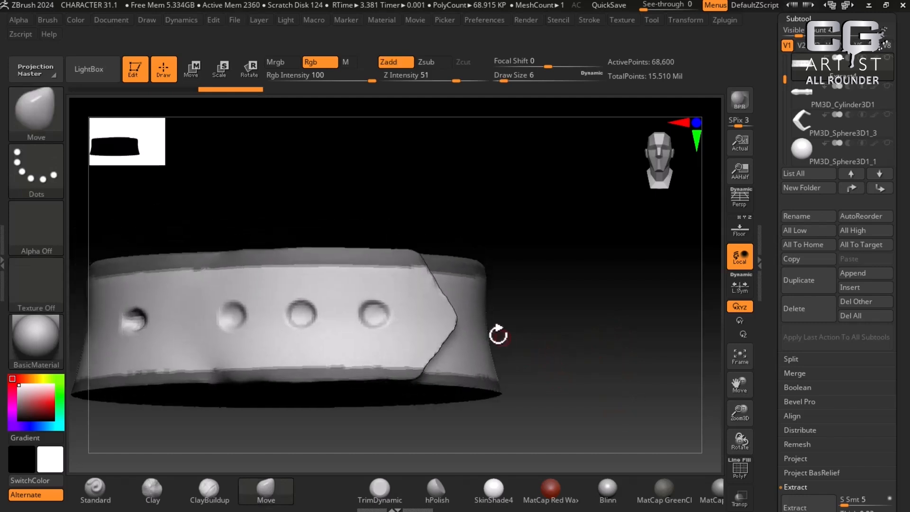
{"action": "key", "text": "ctrl"}
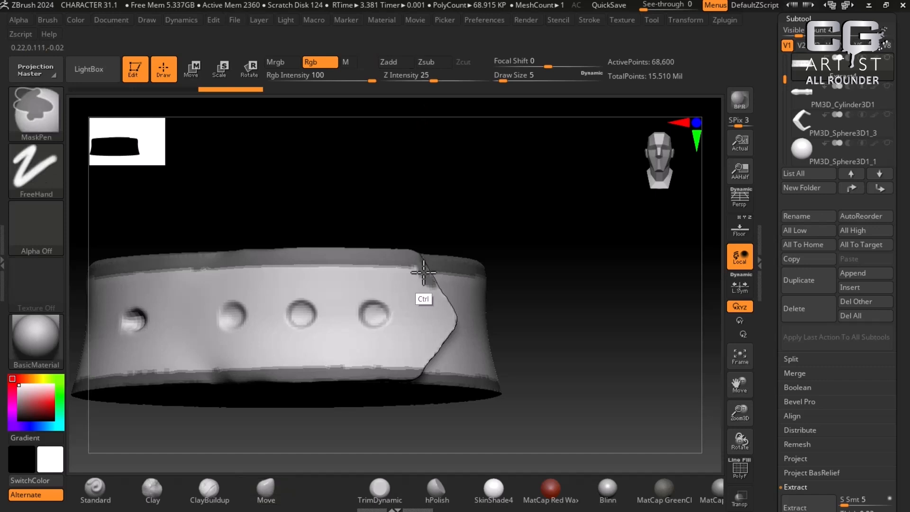
{"action": "mouse_move", "coordinate": [441, 291]}
{"action": "left_mouse_down", "text": "ctrl"}
{"action": "mouse_move", "coordinate": [450, 316]}
{"action": "mouse_move", "coordinate": [437, 346]}
{"action": "left_mouse_up", "text": "ctrl"}
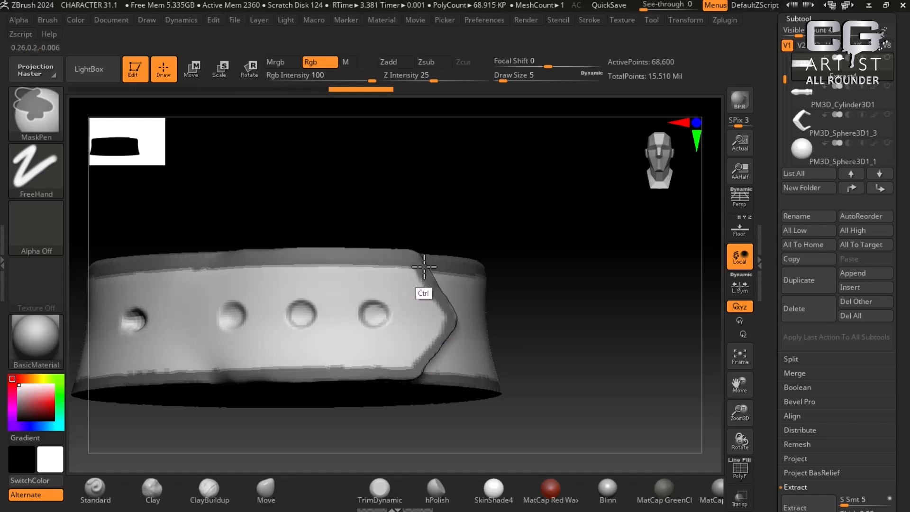
{"action": "left_click_drag", "start_coordinate": [446, 332], "coordinate": [421, 359], "text": "ctrl"}
Step: Extend the mask across the thickness and the inner side of the belt's pointed tip so the border wraps around it
{"action": "mouse_move", "coordinate": [596, 308]}
{"action": "left_mouse_down"}
{"action": "mouse_move", "coordinate": [595, 323]}
{"action": "mouse_move", "coordinate": [534, 343]}
{"action": "left_mouse_up"}
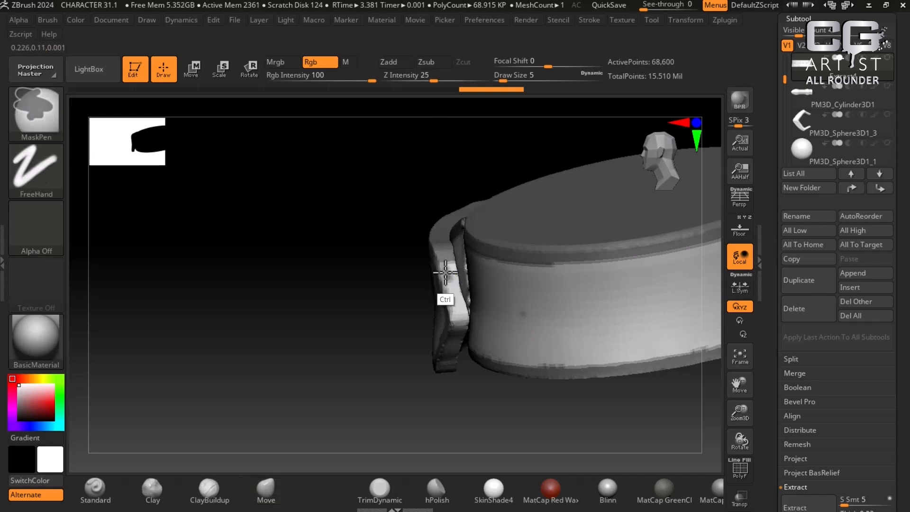
{"action": "left_click_drag", "start_coordinate": [448, 276], "coordinate": [448, 283], "text": "ctrl"}
{"action": "left_click_drag", "start_coordinate": [392, 325], "coordinate": [375, 290]}
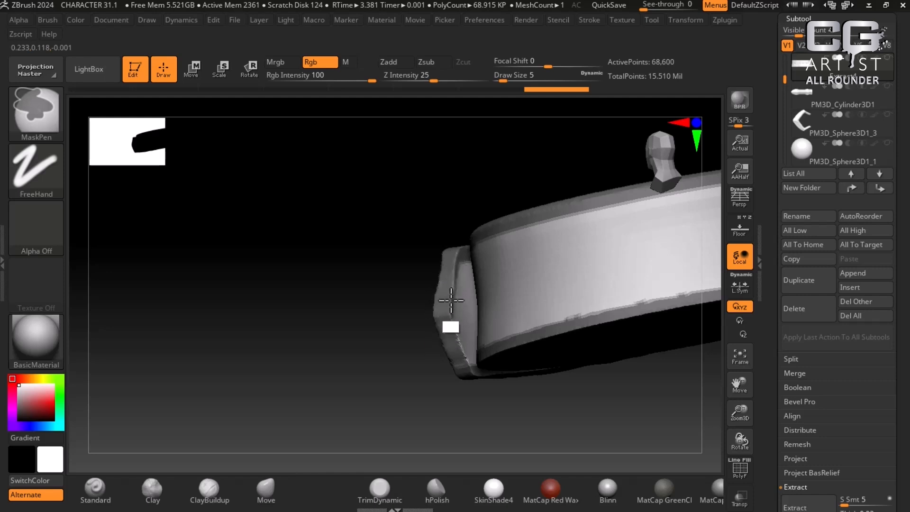
{"action": "mouse_move", "coordinate": [431, 311]}
{"action": "left_mouse_down"}
{"action": "mouse_move", "coordinate": [404, 335]}
{"action": "mouse_move", "coordinate": [429, 315]}
{"action": "left_mouse_up"}
{"action": "left_click_drag", "start_coordinate": [403, 354], "coordinate": [397, 332]}
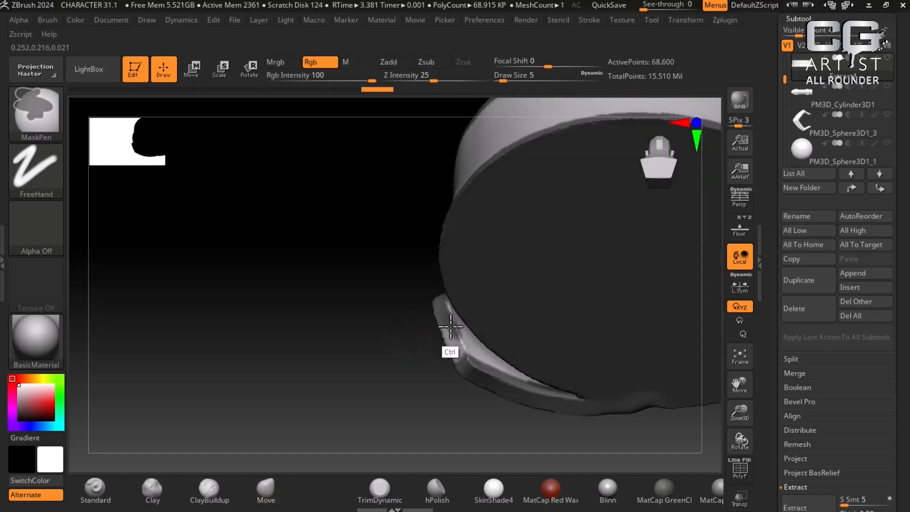
{"action": "left_click_drag", "start_coordinate": [450, 326], "coordinate": [446, 335], "text": "ctrl"}
{"action": "left_click_drag", "start_coordinate": [407, 351], "coordinate": [407, 324]}
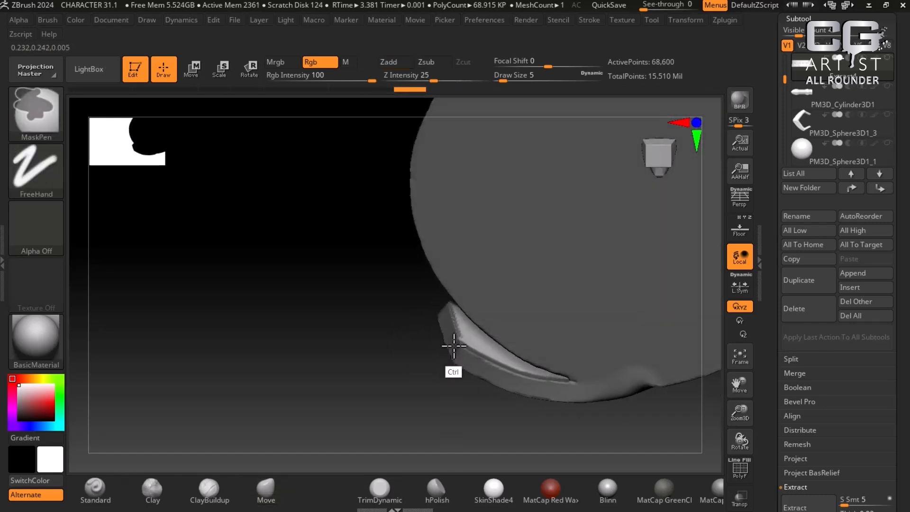
{"action": "mouse_move", "coordinate": [460, 341]}
{"action": "left_mouse_down", "text": "ctrl"}
{"action": "mouse_move", "coordinate": [432, 360]}
{"action": "mouse_move", "coordinate": [421, 400]}
{"action": "mouse_move", "coordinate": [426, 366]}
{"action": "mouse_move", "coordinate": [413, 355]}
{"action": "left_mouse_up", "text": "ctrl"}
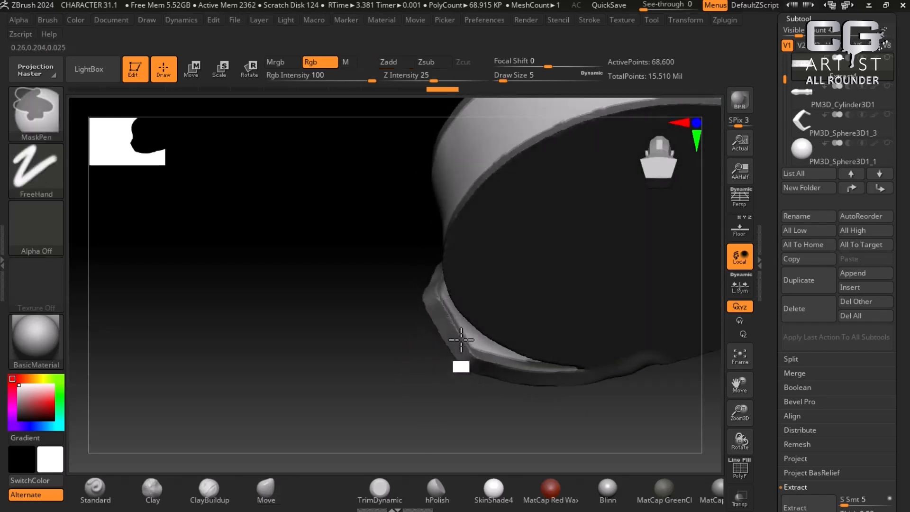
{"action": "mouse_move", "coordinate": [400, 361]}
{"action": "left_mouse_down"}
{"action": "mouse_move", "coordinate": [410, 421]}
{"action": "mouse_move", "coordinate": [421, 417]}
{"action": "mouse_move", "coordinate": [385, 392]}
{"action": "mouse_move", "coordinate": [477, 284]}
{"action": "mouse_move", "coordinate": [556, 309]}
{"action": "mouse_move", "coordinate": [564, 357]}
{"action": "left_mouse_up"}
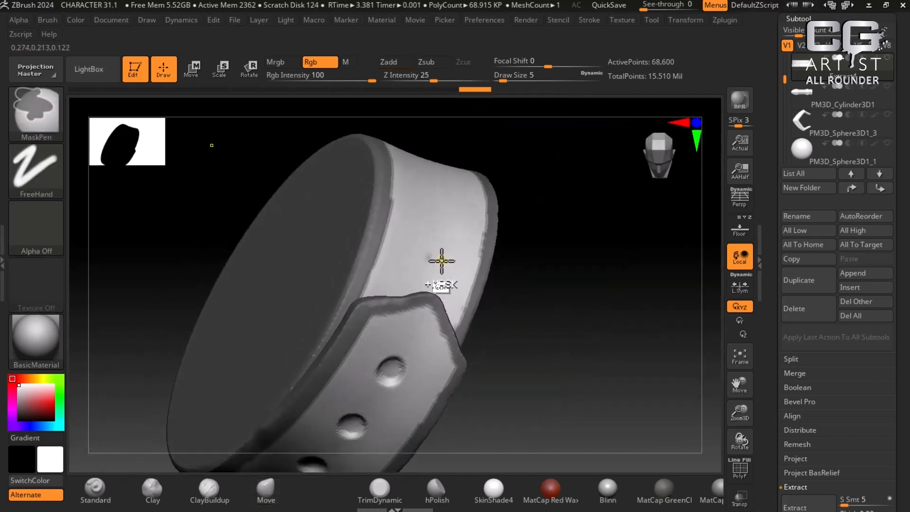
{"action": "mouse_move", "coordinate": [635, 359]}
{"action": "left_mouse_down"}
{"action": "mouse_move", "coordinate": [647, 314]}
{"action": "mouse_move", "coordinate": [676, 361]}
{"action": "mouse_move", "coordinate": [654, 365]}
{"action": "mouse_move", "coordinate": [676, 326]}
{"action": "mouse_move", "coordinate": [650, 365]}
{"action": "mouse_move", "coordinate": [658, 354]}
{"action": "left_mouse_up"}
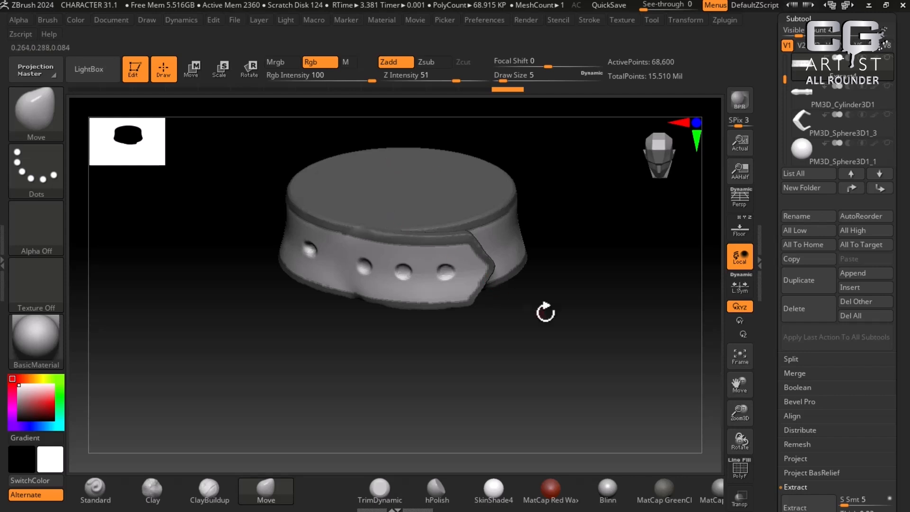
Step: Clear the mask from the inner area of the belt's flat top face with overlapping MaskCircle shapes
{"action": "left_click_drag", "start_coordinate": [545, 313], "coordinate": [626, 374]}
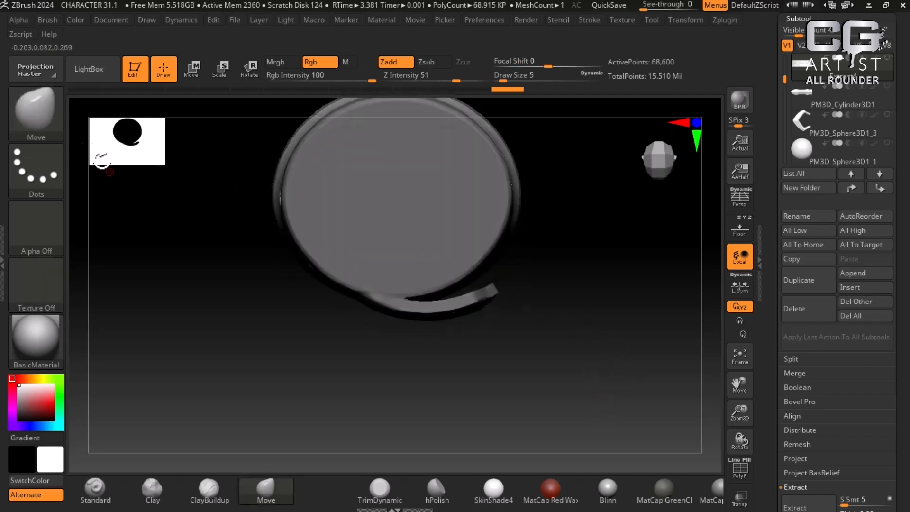
{"action": "left_click", "coordinate": [44, 126], "text": "ctrl"}
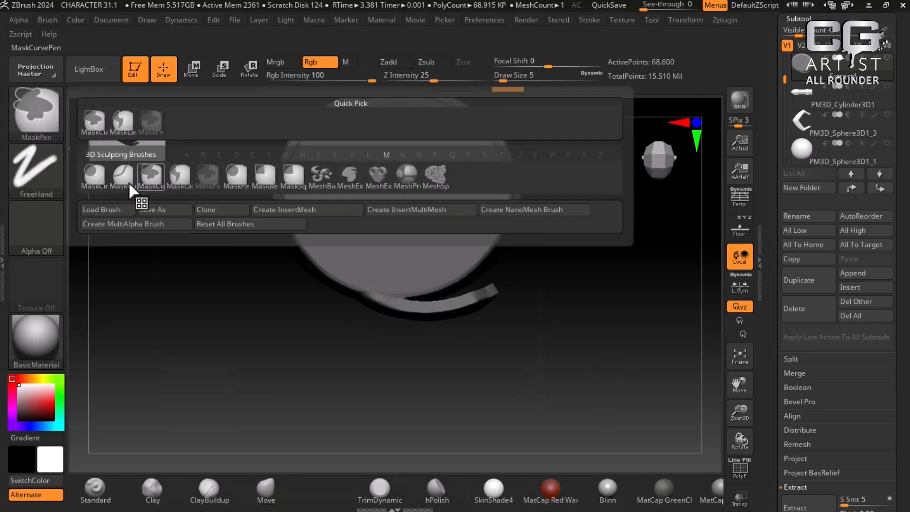
{"action": "left_click", "coordinate": [96, 177], "text": "ctrl"}
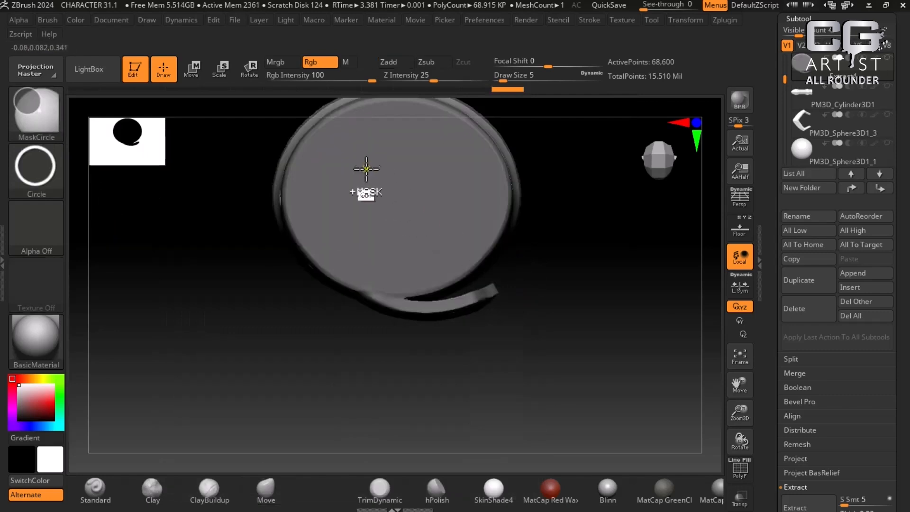
{"action": "mouse_move", "coordinate": [375, 181]}
{"action": "left_mouse_down", "text": "ctrl"}
{"action": "mouse_move", "coordinate": [396, 219]}
{"action": "mouse_move", "coordinate": [460, 260]}
{"action": "left_mouse_up", "text": "ctrl"}
{"action": "left_click_drag", "start_coordinate": [331, 160], "coordinate": [471, 267], "text": "ctrl"}
{"action": "left_click_drag", "start_coordinate": [325, 155], "coordinate": [470, 280], "text": "ctrl+alt"}
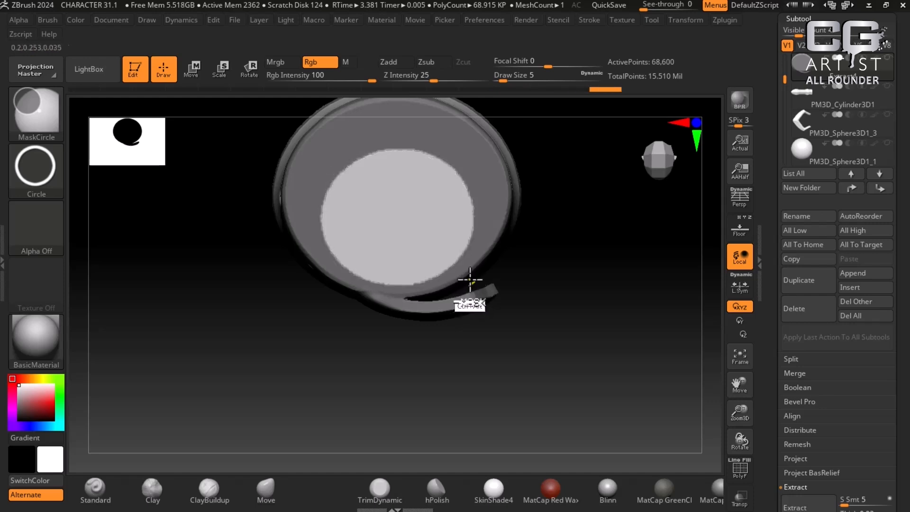
{"action": "left_click_drag", "start_coordinate": [323, 221], "coordinate": [463, 114], "text": "ctrl+alt"}
{"action": "left_click_drag", "start_coordinate": [360, 135], "coordinate": [299, 241], "text": "ctrl+alt"}
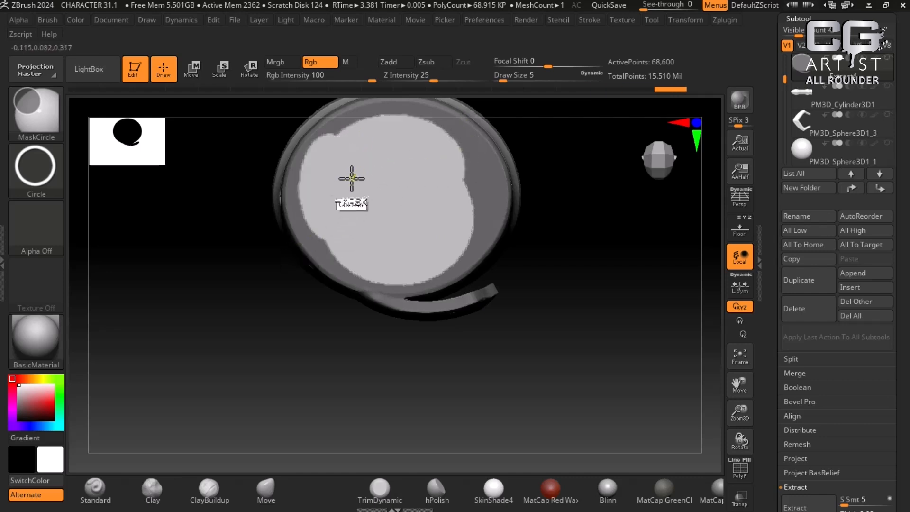
{"action": "left_click_drag", "start_coordinate": [339, 156], "coordinate": [493, 248], "text": "ctrl+alt"}
{"action": "left_click_drag", "start_coordinate": [622, 296], "coordinate": [621, 386]}
{"action": "mouse_move", "coordinate": [622, 339]}
{"action": "left_mouse_down"}
{"action": "mouse_move", "coordinate": [642, 325]}
{"action": "mouse_move", "coordinate": [626, 341]}
{"action": "mouse_move", "coordinate": [636, 346]}
{"action": "mouse_move", "coordinate": [633, 332]}
{"action": "left_mouse_up"}
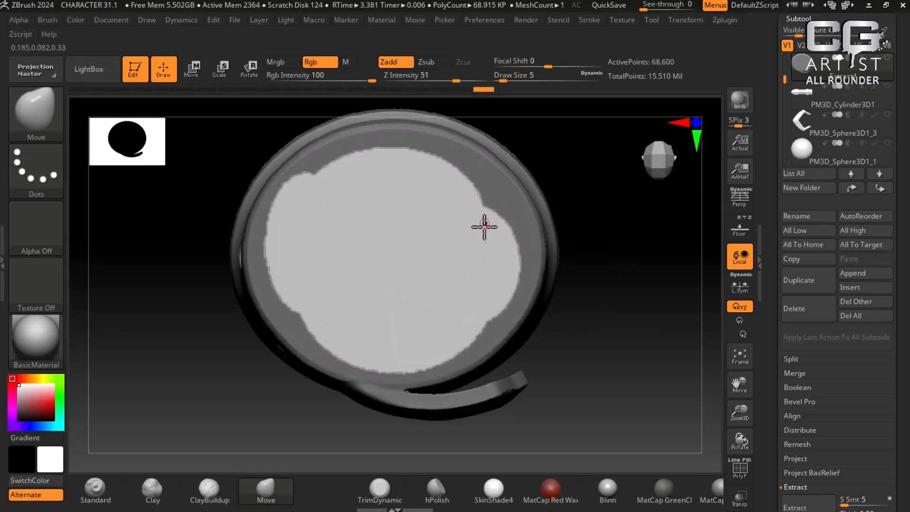
Step: Activate symmetry for masking the belt
{"action": "left_click", "coordinate": [686, 20]}
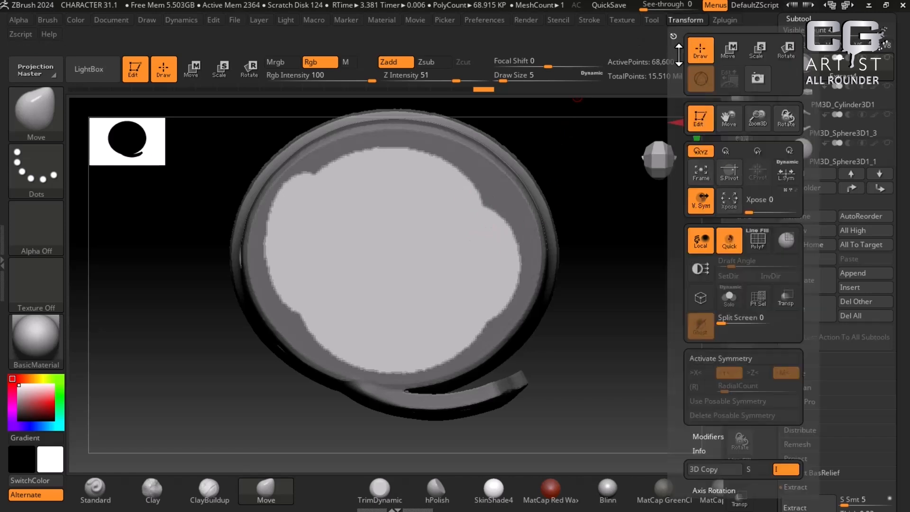
{"action": "left_click", "coordinate": [718, 362]}
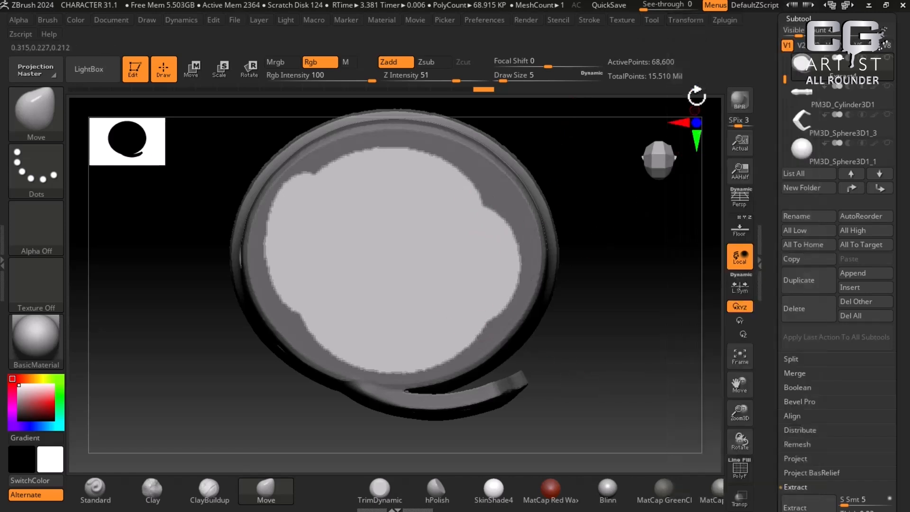
{"action": "left_click", "coordinate": [688, 20]}
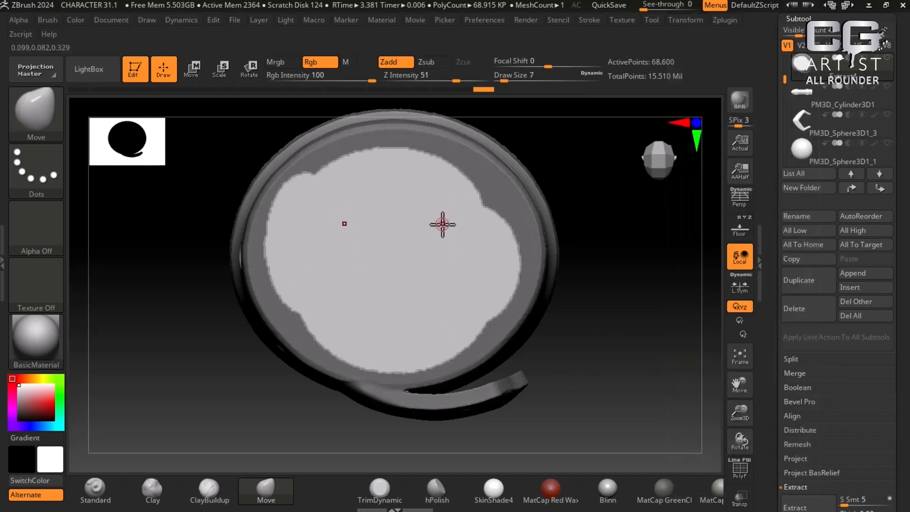
{"action": "key", "text": "ctrl"}
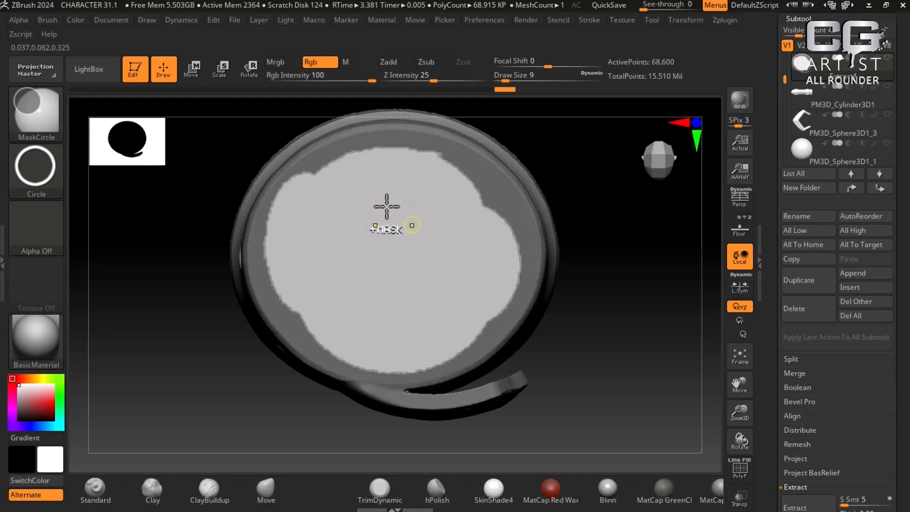
Step: Try MaskCurvePen on the belt's top face, but set the masking brush to MaskPen
{"action": "left_click", "coordinate": [50, 120], "text": "ctrl"}
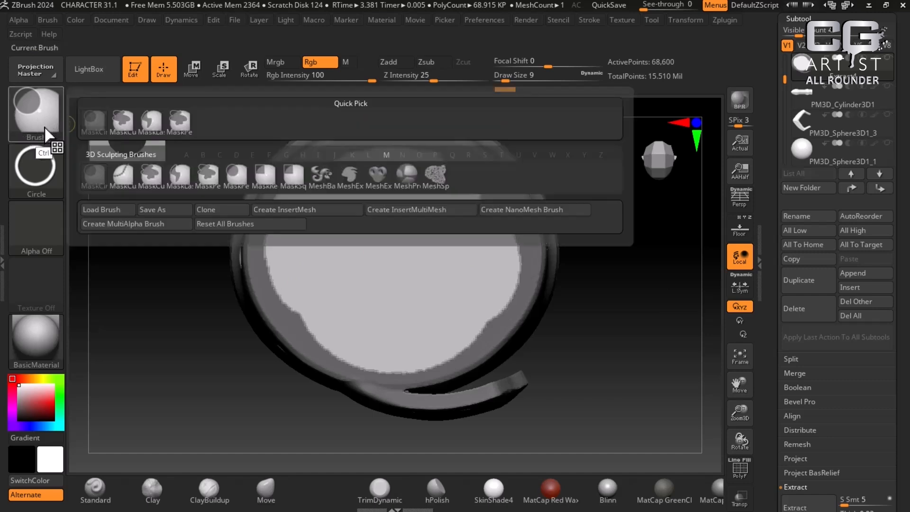
{"action": "left_click", "coordinate": [150, 181]}
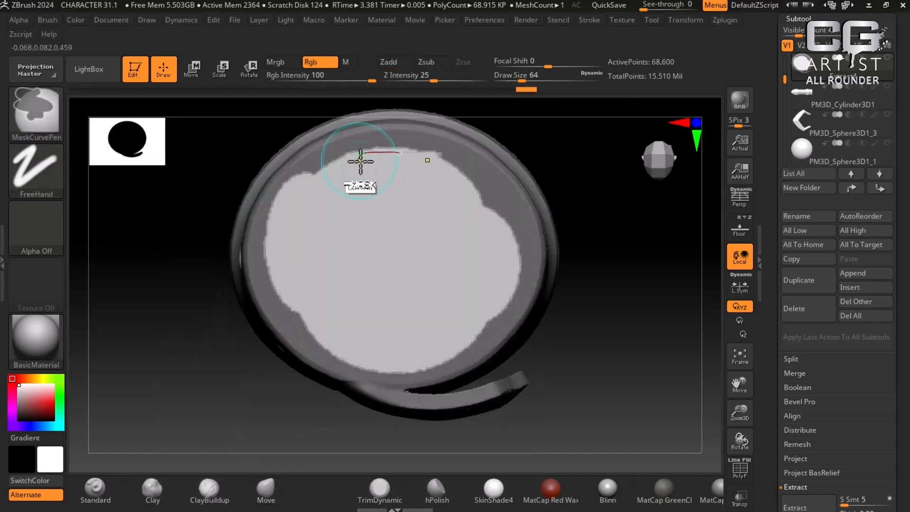
{"action": "left_click", "coordinate": [42, 115], "text": "ctrl+alt"}
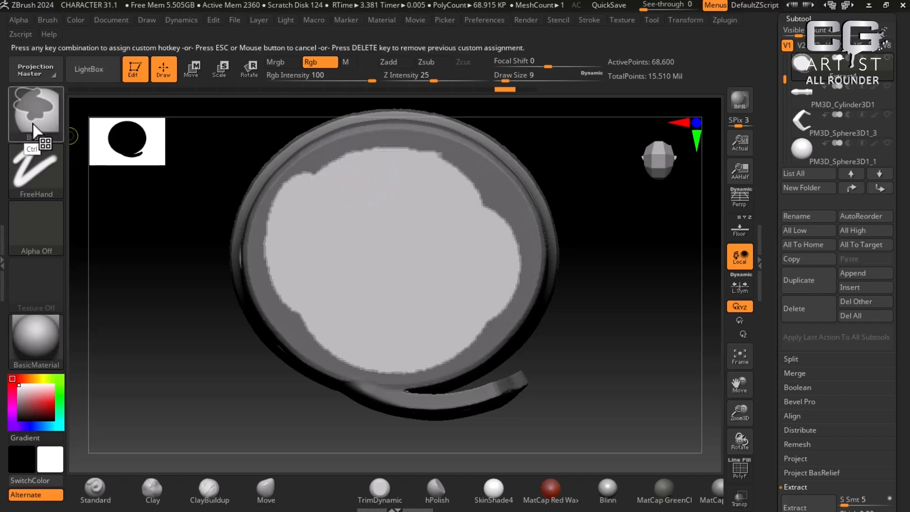
{"action": "left_click", "coordinate": [34, 130]}
{"action": "left_click", "coordinate": [218, 181]}
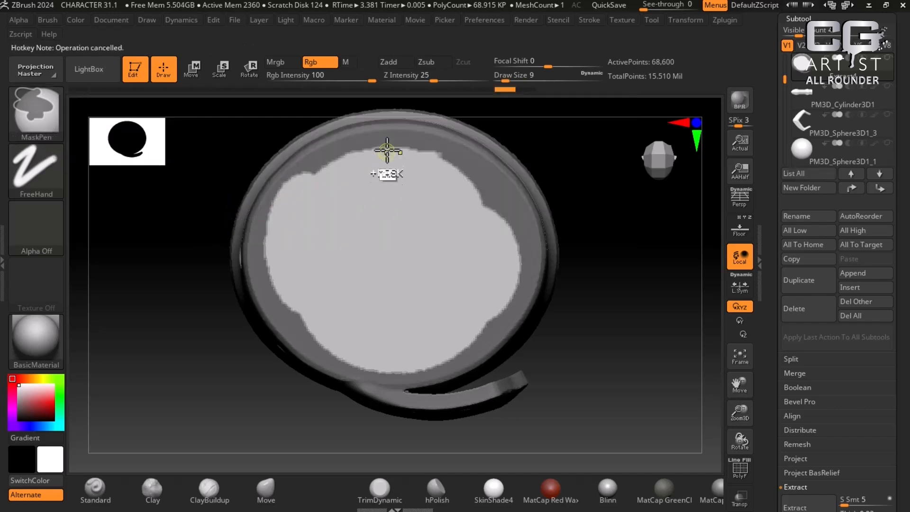
Step: Erase the remaining inner mask on the belt's flat top face with MaskPen, leaving a thin even border along the rim
{"action": "mouse_move", "coordinate": [366, 159]}
{"action": "left_mouse_down", "text": "ctrl+alt"}
{"action": "mouse_move", "coordinate": [386, 146]}
{"action": "mouse_move", "coordinate": [315, 163]}
{"action": "mouse_move", "coordinate": [406, 156]}
{"action": "mouse_move", "coordinate": [305, 179]}
{"action": "mouse_move", "coordinate": [378, 155]}
{"action": "left_mouse_up", "text": "ctrl+alt"}
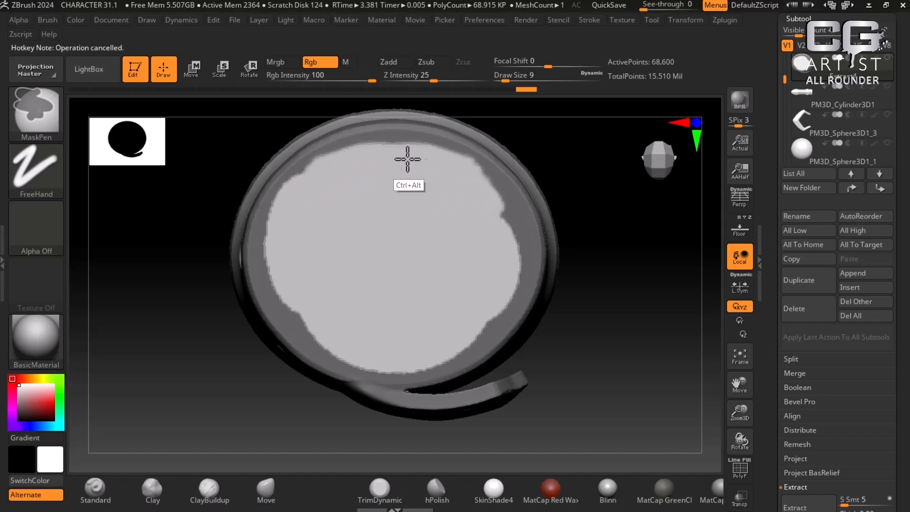
{"action": "mouse_move", "coordinate": [300, 176]}
{"action": "left_mouse_down", "text": "ctrl+alt"}
{"action": "mouse_move", "coordinate": [270, 186]}
{"action": "mouse_move", "coordinate": [290, 185]}
{"action": "mouse_move", "coordinate": [266, 266]}
{"action": "mouse_move", "coordinate": [260, 240]}
{"action": "mouse_move", "coordinate": [290, 308]}
{"action": "mouse_move", "coordinate": [339, 349]}
{"action": "mouse_move", "coordinate": [379, 353]}
{"action": "left_mouse_up", "text": "ctrl+alt"}
{"action": "mouse_move", "coordinate": [508, 245]}
{"action": "left_mouse_down", "text": "ctrl+alt"}
{"action": "mouse_move", "coordinate": [504, 215]}
{"action": "mouse_move", "coordinate": [514, 256]}
{"action": "mouse_move", "coordinate": [489, 317]}
{"action": "mouse_move", "coordinate": [508, 301]}
{"action": "mouse_move", "coordinate": [480, 340]}
{"action": "mouse_move", "coordinate": [403, 370]}
{"action": "left_mouse_up", "text": "ctrl+alt"}
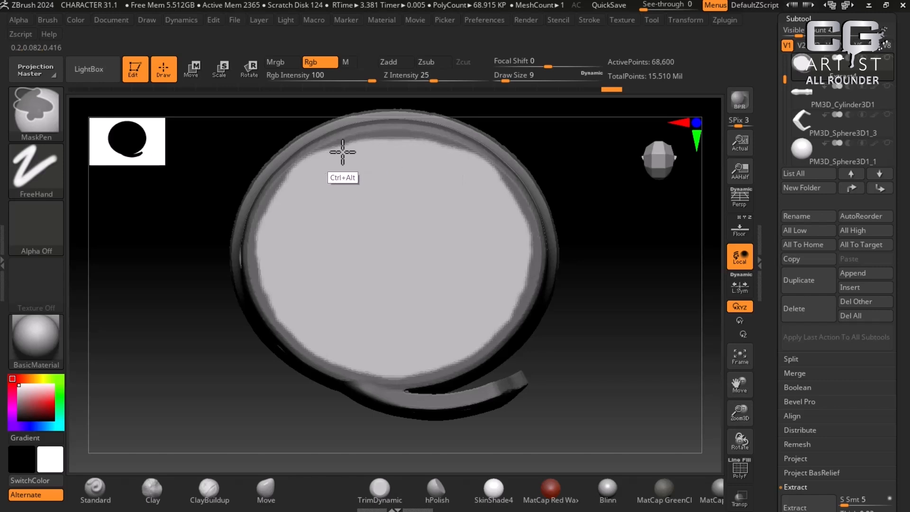
{"action": "left_click_drag", "start_coordinate": [361, 147], "coordinate": [329, 173], "text": "ctrl+alt"}
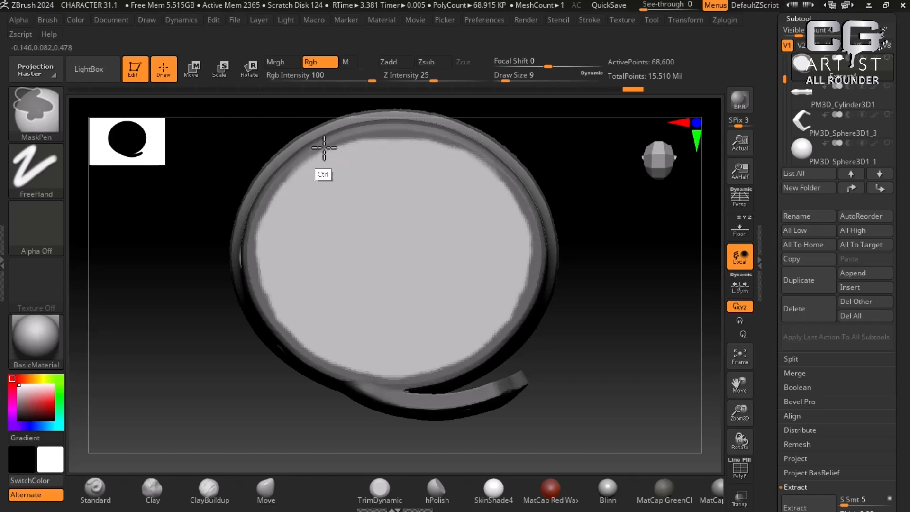
Step: Clear the inner mask on the belt's flat underside with MaskPen, leaving an even border around the rim
{"action": "mouse_move", "coordinate": [599, 336]}
{"action": "left_mouse_down"}
{"action": "mouse_move", "coordinate": [618, 311]}
{"action": "mouse_move", "coordinate": [670, 314]}
{"action": "mouse_move", "coordinate": [652, 333]}
{"action": "mouse_move", "coordinate": [689, 355]}
{"action": "mouse_move", "coordinate": [539, 308]}
{"action": "mouse_move", "coordinate": [641, 328]}
{"action": "left_mouse_up"}
{"action": "key", "text": "ctrl+alt"}
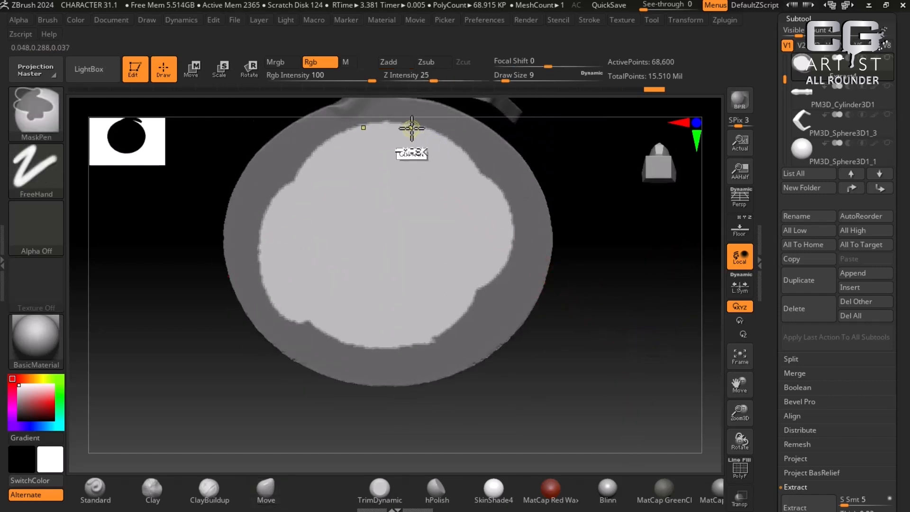
{"action": "mouse_move", "coordinate": [336, 131]}
{"action": "left_mouse_down", "text": "ctrl+alt"}
{"action": "mouse_move", "coordinate": [357, 122]}
{"action": "mouse_move", "coordinate": [305, 156]}
{"action": "mouse_move", "coordinate": [290, 148]}
{"action": "mouse_move", "coordinate": [322, 127]}
{"action": "mouse_move", "coordinate": [264, 172]}
{"action": "mouse_move", "coordinate": [297, 146]}
{"action": "mouse_move", "coordinate": [264, 178]}
{"action": "mouse_move", "coordinate": [252, 220]}
{"action": "mouse_move", "coordinate": [261, 199]}
{"action": "mouse_move", "coordinate": [246, 209]}
{"action": "mouse_move", "coordinate": [264, 179]}
{"action": "mouse_move", "coordinate": [316, 151]}
{"action": "mouse_move", "coordinate": [301, 174]}
{"action": "mouse_move", "coordinate": [329, 142]}
{"action": "mouse_move", "coordinate": [244, 237]}
{"action": "mouse_move", "coordinate": [288, 311]}
{"action": "mouse_move", "coordinate": [339, 338]}
{"action": "mouse_move", "coordinate": [384, 348]}
{"action": "mouse_move", "coordinate": [485, 293]}
{"action": "mouse_move", "coordinate": [495, 261]}
{"action": "mouse_move", "coordinate": [488, 275]}
{"action": "mouse_move", "coordinate": [532, 246]}
{"action": "mouse_move", "coordinate": [532, 229]}
{"action": "mouse_move", "coordinate": [520, 266]}
{"action": "mouse_move", "coordinate": [457, 327]}
{"action": "mouse_move", "coordinate": [464, 337]}
{"action": "mouse_move", "coordinate": [429, 349]}
{"action": "mouse_move", "coordinate": [341, 351]}
{"action": "mouse_move", "coordinate": [458, 368]}
{"action": "mouse_move", "coordinate": [438, 358]}
{"action": "mouse_move", "coordinate": [523, 276]}
{"action": "mouse_move", "coordinate": [377, 346]}
{"action": "left_mouse_up", "text": "ctrl+alt"}
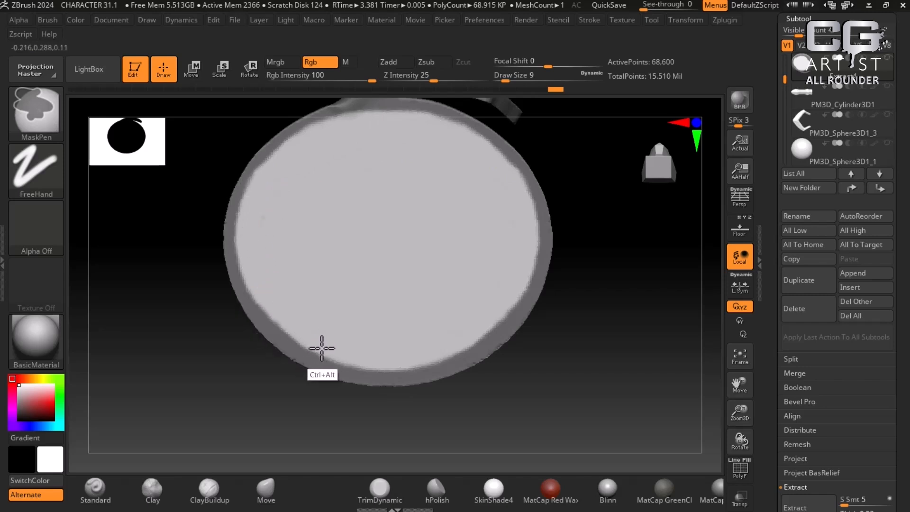
Step: Extract the belt's masked border with a thickness of 0.002 and accept it as a new subtool
{"action": "mouse_move", "coordinate": [563, 331]}
{"action": "left_mouse_down"}
{"action": "mouse_move", "coordinate": [656, 336]}
{"action": "mouse_move", "coordinate": [645, 315]}
{"action": "mouse_move", "coordinate": [660, 315]}
{"action": "left_mouse_up"}
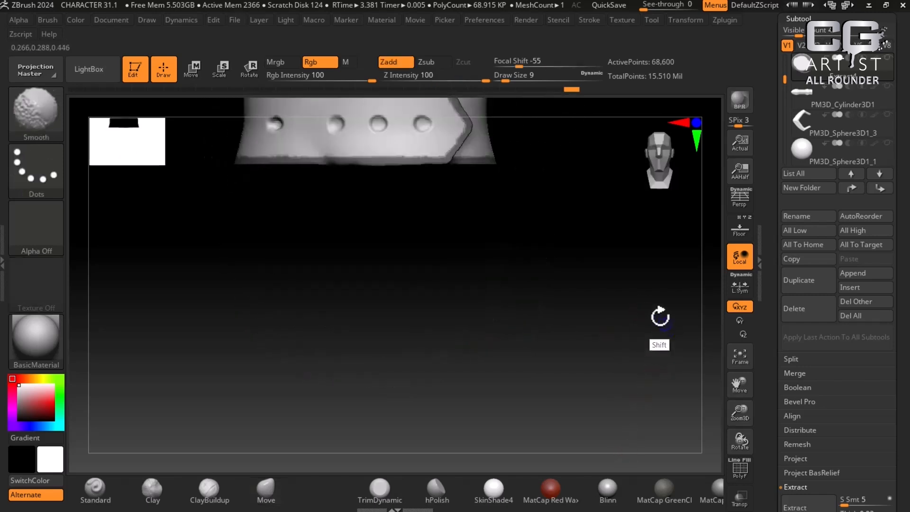
{"action": "scroll", "coordinate": [774, 379], "scroll_direction": "down", "scroll_amount": 5}
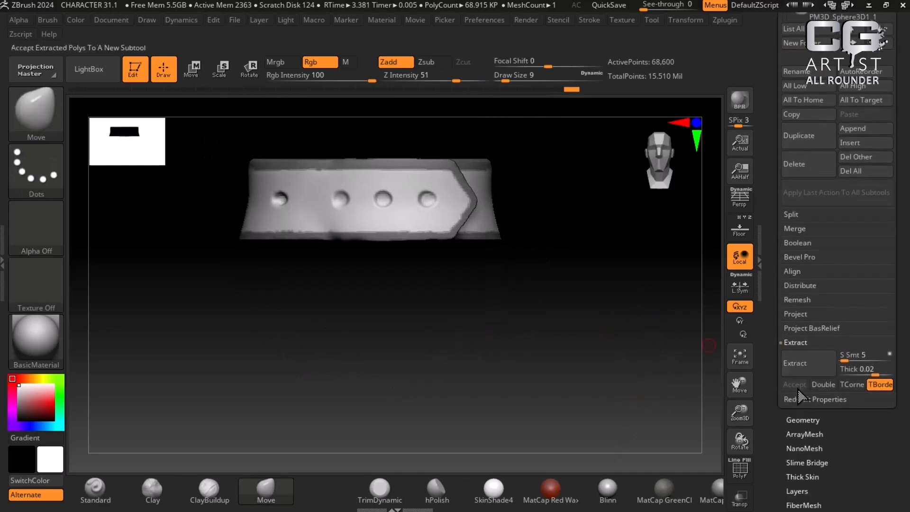
{"action": "left_click", "coordinate": [832, 370]}
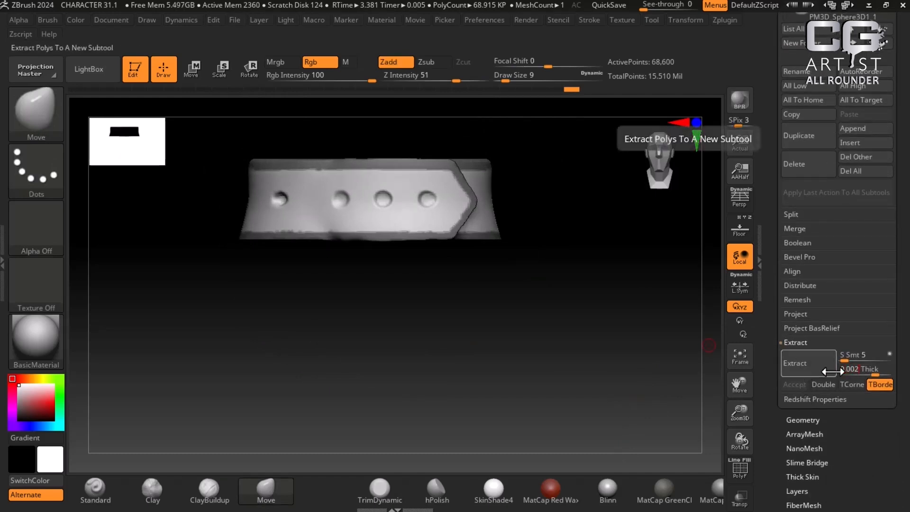
{"action": "left_click", "coordinate": [811, 376]}
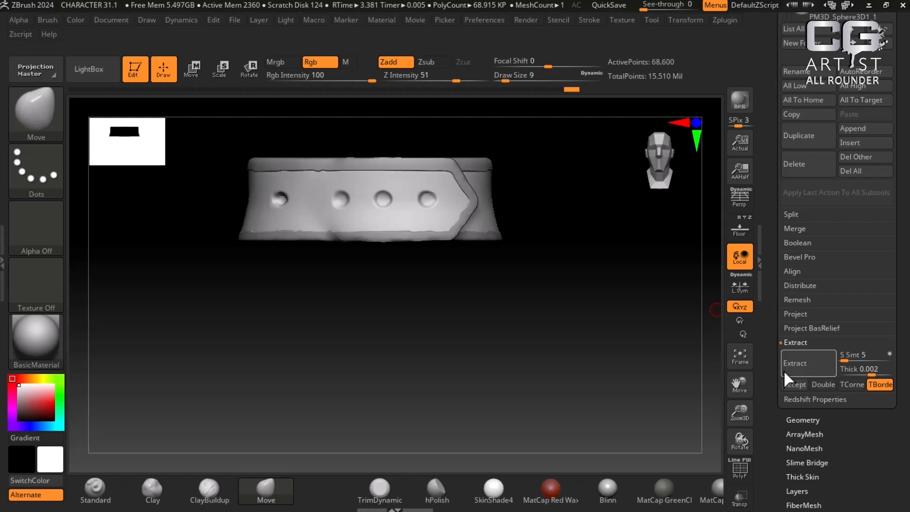
{"action": "left_click", "coordinate": [795, 385]}
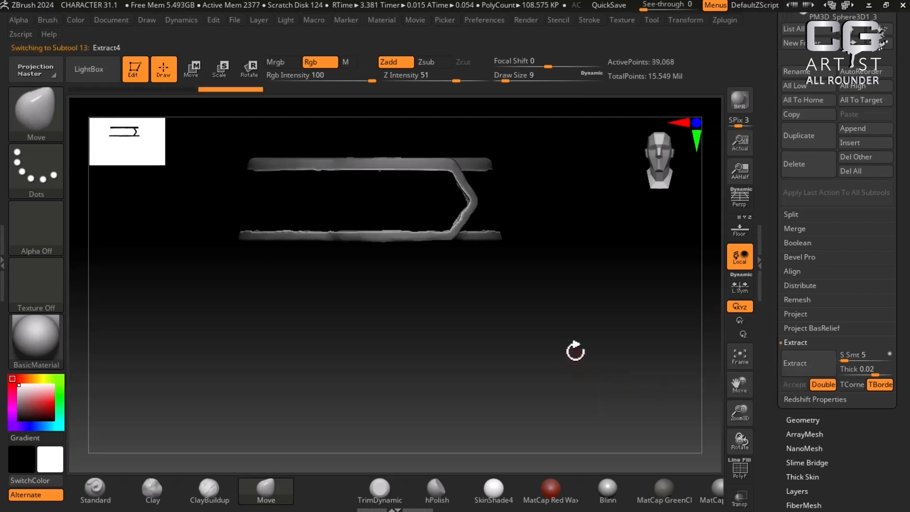
Step: Show the whole character and check the extracted belt trim against the buckle and the rest of the costume
{"action": "scroll", "coordinate": [774, 240], "scroll_direction": "up", "scroll_amount": 4}
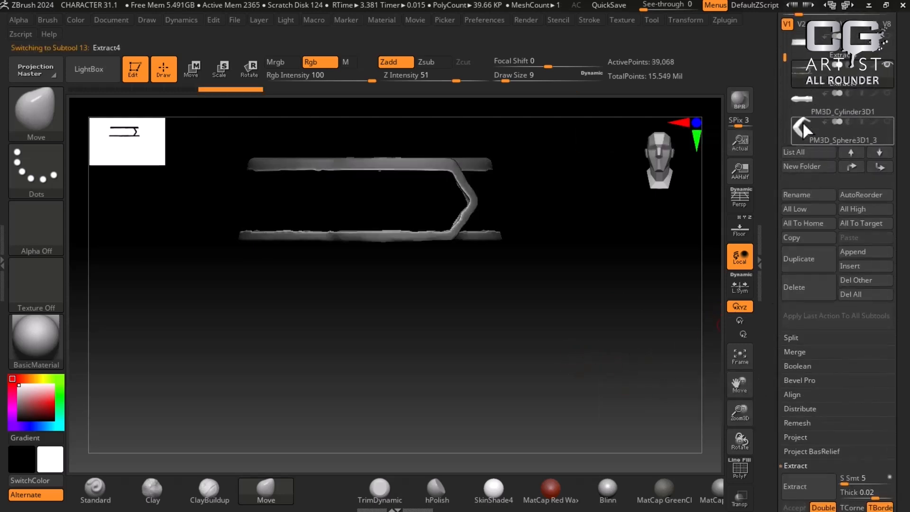
{"action": "key", "text": "shift"}
{"action": "mouse_move", "coordinate": [805, 80]}
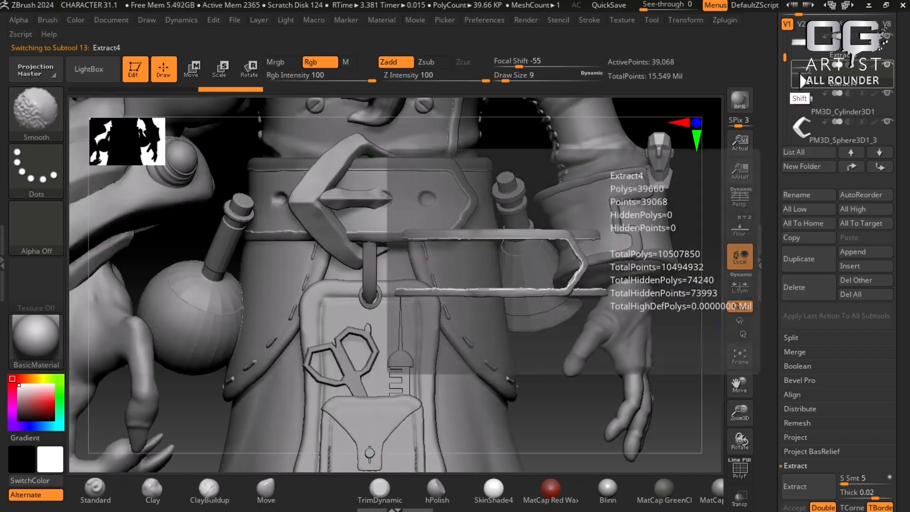
{"action": "left_click_drag", "start_coordinate": [684, 340], "coordinate": [695, 332]}
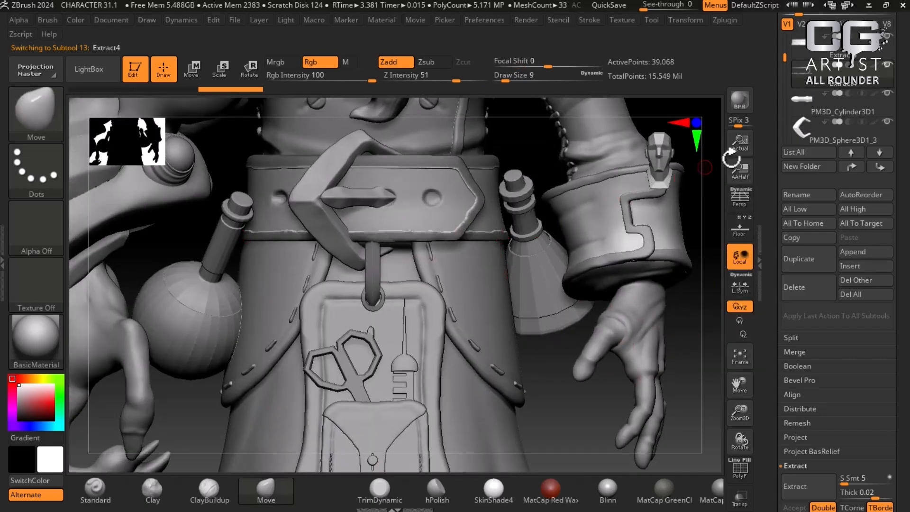
{"action": "key", "text": "shift"}
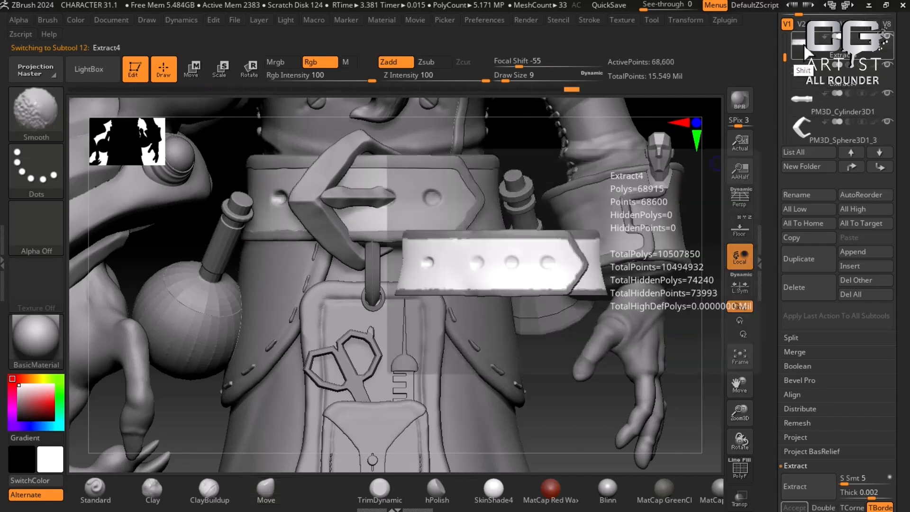
Step: Isolate the extracted trim together with the belt beneath it, keeping the trim as the active subtool
{"action": "left_click", "coordinate": [805, 49], "text": "shift"}
{"action": "left_click", "coordinate": [804, 77], "text": "shift"}
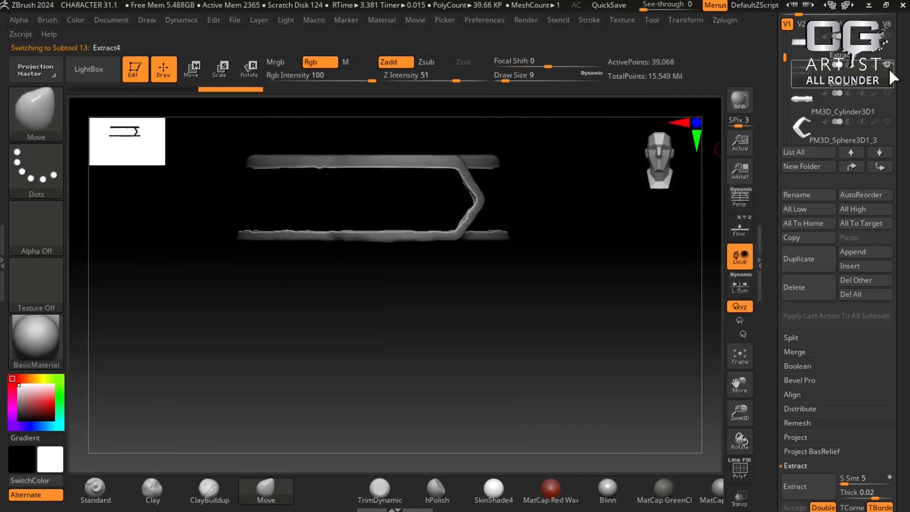
{"action": "mouse_move", "coordinate": [891, 63]}
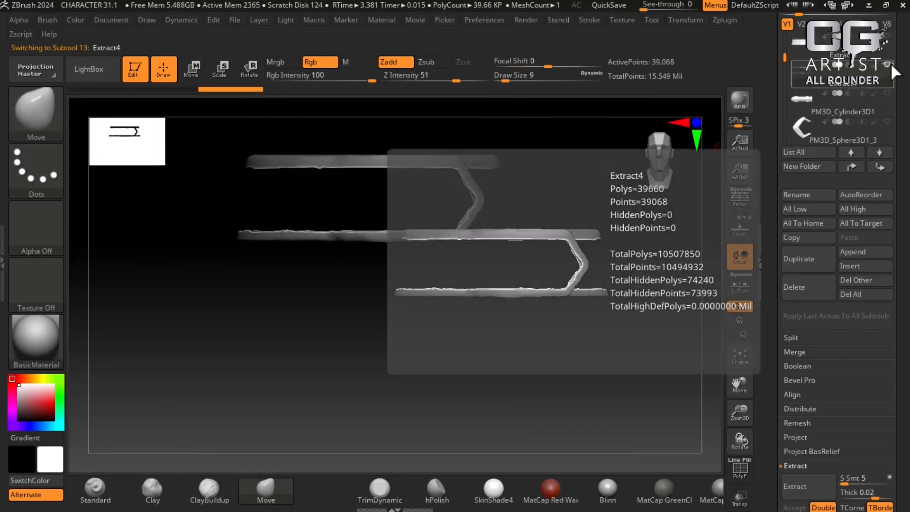
{"action": "left_click", "coordinate": [890, 36]}
{"action": "left_click_drag", "start_coordinate": [608, 307], "coordinate": [612, 343], "text": "alt"}
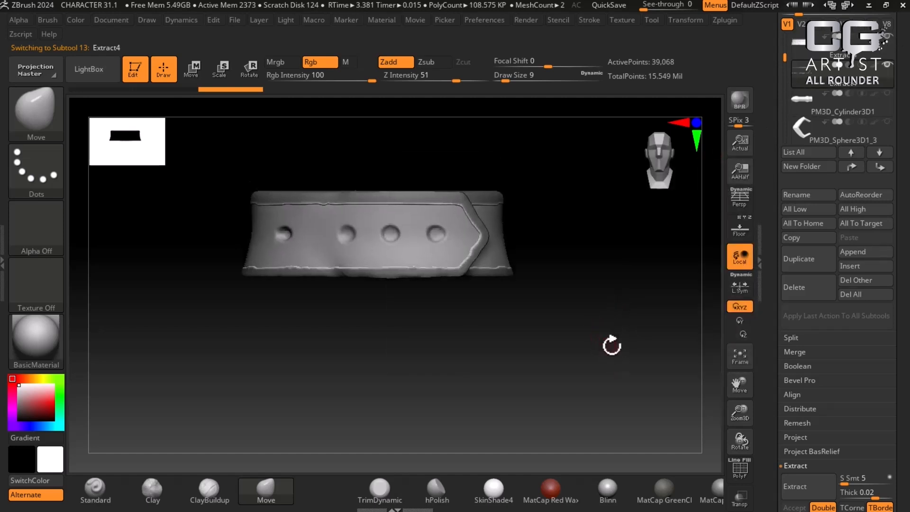
{"action": "left_click_drag", "start_coordinate": [645, 300], "coordinate": [571, 276]}
{"action": "mouse_move", "coordinate": [534, 181]}
{"action": "left_mouse_down"}
{"action": "mouse_move", "coordinate": [532, 219]}
{"action": "mouse_move", "coordinate": [539, 209]}
{"action": "left_mouse_up"}
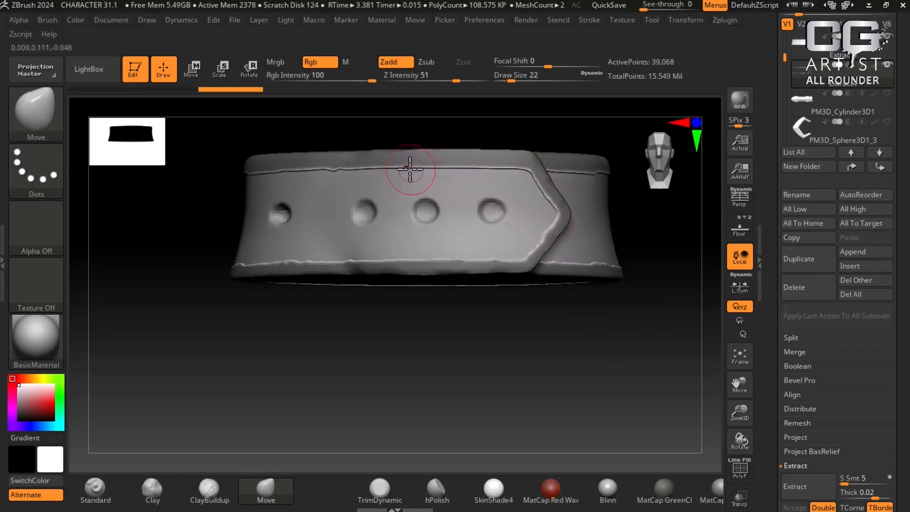
Step: Smooth the belt trim's jagged edges around the front, pointed tip and back with a draw size of 22
{"action": "key", "text": "shift"}
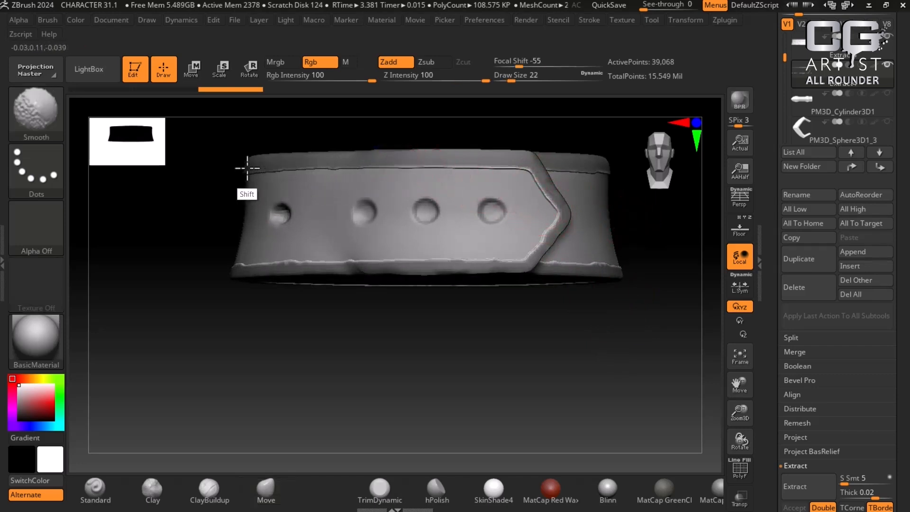
{"action": "mouse_move", "coordinate": [247, 168]}
{"action": "left_mouse_down", "text": "shift"}
{"action": "mouse_move", "coordinate": [503, 169]}
{"action": "mouse_move", "coordinate": [541, 216]}
{"action": "mouse_move", "coordinate": [530, 240]}
{"action": "mouse_move", "coordinate": [387, 258]}
{"action": "left_mouse_up", "text": "shift"}
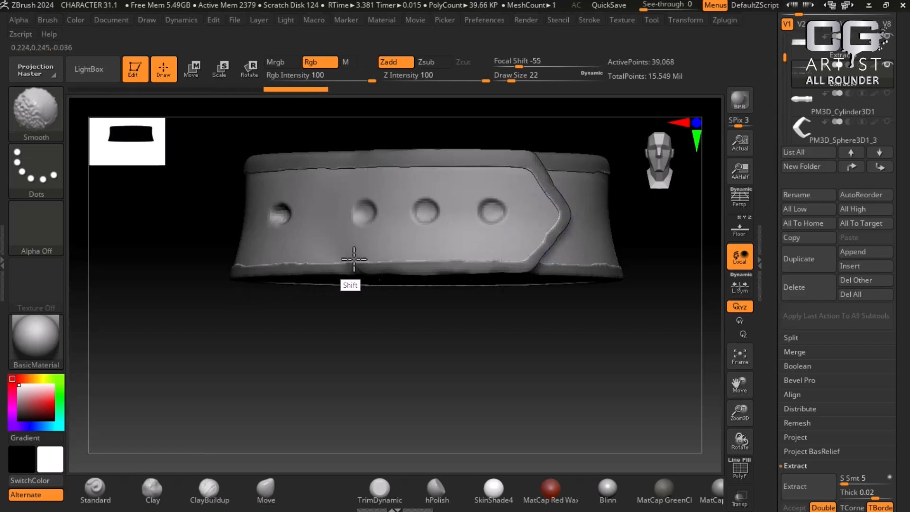
{"action": "mouse_move", "coordinate": [466, 296]}
{"action": "left_mouse_down"}
{"action": "mouse_move", "coordinate": [474, 325]}
{"action": "mouse_move", "coordinate": [262, 278]}
{"action": "mouse_move", "coordinate": [152, 280]}
{"action": "left_mouse_up"}
{"action": "left_click_drag", "start_coordinate": [360, 348], "coordinate": [478, 349]}
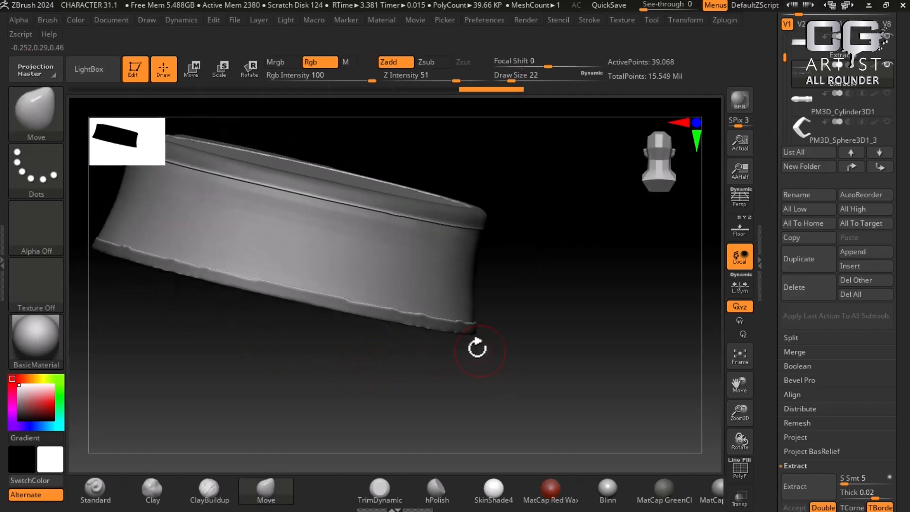
{"action": "left_click_drag", "start_coordinate": [253, 290], "coordinate": [361, 267], "text": "shift"}
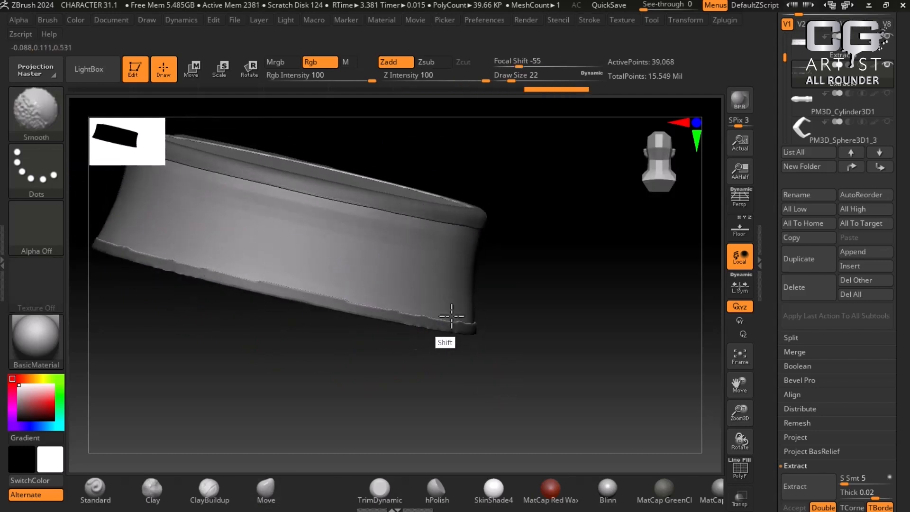
{"action": "left_click_drag", "start_coordinate": [620, 314], "coordinate": [583, 304]}
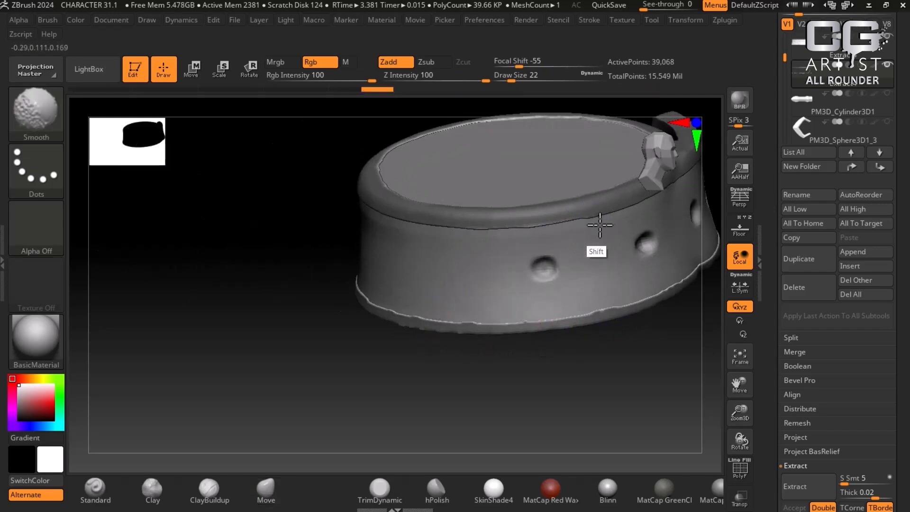
{"action": "mouse_move", "coordinate": [371, 345]}
{"action": "left_mouse_down"}
{"action": "mouse_move", "coordinate": [319, 325]}
{"action": "mouse_move", "coordinate": [494, 421]}
{"action": "mouse_move", "coordinate": [400, 385]}
{"action": "left_mouse_up"}
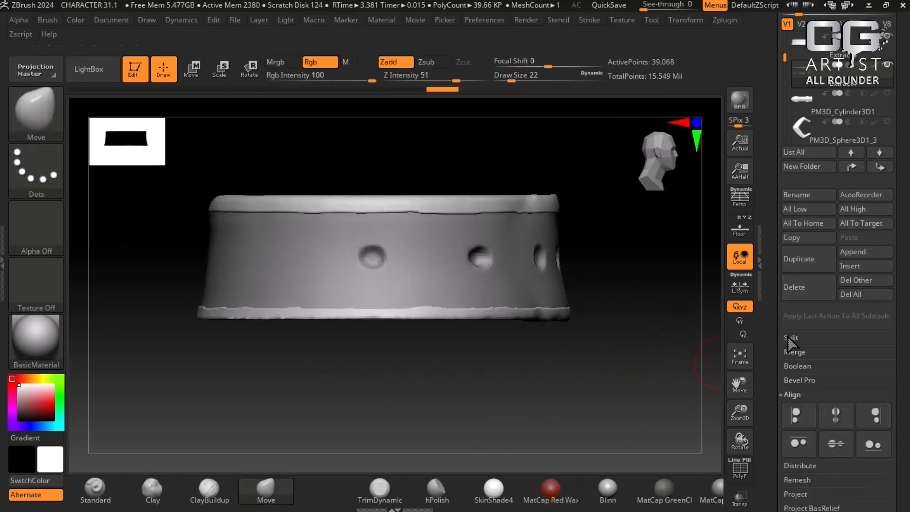
Step: Try to remesh the belt trim using ZRemesher with a target polygon count of 5
{"action": "left_click_drag", "start_coordinate": [789, 341], "coordinate": [784, 270]}
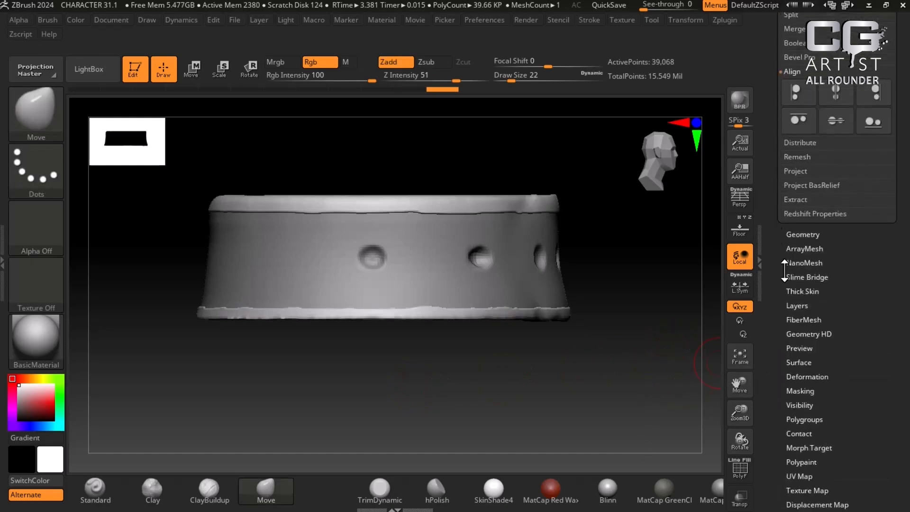
{"action": "left_click", "coordinate": [804, 234]}
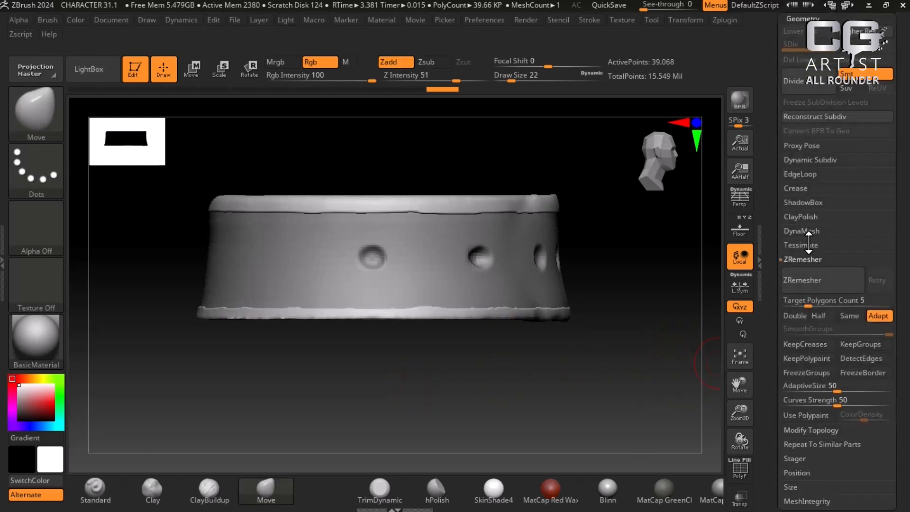
{"action": "left_click", "coordinate": [816, 280]}
{"action": "left_click_drag", "start_coordinate": [575, 398], "coordinate": [551, 399]}
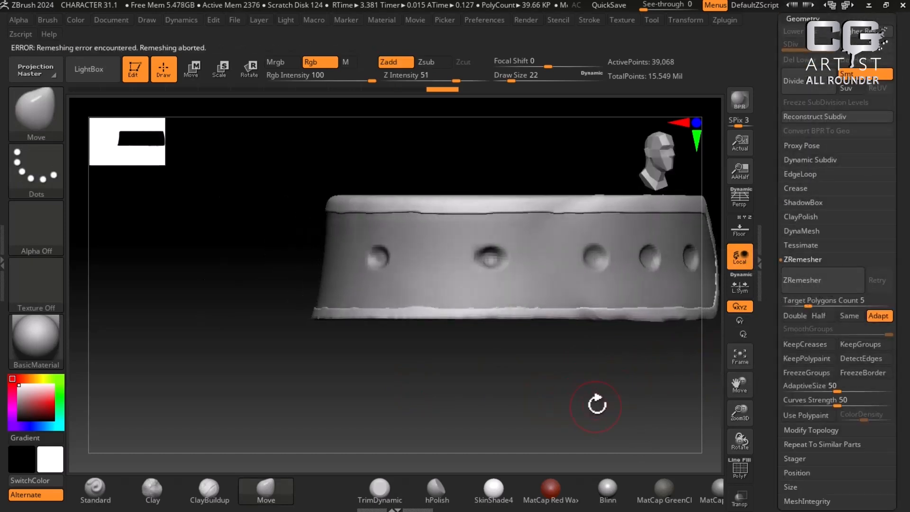
Step: Examine the belt trim's wireframe and polygroups with PolyFrame, and turn the display off again
{"action": "key", "text": "shift"}
{"action": "key", "text": "shift+f"}
{"action": "key", "text": "shift+f"}
{"action": "key", "text": "shift+f"}
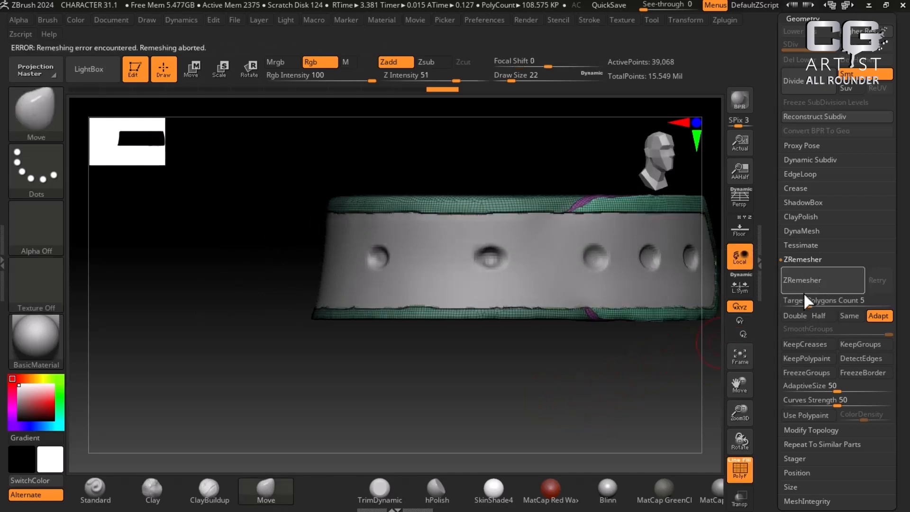
{"action": "left_click_drag", "start_coordinate": [609, 383], "coordinate": [465, 410], "text": "alt"}
{"action": "key", "text": "shift"}
{"action": "key", "text": "shift+f"}
{"action": "key", "text": "shift+f"}
{"action": "key", "text": "shift+f"}
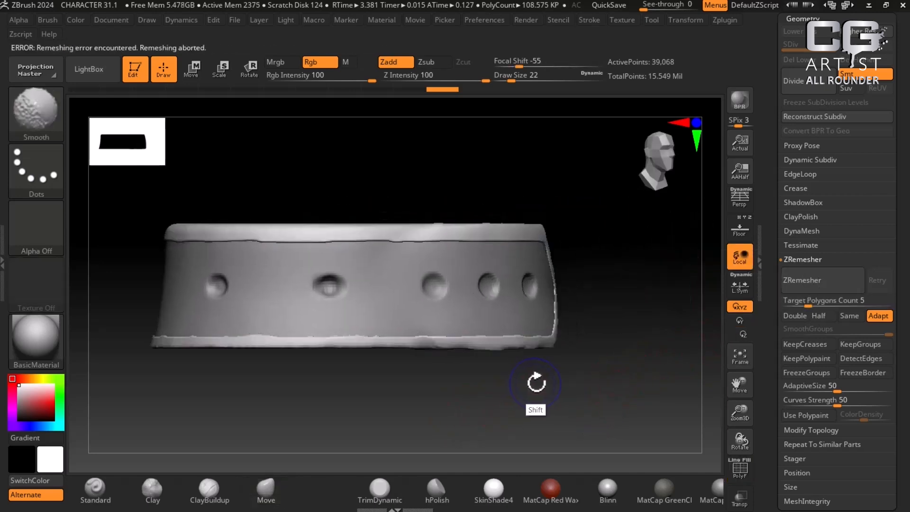
Step: Adjust the lower front edge of the belt trim using the Move brush with a draw size of 50
{"action": "mouse_move", "coordinate": [540, 382]}
{"action": "left_mouse_down"}
{"action": "mouse_move", "coordinate": [590, 419]}
{"action": "mouse_move", "coordinate": [616, 463]}
{"action": "mouse_move", "coordinate": [602, 397]}
{"action": "left_mouse_up"}
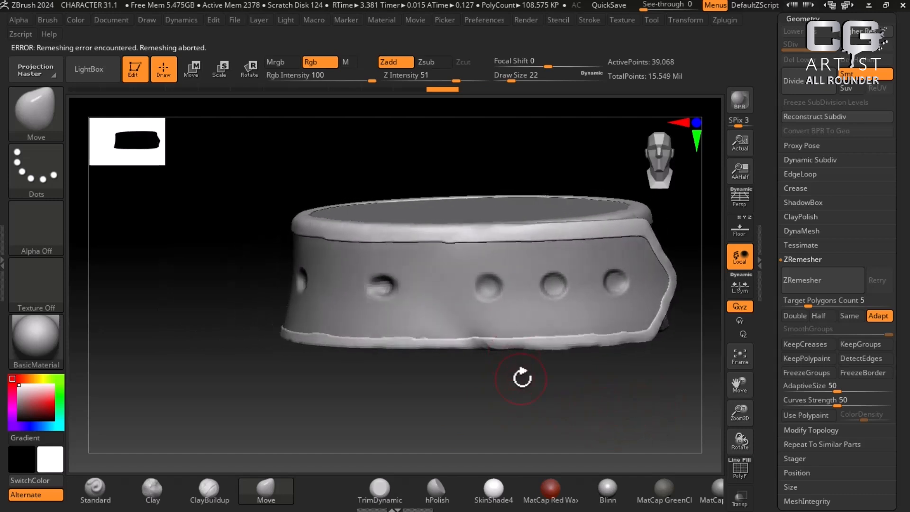
{"action": "key", "text": "bracketright"}
{"action": "key", "text": "bracketright"}
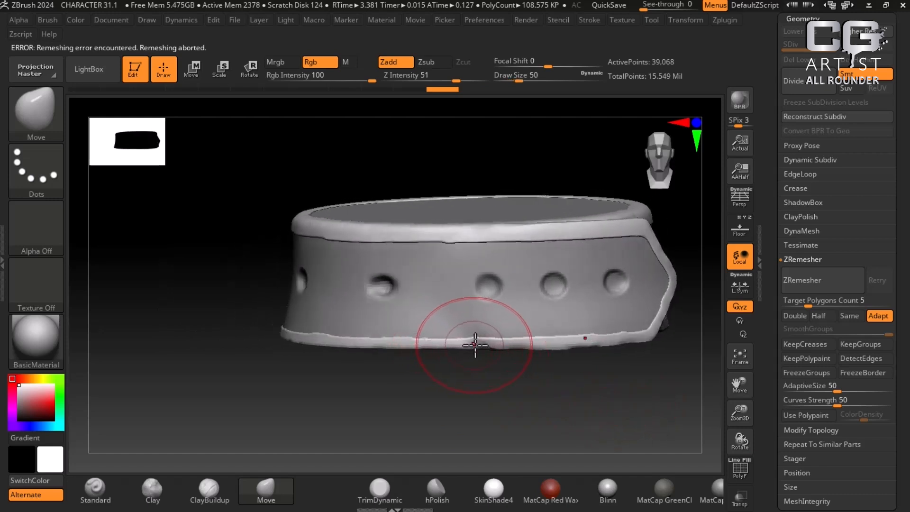
{"action": "mouse_move", "coordinate": [483, 360]}
{"action": "left_mouse_down"}
{"action": "mouse_move", "coordinate": [504, 356]}
{"action": "mouse_move", "coordinate": [488, 369]}
{"action": "left_mouse_up"}
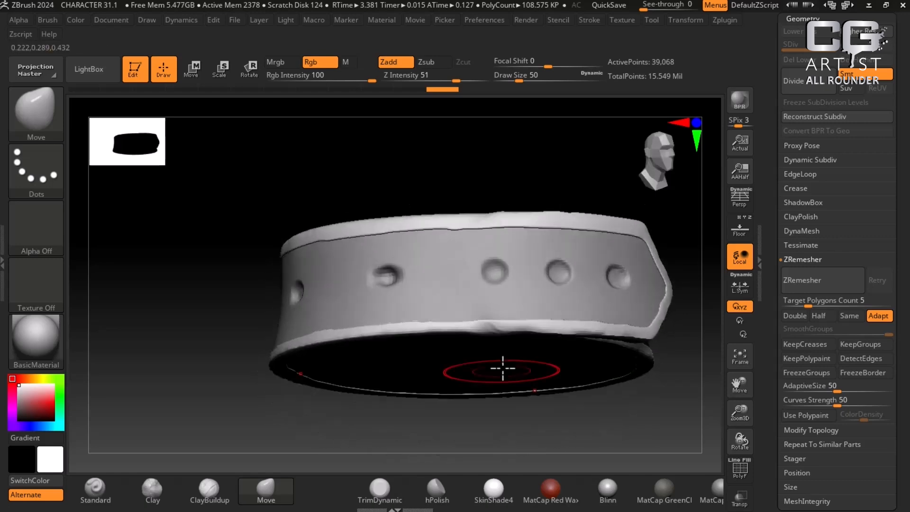
Step: Retry ZRemesher on the adjusted belt trim, keeping the target polygon count of 5
{"action": "key", "text": "alt+Tab"}
{"action": "left_click", "coordinate": [568, 96]}
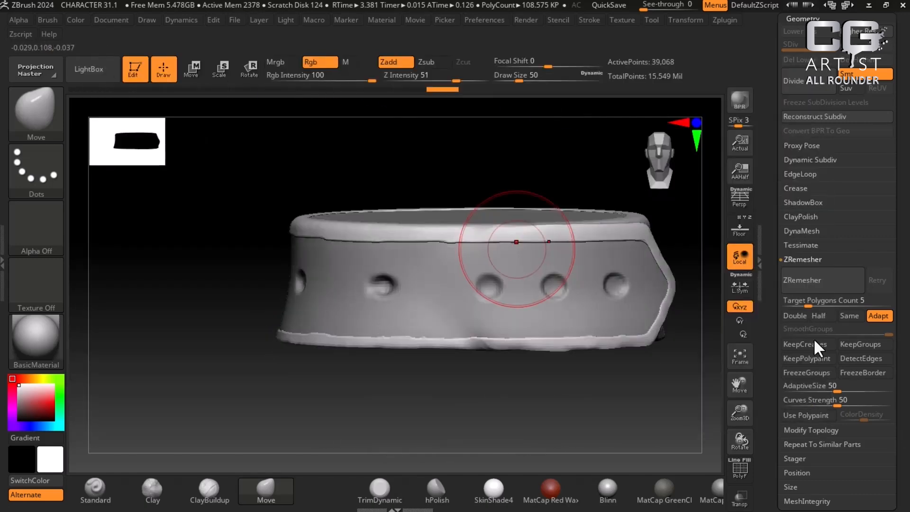
{"action": "left_click", "coordinate": [821, 281]}
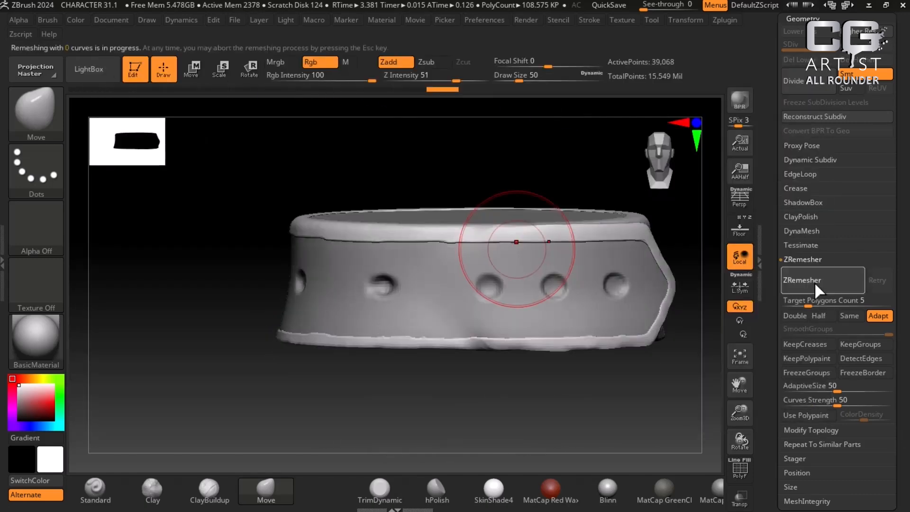
{"action": "left_click_drag", "start_coordinate": [177, 211], "coordinate": [187, 246]}
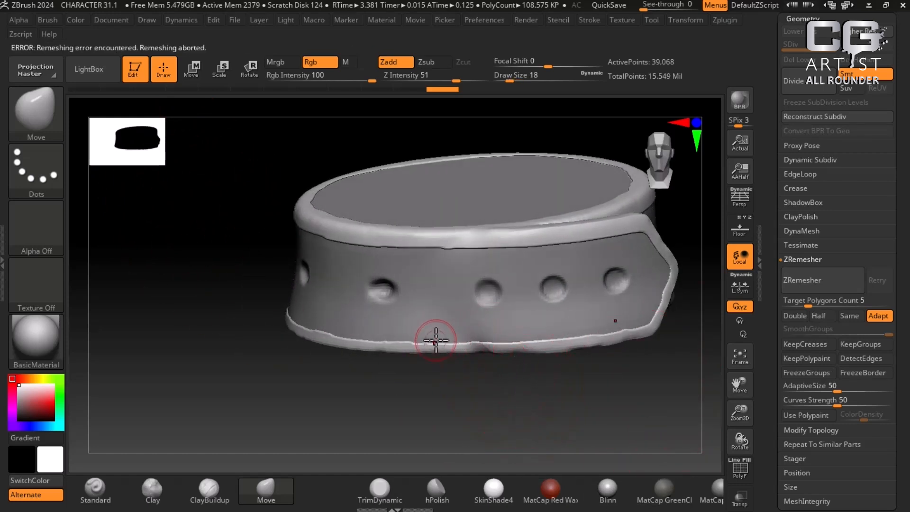
Step: Smooth the belt trim's lower edge along the front and side of the belt, and its upper edge along the front
{"action": "key", "text": "shift"}
{"action": "left_click_drag", "start_coordinate": [455, 394], "coordinate": [474, 370]}
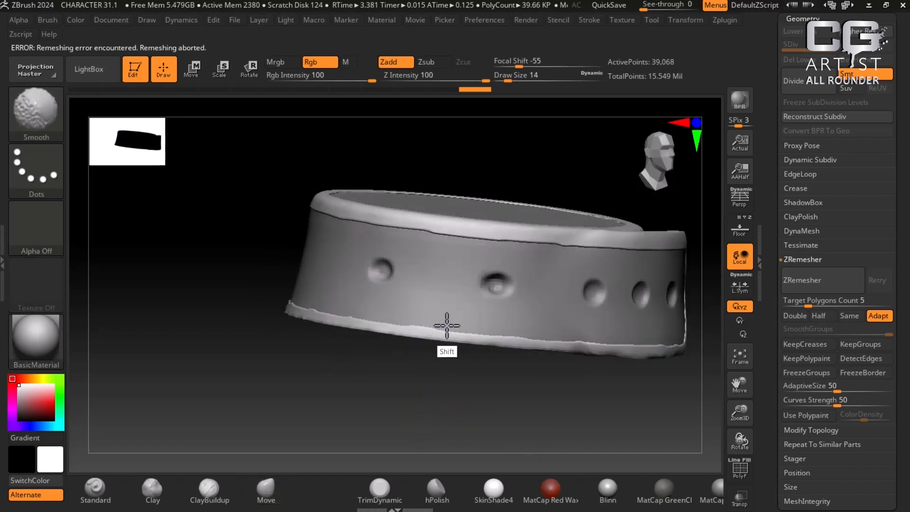
{"action": "left_click_drag", "start_coordinate": [447, 326], "coordinate": [308, 302], "text": "shift"}
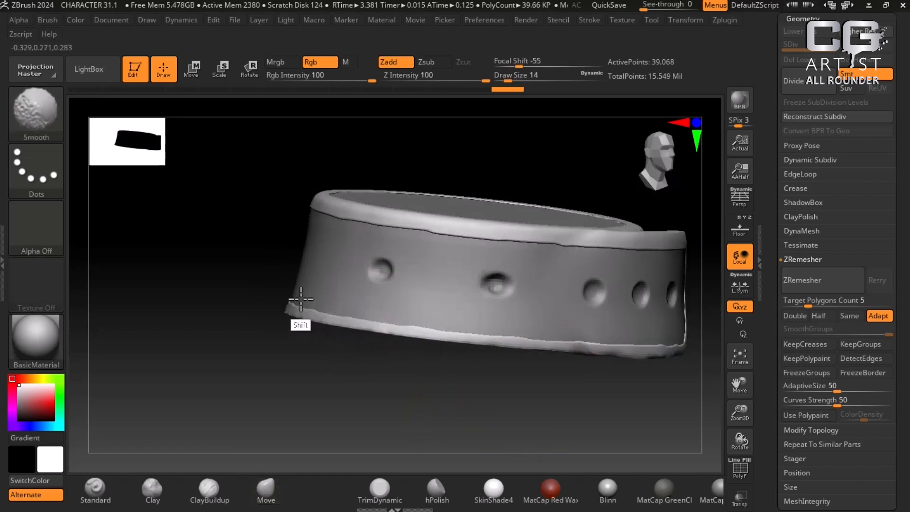
{"action": "left_click_drag", "start_coordinate": [351, 375], "coordinate": [381, 403]}
{"action": "key", "text": "shift"}
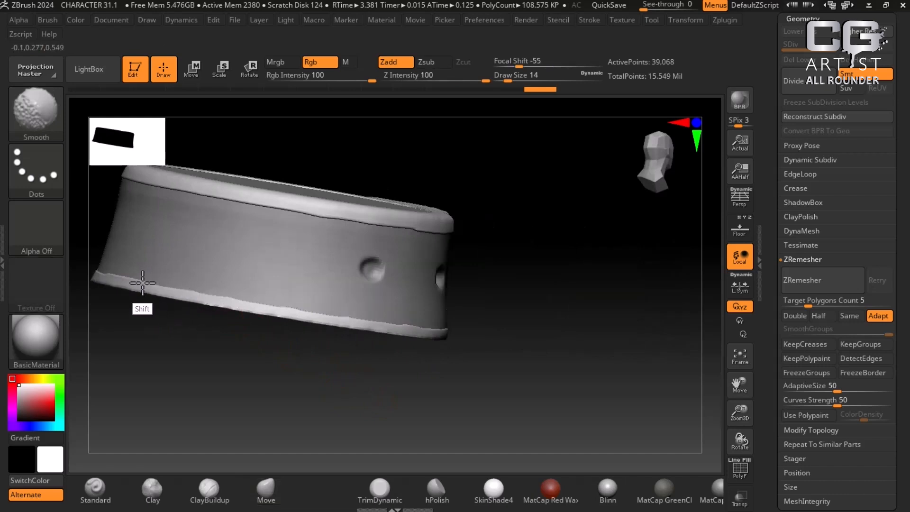
{"action": "left_click_drag", "start_coordinate": [376, 355], "coordinate": [536, 374]}
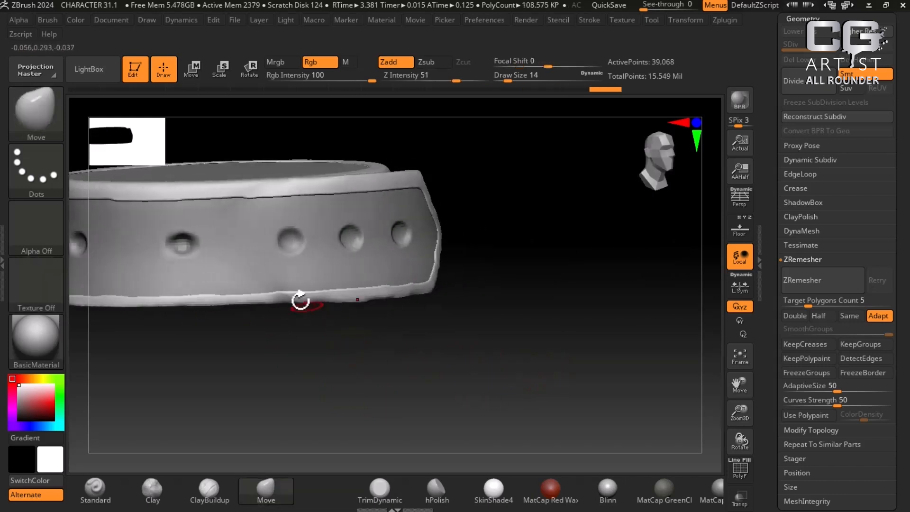
{"action": "key", "text": "shift"}
{"action": "left_click_drag", "start_coordinate": [219, 206], "coordinate": [118, 203], "text": "shift"}
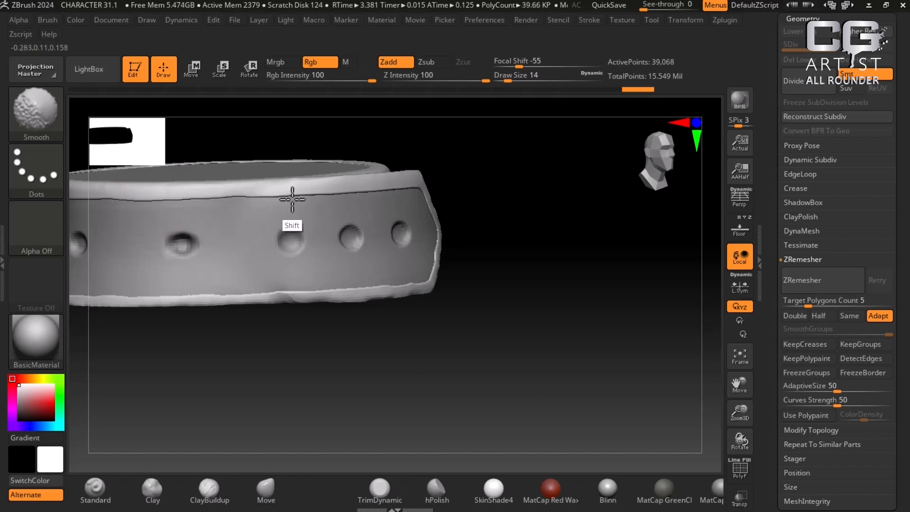
Step: Check the belt trim's polygroups with PolyFrame and smooth the trim's lower edge across the front of the belt
{"action": "key", "text": "shift+f"}
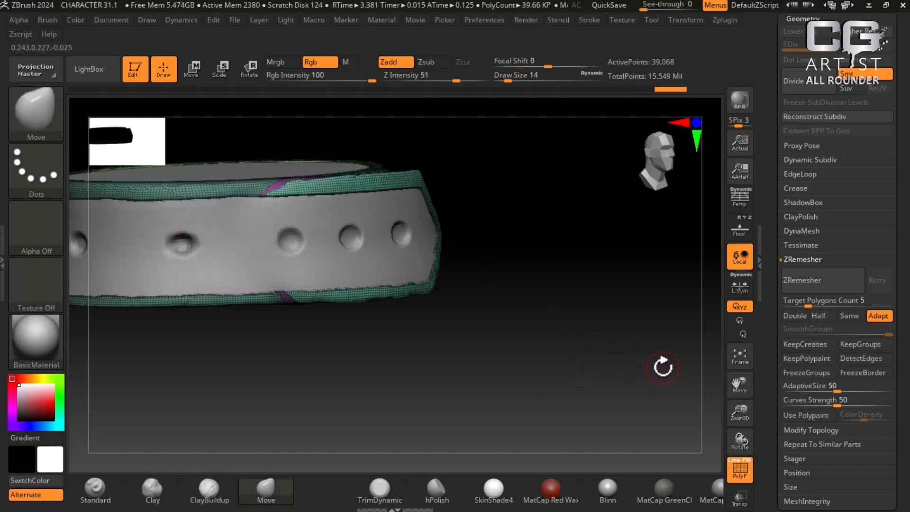
{"action": "mouse_move", "coordinate": [654, 376]}
{"action": "left_mouse_down"}
{"action": "mouse_move", "coordinate": [641, 411]}
{"action": "mouse_move", "coordinate": [624, 348]}
{"action": "mouse_move", "coordinate": [637, 401]}
{"action": "mouse_move", "coordinate": [654, 381]}
{"action": "left_mouse_up"}
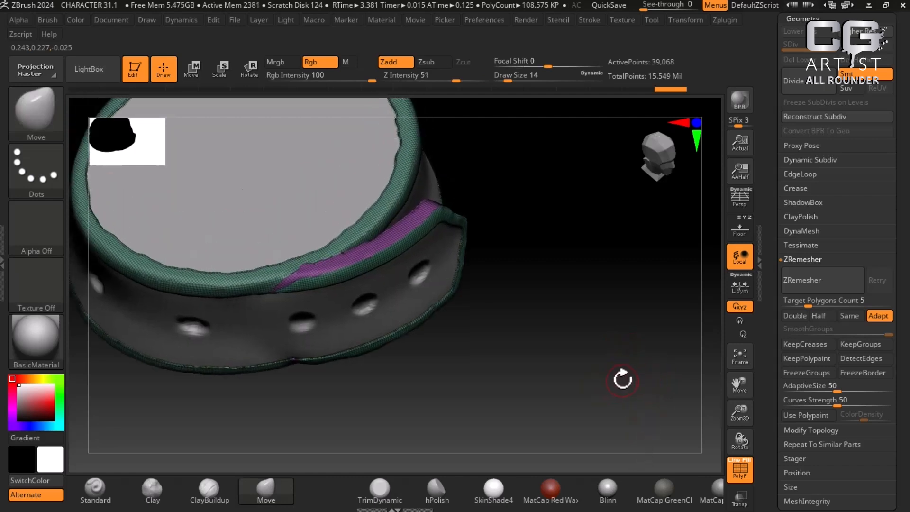
{"action": "key", "text": "shift+f"}
{"action": "mouse_move", "coordinate": [627, 378]}
{"action": "left_mouse_down"}
{"action": "mouse_move", "coordinate": [632, 341]}
{"action": "mouse_move", "coordinate": [630, 372]}
{"action": "mouse_move", "coordinate": [581, 340]}
{"action": "mouse_move", "coordinate": [619, 349]}
{"action": "mouse_move", "coordinate": [595, 368]}
{"action": "left_mouse_up"}
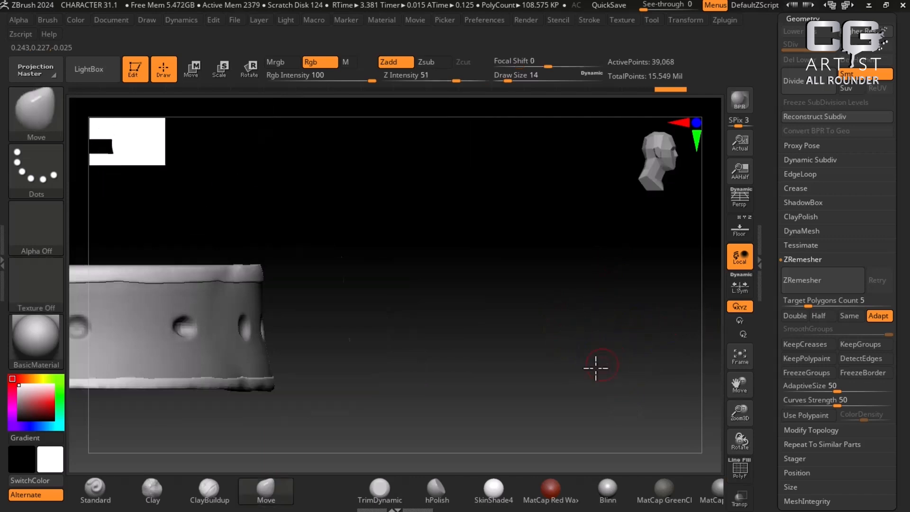
{"action": "left_click_drag", "start_coordinate": [315, 403], "coordinate": [303, 406], "text": "shift"}
{"action": "left_click_drag", "start_coordinate": [285, 379], "coordinate": [95, 377], "text": "shift"}
{"action": "mouse_move", "coordinate": [403, 374]}
{"action": "left_mouse_down", "text": "shift"}
{"action": "mouse_move", "coordinate": [443, 342]}
{"action": "mouse_move", "coordinate": [429, 296]}
{"action": "mouse_move", "coordinate": [400, 346]}
{"action": "left_mouse_up", "text": "shift"}
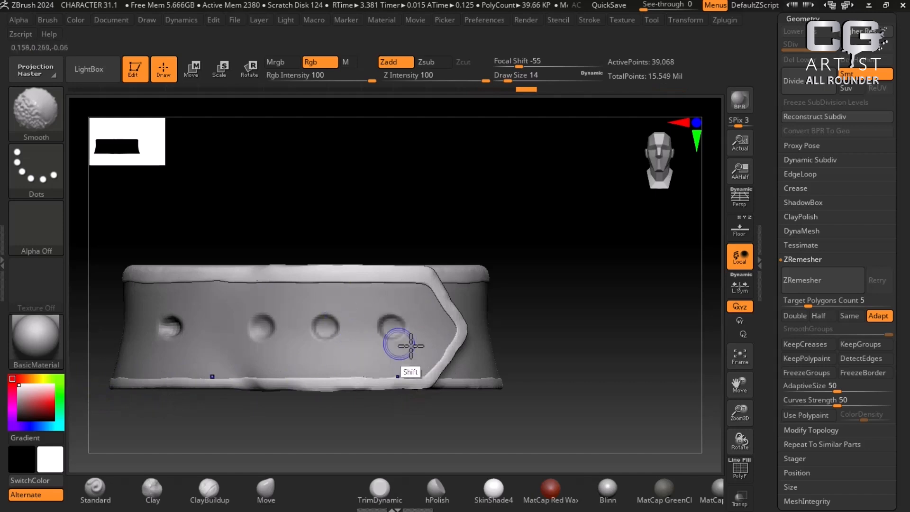
Step: Smooth the belt trim's lower edge all the way around the back of the belt
{"action": "mouse_move", "coordinate": [600, 357]}
{"action": "left_mouse_down"}
{"action": "mouse_move", "coordinate": [567, 355]}
{"action": "mouse_move", "coordinate": [601, 368]}
{"action": "mouse_move", "coordinate": [577, 429]}
{"action": "mouse_move", "coordinate": [541, 439]}
{"action": "mouse_move", "coordinate": [642, 430]}
{"action": "mouse_move", "coordinate": [426, 402]}
{"action": "mouse_move", "coordinate": [448, 464]}
{"action": "left_mouse_up"}
{"action": "mouse_move", "coordinate": [664, 406]}
{"action": "left_mouse_down"}
{"action": "mouse_move", "coordinate": [664, 284]}
{"action": "mouse_move", "coordinate": [350, 404]}
{"action": "left_mouse_up"}
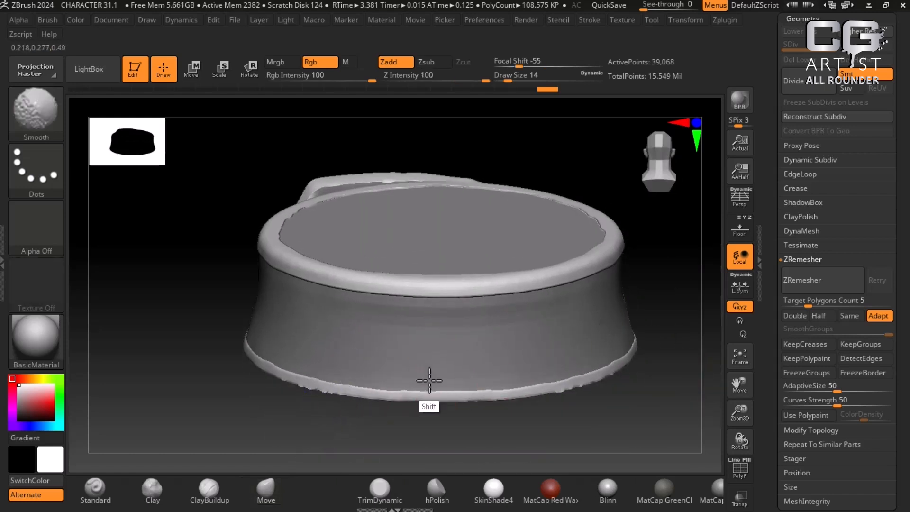
{"action": "left_click_drag", "start_coordinate": [300, 390], "coordinate": [554, 391], "text": "shift"}
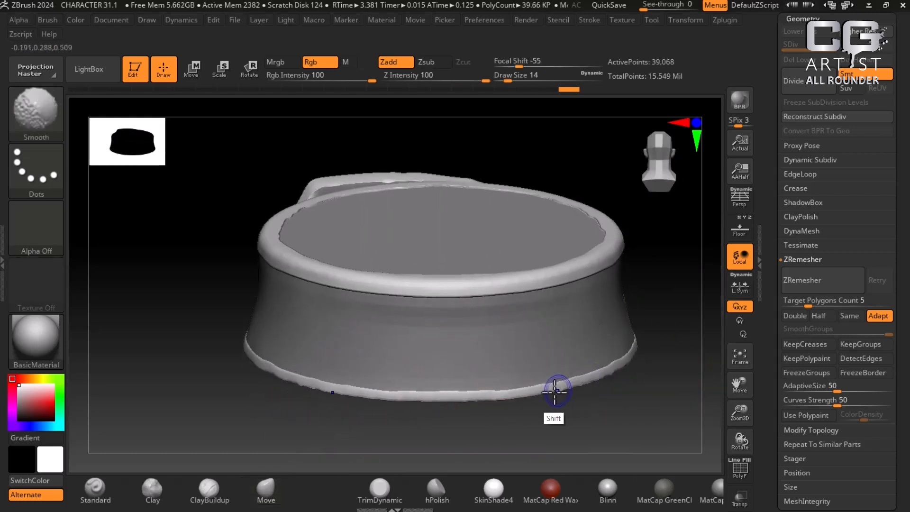
{"action": "left_click_drag", "start_coordinate": [376, 397], "coordinate": [257, 353], "text": "shift"}
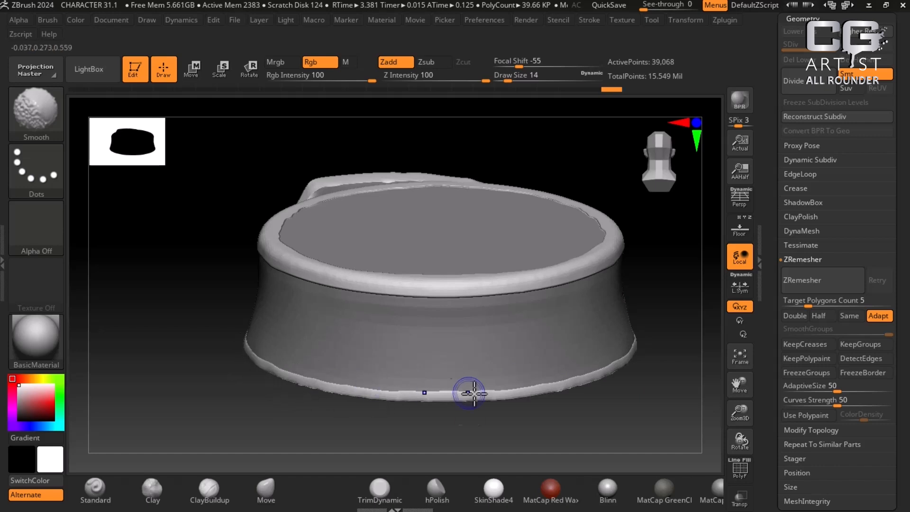
{"action": "mouse_move", "coordinate": [520, 434]}
{"action": "left_mouse_down"}
{"action": "mouse_move", "coordinate": [701, 388]}
{"action": "mouse_move", "coordinate": [664, 406]}
{"action": "mouse_move", "coordinate": [422, 420]}
{"action": "left_mouse_up"}
{"action": "key", "text": "shift"}
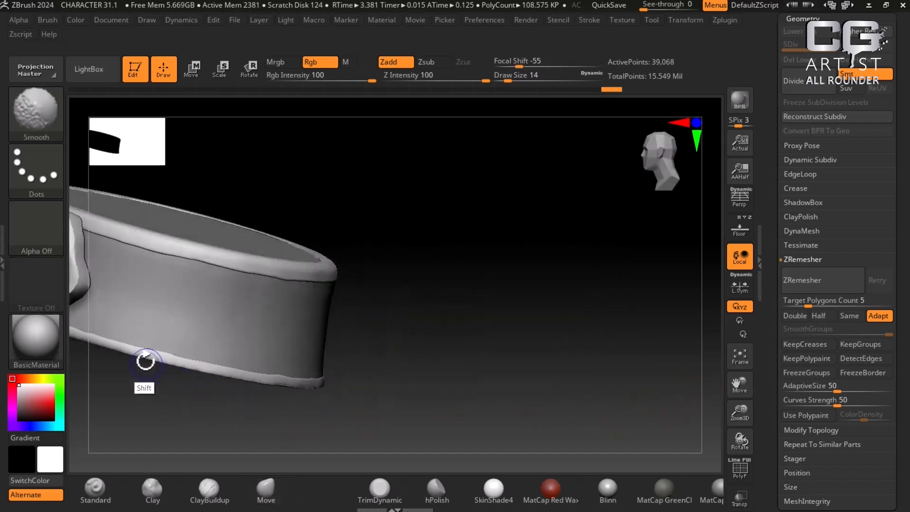
Step: Show the rest of the character's subtools around the belt again and frame the whole figure
{"action": "mouse_move", "coordinate": [378, 370]}
{"action": "left_mouse_down"}
{"action": "mouse_move", "coordinate": [632, 368]}
{"action": "mouse_move", "coordinate": [605, 392]}
{"action": "mouse_move", "coordinate": [626, 359]}
{"action": "left_mouse_up"}
{"action": "left_click", "coordinate": [751, 354], "text": "alt"}
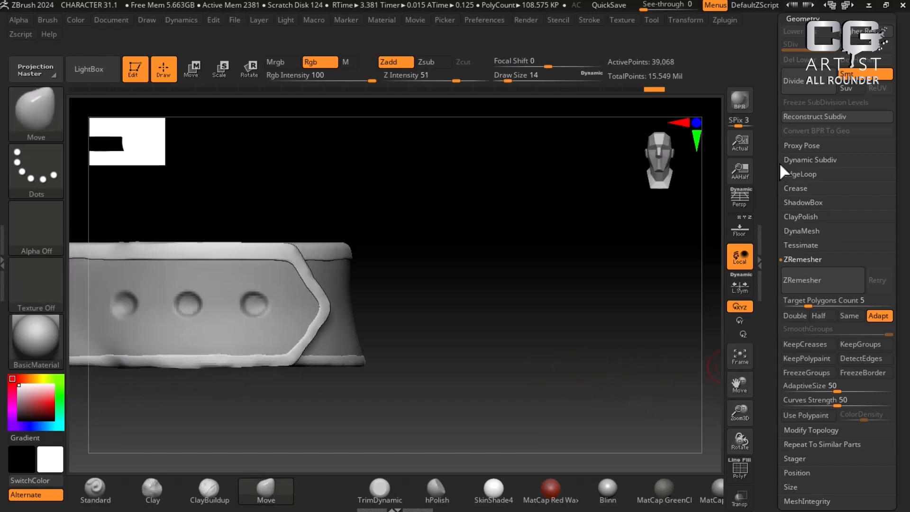
{"action": "left_click_drag", "start_coordinate": [779, 162], "coordinate": [808, 199]}
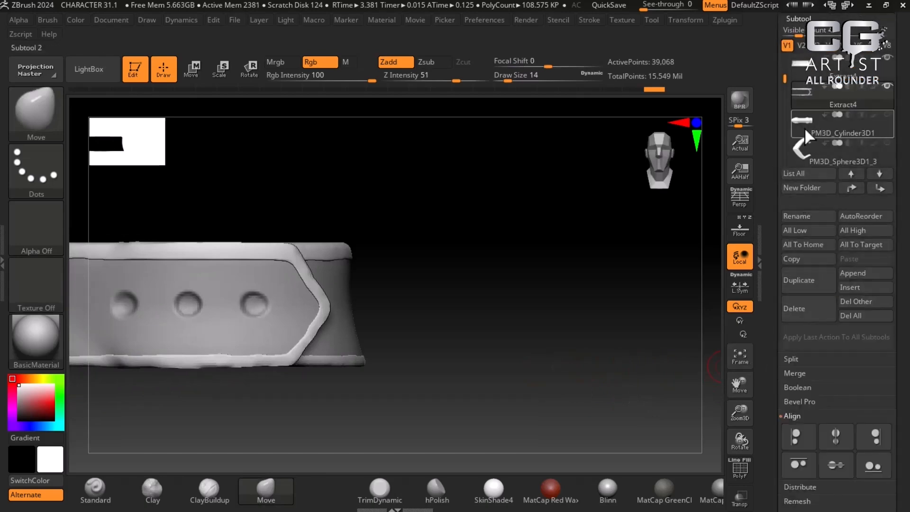
{"action": "left_click", "coordinate": [803, 98]}
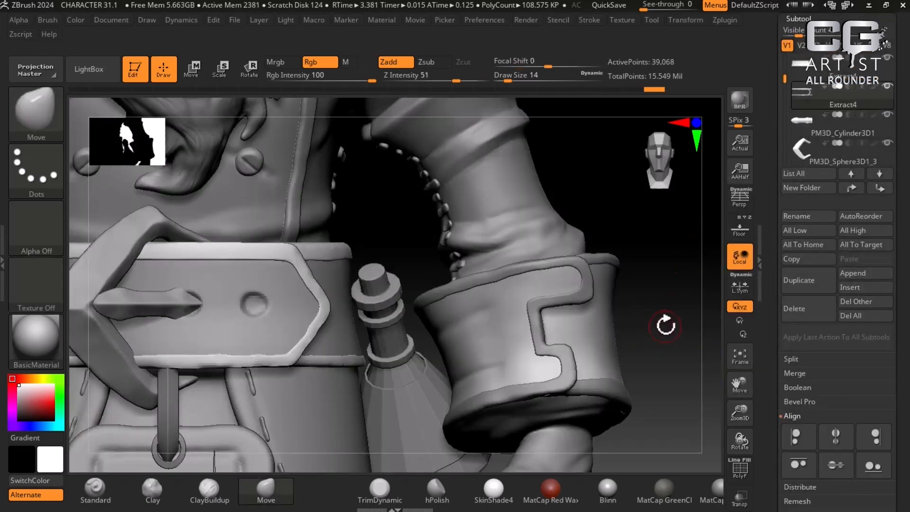
{"action": "key", "text": "f"}
{"action": "key", "text": "f"}
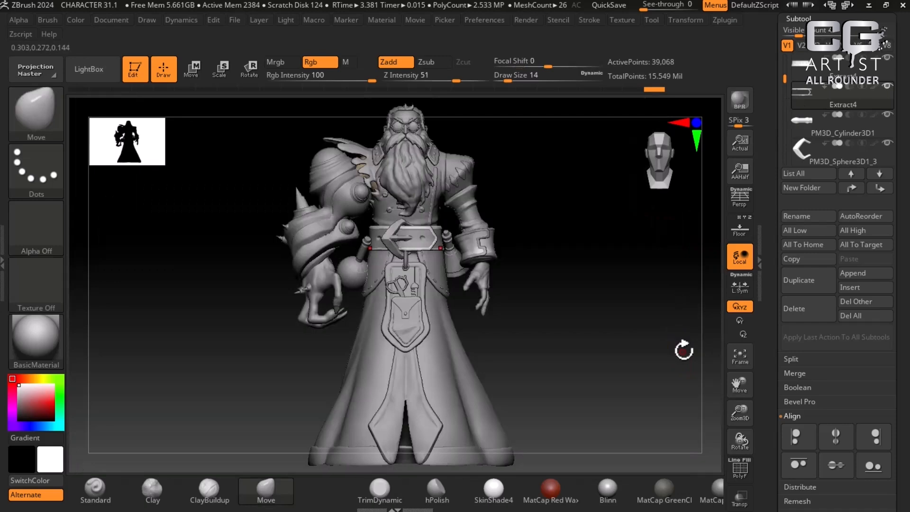
{"action": "right_click_drag", "start_coordinate": [620, 339], "coordinate": [613, 332], "text": "ctrl"}
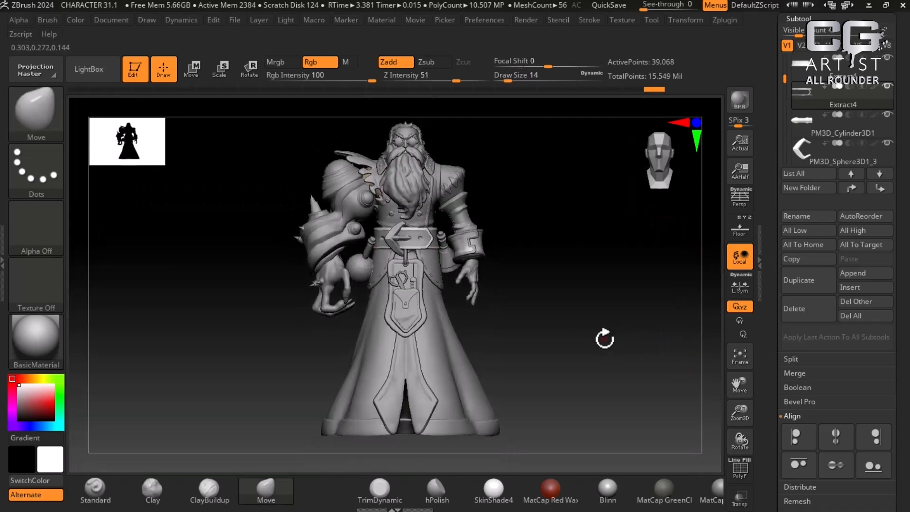
Step: Compare the belt and cuff details with the character reference image and return to the sculpt
{"action": "key", "text": "super"}
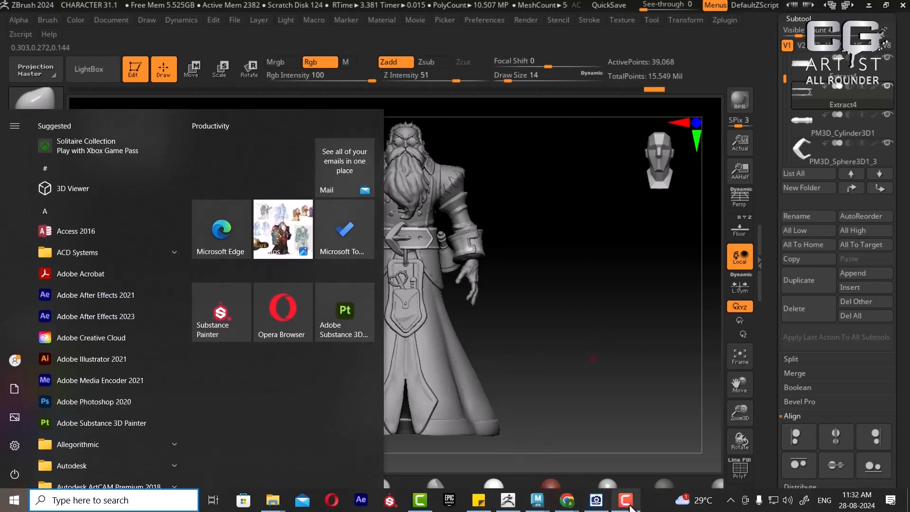
{"action": "left_click", "coordinate": [315, 96]}
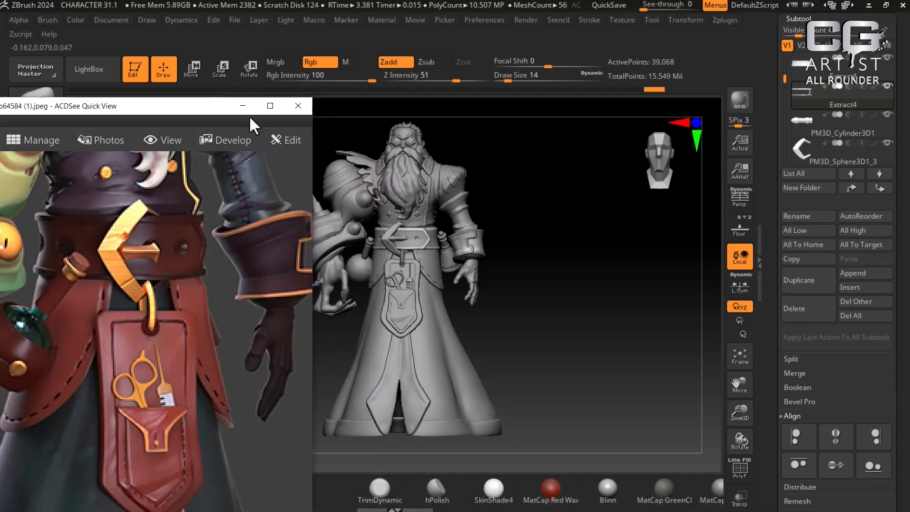
{"action": "left_click", "coordinate": [245, 102]}
{"action": "left_click_drag", "start_coordinate": [596, 311], "coordinate": [613, 305]}
{"action": "right_click_drag", "start_coordinate": [615, 307], "coordinate": [643, 400], "text": "ctrl"}
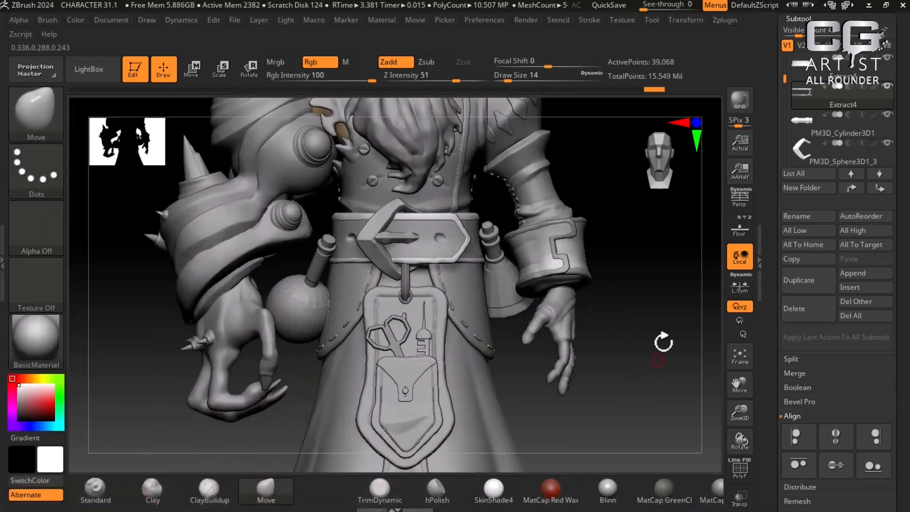
Step: Duplicate the vest's screw subtool main body2_1 and activate the Move gizmo on the copy
{"action": "left_click", "coordinate": [436, 179], "text": "alt"}
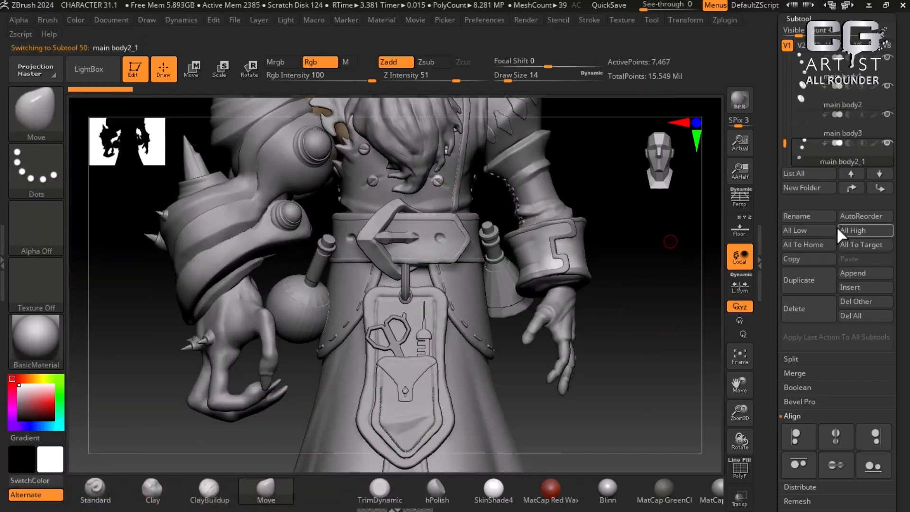
{"action": "right_click_drag", "start_coordinate": [669, 315], "coordinate": [651, 275], "text": "ctrl"}
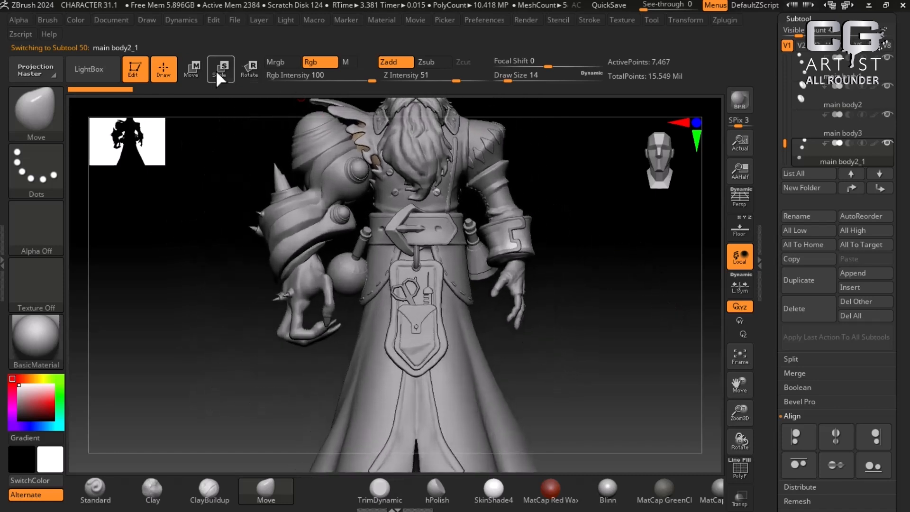
{"action": "key", "text": "w"}
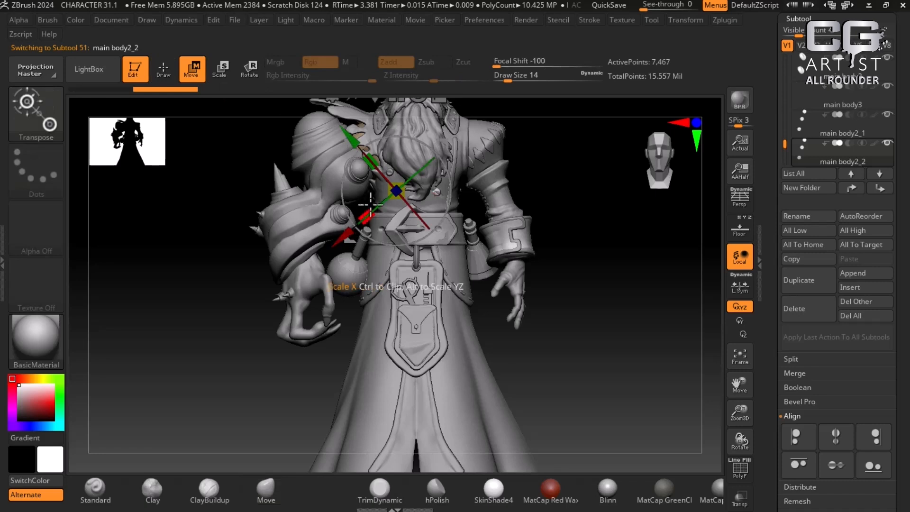
Step: Move the copied screws out beside the head above the cuffed arm's shoulder, and realign the gizmo upright
{"action": "right_click_drag", "start_coordinate": [642, 303], "coordinate": [647, 358], "text": "alt"}
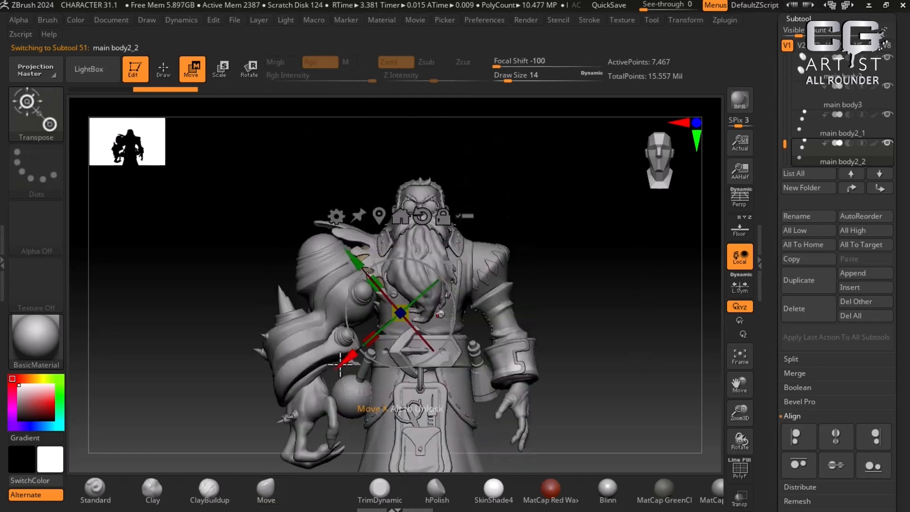
{"action": "left_click_drag", "start_coordinate": [341, 364], "coordinate": [451, 268]}
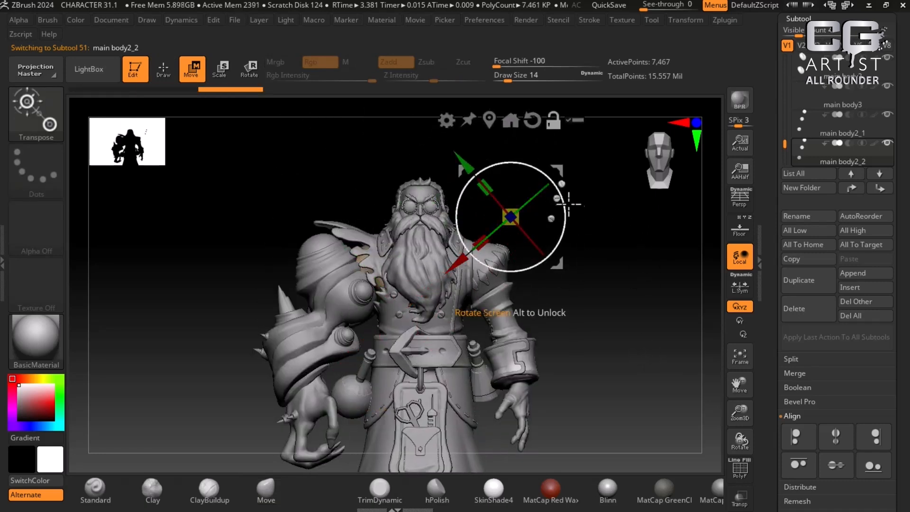
{"action": "left_click_drag", "start_coordinate": [566, 204], "coordinate": [580, 255]}
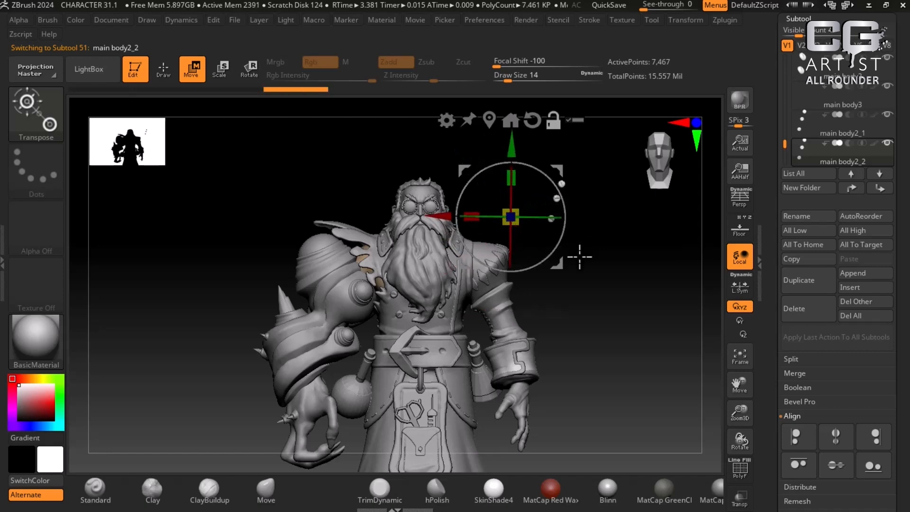
Step: Lower the copied screws until they sit in the empty space beside the forearm cuff
{"action": "mouse_move", "coordinate": [655, 272]}
{"action": "left_mouse_down"}
{"action": "mouse_move", "coordinate": [670, 275]}
{"action": "mouse_move", "coordinate": [640, 264]}
{"action": "mouse_move", "coordinate": [575, 275]}
{"action": "mouse_move", "coordinate": [646, 276]}
{"action": "left_mouse_up"}
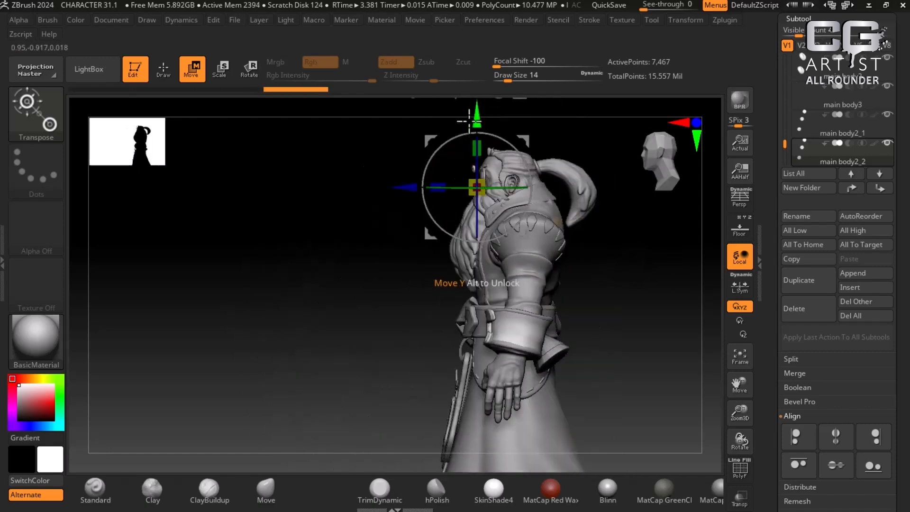
{"action": "left_click_drag", "start_coordinate": [469, 121], "coordinate": [472, 297], "text": "alt"}
{"action": "left_click_drag", "start_coordinate": [628, 329], "coordinate": [677, 414]}
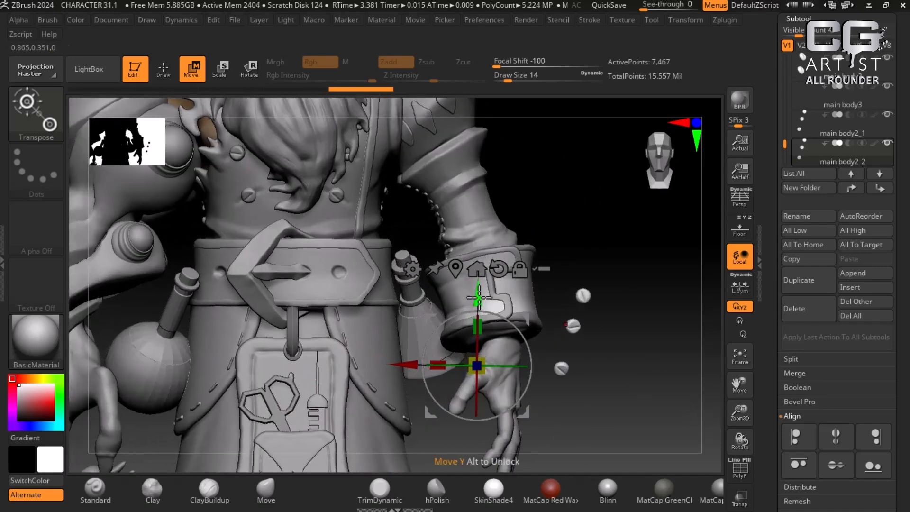
{"action": "left_click_drag", "start_coordinate": [478, 297], "coordinate": [469, 230]}
{"action": "left_click_drag", "start_coordinate": [412, 295], "coordinate": [566, 295]}
{"action": "mouse_move", "coordinate": [636, 295]}
{"action": "left_mouse_down"}
{"action": "mouse_move", "coordinate": [638, 274]}
{"action": "mouse_move", "coordinate": [641, 299]}
{"action": "left_mouse_up"}
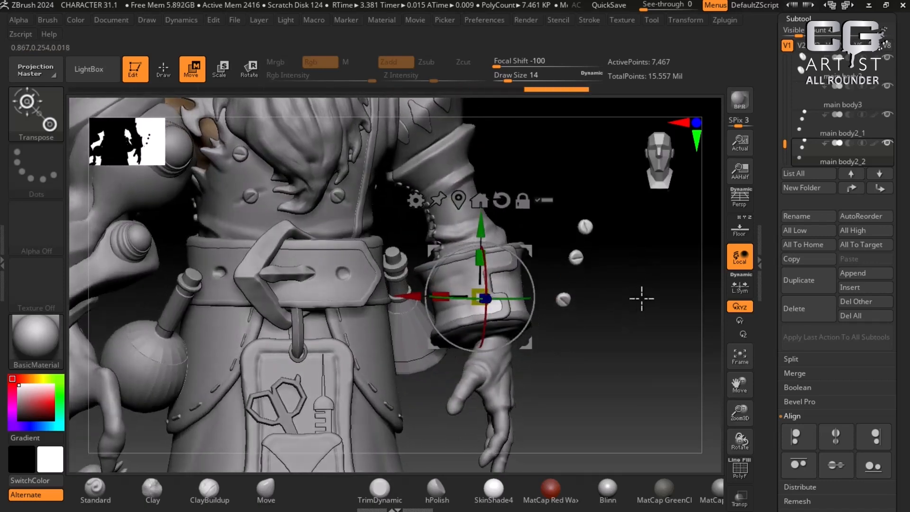
Step: Isolate the uppermost screw of the copied set and permanently delete the hidden screws from the subtool with Del Hidden
{"action": "key", "text": "shift+f"}
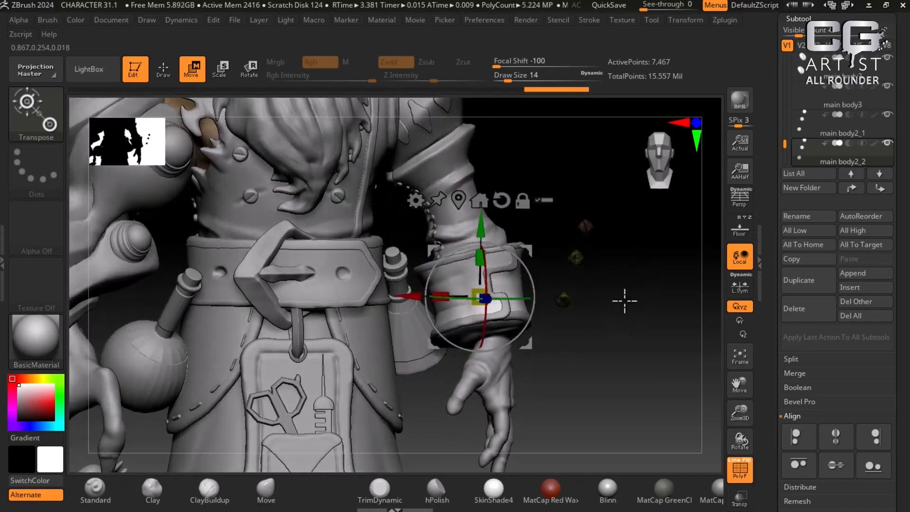
{"action": "left_click", "coordinate": [163, 69]}
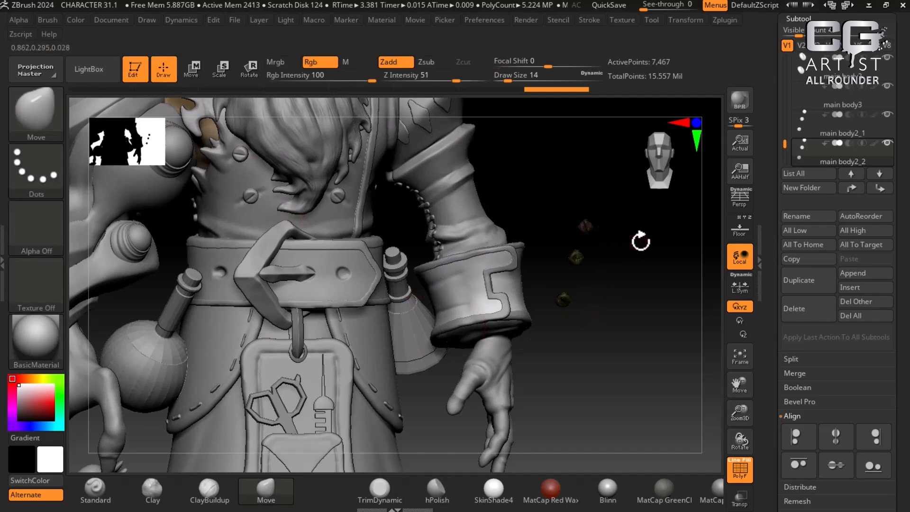
{"action": "left_click_drag", "start_coordinate": [641, 242], "coordinate": [599, 234]}
{"action": "key", "text": "ctrl+shift"}
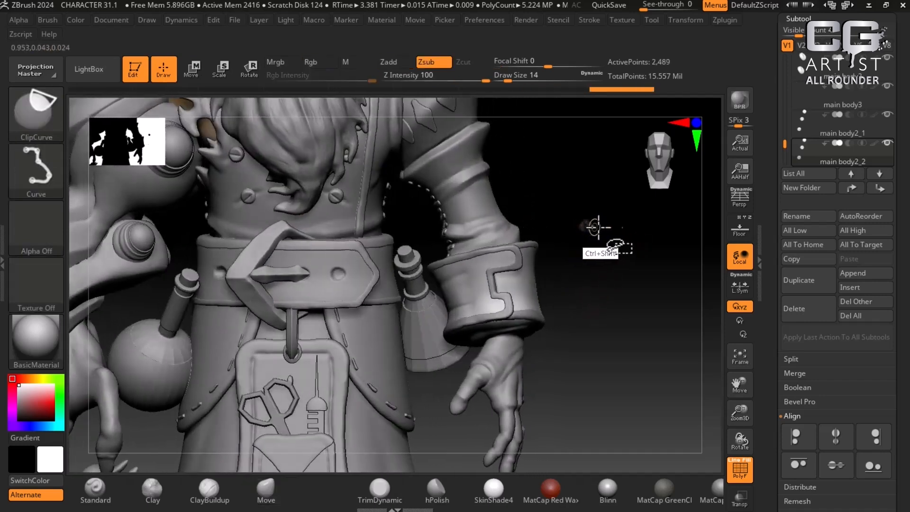
{"action": "scroll", "coordinate": [763, 332], "scroll_direction": "down", "scroll_amount": 5}
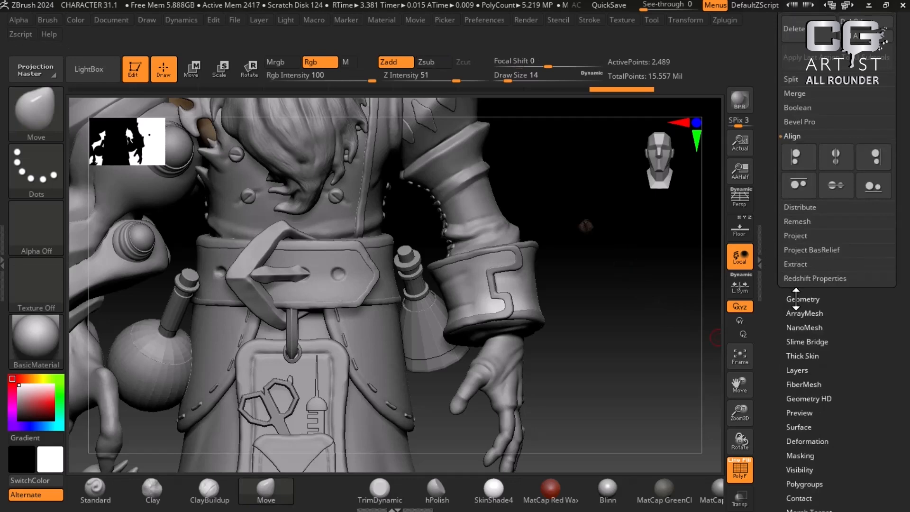
{"action": "left_click", "coordinate": [796, 299]}
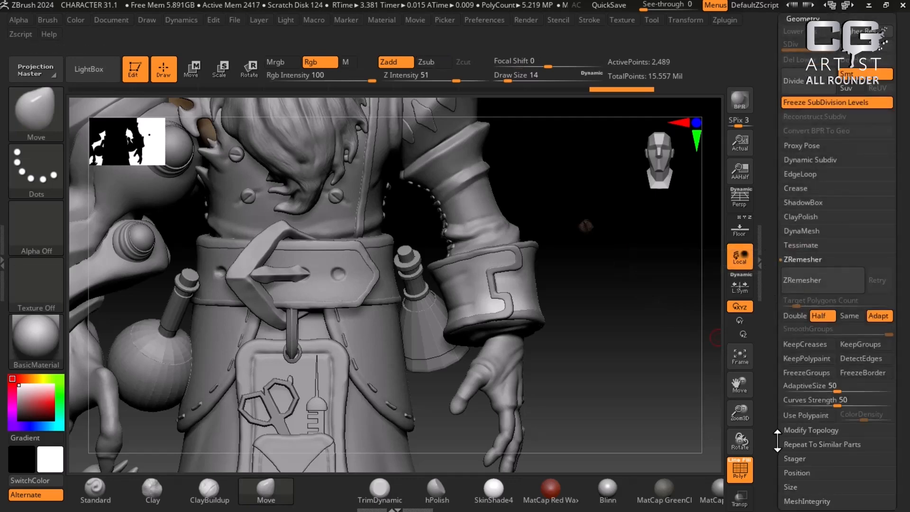
{"action": "left_click_drag", "start_coordinate": [776, 440], "coordinate": [765, 355]}
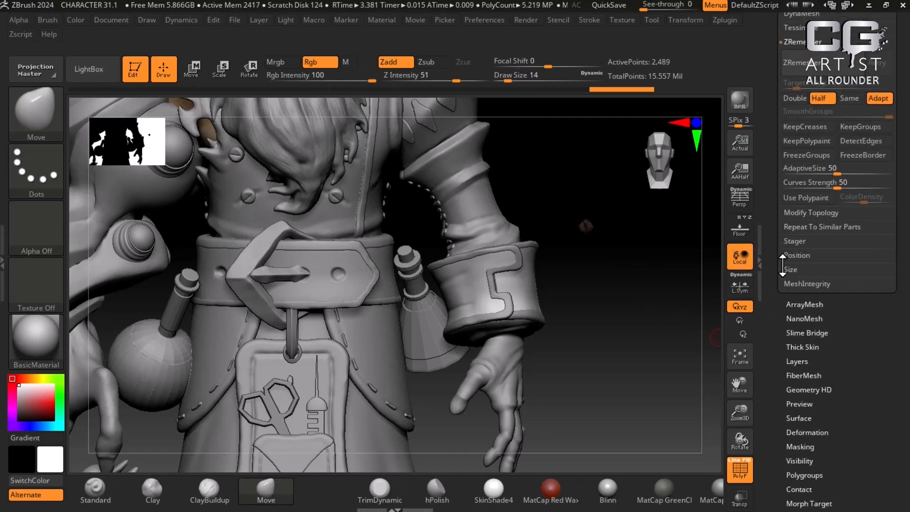
{"action": "left_click", "coordinate": [811, 213]}
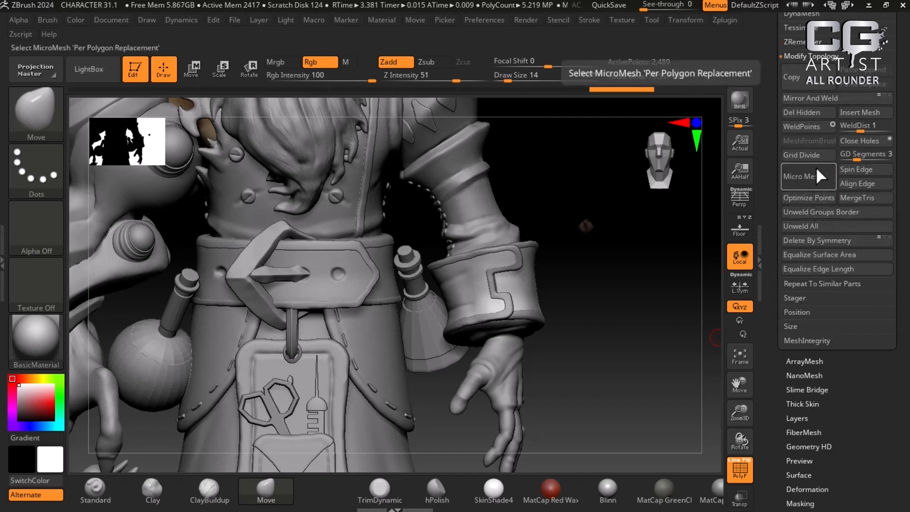
{"action": "left_click", "coordinate": [806, 113]}
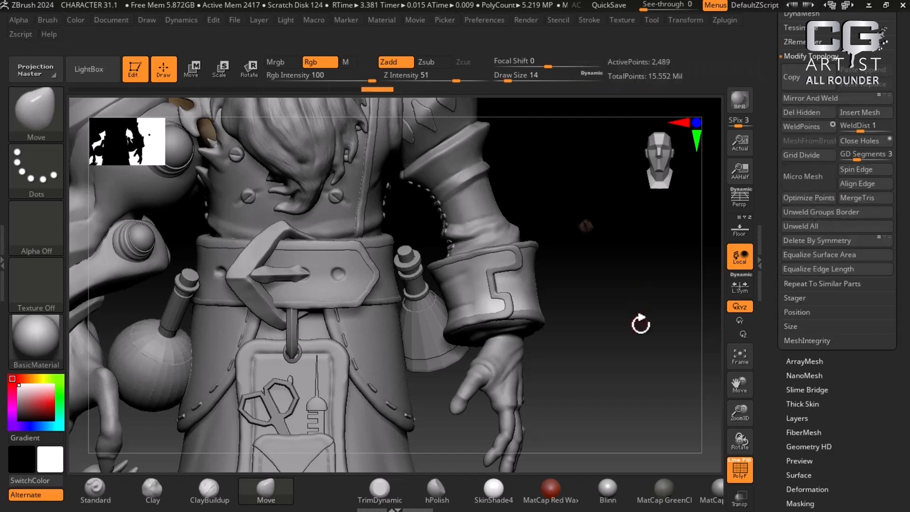
{"action": "key", "text": "shift"}
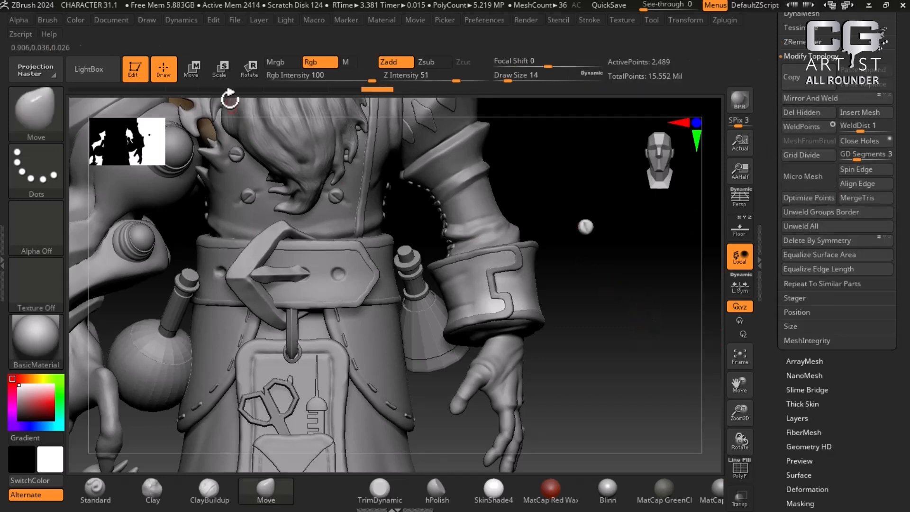
Step: Centre the Move gizmo on the remaining screw and inspect its mesh up close with the polyframe on
{"action": "left_click", "coordinate": [201, 79]}
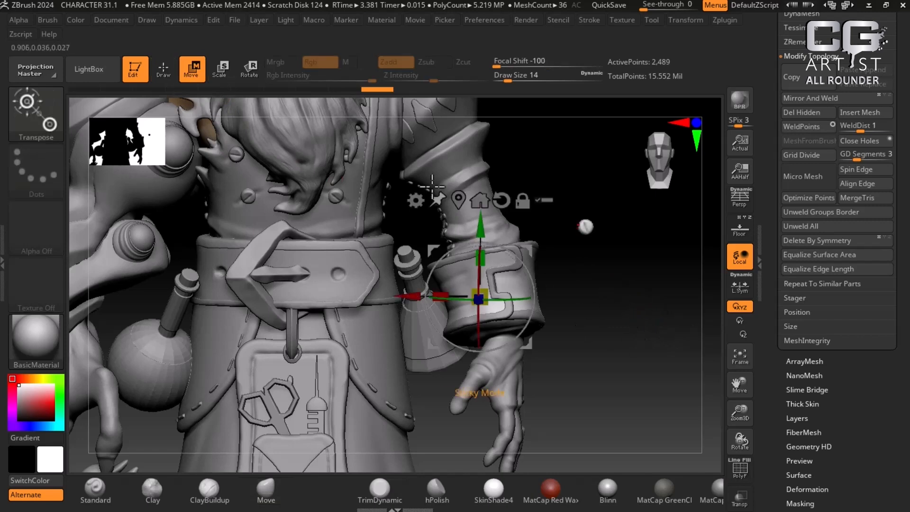
{"action": "left_click", "coordinate": [461, 199]}
{"action": "key", "text": "f"}
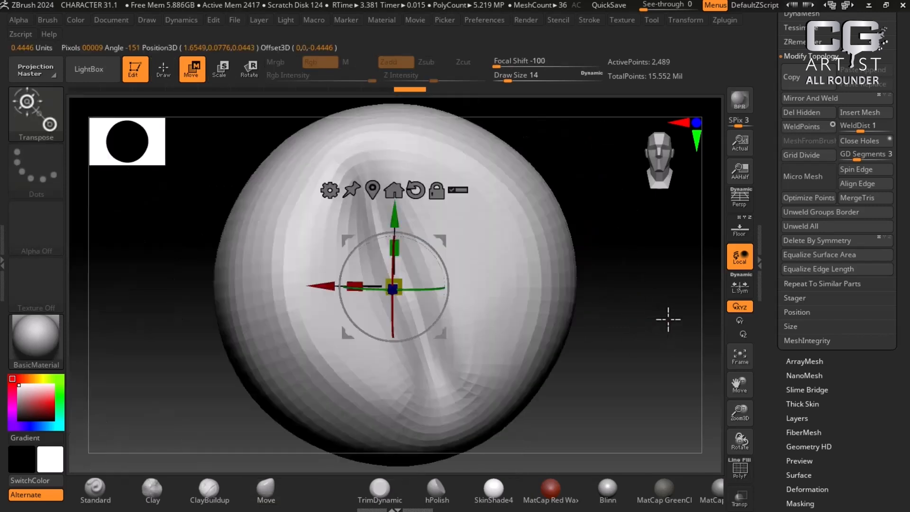
{"action": "left_click_drag", "start_coordinate": [664, 336], "coordinate": [640, 348]}
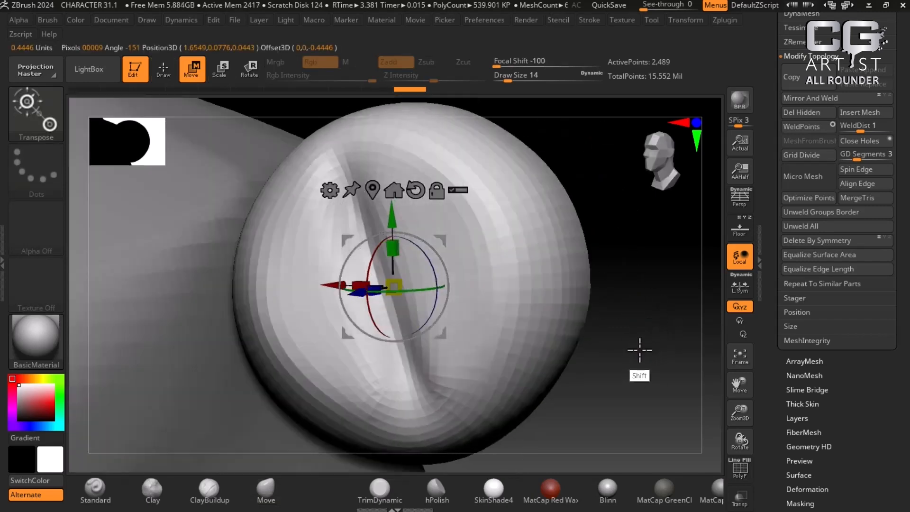
{"action": "key", "text": "shift+f"}
{"action": "key", "text": "shift+f"}
{"action": "key", "text": "shift+f"}
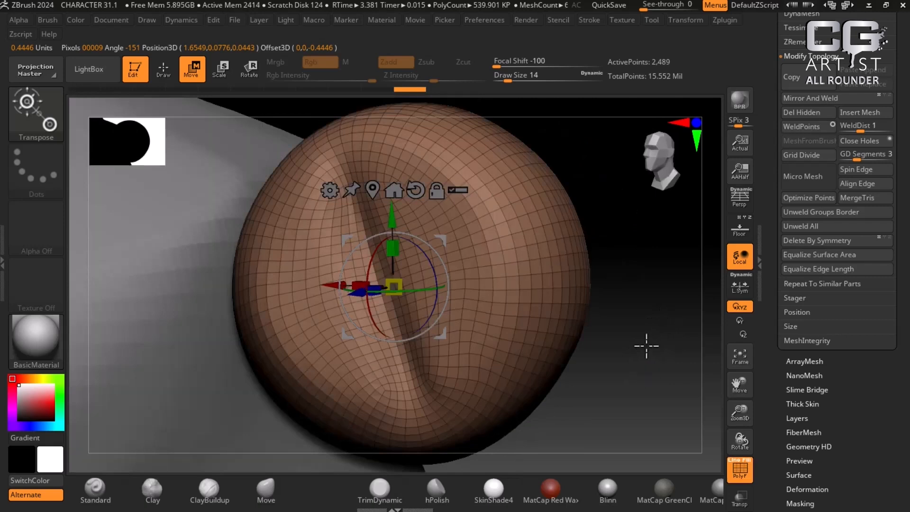
{"action": "left_click_drag", "start_coordinate": [665, 364], "coordinate": [668, 336]}
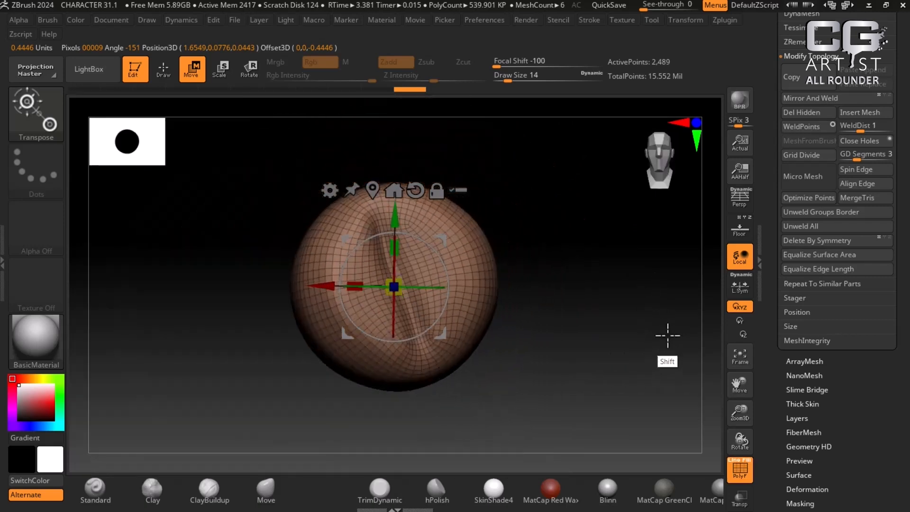
Step: Move the single screw in depth, height and sideways until it sits over the upper tab of the cuff's trim
{"action": "right_click_drag", "start_coordinate": [654, 351], "coordinate": [642, 280], "text": "ctrl"}
{"action": "right_click_drag", "start_coordinate": [630, 365], "coordinate": [624, 317], "text": "ctrl"}
{"action": "left_click_drag", "start_coordinate": [623, 360], "coordinate": [668, 437]}
{"action": "left_click_drag", "start_coordinate": [680, 340], "coordinate": [691, 320], "text": "alt"}
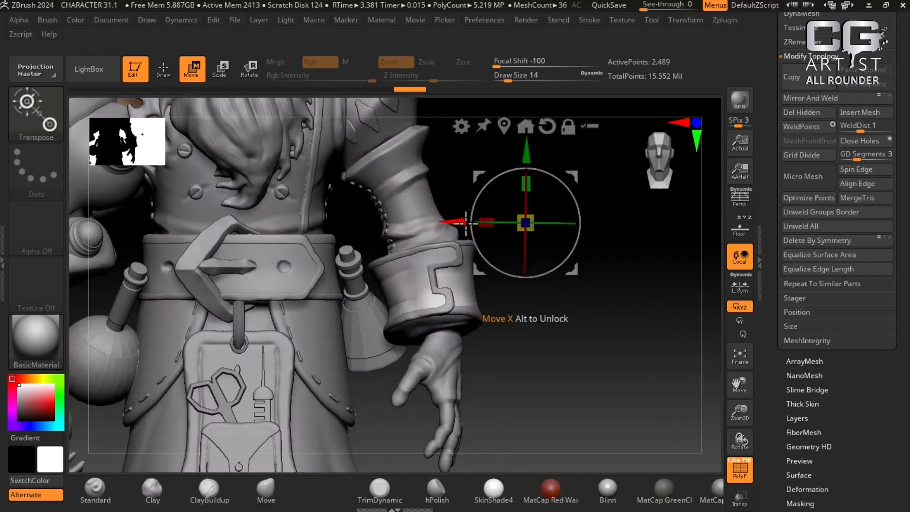
{"action": "left_click_drag", "start_coordinate": [488, 313], "coordinate": [421, 297]}
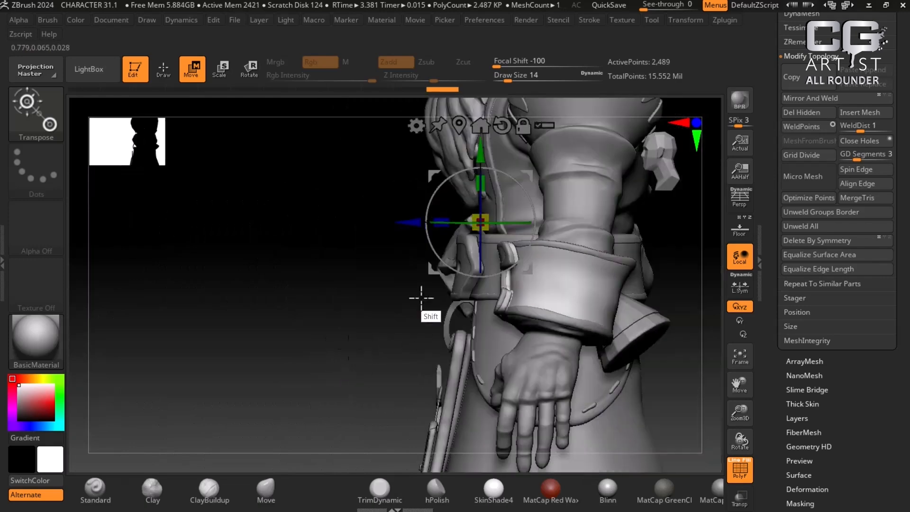
{"action": "left_click_drag", "start_coordinate": [407, 222], "coordinate": [441, 222]}
{"action": "left_click_drag", "start_coordinate": [522, 156], "coordinate": [522, 187]}
{"action": "left_click_drag", "start_coordinate": [446, 257], "coordinate": [430, 256]}
{"action": "left_click_drag", "start_coordinate": [204, 319], "coordinate": [567, 318]}
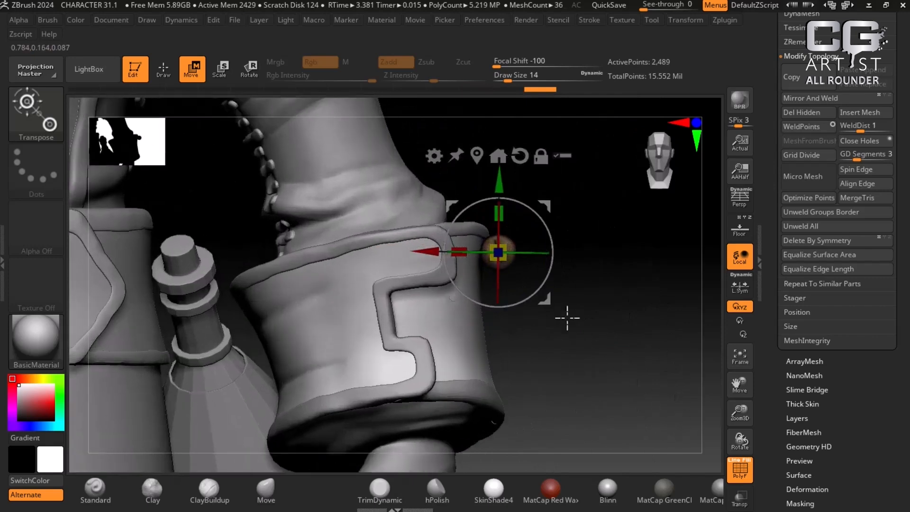
{"action": "left_click_drag", "start_coordinate": [424, 255], "coordinate": [353, 258]}
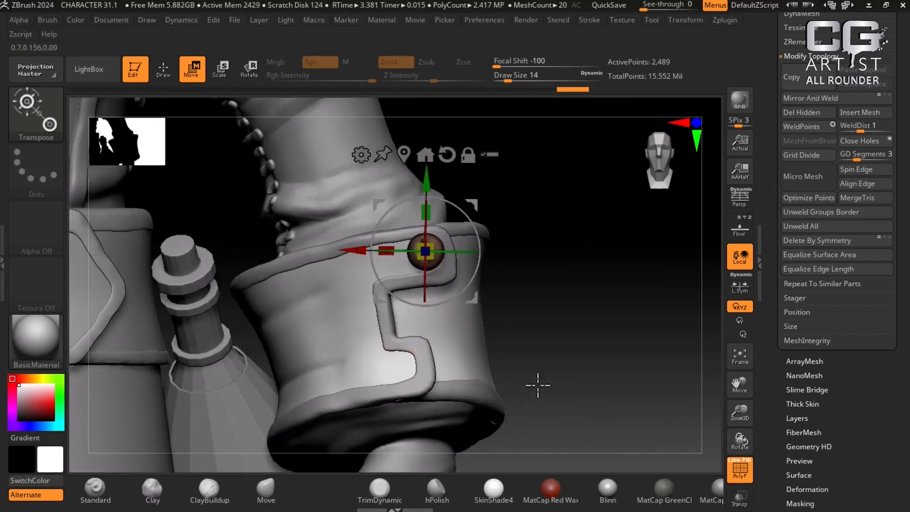
Step: Check the cuff in the character reference image in ACDSee Quick View and return to the sculpt in ZBrush
{"action": "key", "text": "super"}
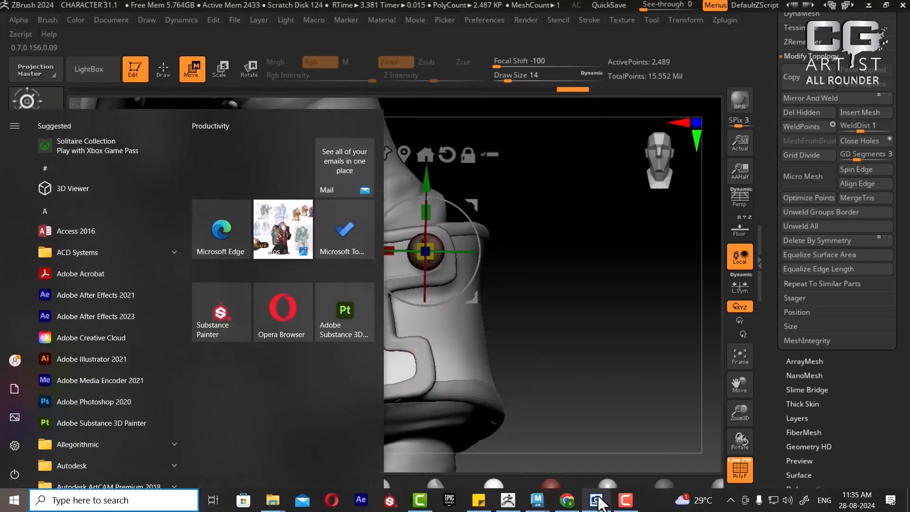
{"action": "left_click", "coordinate": [596, 500]}
{"action": "left_click_drag", "start_coordinate": [258, 370], "coordinate": [199, 346]}
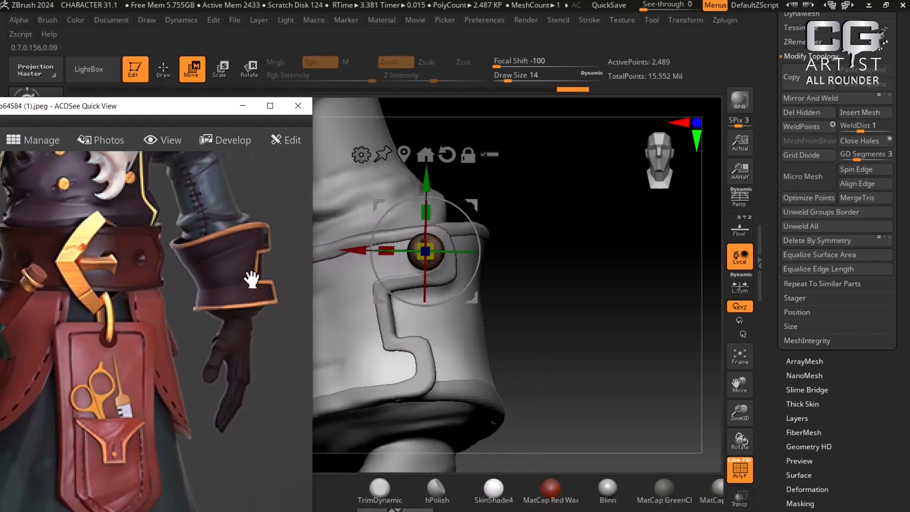
{"action": "left_click", "coordinate": [243, 106]}
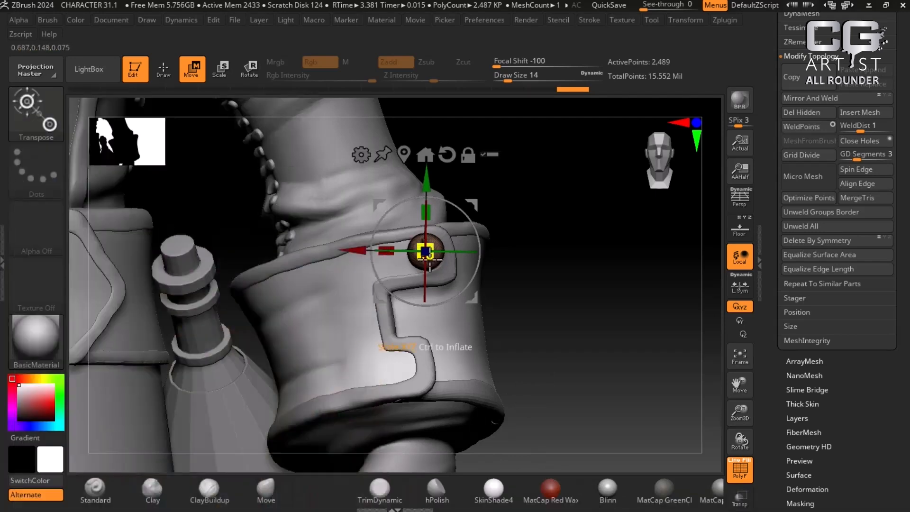
Step: Scale the screw down slightly and reposition it within the trim outline on the cuff's upper tab
{"action": "left_click_drag", "start_coordinate": [433, 248], "coordinate": [428, 250]}
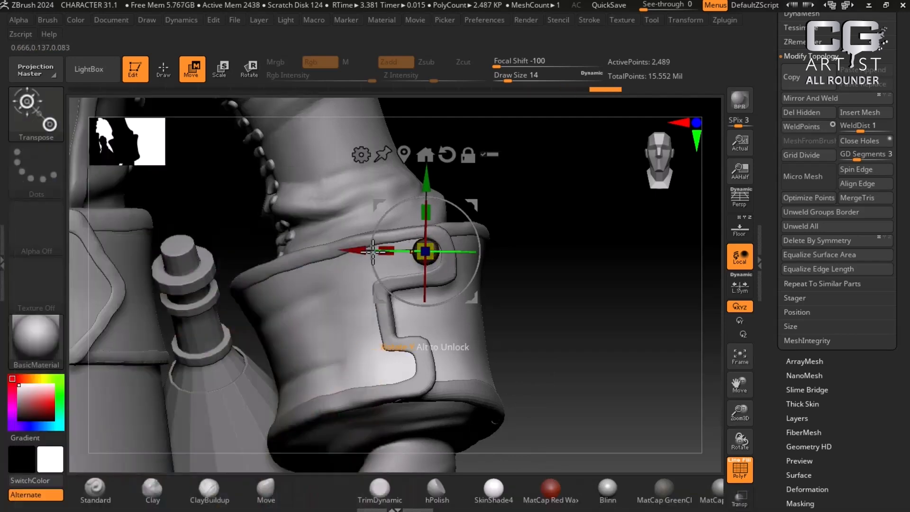
{"action": "left_click_drag", "start_coordinate": [355, 251], "coordinate": [333, 259]}
{"action": "left_click_drag", "start_coordinate": [403, 187], "coordinate": [400, 195]}
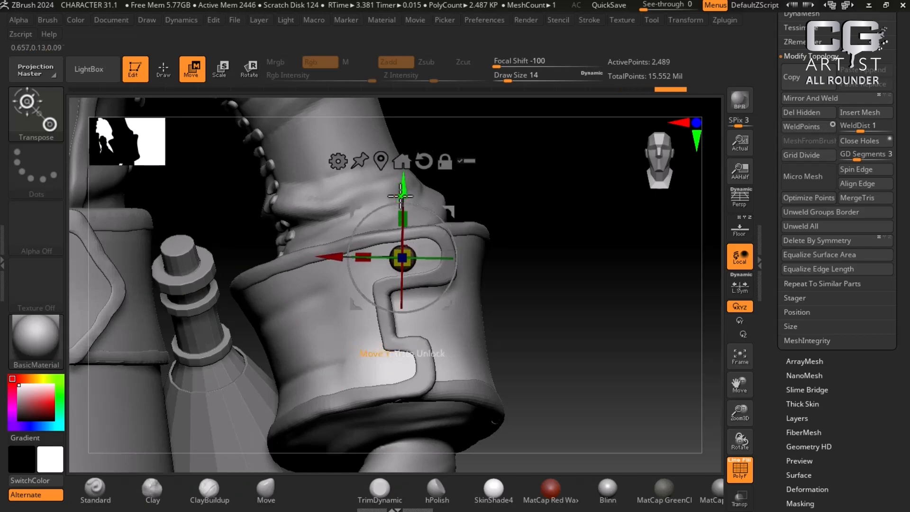
{"action": "left_click_drag", "start_coordinate": [338, 260], "coordinate": [348, 259]}
Step: Examine from the side how the screw sits against the cuff's upper tab
{"action": "mouse_move", "coordinate": [611, 285]}
{"action": "left_mouse_down"}
{"action": "mouse_move", "coordinate": [300, 361]}
{"action": "mouse_move", "coordinate": [285, 350]}
{"action": "left_mouse_up"}
{"action": "key", "text": "q"}
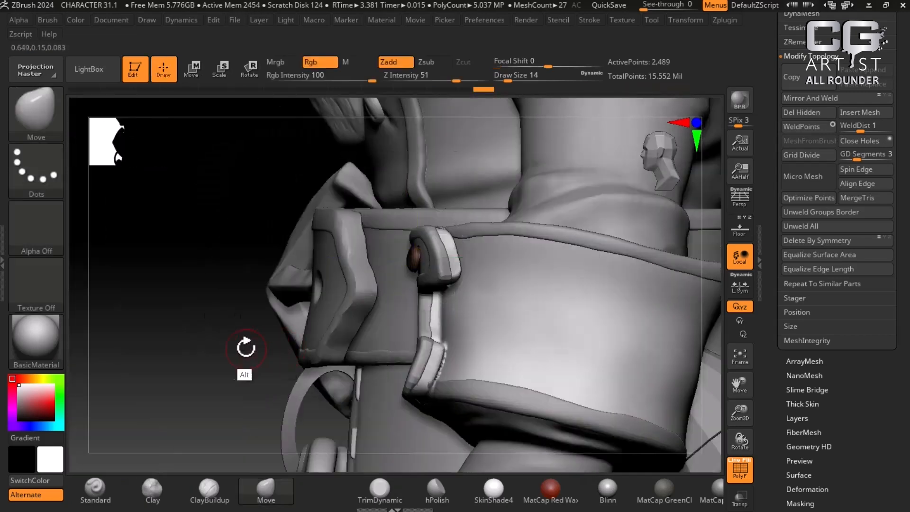
{"action": "left_click", "coordinate": [191, 70]}
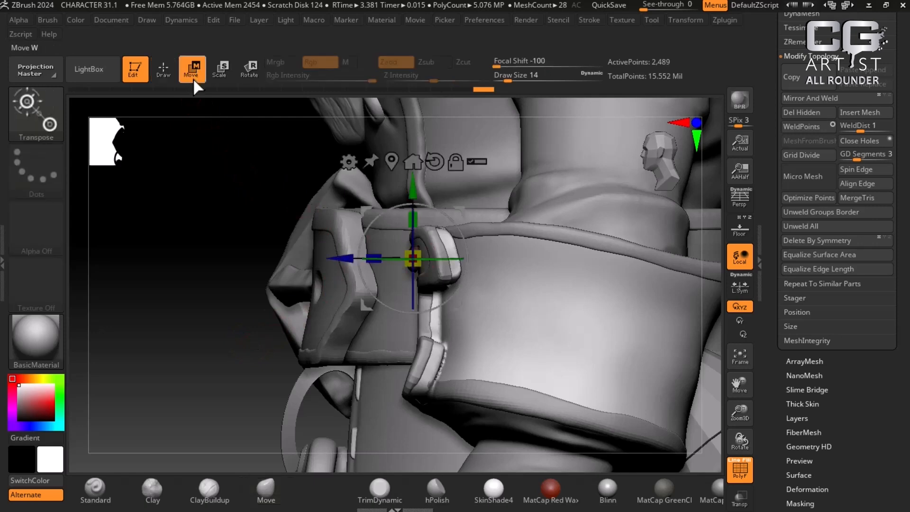
{"action": "left_click", "coordinate": [163, 70]}
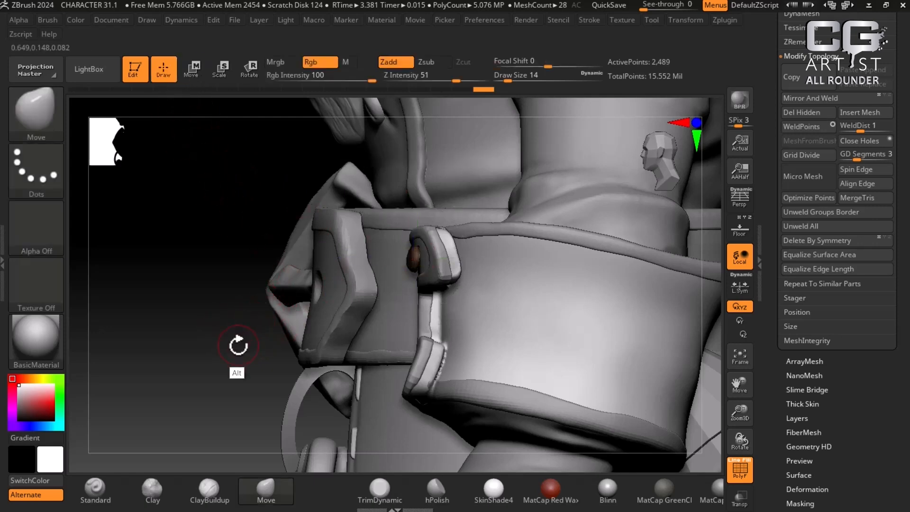
{"action": "left_click_drag", "start_coordinate": [238, 345], "coordinate": [256, 315]}
{"action": "key", "text": "f"}
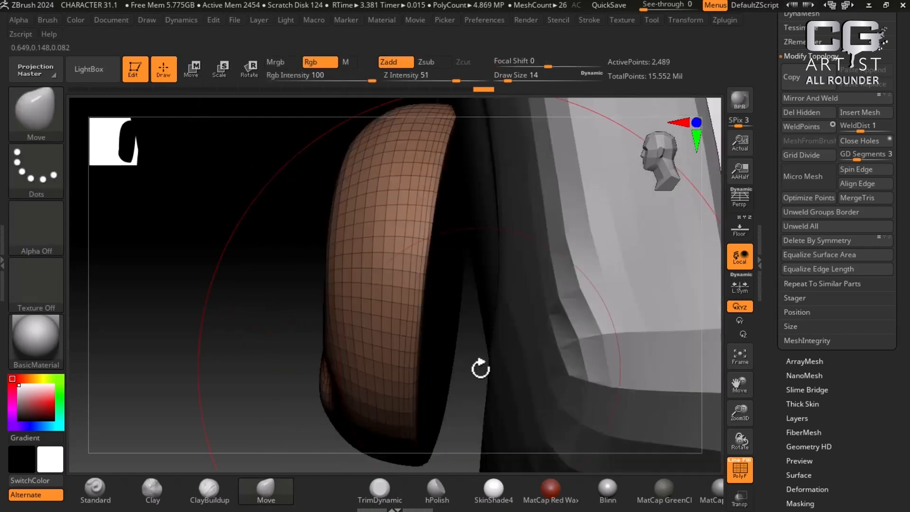
{"action": "key", "text": "f"}
{"action": "left_click_drag", "start_coordinate": [604, 339], "coordinate": [624, 295]}
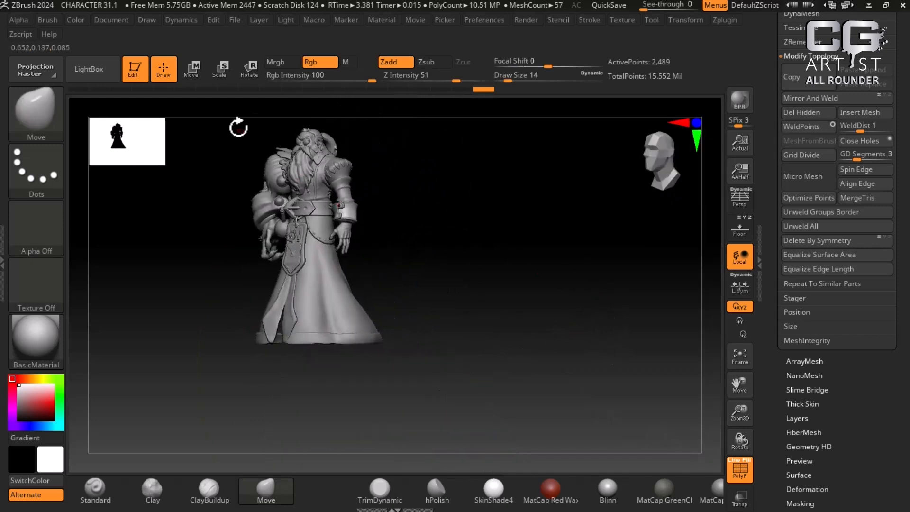
Step: Push the screw closer to the cuff's upper tab and tilt it in side view to follow the cuff's slope
{"action": "left_click", "coordinate": [196, 70]}
{"action": "left_click_drag", "start_coordinate": [457, 254], "coordinate": [632, 495]}
{"action": "left_click_drag", "start_coordinate": [600, 327], "coordinate": [488, 341], "text": "alt"}
{"action": "left_click_drag", "start_coordinate": [269, 206], "coordinate": [274, 207]}
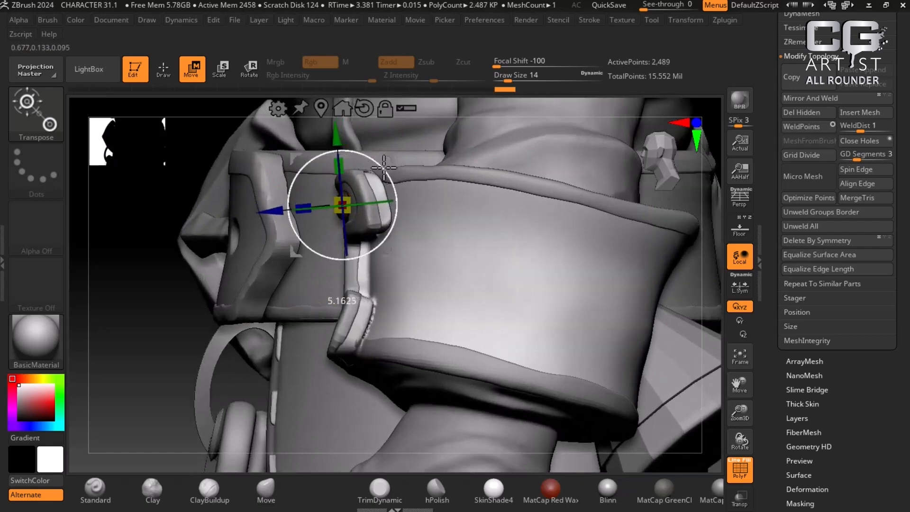
{"action": "left_click_drag", "start_coordinate": [133, 310], "coordinate": [271, 254]}
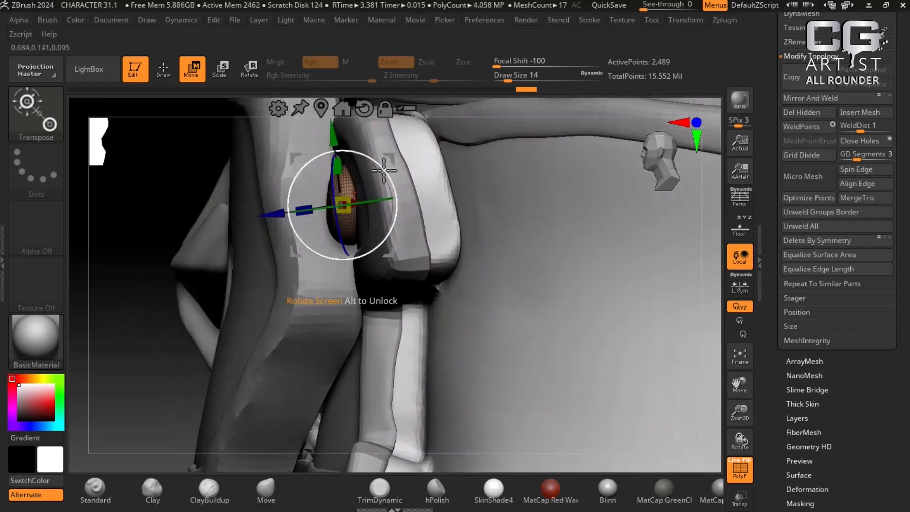
{"action": "left_click_drag", "start_coordinate": [365, 184], "coordinate": [353, 186]}
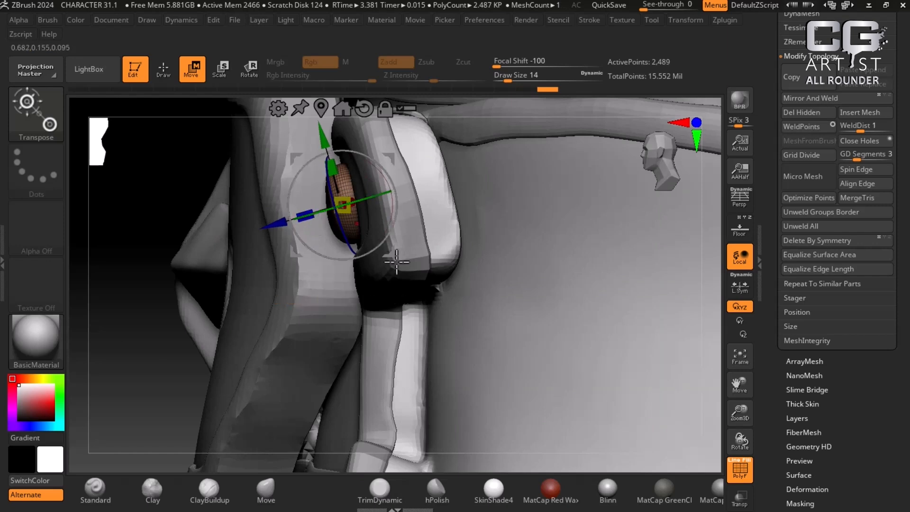
Step: Duplicate the fitted cuff screw subtool main body2_2 and bring the cuff's lower tab into view
{"action": "left_click_drag", "start_coordinate": [771, 184], "coordinate": [766, 254]}
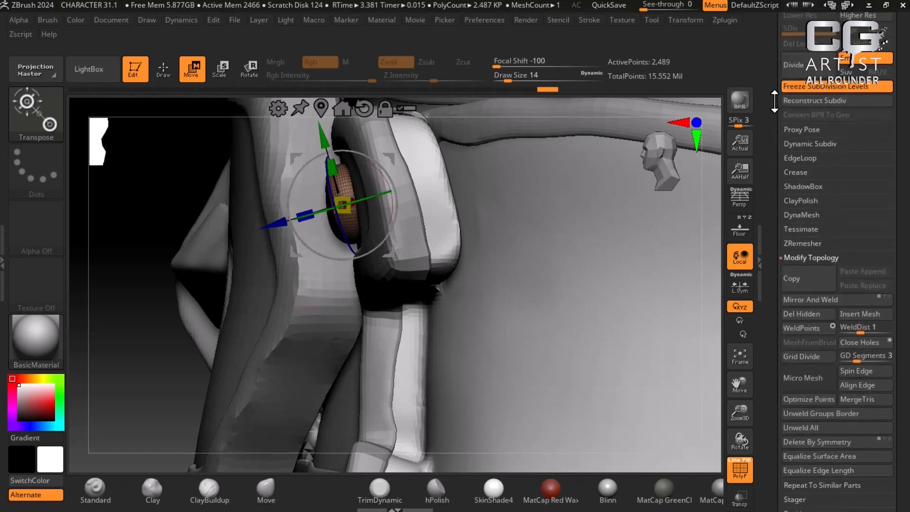
{"action": "left_click_drag", "start_coordinate": [774, 98], "coordinate": [768, 171]}
{"action": "left_click", "coordinate": [797, 156]}
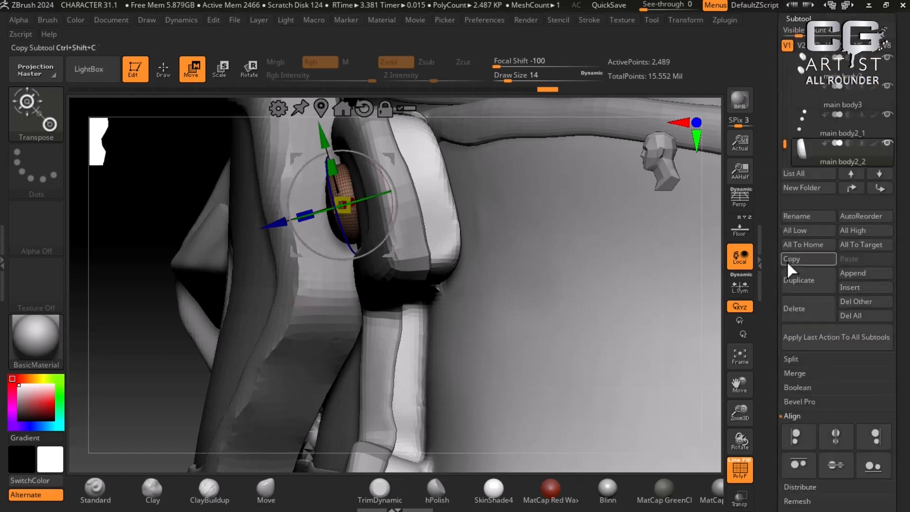
{"action": "left_click", "coordinate": [802, 290]}
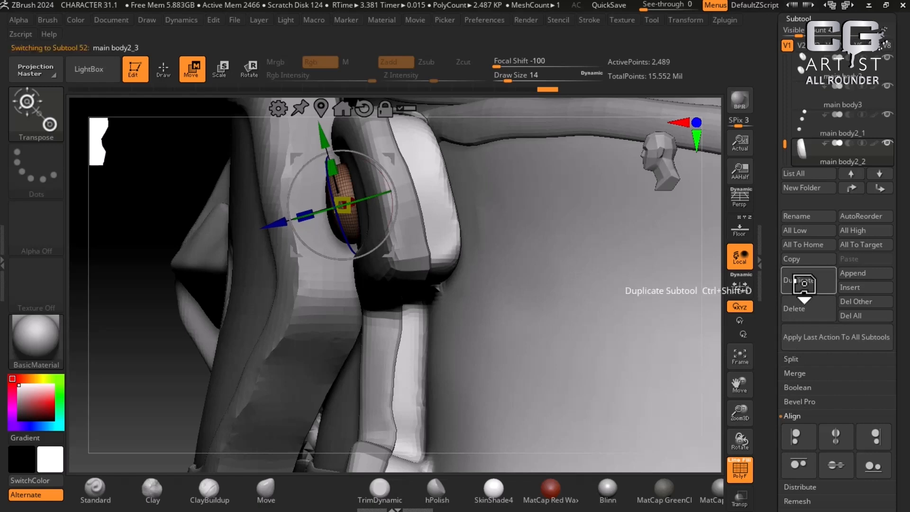
{"action": "left_click_drag", "start_coordinate": [128, 322], "coordinate": [143, 307], "text": "alt"}
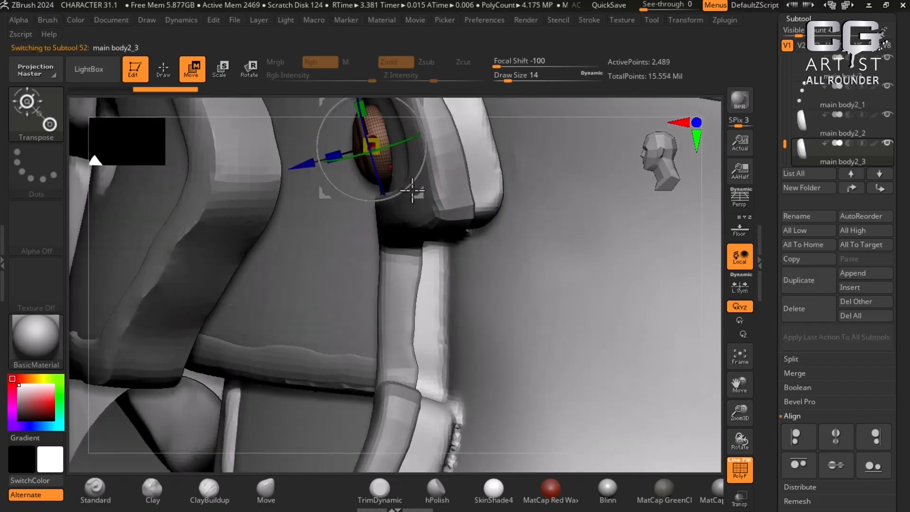
Step: Move the duplicated screw down from the cuff's upper tab to its lower tab in side view
{"action": "key", "text": "f"}
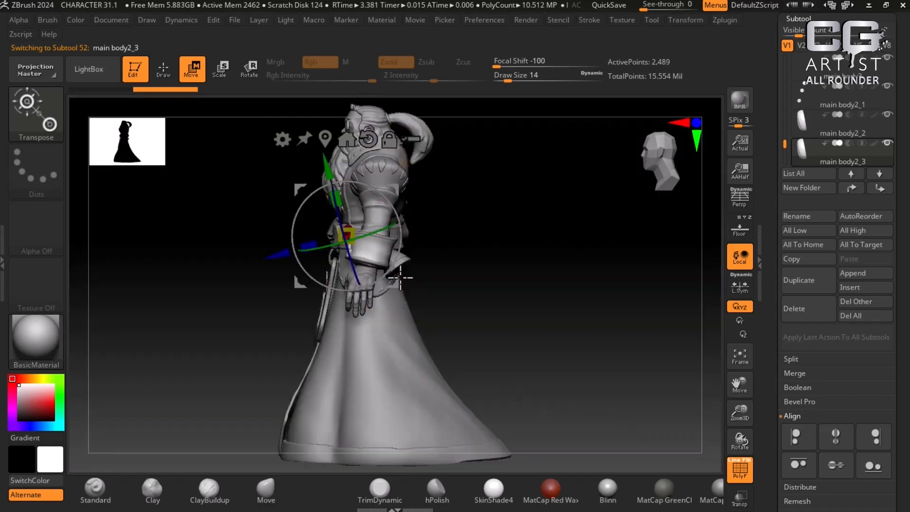
{"action": "right_click_drag", "start_coordinate": [544, 252], "coordinate": [554, 372], "text": "ctrl"}
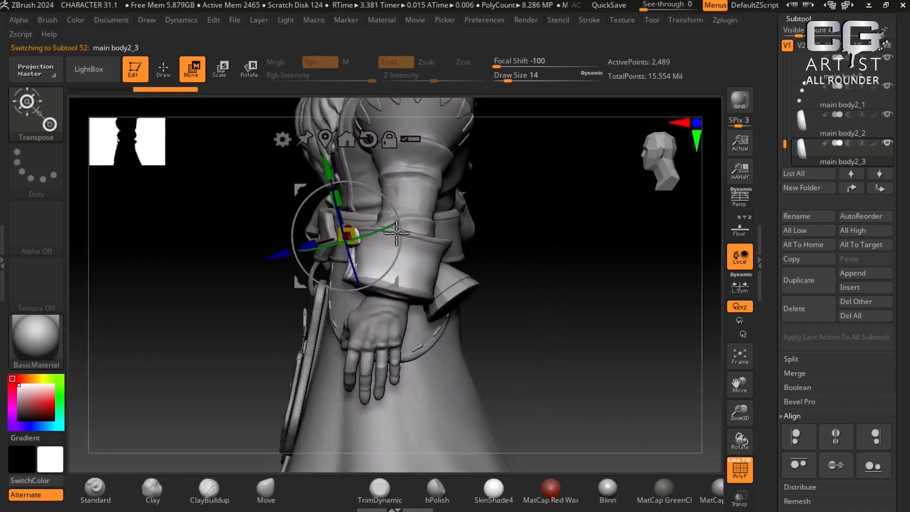
{"action": "left_click_drag", "start_coordinate": [331, 175], "coordinate": [412, 256]}
{"action": "left_click_drag", "start_coordinate": [278, 261], "coordinate": [271, 261]}
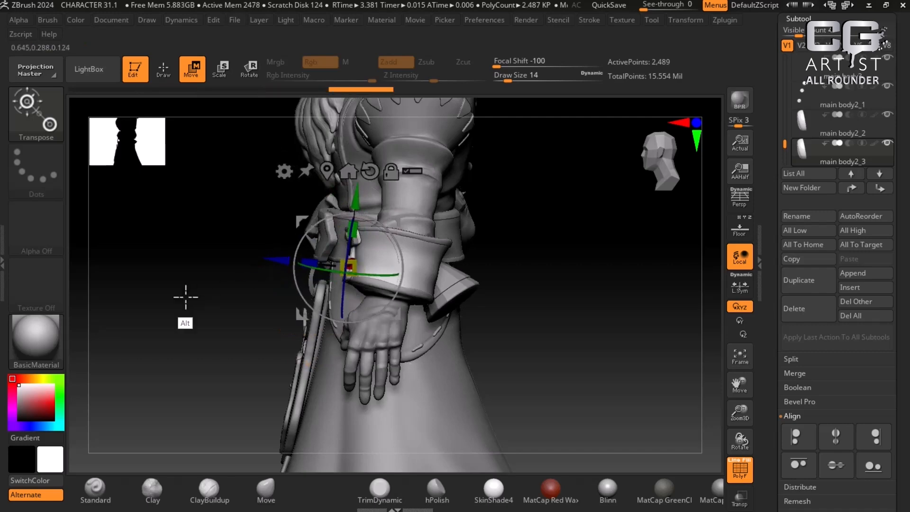
Step: Fit the screw against the cuff's lower tab in side view, tilting it to the tab's slope and sliding it down slightly
{"action": "right_click_drag", "start_coordinate": [185, 297], "coordinate": [179, 350], "text": "ctrl"}
{"action": "right_click_drag", "start_coordinate": [171, 305], "coordinate": [199, 362], "text": "ctrl"}
{"action": "left_click_drag", "start_coordinate": [279, 260], "coordinate": [258, 259]}
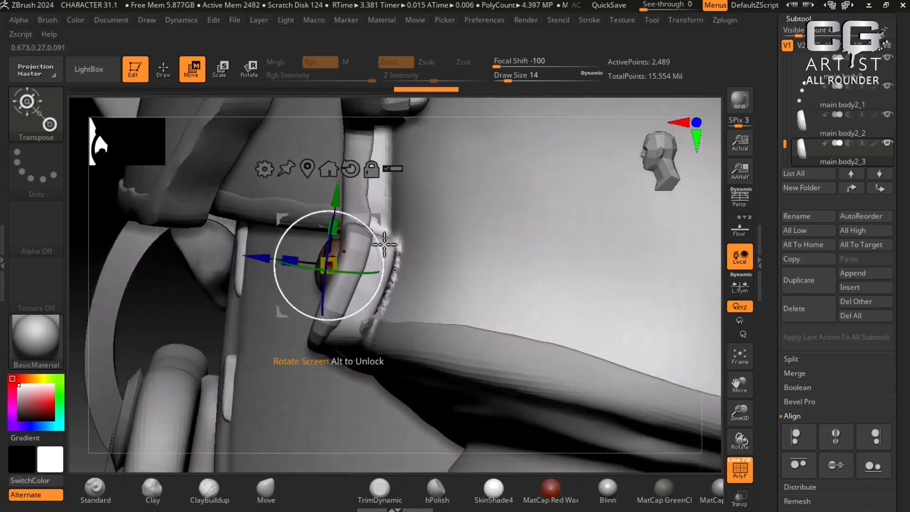
{"action": "left_click_drag", "start_coordinate": [382, 240], "coordinate": [381, 251]}
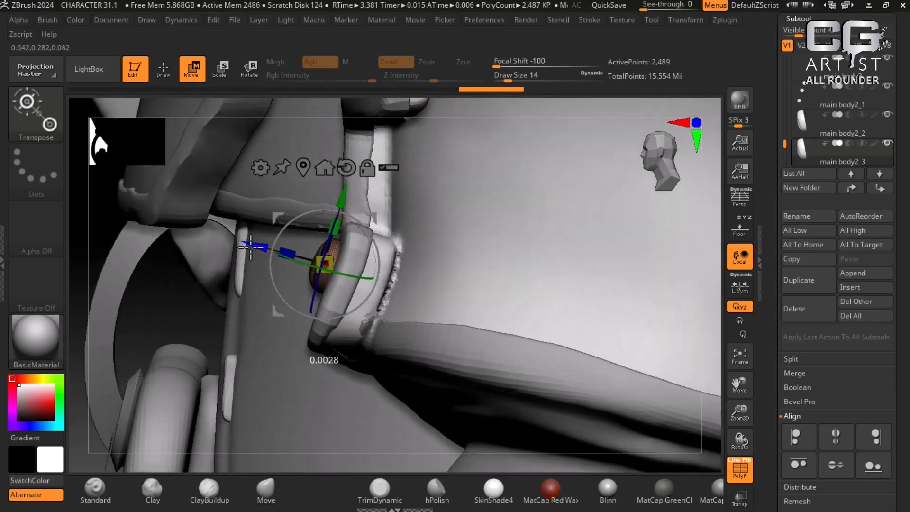
{"action": "left_click_drag", "start_coordinate": [348, 196], "coordinate": [338, 211]}
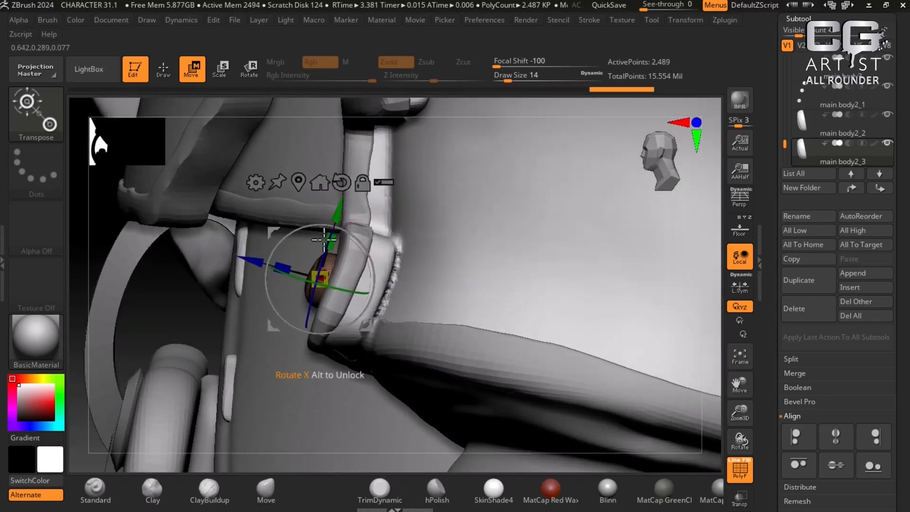
Step: Center the screw within the trim outline of the cuff's lower tab in front view
{"action": "key", "text": "f"}
{"action": "left_click_drag", "start_coordinate": [543, 323], "coordinate": [606, 346]}
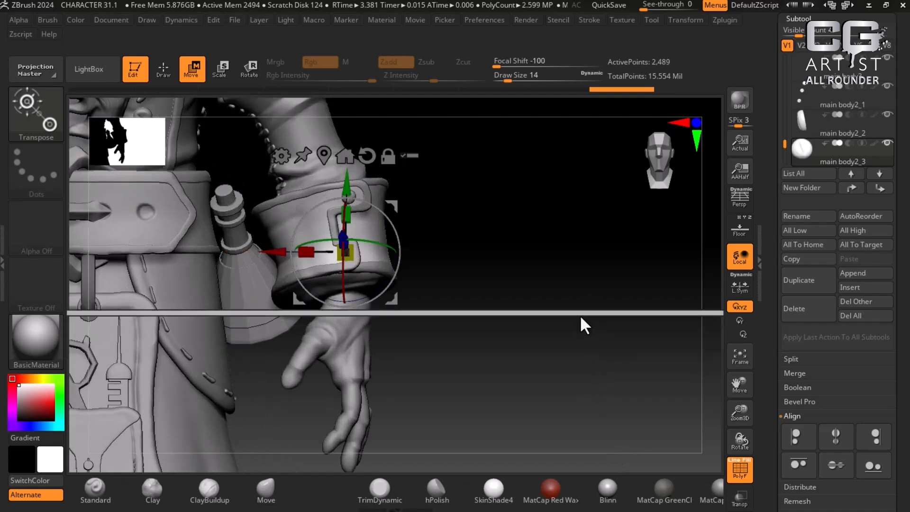
{"action": "left_click_drag", "start_coordinate": [530, 261], "coordinate": [518, 296], "text": "alt"}
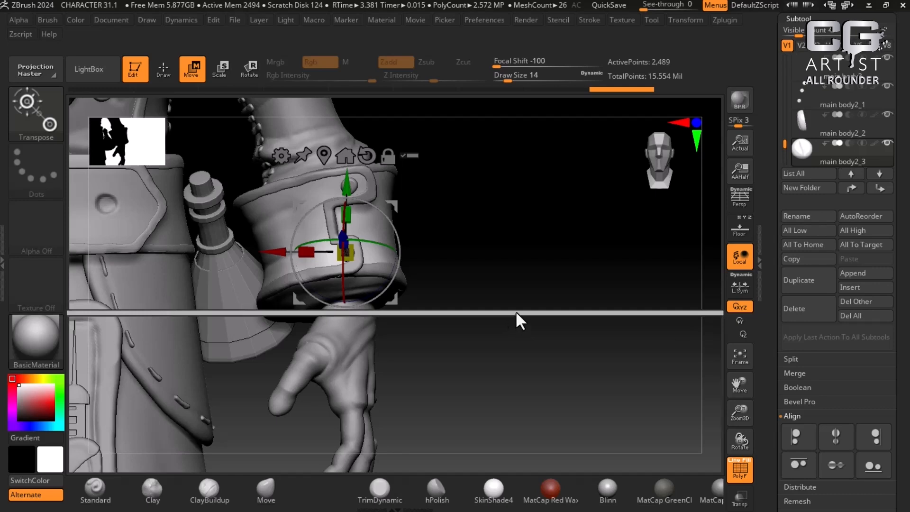
{"action": "left_click_drag", "start_coordinate": [346, 186], "coordinate": [345, 189]}
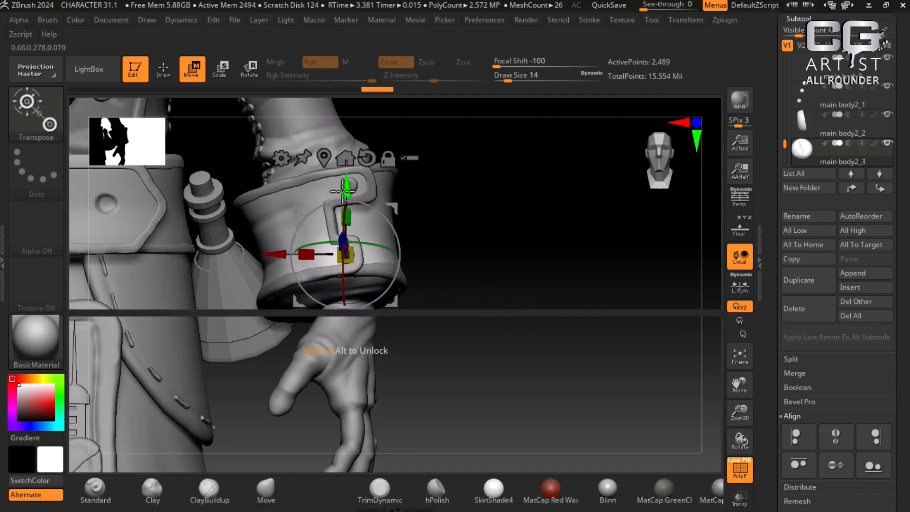
{"action": "left_click_drag", "start_coordinate": [281, 255], "coordinate": [274, 255]}
{"action": "left_click_drag", "start_coordinate": [524, 259], "coordinate": [552, 341]}
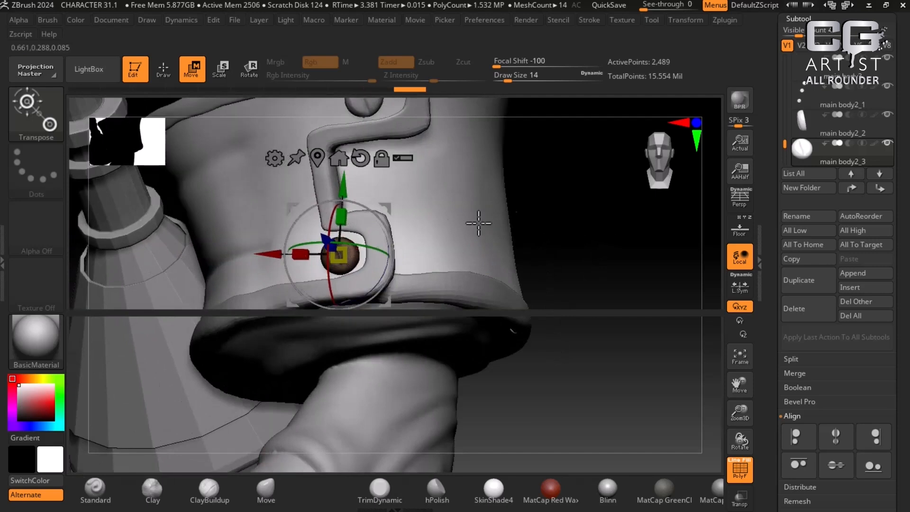
{"action": "left_click_drag", "start_coordinate": [345, 188], "coordinate": [345, 186]}
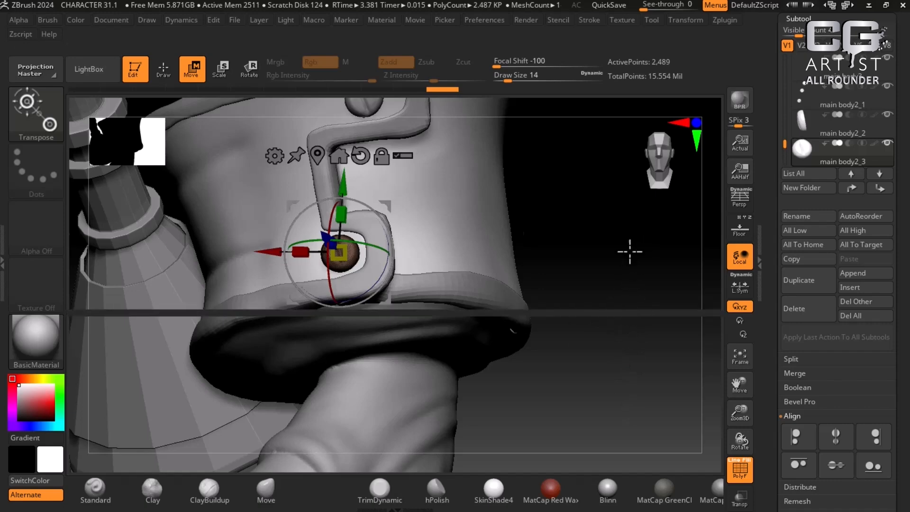
{"action": "left_click_drag", "start_coordinate": [630, 252], "coordinate": [638, 248]}
Step: Try to clear the line across the canvas by switching through the user interface layouts
{"action": "left_click", "coordinate": [848, 6]}
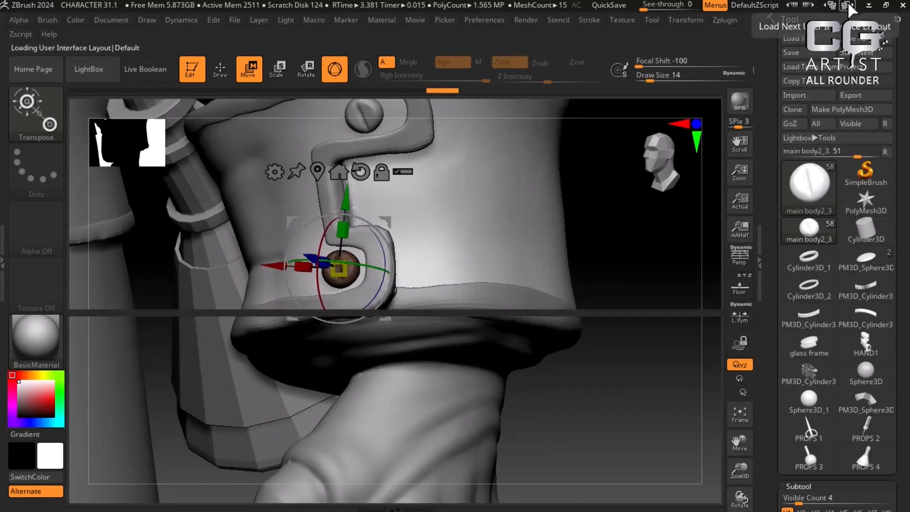
{"action": "left_click", "coordinate": [848, 7]}
{"action": "left_click", "coordinate": [848, 6]}
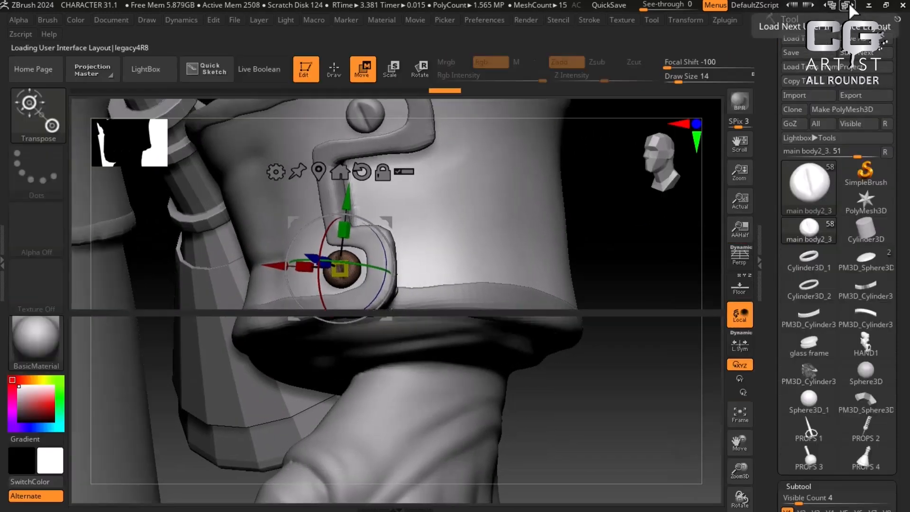
{"action": "left_click", "coordinate": [848, 6]}
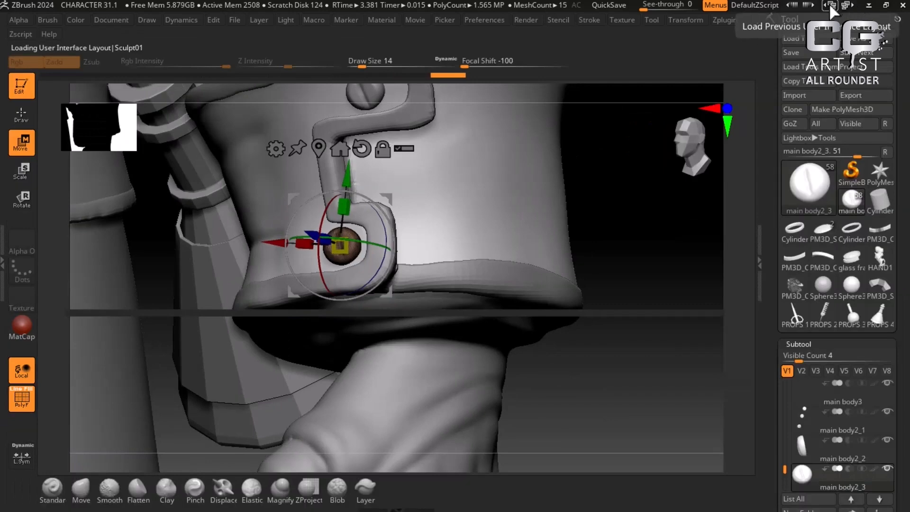
{"action": "left_click", "coordinate": [848, 6]}
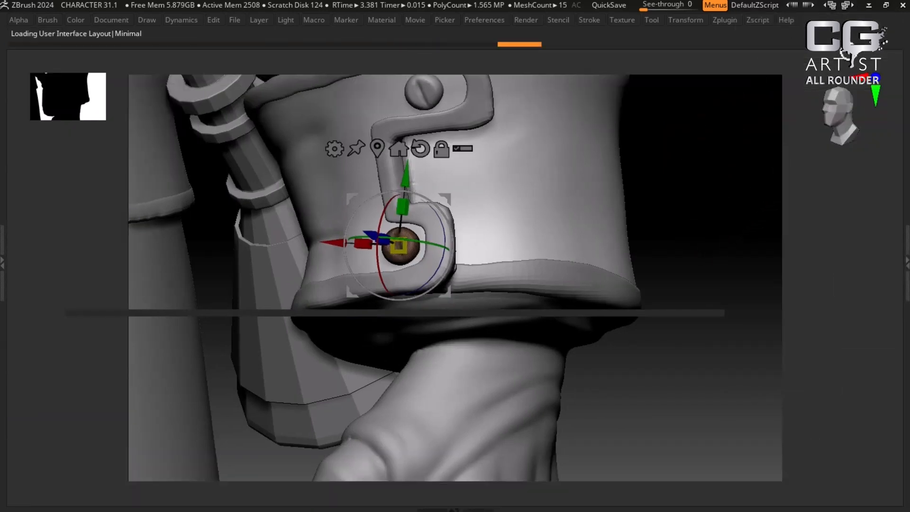
{"action": "left_click", "coordinate": [848, 6]}
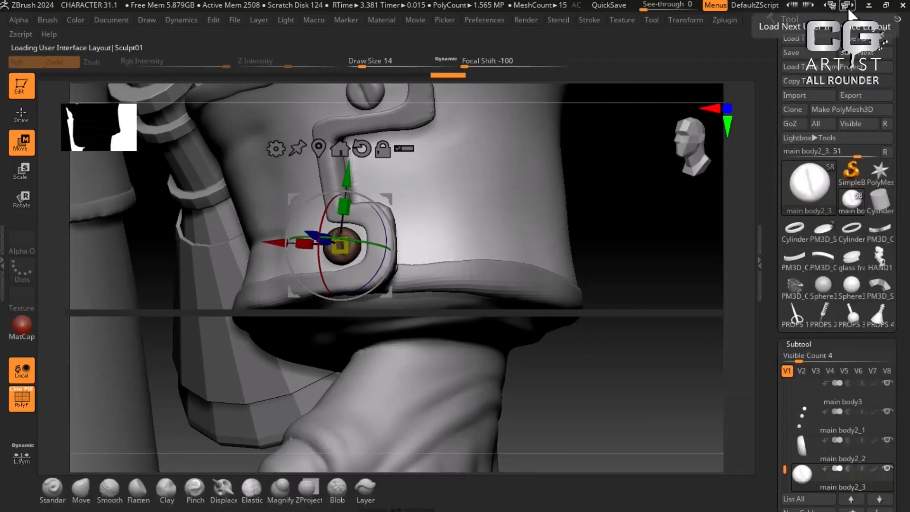
{"action": "left_click_drag", "start_coordinate": [634, 214], "coordinate": [618, 176]}
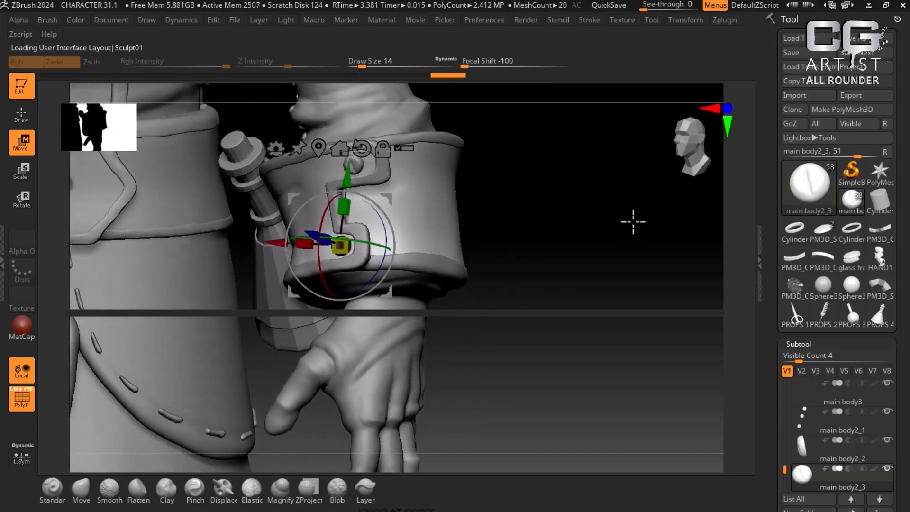
{"action": "left_click_drag", "start_coordinate": [616, 245], "coordinate": [620, 242]}
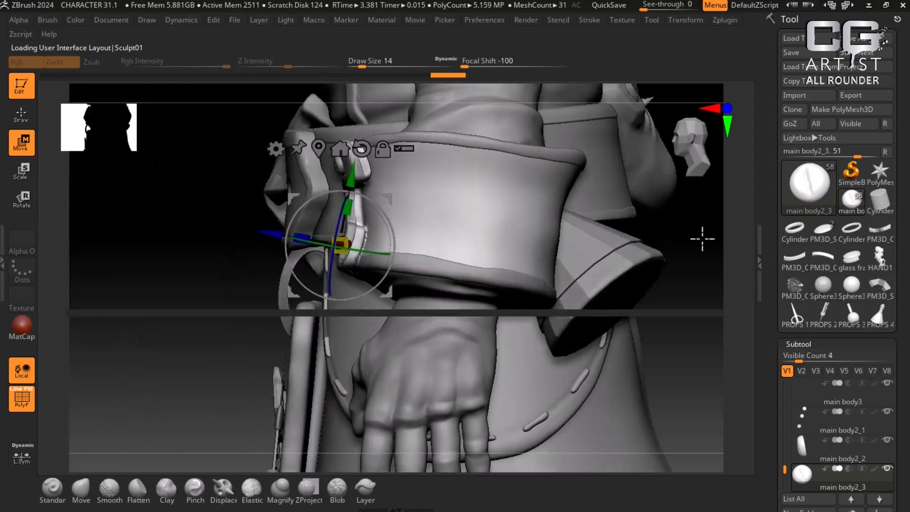
{"action": "left_click_drag", "start_coordinate": [702, 239], "coordinate": [679, 225]}
{"action": "key", "text": "super"}
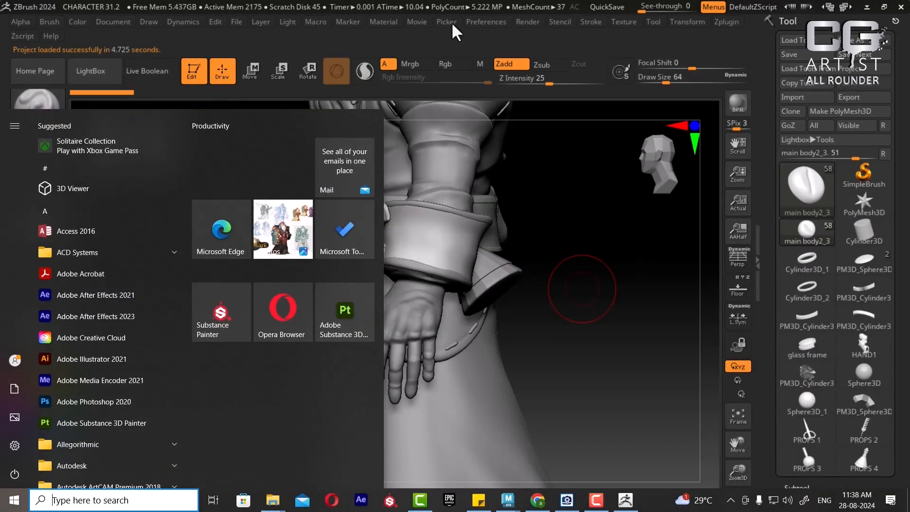
{"action": "left_click", "coordinate": [478, 24]}
{"action": "left_click_drag", "start_coordinate": [679, 342], "coordinate": [705, 345]}
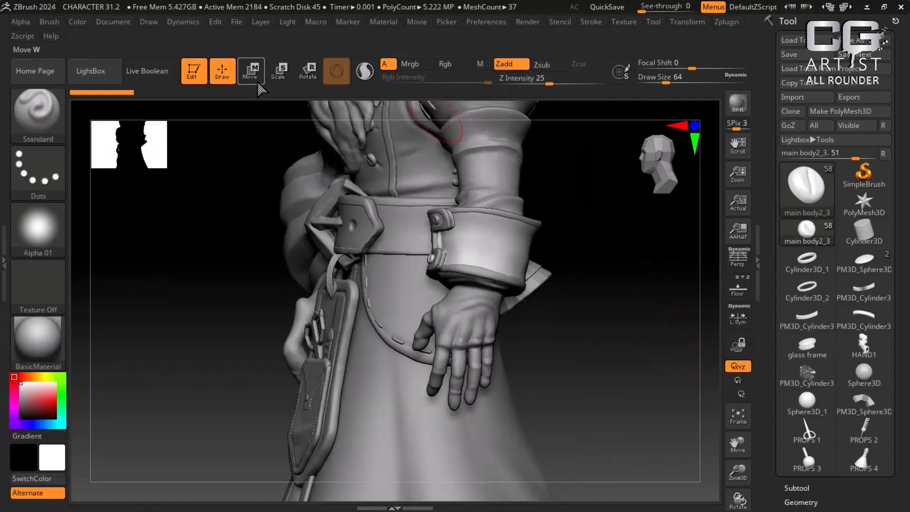
Step: Duplicate the lower tab's screw subtool main body2_3 with the Move gizmo active
{"action": "left_click", "coordinate": [250, 71]}
{"action": "left_click_drag", "start_coordinate": [610, 370], "coordinate": [569, 374]}
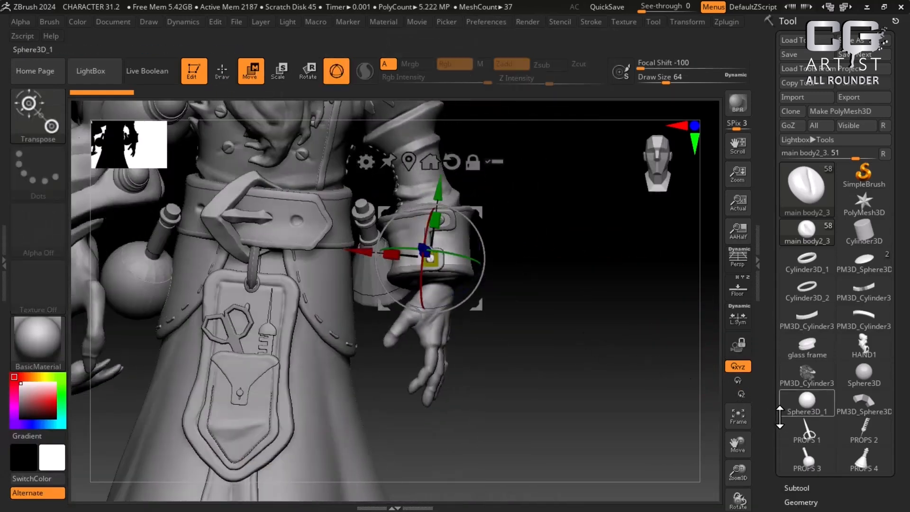
{"action": "left_click_drag", "start_coordinate": [771, 415], "coordinate": [766, 290]}
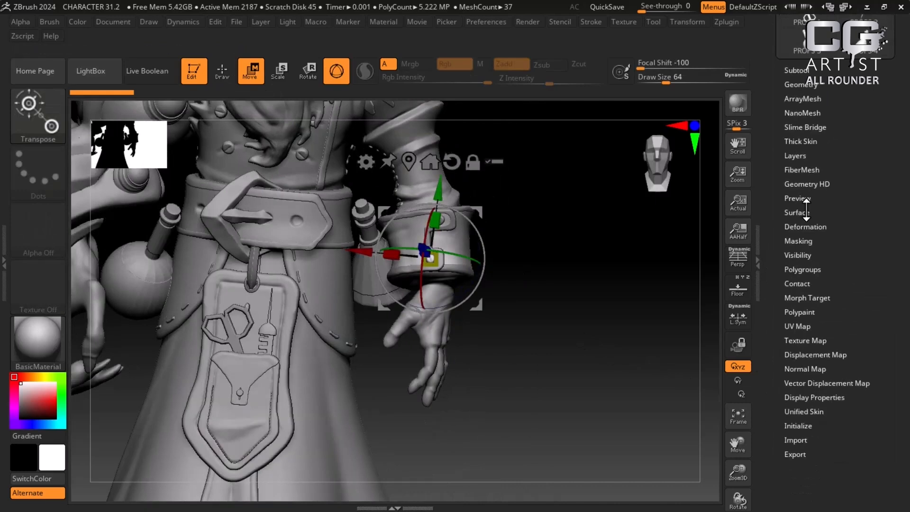
{"action": "left_click", "coordinate": [799, 85]}
{"action": "left_click", "coordinate": [796, 70]}
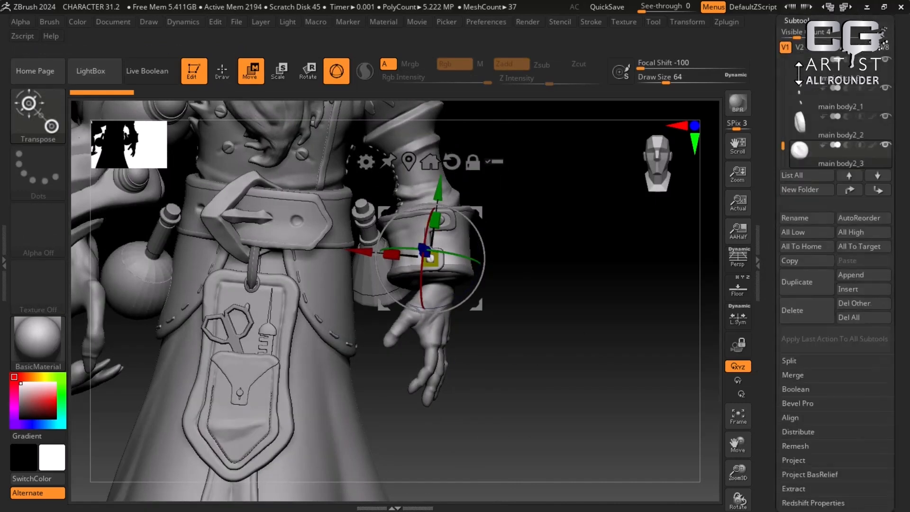
{"action": "left_click", "coordinate": [805, 291]}
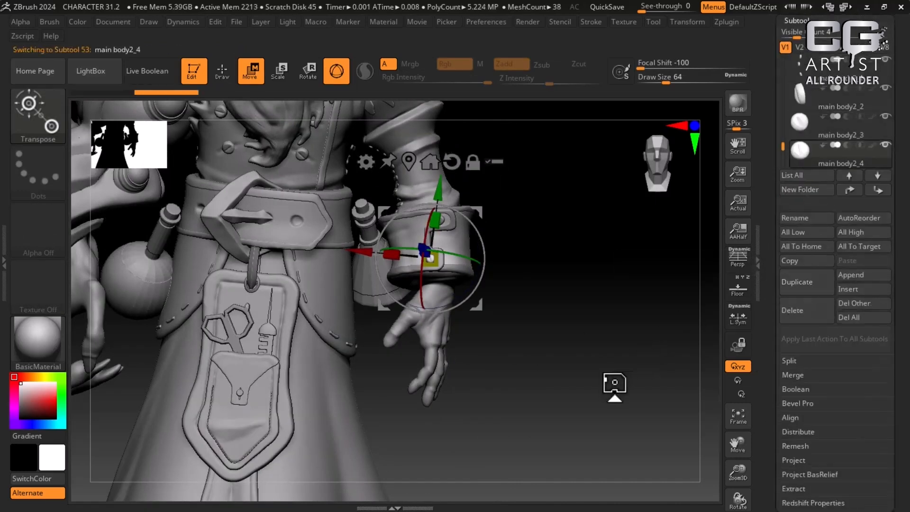
Step: Move the duplicated screw down from the cuff and across to the front of the robe below the belt pouch
{"action": "left_click_drag", "start_coordinate": [615, 383], "coordinate": [640, 383], "text": "shift"}
{"action": "left_click_drag", "start_coordinate": [437, 193], "coordinate": [479, 419]}
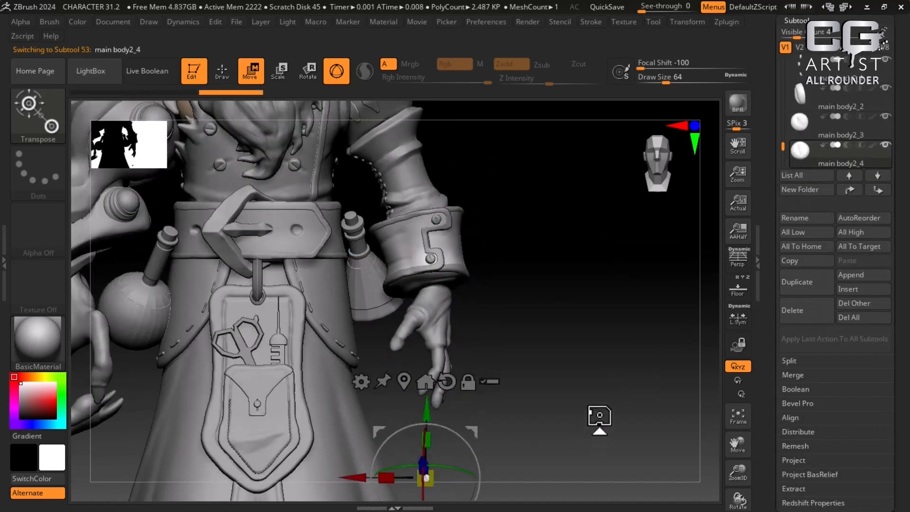
{"action": "left_click_drag", "start_coordinate": [601, 415], "coordinate": [638, 197], "text": "alt"}
{"action": "left_click_drag", "start_coordinate": [397, 259], "coordinate": [202, 282], "text": "alt"}
Step: Pull the screw forward to the robe's front surface in side view and slide it down along the slope
{"action": "left_click_drag", "start_coordinate": [678, 299], "coordinate": [640, 314]}
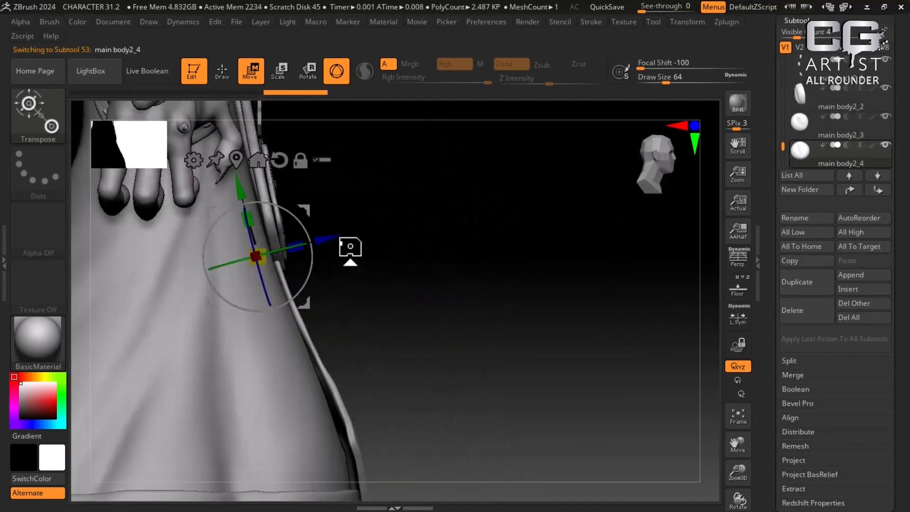
{"action": "left_click_drag", "start_coordinate": [330, 241], "coordinate": [354, 236]}
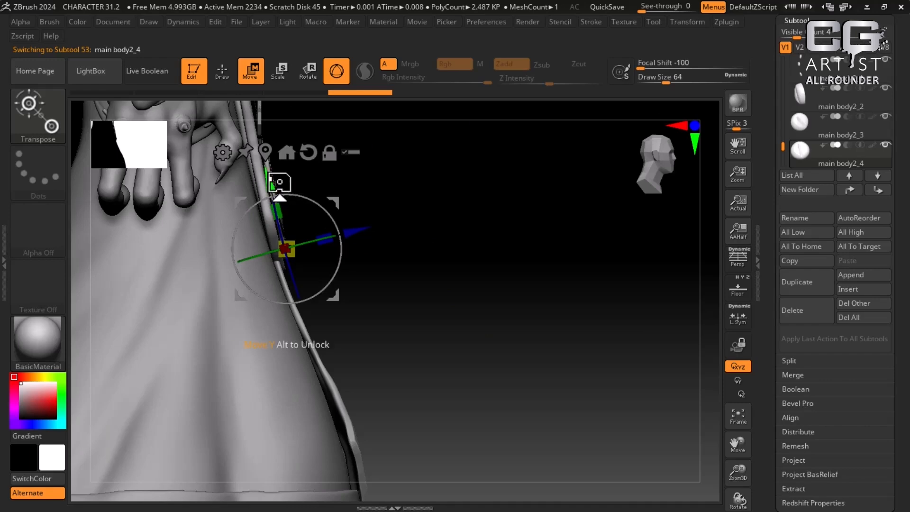
{"action": "left_click_drag", "start_coordinate": [268, 182], "coordinate": [285, 247], "text": "alt"}
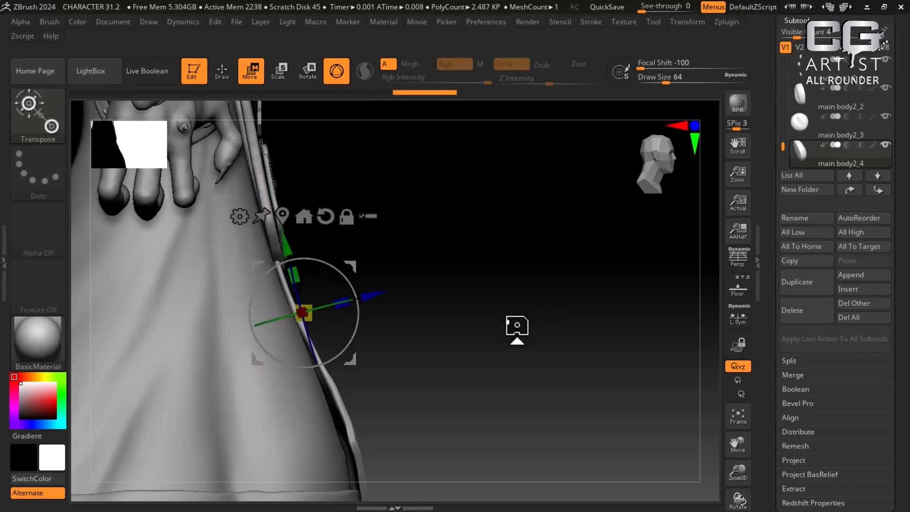
{"action": "left_click_drag", "start_coordinate": [516, 325], "coordinate": [583, 393]}
Step: Bring up the character reference image in ACDSee Quick View, place it beside the model and show the robe's front buttons
{"action": "key", "text": "super"}
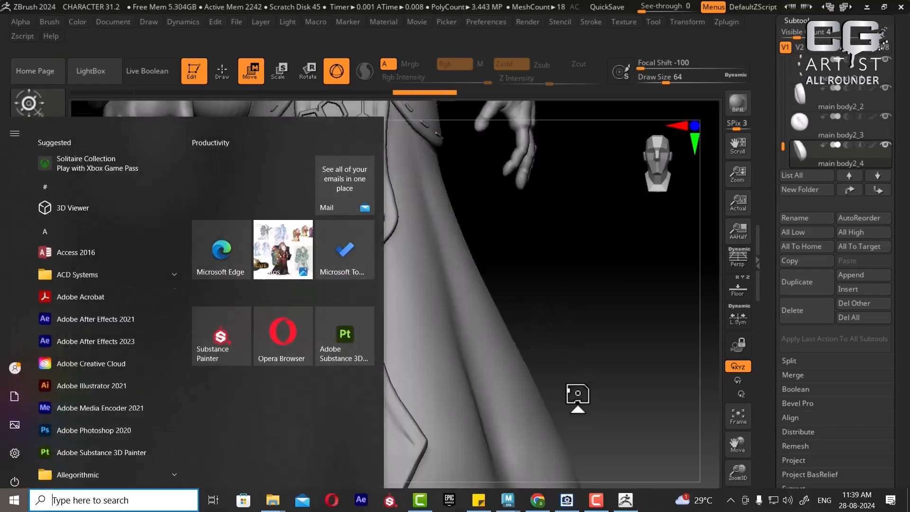
{"action": "left_click", "coordinate": [567, 500]}
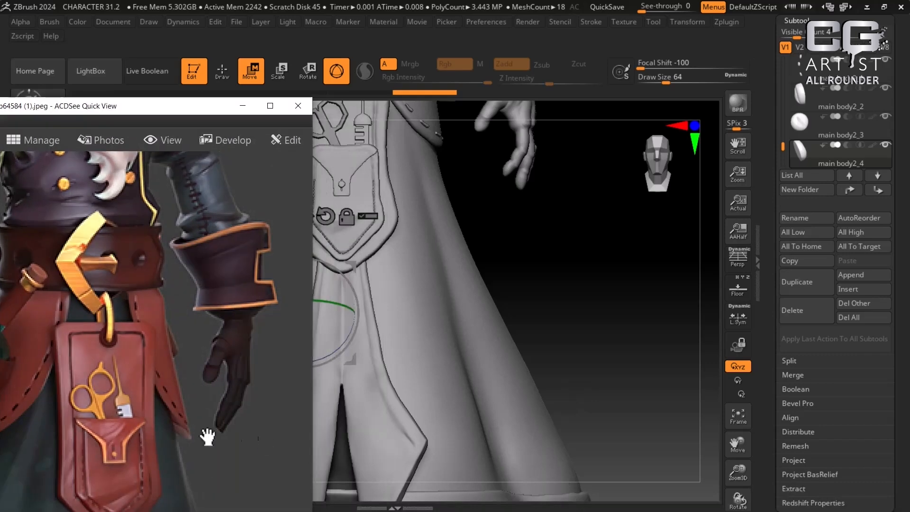
{"action": "left_click_drag", "start_coordinate": [202, 433], "coordinate": [192, 250]}
{"action": "left_click_drag", "start_coordinate": [165, 111], "coordinate": [725, 113]}
{"action": "left_click_drag", "start_coordinate": [192, 324], "coordinate": [173, 304]}
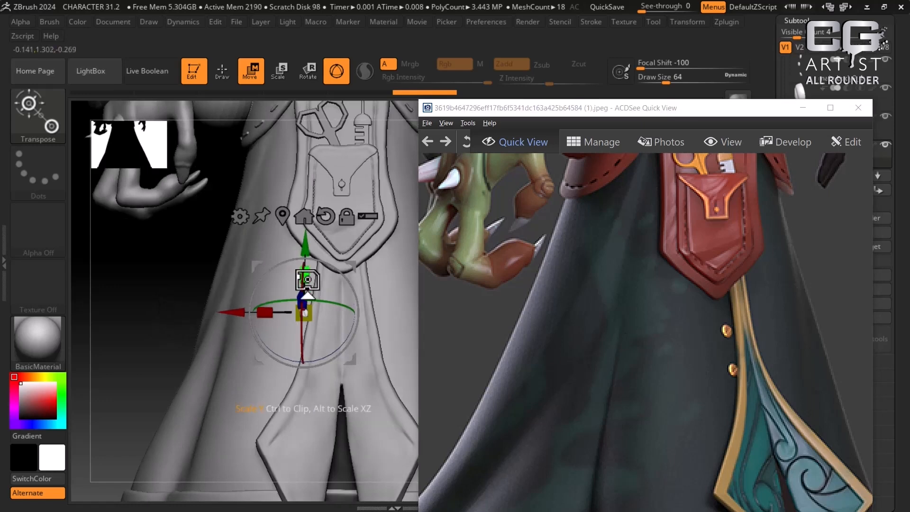
Step: Raise the screw button slightly toward the belt pouch and seat it on the robe's front surface in side view
{"action": "left_click_drag", "start_coordinate": [305, 254], "coordinate": [311, 239]}
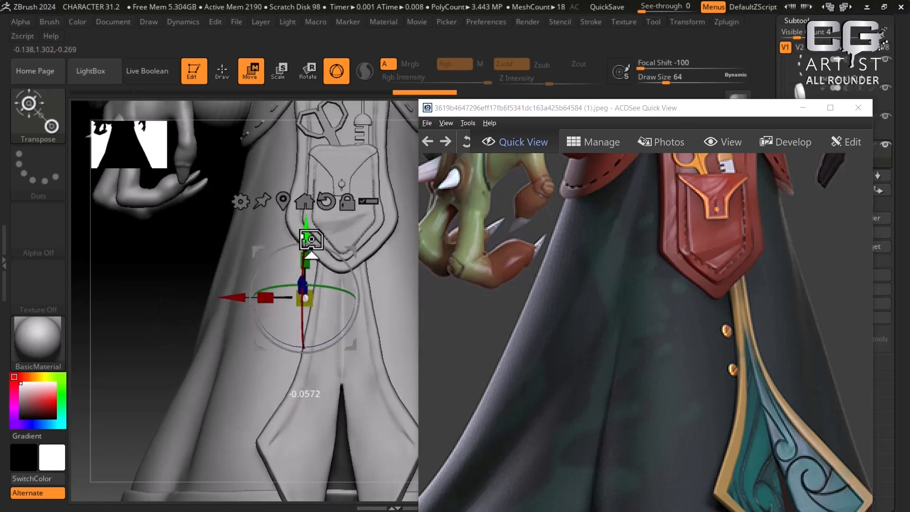
{"action": "left_click_drag", "start_coordinate": [197, 349], "coordinate": [258, 325]}
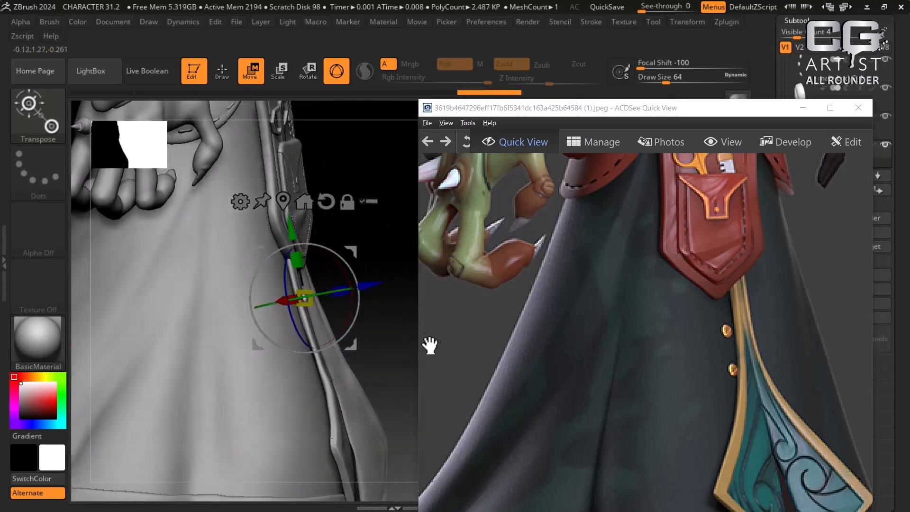
{"action": "left_click_drag", "start_coordinate": [419, 341], "coordinate": [421, 365]}
{"action": "left_click_drag", "start_coordinate": [374, 284], "coordinate": [355, 288]}
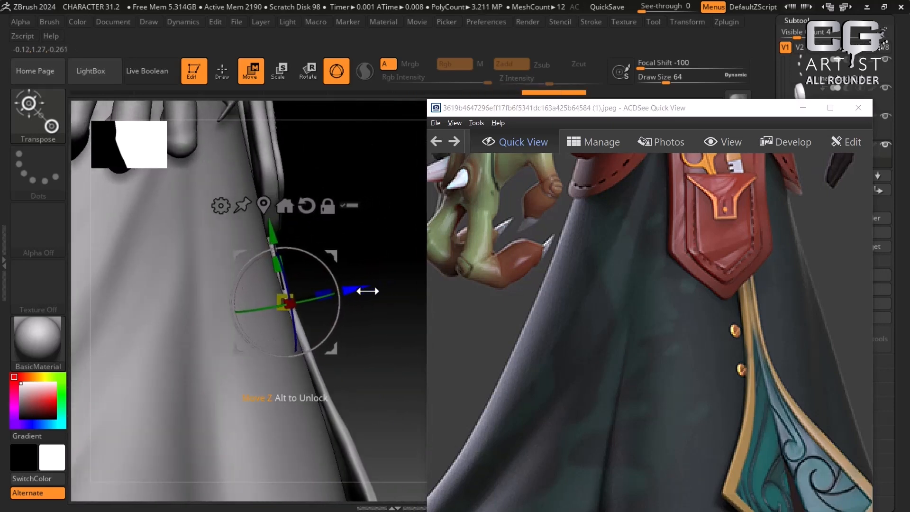
{"action": "left_click_drag", "start_coordinate": [388, 340], "coordinate": [422, 460], "text": "alt"}
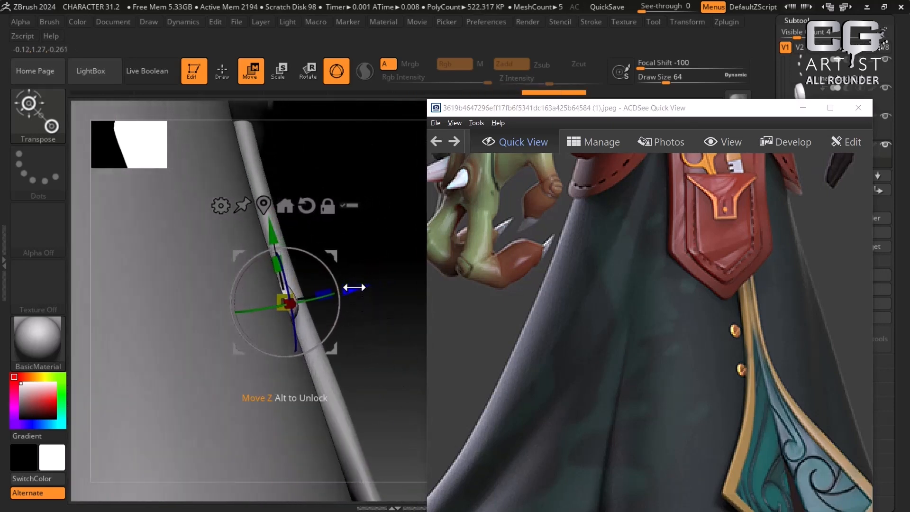
{"action": "left_click_drag", "start_coordinate": [355, 288], "coordinate": [358, 284]}
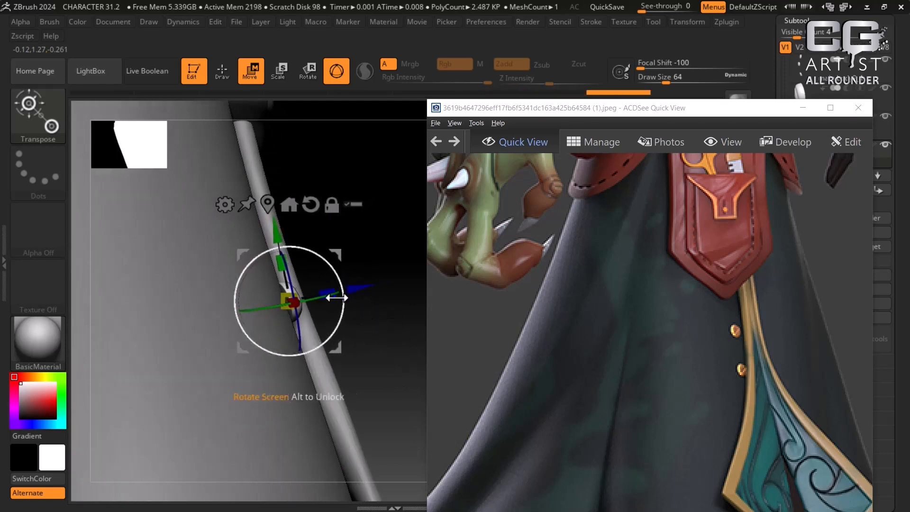
{"action": "left_click_drag", "start_coordinate": [306, 300], "coordinate": [308, 305]}
{"action": "left_click_drag", "start_coordinate": [397, 302], "coordinate": [345, 278]}
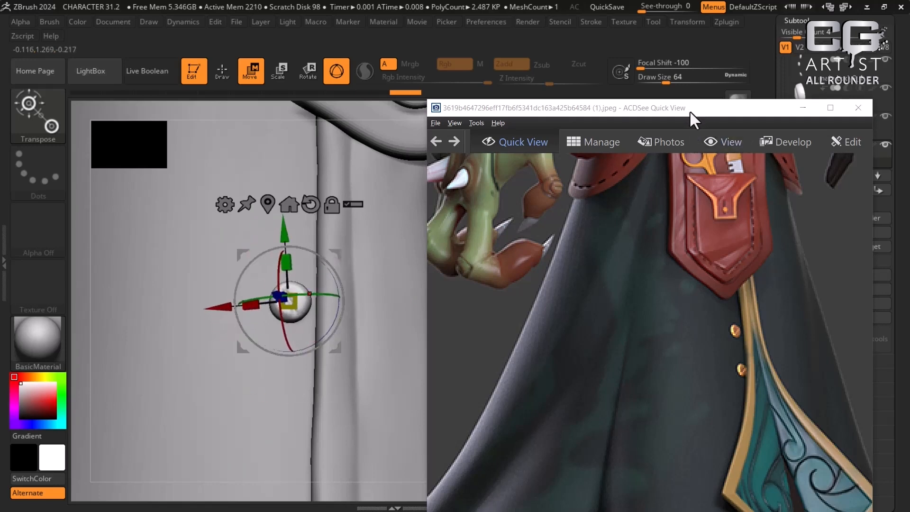
Step: Shift the reference image clear of the subtool list, duplicate button main body2_4 and move the copy down along the robe's front edge
{"action": "left_click_drag", "start_coordinate": [690, 110], "coordinate": [54, 146]}
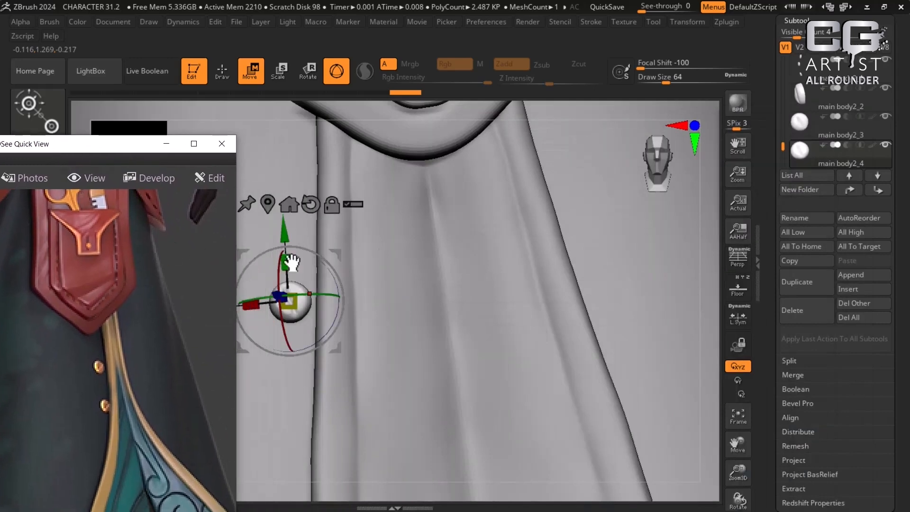
{"action": "left_click", "coordinate": [803, 287]}
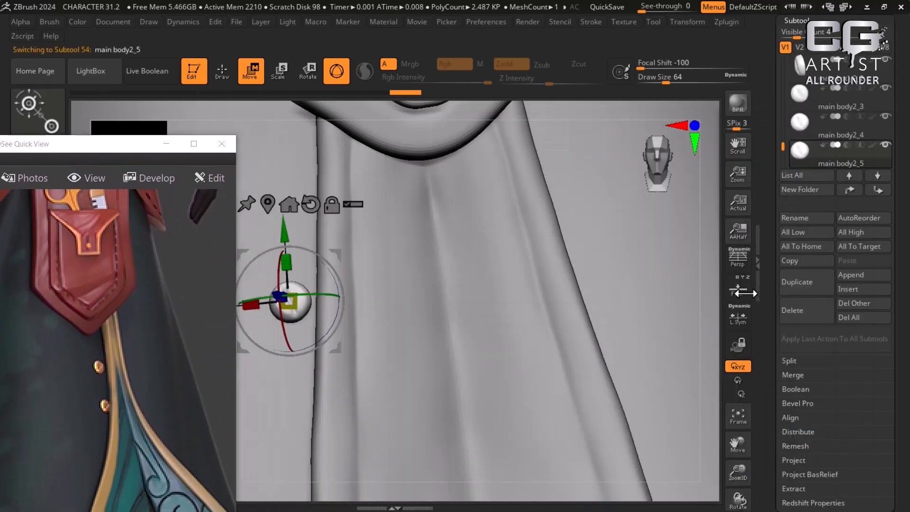
{"action": "left_click_drag", "start_coordinate": [280, 244], "coordinate": [291, 350]}
{"action": "key", "text": "q"}
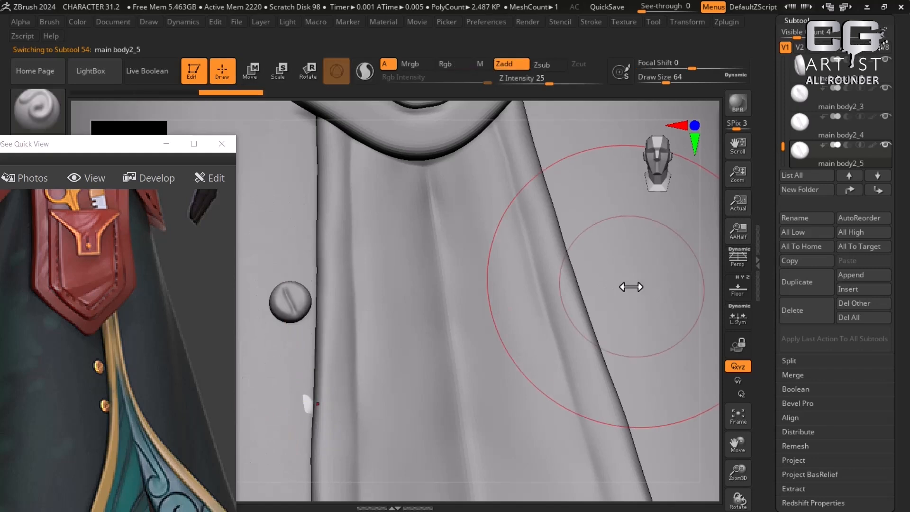
{"action": "key", "text": "f"}
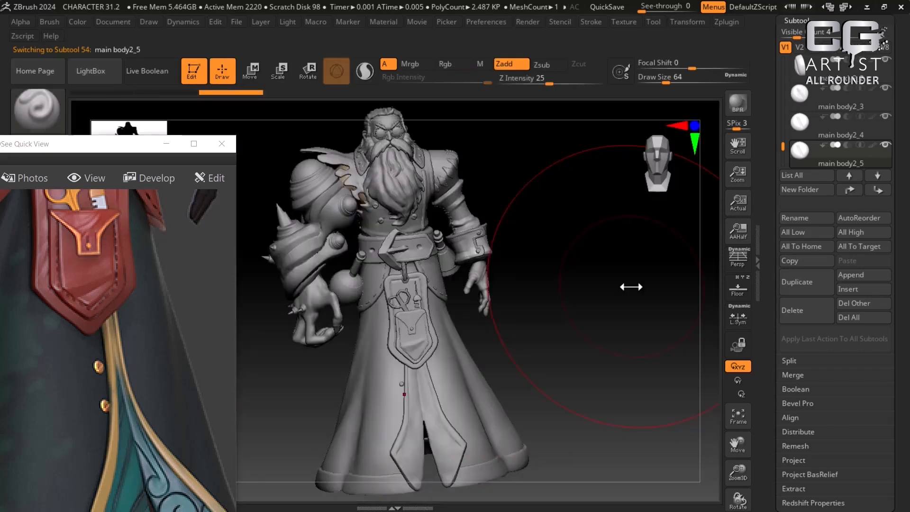
Step: Bring the second button onto the robe's surface below the first one, working from an angled side view
{"action": "left_click_drag", "start_coordinate": [590, 341], "coordinate": [604, 308]}
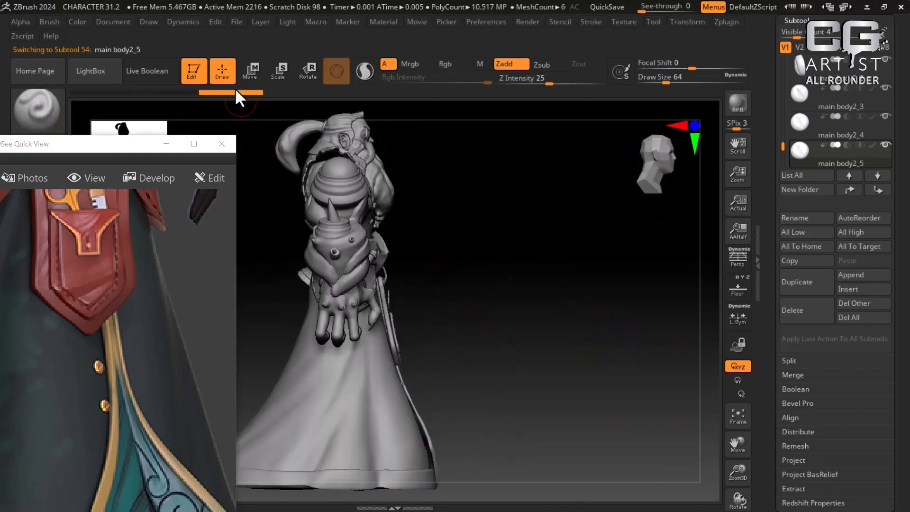
{"action": "key", "text": "w"}
{"action": "left_click_drag", "start_coordinate": [582, 363], "coordinate": [529, 310], "text": "alt"}
{"action": "left_click_drag", "start_coordinate": [489, 280], "coordinate": [499, 270]}
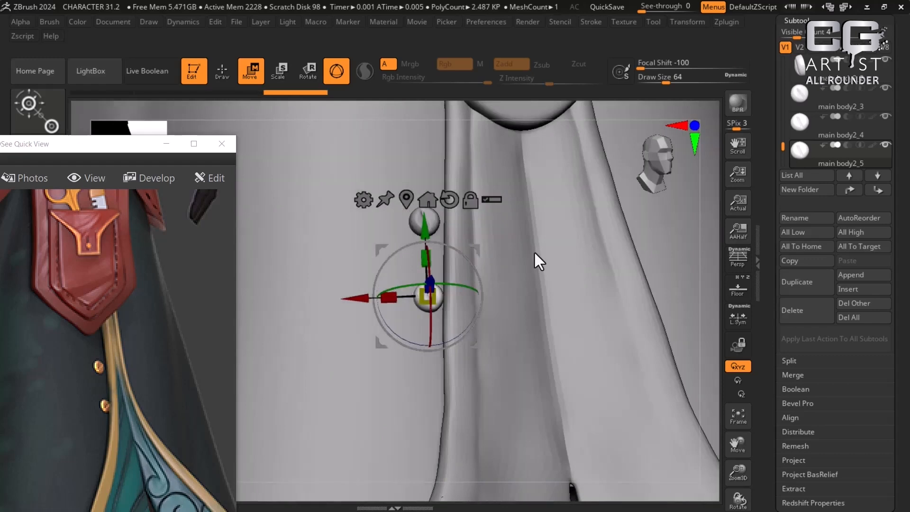
{"action": "left_click_drag", "start_coordinate": [534, 251], "coordinate": [534, 263], "text": "shift"}
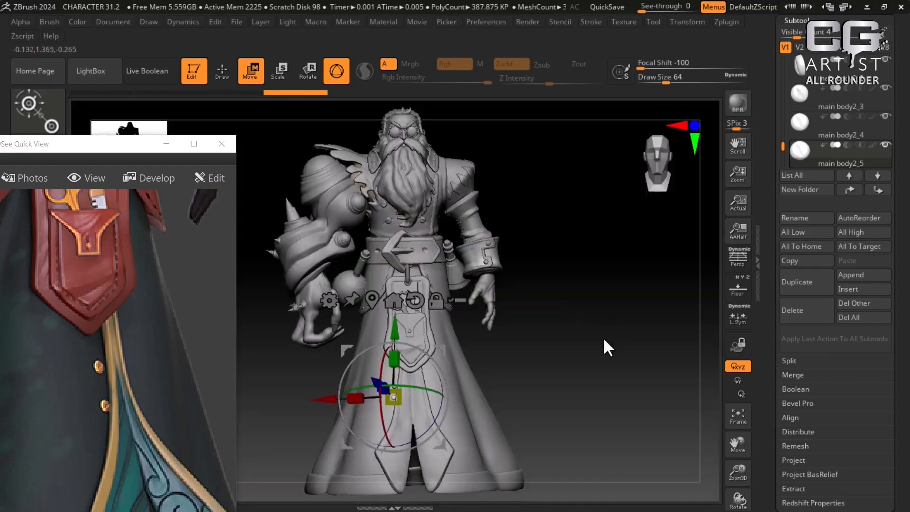
Step: Compare the button spacing with the reference image and nudge the second button slightly down
{"action": "left_click_drag", "start_coordinate": [598, 348], "coordinate": [635, 372], "text": "alt"}
{"action": "left_click_drag", "start_coordinate": [151, 474], "coordinate": [148, 422]}
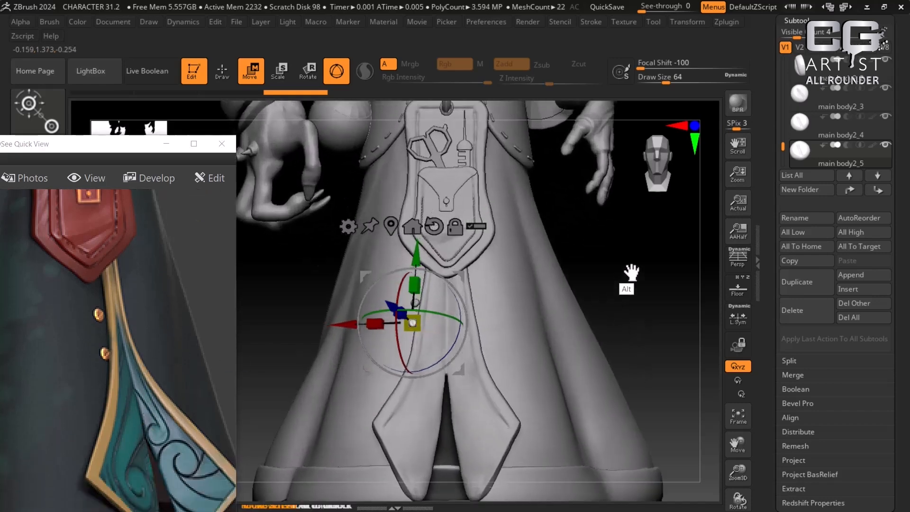
{"action": "left_click_drag", "start_coordinate": [631, 272], "coordinate": [660, 360], "text": "alt"}
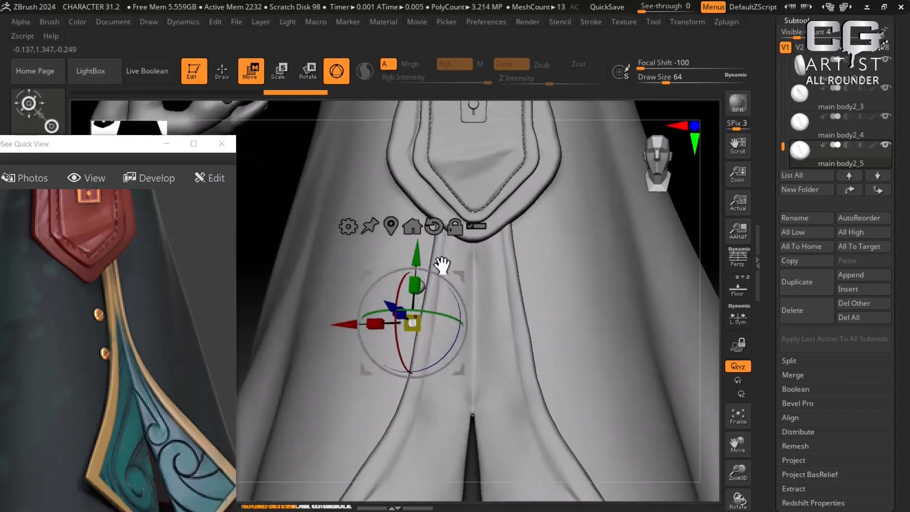
{"action": "left_click_drag", "start_coordinate": [421, 260], "coordinate": [421, 264]}
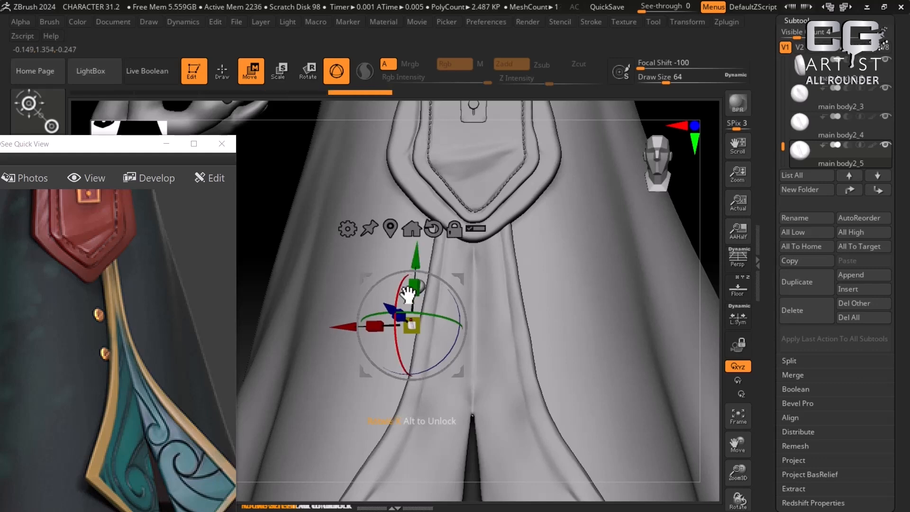
Step: Examine the buttons on the reference's other character view and shift the second button outward and down to match
{"action": "left_click", "coordinate": [105, 351]}
{"action": "scroll", "coordinate": [107, 363], "scroll_direction": "down", "scroll_amount": 2}
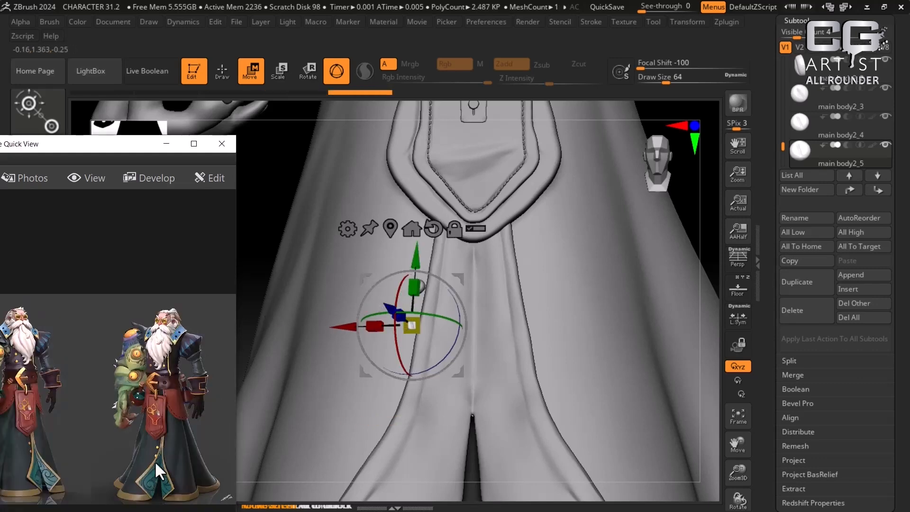
{"action": "scroll", "coordinate": [155, 460], "scroll_direction": "up", "scroll_amount": 5}
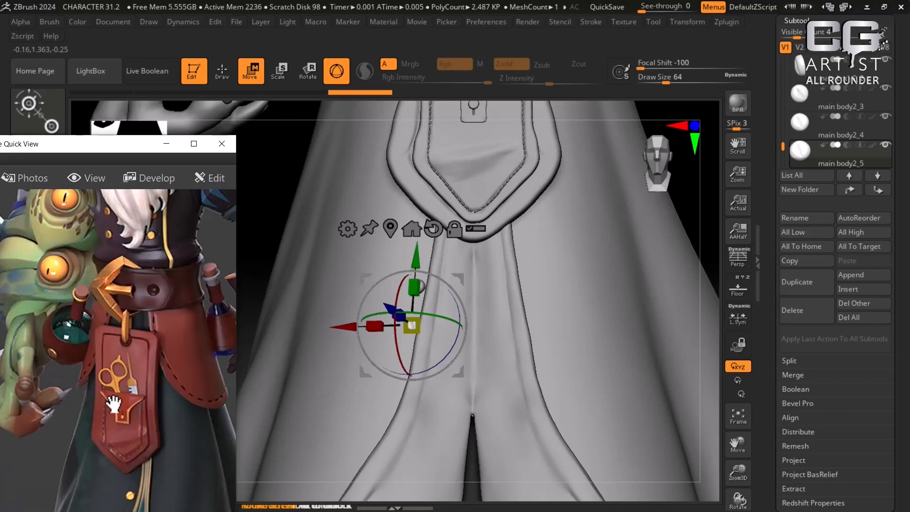
{"action": "left_click_drag", "start_coordinate": [138, 465], "coordinate": [118, 395]}
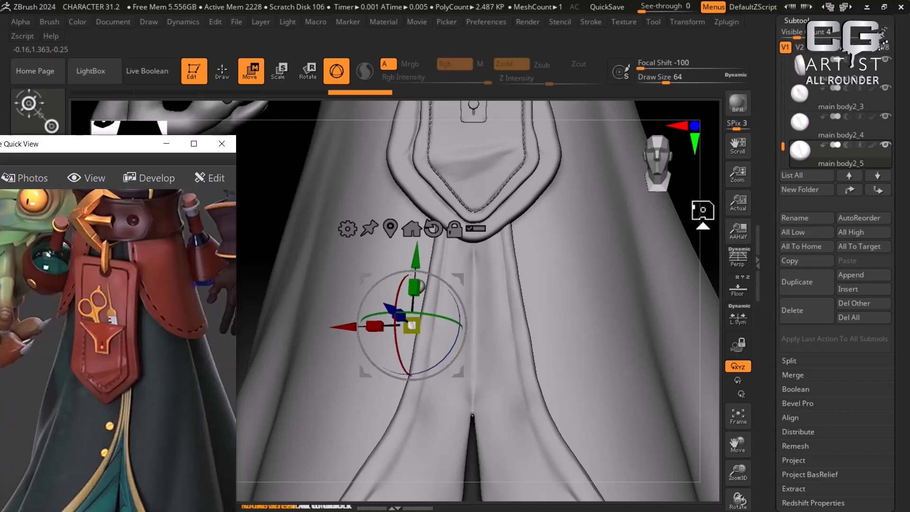
{"action": "left_click_drag", "start_coordinate": [703, 211], "coordinate": [716, 212]}
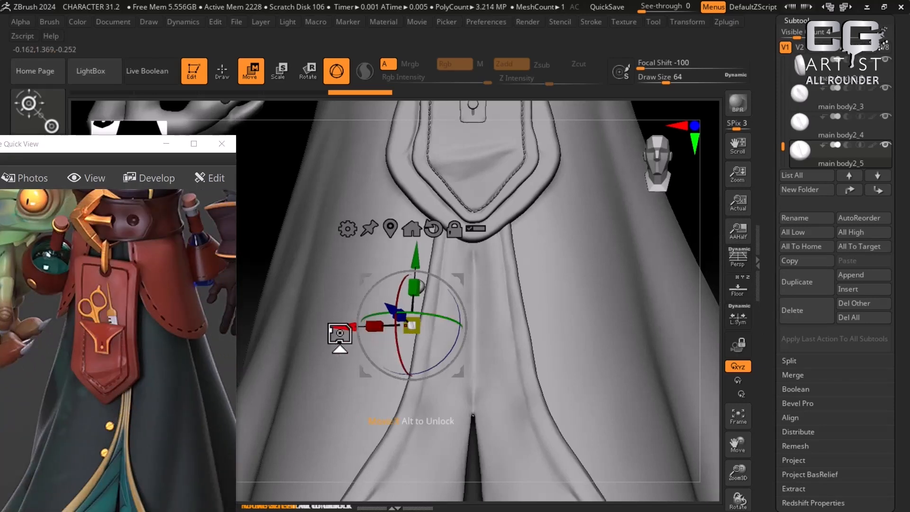
{"action": "left_click_drag", "start_coordinate": [348, 332], "coordinate": [343, 330]}
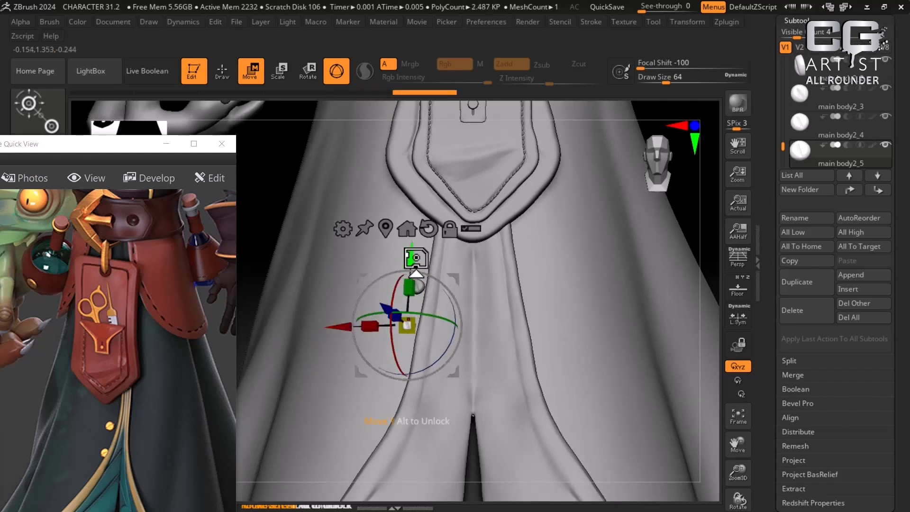
{"action": "left_click_drag", "start_coordinate": [415, 260], "coordinate": [416, 268]}
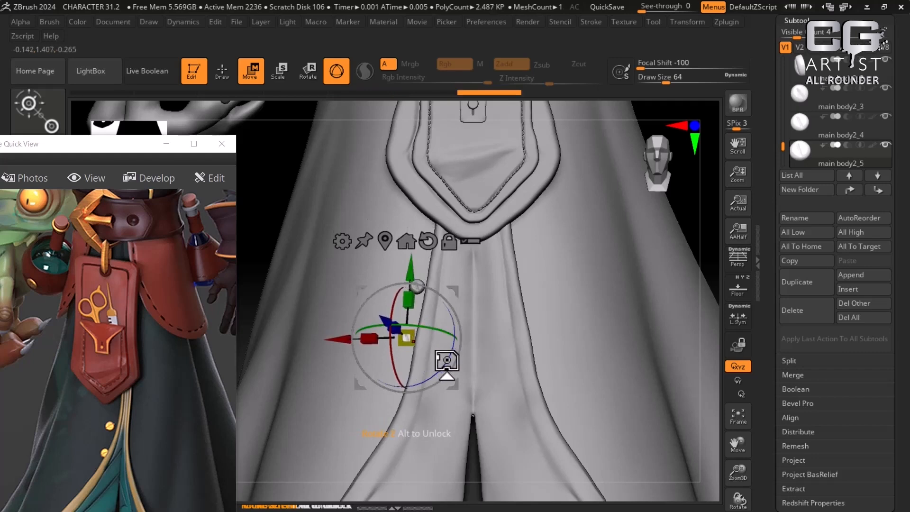
Step: Rotate the lower and upper buttons in the front view so their screw slots point in different directions
{"action": "left_click_drag", "start_coordinate": [448, 364], "coordinate": [461, 260]}
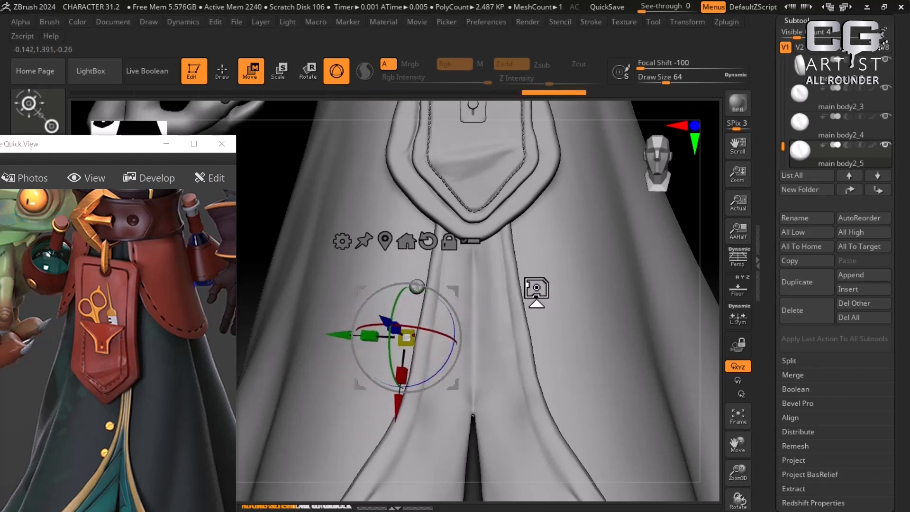
{"action": "left_click", "coordinate": [825, 124]}
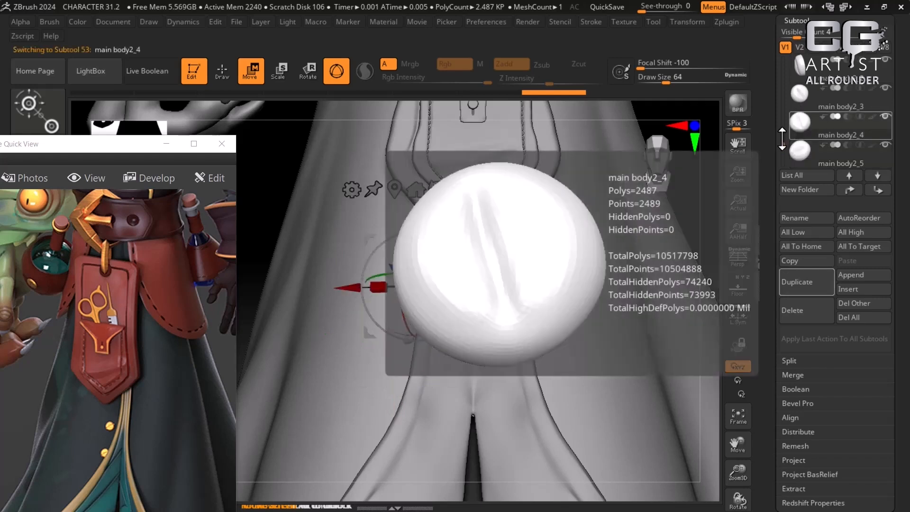
{"action": "left_click_drag", "start_coordinate": [448, 365], "coordinate": [467, 264]}
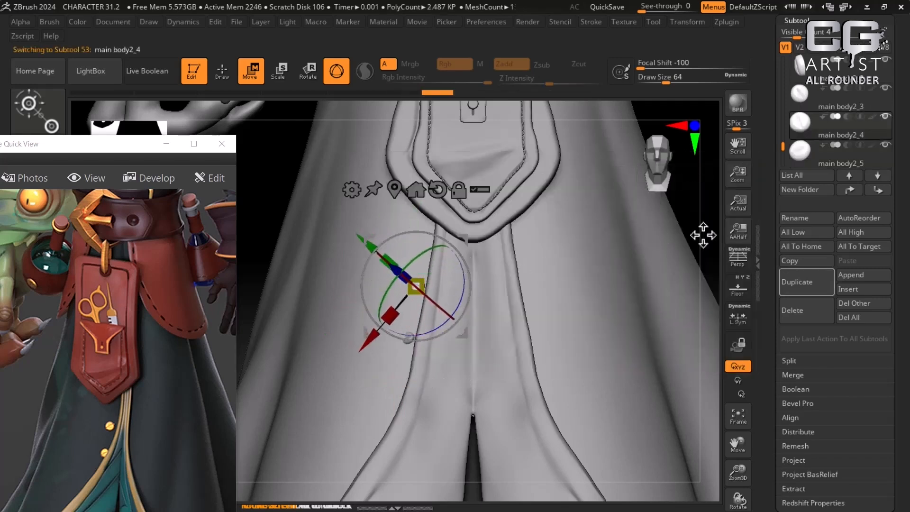
Step: Select the lower button main body2_5 and turn it about its X axis to fit the robe's surface
{"action": "left_click", "coordinate": [794, 148]}
{"action": "left_click_drag", "start_coordinate": [702, 217], "coordinate": [650, 364]}
{"action": "left_click_drag", "start_coordinate": [473, 319], "coordinate": [505, 304]}
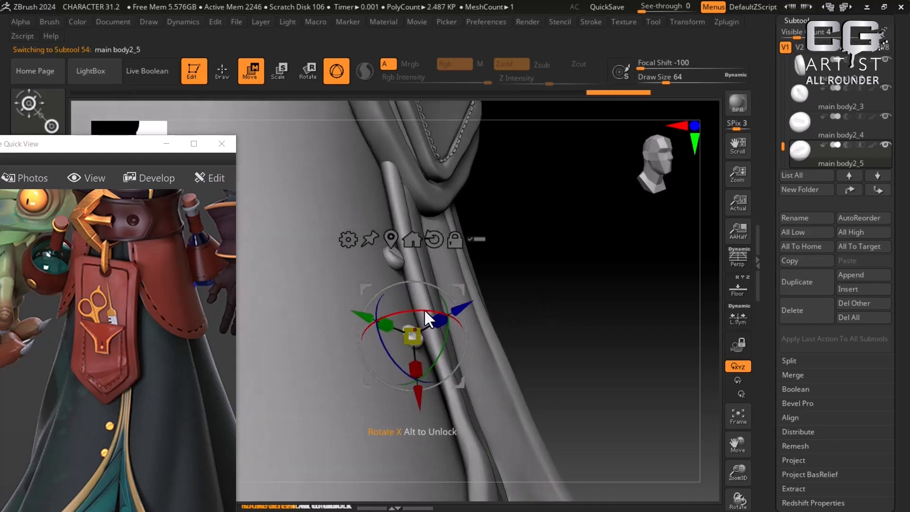
{"action": "left_click_drag", "start_coordinate": [425, 309], "coordinate": [470, 309]}
{"action": "left_click_drag", "start_coordinate": [545, 321], "coordinate": [496, 327]}
{"action": "key", "text": "f"}
{"action": "key", "text": "f"}
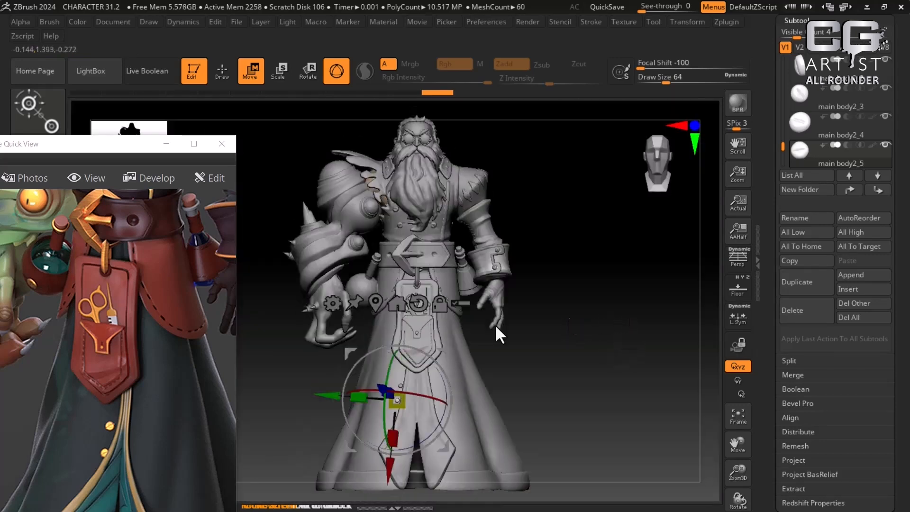
Step: Minimize the reference image and save the project as a new file named CHARACTER 31.3_SULPTING.zpr
{"action": "left_click", "coordinate": [167, 143]}
{"action": "mouse_move", "coordinate": [654, 364]}
{"action": "left_mouse_down", "text": "shift"}
{"action": "mouse_move", "coordinate": [652, 347]}
{"action": "mouse_move", "coordinate": [656, 364]}
{"action": "left_mouse_up", "text": "shift"}
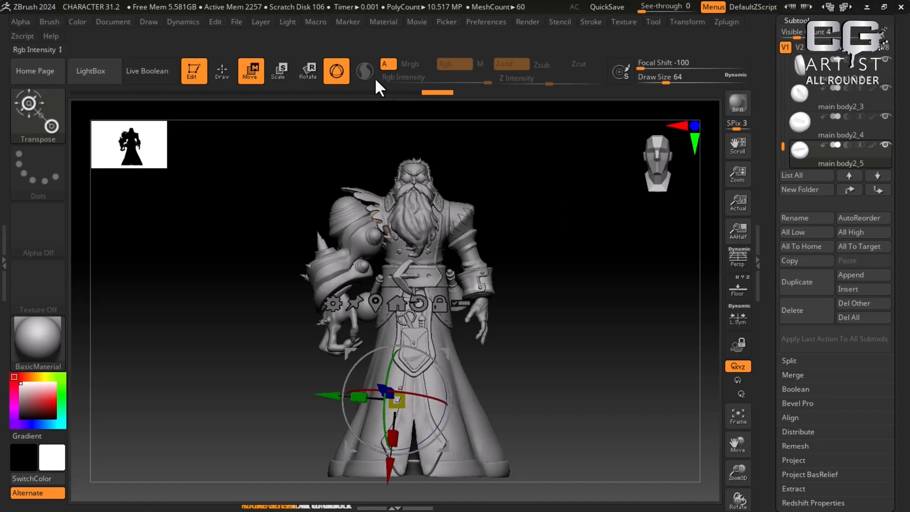
{"action": "left_click", "coordinate": [232, 22]}
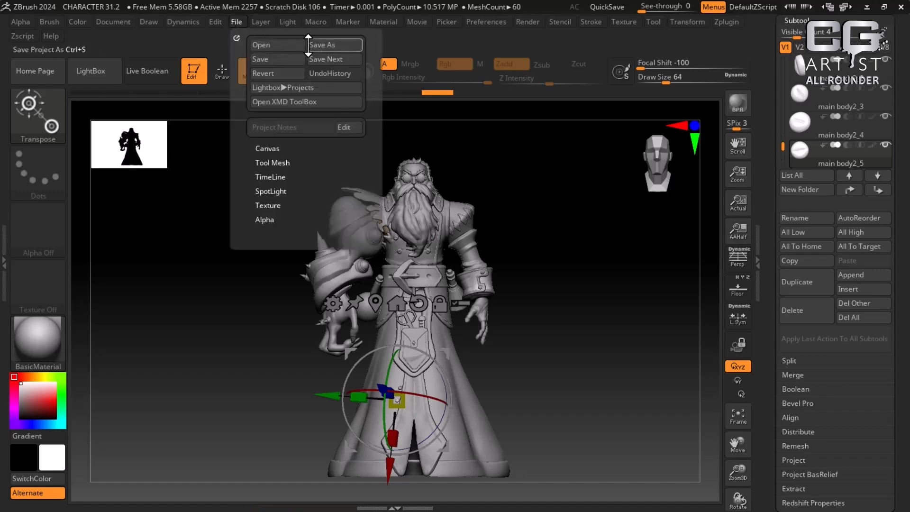
{"action": "left_click", "coordinate": [335, 42]}
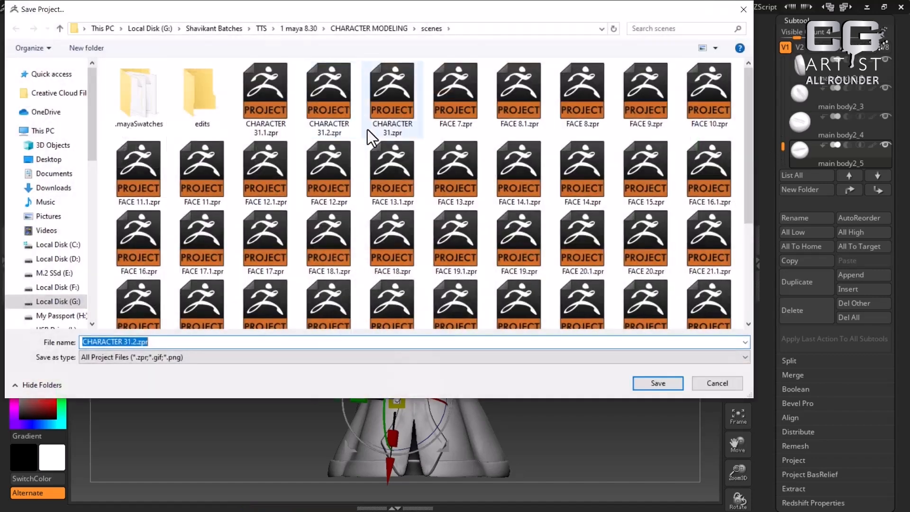
{"action": "left_click", "coordinate": [137, 342]}
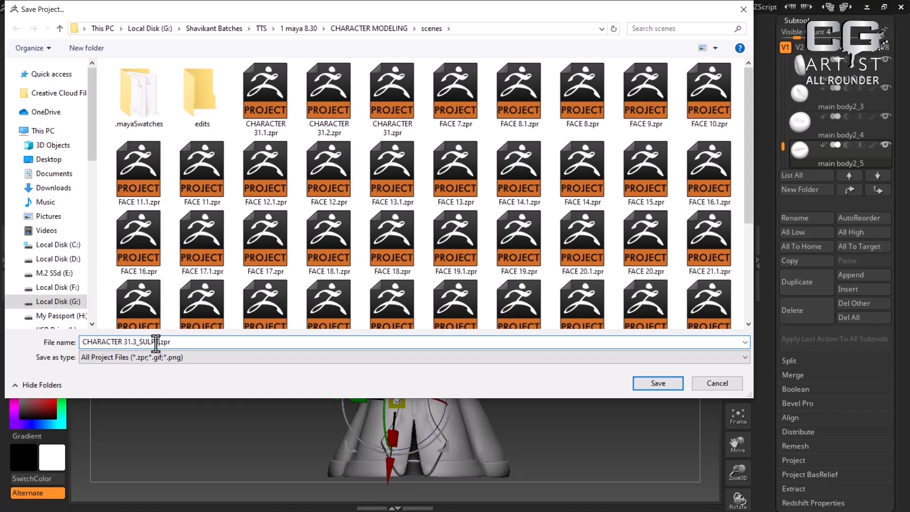
{"action": "key", "text": "Return"}
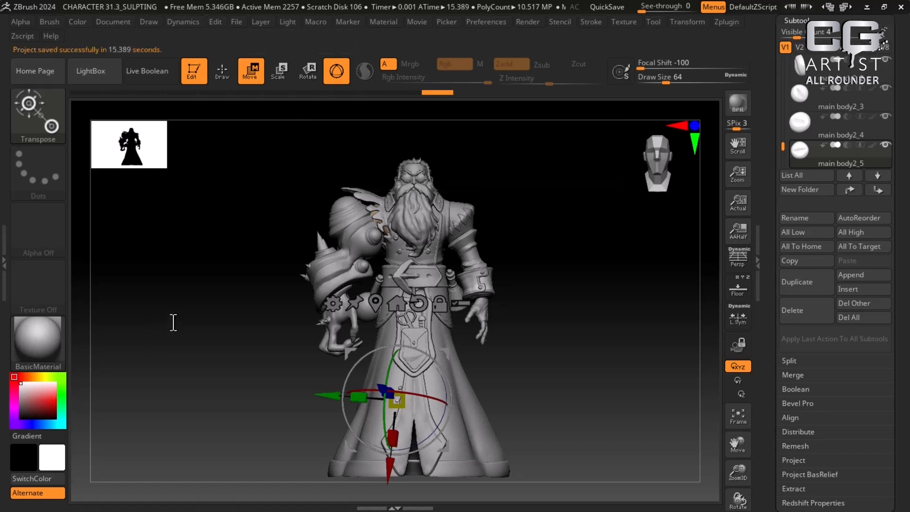
Step: Return to Draw mode, view the character from the front and bring up the Windows Start screen
{"action": "key", "text": "q"}
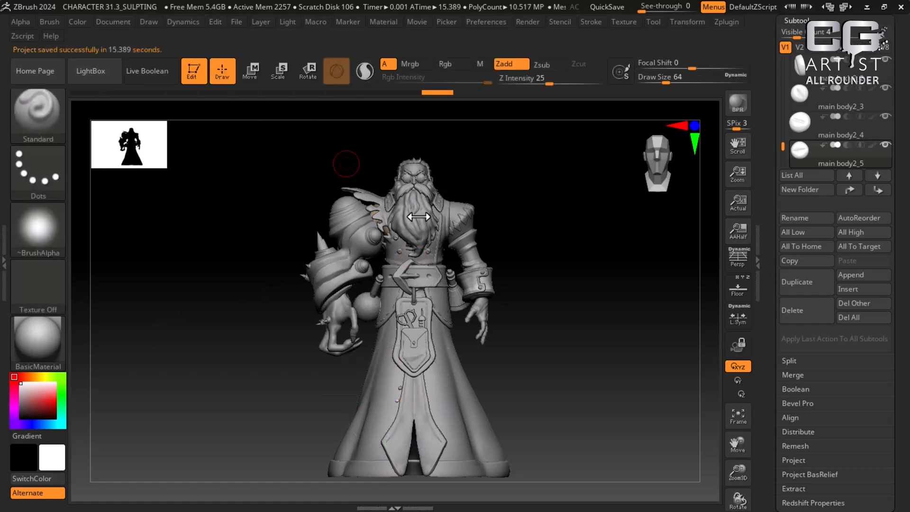
{"action": "left_click_drag", "start_coordinate": [605, 313], "coordinate": [618, 321]}
{"action": "left_click_drag", "start_coordinate": [635, 331], "coordinate": [623, 334]}
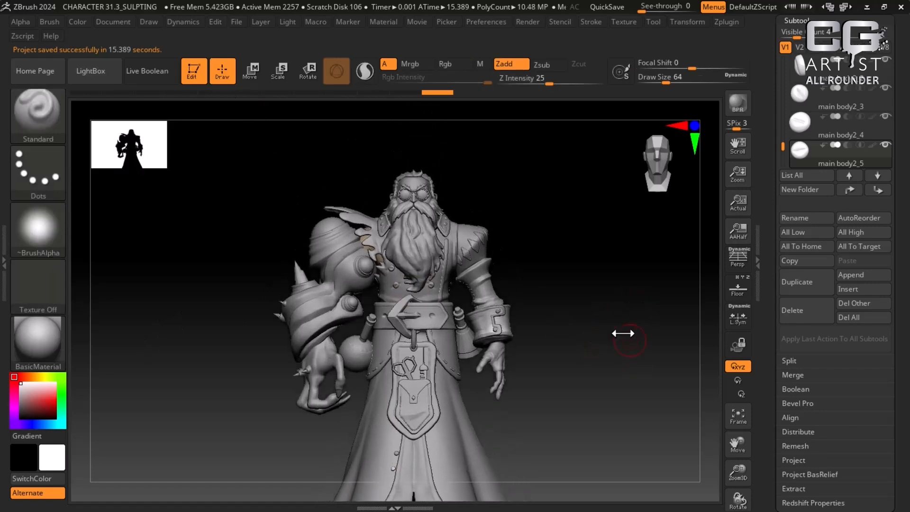
{"action": "key", "text": "super"}
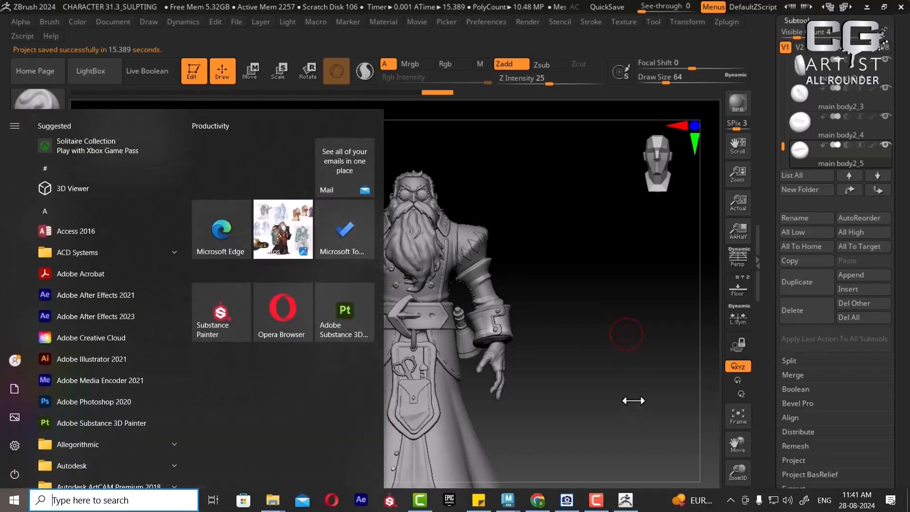